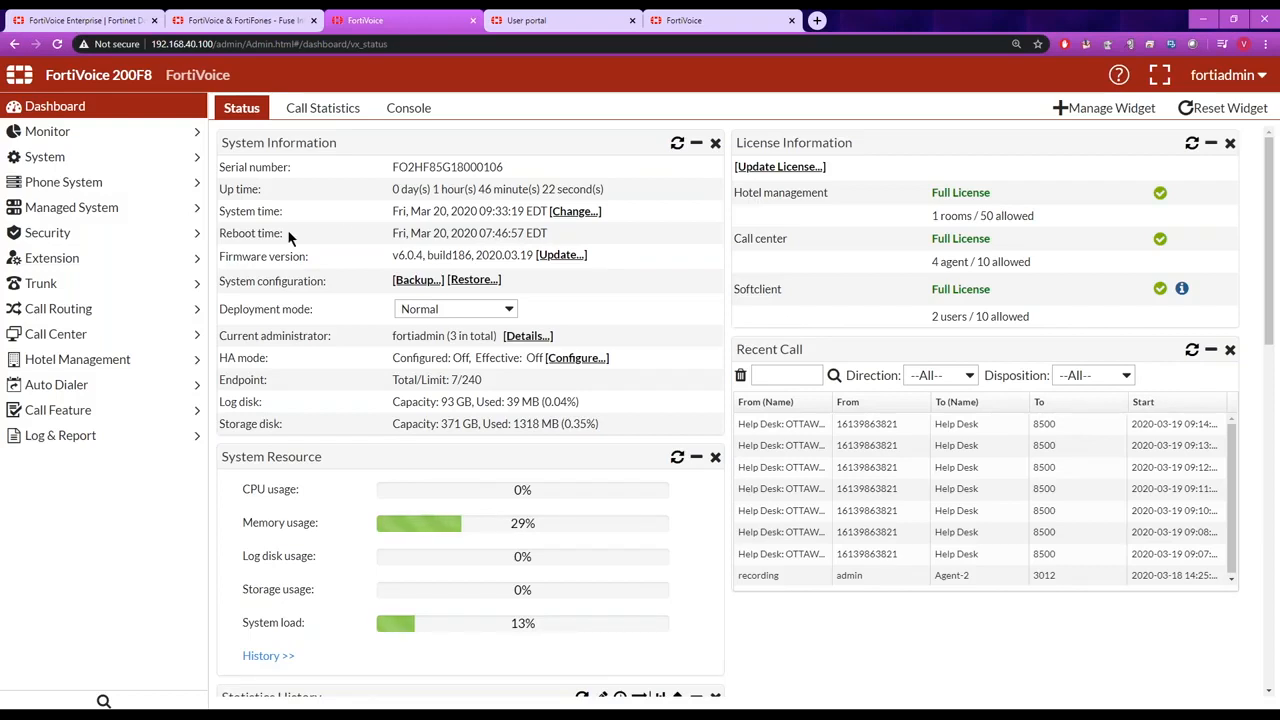
Start a new audio prompt of type Prompt Sound File in the phone system and name it Welcome_AA.
{"action": "left_click", "coordinate": [195, 188]}
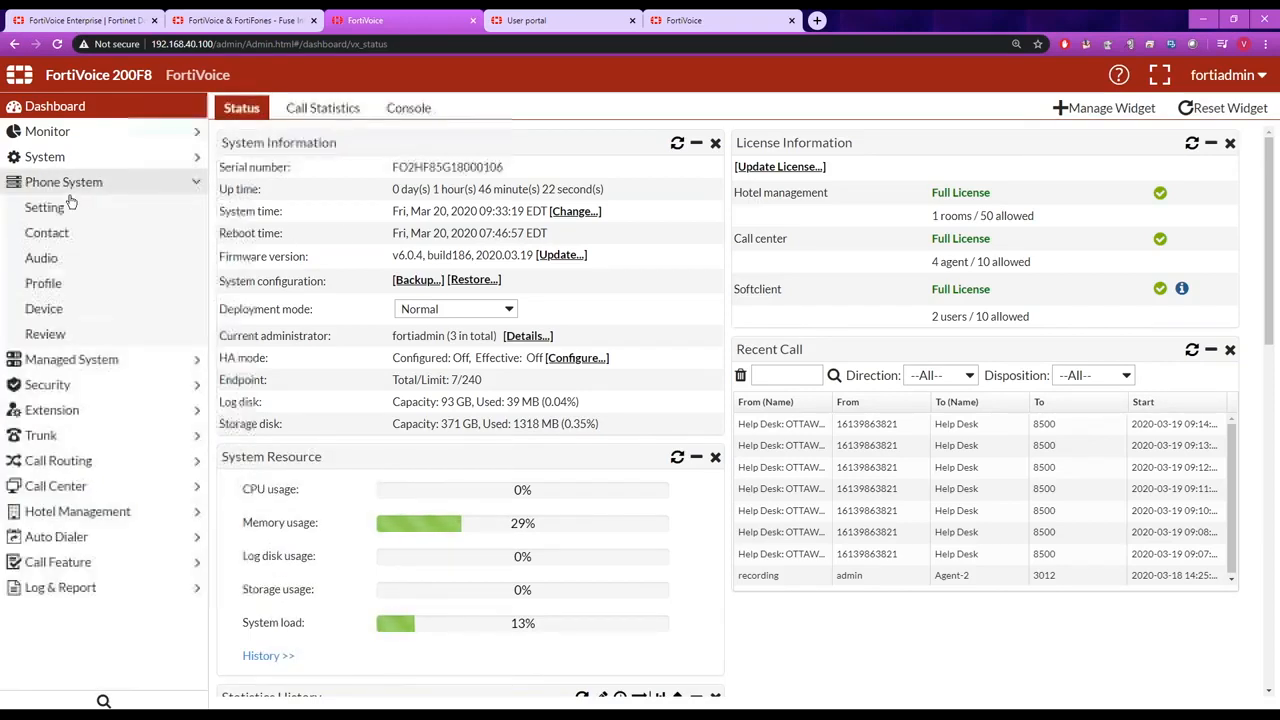
{"action": "left_click", "coordinate": [48, 258]}
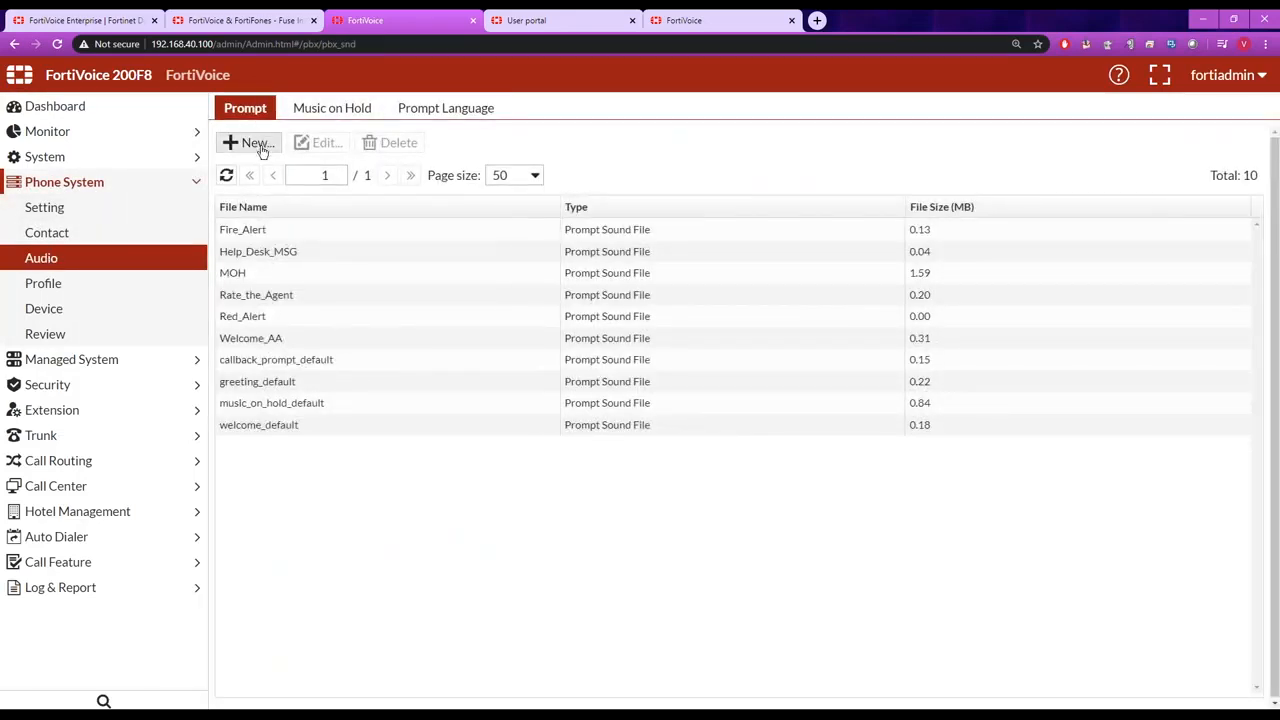
{"action": "left_click", "coordinate": [257, 143]}
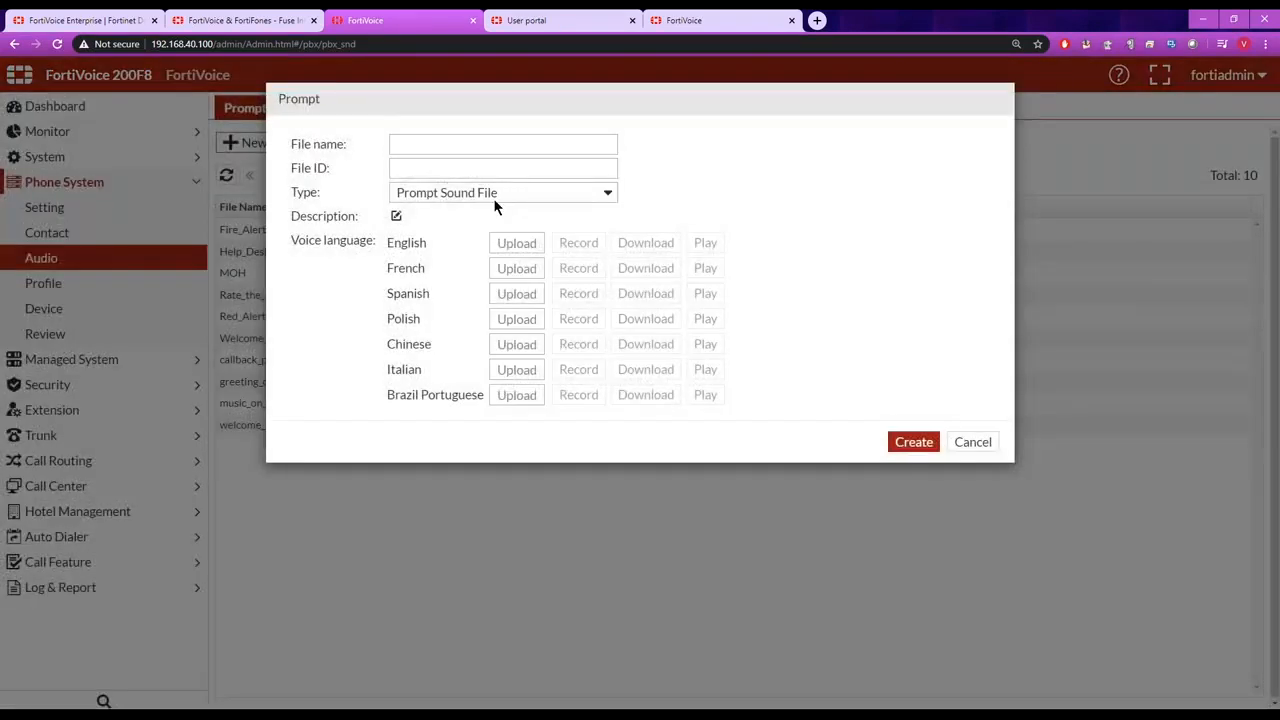
{"action": "left_click", "coordinate": [609, 194]}
{"action": "left_click", "coordinate": [600, 228]}
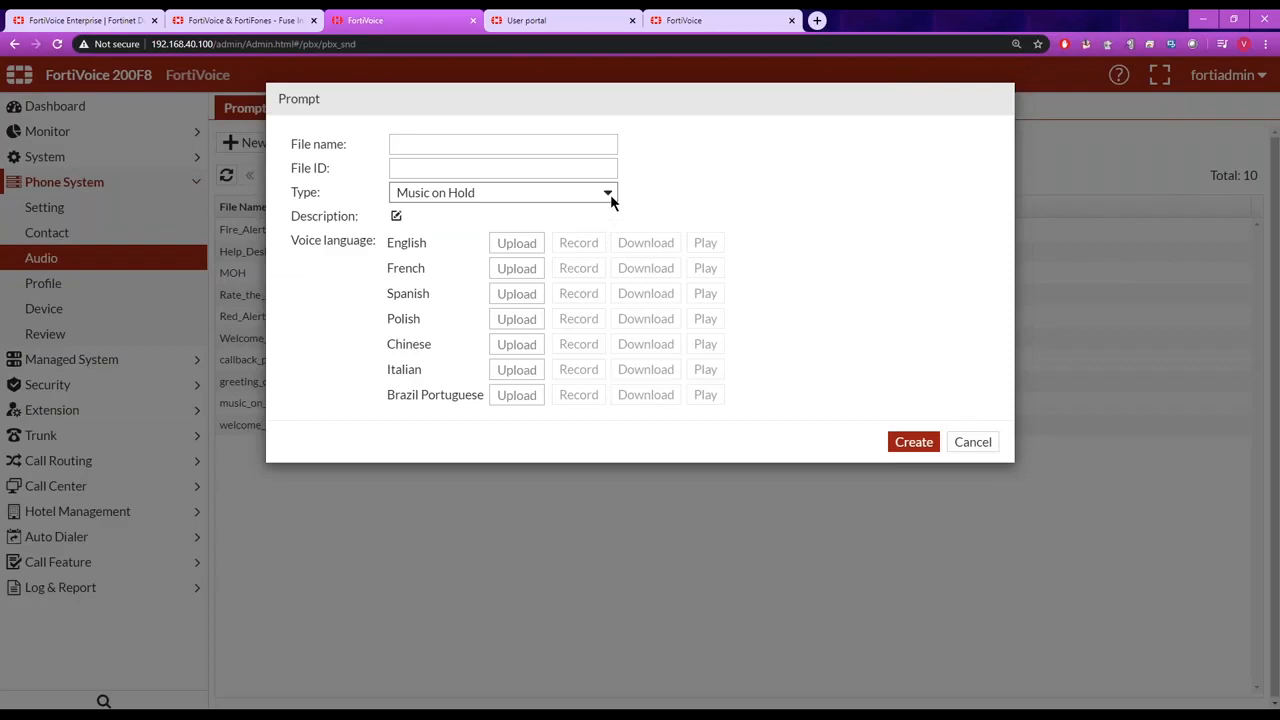
{"action": "left_click", "coordinate": [610, 194]}
{"action": "left_click", "coordinate": [585, 210]}
{"action": "left_click", "coordinate": [542, 143]}
{"action": "type", "text": "Wel"}
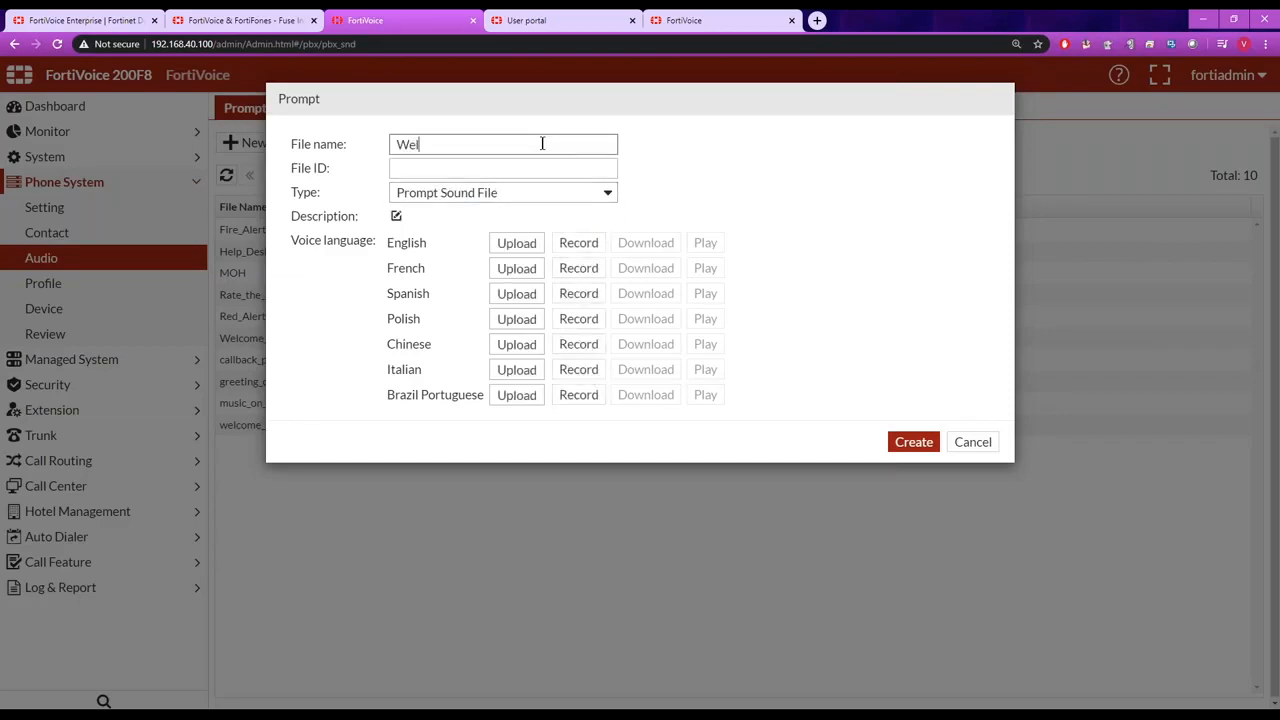
{"action": "type", "text": "come_AA"}
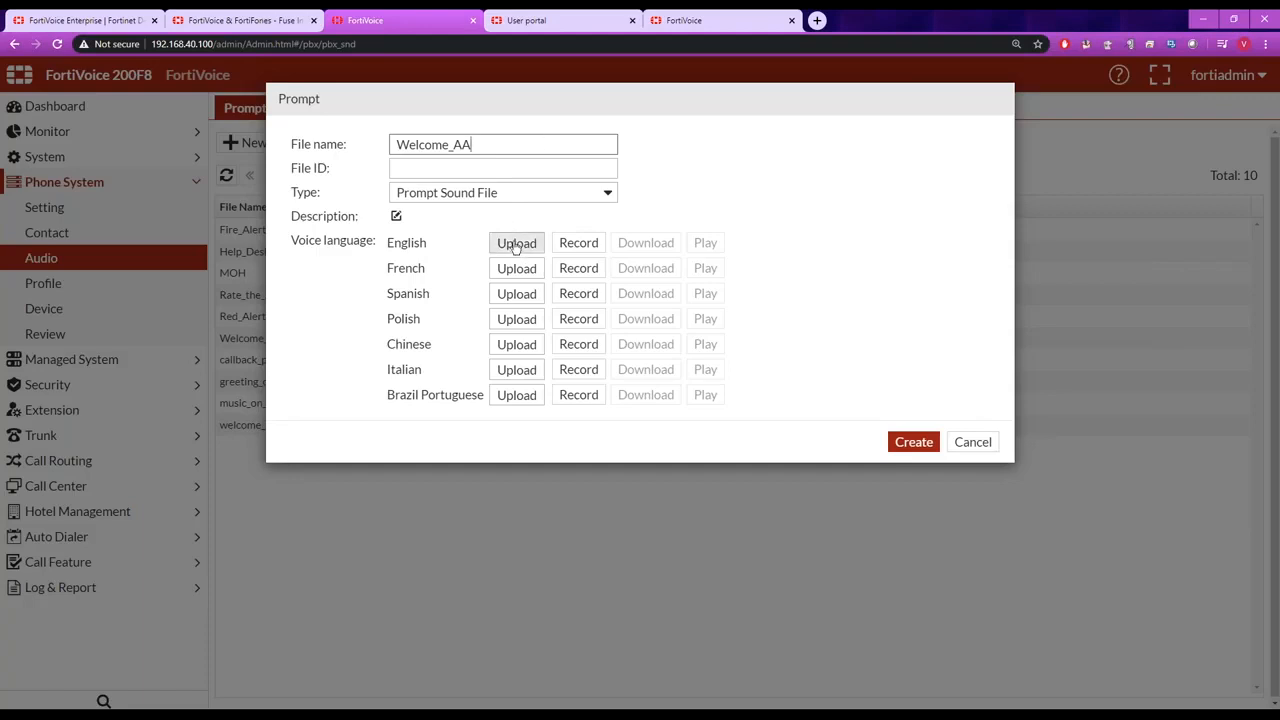
Choose extension 3012 (Agent-2) for the English prompt's recording call, then cancel the call and discard the new prompt.
{"action": "left_click", "coordinate": [577, 243]}
{"action": "left_click", "coordinate": [746, 147]}
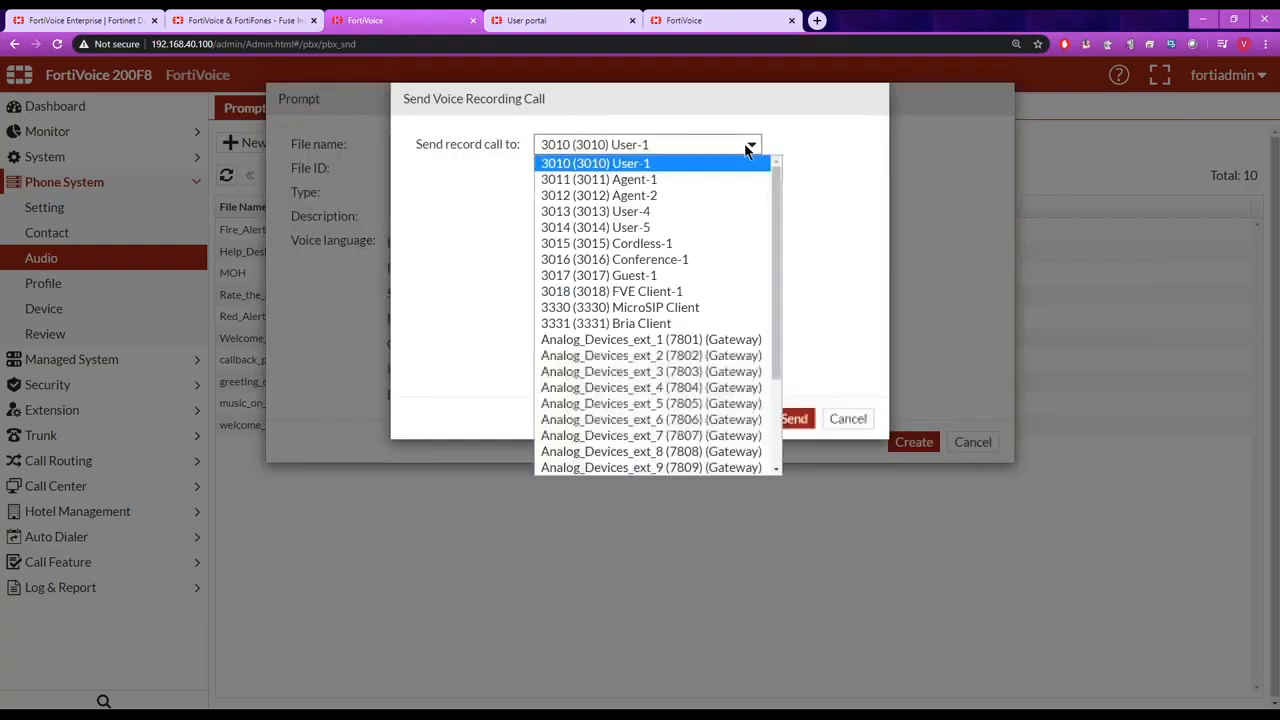
{"action": "left_click", "coordinate": [713, 196]}
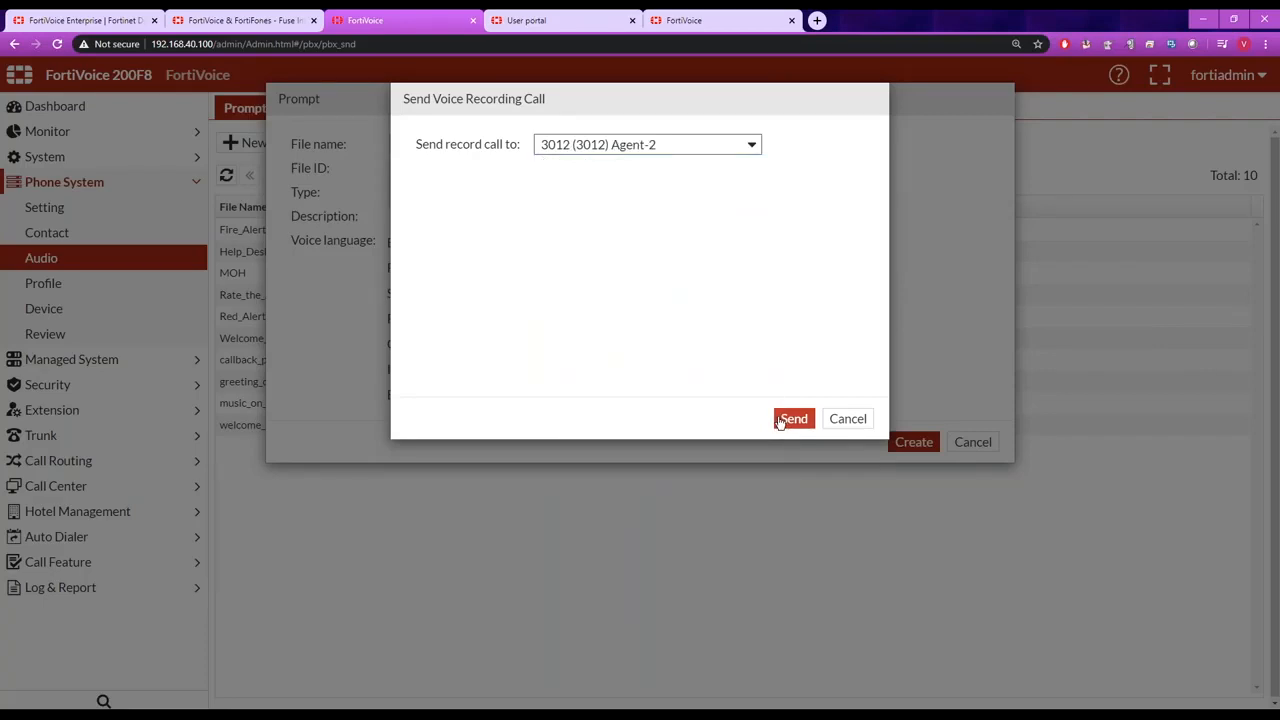
{"action": "left_click", "coordinate": [845, 420]}
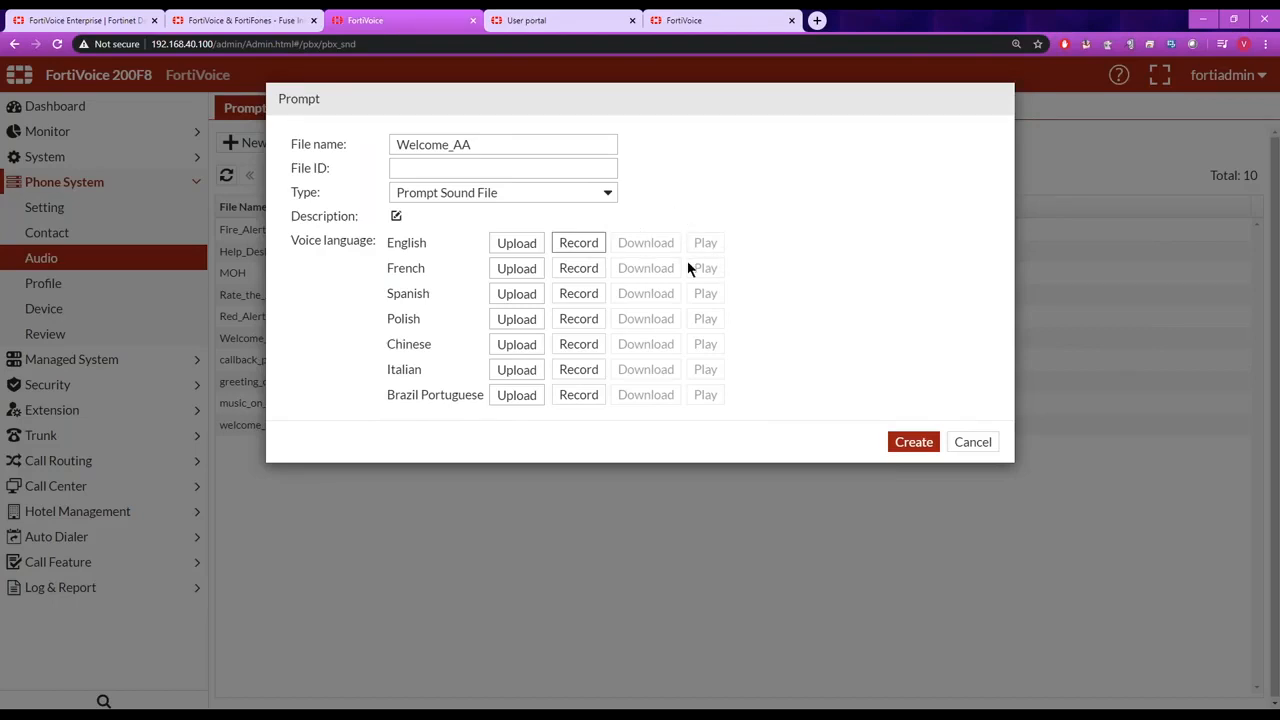
{"action": "left_click", "coordinate": [973, 442]}
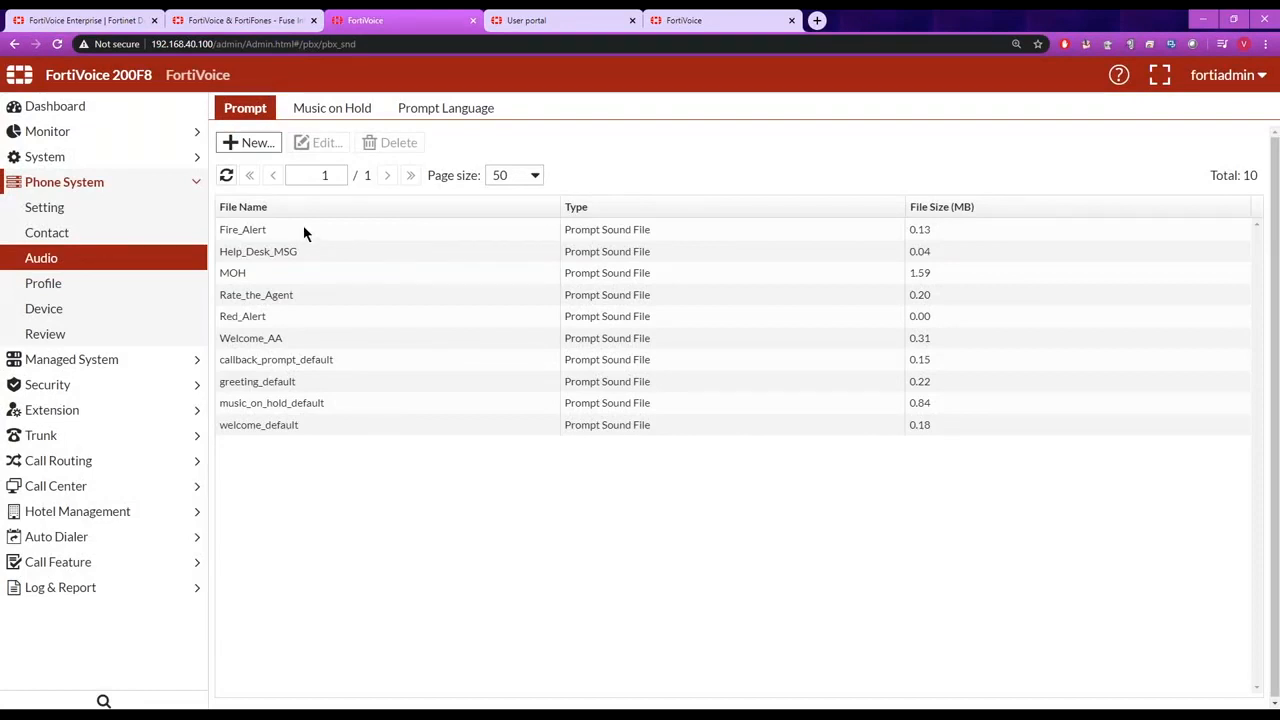
Examine the play mode choices and the Stream mode settings of a new music on hold entry, then discard it.
{"action": "left_click", "coordinate": [332, 108]}
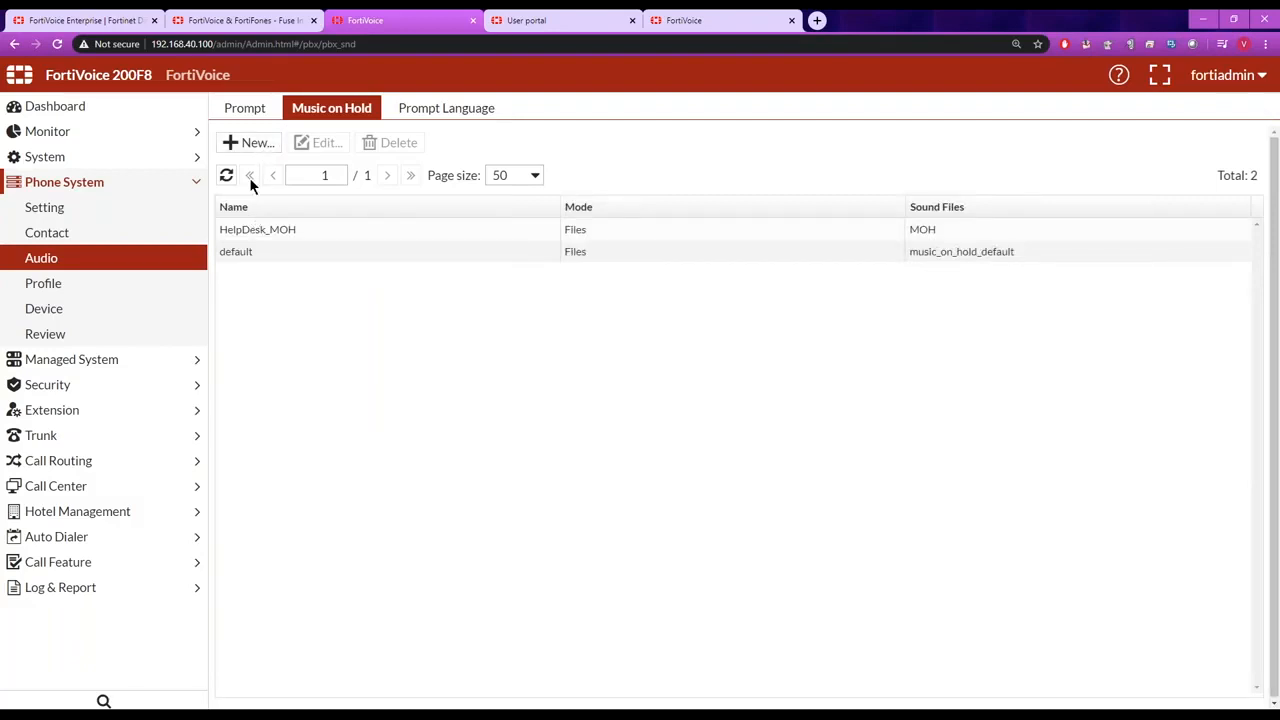
{"action": "left_click", "coordinate": [251, 145]}
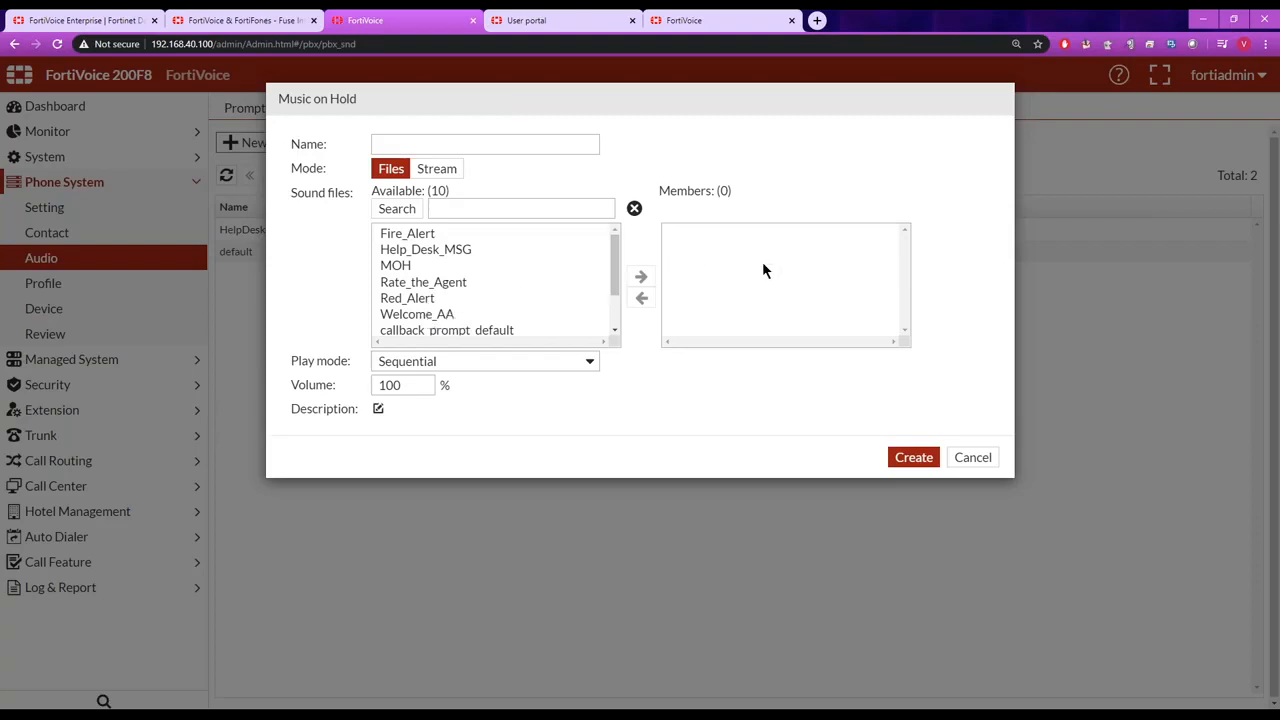
{"action": "left_click", "coordinate": [590, 363]}
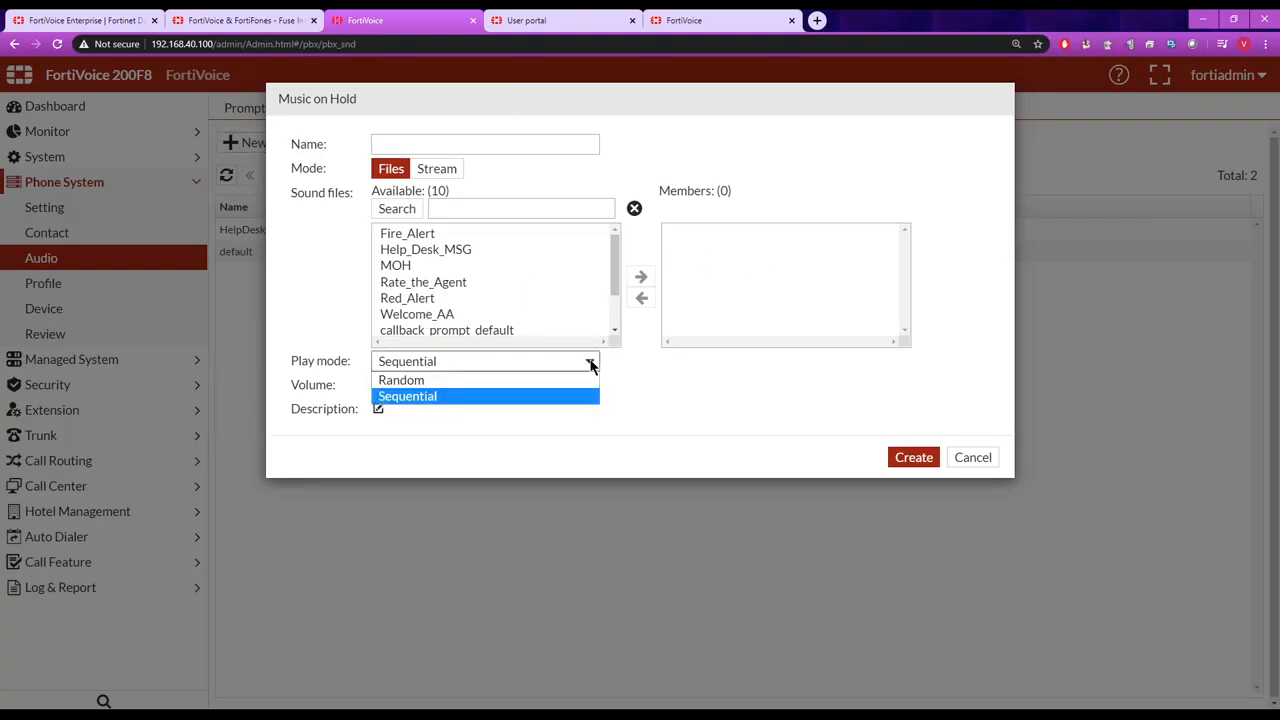
{"action": "left_click", "coordinate": [631, 377]}
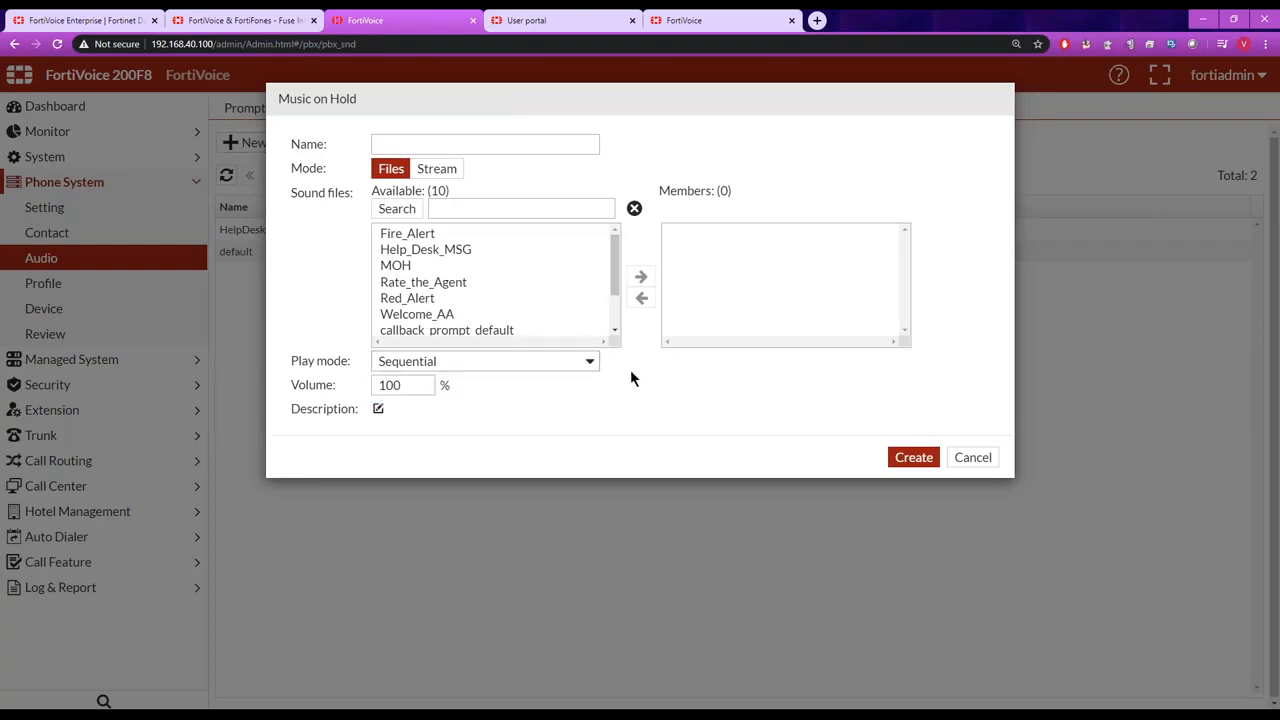
{"action": "left_click", "coordinate": [438, 170]}
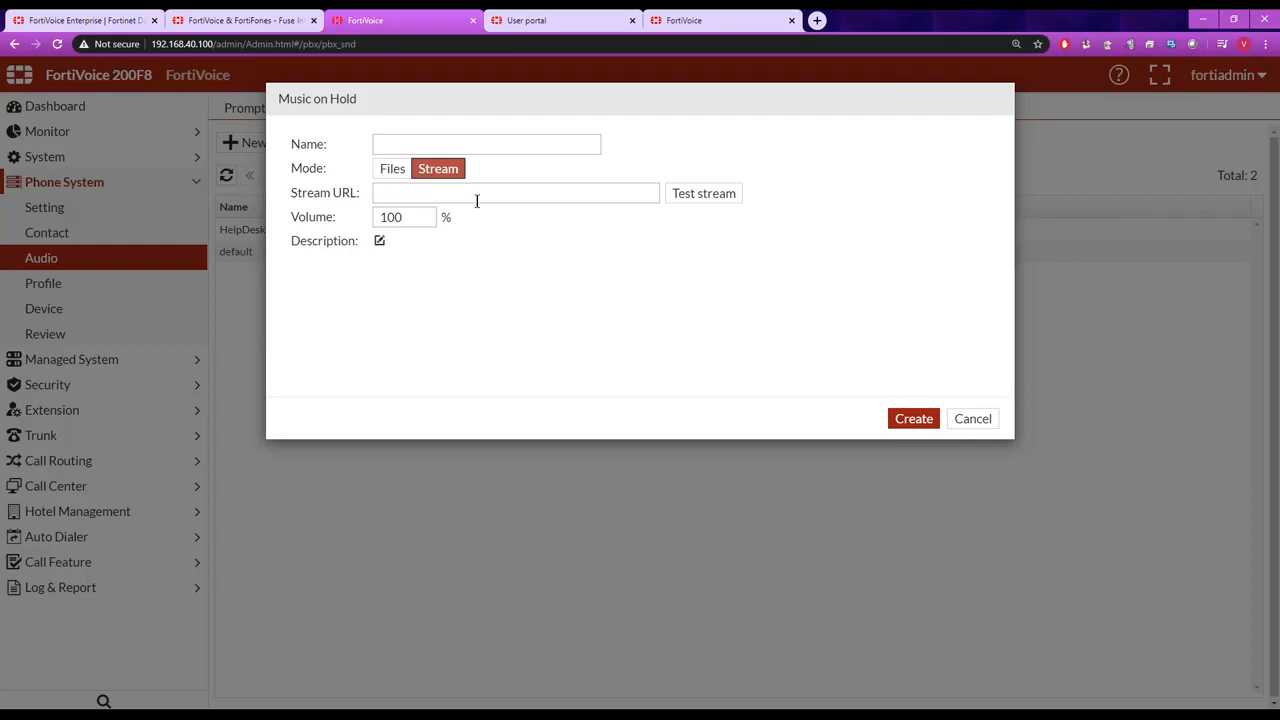
{"action": "left_click", "coordinate": [980, 420]}
Examine the transport and codec settings of the sip_video_phone_default SIP profile and close it without saving.
{"action": "left_click", "coordinate": [78, 285]}
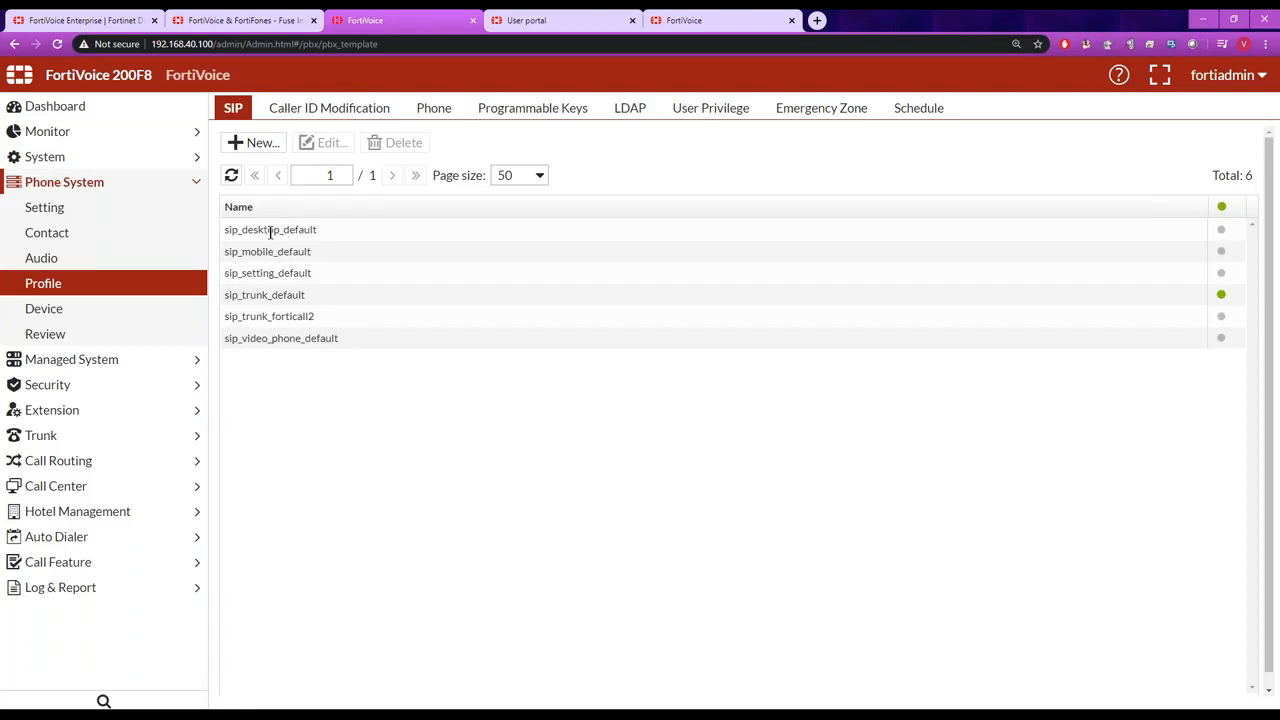
{"action": "double_click", "coordinate": [259, 338]}
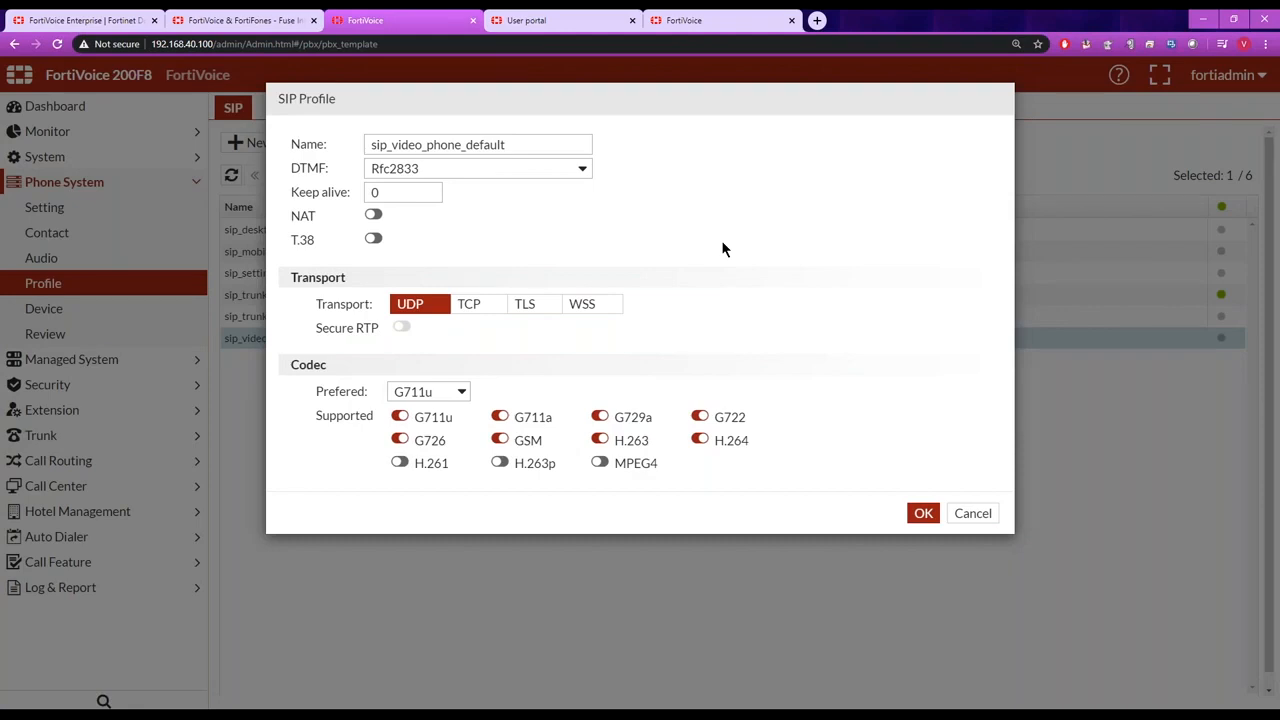
{"action": "left_click_drag", "start_coordinate": [463, 147], "coordinate": [391, 147]}
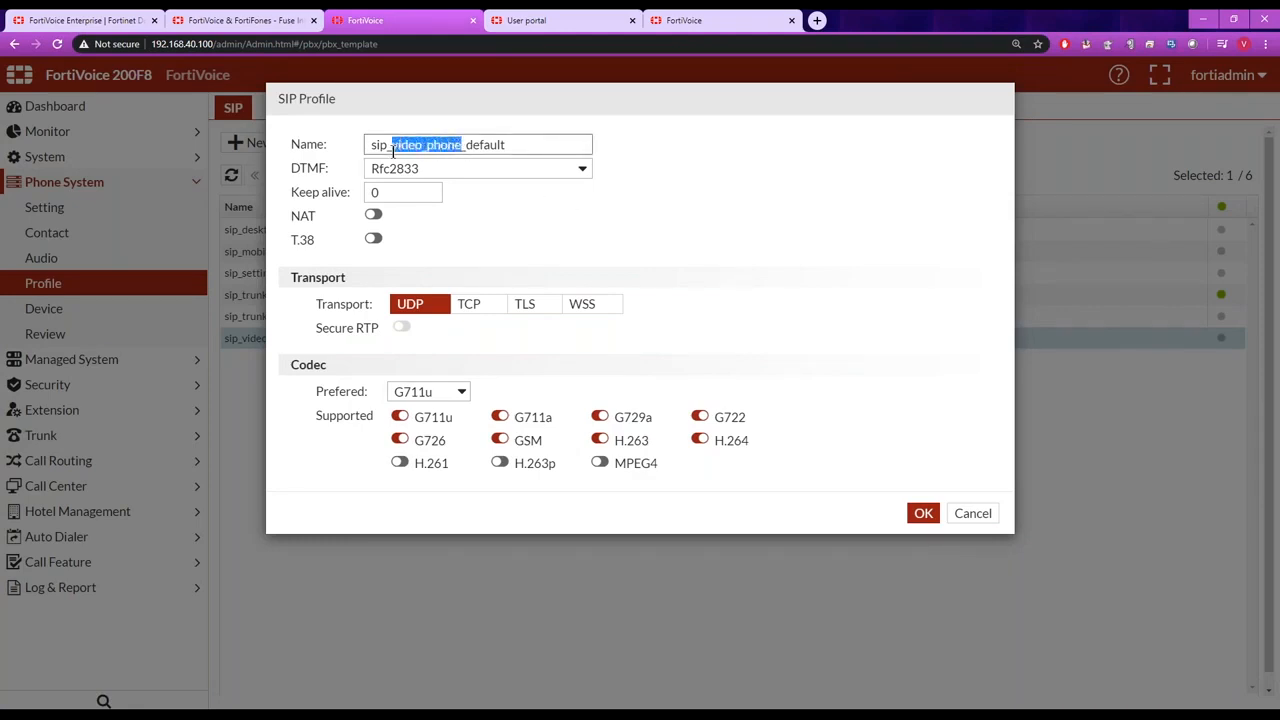
{"action": "left_click", "coordinate": [769, 350]}
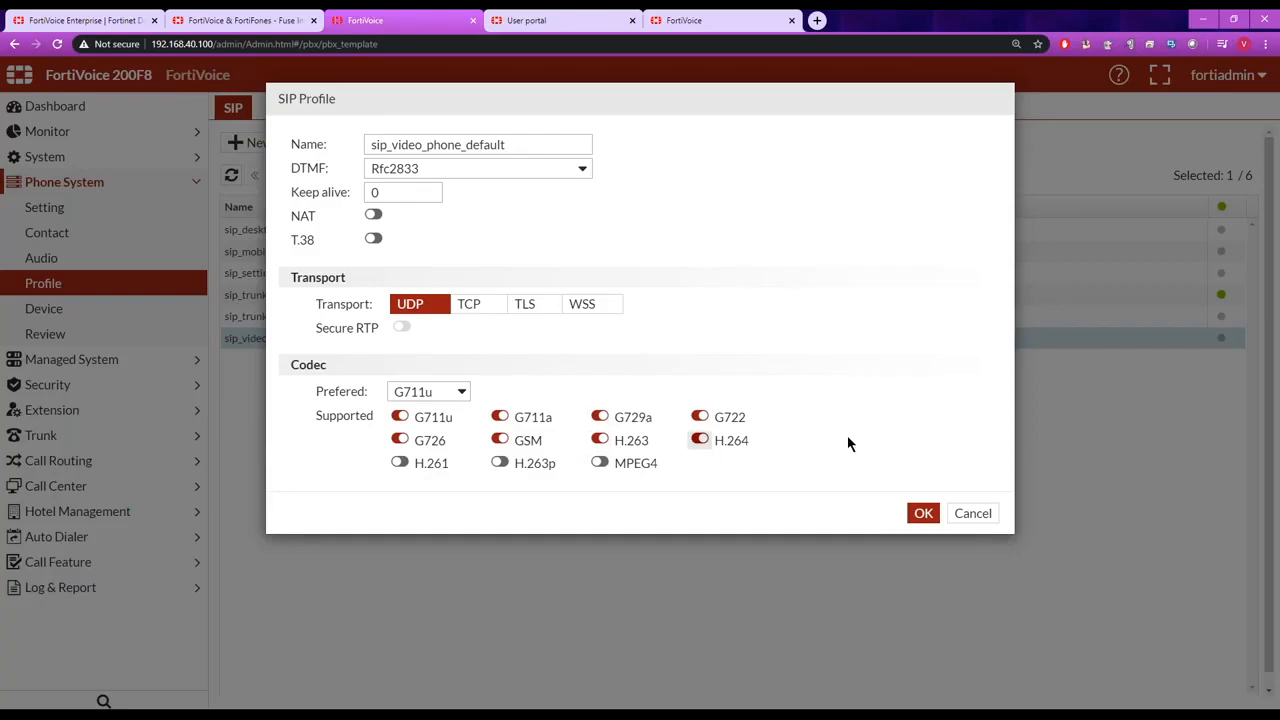
{"action": "left_click", "coordinate": [972, 514]}
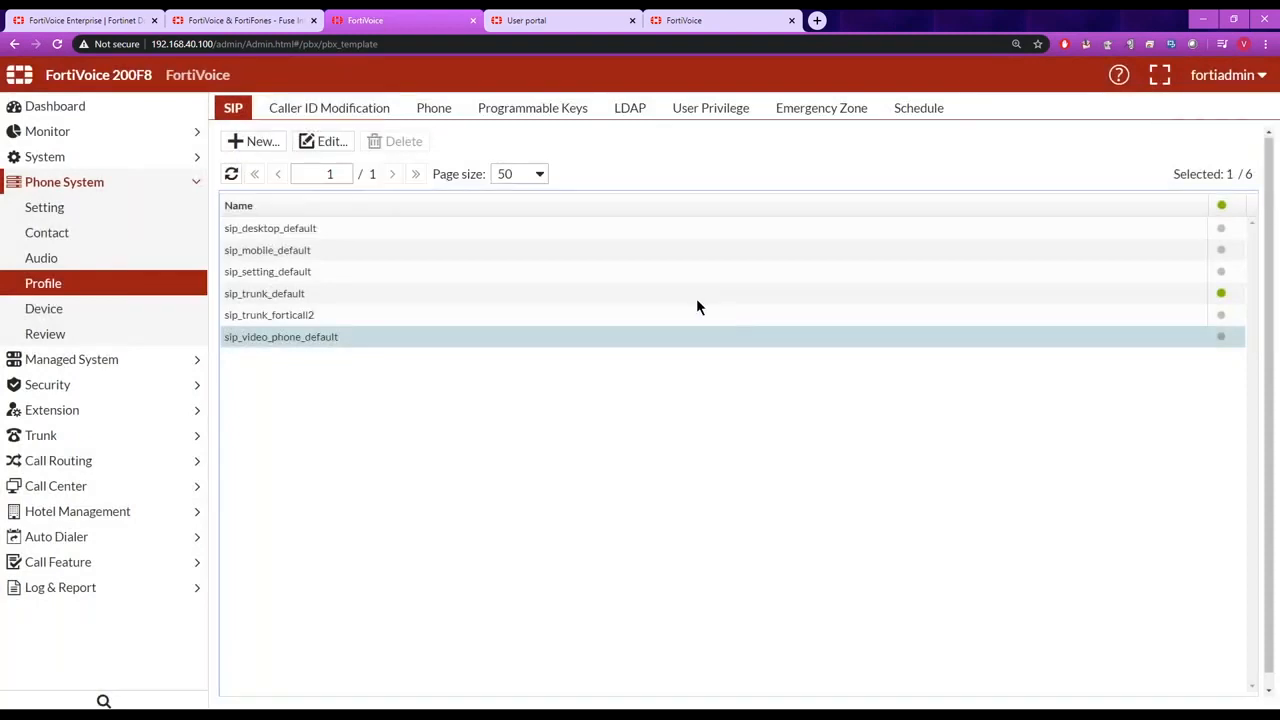
Examine the programmable keys profile Default-FortiFone-375 and close it without saving.
{"action": "left_click", "coordinate": [551, 113]}
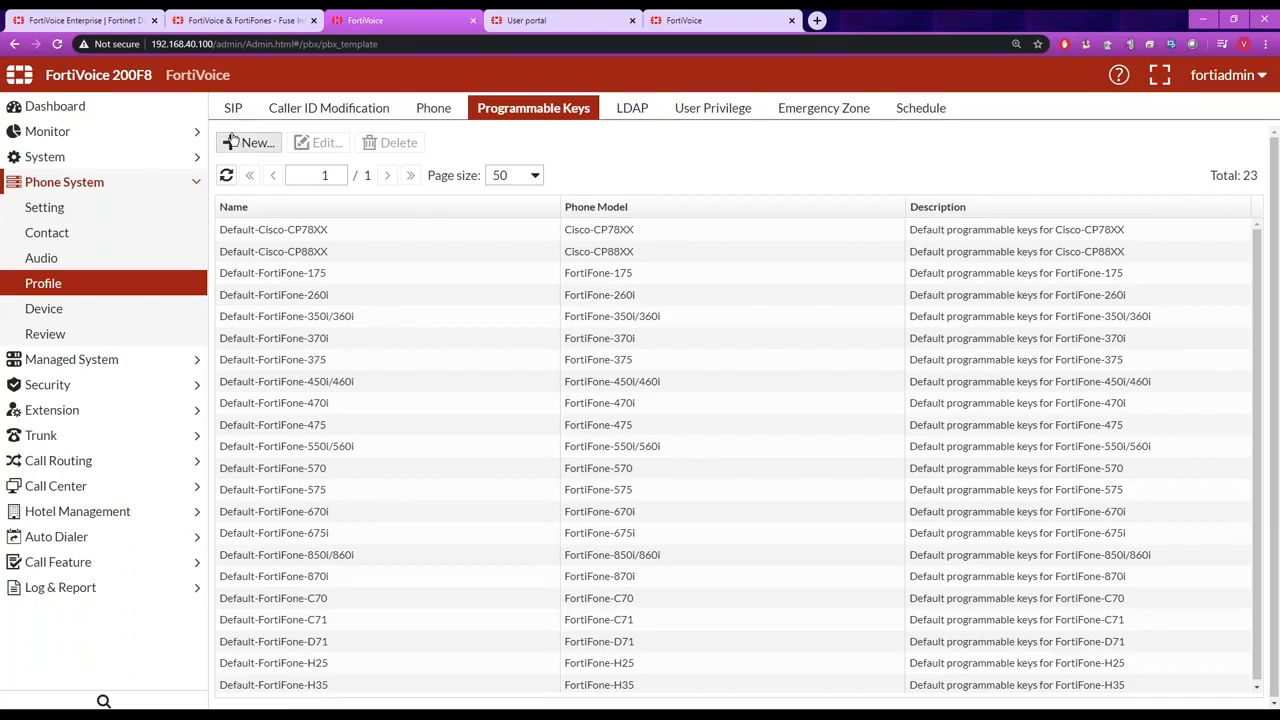
{"action": "double_click", "coordinate": [312, 362]}
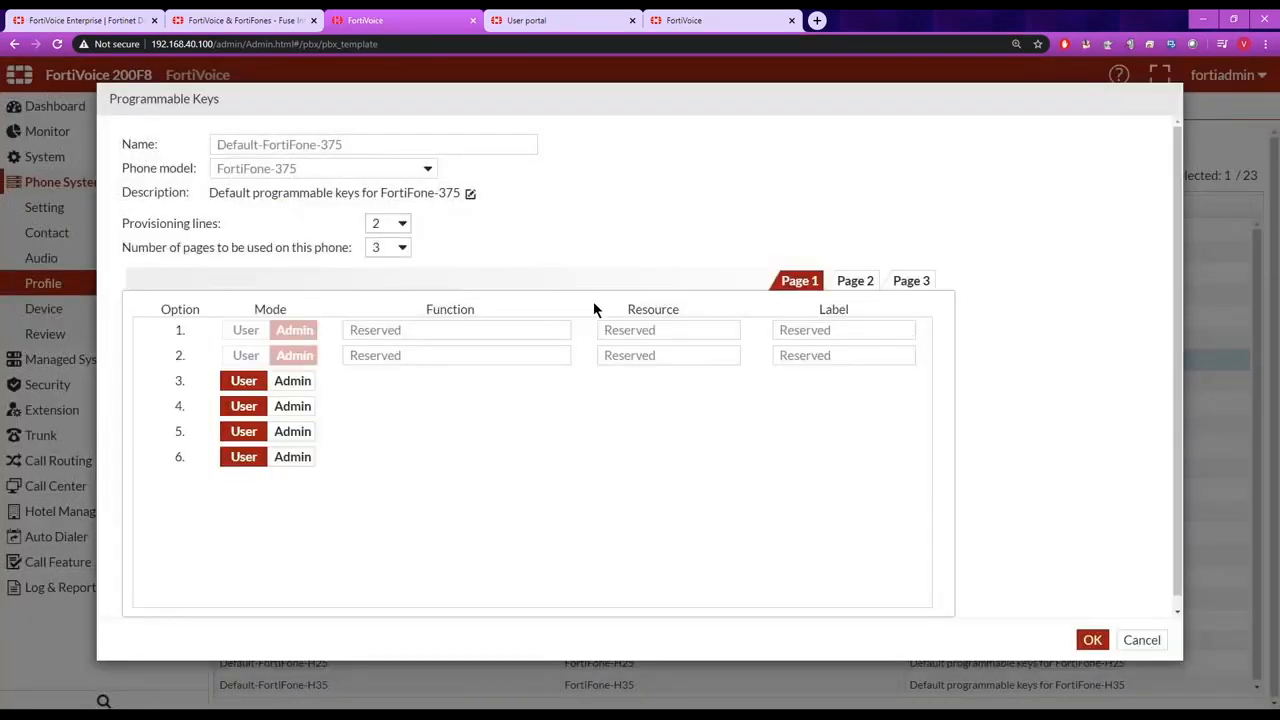
{"action": "left_click", "coordinate": [1141, 640]}
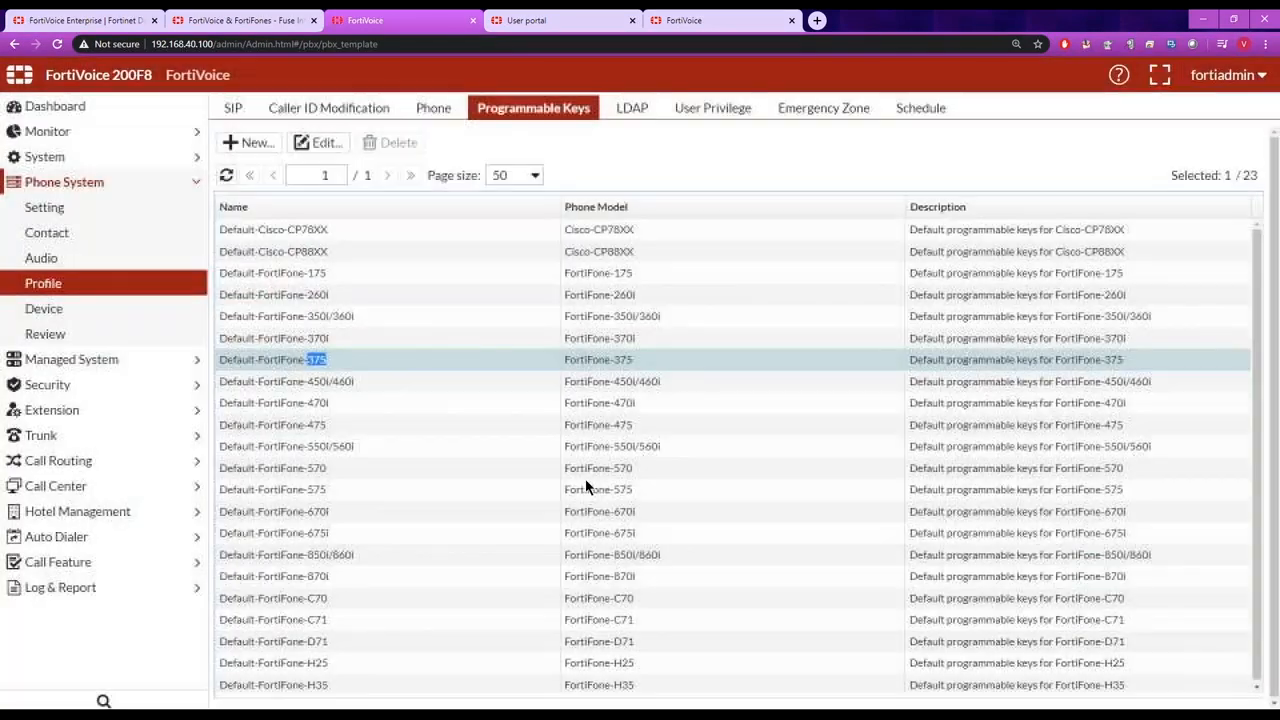
Examine the functions available for keys 3 and 4 in the Default-FortiFone-475 programmable keys profile, then close it without saving.
{"action": "double_click", "coordinate": [319, 426]}
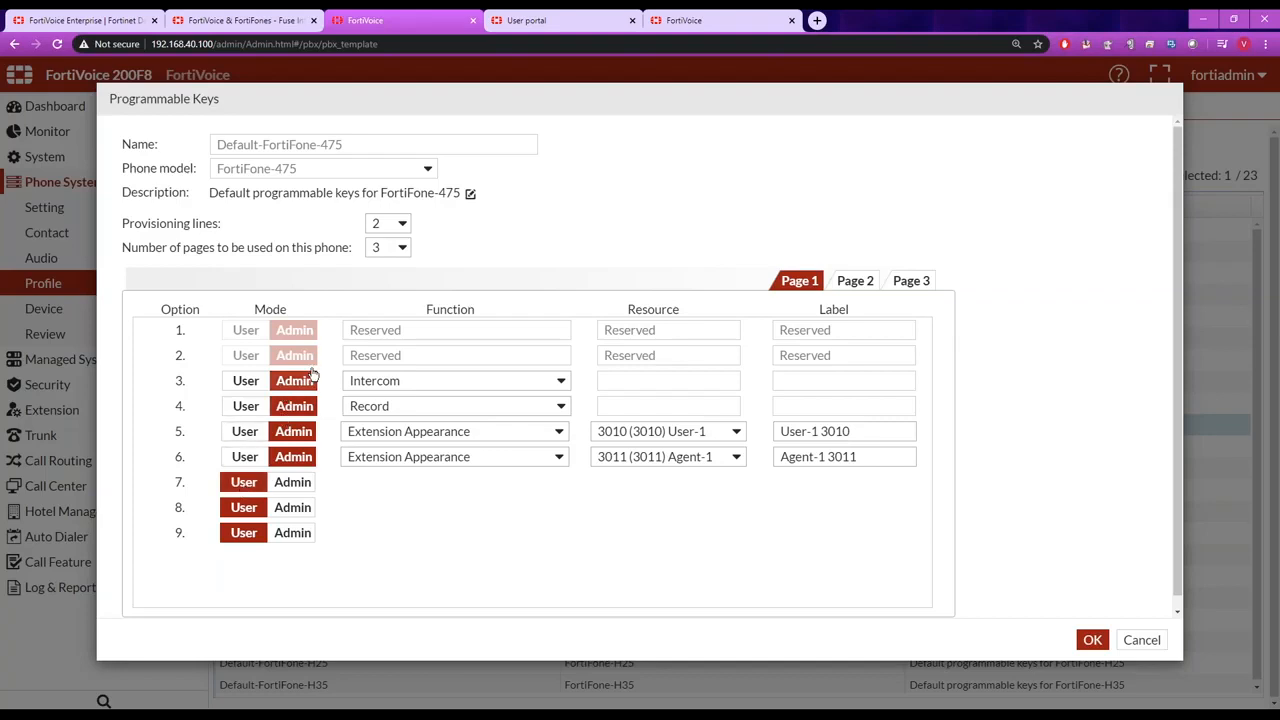
{"action": "left_click", "coordinate": [560, 382]}
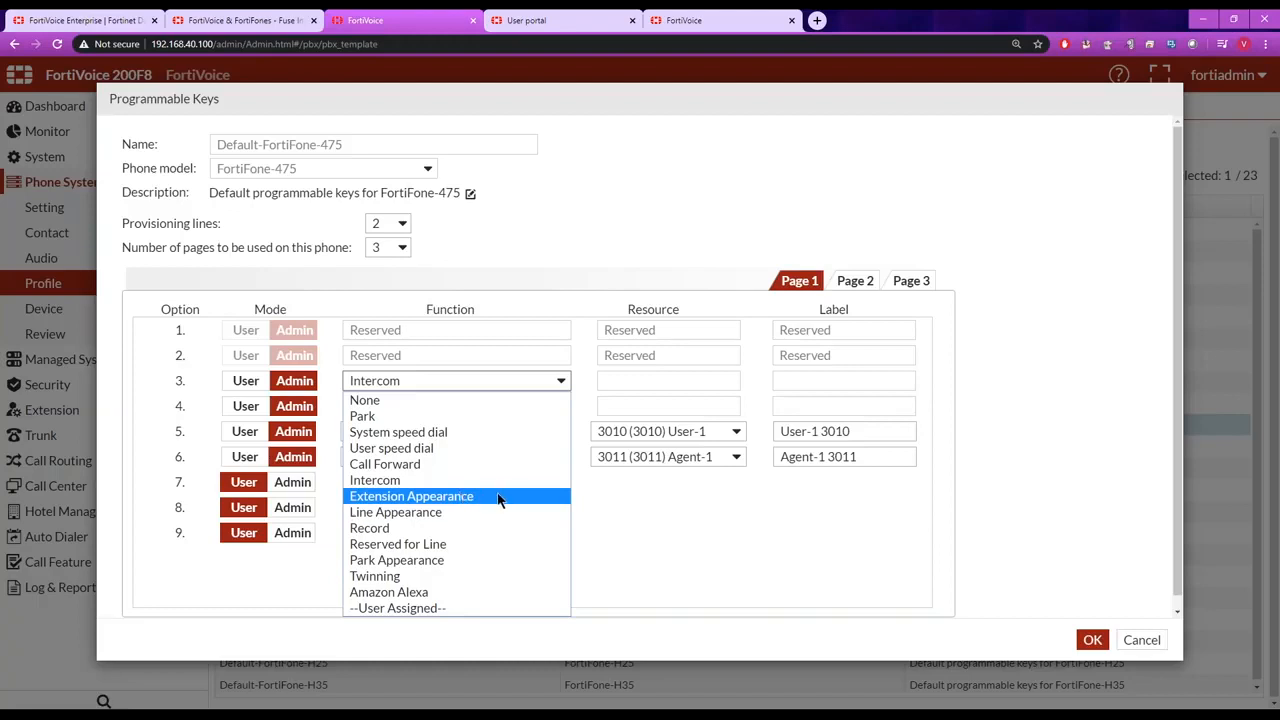
{"action": "left_click", "coordinate": [618, 514]}
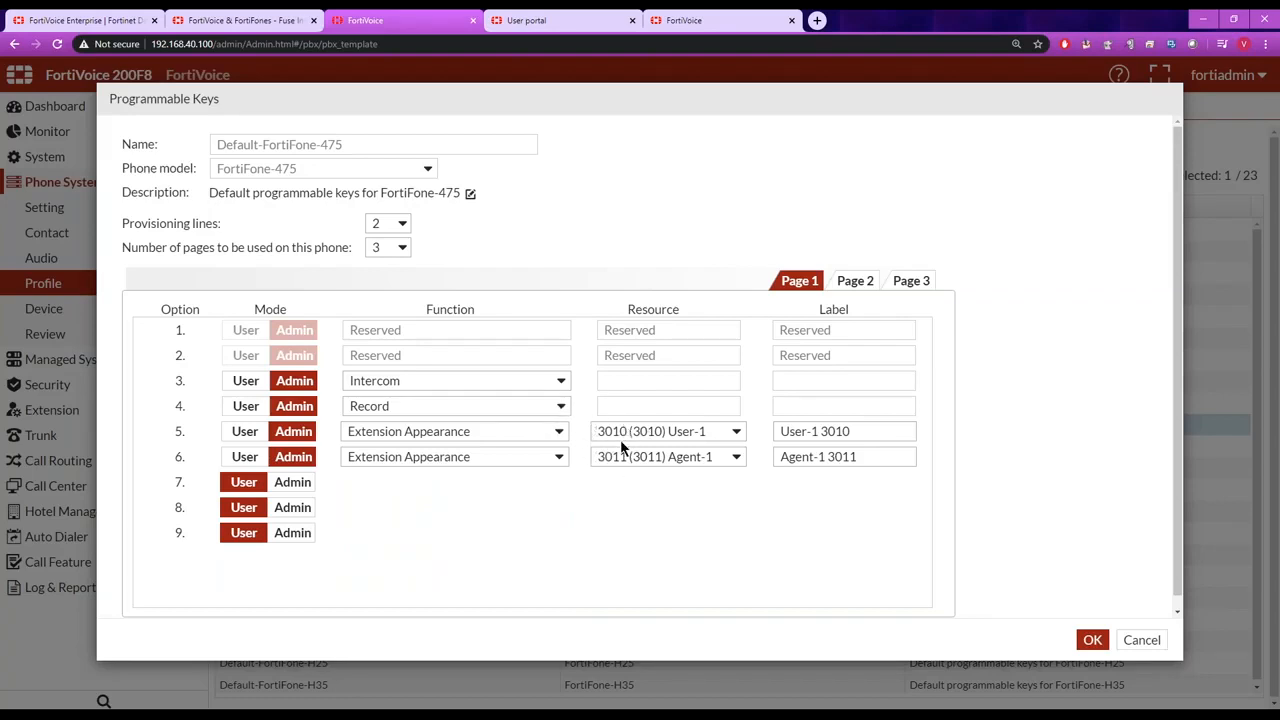
{"action": "left_click", "coordinate": [561, 406]}
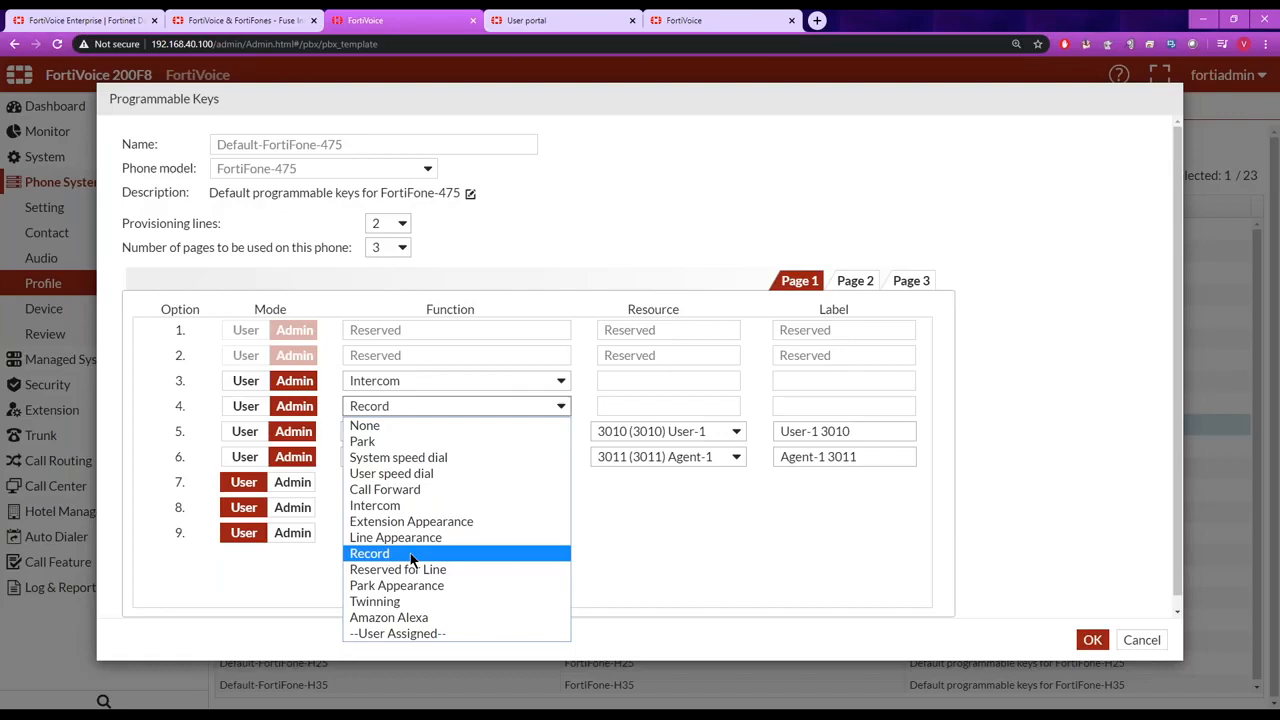
{"action": "left_click", "coordinate": [601, 541]}
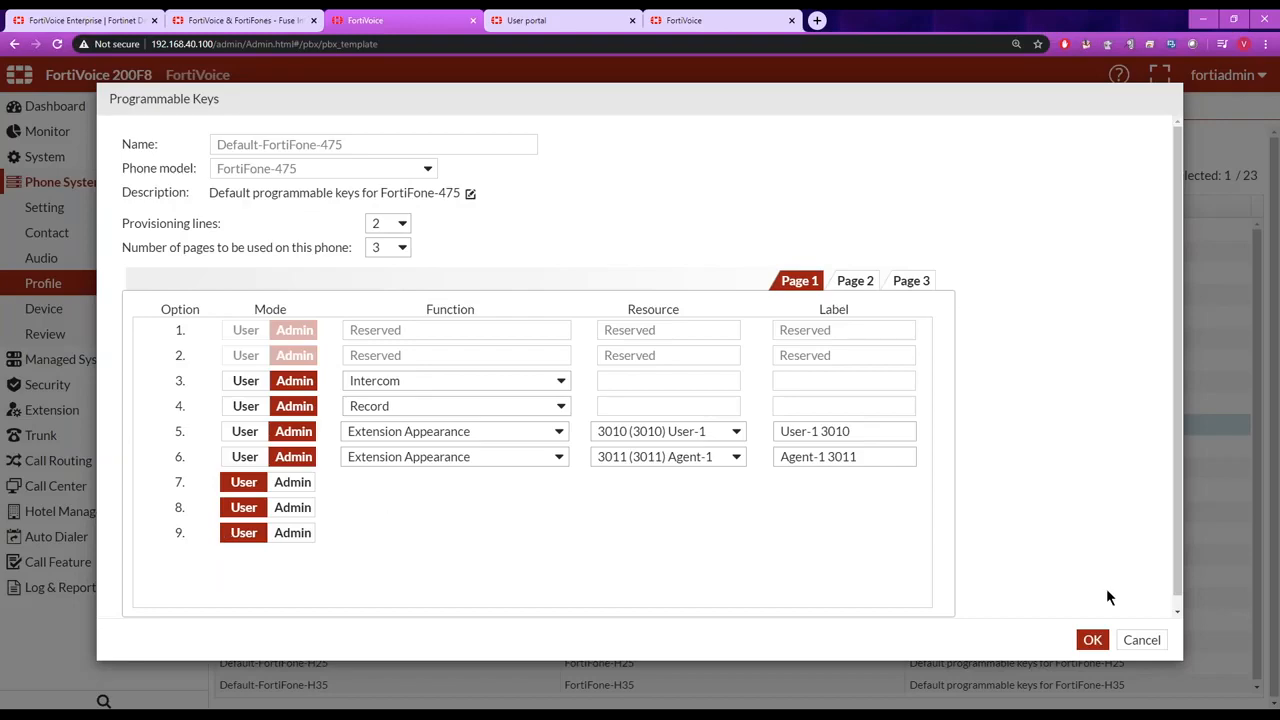
{"action": "left_click", "coordinate": [1140, 640]}
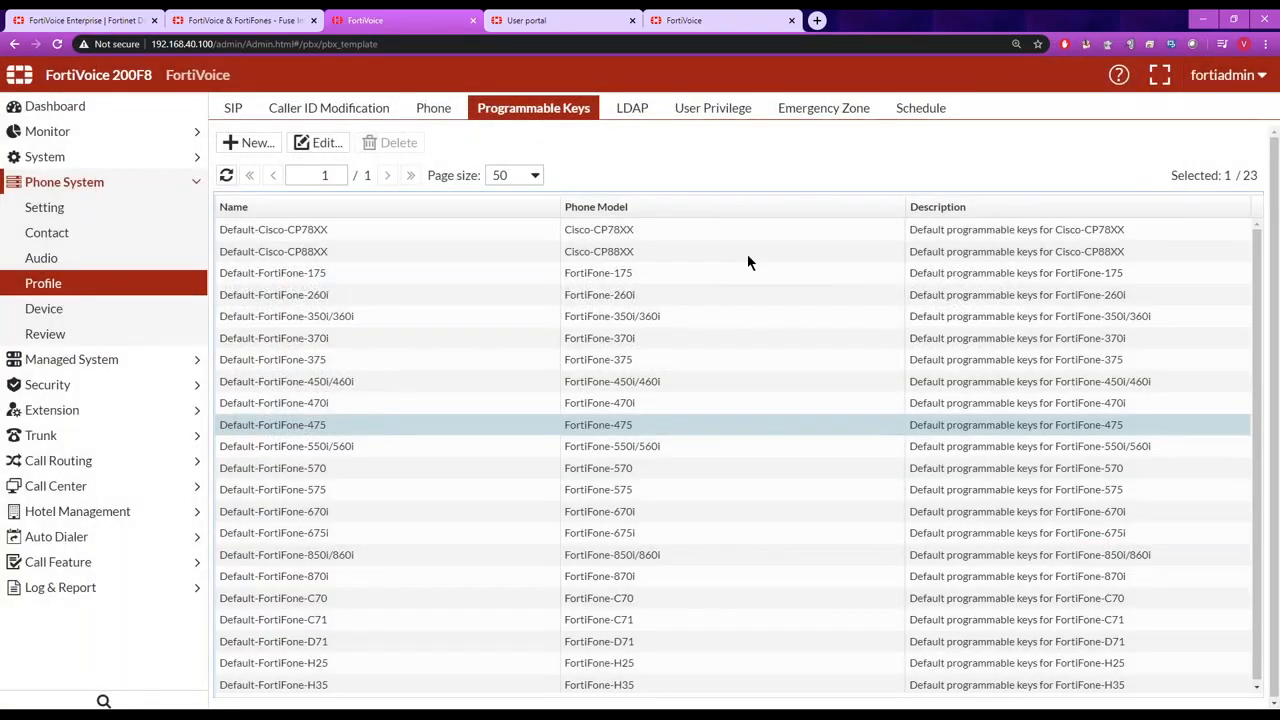
Open the default user privilege profile and examine its Basic Setting and Operator Role permissions.
{"action": "left_click", "coordinate": [713, 110]}
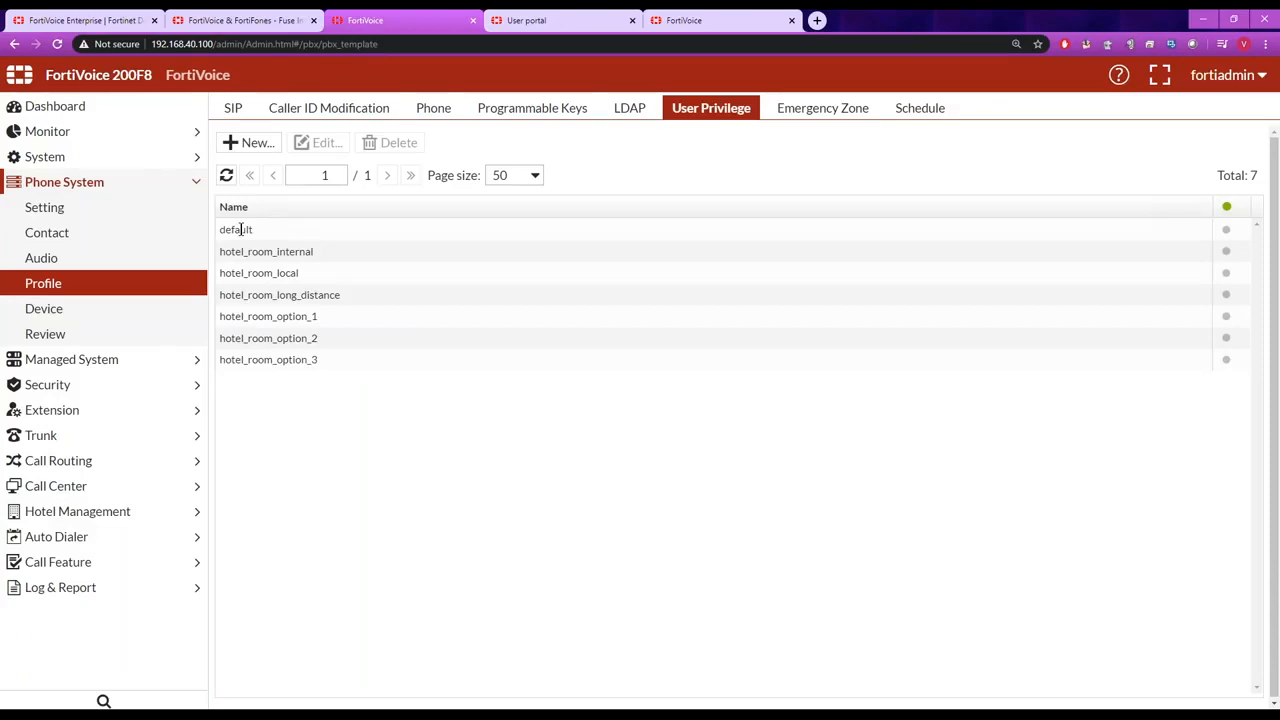
{"action": "double_click", "coordinate": [240, 230]}
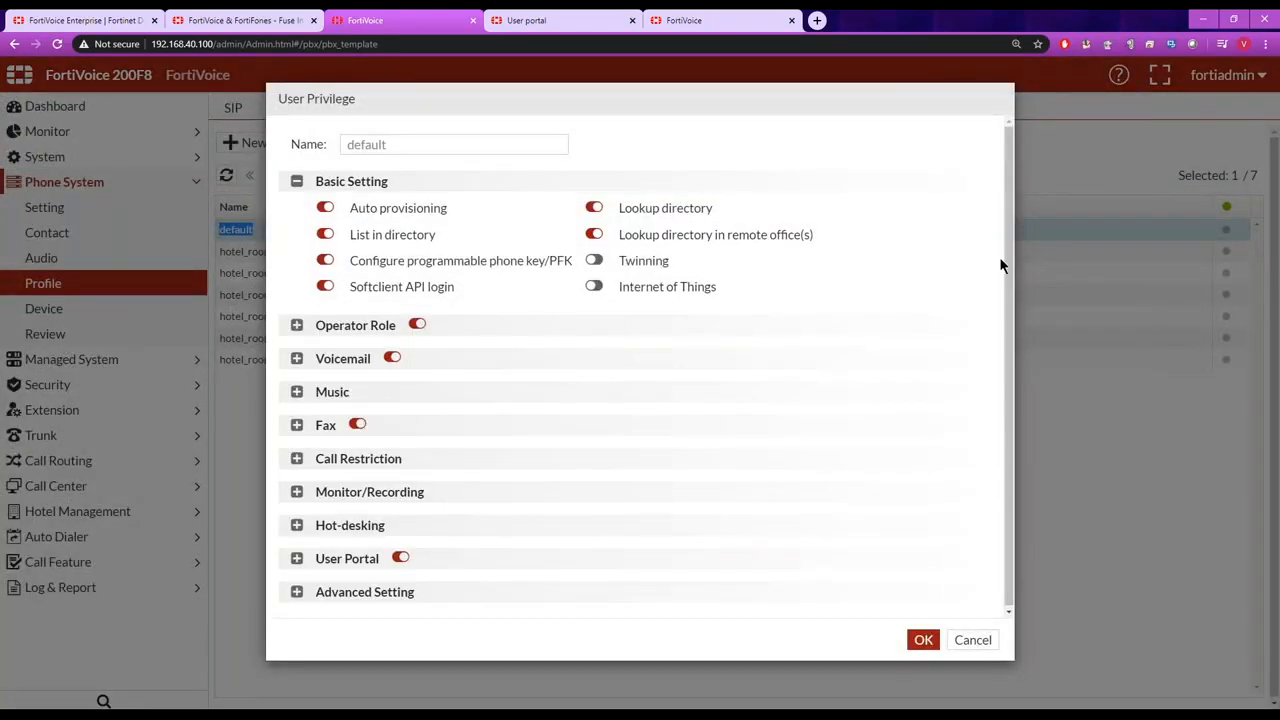
{"action": "left_click_drag", "start_coordinate": [1007, 265], "coordinate": [1005, 309]}
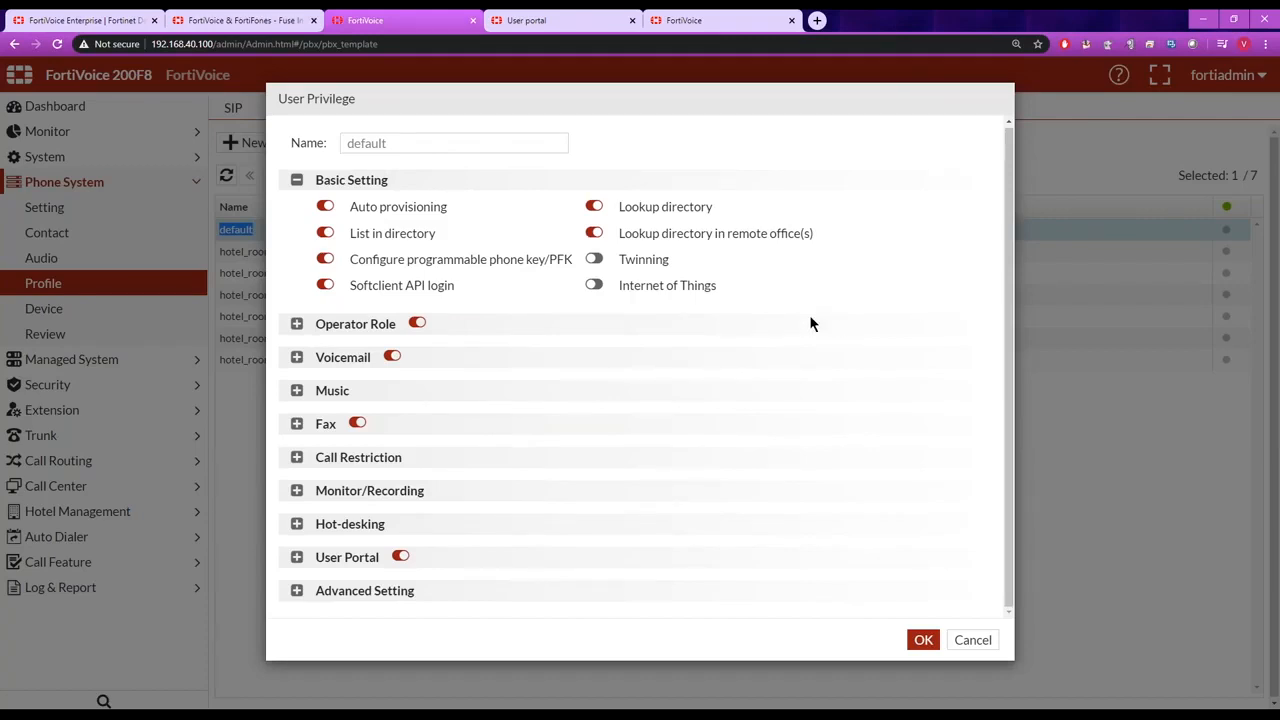
{"action": "left_click", "coordinate": [296, 324]}
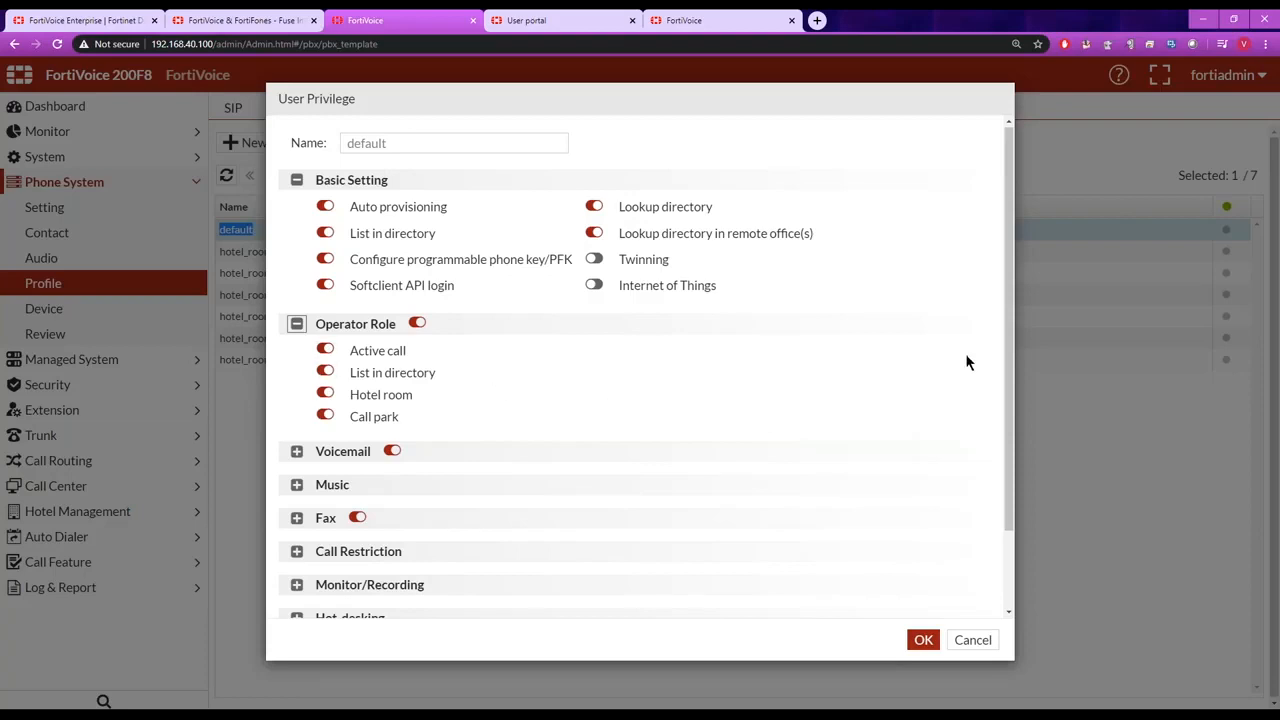
Examine the Call Restriction settings of the default user privilege, including the permission choices for long distance calls.
{"action": "scroll", "coordinate": [991, 466], "scroll_direction": "down", "scroll_amount": 2}
{"action": "left_click", "coordinate": [317, 462]}
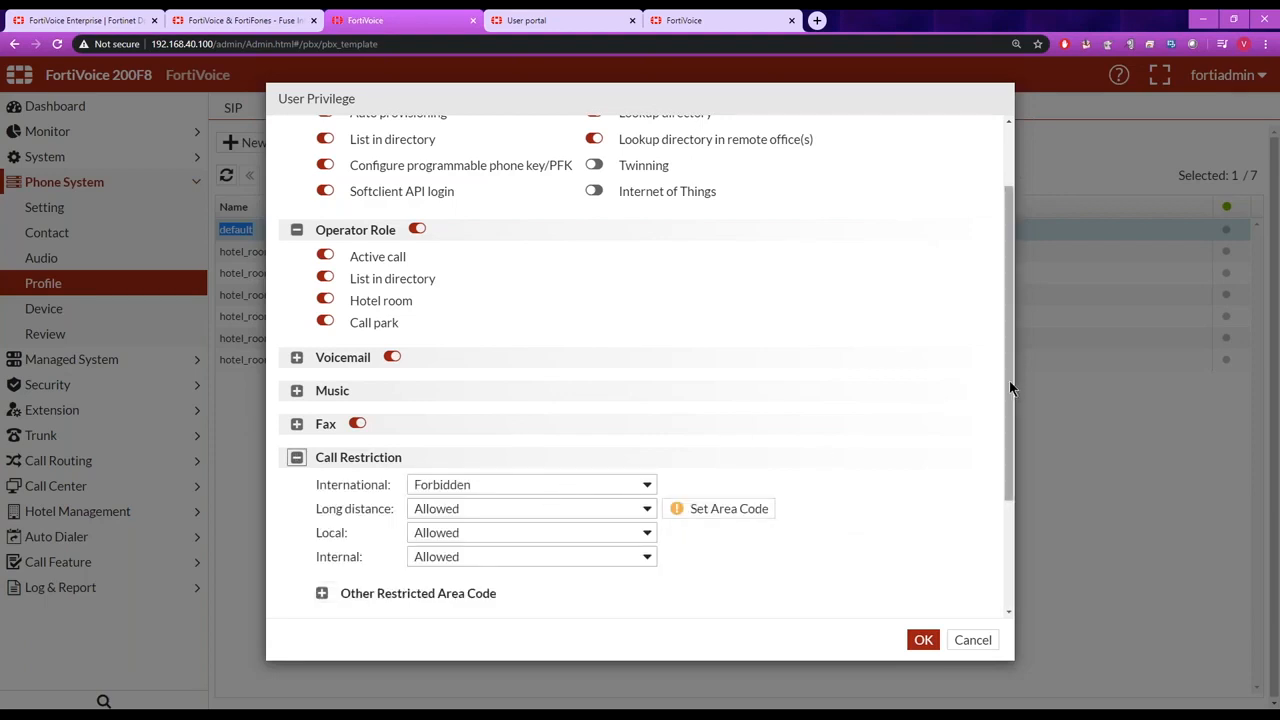
{"action": "left_click_drag", "start_coordinate": [1007, 385], "coordinate": [974, 503]}
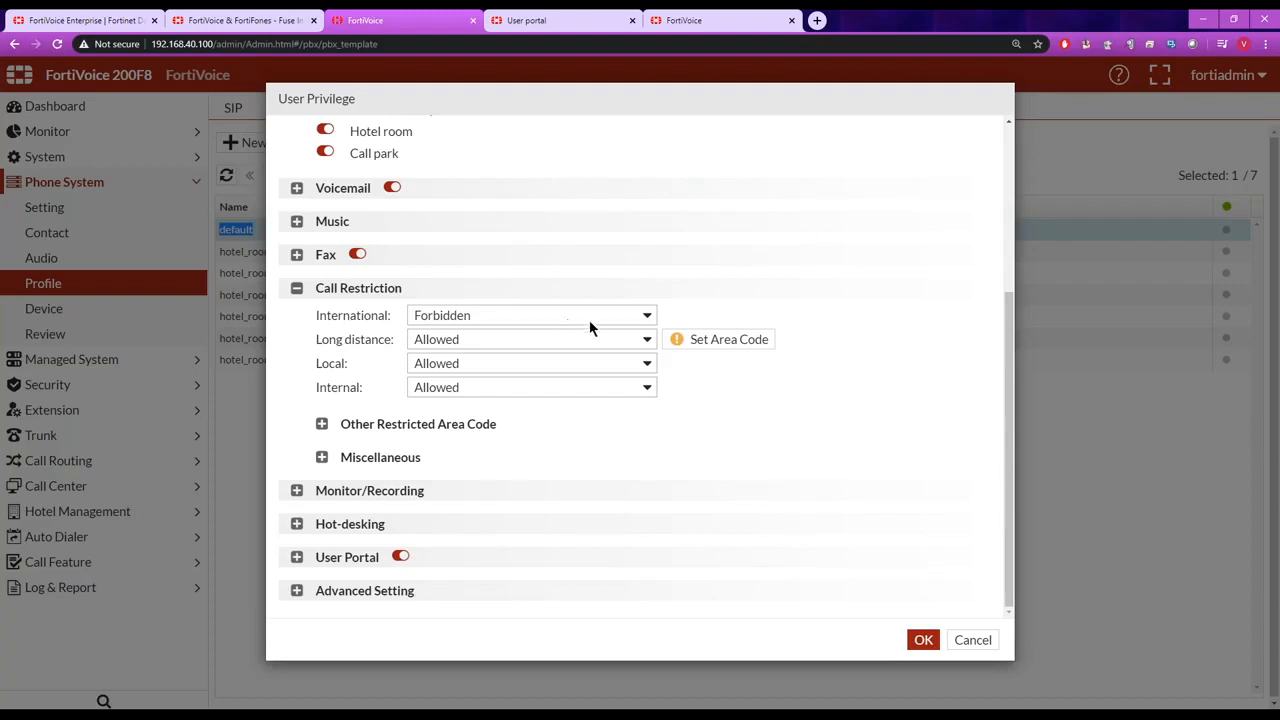
{"action": "left_click", "coordinate": [645, 341]}
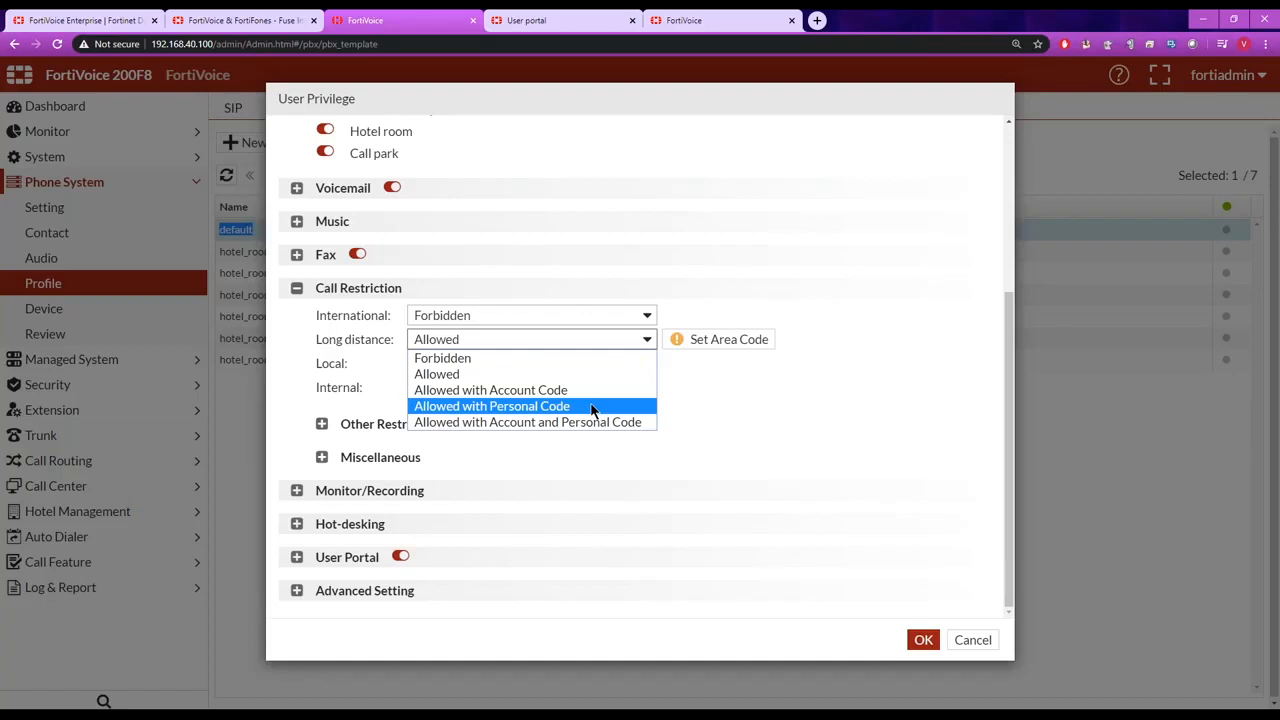
{"action": "left_click", "coordinate": [782, 418]}
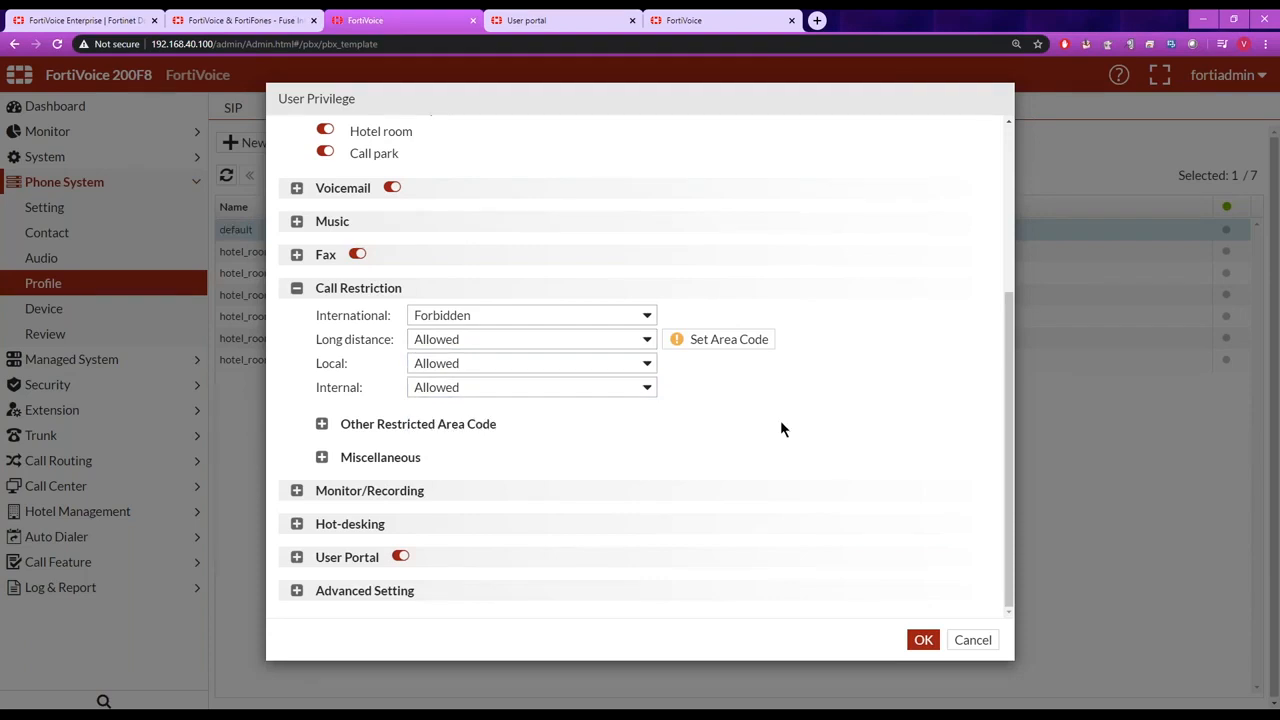
Examine the Monitor/Recording settings of the default user privilege and the available call barge options.
{"action": "left_click", "coordinate": [345, 491]}
{"action": "left_click_drag", "start_coordinate": [1007, 381], "coordinate": [1006, 413]}
{"action": "scroll", "coordinate": [1006, 413], "scroll_direction": "down", "scroll_amount": 2}
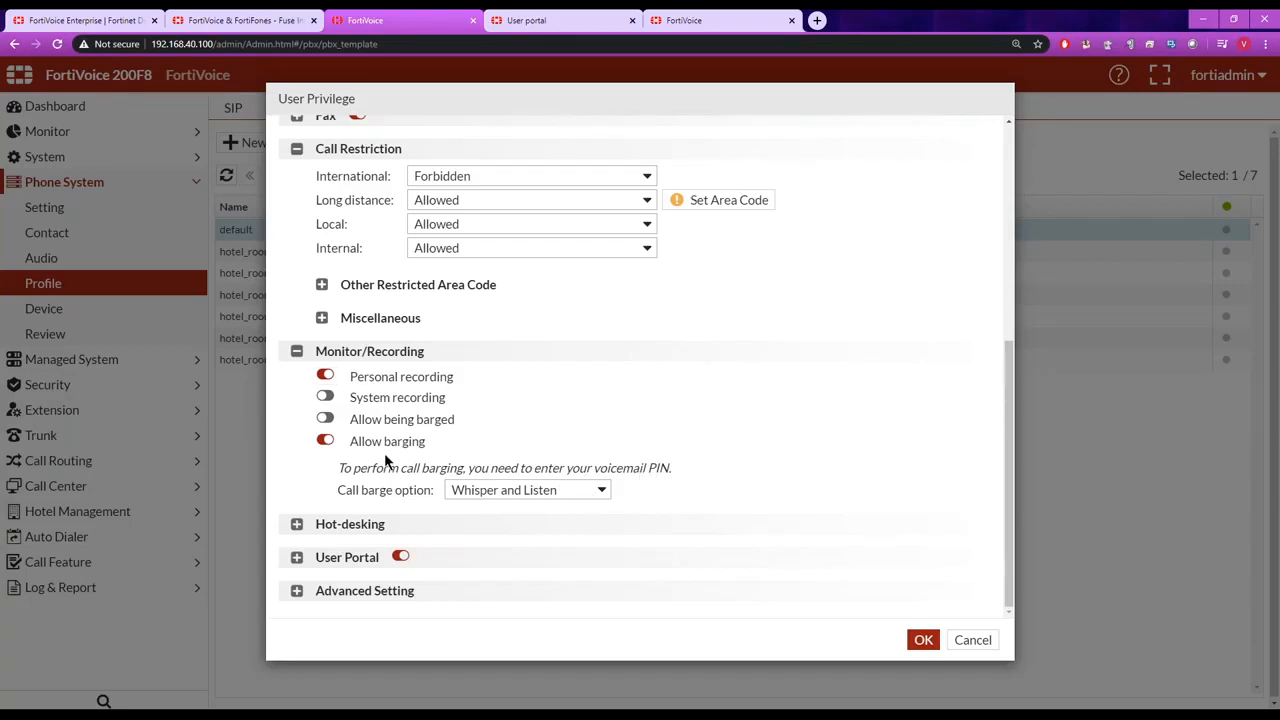
{"action": "left_click", "coordinate": [602, 491]}
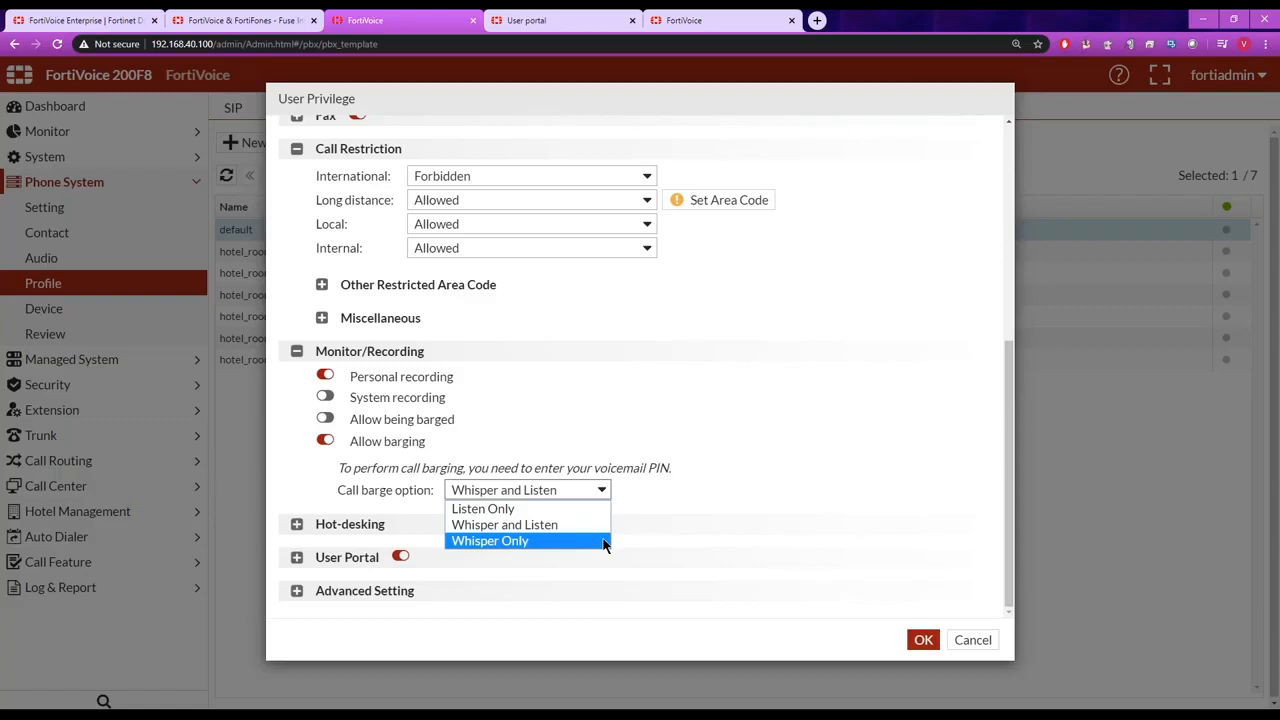
{"action": "left_click", "coordinate": [753, 513]}
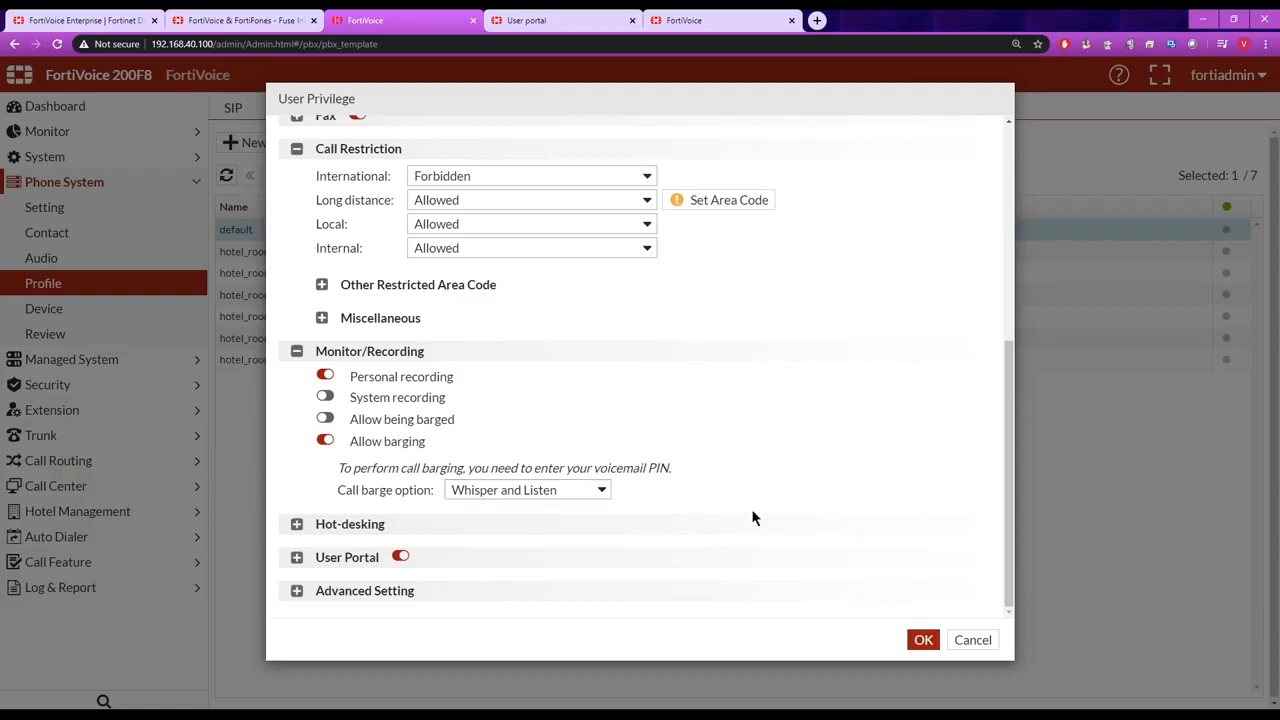
Enable hot-desking login in the default user privilege and review the features allowed under User Portal.
{"action": "left_click", "coordinate": [297, 525]}
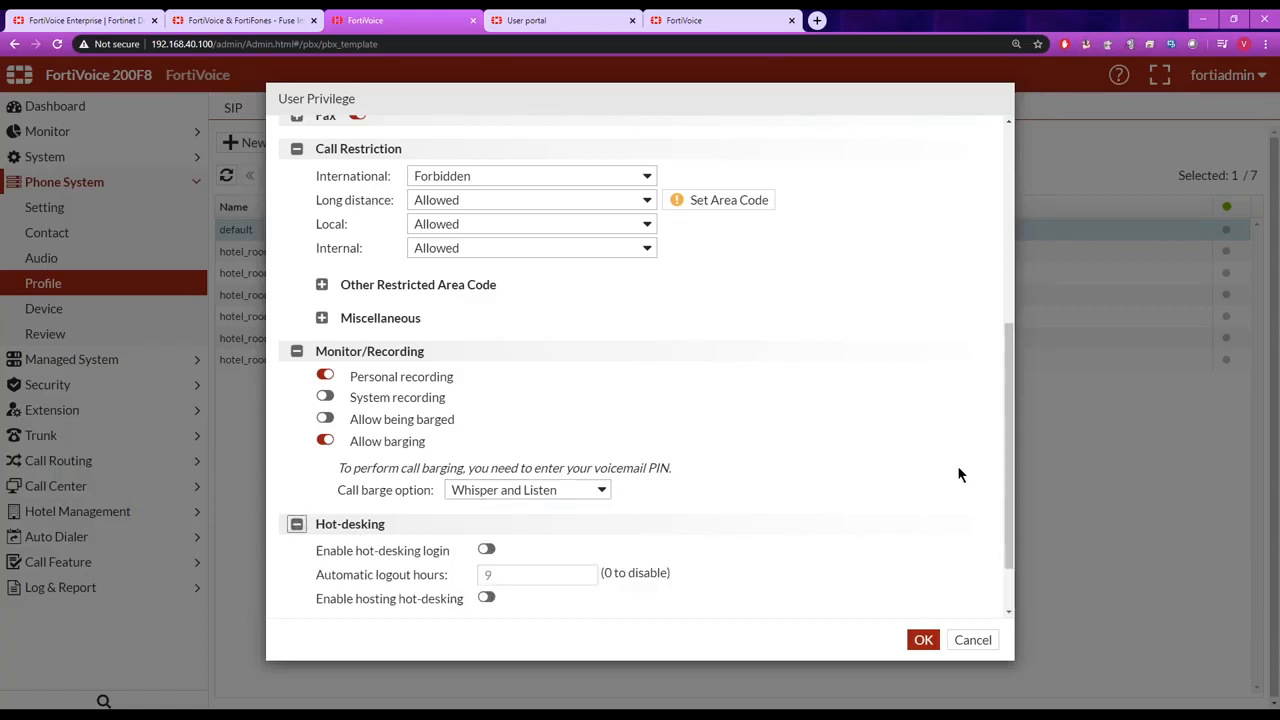
{"action": "left_click_drag", "start_coordinate": [1007, 436], "coordinate": [1003, 508]}
{"action": "left_click", "coordinate": [486, 471]}
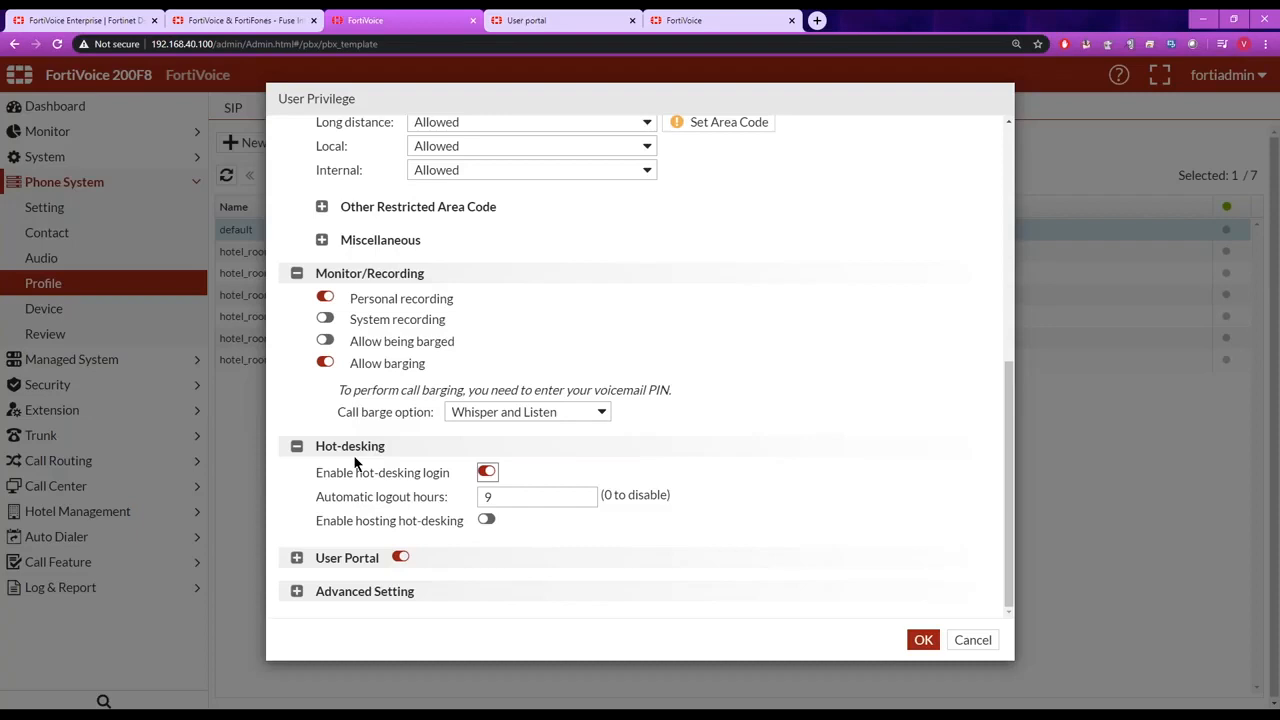
{"action": "left_click", "coordinate": [297, 557]}
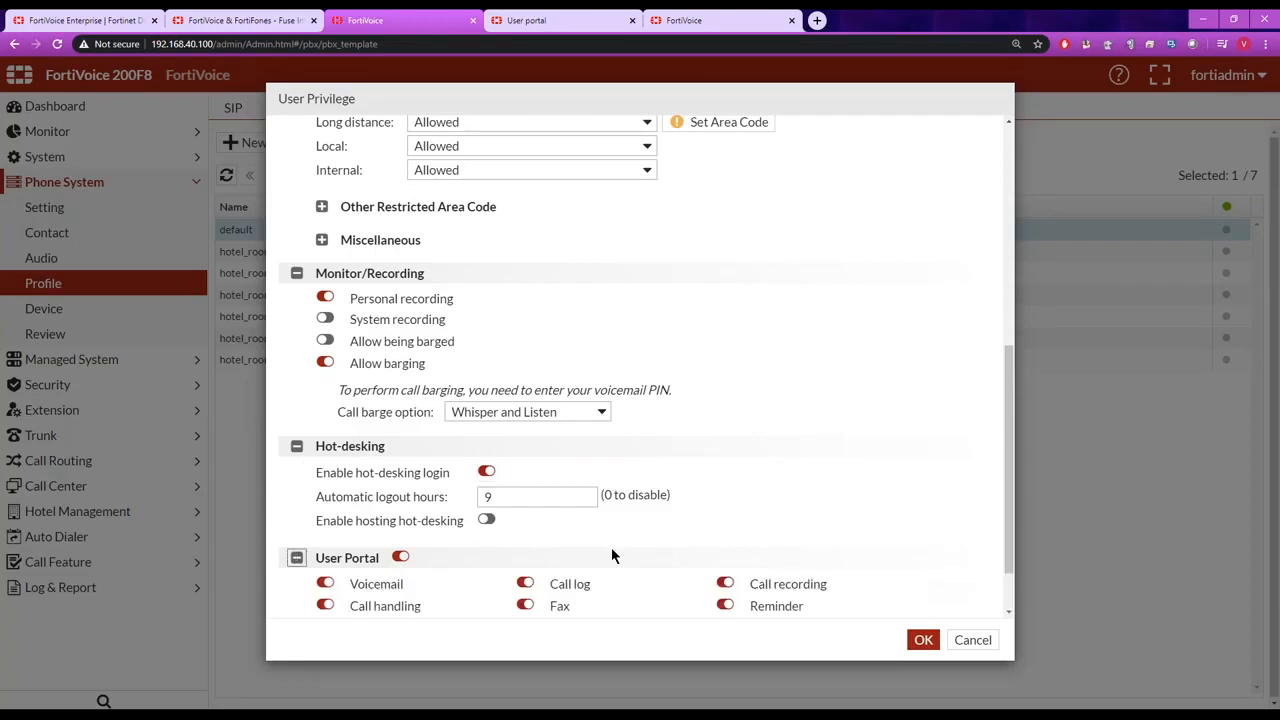
{"action": "left_click_drag", "start_coordinate": [1006, 485], "coordinate": [1006, 543]}
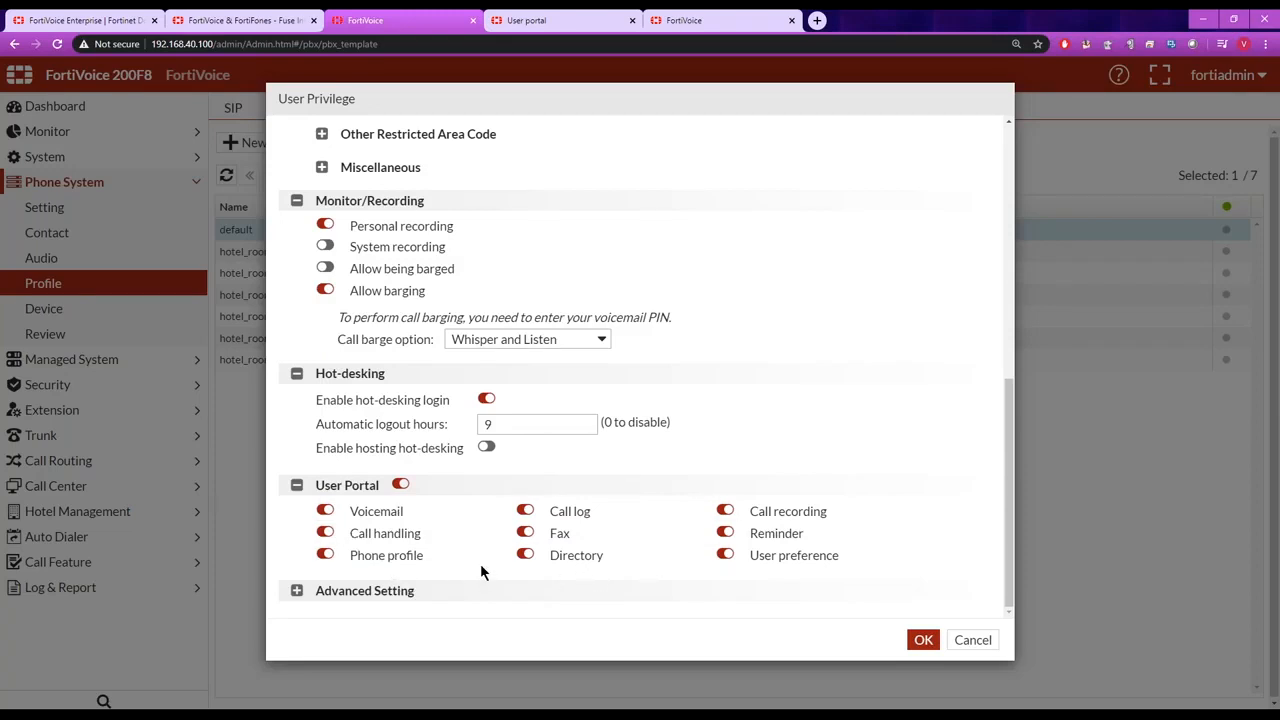
Compare the web address of the admin interface with that of the user portal, finishing on the user portal.
{"action": "left_click", "coordinate": [559, 24]}
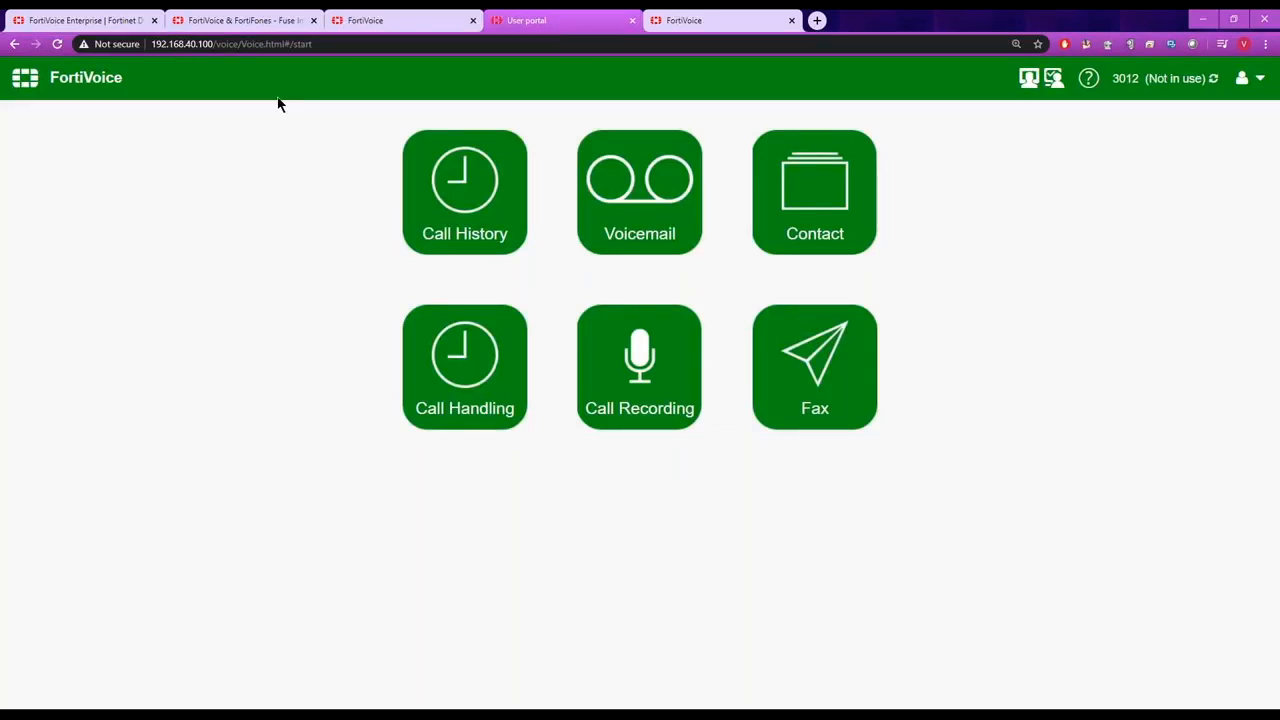
{"action": "left_click", "coordinate": [375, 30]}
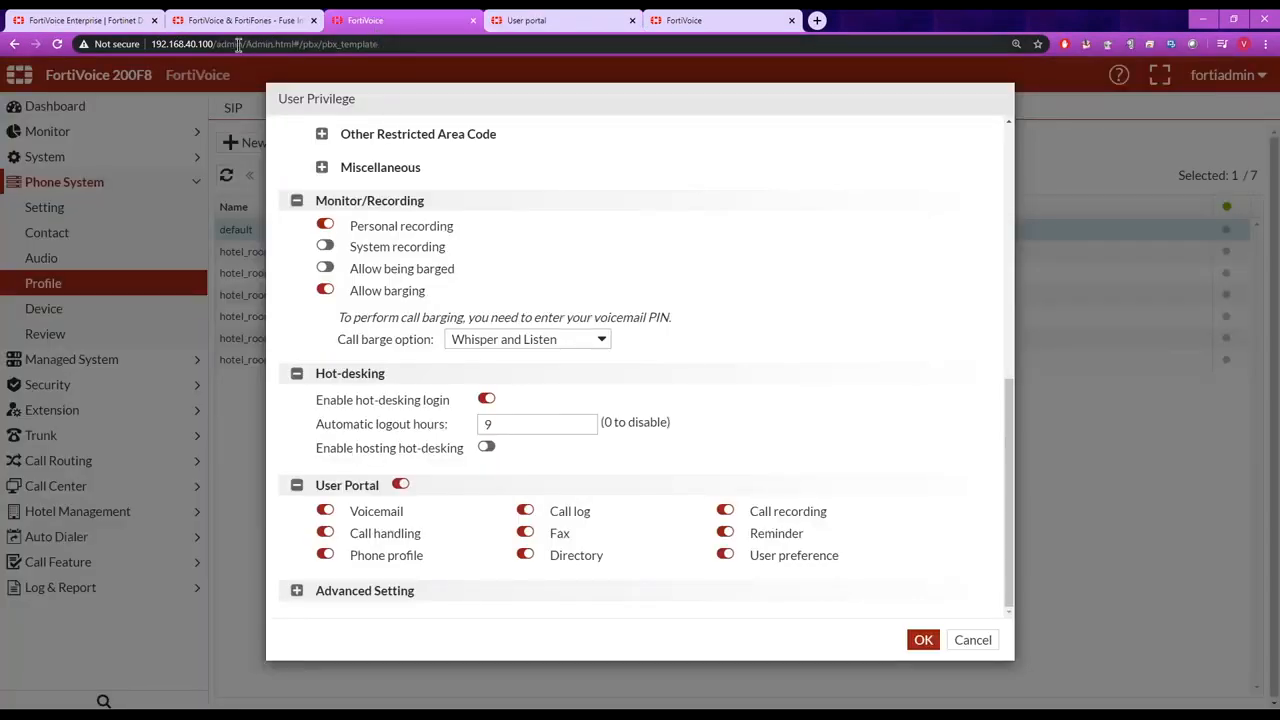
{"action": "left_click_drag", "start_coordinate": [241, 46], "coordinate": [150, 46]}
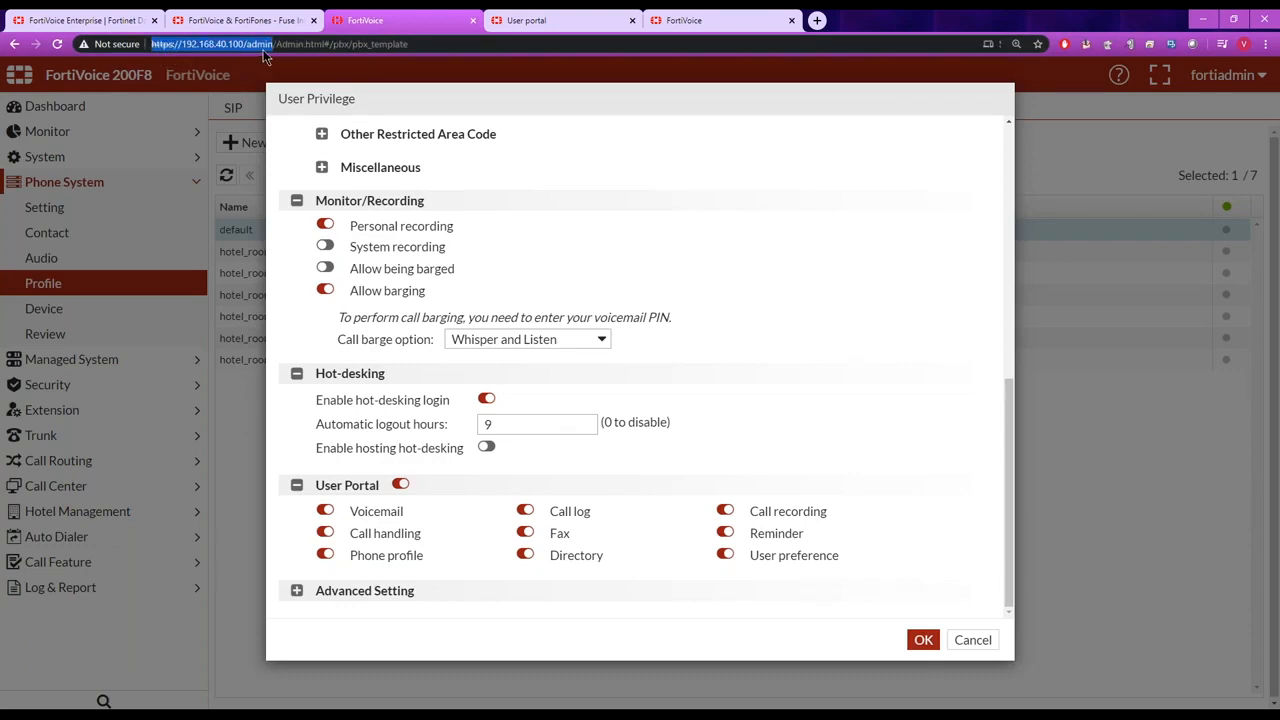
{"action": "left_click", "coordinate": [567, 24]}
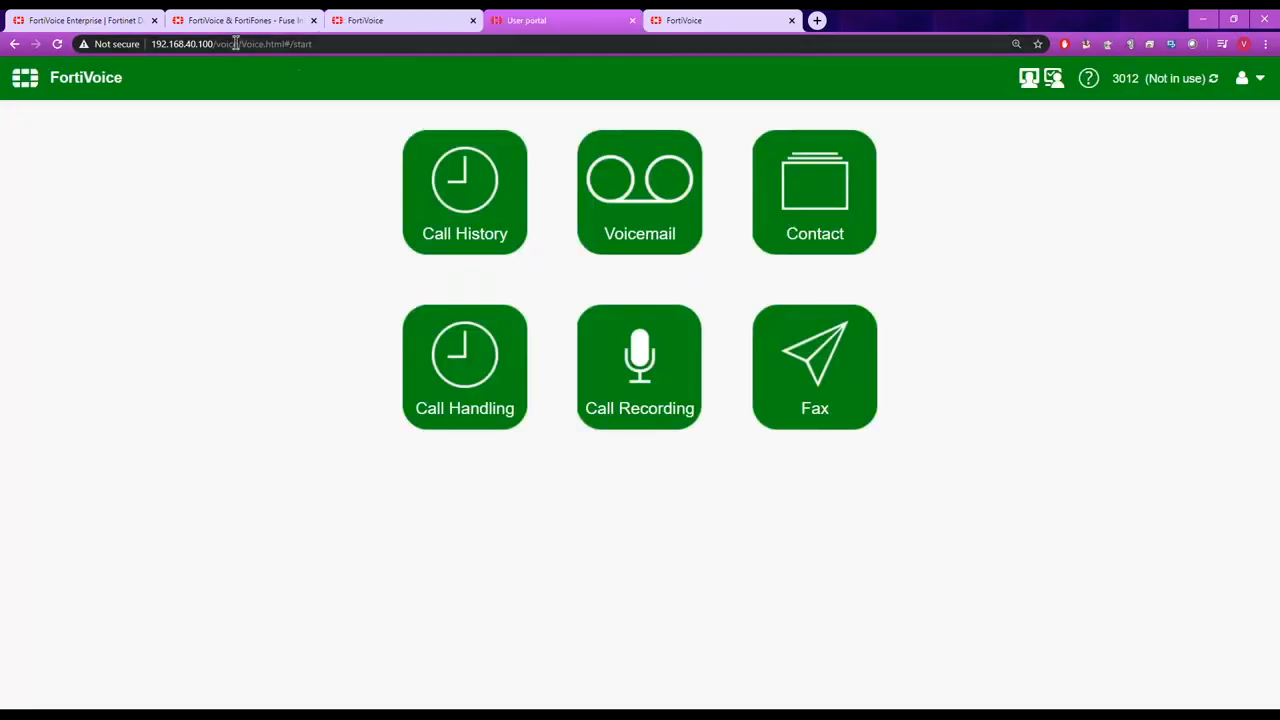
{"action": "left_click_drag", "start_coordinate": [238, 44], "coordinate": [150, 46]}
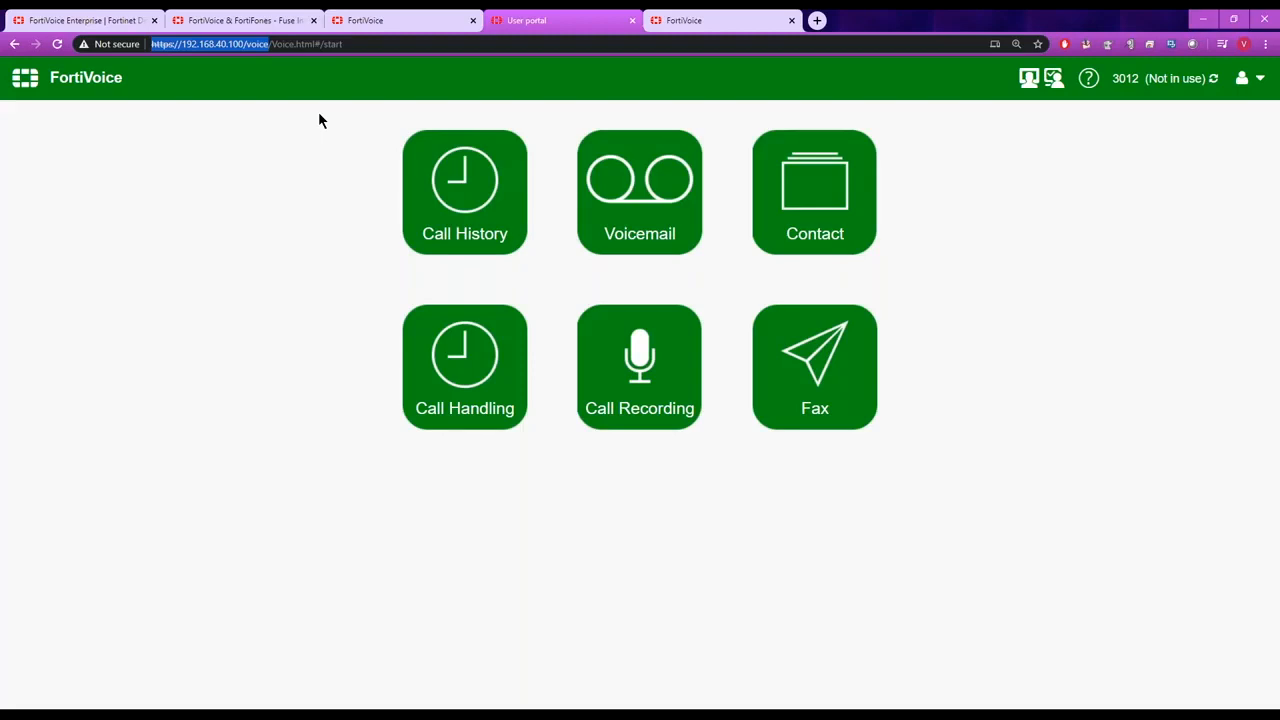
{"action": "left_click", "coordinate": [349, 114]}
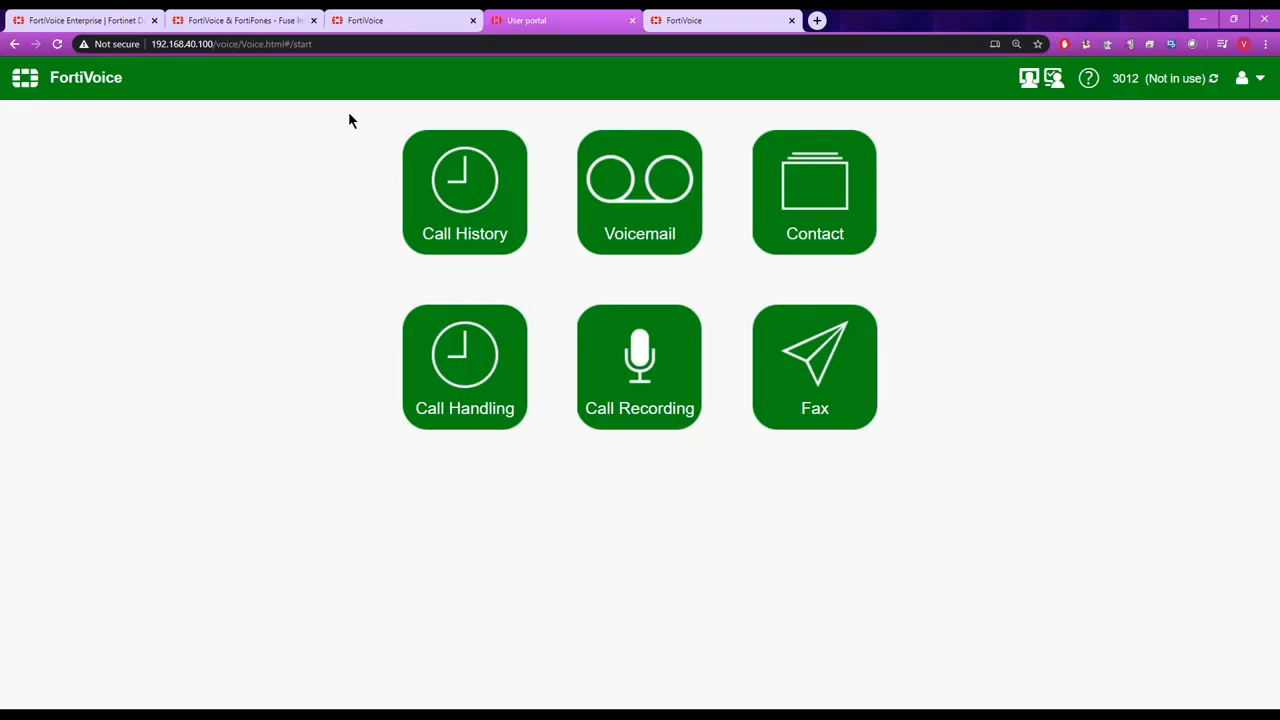
Open the Call History in the user portal and look through the listed calls.
{"action": "left_click", "coordinate": [451, 178]}
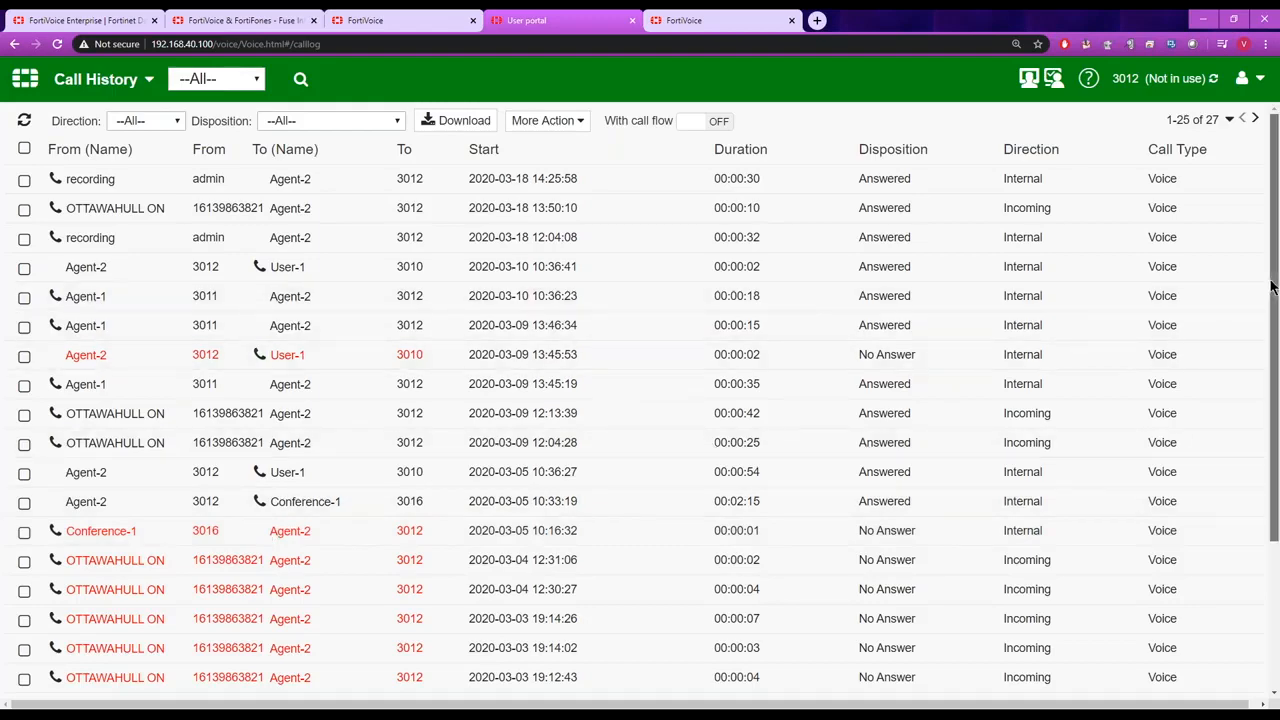
{"action": "scroll", "coordinate": [1268, 290], "scroll_direction": "down", "scroll_amount": 2}
{"action": "scroll", "coordinate": [1277, 313], "scroll_direction": "up", "scroll_amount": 2}
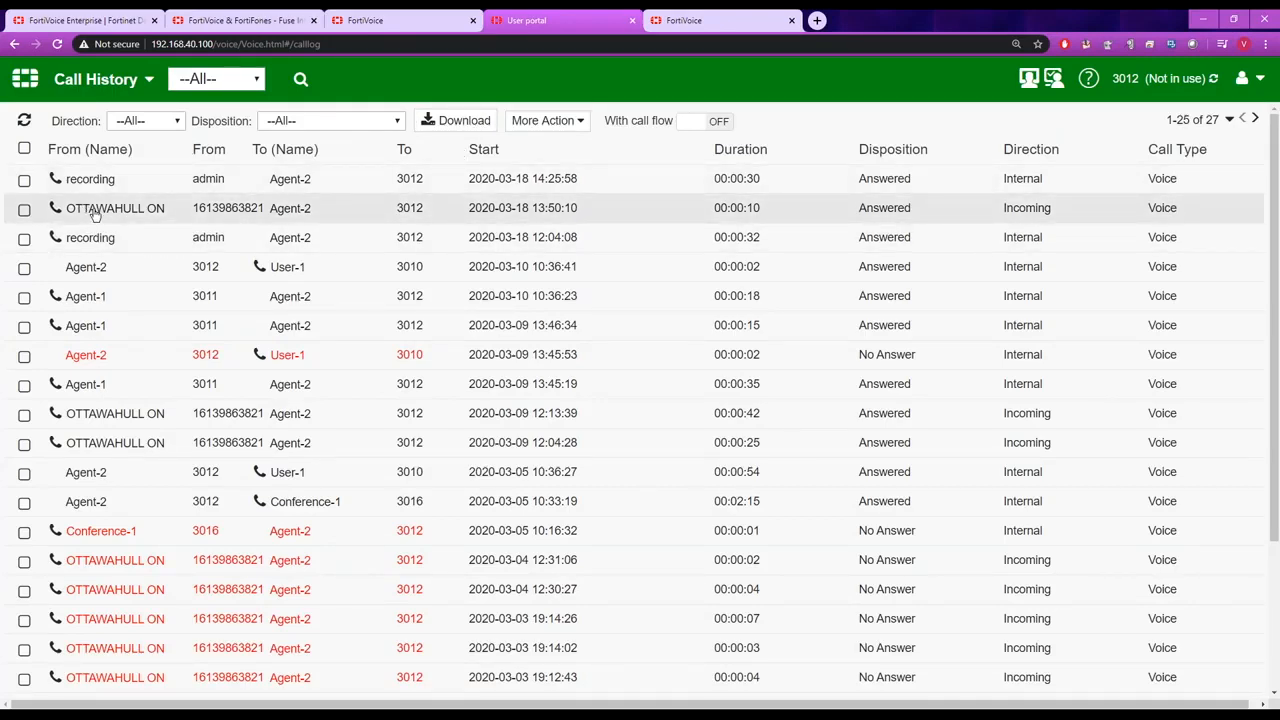
Examine the detail information and call flow of the User-1 call with Voice Mail disposition, then close the call record.
{"action": "left_click_drag", "start_coordinate": [1276, 311], "coordinate": [1277, 517]}
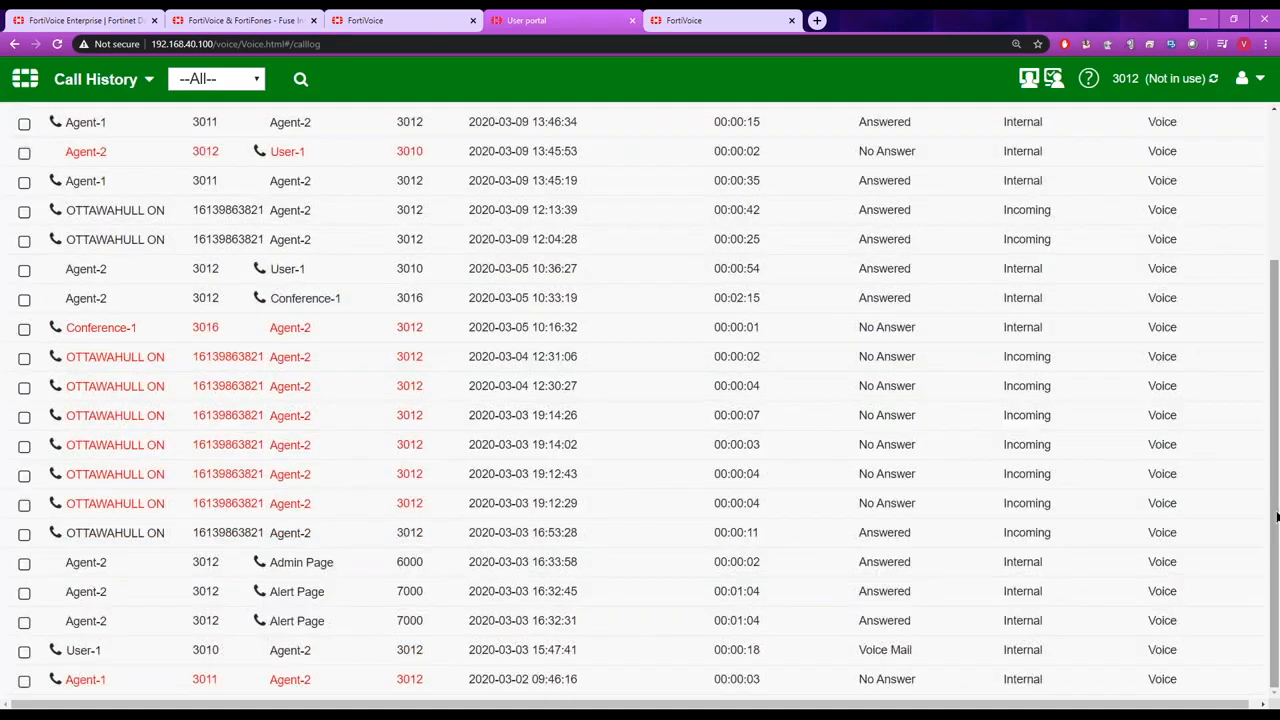
{"action": "double_click", "coordinate": [80, 651]}
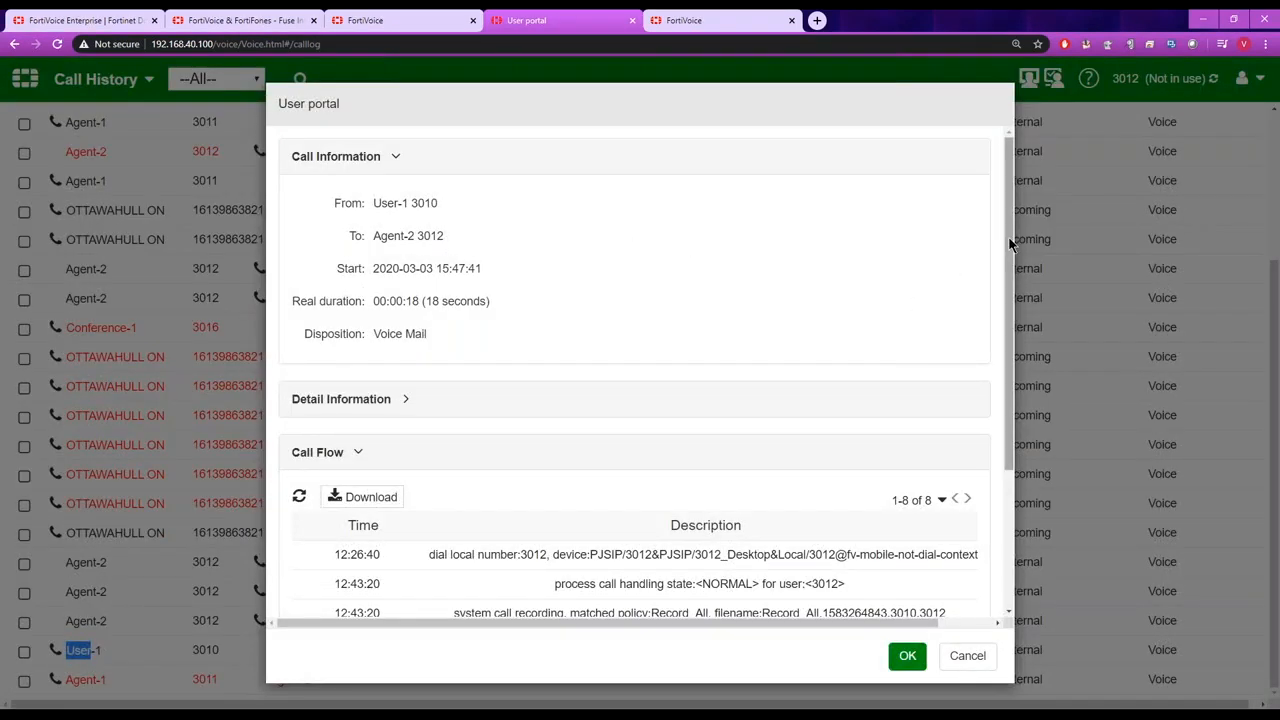
{"action": "left_click", "coordinate": [405, 399]}
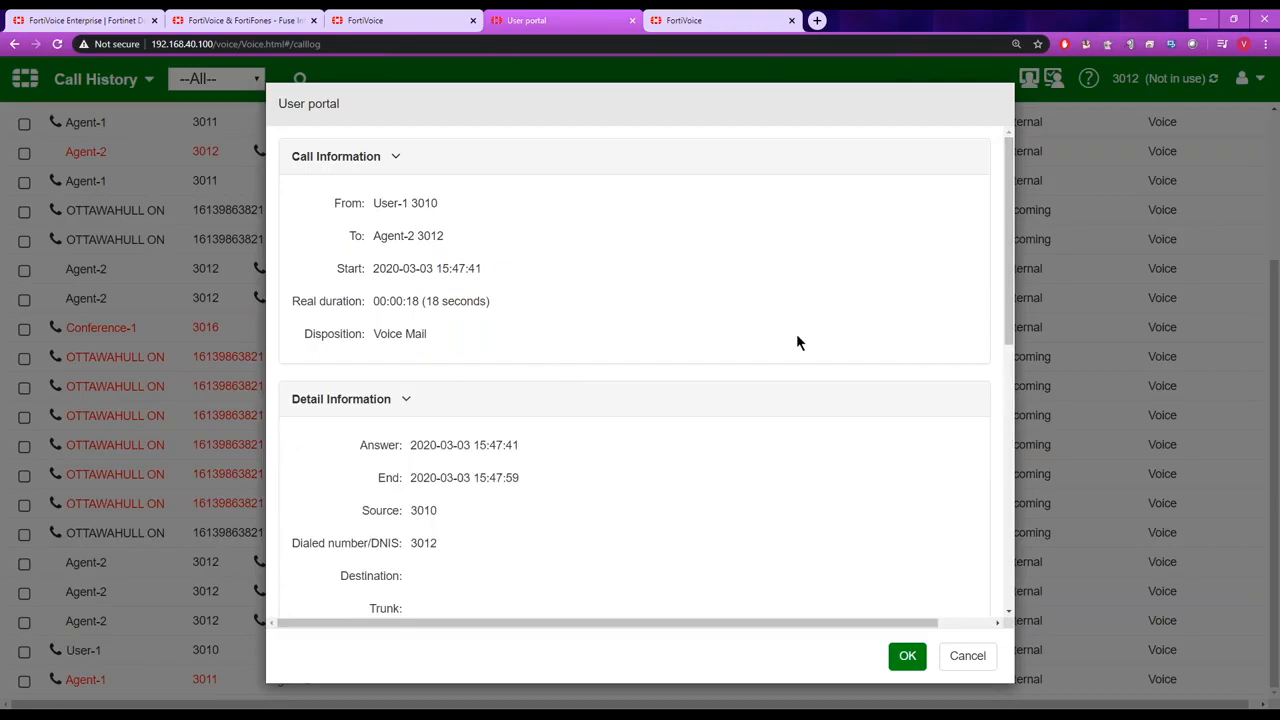
{"action": "left_click_drag", "start_coordinate": [1008, 265], "coordinate": [1010, 506]}
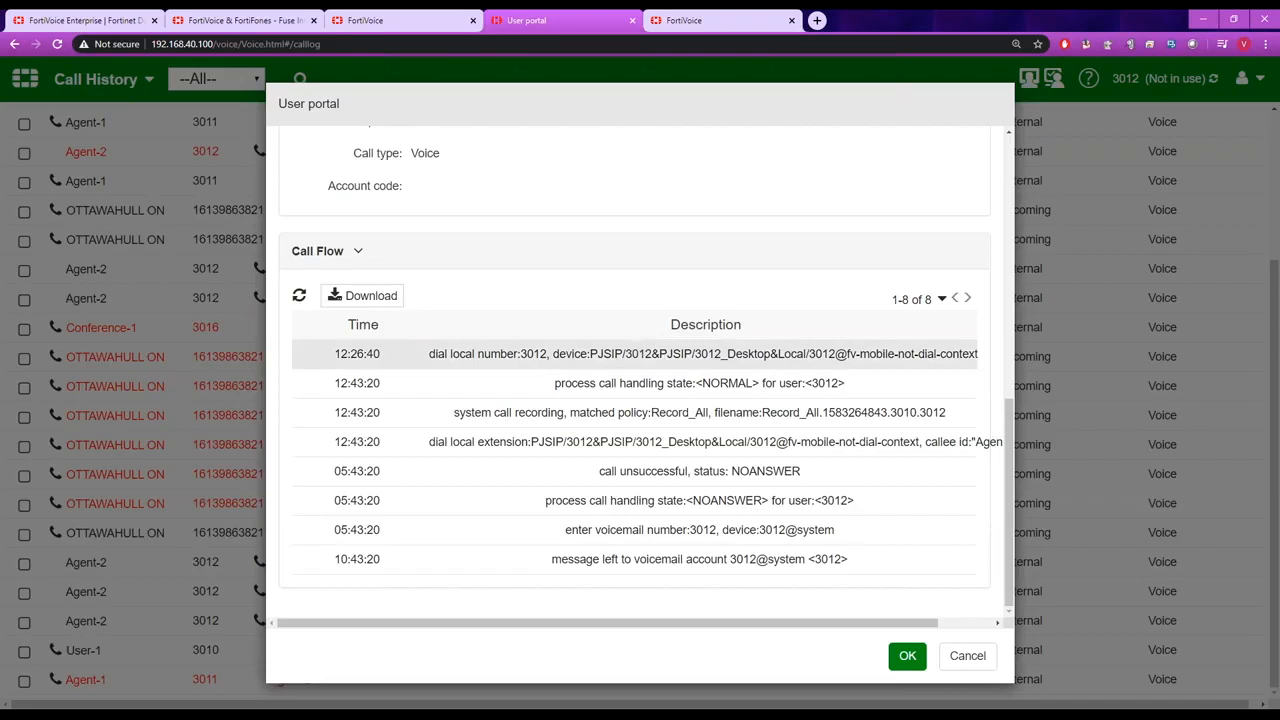
{"action": "left_click_drag", "start_coordinate": [521, 354], "coordinate": [548, 356]}
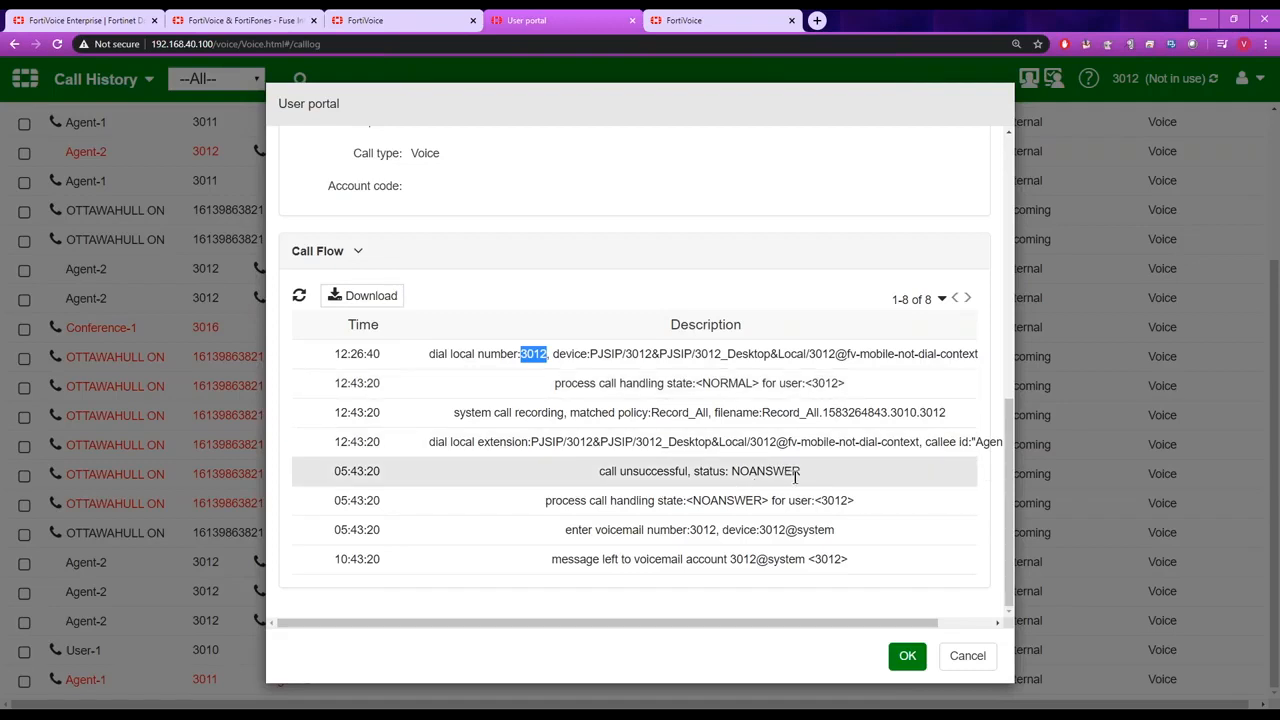
{"action": "left_click_drag", "start_coordinate": [800, 471], "coordinate": [733, 471]}
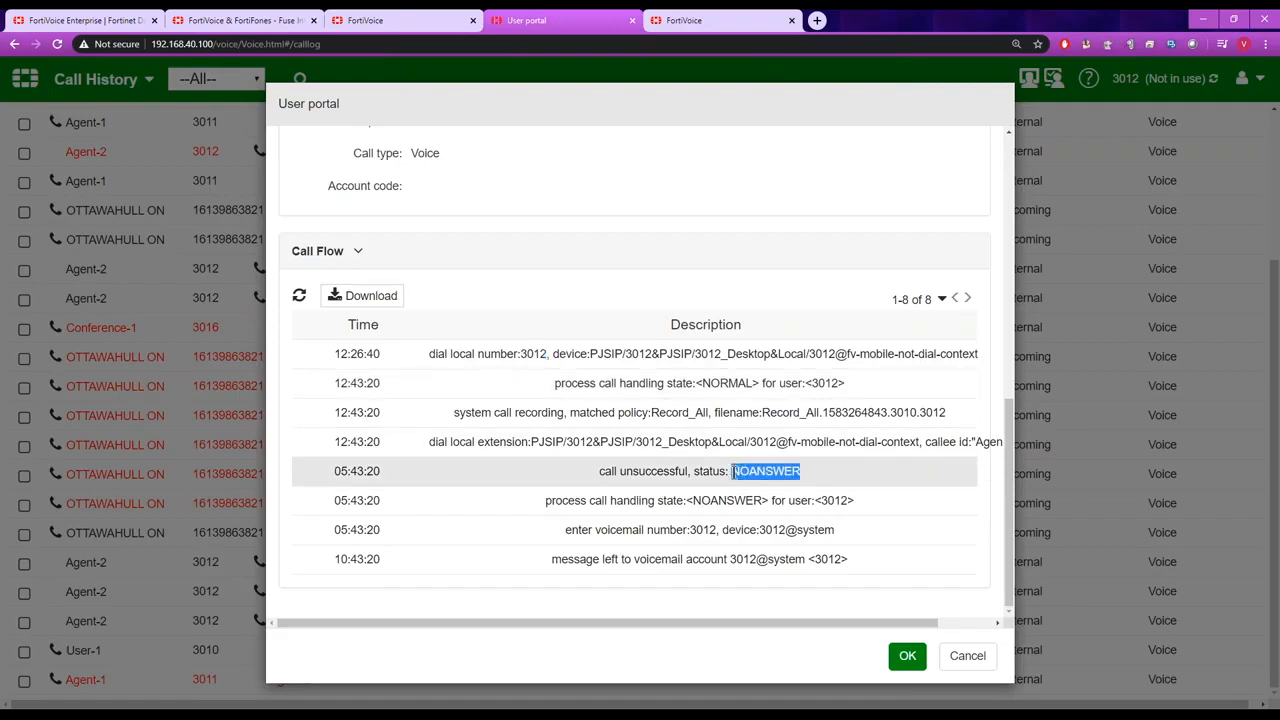
{"action": "left_click_drag", "start_coordinate": [589, 500], "coordinate": [758, 515]}
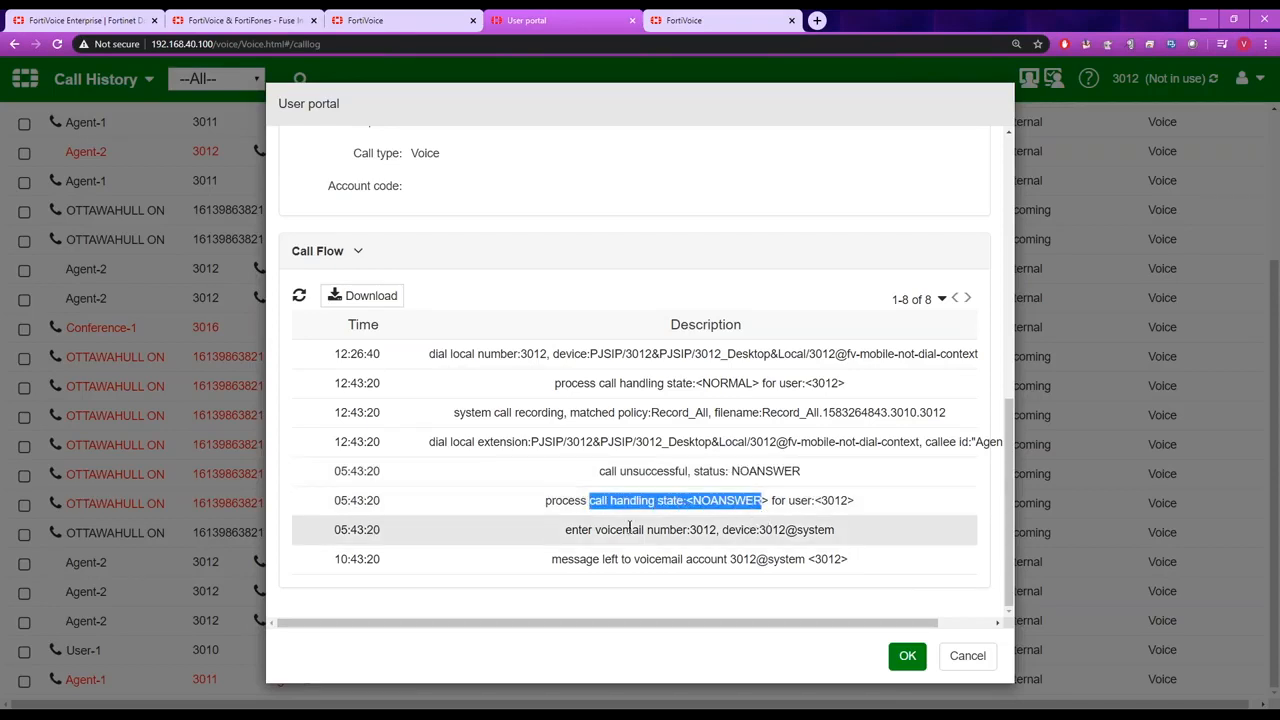
{"action": "left_click", "coordinate": [566, 530]}
{"action": "left_click_drag", "start_coordinate": [566, 530], "coordinate": [718, 531]}
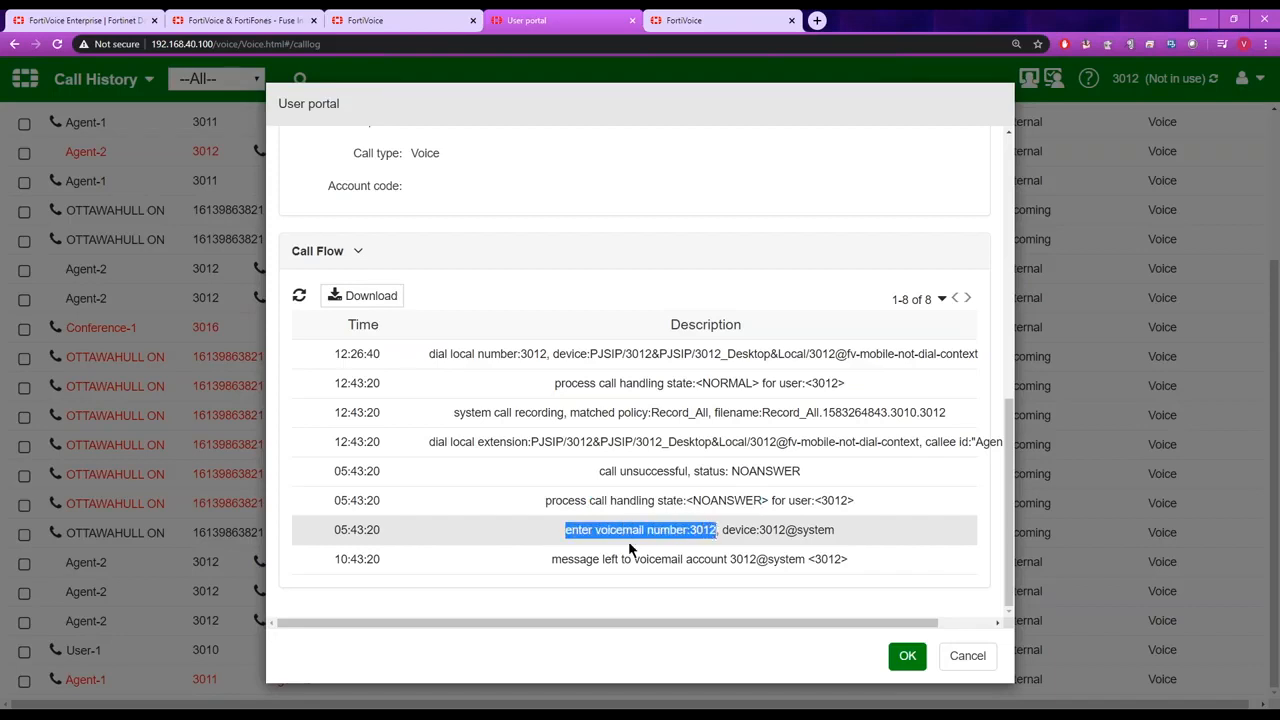
{"action": "left_click_drag", "start_coordinate": [553, 559], "coordinate": [683, 556]}
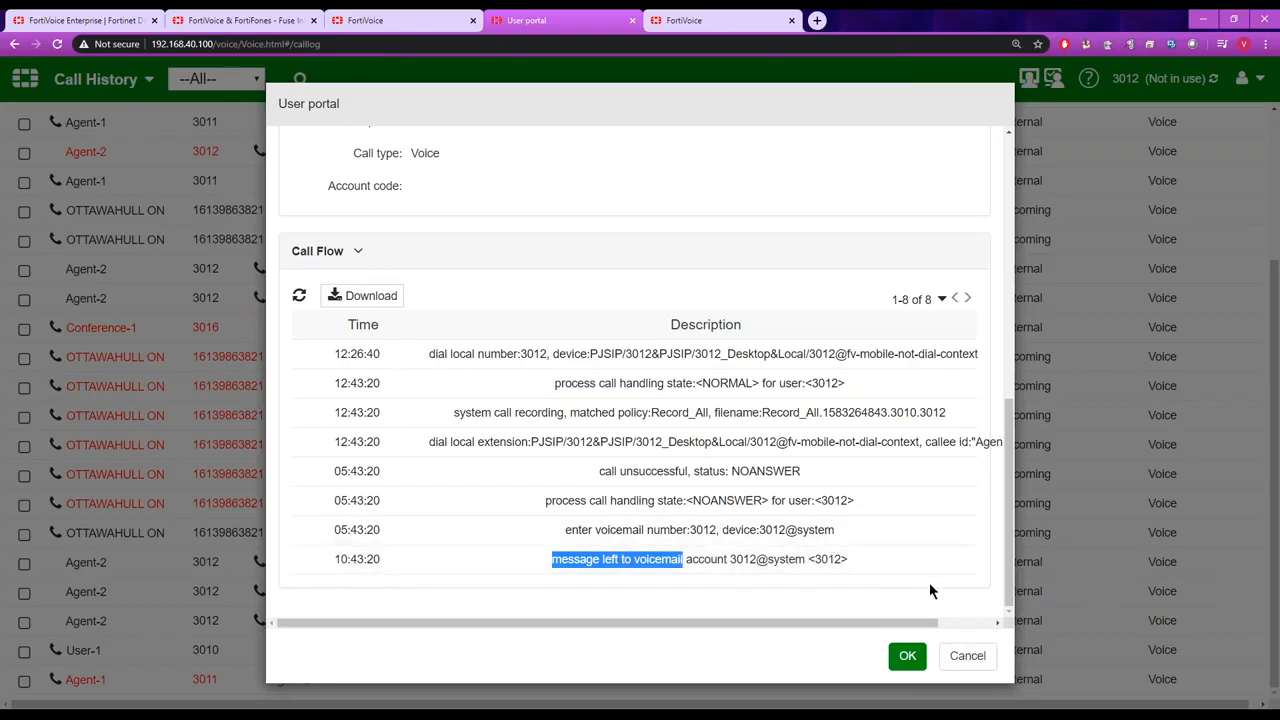
{"action": "left_click", "coordinate": [958, 668]}
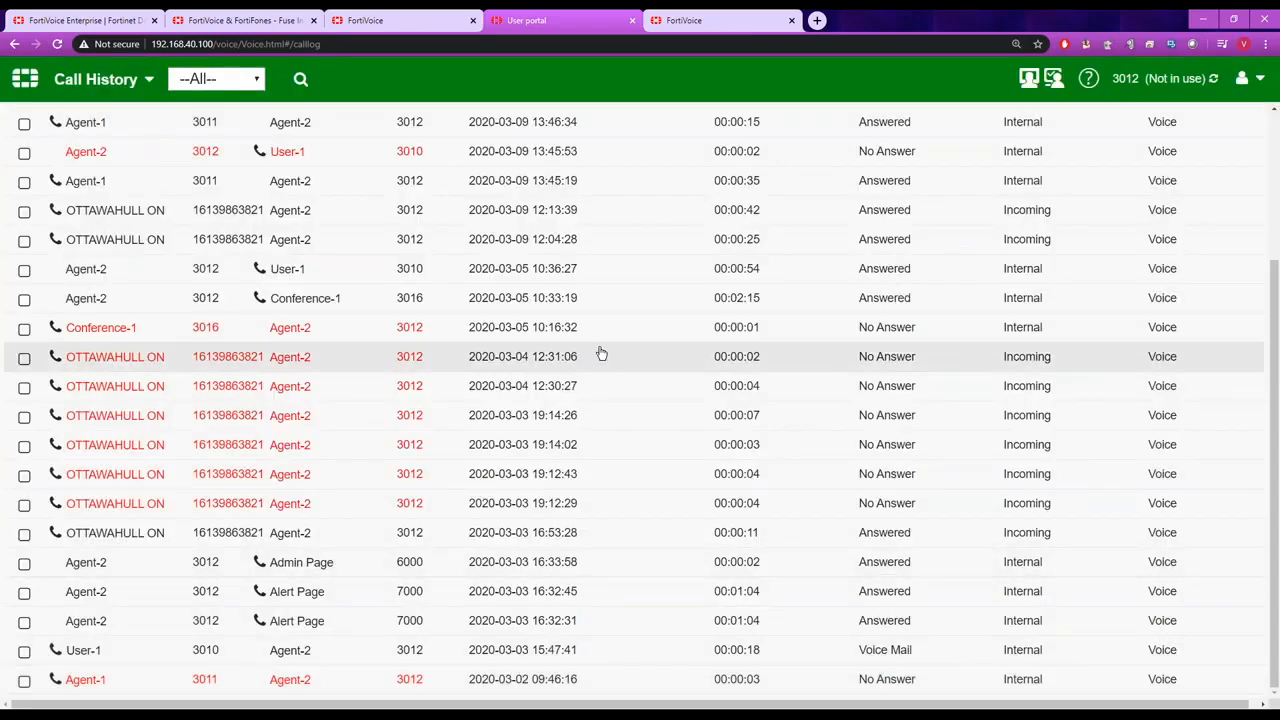
Switch the user portal from Call History to the Voicemail list.
{"action": "left_click", "coordinate": [148, 82]}
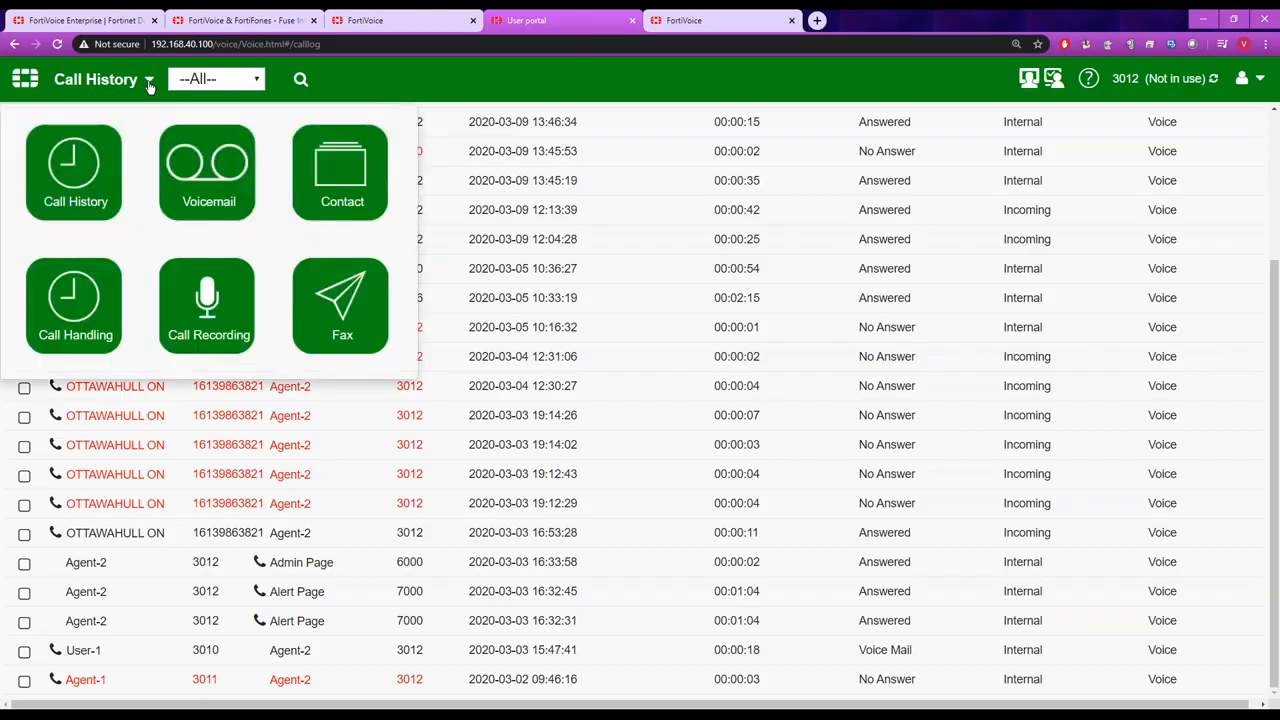
{"action": "left_click", "coordinate": [207, 172]}
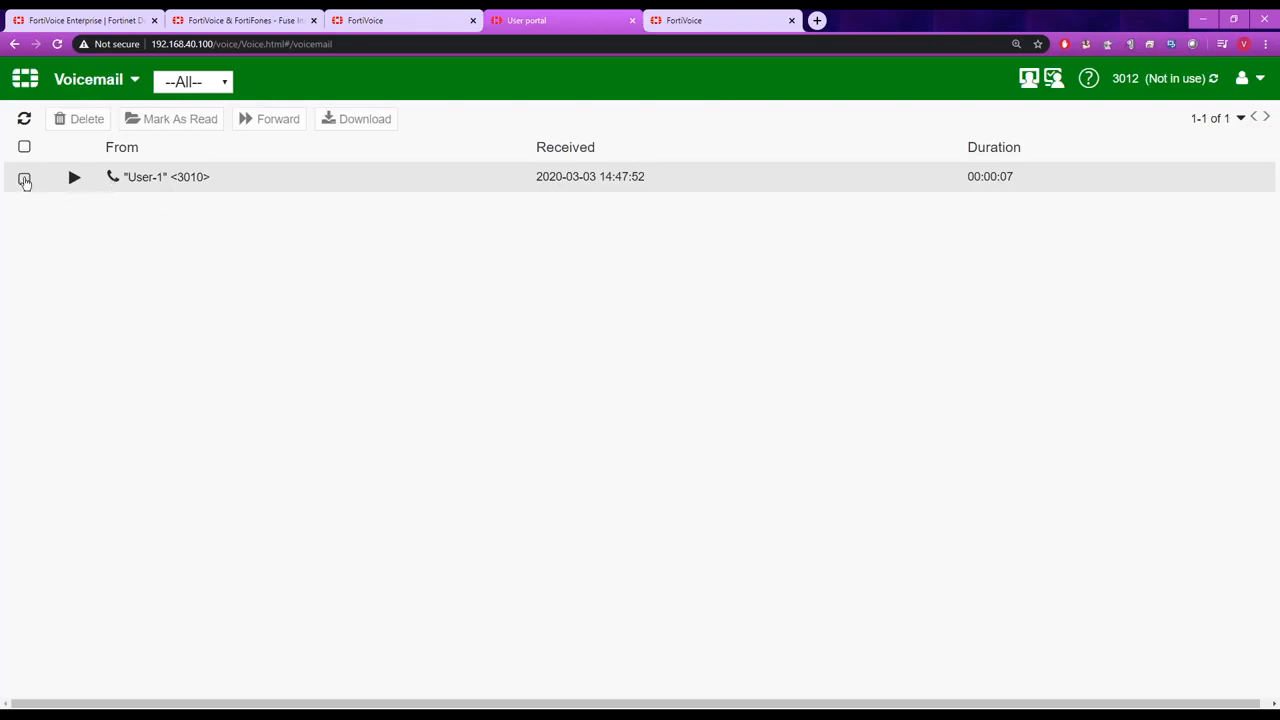
Select the User-1 voicemail, and switch the user portal to the Directory list in Contact.
{"action": "left_click", "coordinate": [24, 179]}
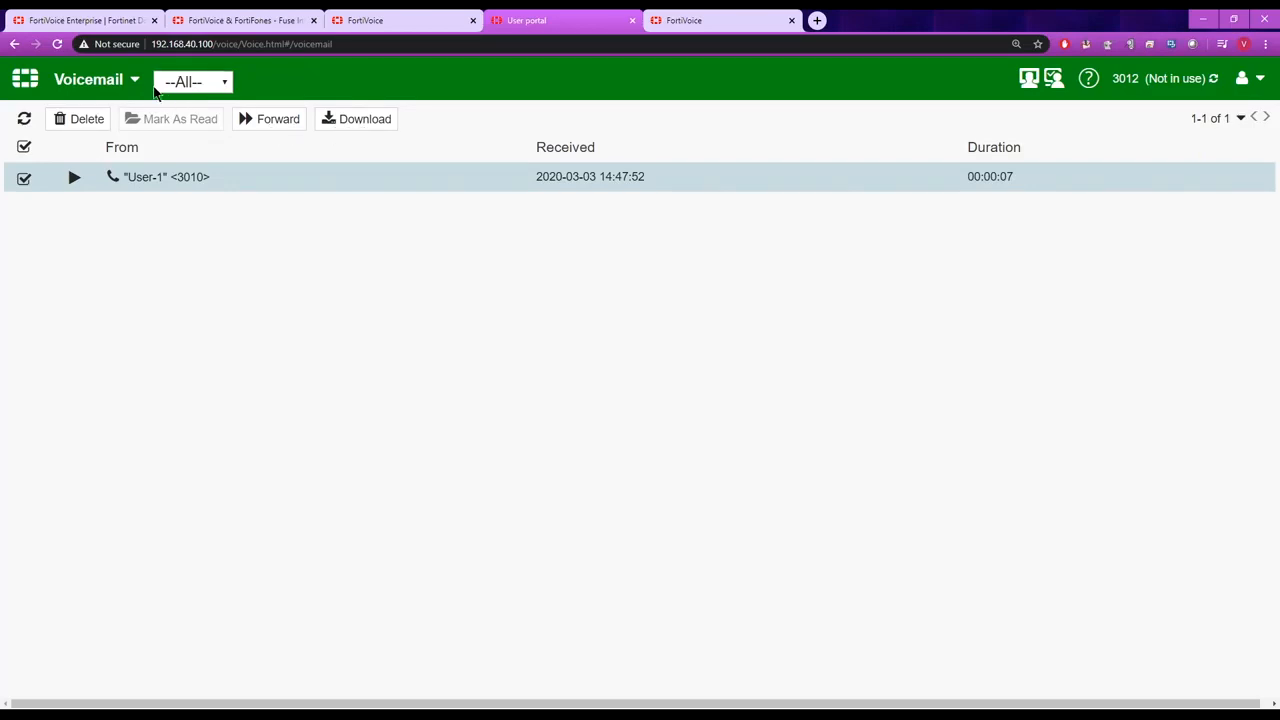
{"action": "left_click", "coordinate": [134, 82]}
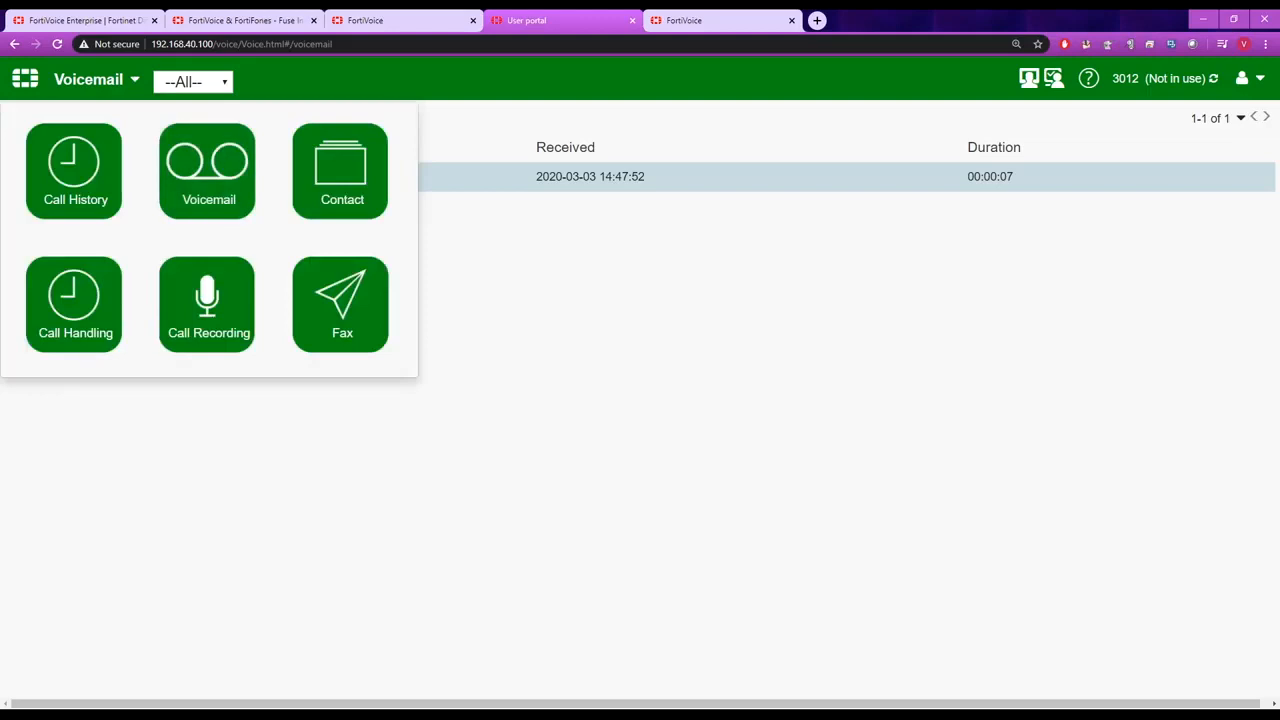
{"action": "left_click", "coordinate": [340, 172]}
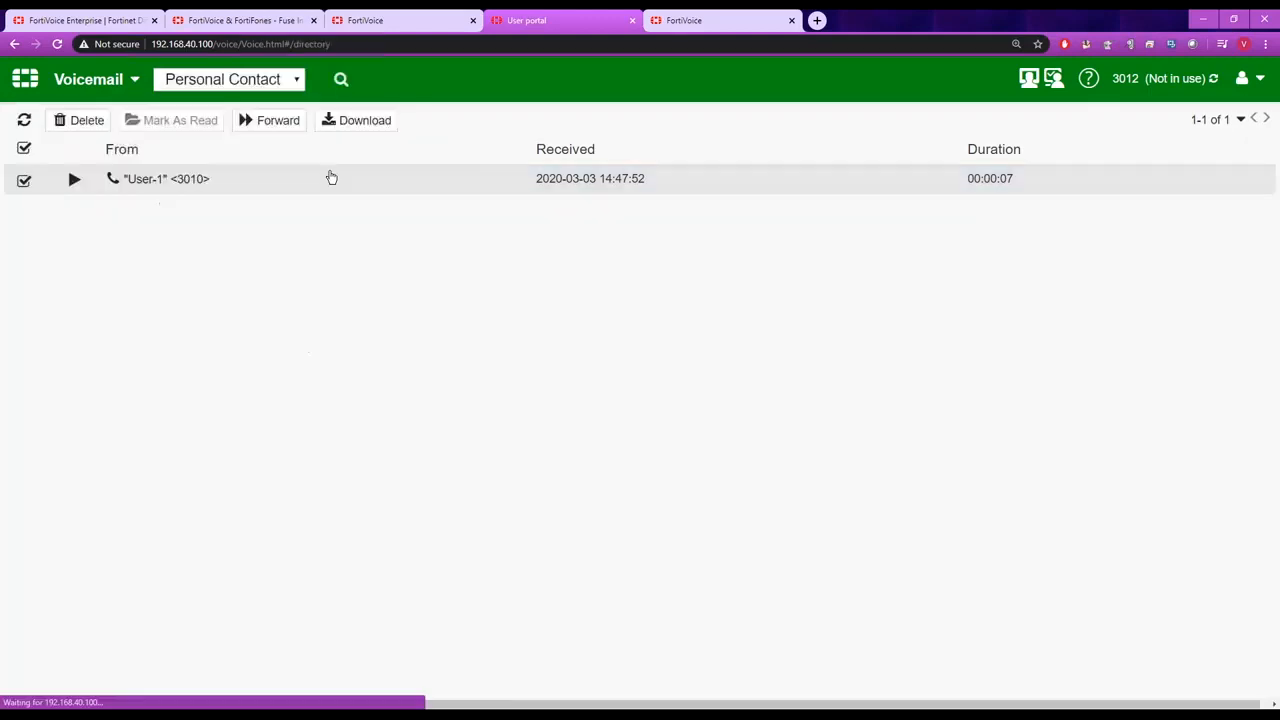
{"action": "left_click", "coordinate": [277, 80]}
{"action": "left_click", "coordinate": [239, 136]}
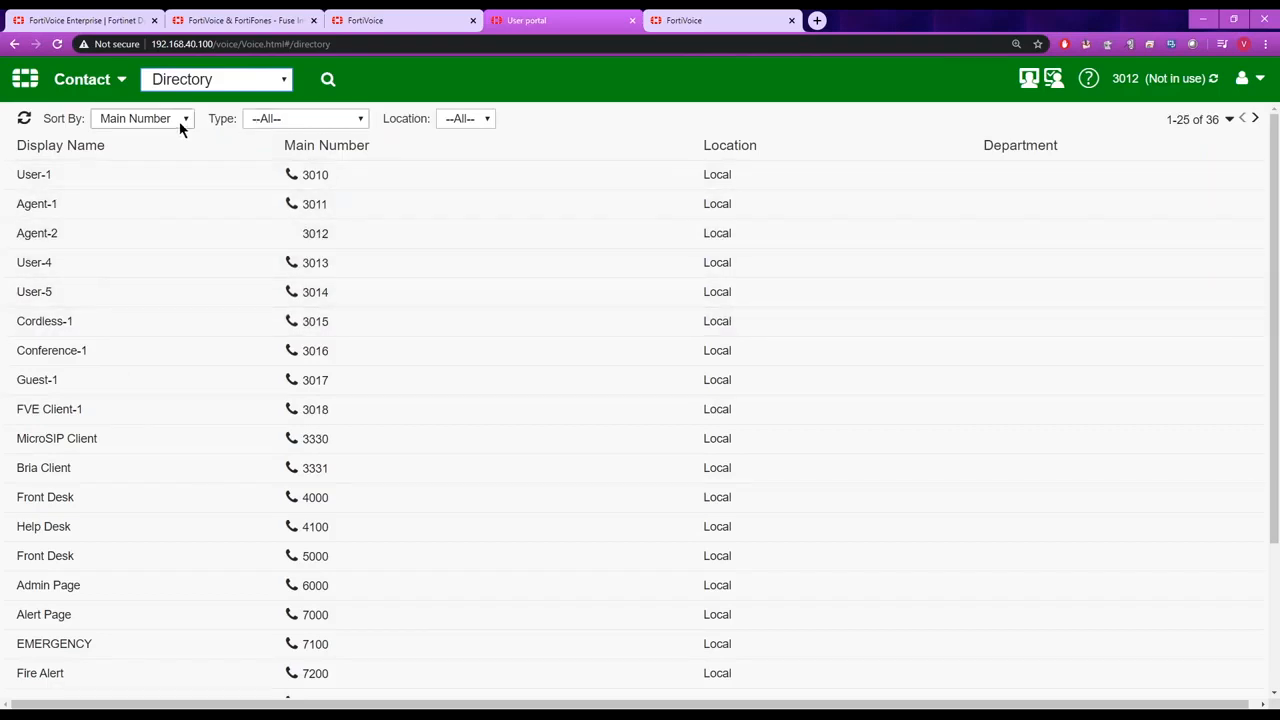
Switch to Personal Contact and view the fields of the new contact form, closing it without creating a contact.
{"action": "left_click", "coordinate": [167, 85]}
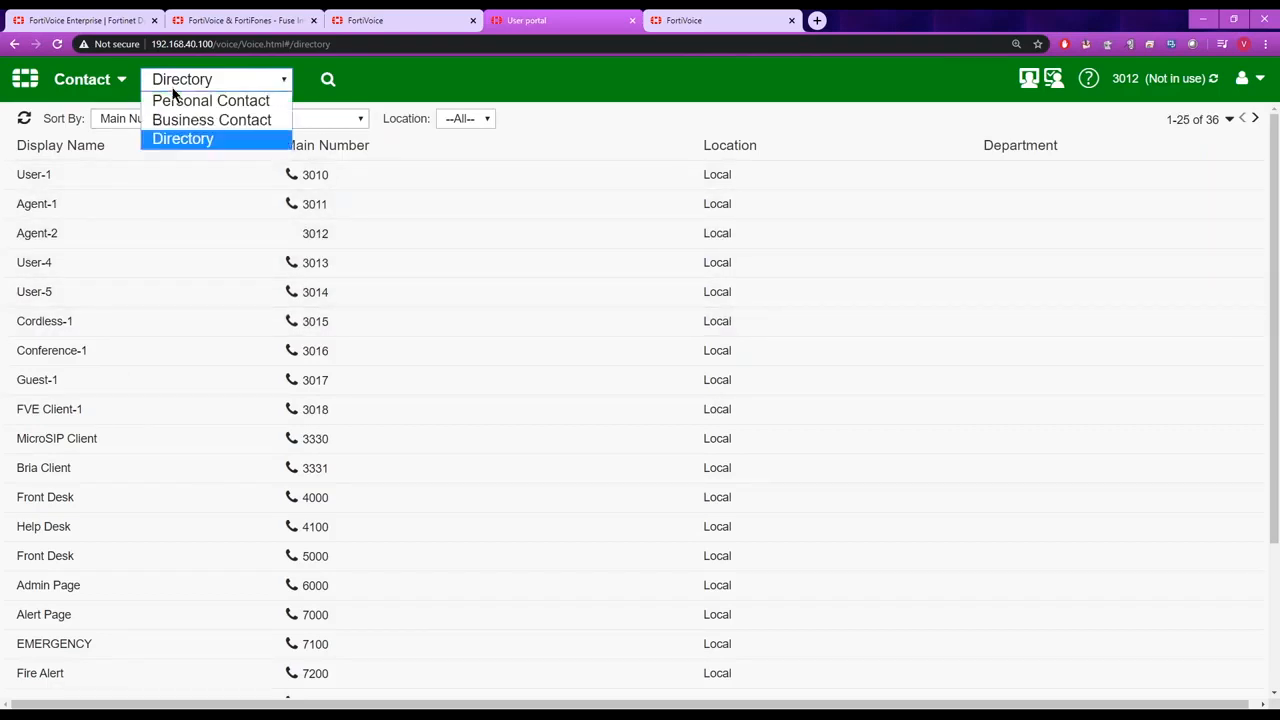
{"action": "left_click", "coordinate": [176, 106]}
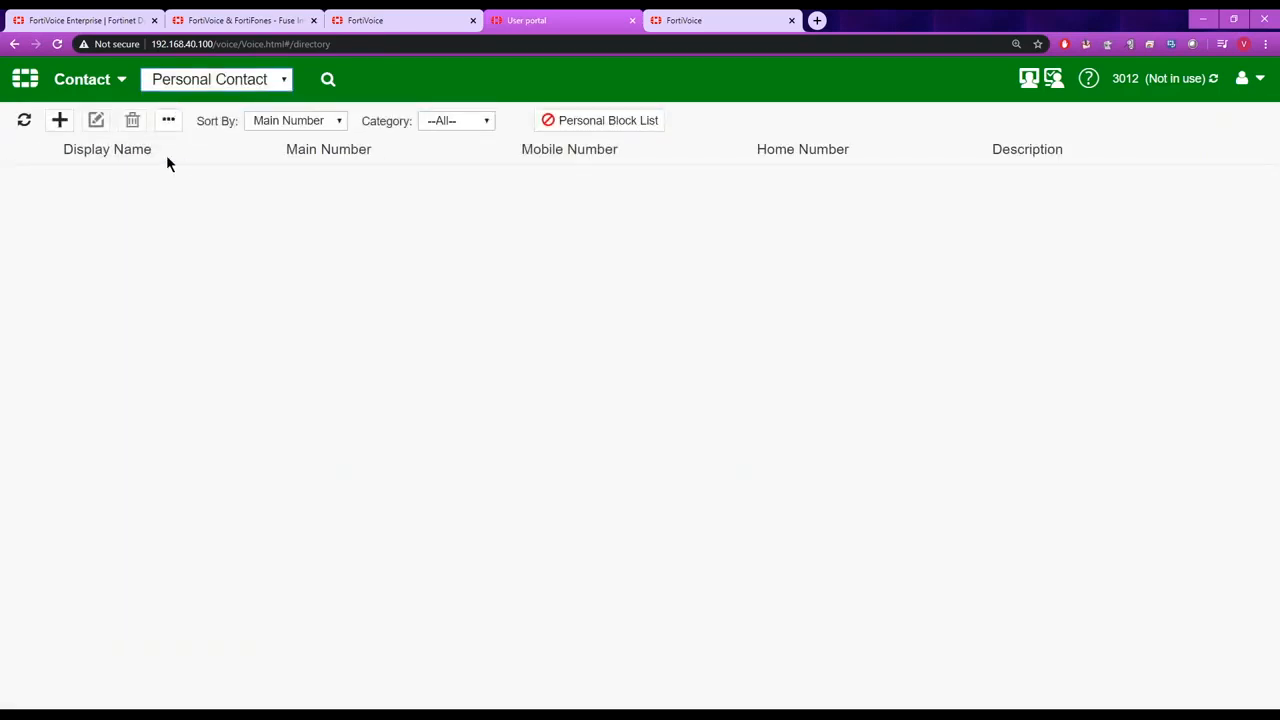
{"action": "left_click", "coordinate": [60, 120]}
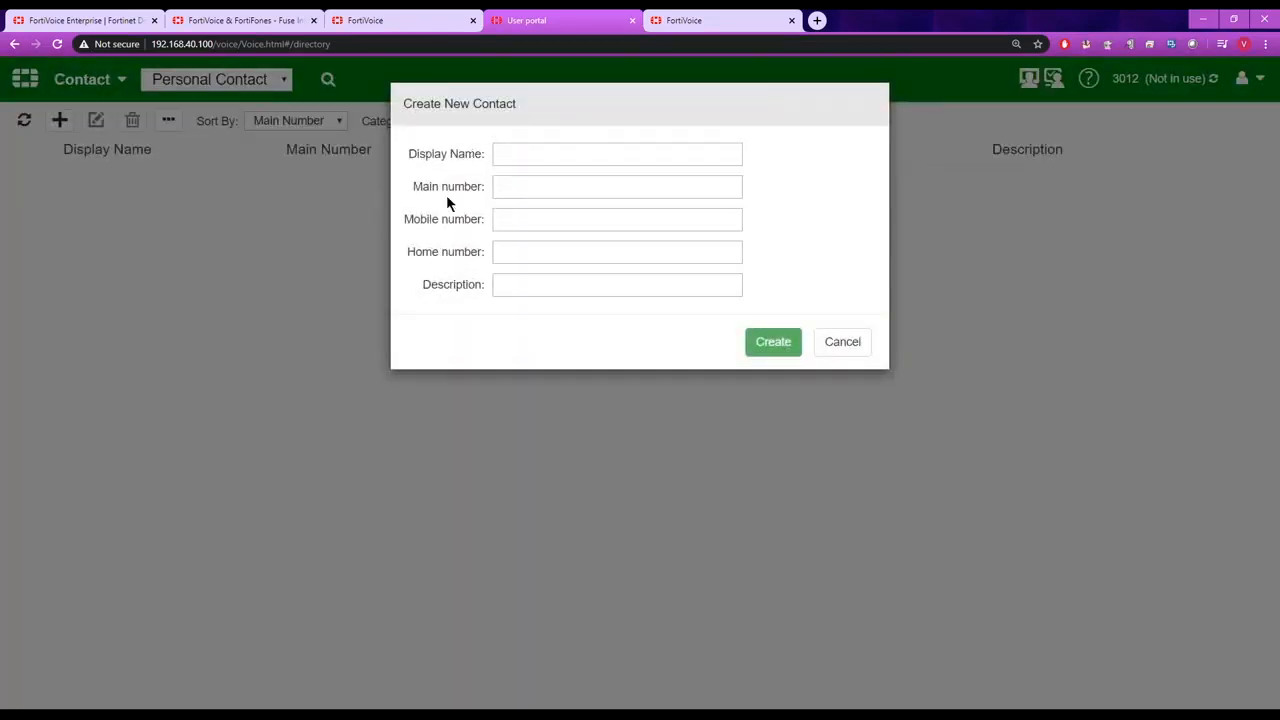
{"action": "left_click", "coordinate": [843, 342]}
View the Personal Block List and its new block number form, closing both without adding a number.
{"action": "left_click", "coordinate": [634, 127]}
{"action": "left_click", "coordinate": [199, 146]}
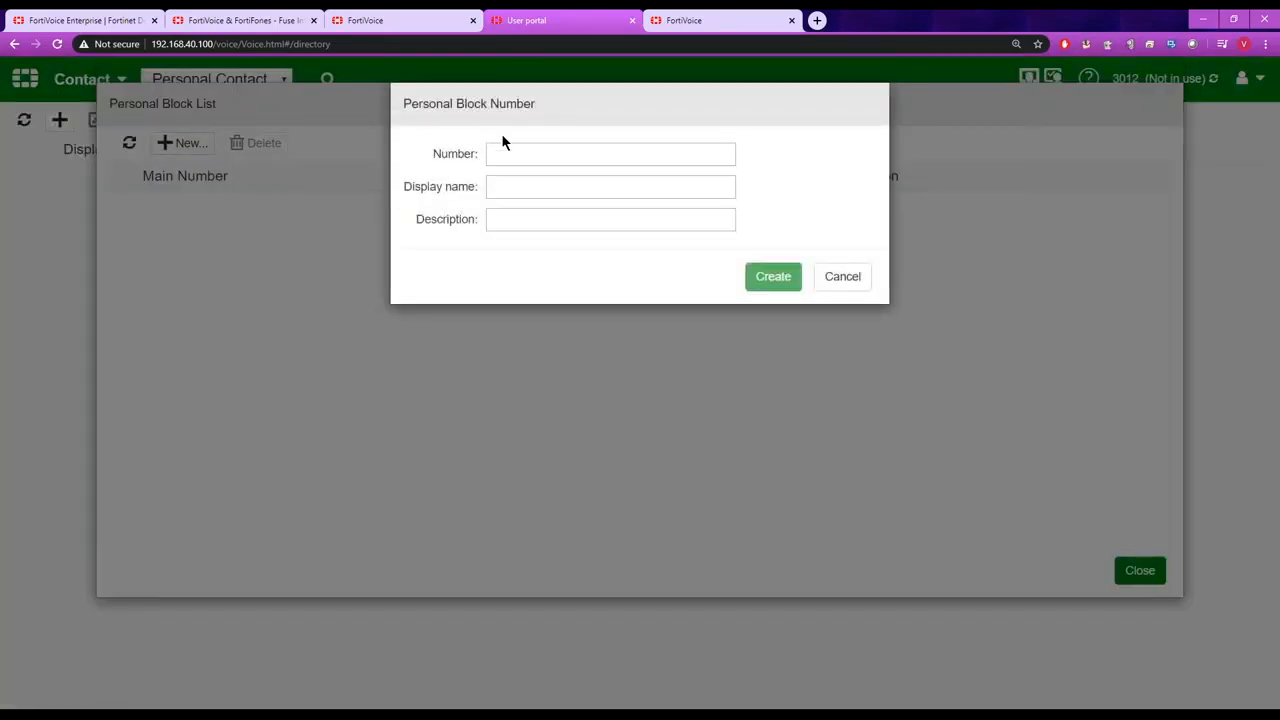
{"action": "left_click", "coordinate": [851, 283]}
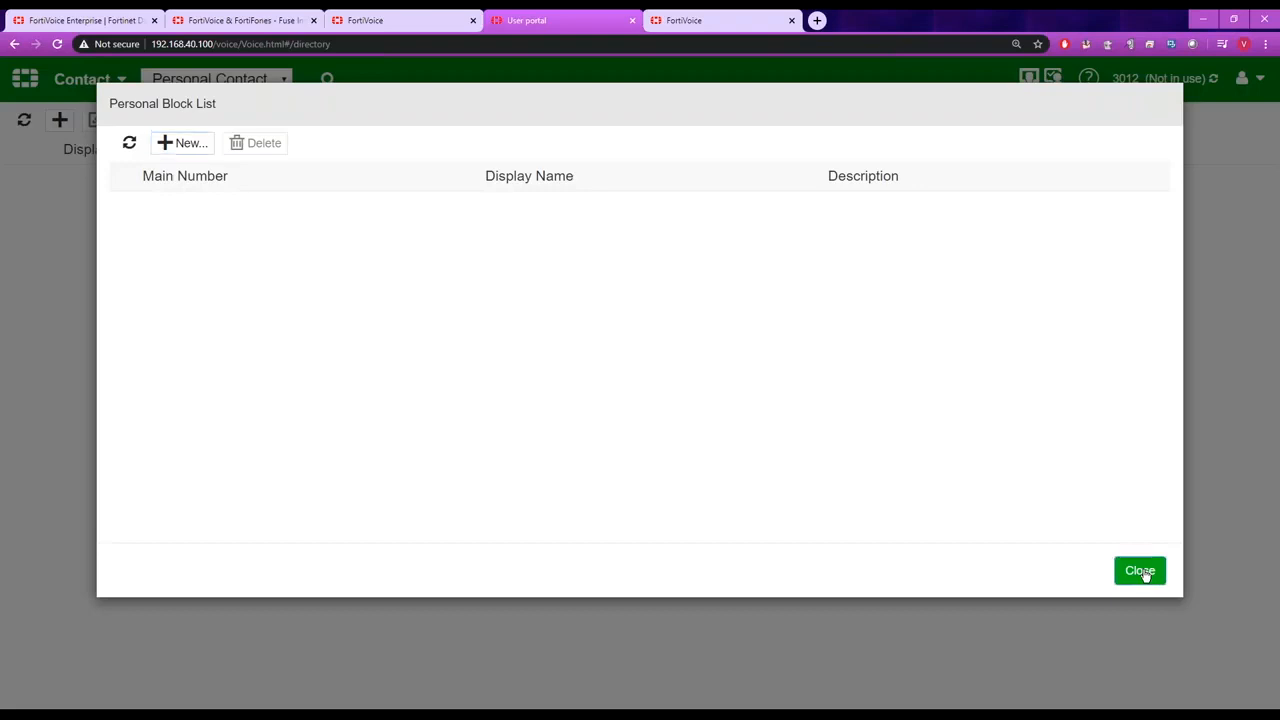
{"action": "left_click", "coordinate": [1142, 572]}
View the Business Contact list and return to the user portal's start page.
{"action": "left_click", "coordinate": [285, 80]}
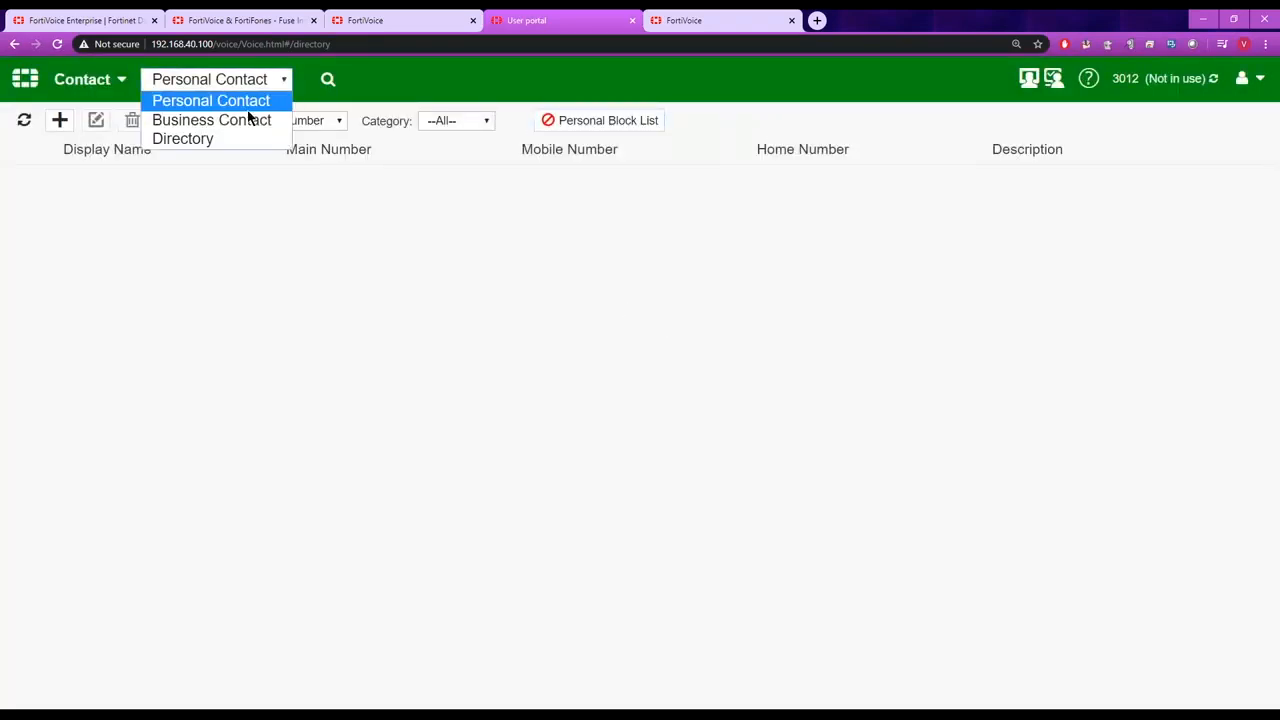
{"action": "left_click", "coordinate": [250, 122]}
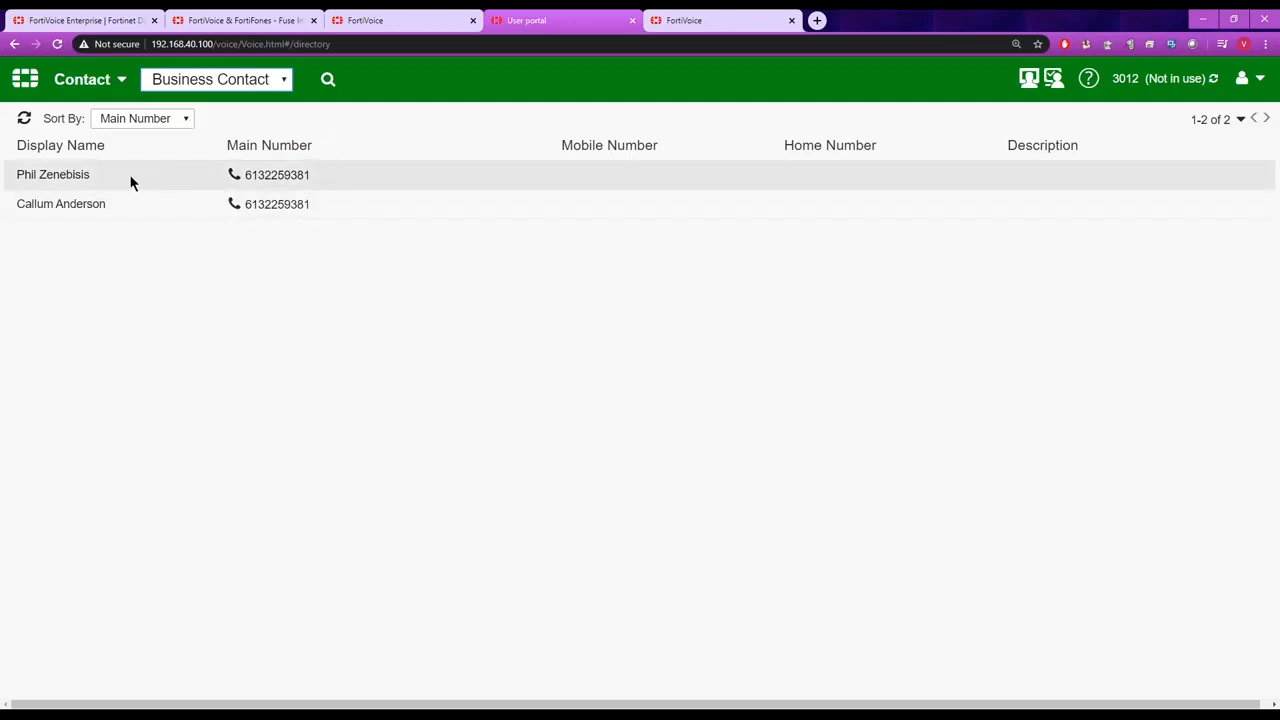
{"action": "left_click", "coordinate": [26, 79]}
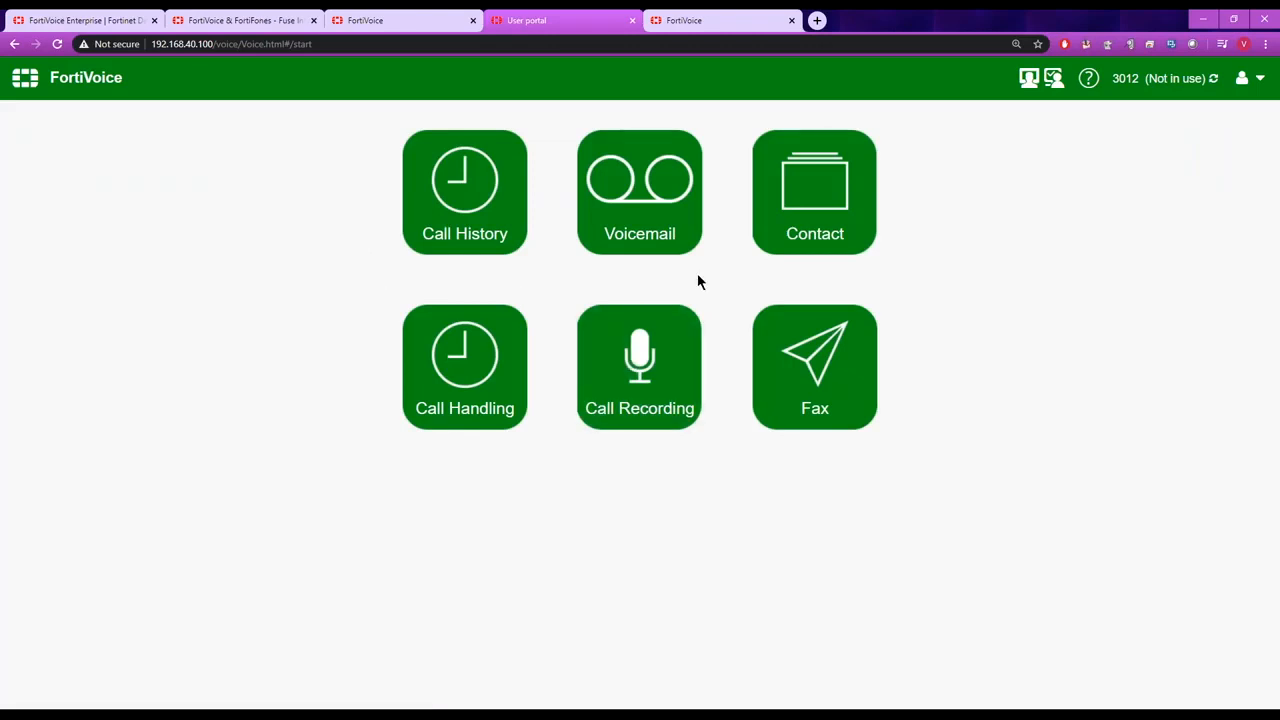
View the Call Recording list, select the recorded call to check its available actions, and return to the start page.
{"action": "left_click", "coordinate": [641, 392]}
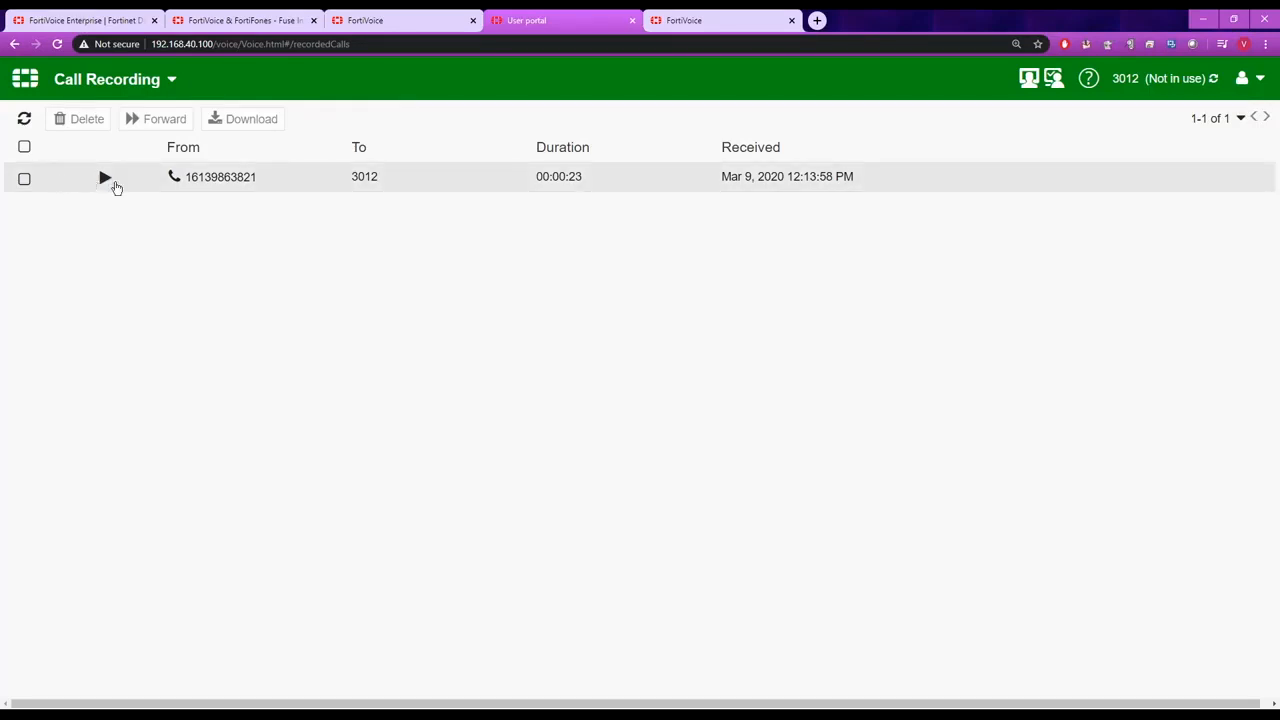
{"action": "left_click", "coordinate": [24, 180]}
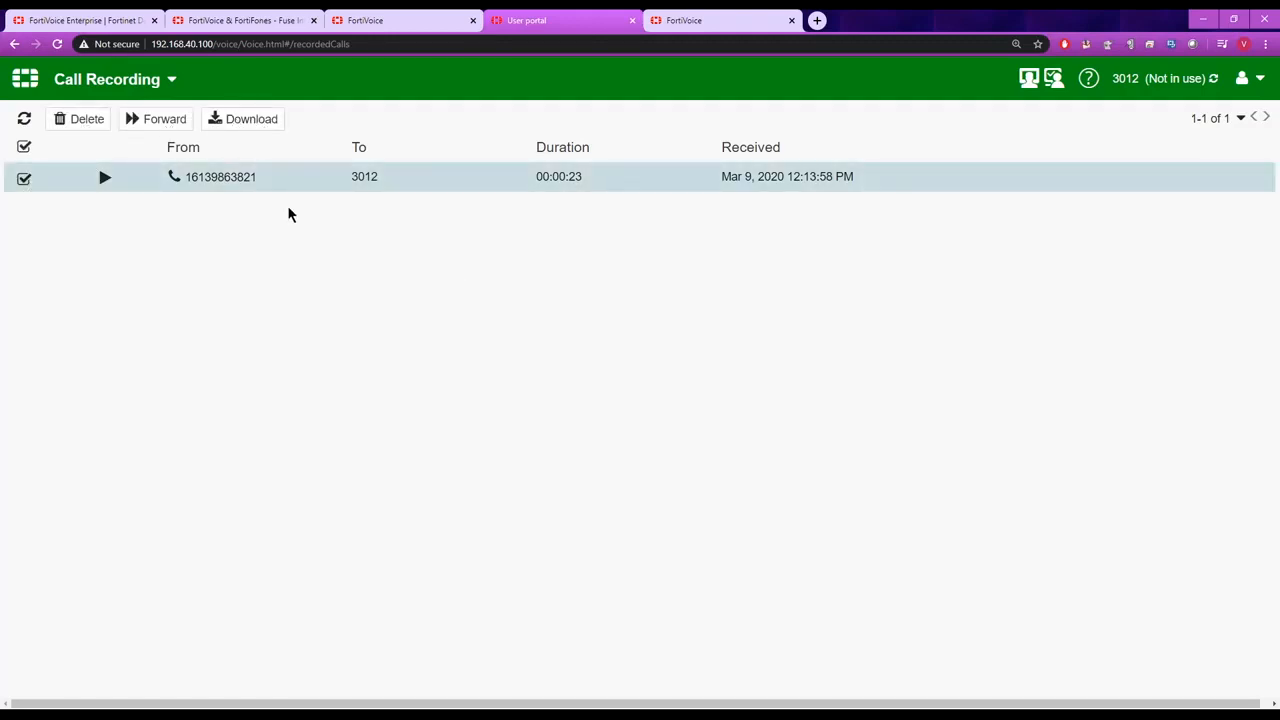
{"action": "left_click", "coordinate": [25, 79]}
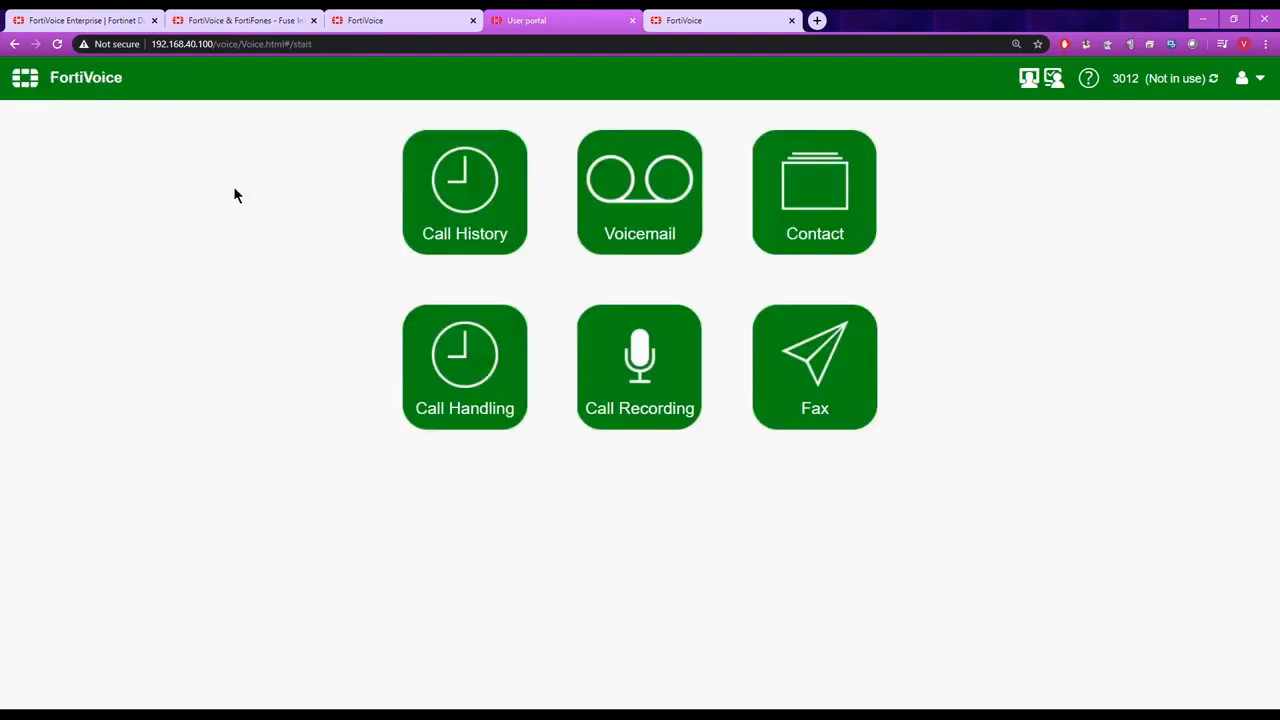
Switch to the admin interface, dismiss the User Privilege settings without saving, and show the Emergency Zone profiles.
{"action": "left_click", "coordinate": [414, 22]}
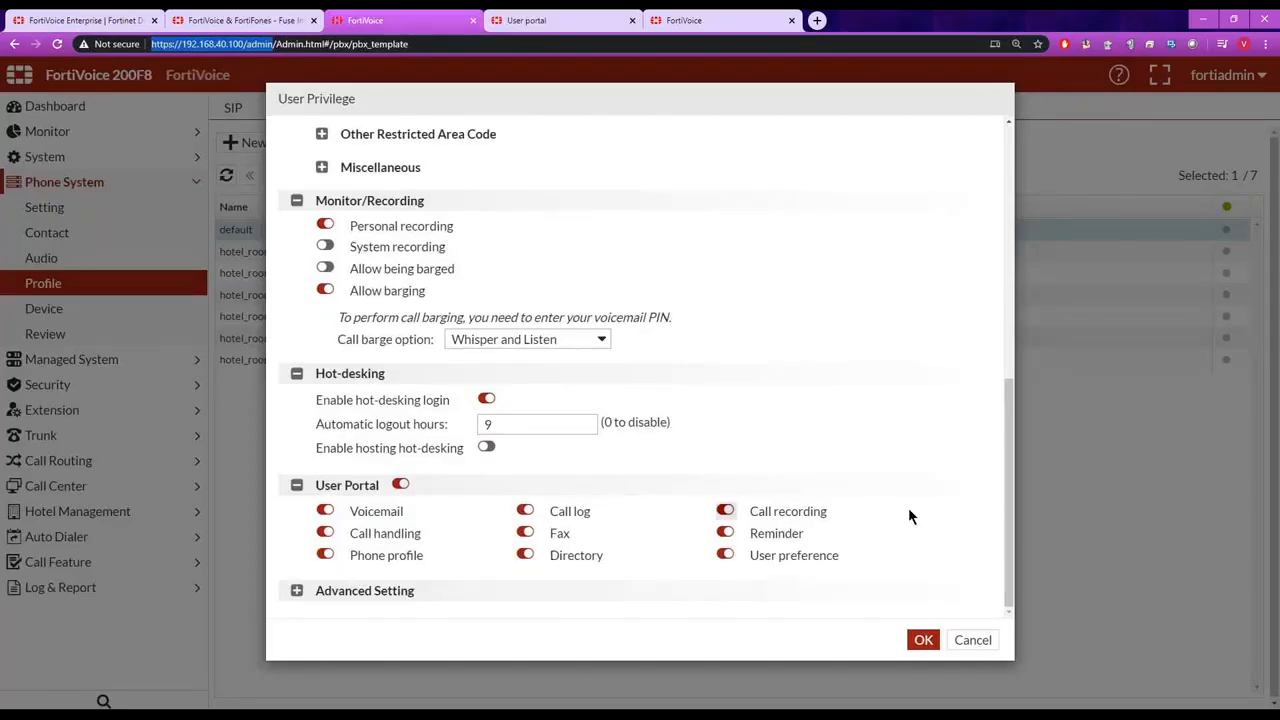
{"action": "left_click", "coordinate": [970, 641]}
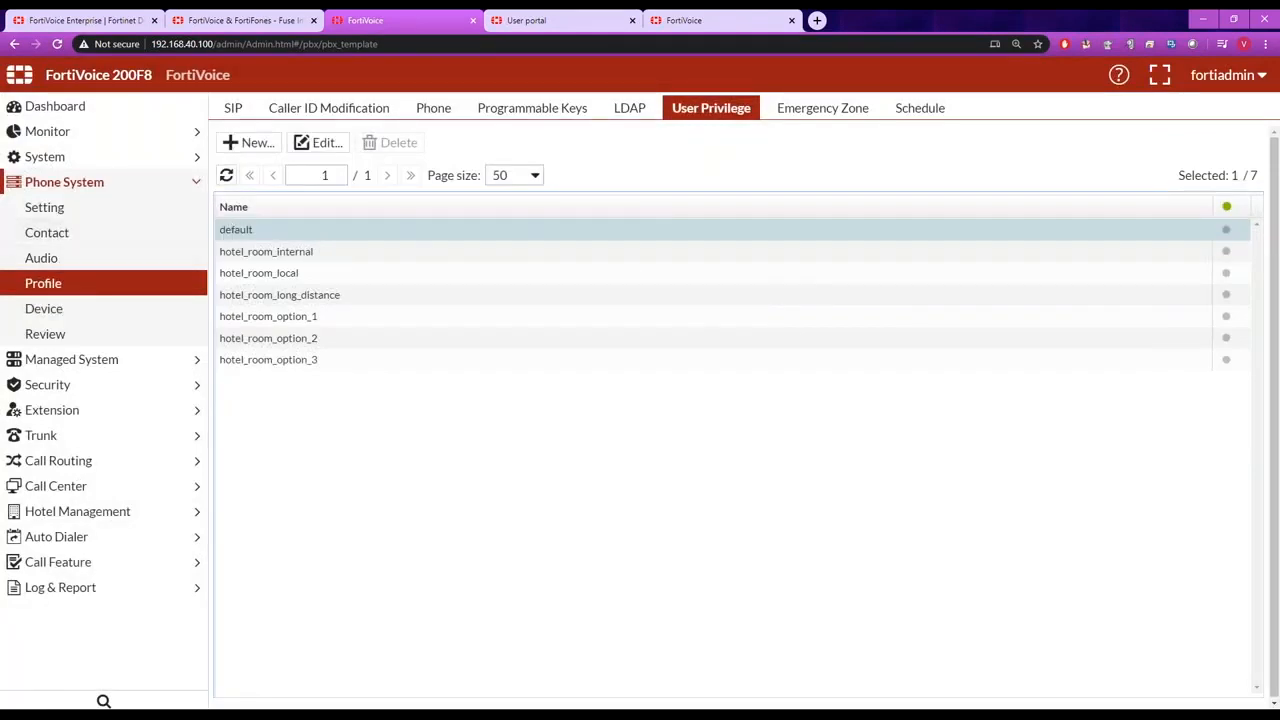
{"action": "left_click", "coordinate": [829, 112]}
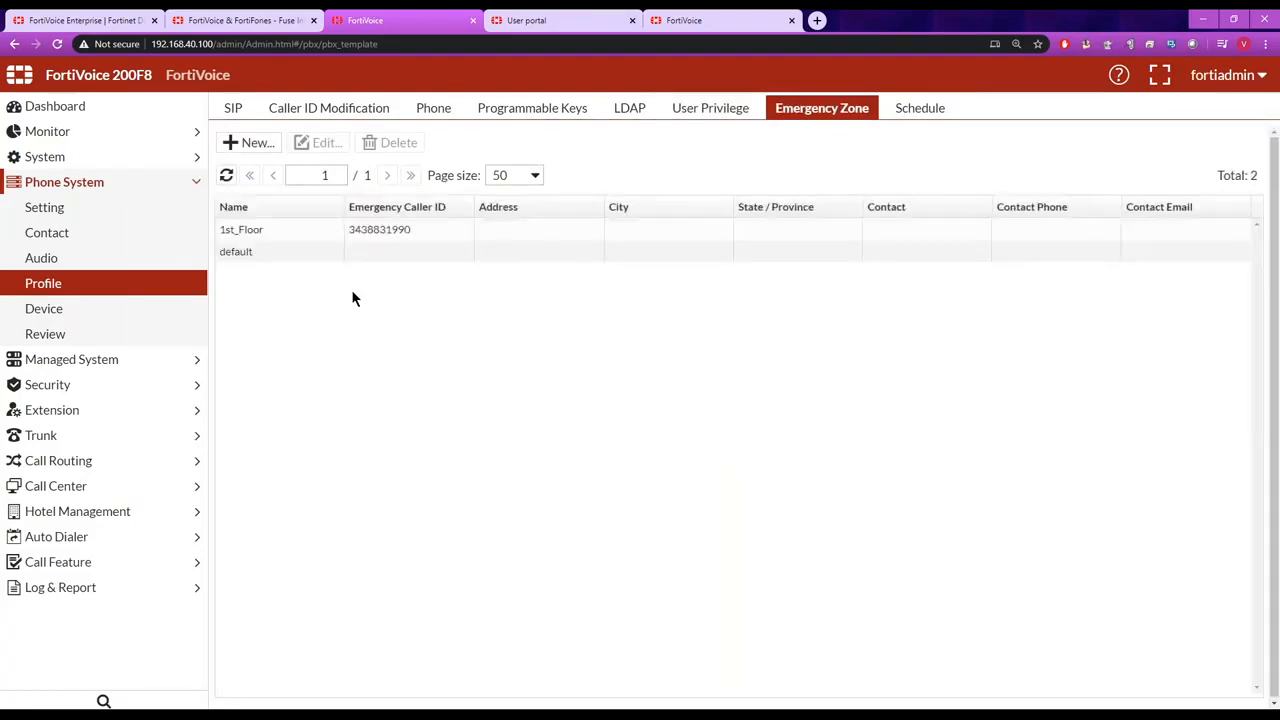
Examine the emergency caller ID and alert contact email of the 1st_Floor emergency zone profile, closing it without saving.
{"action": "double_click", "coordinate": [272, 229]}
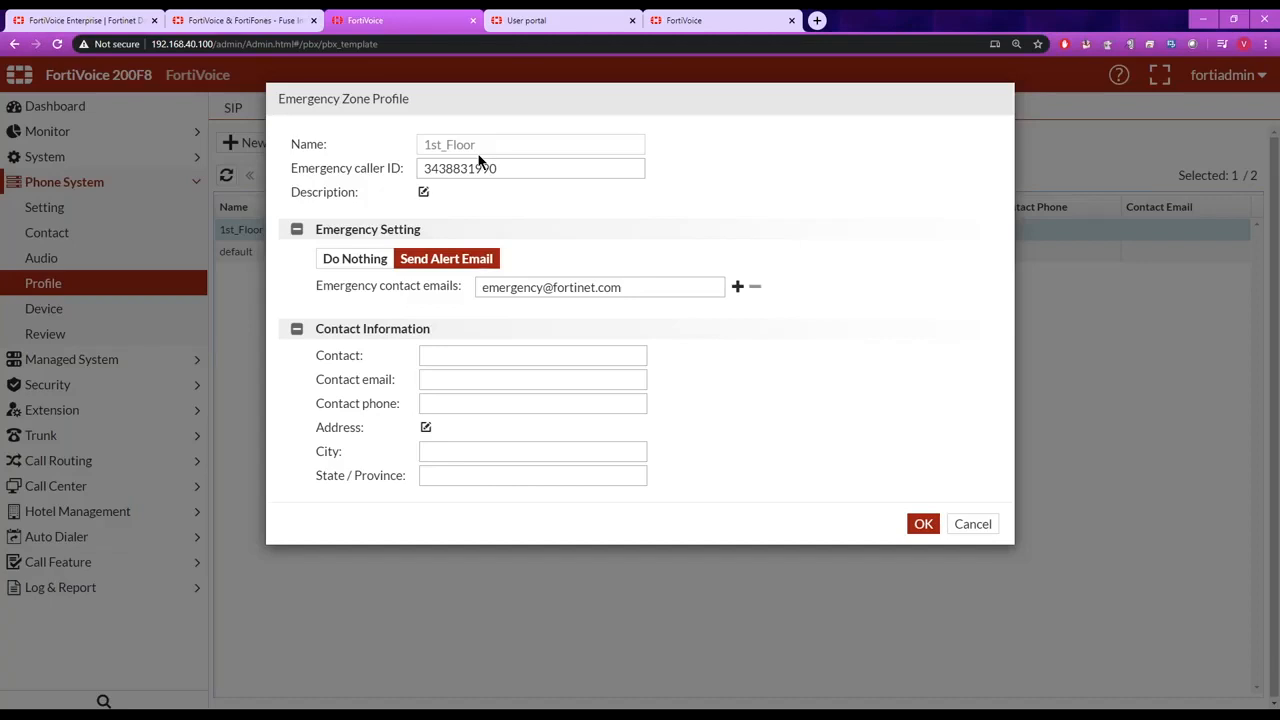
{"action": "left_click_drag", "start_coordinate": [500, 168], "coordinate": [419, 176]}
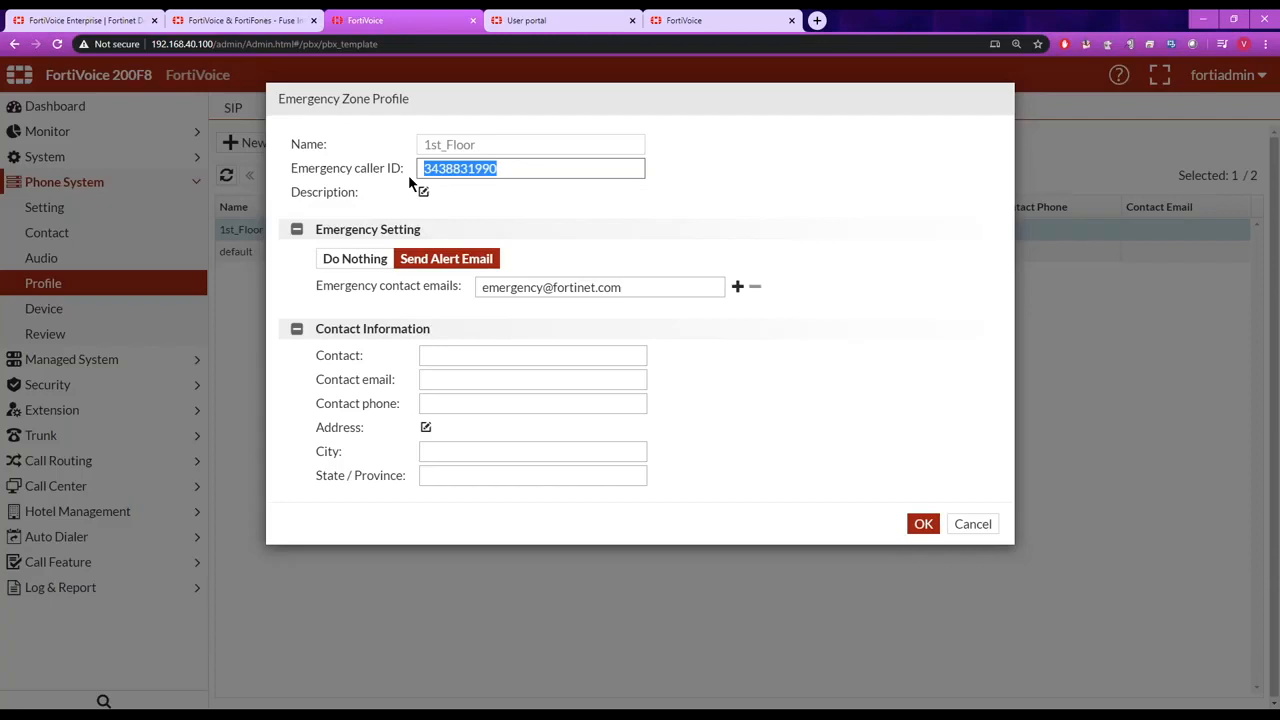
{"action": "left_click", "coordinate": [604, 232]}
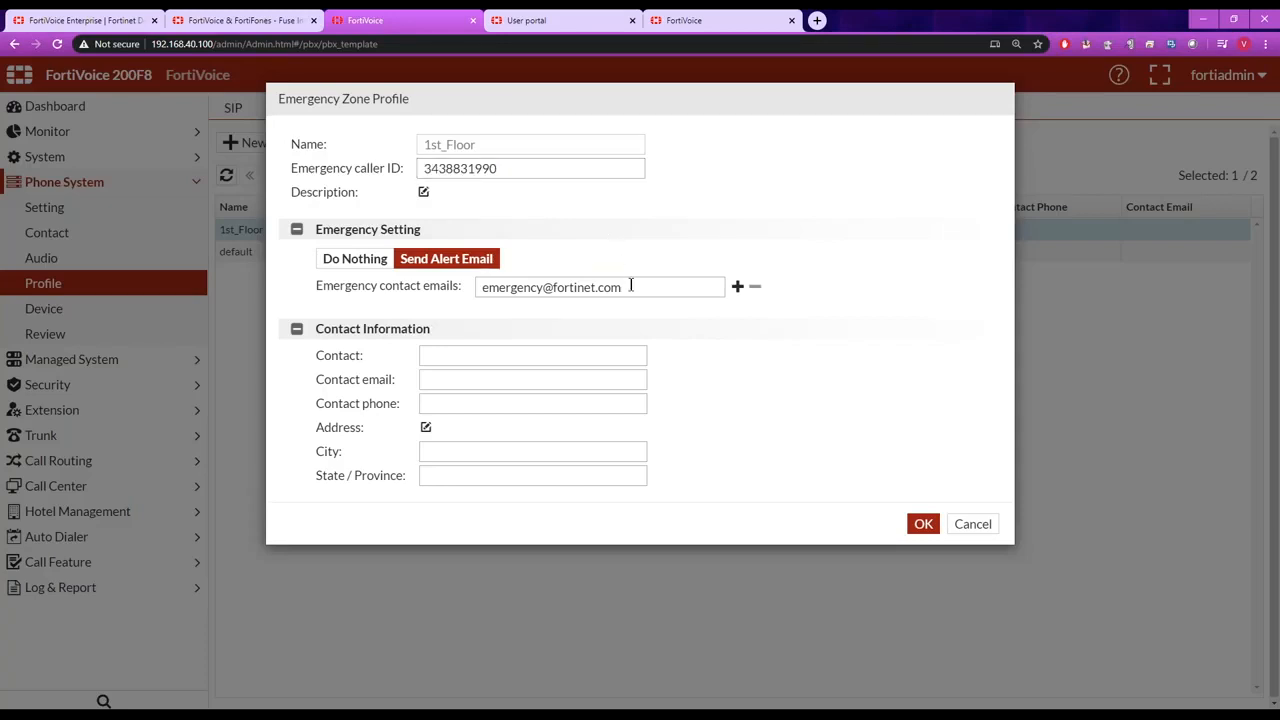
{"action": "left_click_drag", "start_coordinate": [627, 288], "coordinate": [464, 291]}
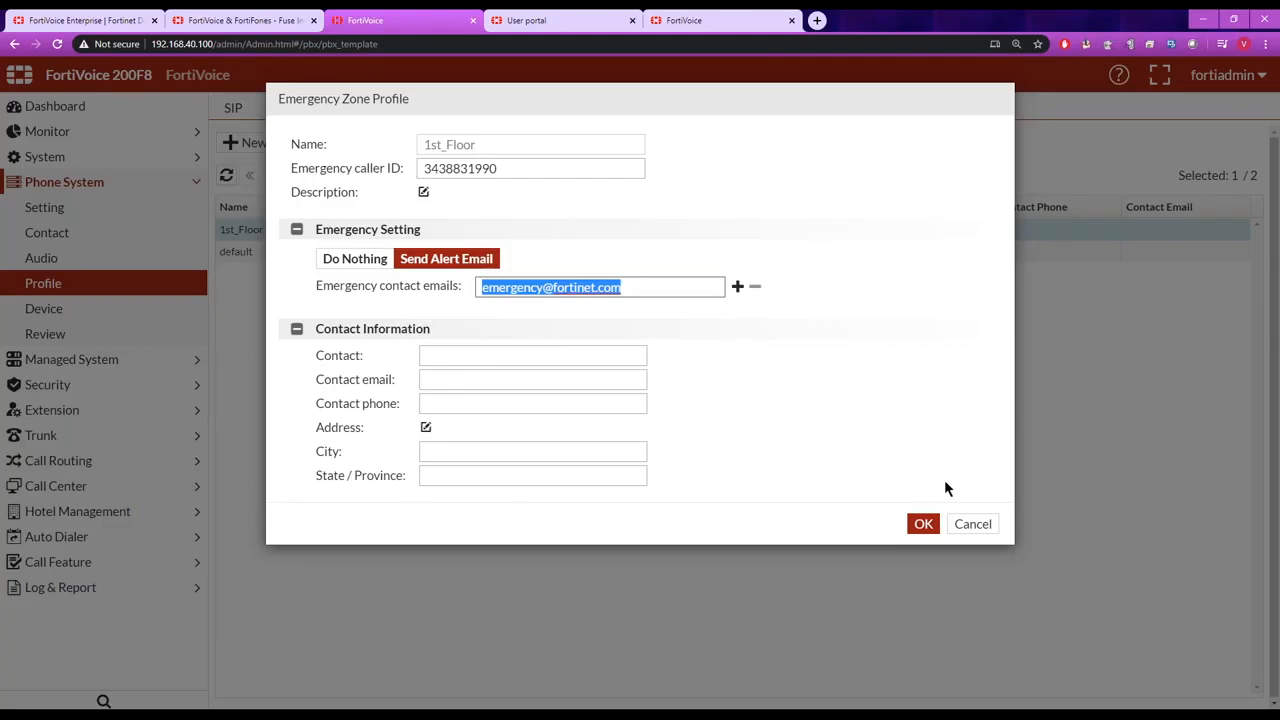
{"action": "left_click", "coordinate": [969, 525]}
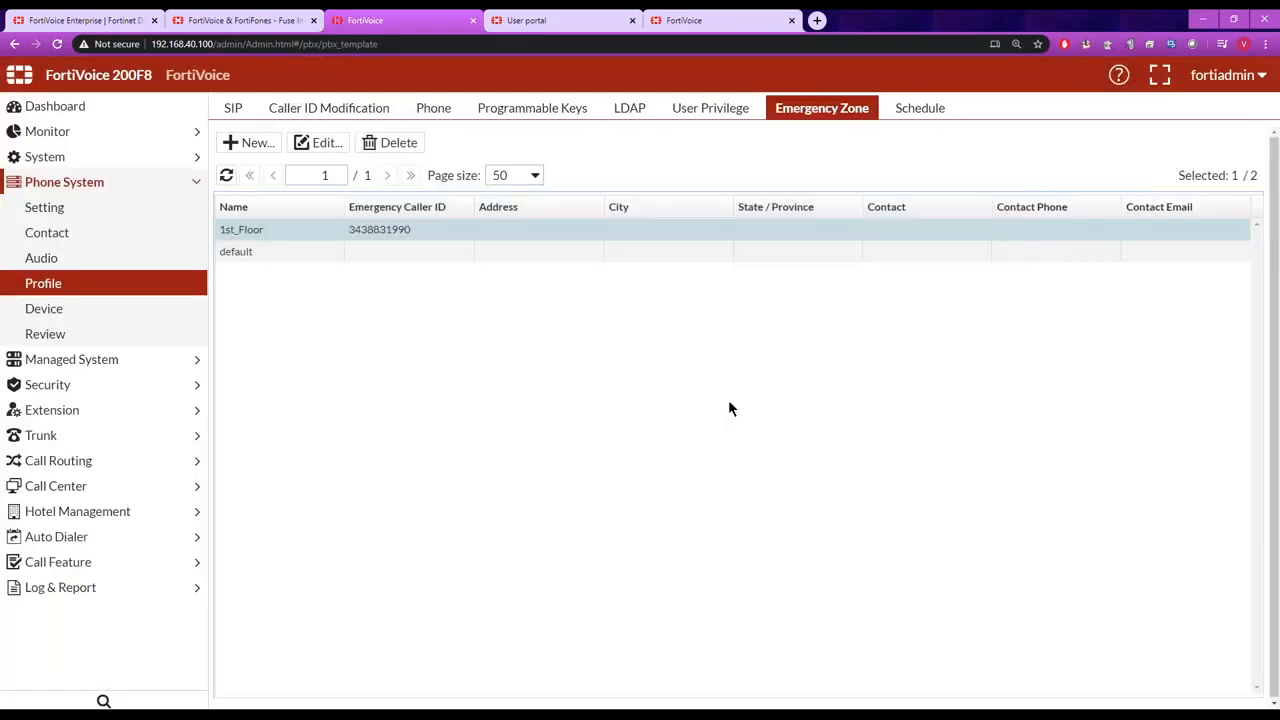
Open the Emergency message group among the extension groups and examine its number.
{"action": "left_click", "coordinate": [124, 417]}
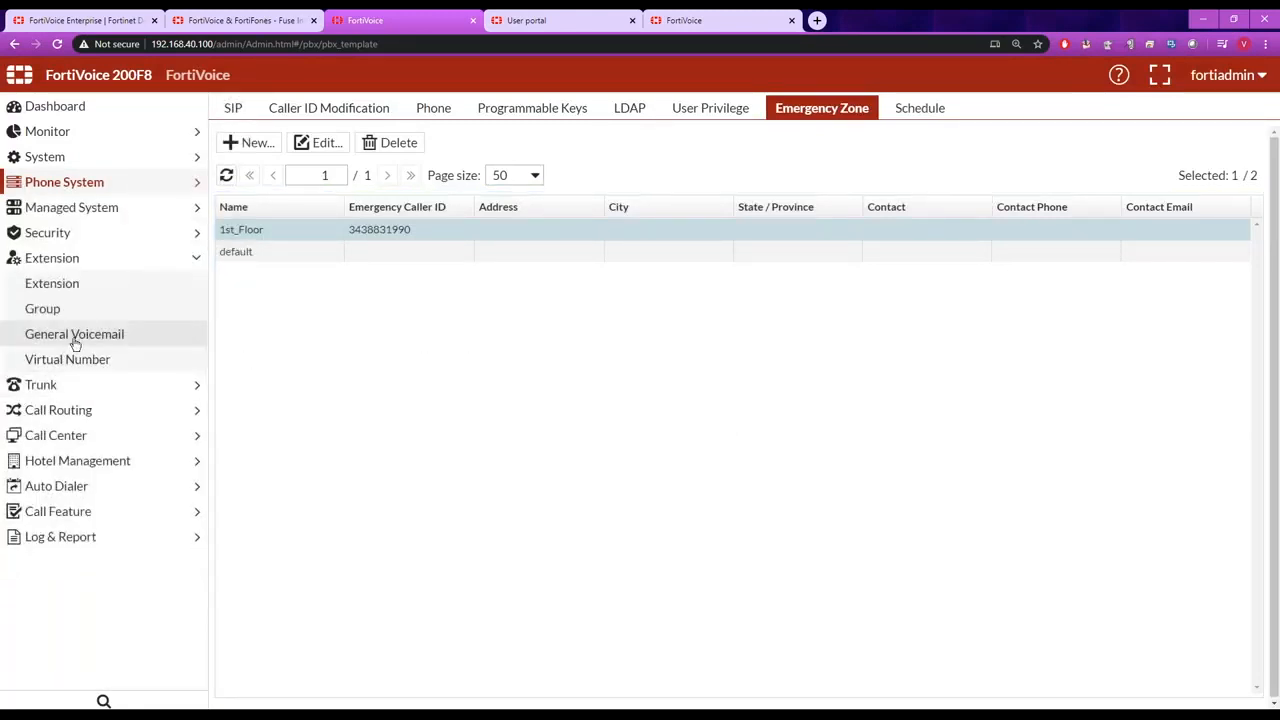
{"action": "left_click", "coordinate": [47, 310]}
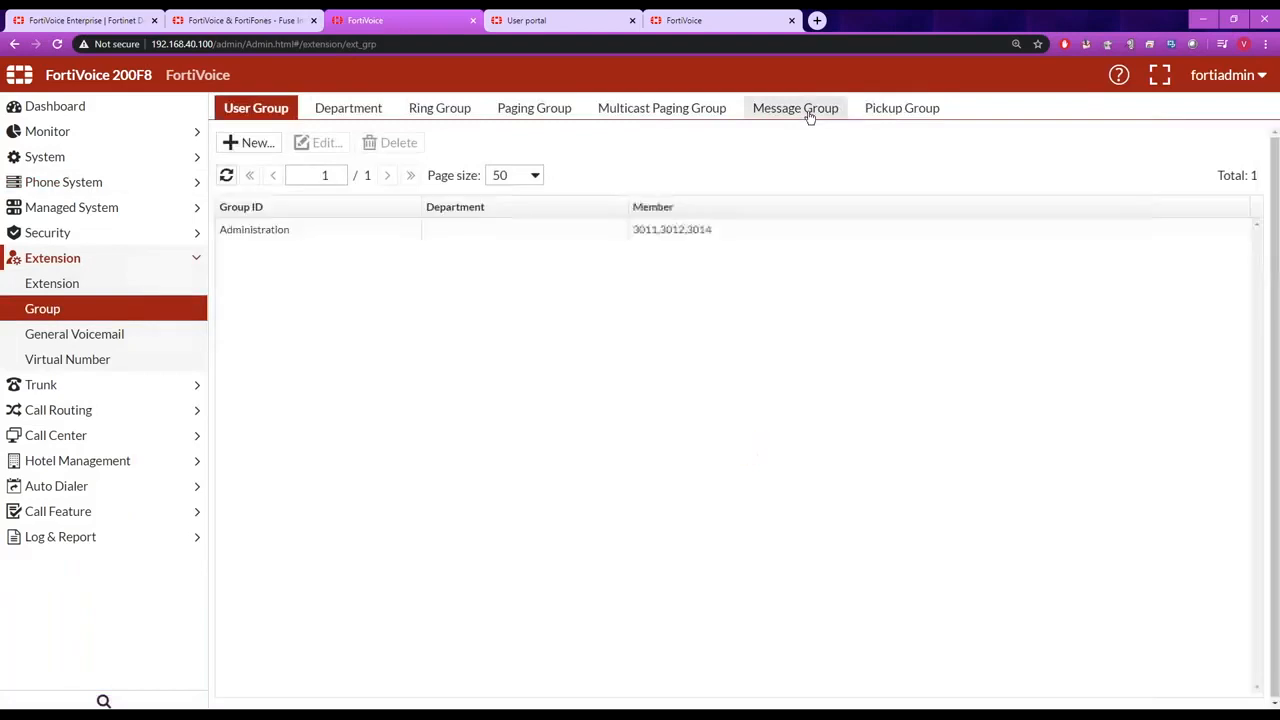
{"action": "left_click", "coordinate": [810, 110]}
{"action": "double_click", "coordinate": [313, 229]}
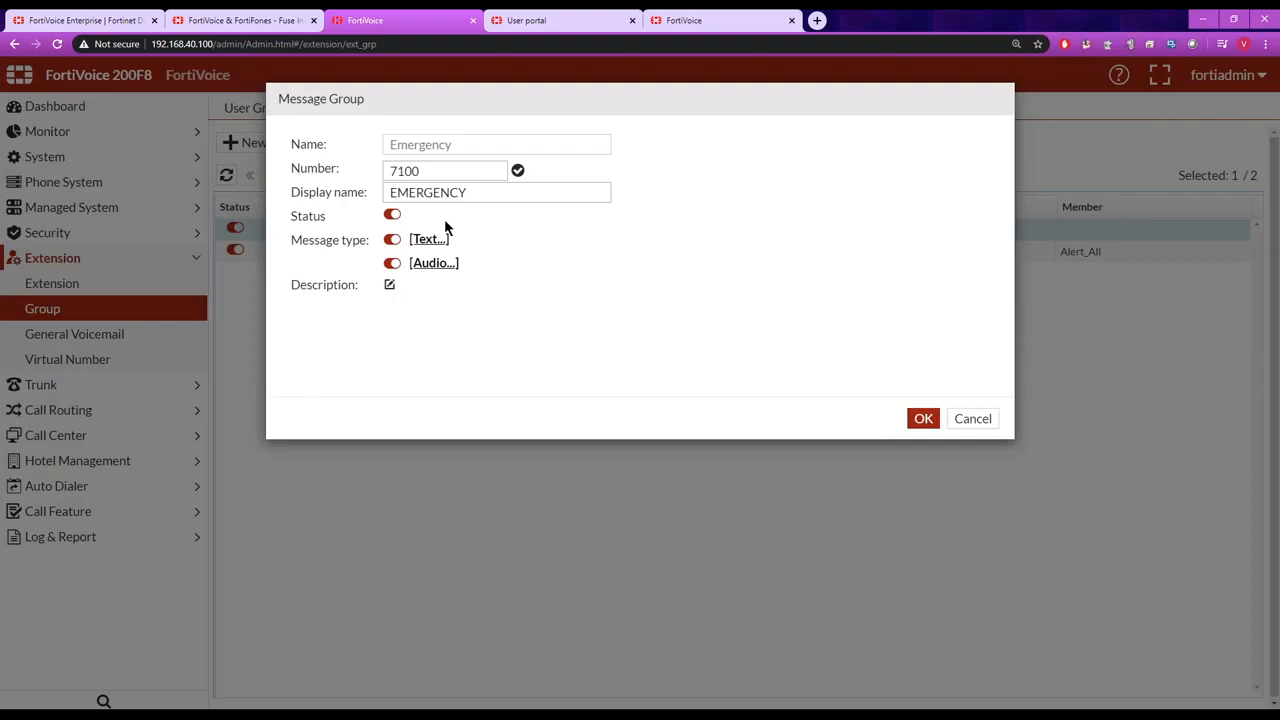
{"action": "left_click_drag", "start_coordinate": [438, 172], "coordinate": [358, 161]}
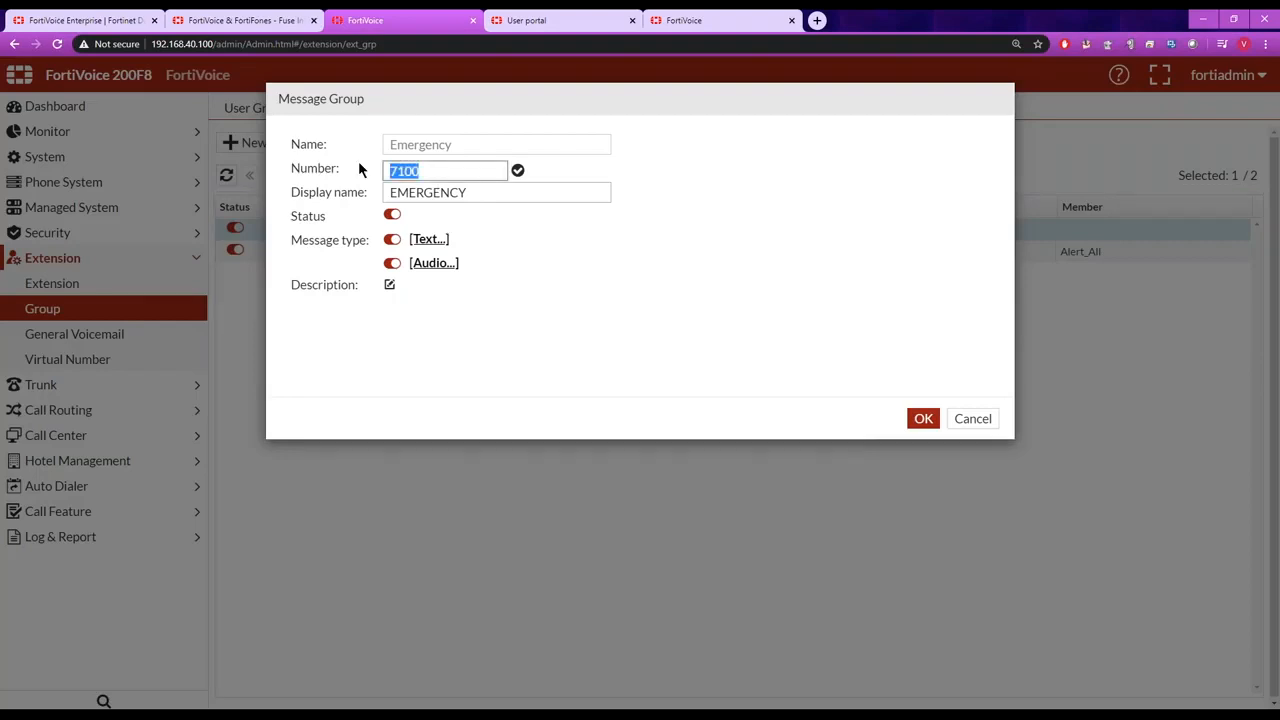
Examine the Emergency group's text message content and user group options, closing the text message without saving.
{"action": "left_click", "coordinate": [428, 241]}
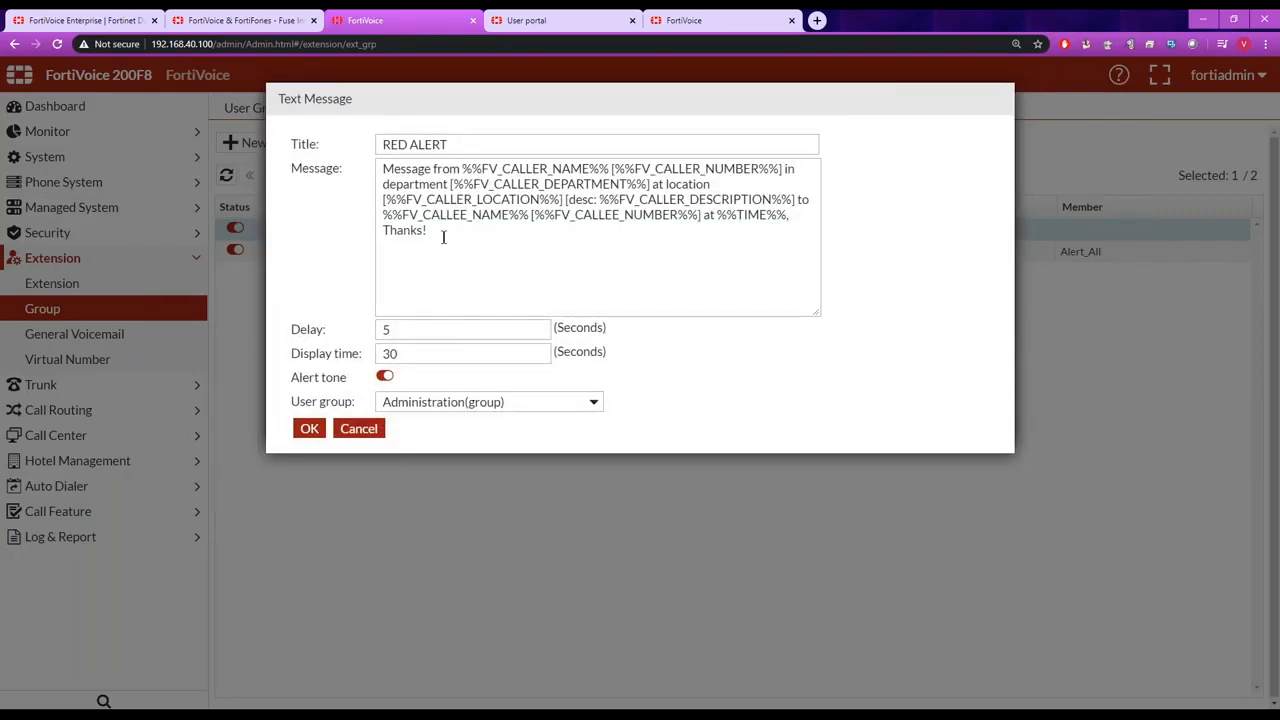
{"action": "left_click_drag", "start_coordinate": [443, 234], "coordinate": [375, 162]}
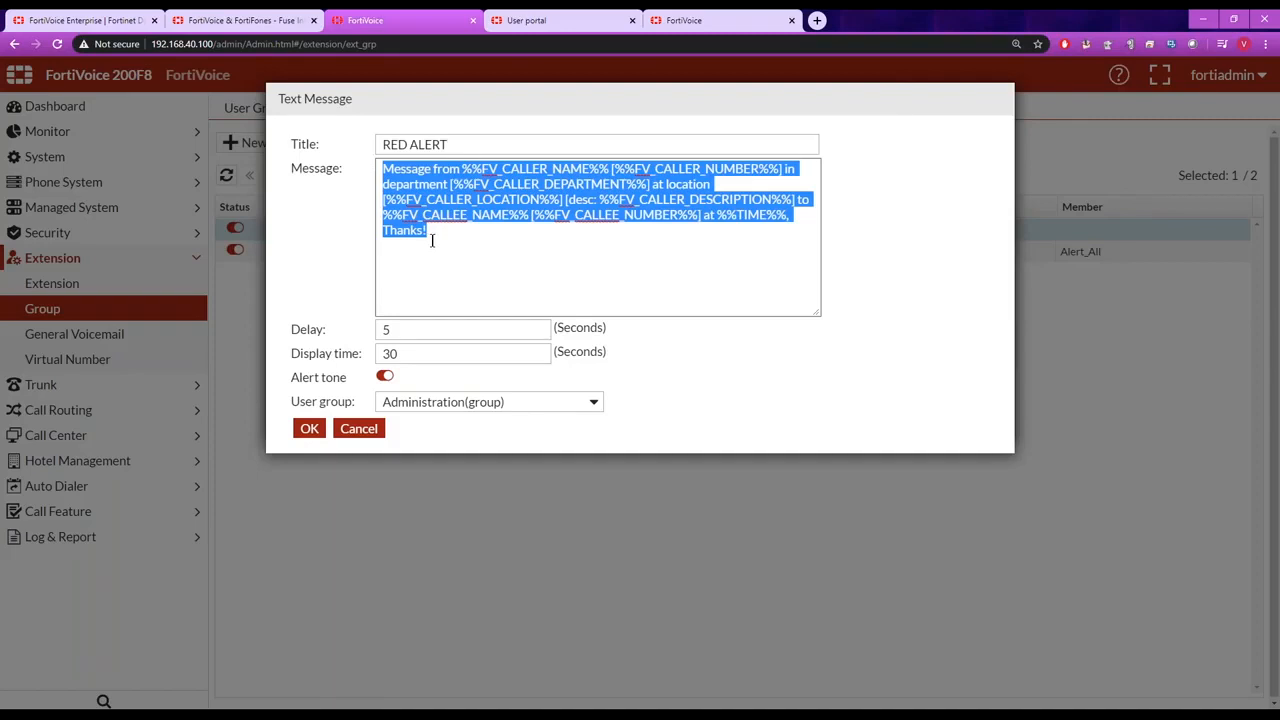
{"action": "left_click", "coordinate": [556, 405]}
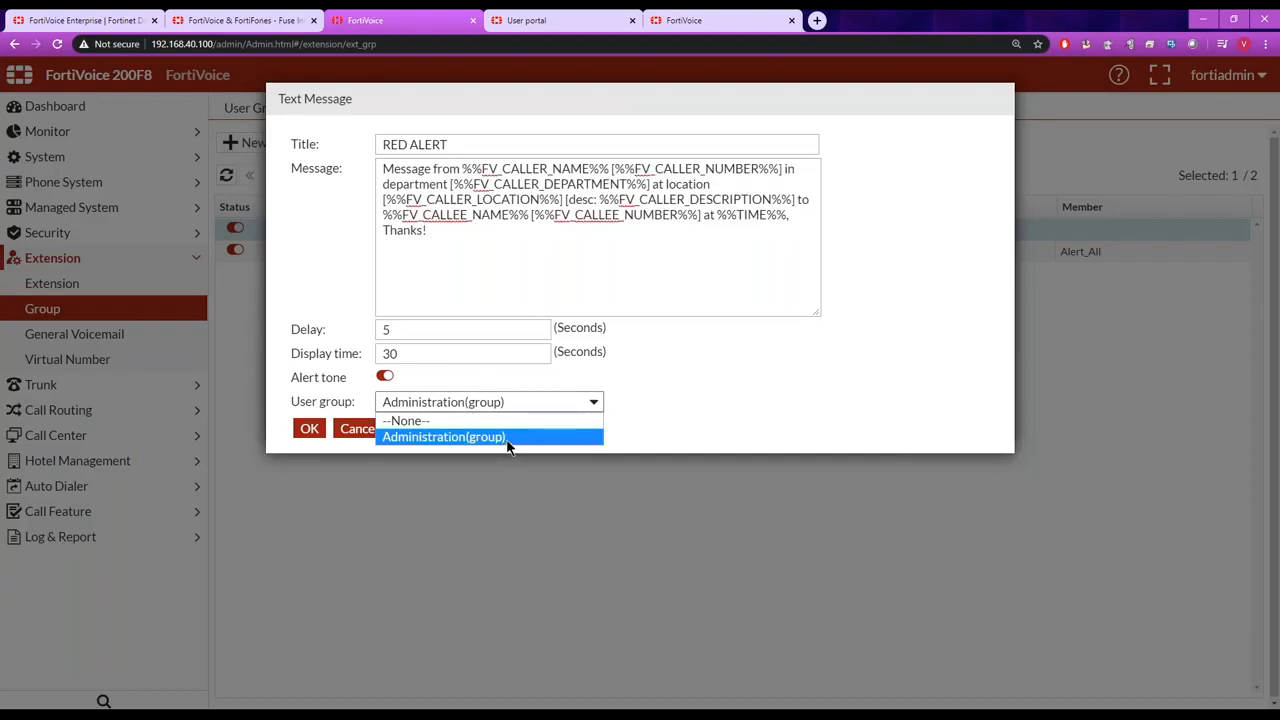
{"action": "left_click", "coordinate": [724, 413]}
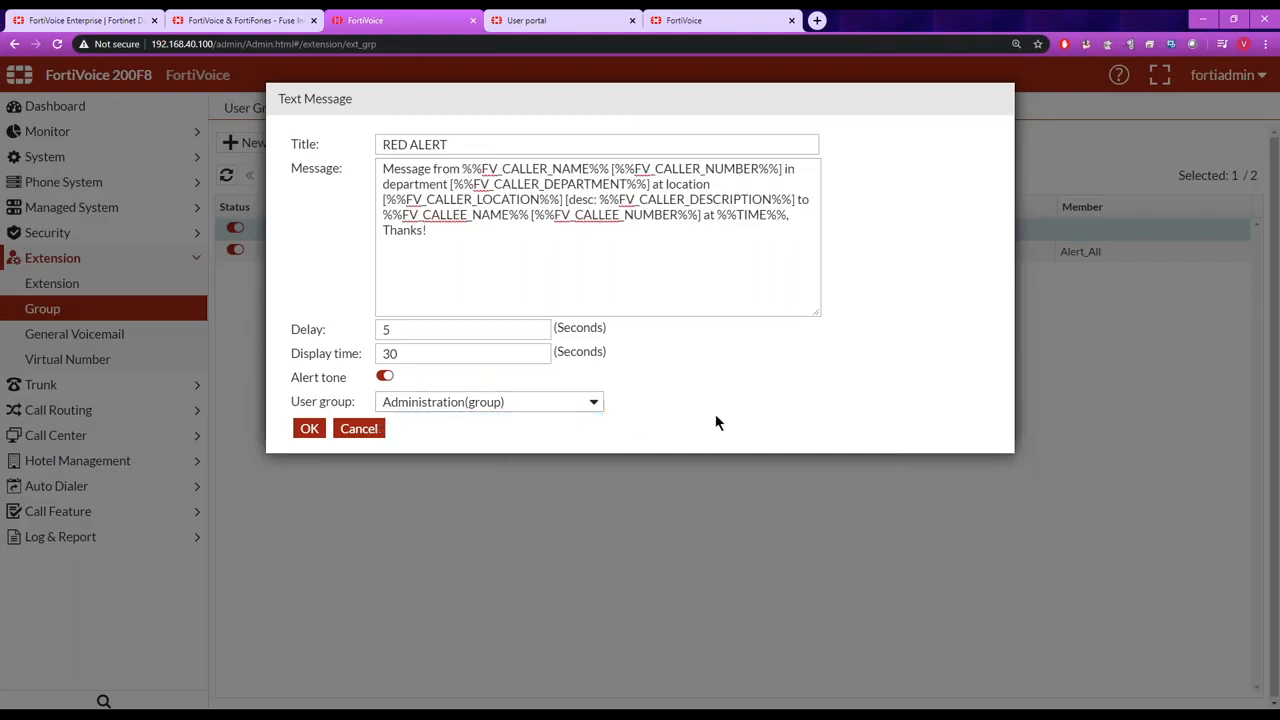
{"action": "left_click_drag", "start_coordinate": [461, 243], "coordinate": [361, 158]}
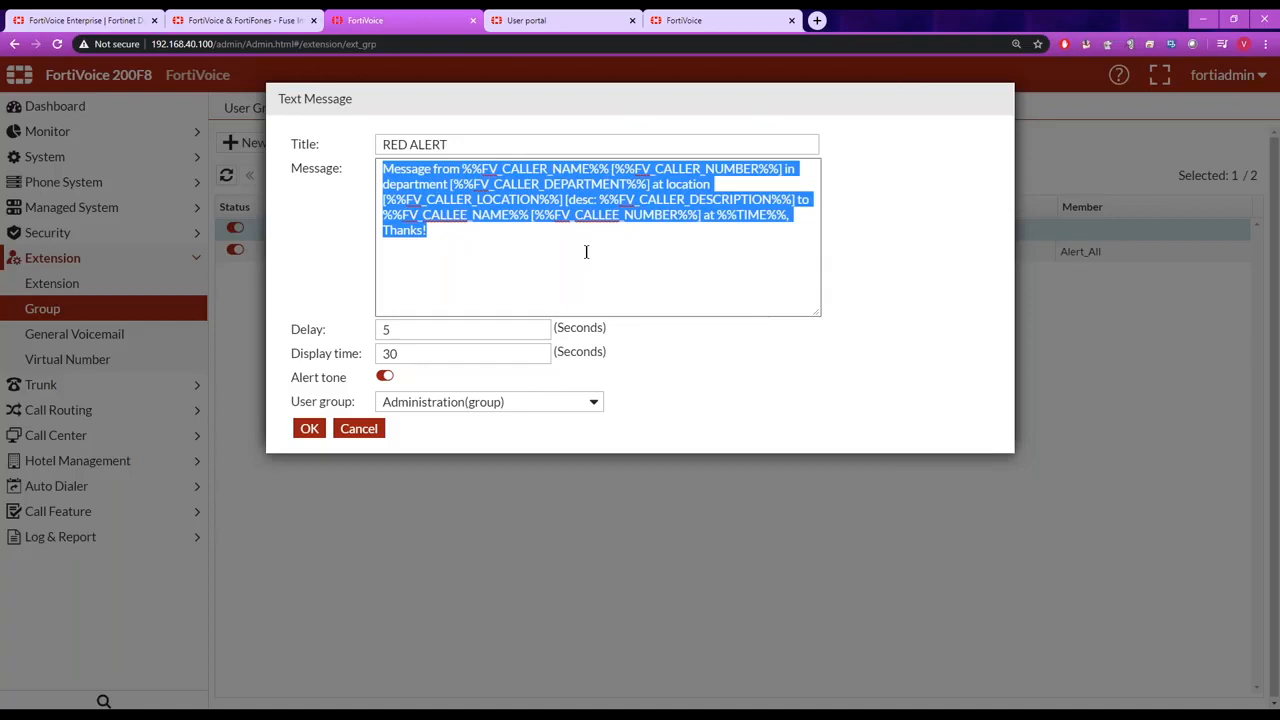
{"action": "left_click", "coordinate": [360, 429]}
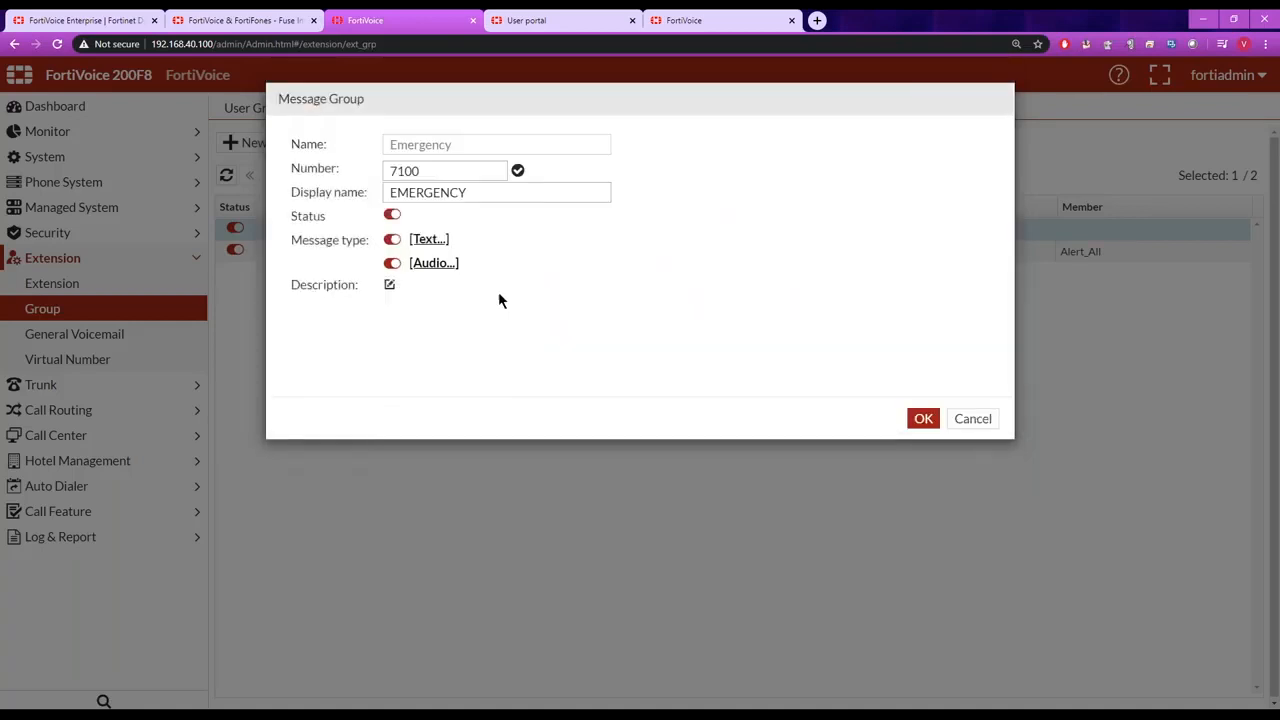
Open the Emergency group's audio message and examine its sound file and the available multicast group options.
{"action": "left_click", "coordinate": [434, 263]}
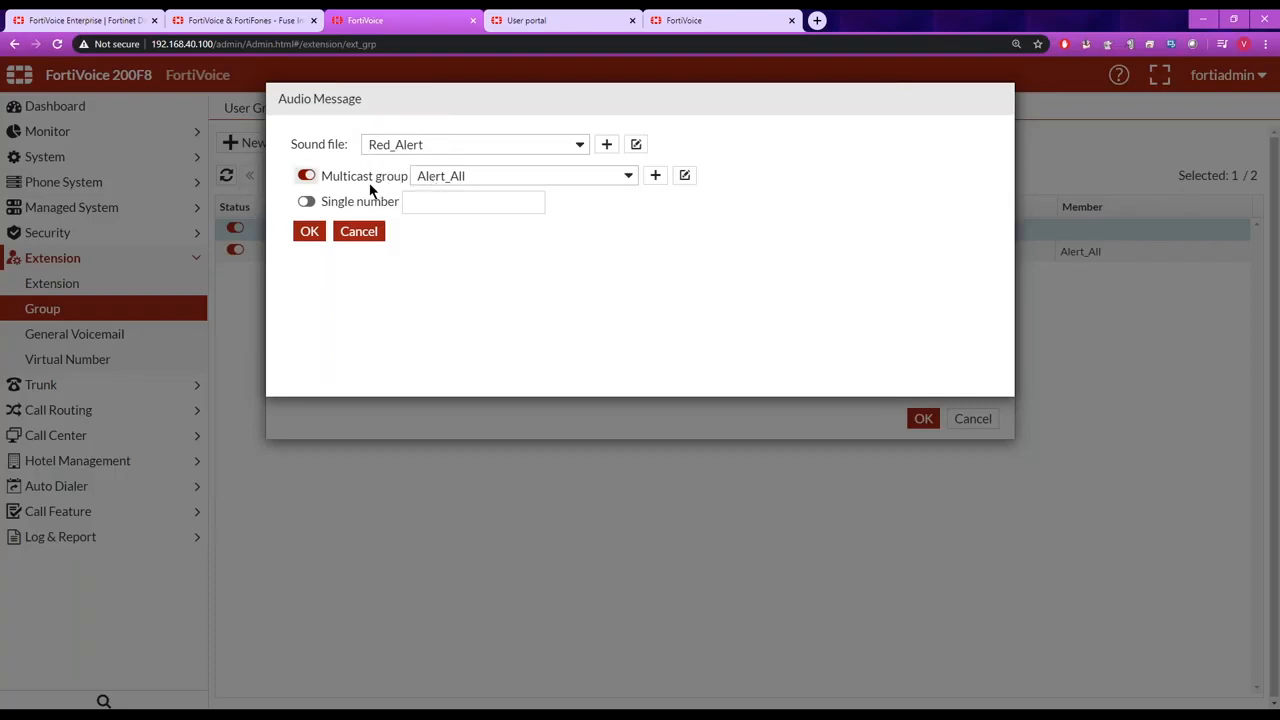
{"action": "left_click", "coordinate": [628, 177]}
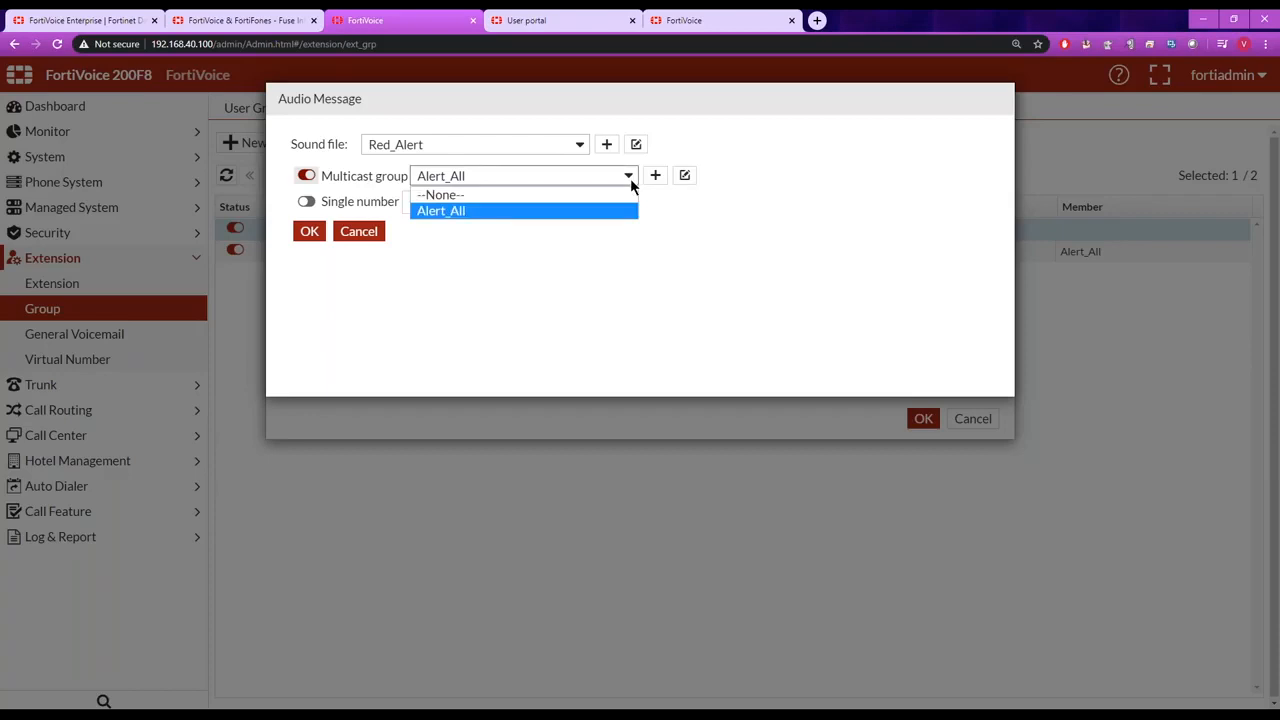
{"action": "left_click", "coordinate": [682, 209]}
{"action": "left_click", "coordinate": [312, 175]}
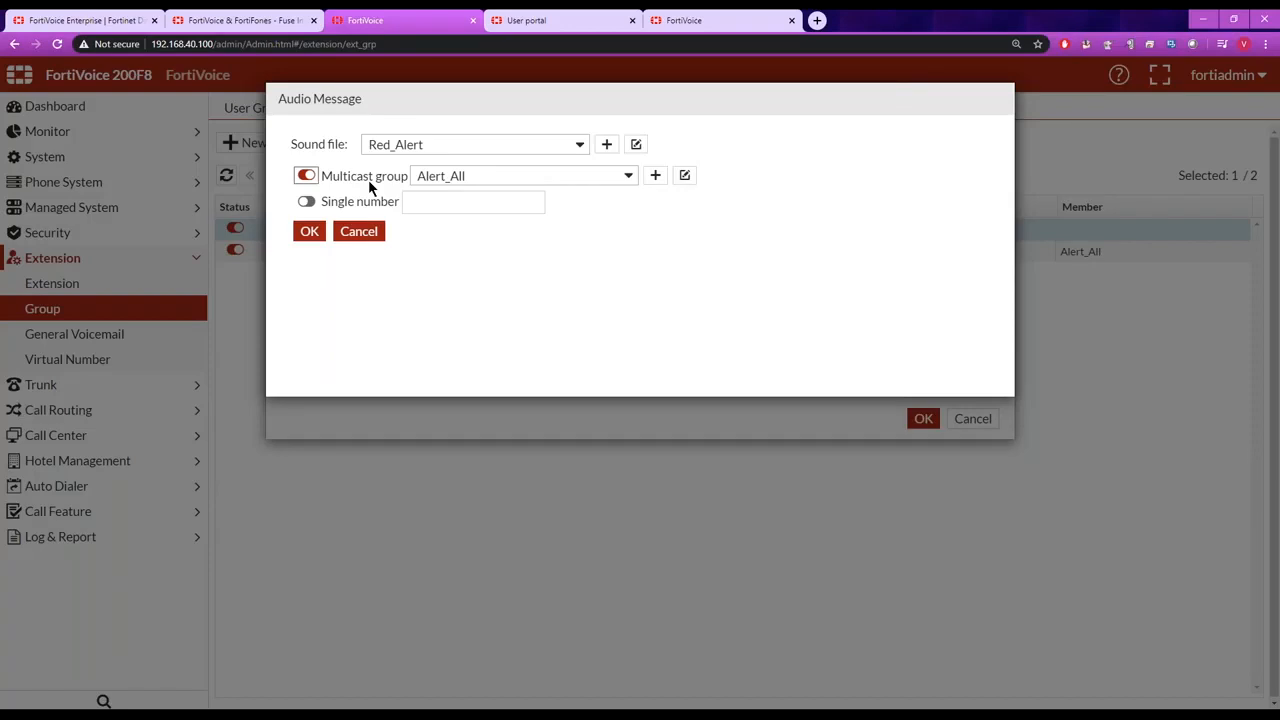
Try targeting the audio message at a single number instead of the multicast group, discarding the change and closing the Emergency group.
{"action": "left_click", "coordinate": [306, 201]}
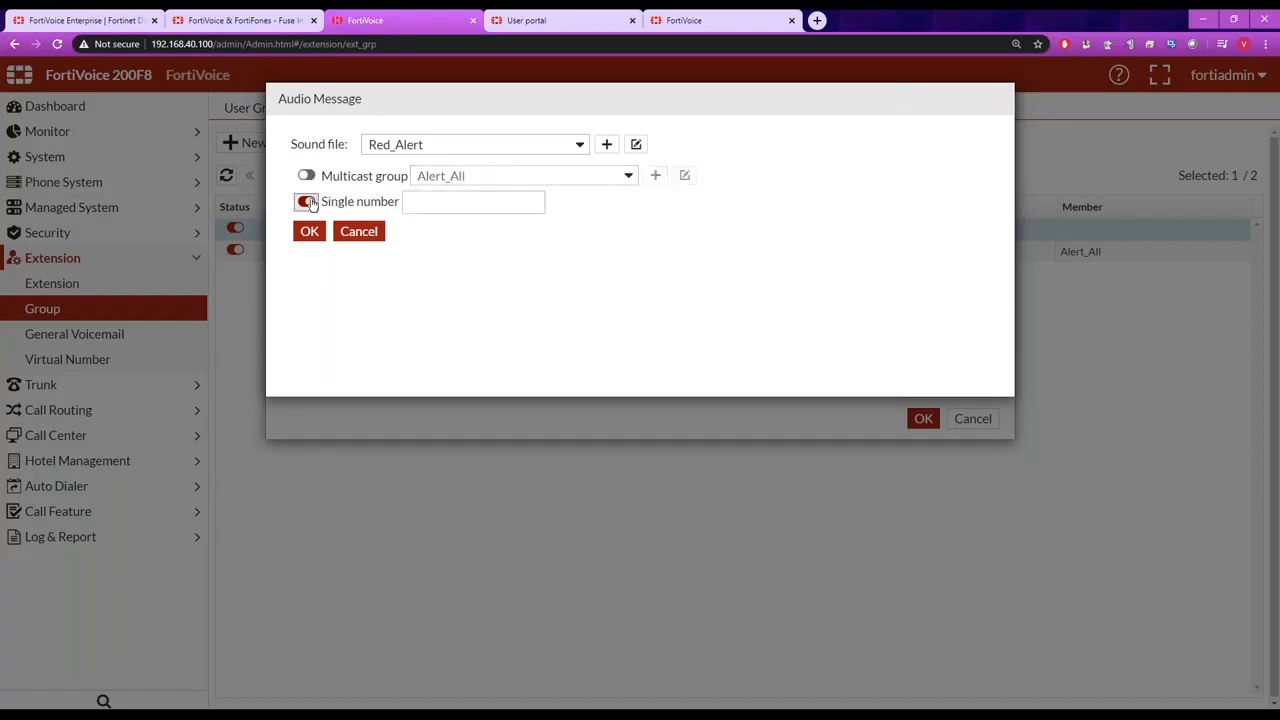
{"action": "left_click", "coordinate": [436, 207]}
{"action": "type", "text": "911"}
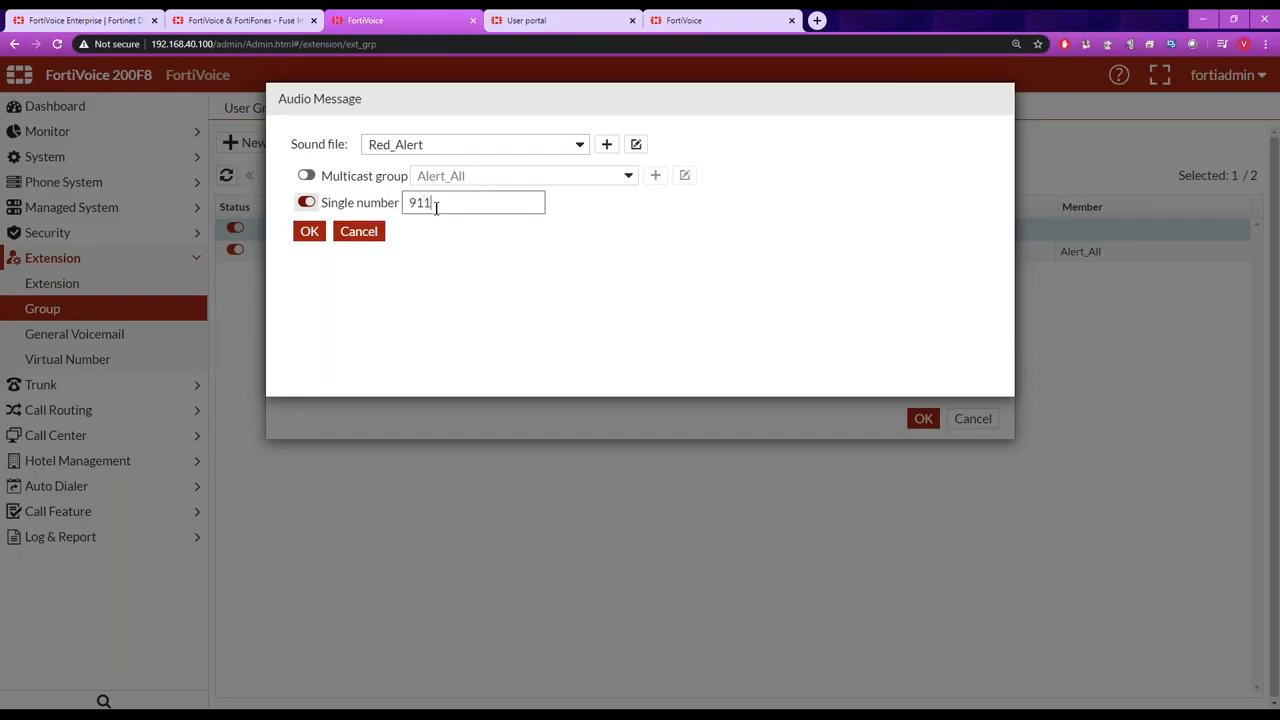
{"action": "left_click_drag", "start_coordinate": [436, 208], "coordinate": [381, 213]}
{"action": "key", "text": "BackSpace"}
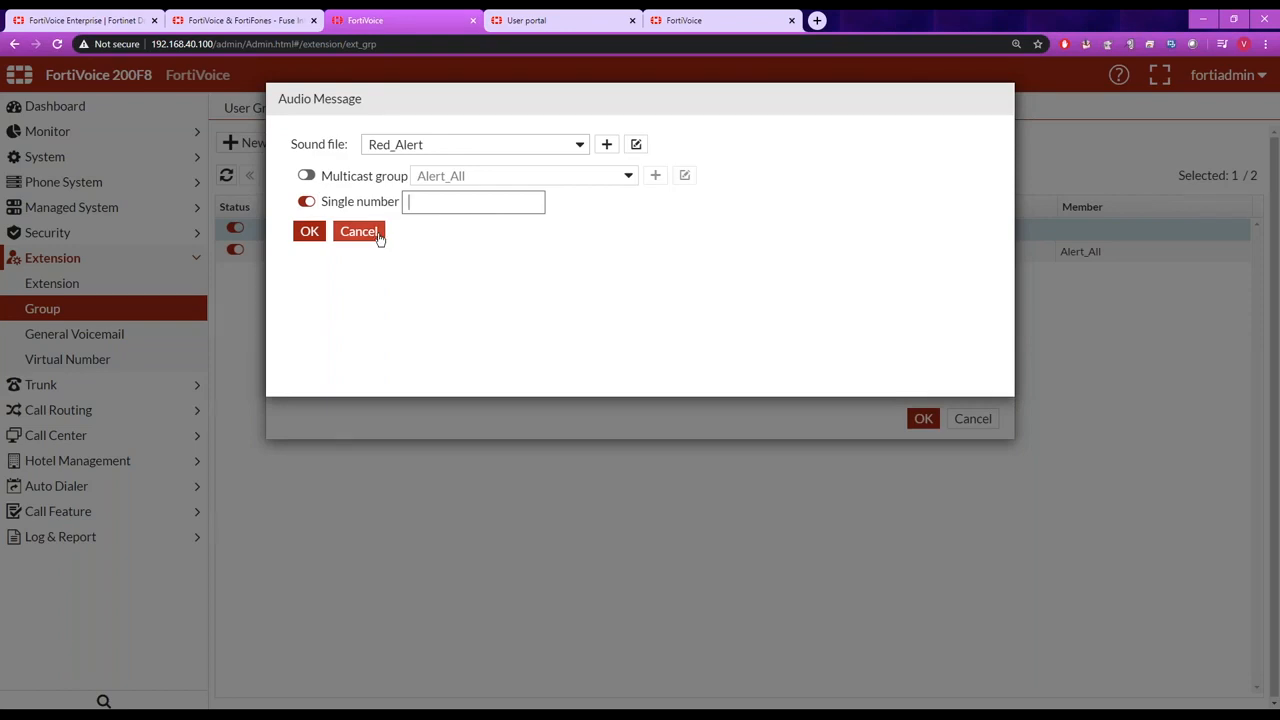
{"action": "left_click", "coordinate": [360, 232]}
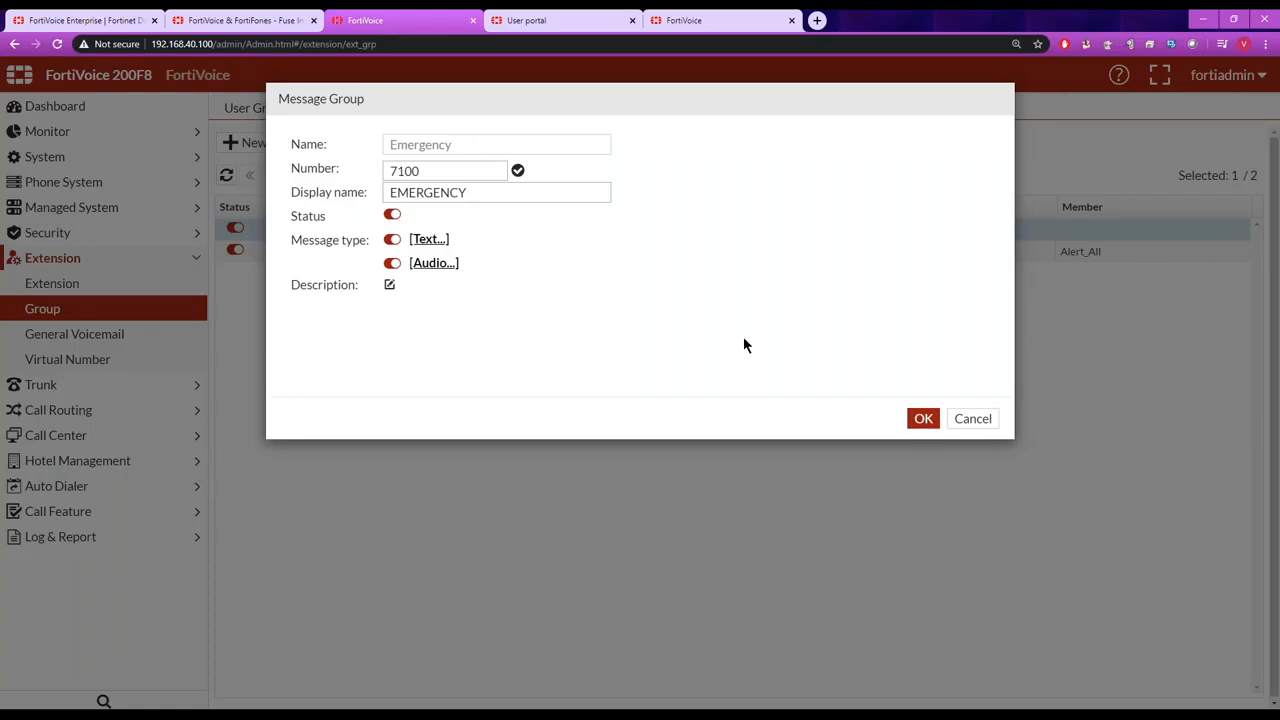
{"action": "left_click", "coordinate": [972, 419]}
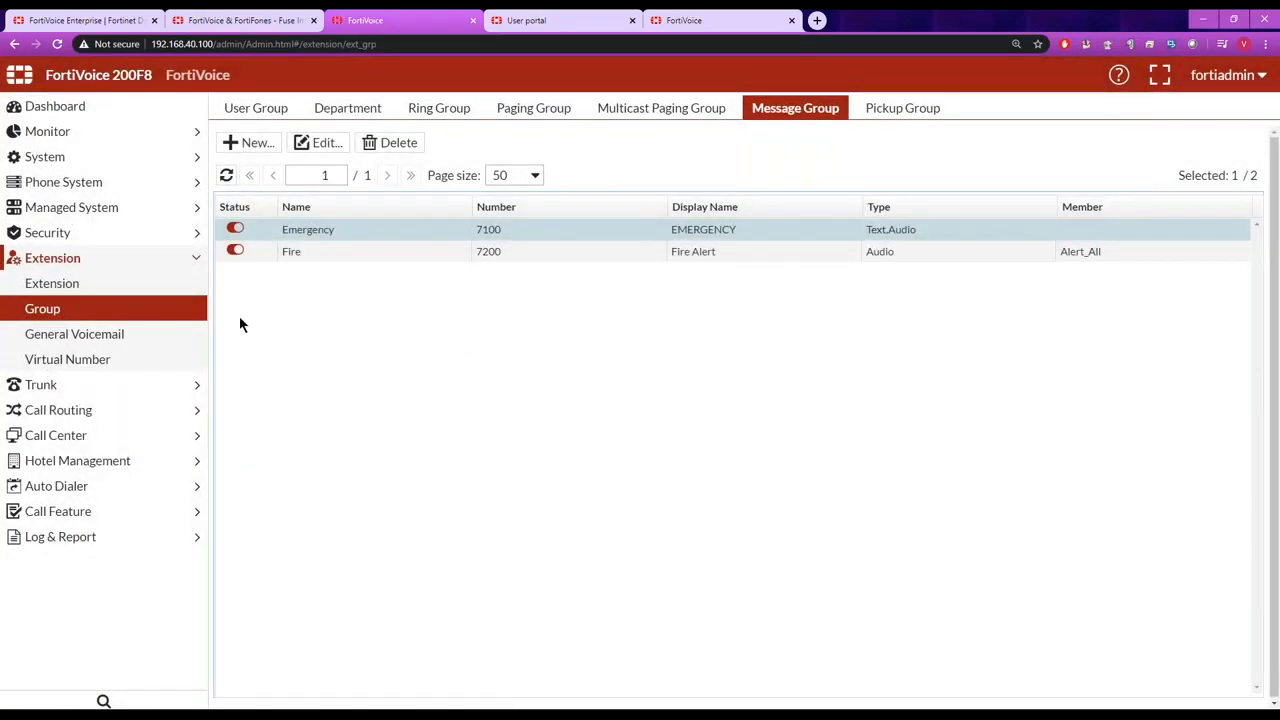
Open the phone system's schedule profiles and examine the weekday hours and holidays of business_hour, closing it without saving.
{"action": "left_click", "coordinate": [67, 183]}
{"action": "left_click", "coordinate": [49, 284]}
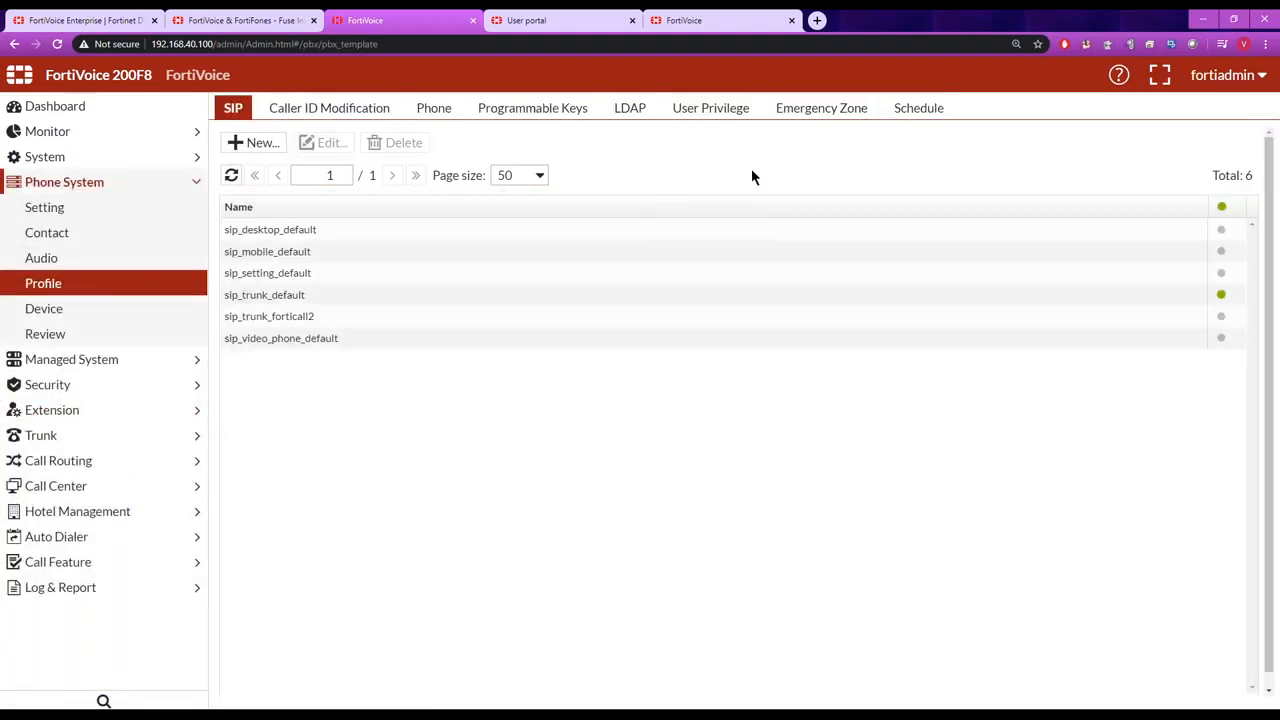
{"action": "left_click", "coordinate": [921, 108]}
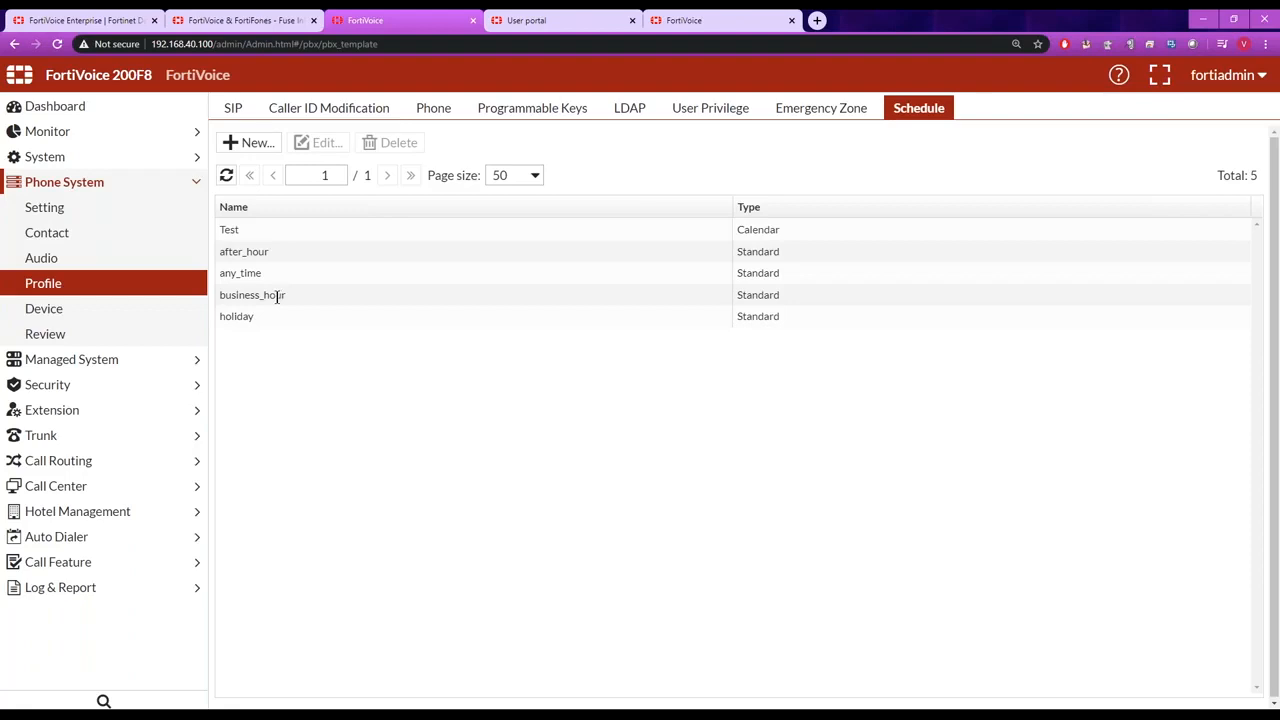
{"action": "double_click", "coordinate": [277, 295]}
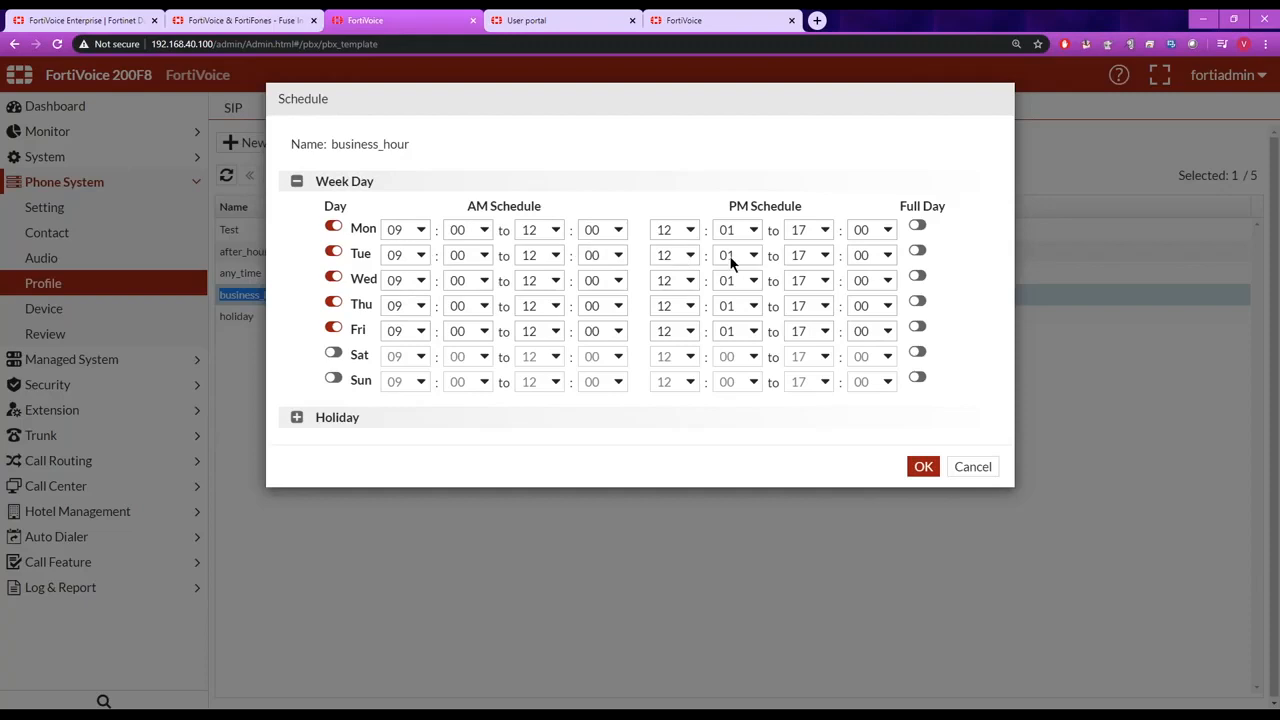
{"action": "left_click", "coordinate": [296, 418]}
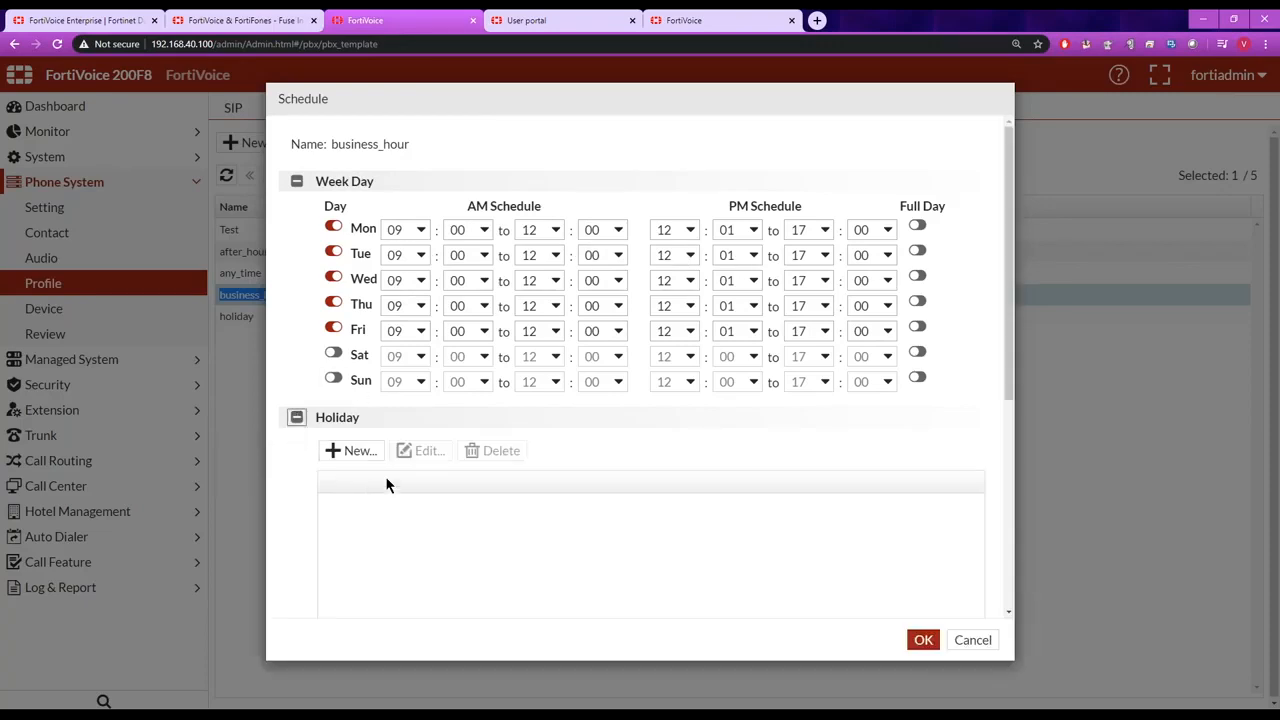
{"action": "left_click", "coordinate": [973, 641]}
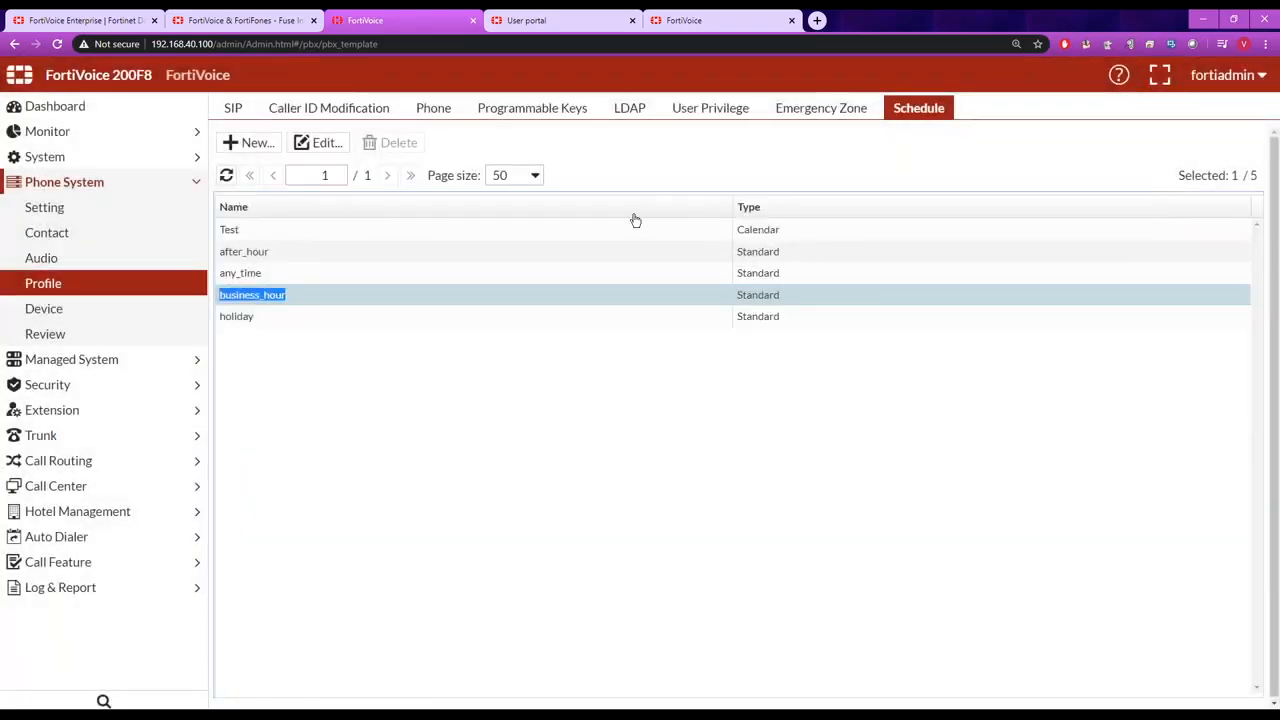
Examine the new event form and recurrence frequency options of the Test calendar schedule, closing everything without creating an event.
{"action": "double_click", "coordinate": [260, 230]}
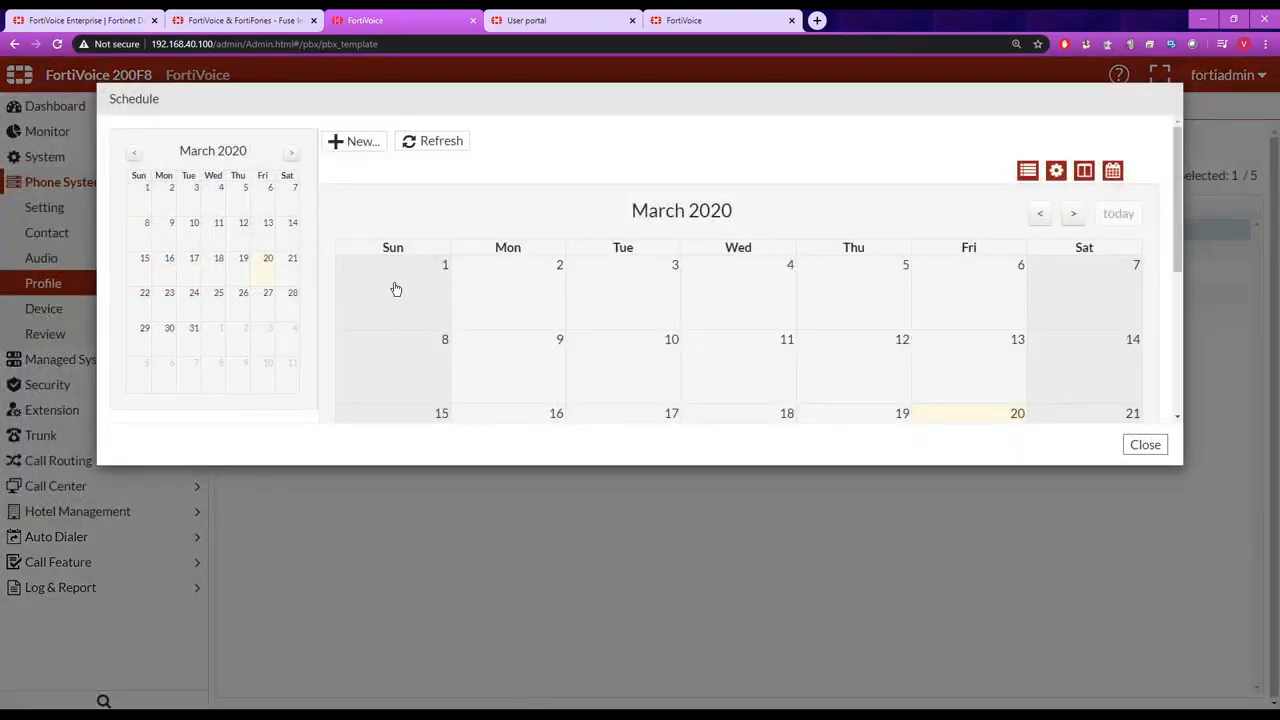
{"action": "left_click", "coordinate": [352, 146]}
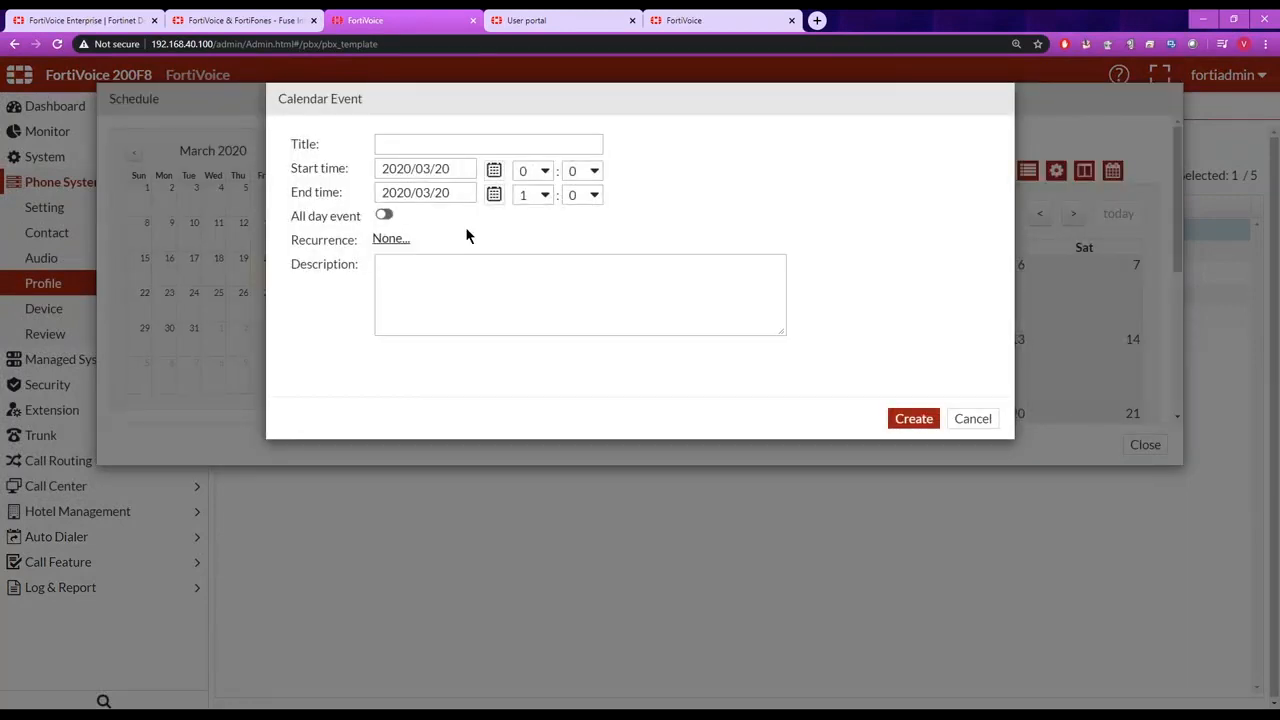
{"action": "left_click", "coordinate": [392, 240]}
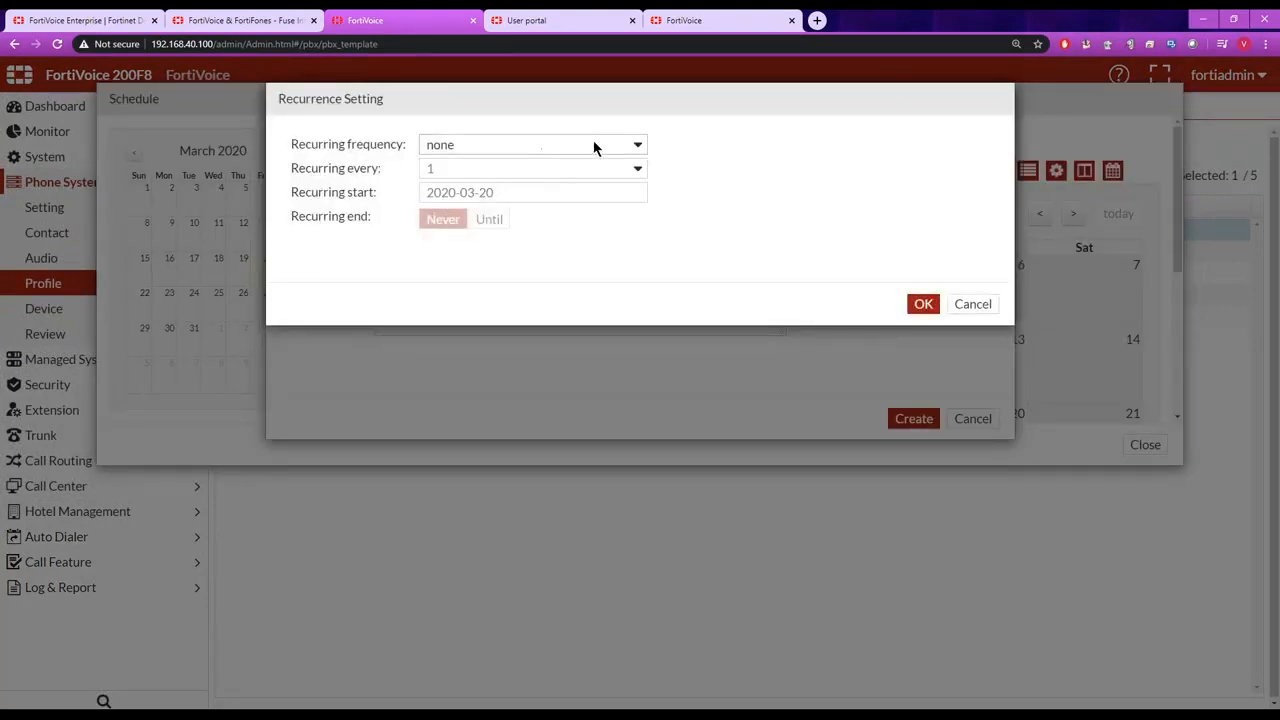
{"action": "left_click", "coordinate": [638, 145]}
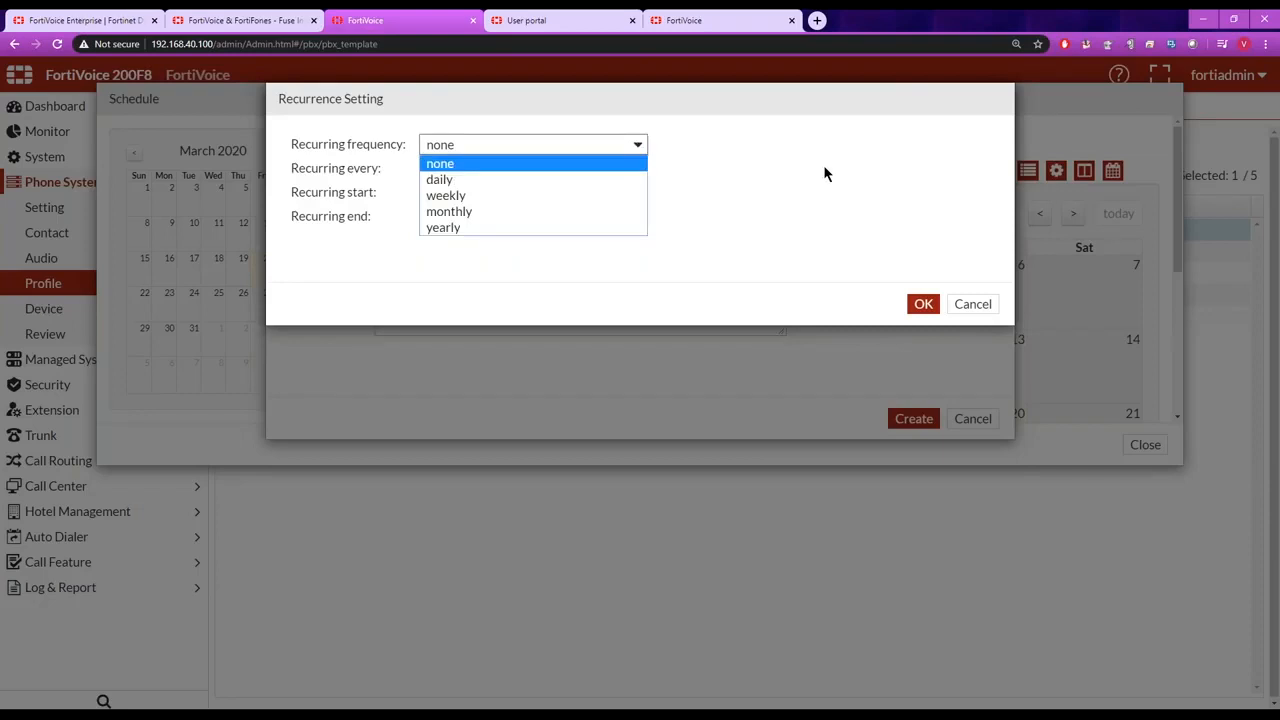
{"action": "left_click", "coordinate": [972, 305]}
{"action": "left_click", "coordinate": [972, 305]}
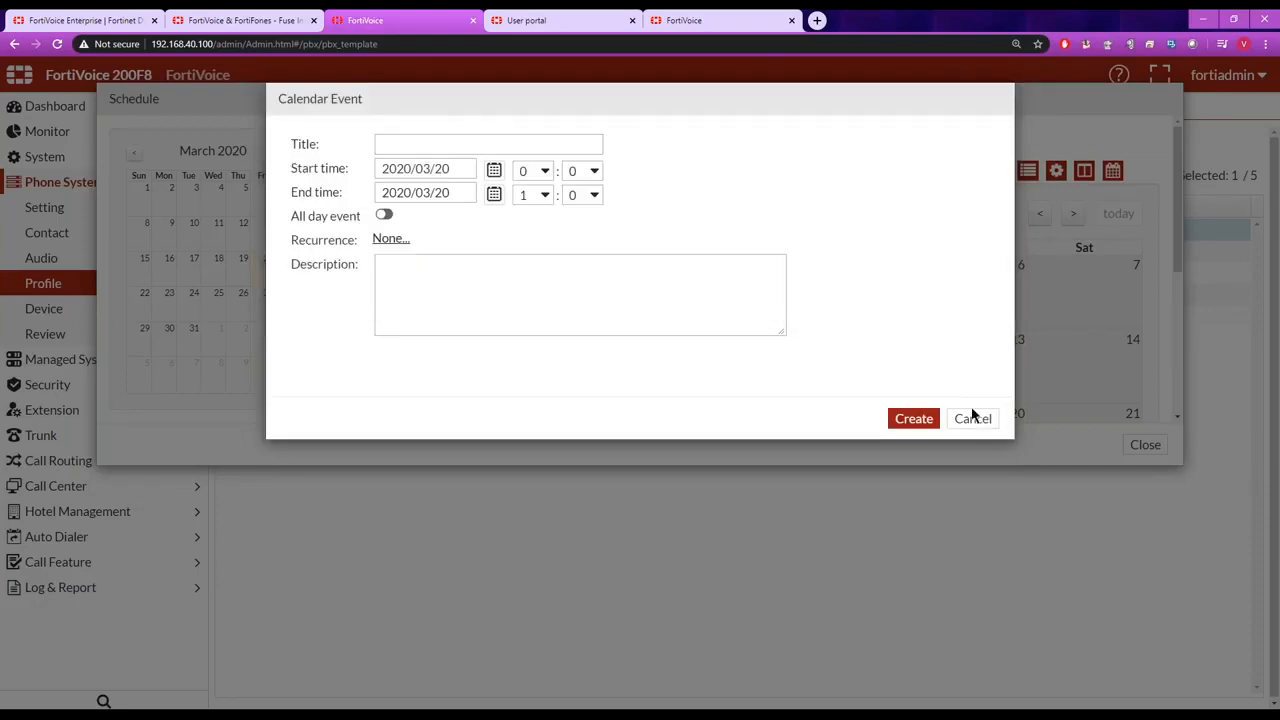
{"action": "left_click", "coordinate": [973, 418]}
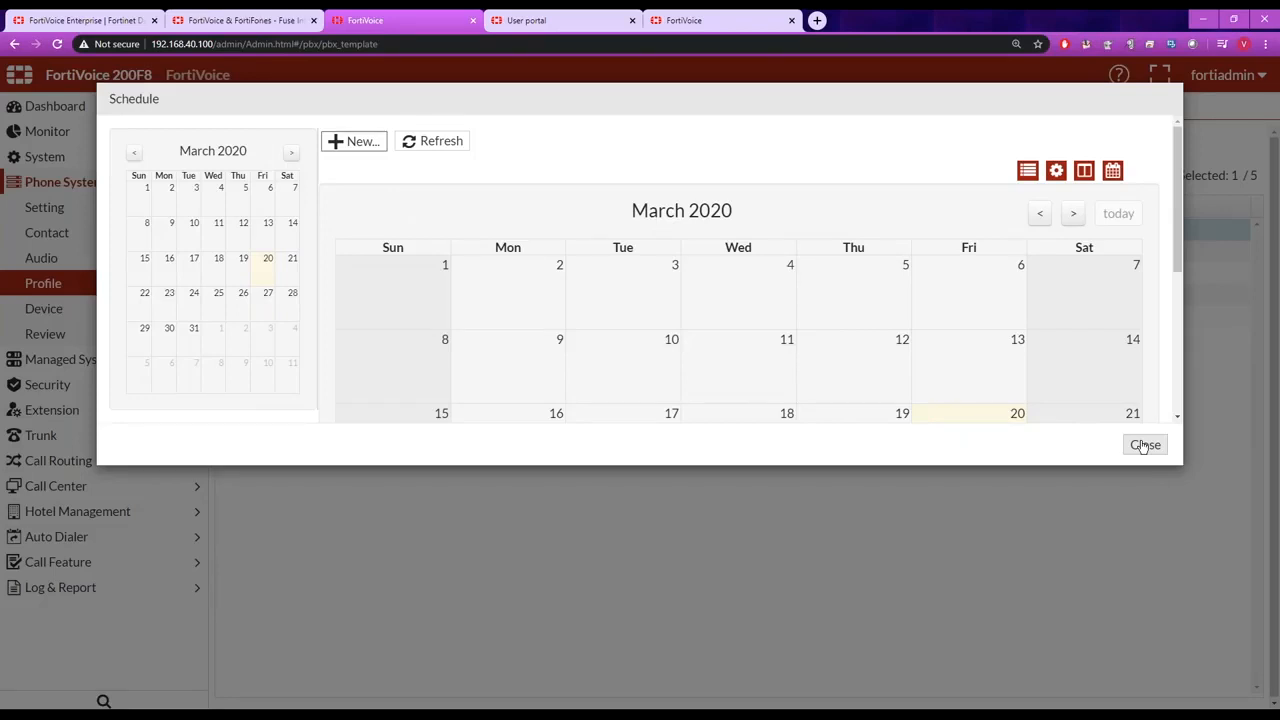
{"action": "left_click", "coordinate": [1144, 446]}
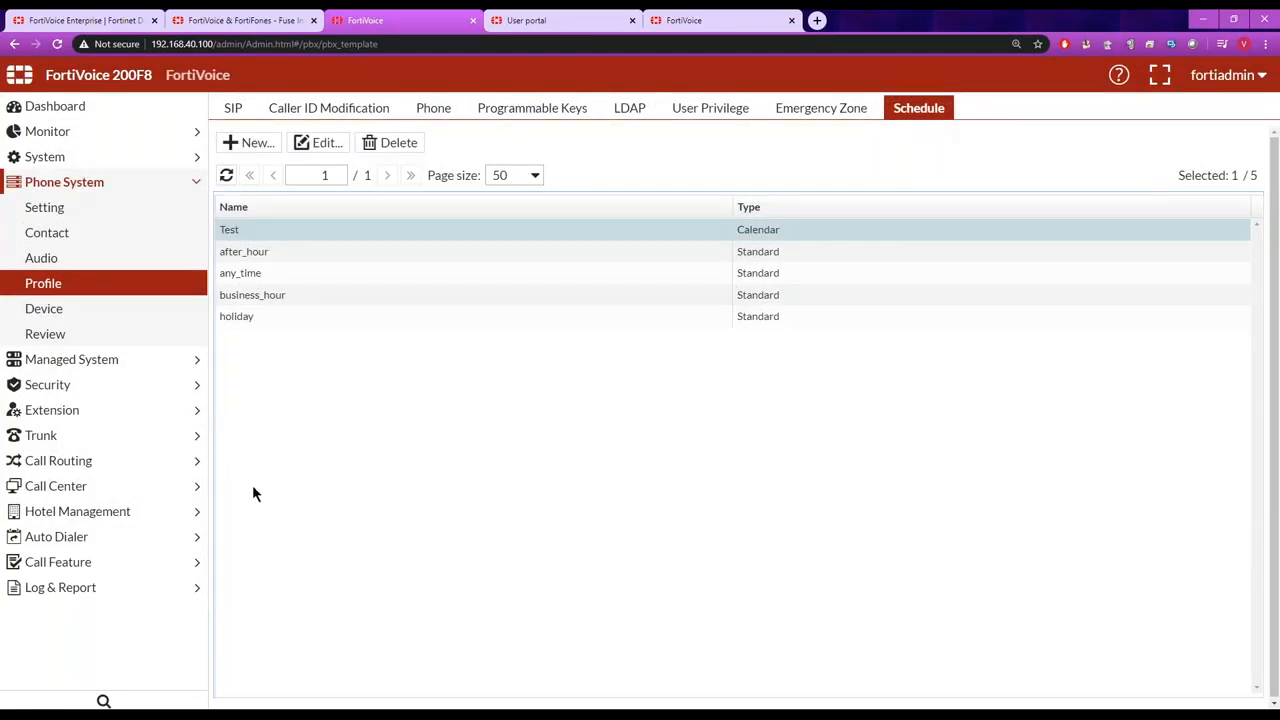
Show the IP extensions and examine the available bulk actions and each extension's status.
{"action": "left_click", "coordinate": [197, 411]}
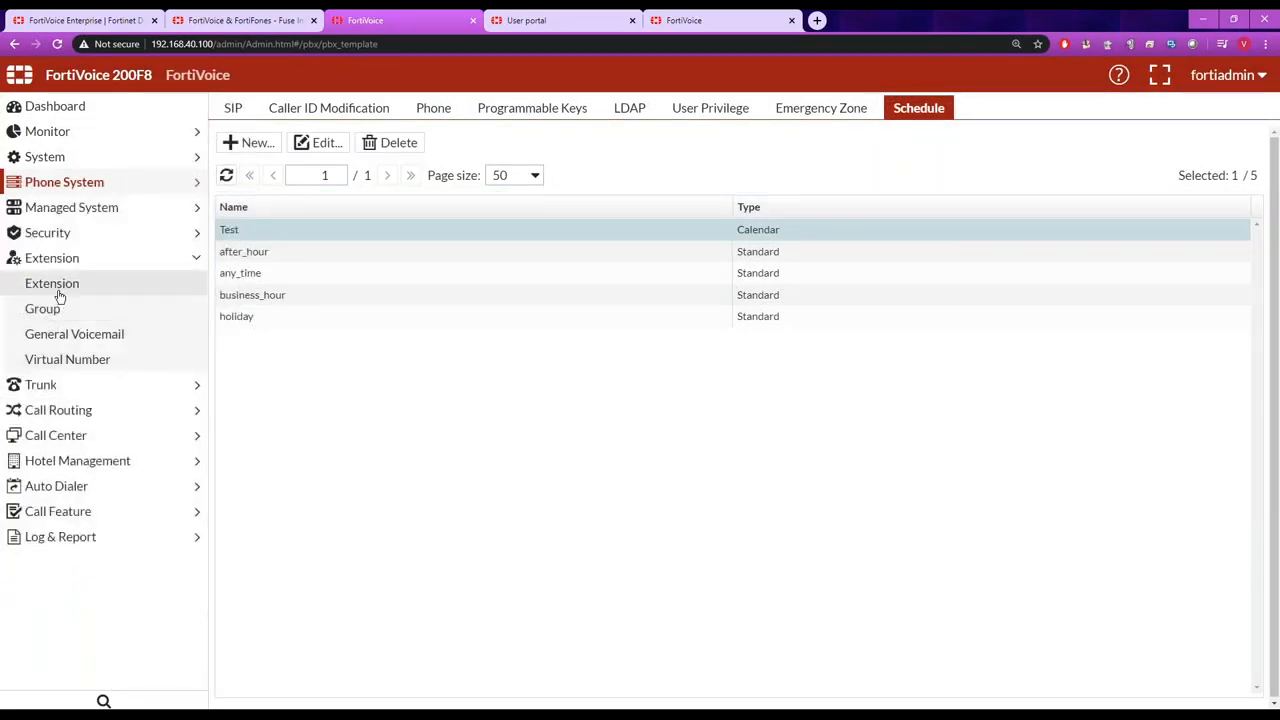
{"action": "left_click", "coordinate": [57, 288]}
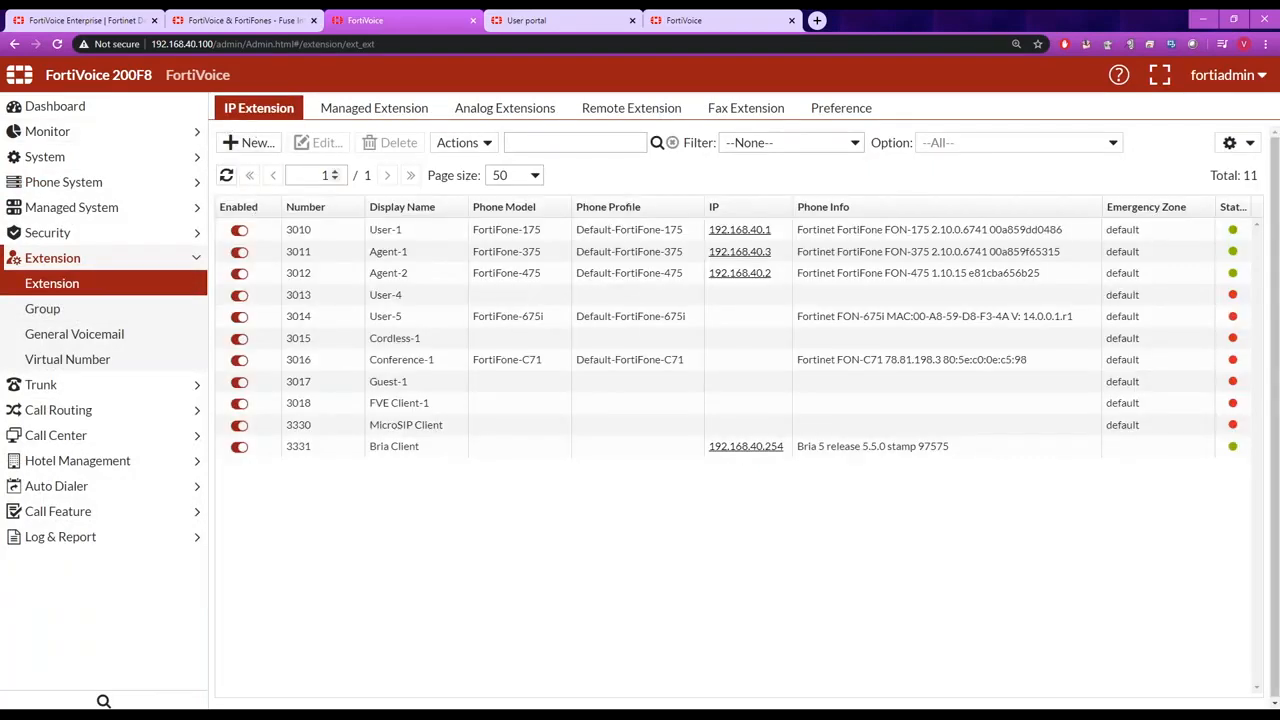
{"action": "left_click", "coordinate": [487, 145]}
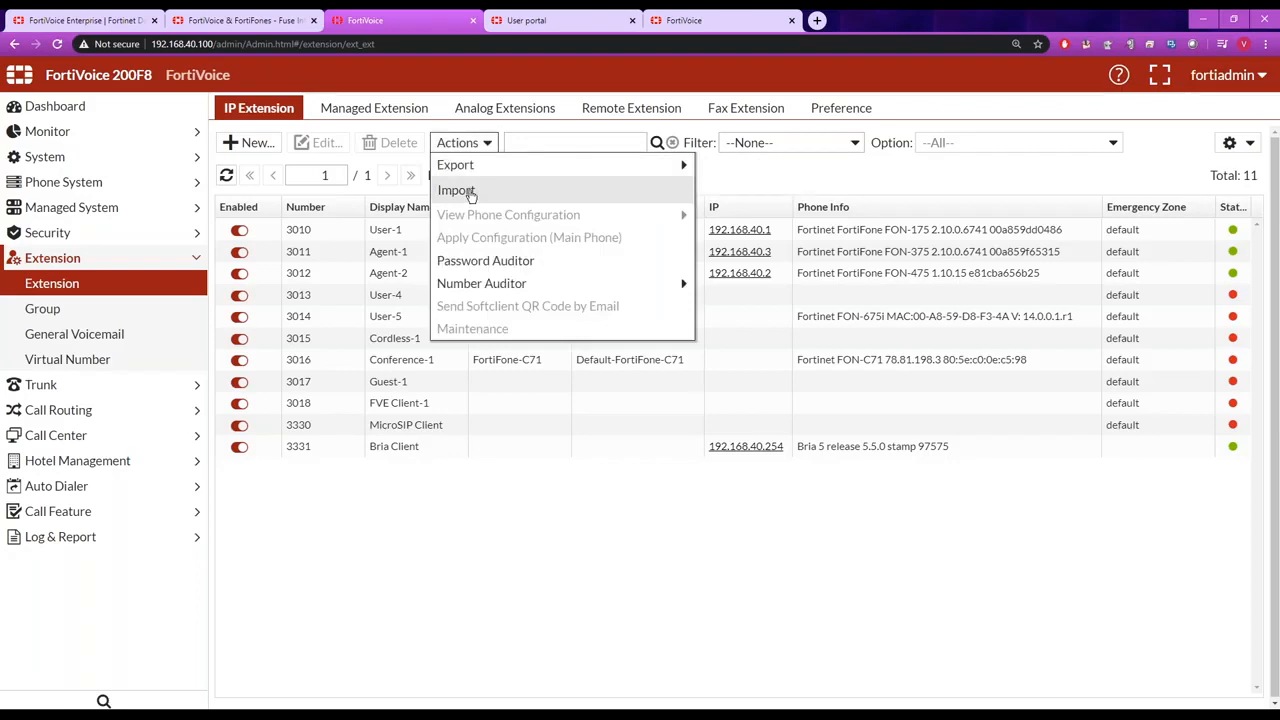
{"action": "left_click", "coordinate": [432, 501]}
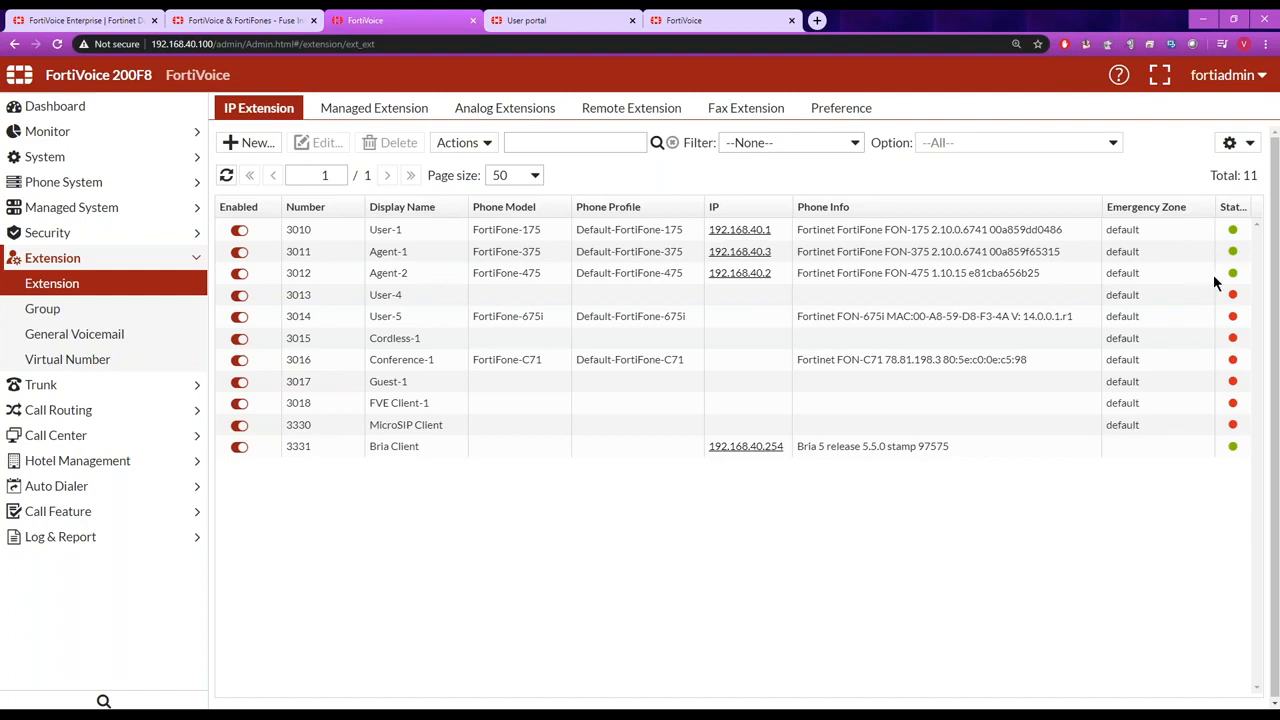
{"action": "mouse_move", "coordinate": [1234, 300]}
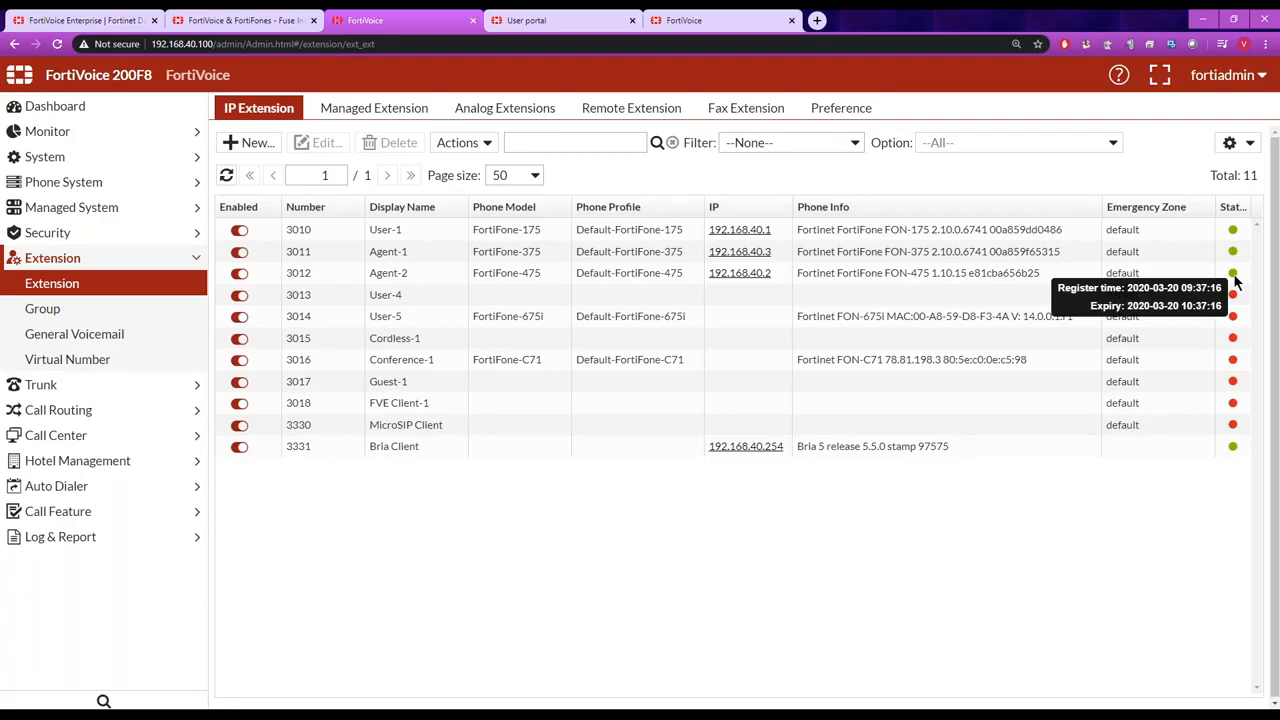
Open the Agent-2 IP extension and examine the desktop phone's model and firmware version.
{"action": "double_click", "coordinate": [300, 274]}
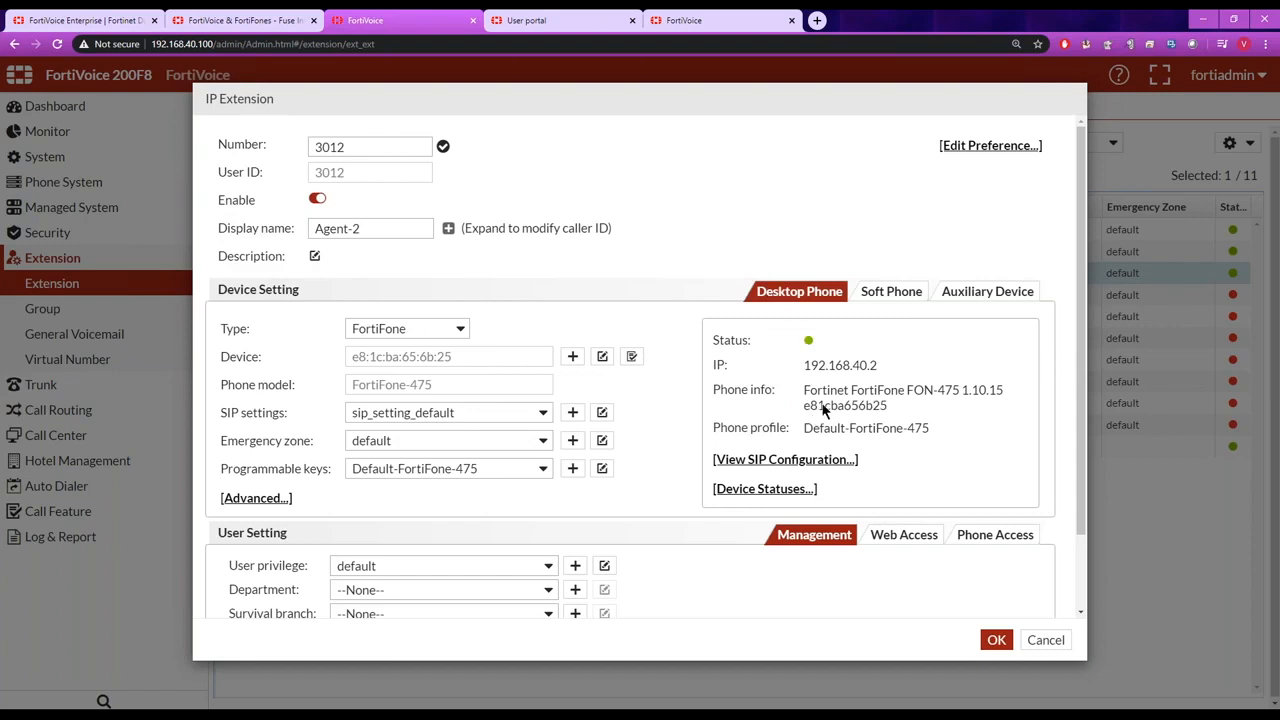
{"action": "left_click_drag", "start_coordinate": [953, 397], "coordinate": [958, 399]}
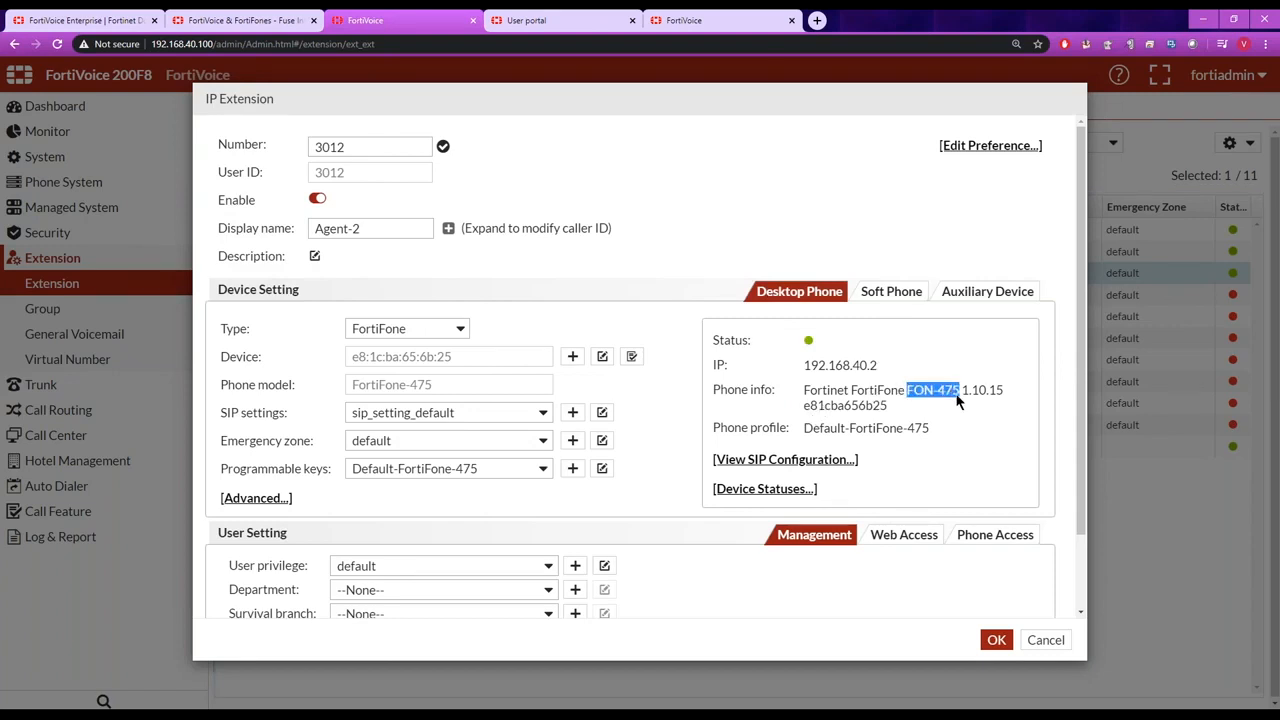
{"action": "left_click_drag", "start_coordinate": [963, 397], "coordinate": [1000, 399]}
Examine the Agent-2 extension's soft phone settings, including its extension number and license allocation.
{"action": "left_click", "coordinate": [887, 294]}
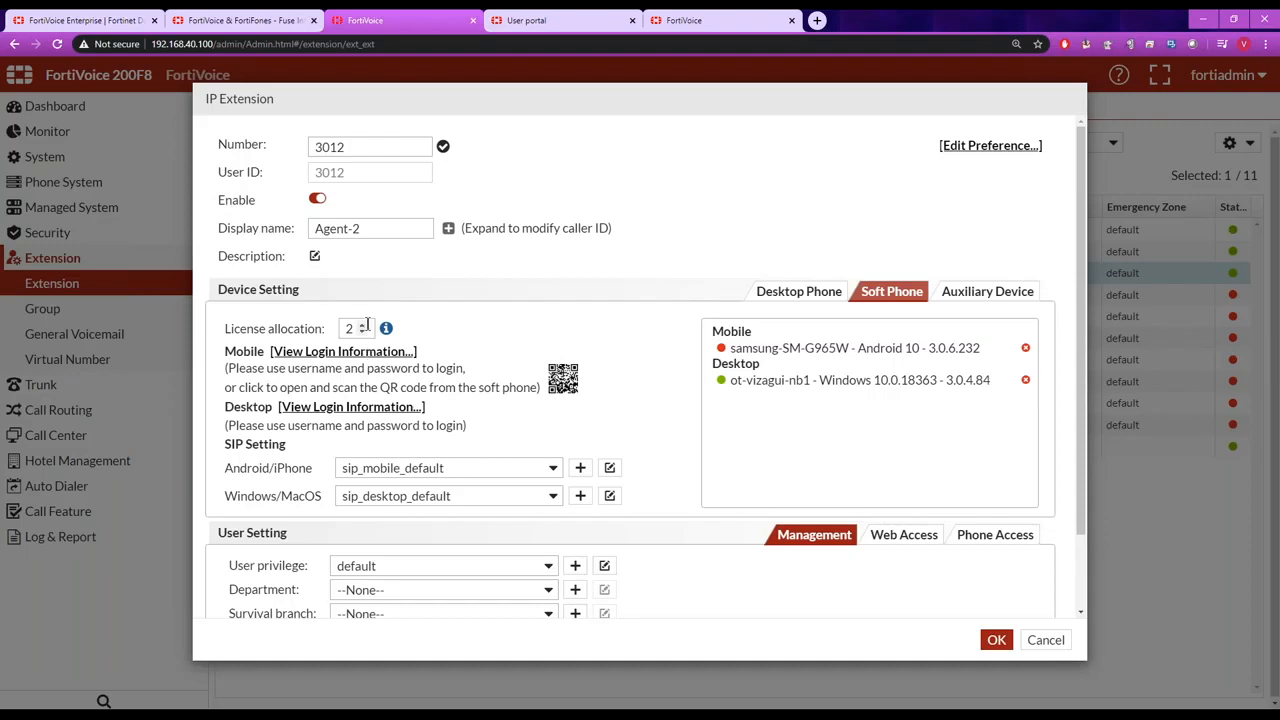
{"action": "left_click_drag", "start_coordinate": [351, 144], "coordinate": [304, 148]}
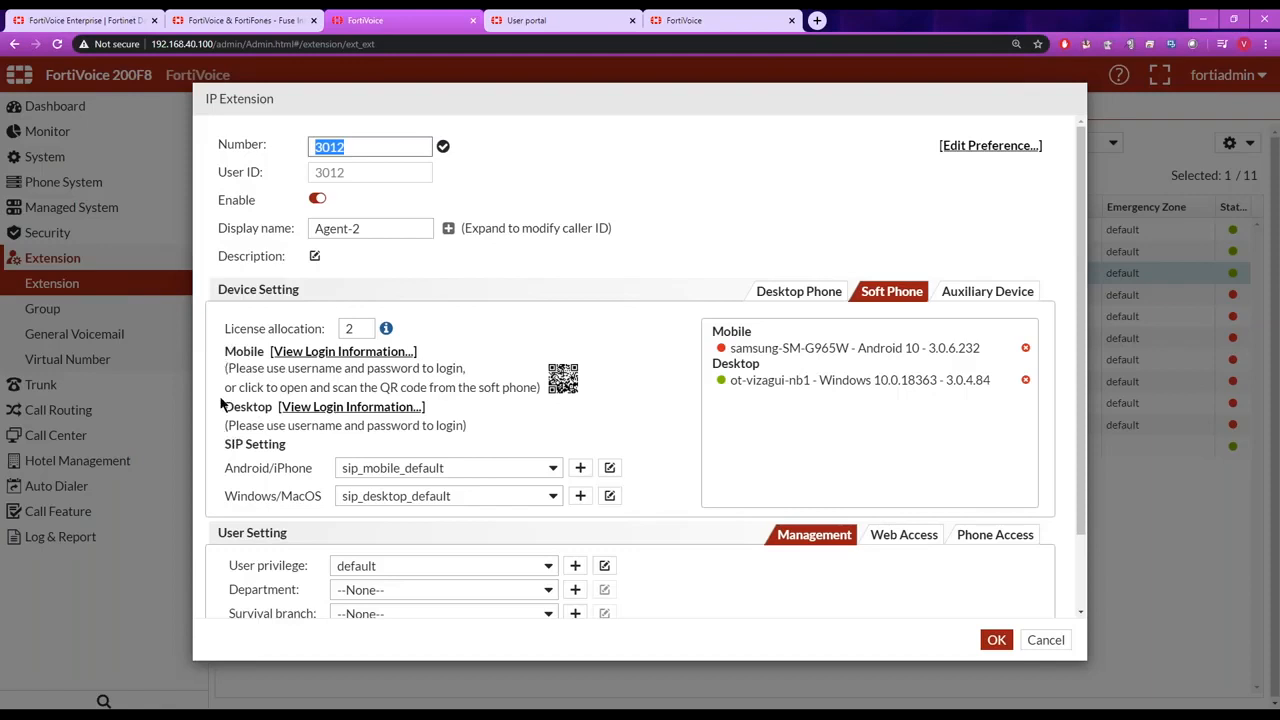
{"action": "left_click", "coordinate": [362, 333]}
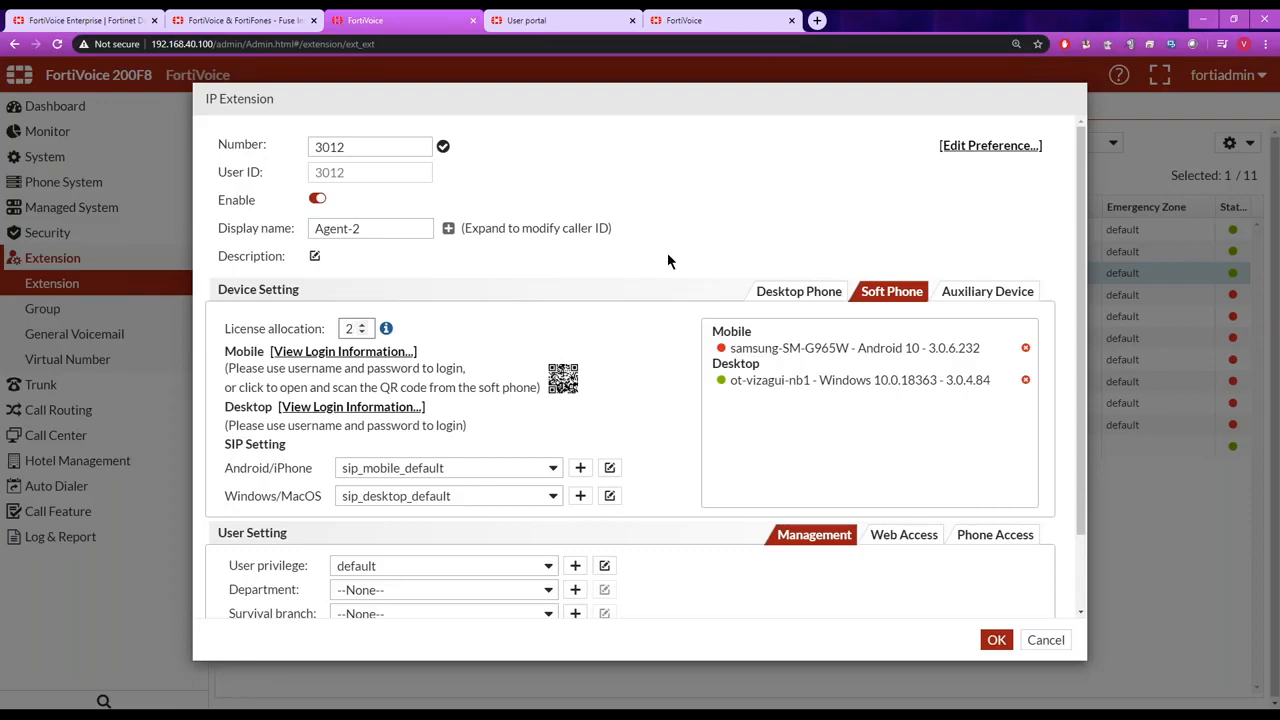
Switch to the user portal, open the user preferences and display the softclient login QR code.
{"action": "left_click", "coordinate": [580, 22]}
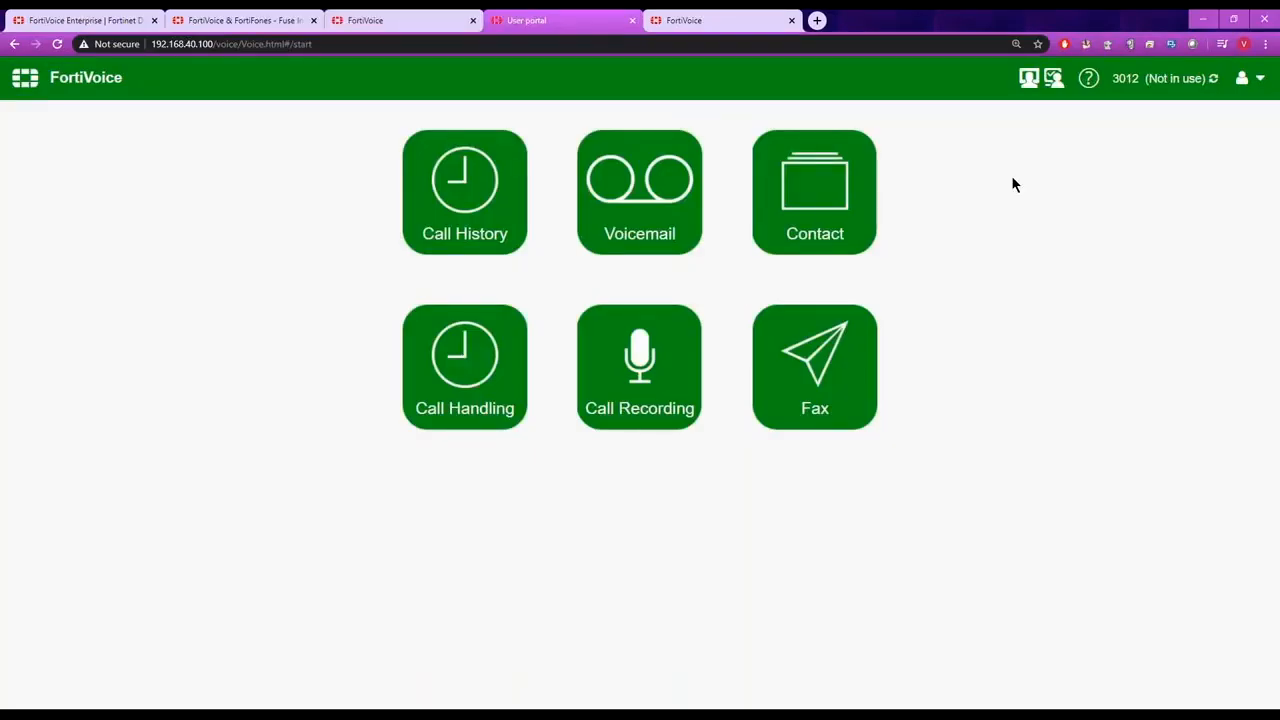
{"action": "left_click", "coordinate": [1258, 80]}
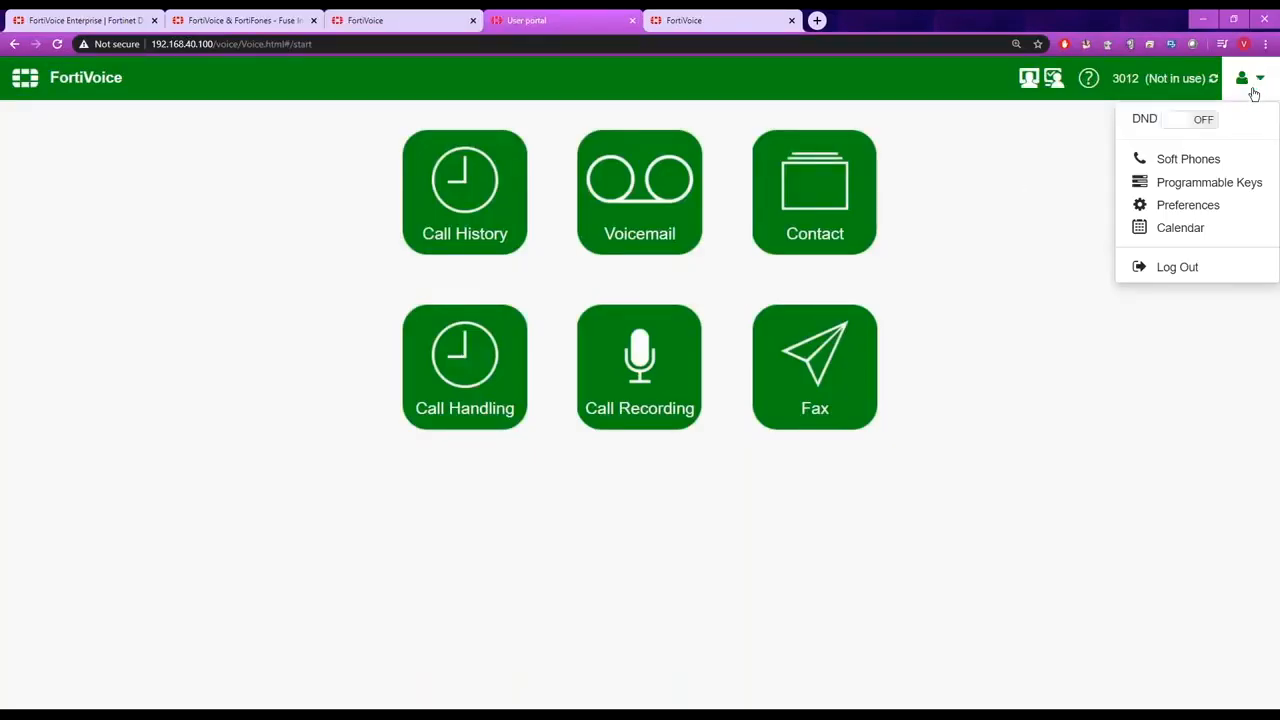
{"action": "left_click", "coordinate": [1197, 206]}
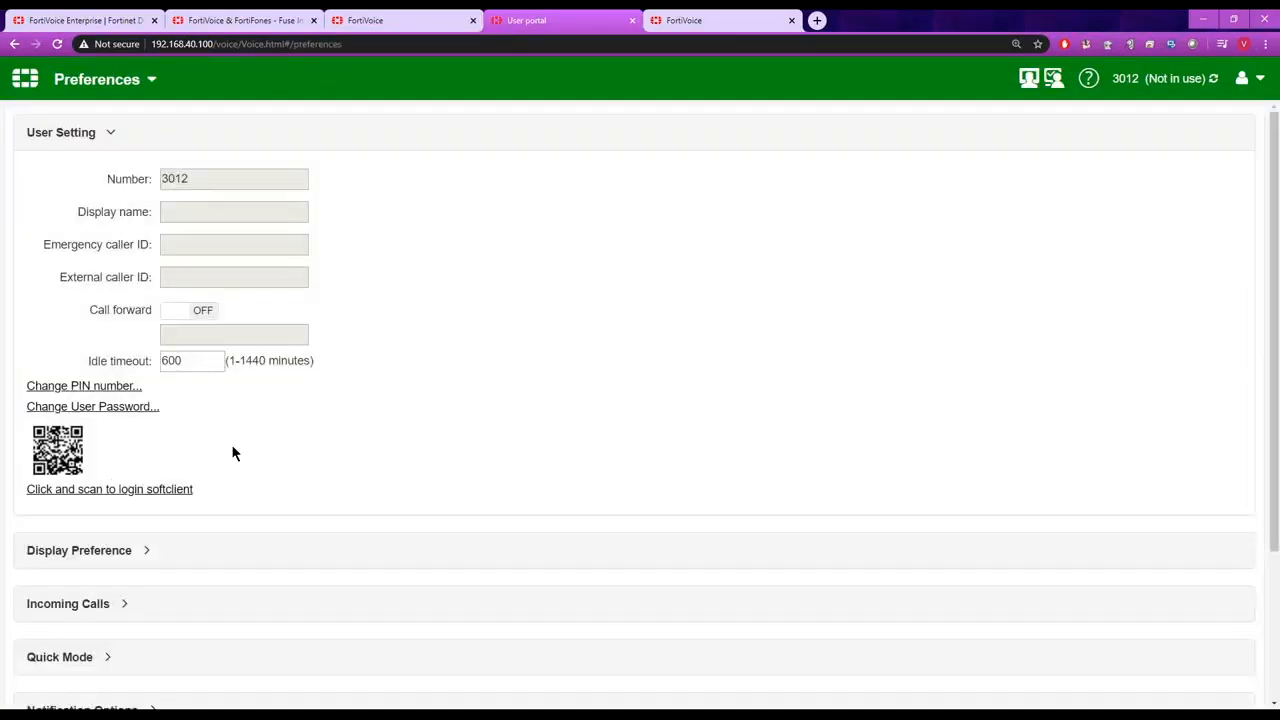
{"action": "left_click", "coordinate": [92, 490]}
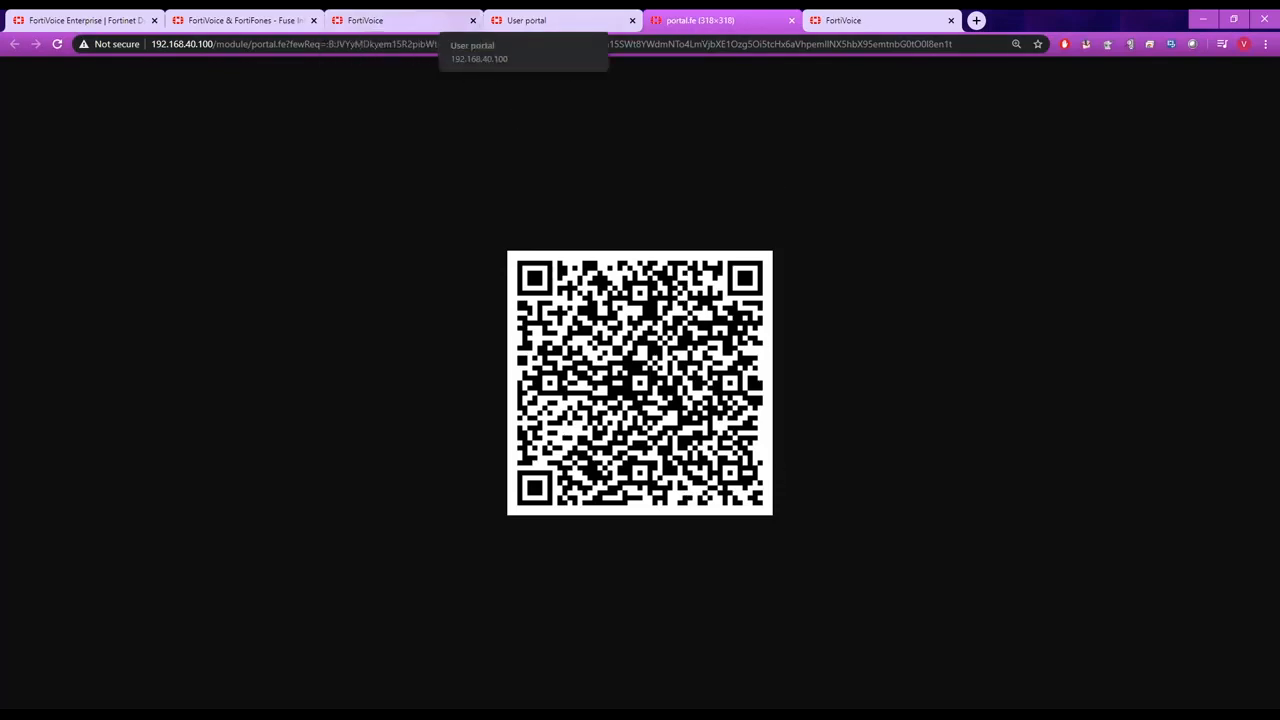
Close the QR code page, return to the Agent-2 extension and view the desktop soft phone's login information.
{"action": "left_click", "coordinate": [791, 20]}
{"action": "left_click", "coordinate": [418, 25]}
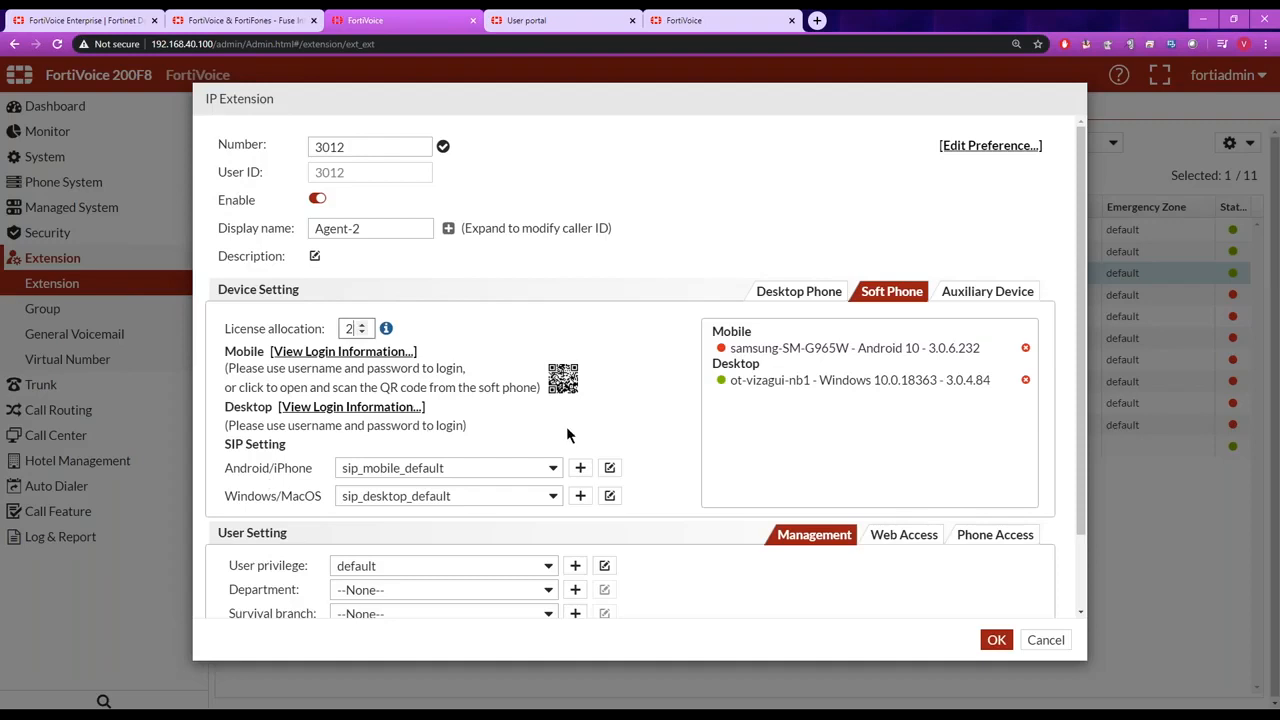
{"action": "left_click", "coordinate": [357, 407]}
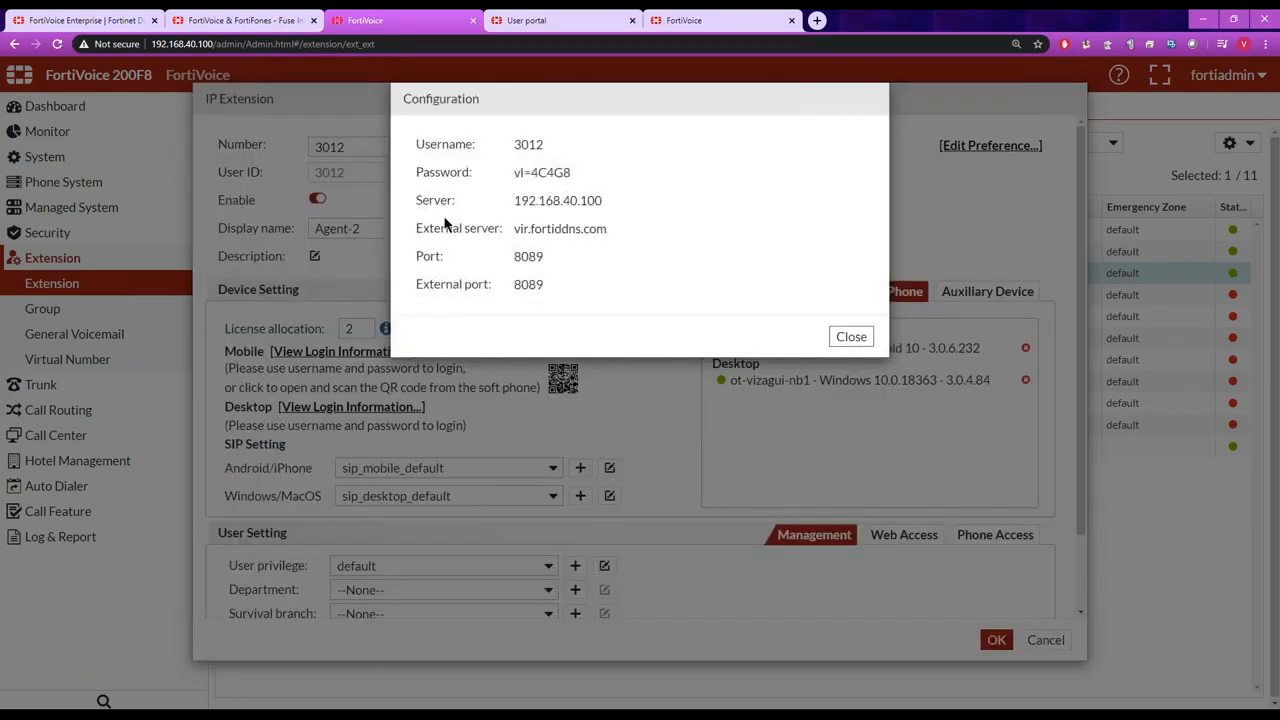
{"action": "left_click", "coordinate": [852, 337]}
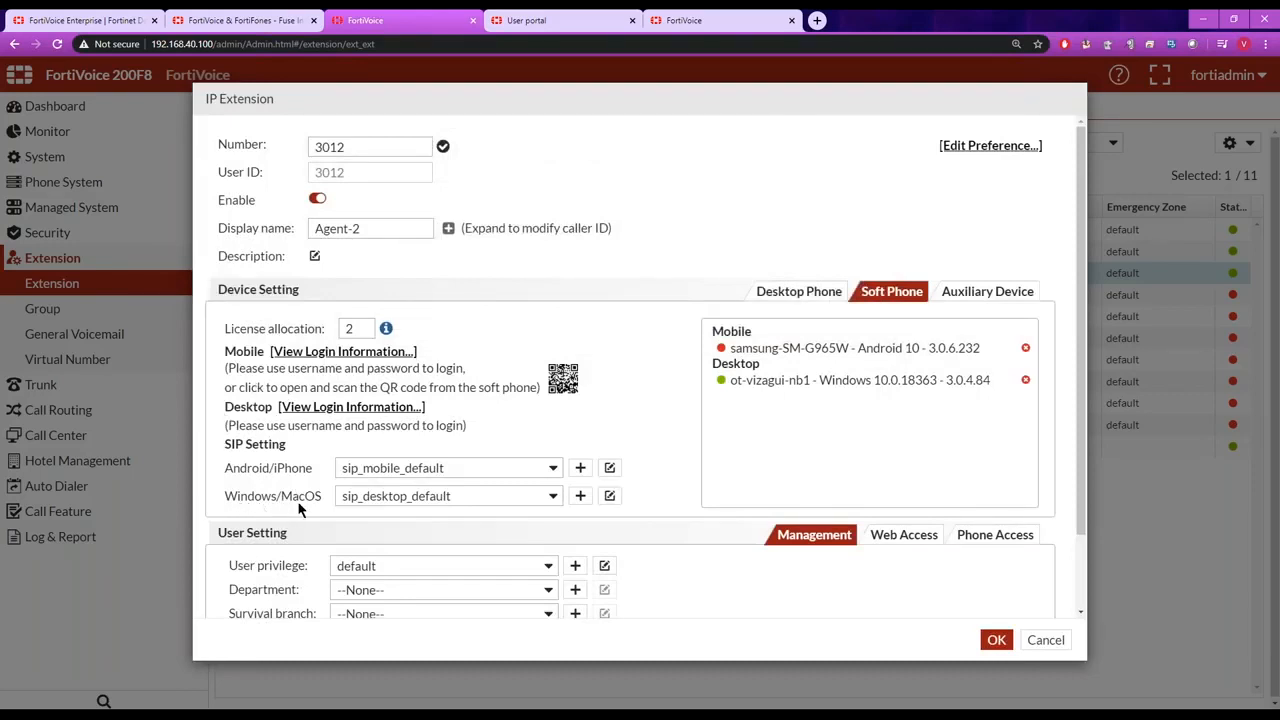
Switch to the FortiFone desktop soft phone, dismiss its connection error and move its window over the extension settings.
{"action": "left_click", "coordinate": [177, 702]}
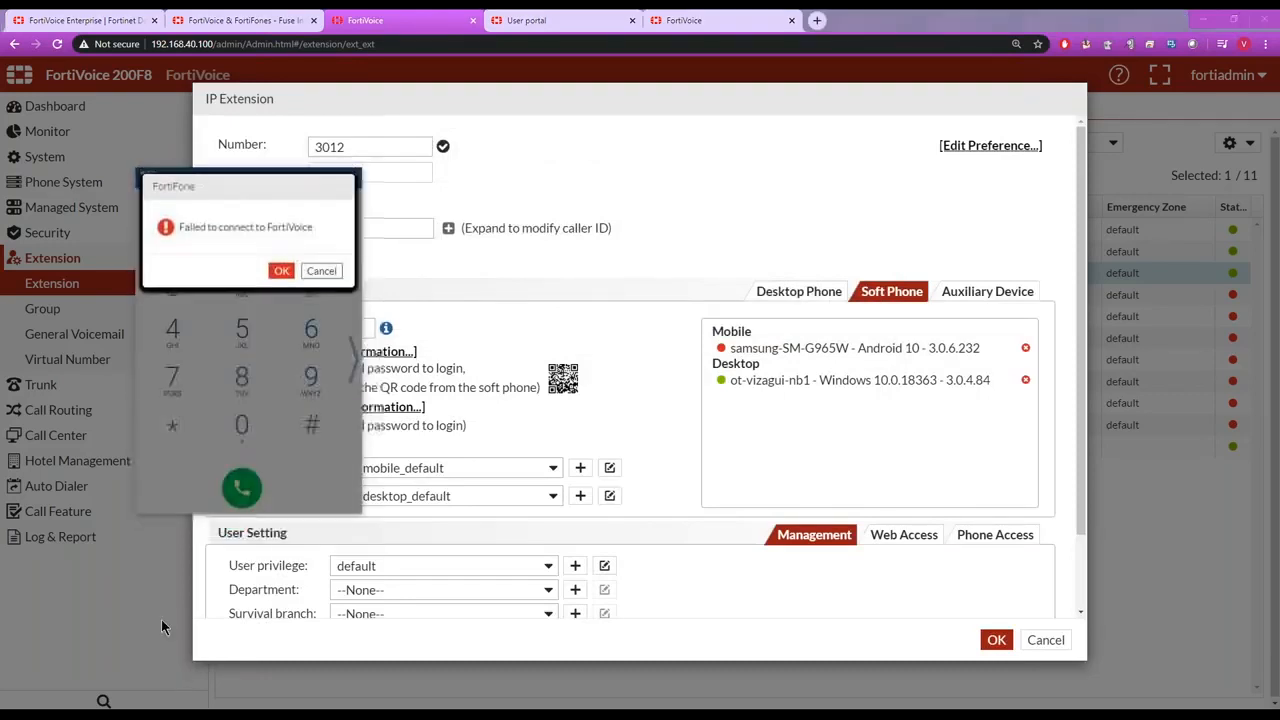
{"action": "left_click", "coordinate": [286, 277]}
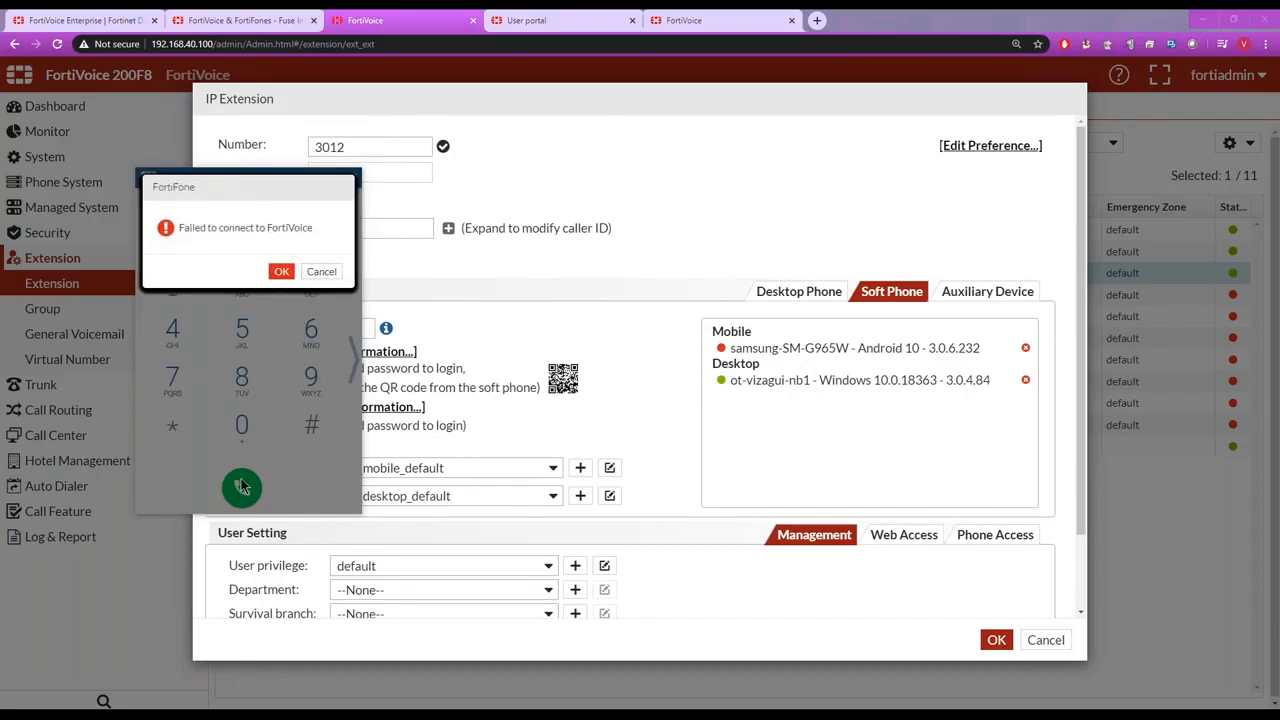
{"action": "right_click", "coordinate": [170, 705]}
{"action": "left_click", "coordinate": [175, 694]}
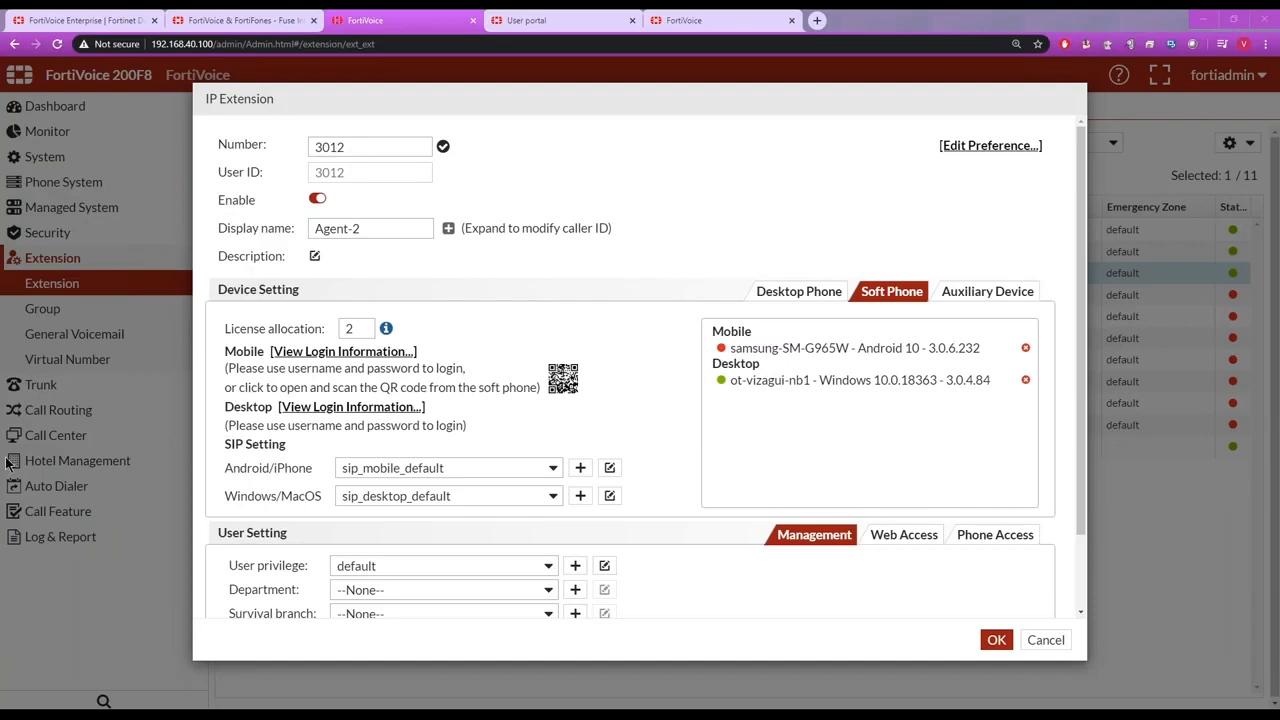
{"action": "left_click_drag", "start_coordinate": [250, 22], "coordinate": [299, 208]}
View the soft phone's account information, including the server details and softclient QR code.
{"action": "left_click", "coordinate": [409, 229]}
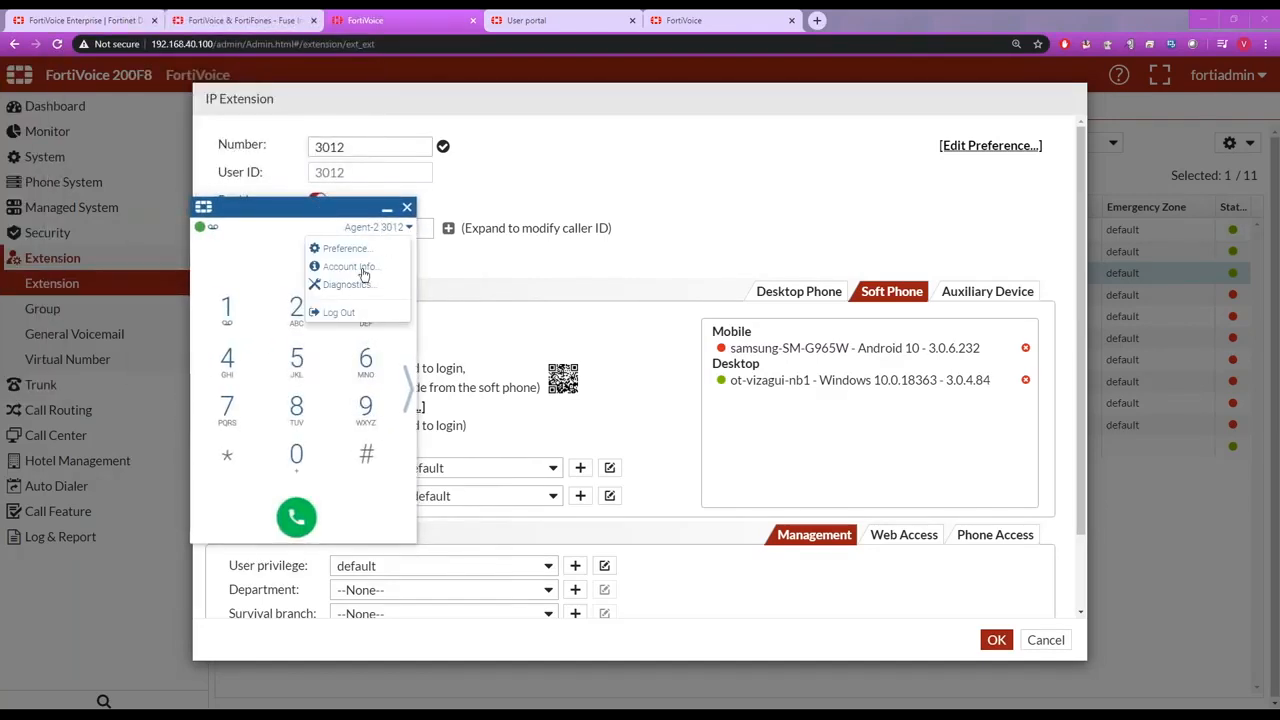
{"action": "left_click", "coordinate": [364, 276]}
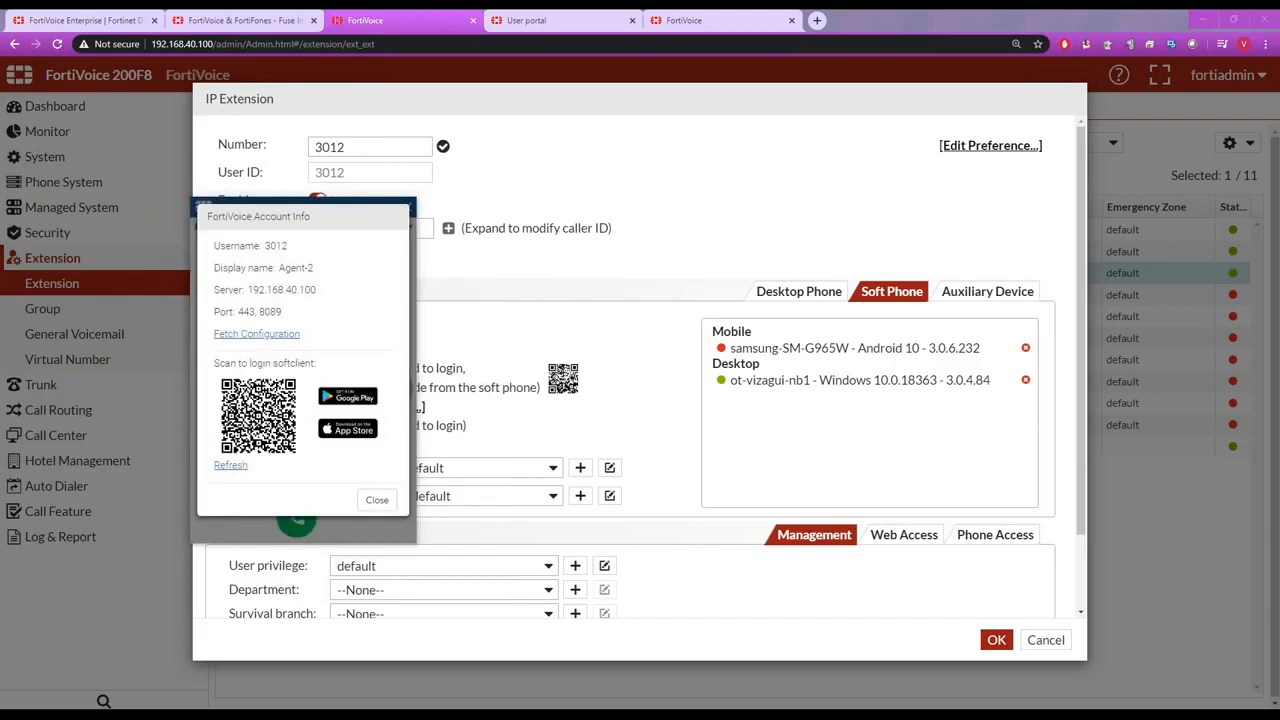
{"action": "left_click", "coordinate": [377, 500]}
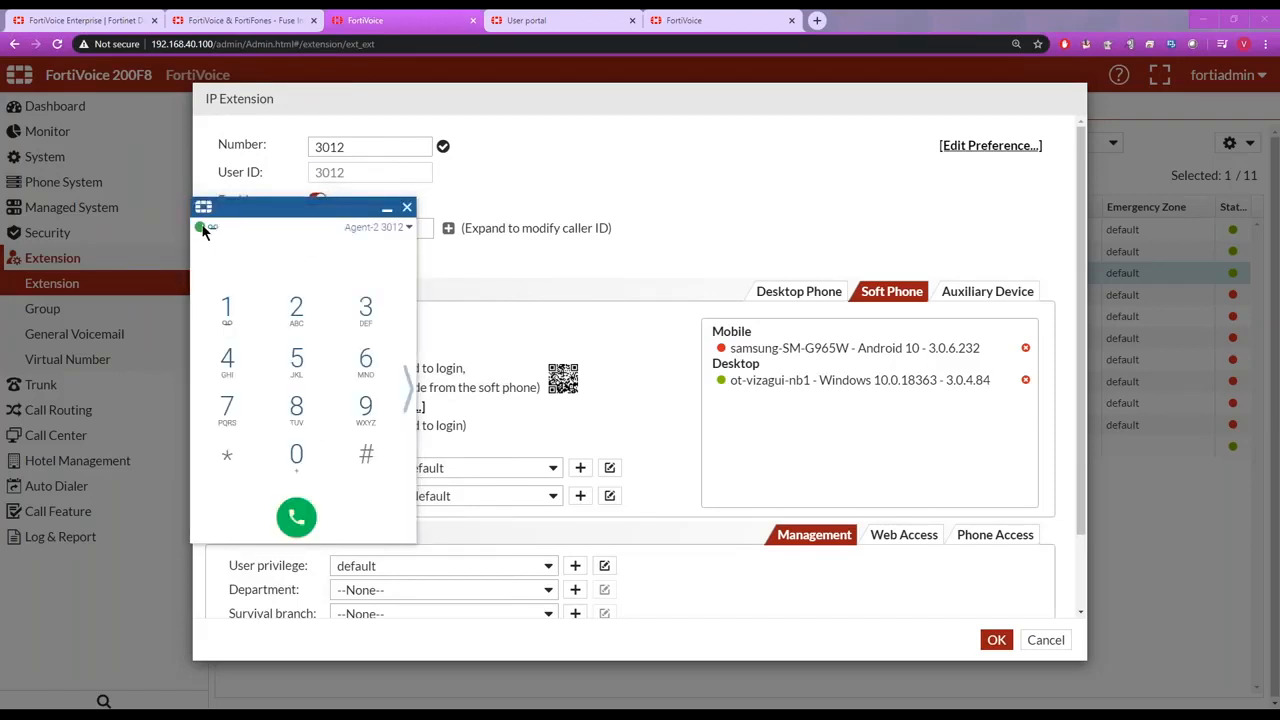
Examine the do not disturb and call forward options in the soft phone's user preferences without saving changes.
{"action": "mouse_move", "coordinate": [203, 230]}
{"action": "left_click", "coordinate": [410, 230]}
{"action": "left_click", "coordinate": [358, 256]}
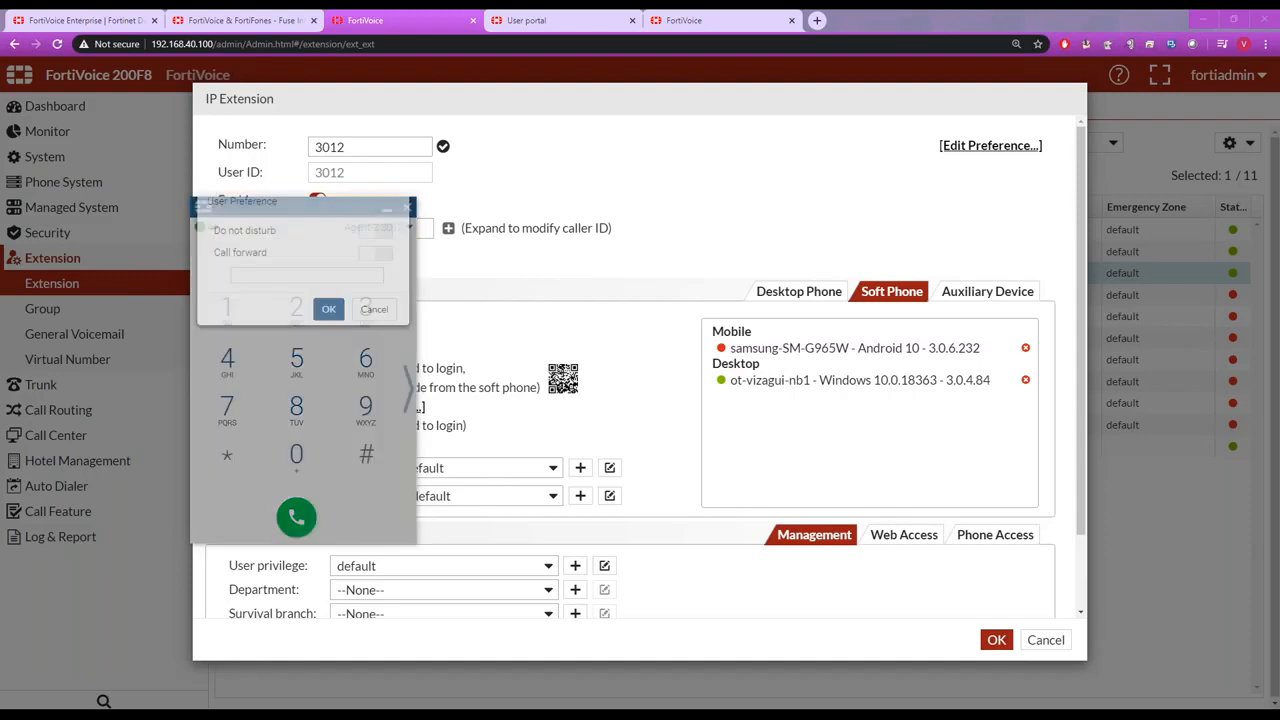
{"action": "left_click", "coordinate": [372, 249]}
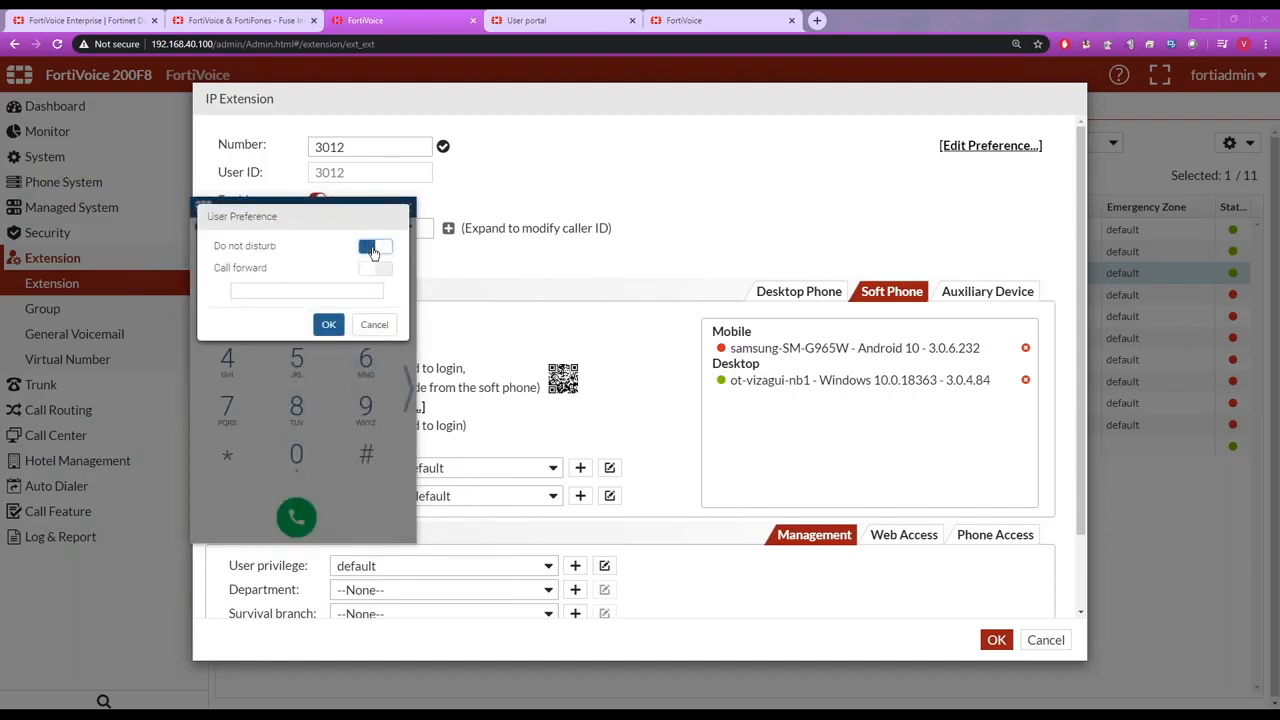
{"action": "left_click", "coordinate": [372, 250]}
{"action": "left_click", "coordinate": [372, 270]}
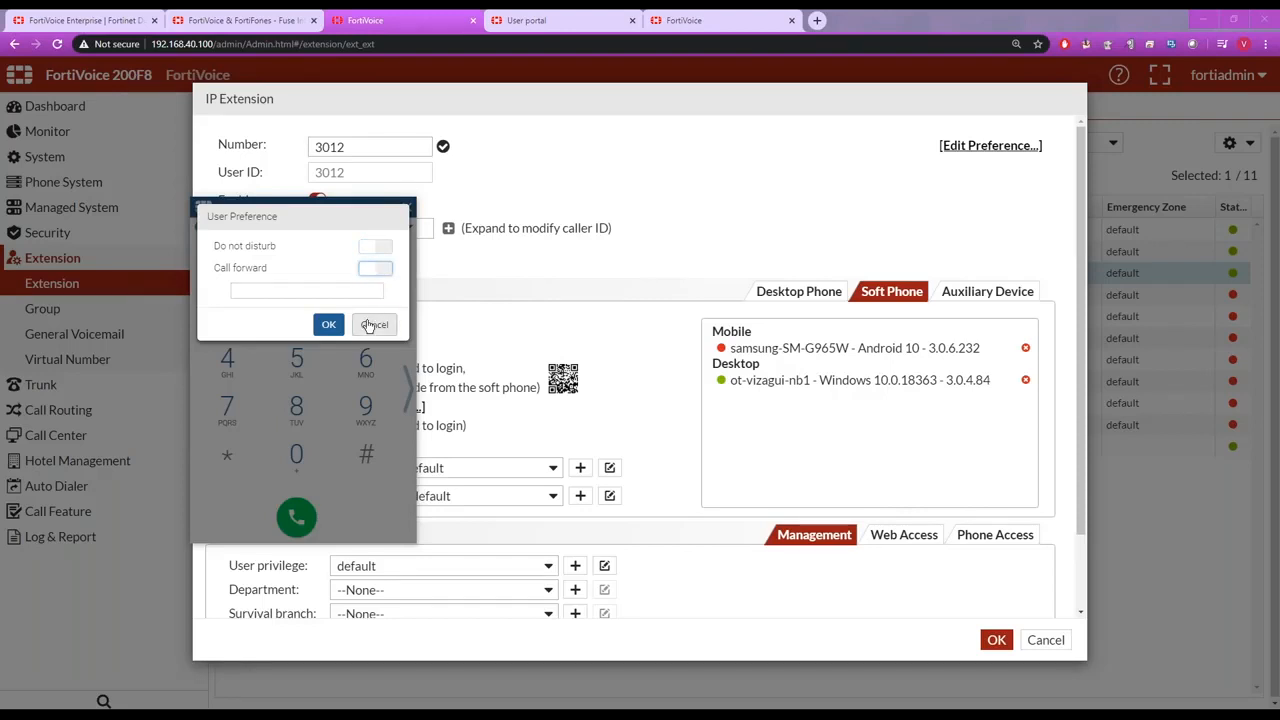
{"action": "left_click", "coordinate": [374, 324]}
Expand the soft phone to view its call history, and browse the Directory and Personal Contact lists.
{"action": "left_click", "coordinate": [410, 388]}
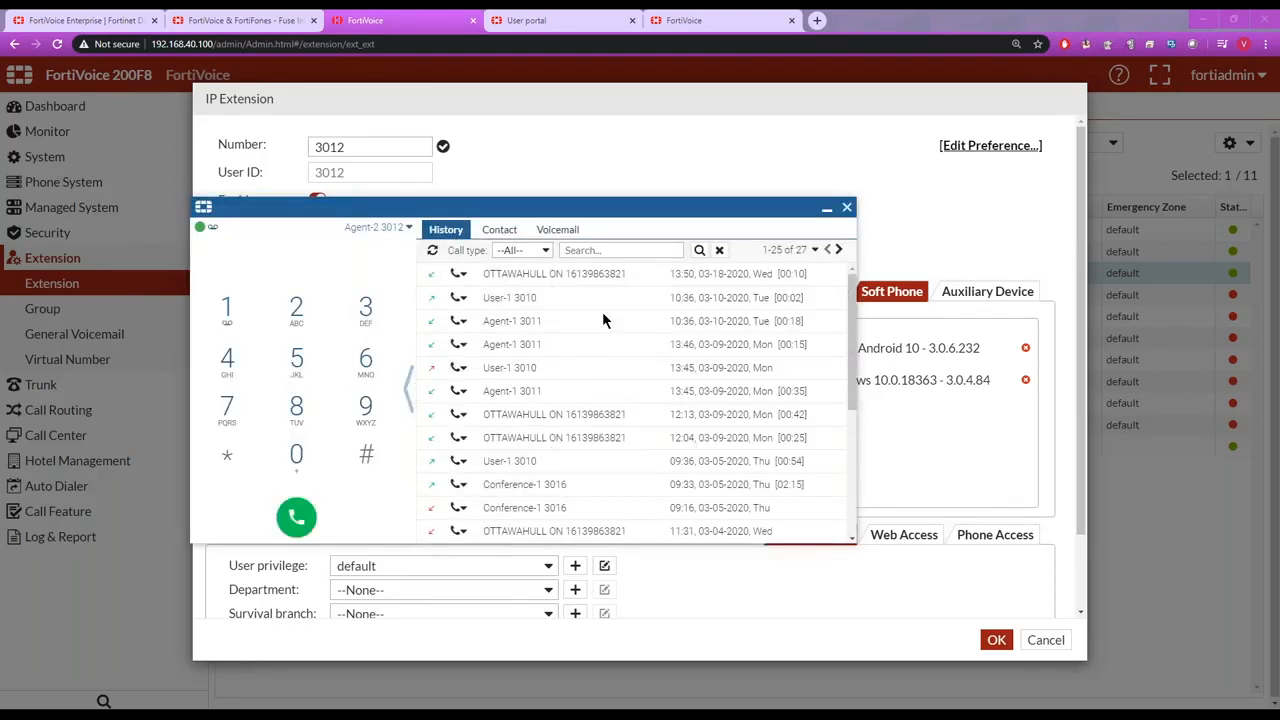
{"action": "left_click", "coordinate": [500, 232]}
{"action": "left_click", "coordinate": [598, 250]}
{"action": "left_click", "coordinate": [584, 292]}
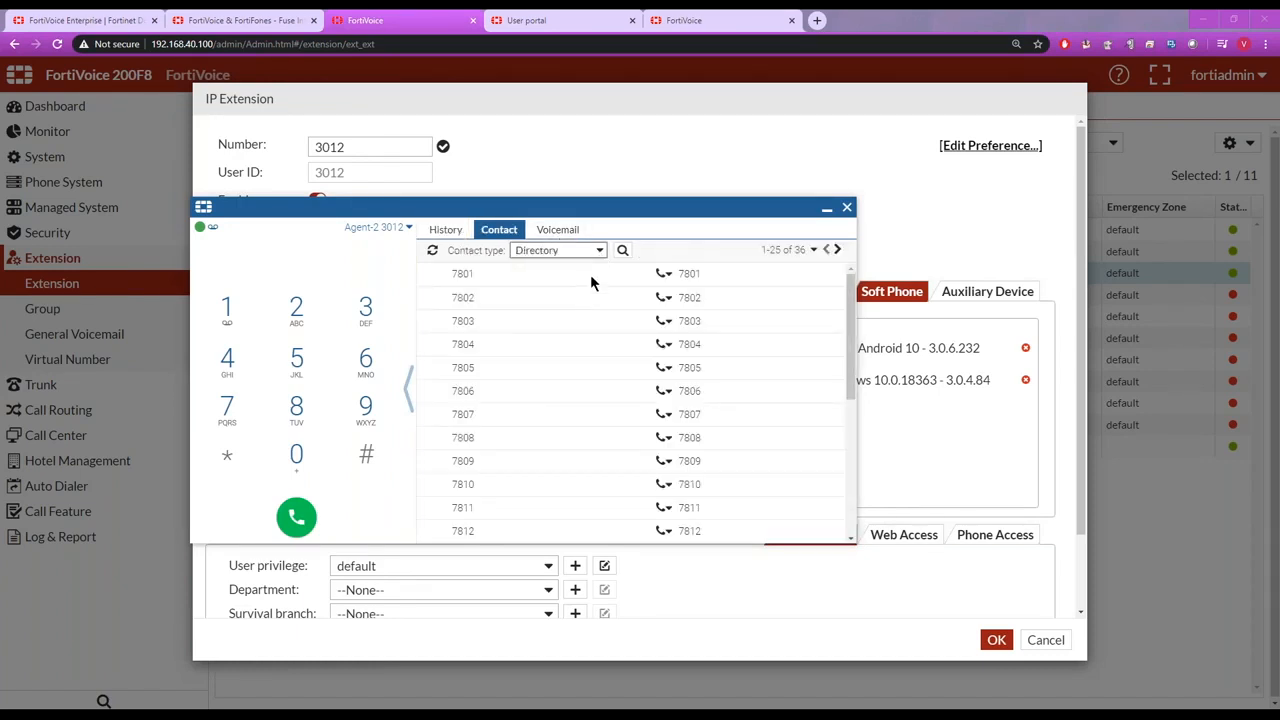
{"action": "left_click", "coordinate": [598, 250]}
{"action": "left_click", "coordinate": [592, 266]}
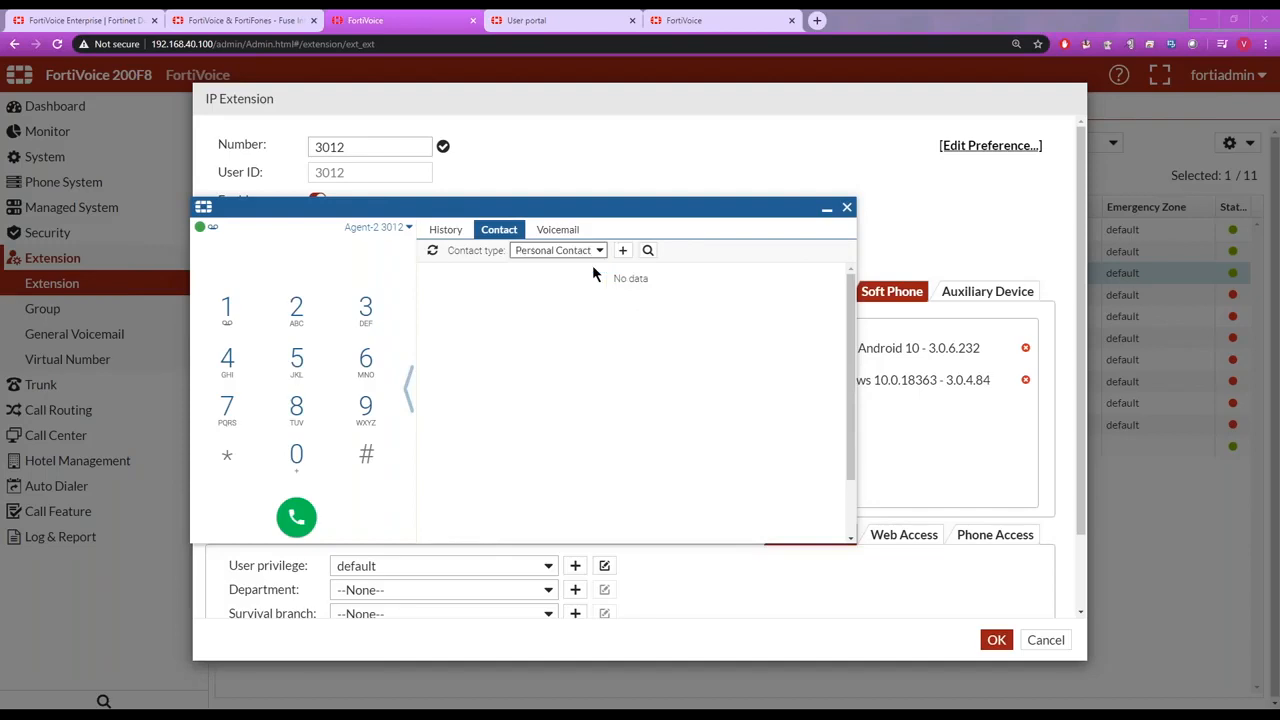
Examine the actions available for the soft phone's voicemail message, and collapse and minimize the soft phone.
{"action": "left_click", "coordinate": [557, 230]}
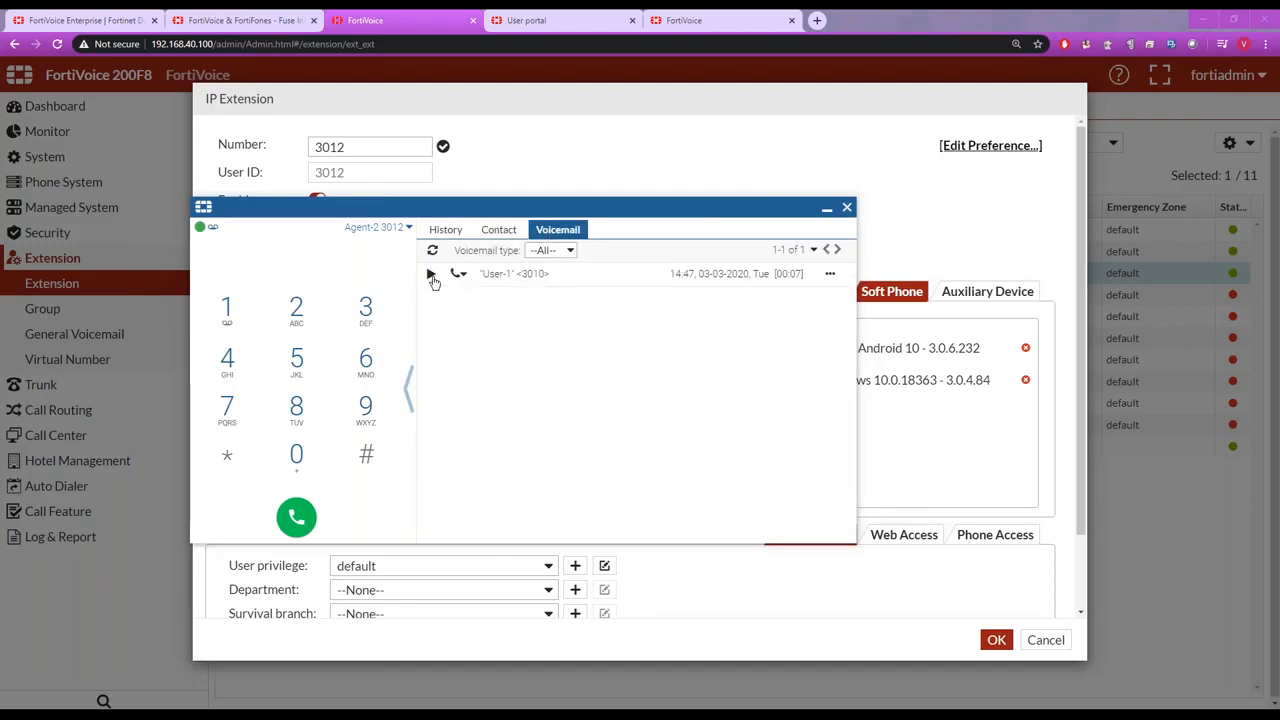
{"action": "left_click", "coordinate": [829, 274]}
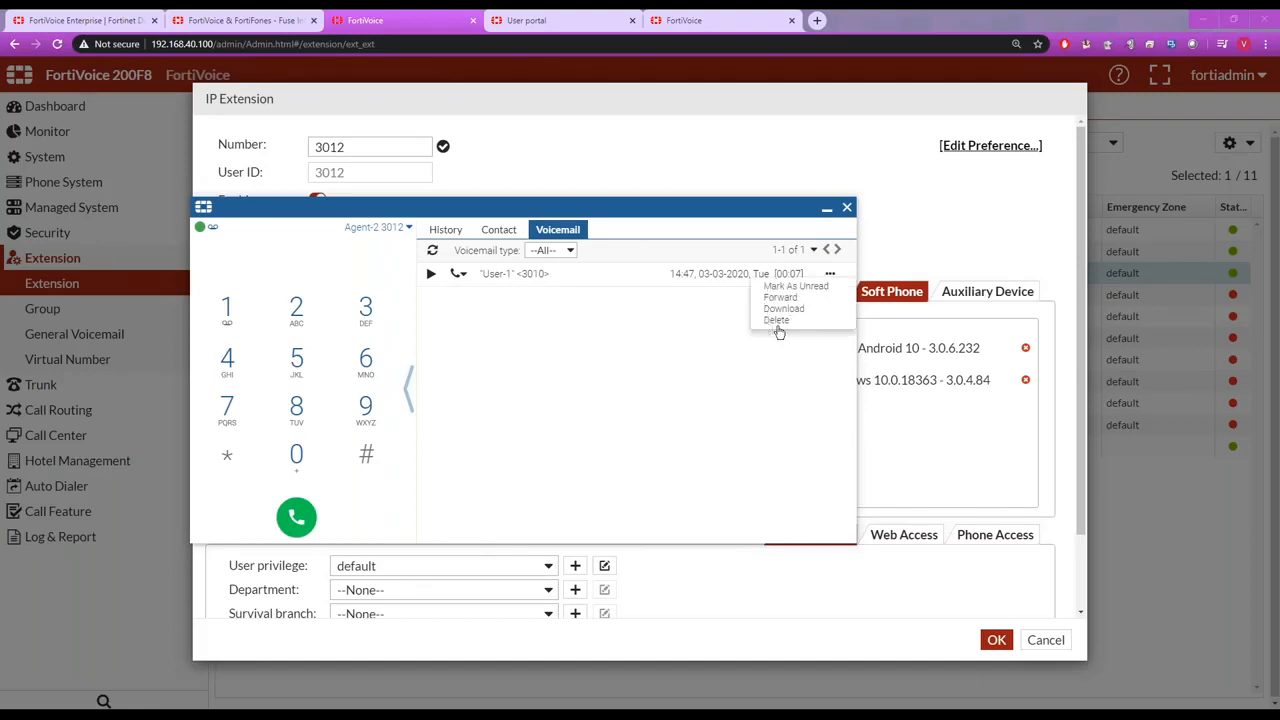
{"action": "left_click", "coordinate": [407, 395]}
{"action": "left_click", "coordinate": [407, 395]}
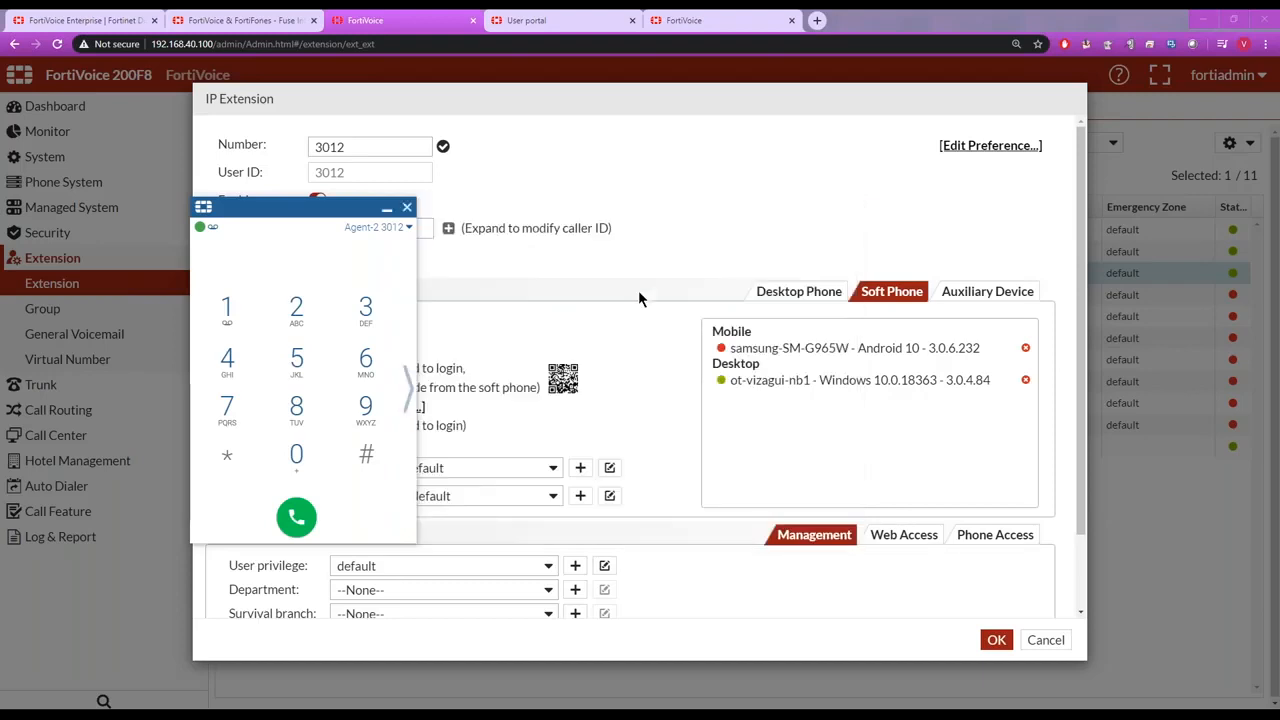
{"action": "left_click", "coordinate": [393, 210]}
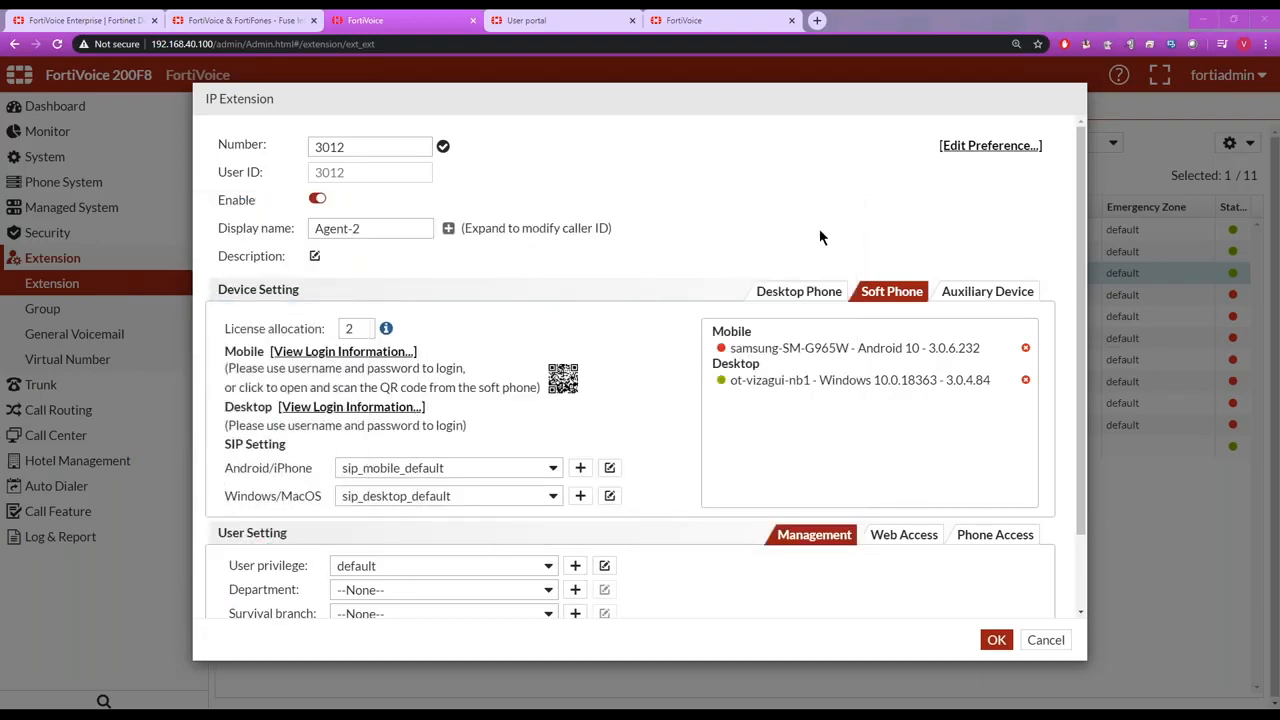
Examine the Agent-2 extension's auxiliary device settings and return to its soft phone settings.
{"action": "left_click", "coordinate": [978, 293]}
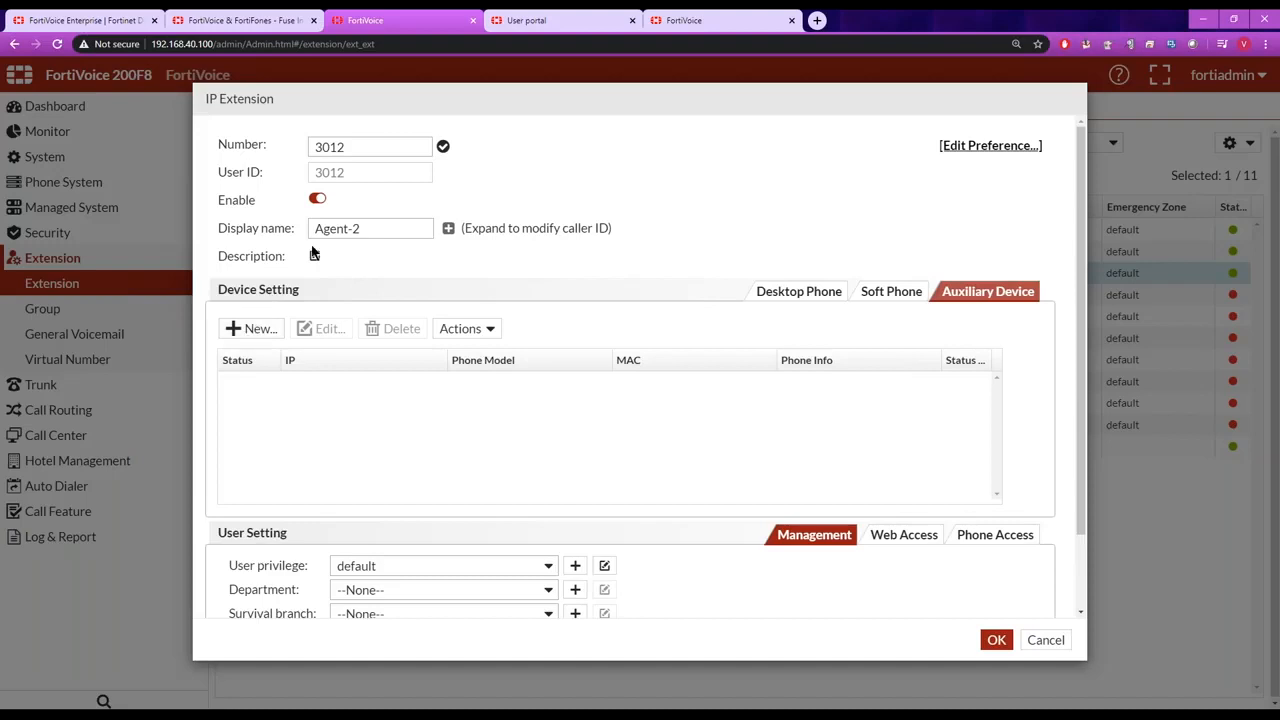
{"action": "double_click", "coordinate": [340, 147]}
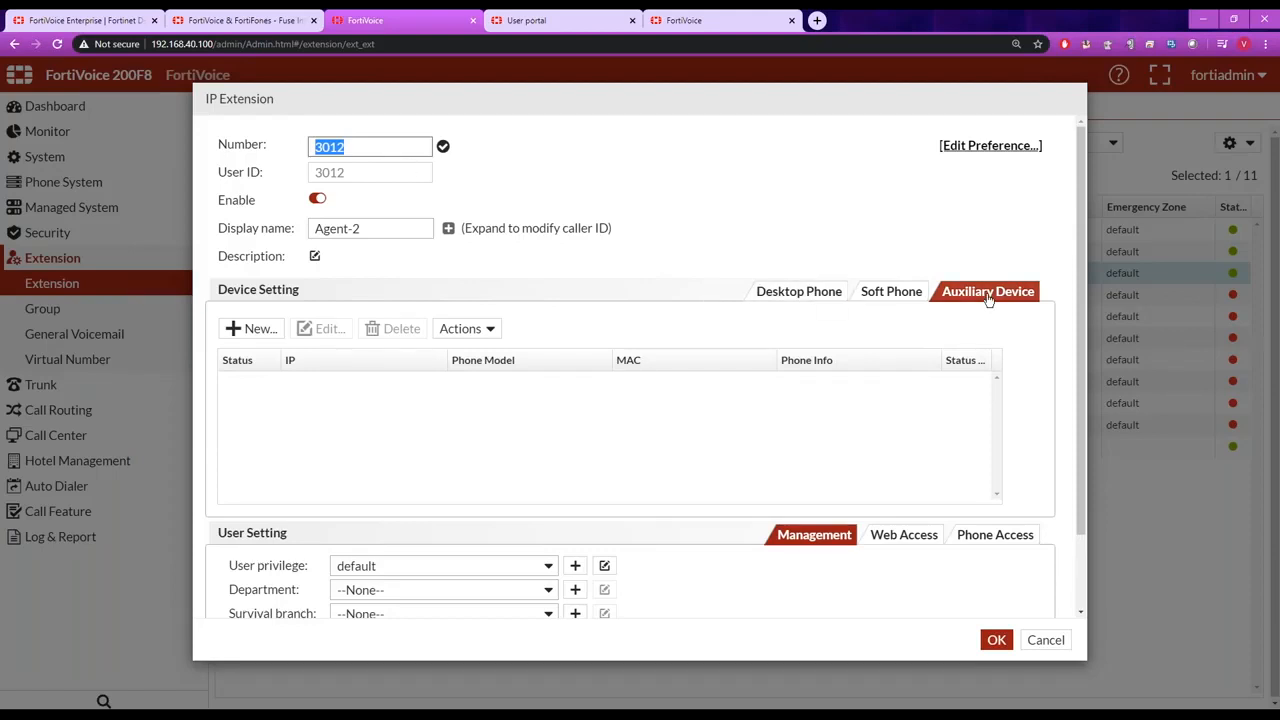
{"action": "left_click", "coordinate": [884, 293]}
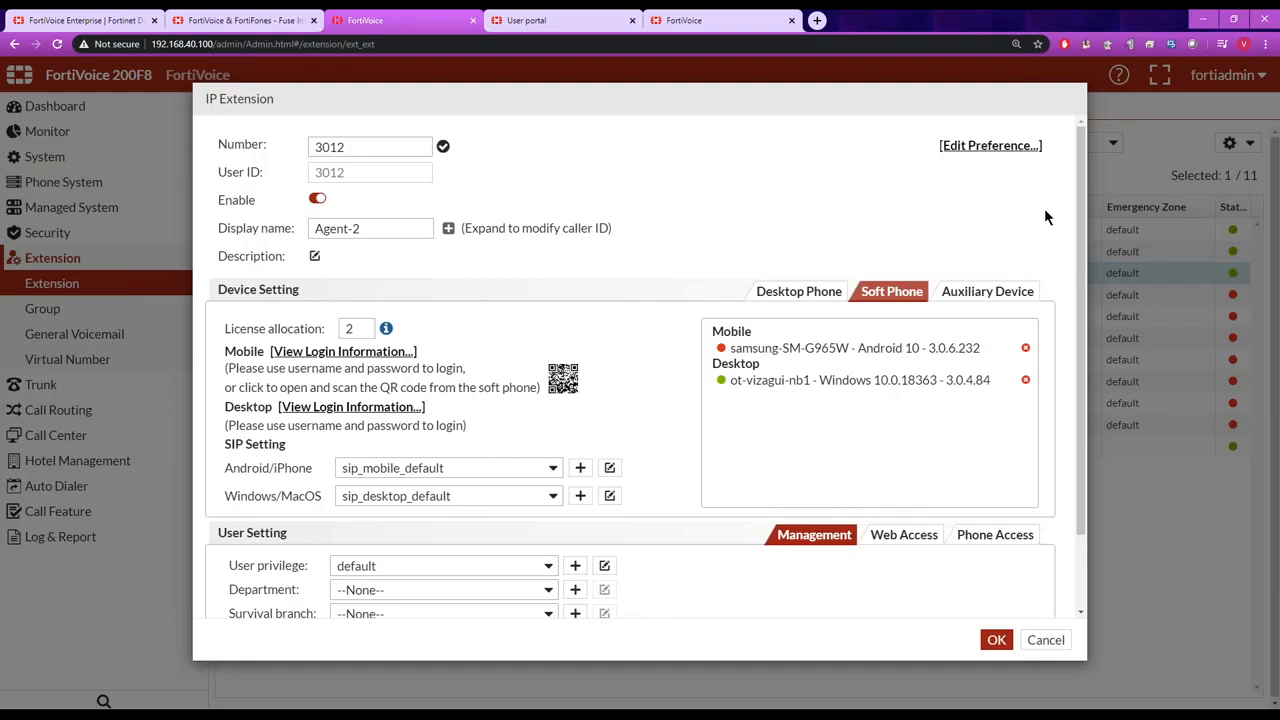
Examine the user privilege choices and the web access authentication types in the Agent-2 extension's user settings.
{"action": "scroll", "coordinate": [905, 330], "scroll_direction": "down", "scroll_amount": 2}
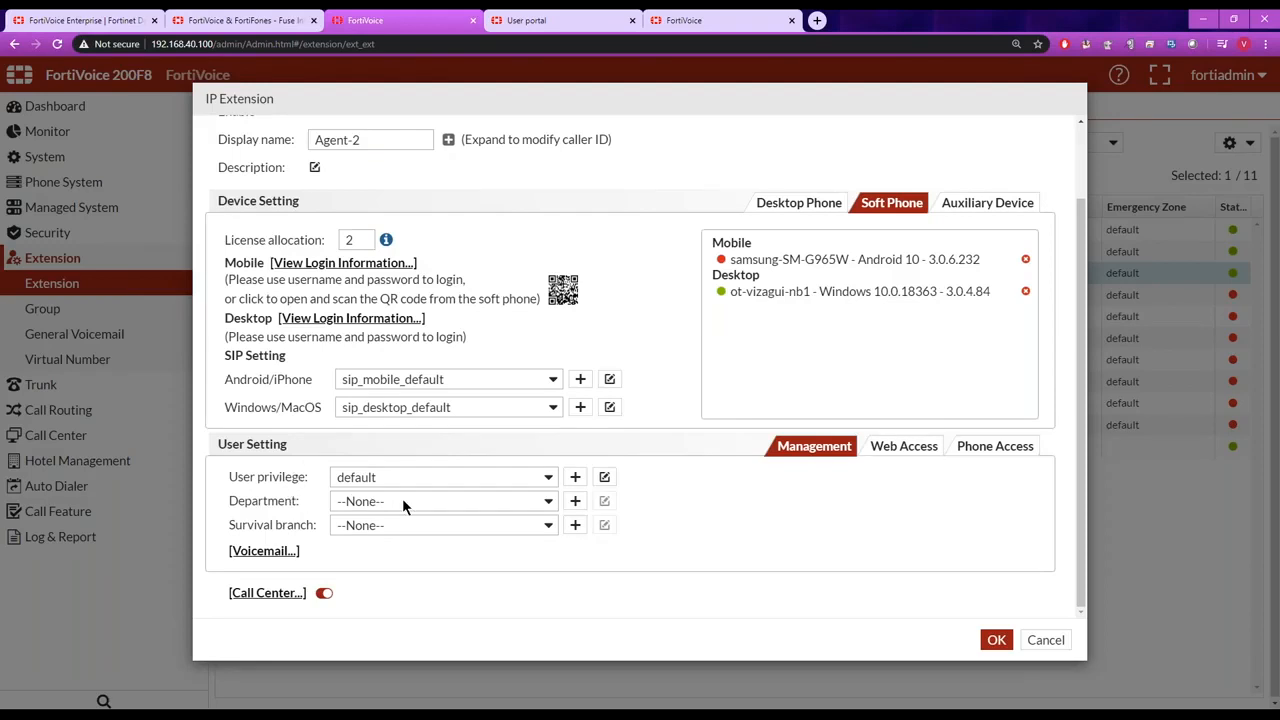
{"action": "left_click", "coordinate": [548, 480]}
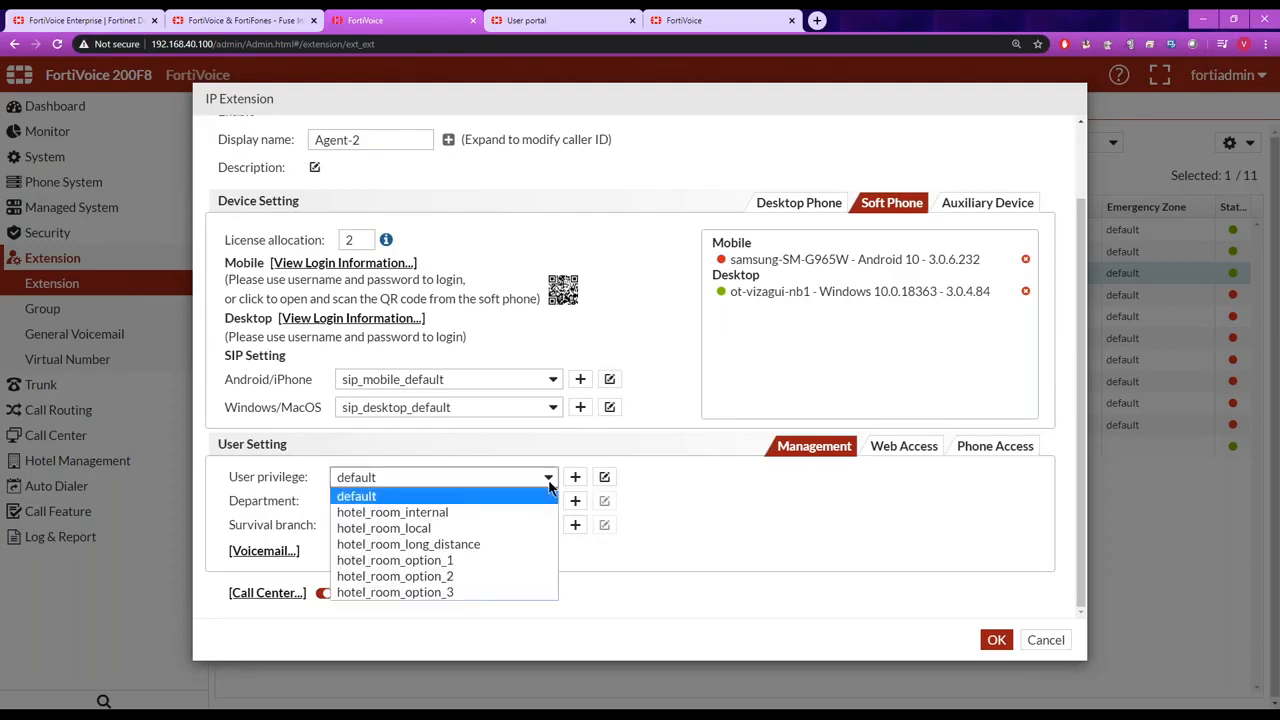
{"action": "left_click", "coordinate": [720, 487]}
{"action": "left_click", "coordinate": [900, 447]}
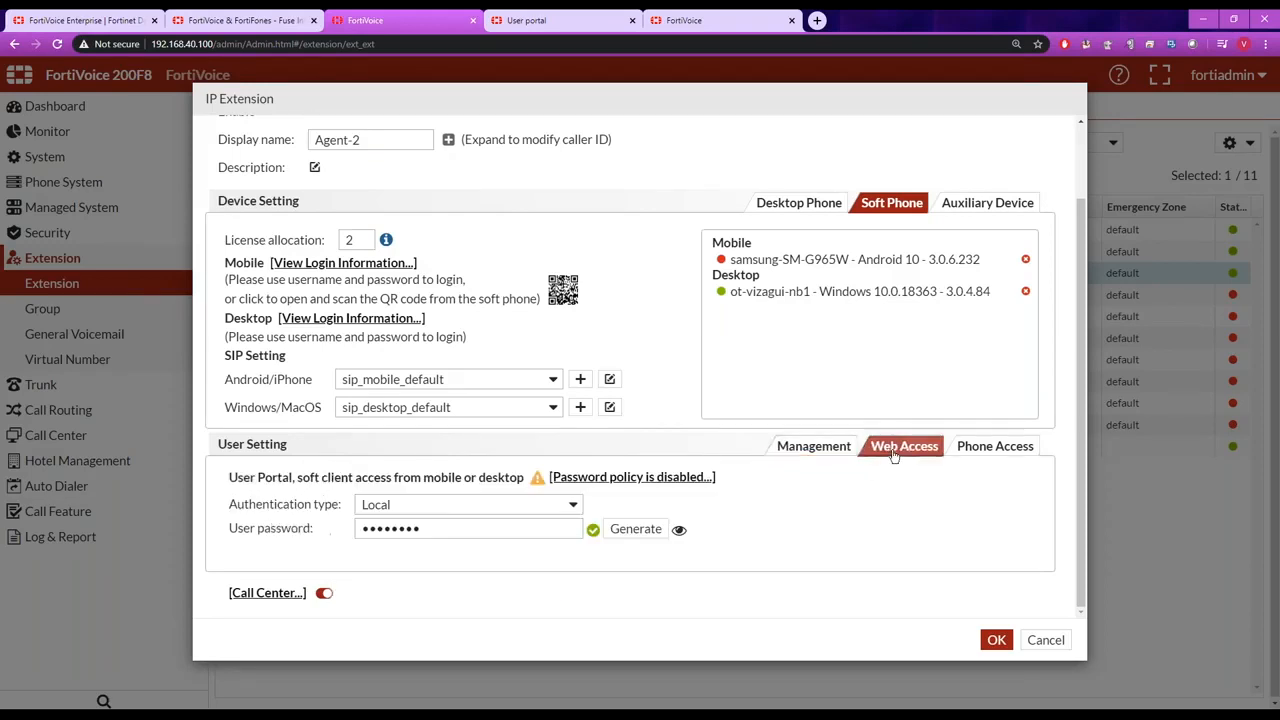
{"action": "left_click", "coordinate": [571, 502]}
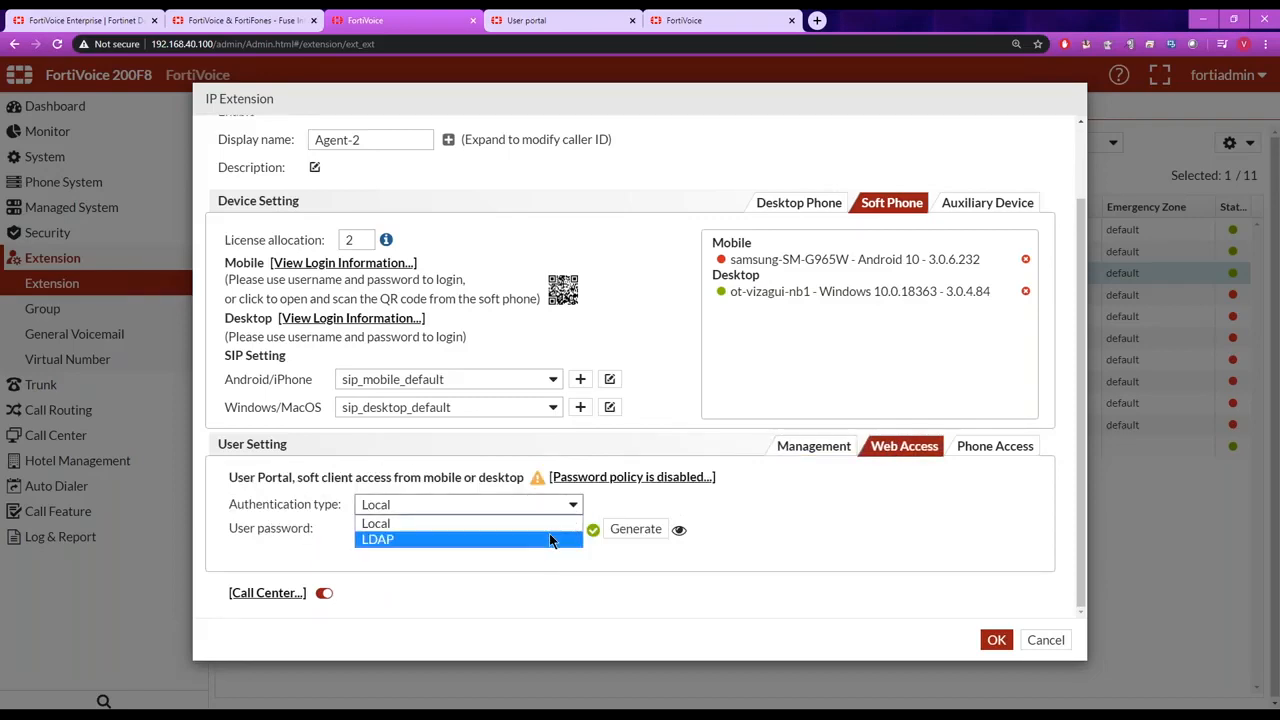
{"action": "left_click", "coordinate": [592, 562]}
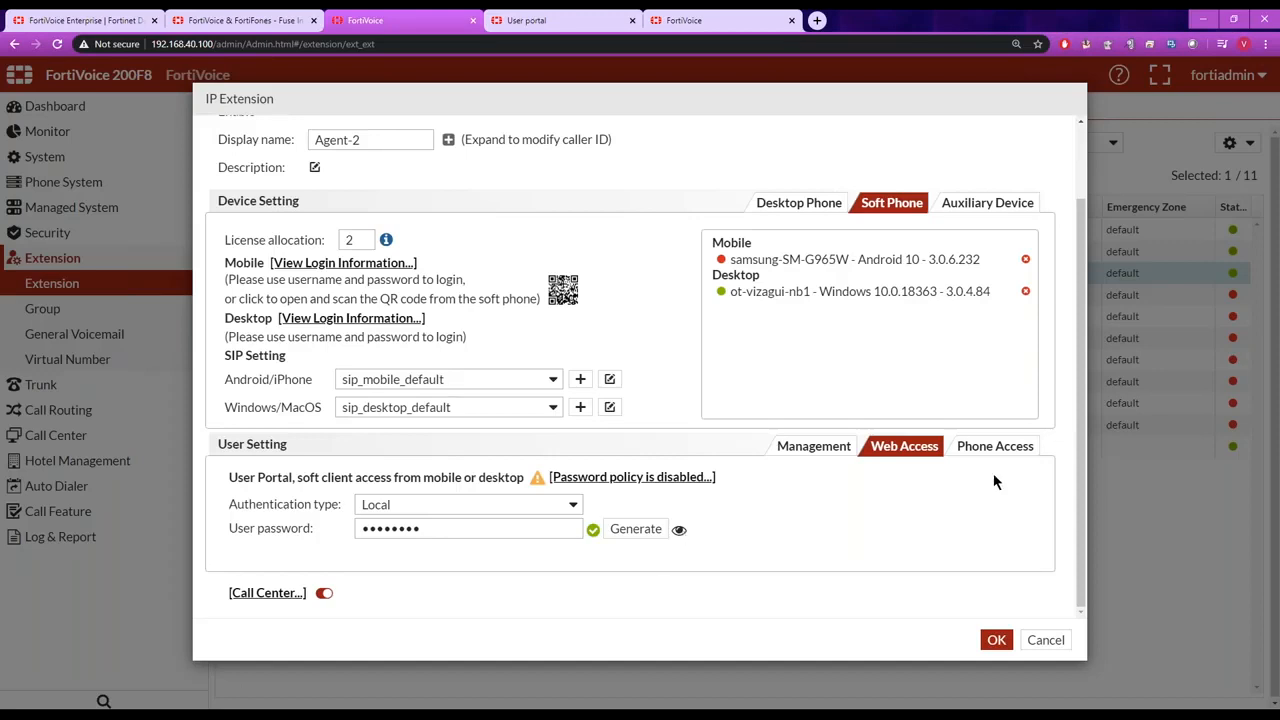
Show the Agent-2 extension's phone access settings and reveal the voicemail PIN.
{"action": "left_click", "coordinate": [958, 454]}
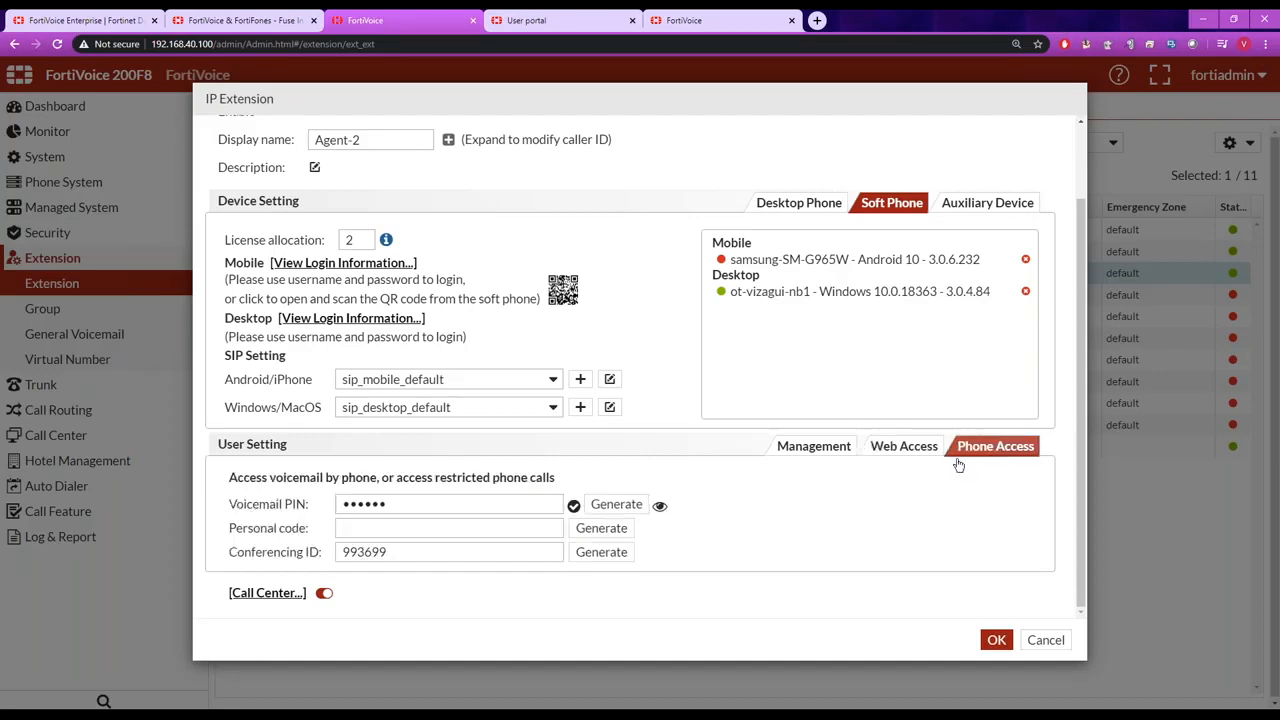
{"action": "left_click", "coordinate": [659, 505]}
{"action": "left_click_drag", "start_coordinate": [390, 505], "coordinate": [305, 508]}
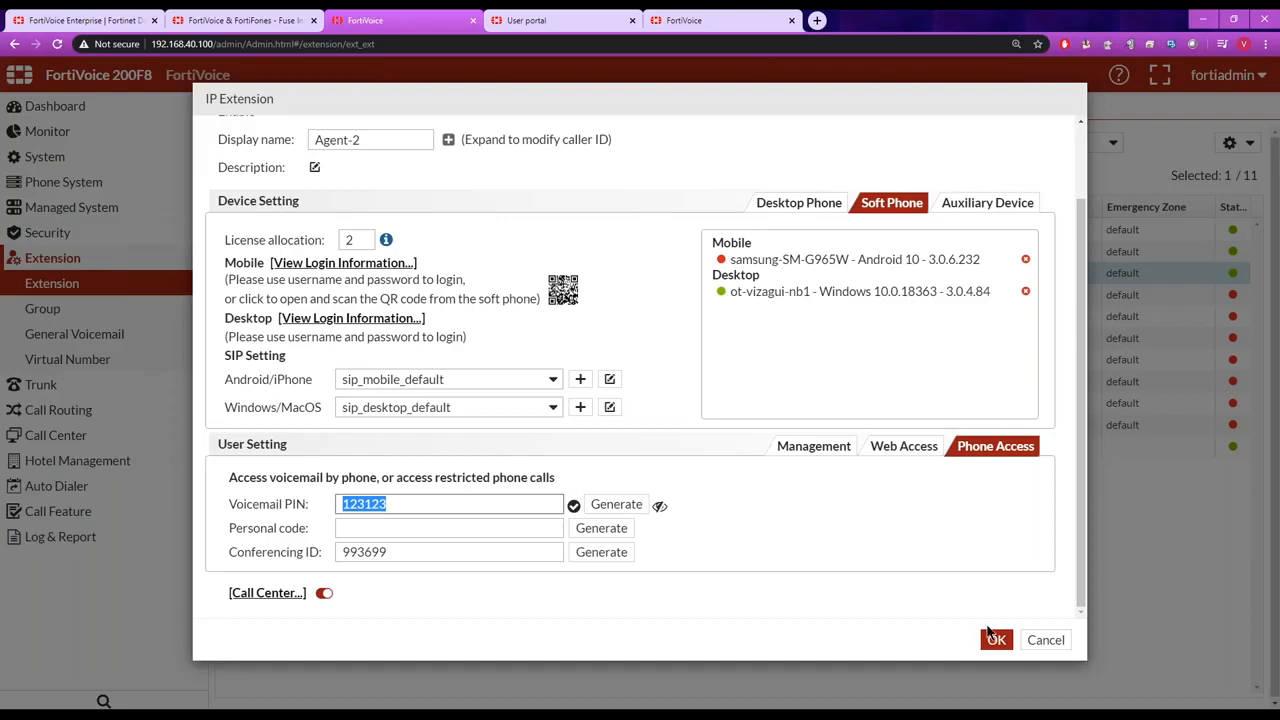
Open the Agent-2 extension's user preferences and examine the notification options, including the voicemail notification choices.
{"action": "left_click", "coordinate": [1080, 560]}
{"action": "left_click_drag", "start_coordinate": [1080, 560], "coordinate": [1037, 262]}
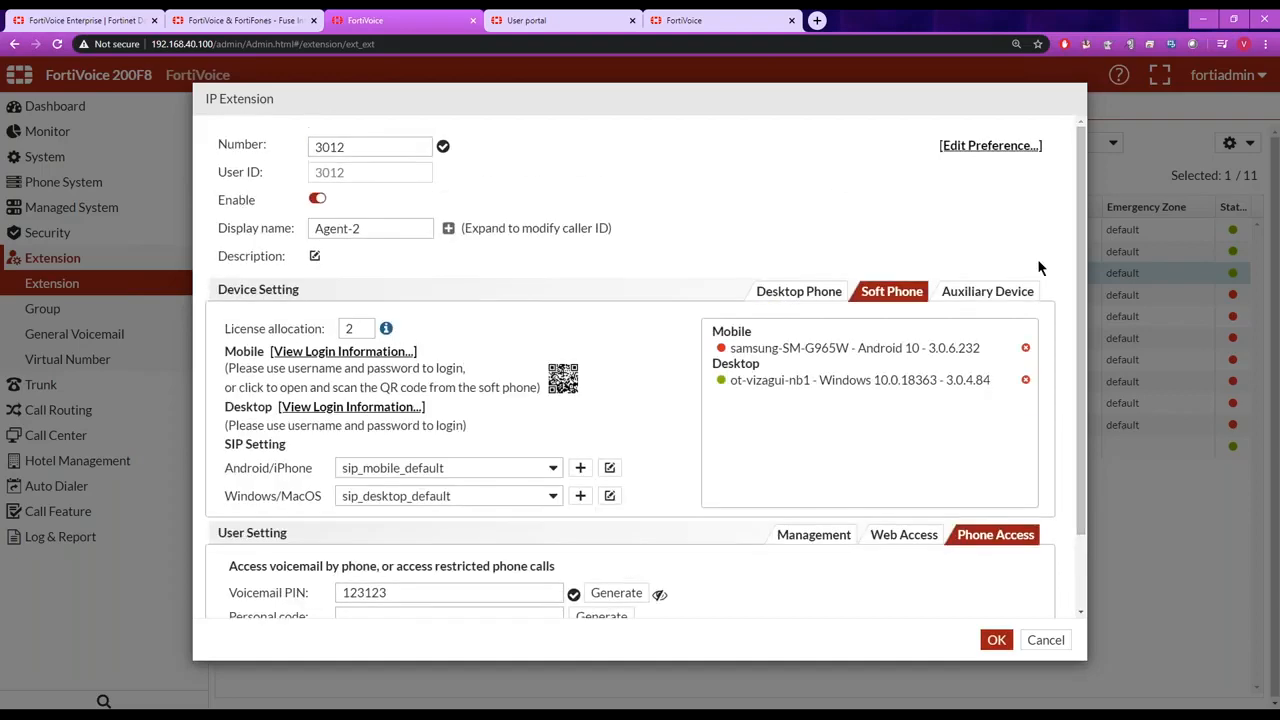
{"action": "left_click", "coordinate": [991, 147]}
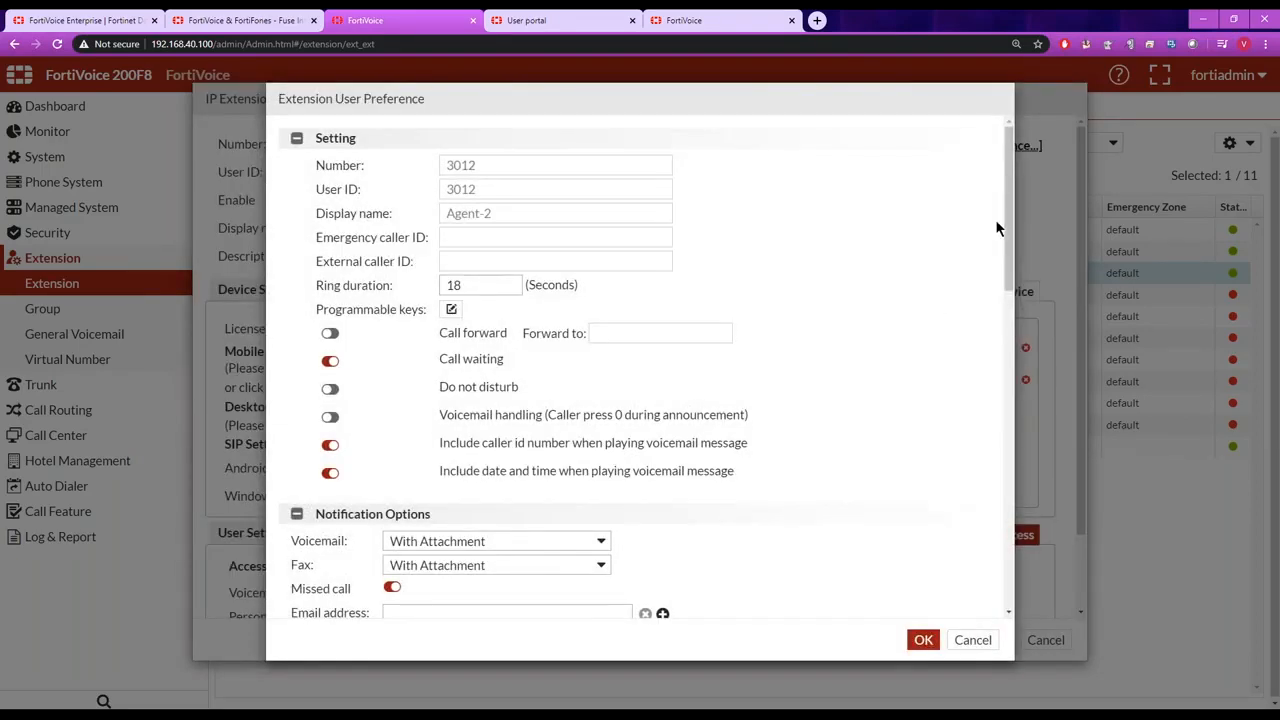
{"action": "left_click_drag", "start_coordinate": [1000, 222], "coordinate": [1008, 340]}
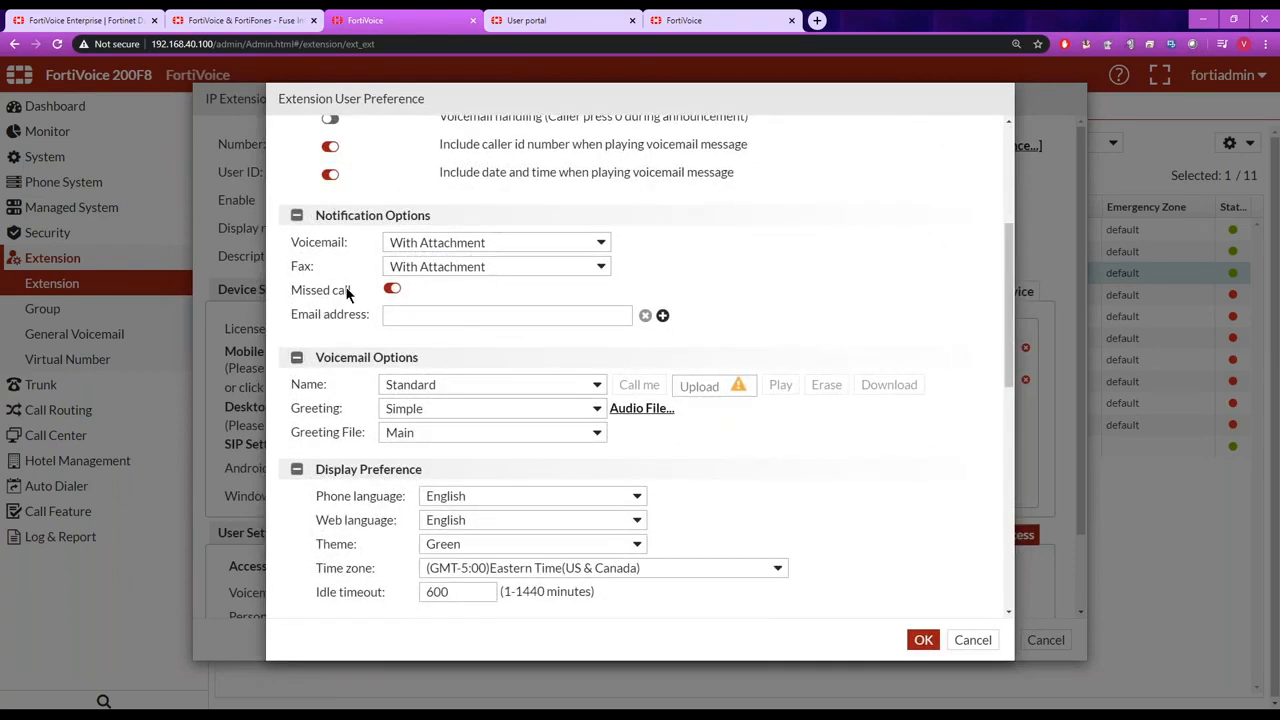
{"action": "left_click", "coordinate": [461, 315]}
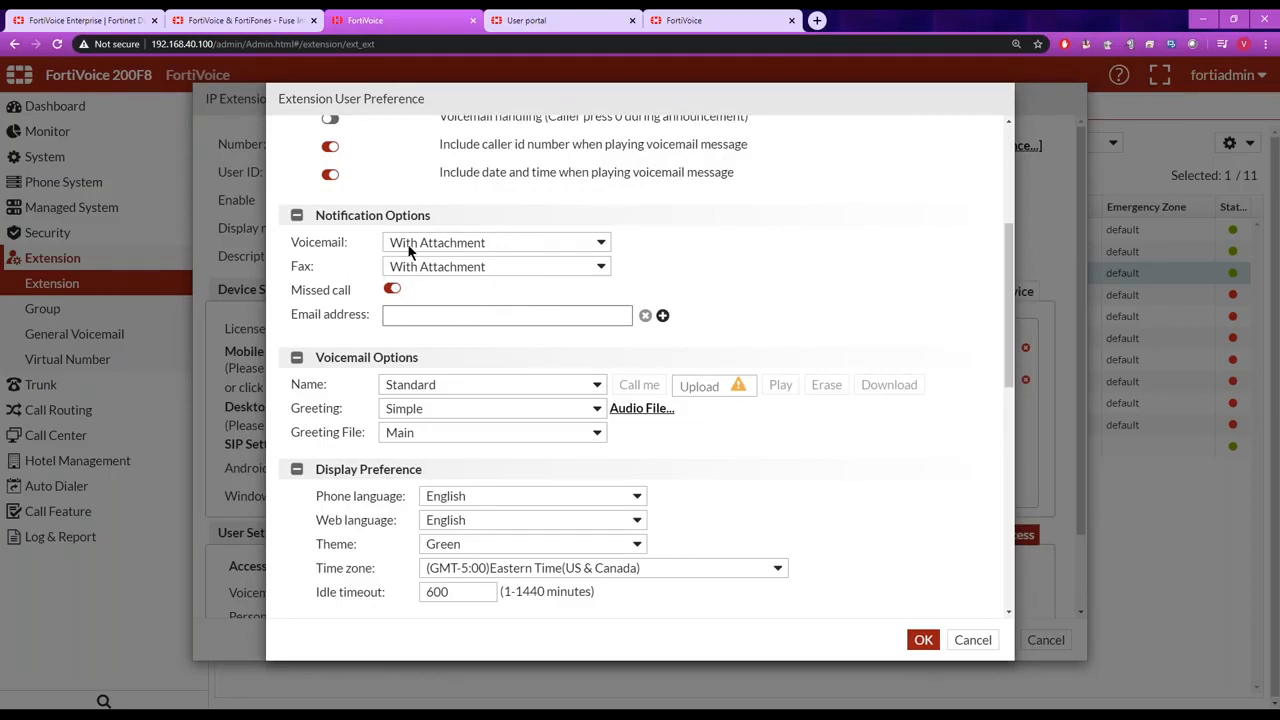
{"action": "left_click", "coordinate": [601, 243]}
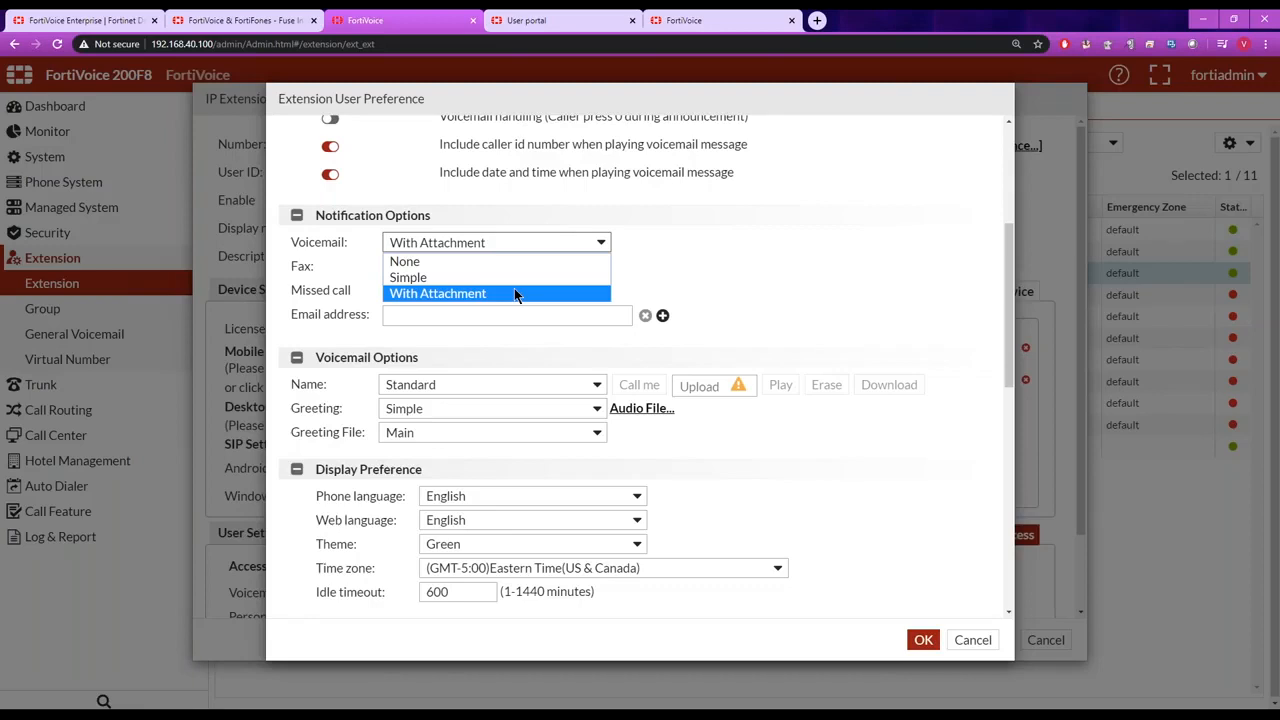
{"action": "left_click", "coordinate": [706, 275]}
Examine the extension's normal call handling defaults for no answer, busy, do not disturb and unavailable.
{"action": "left_click_drag", "start_coordinate": [1012, 311], "coordinate": [1017, 511]}
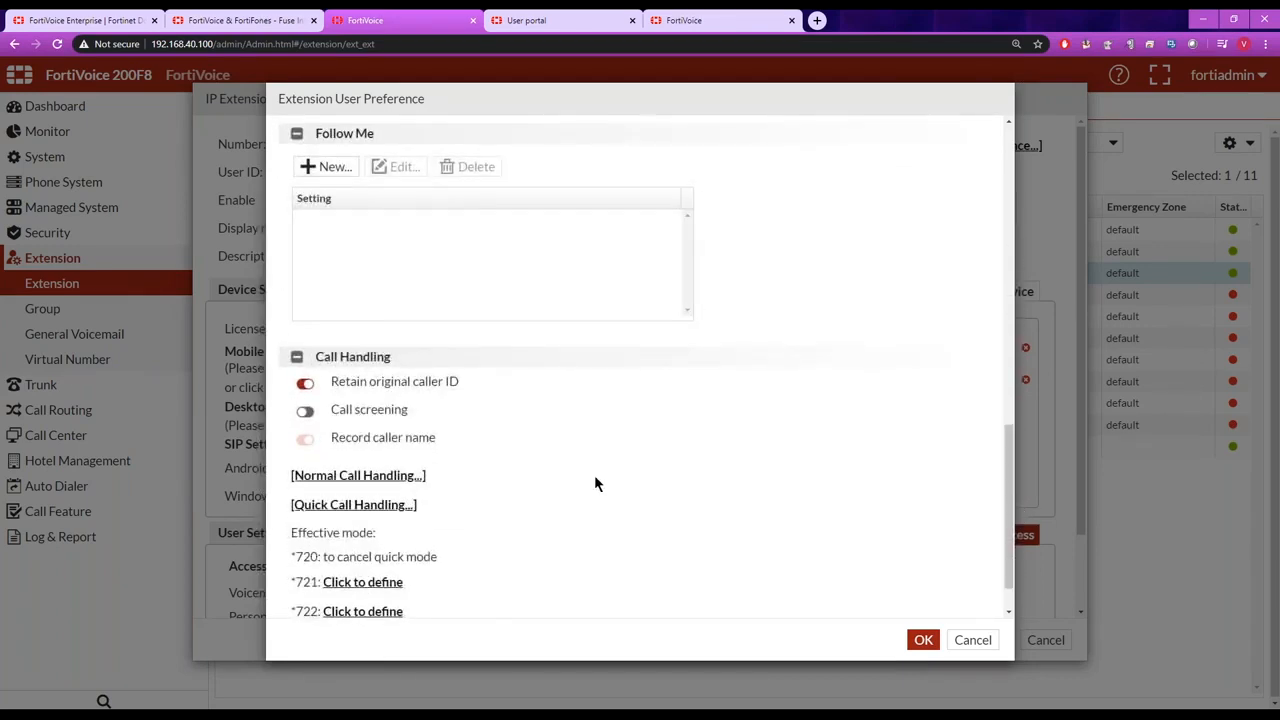
{"action": "left_click", "coordinate": [414, 478]}
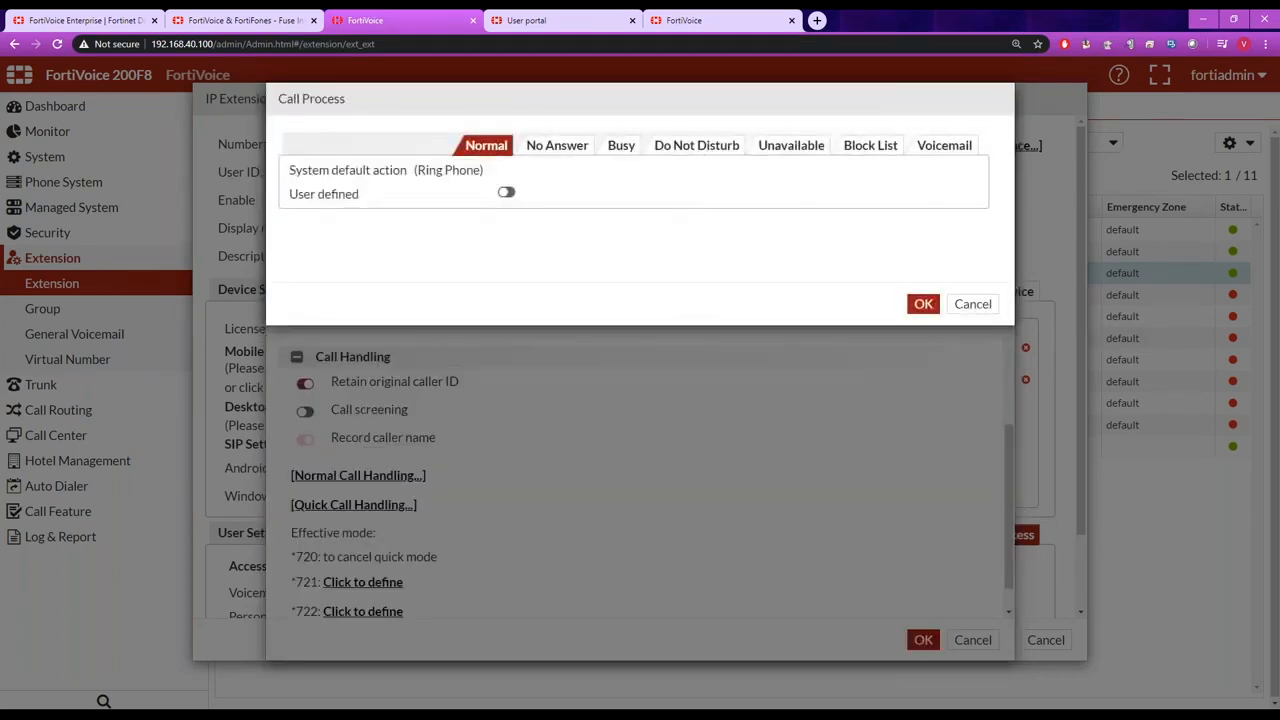
{"action": "left_click", "coordinate": [570, 150]}
{"action": "left_click", "coordinate": [618, 148]}
{"action": "left_click", "coordinate": [686, 149]}
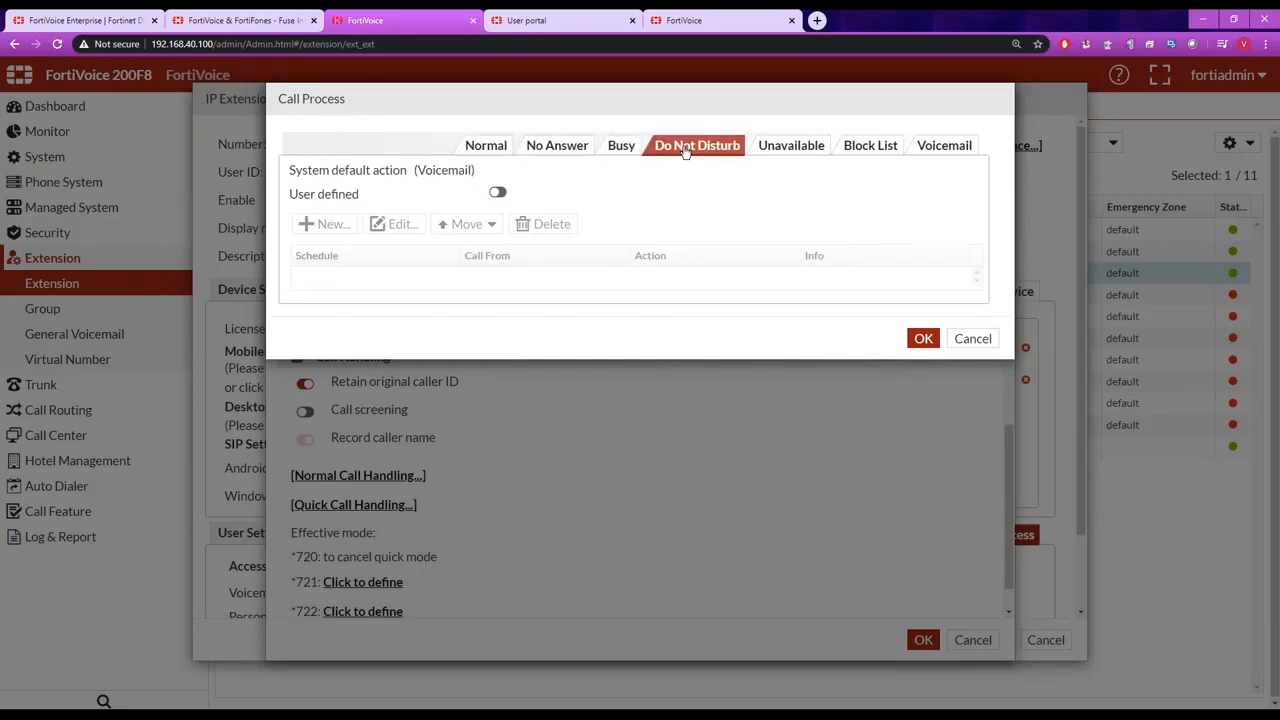
{"action": "left_click", "coordinate": [774, 150]}
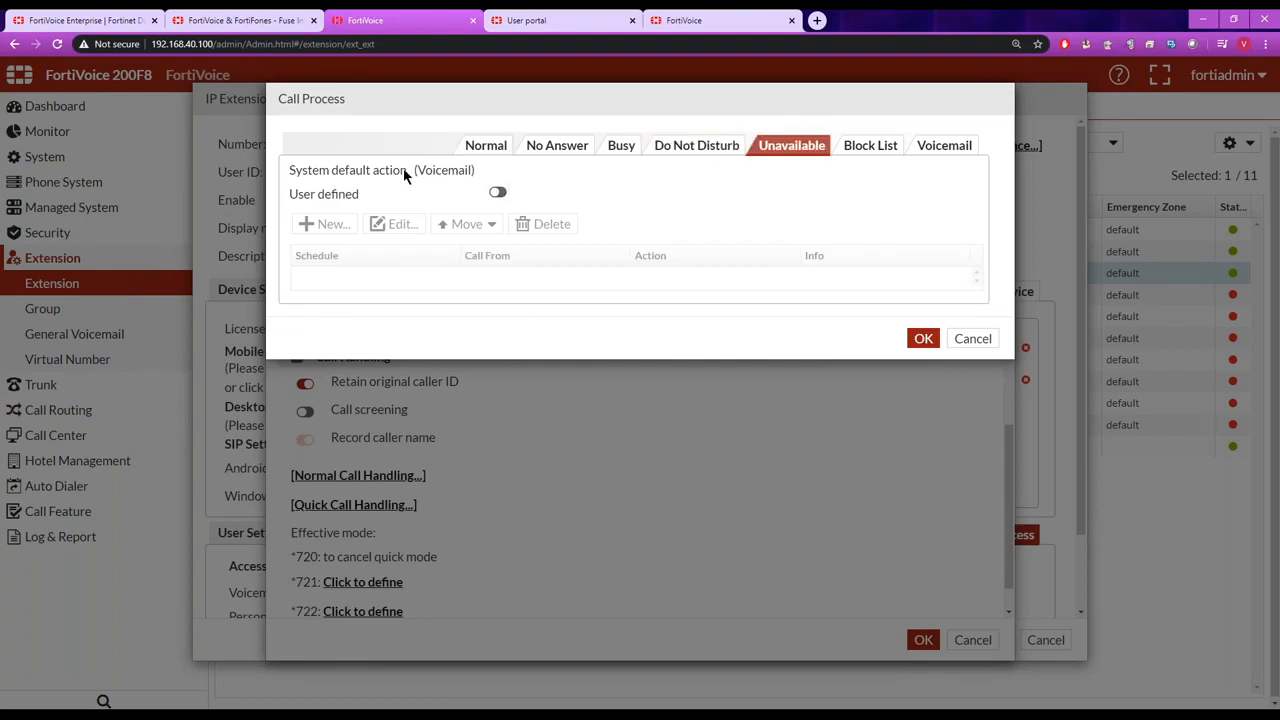
Enable user-defined handling for No Answer, start a new call process item, and examine its action and schedule choices.
{"action": "left_click", "coordinate": [546, 149]}
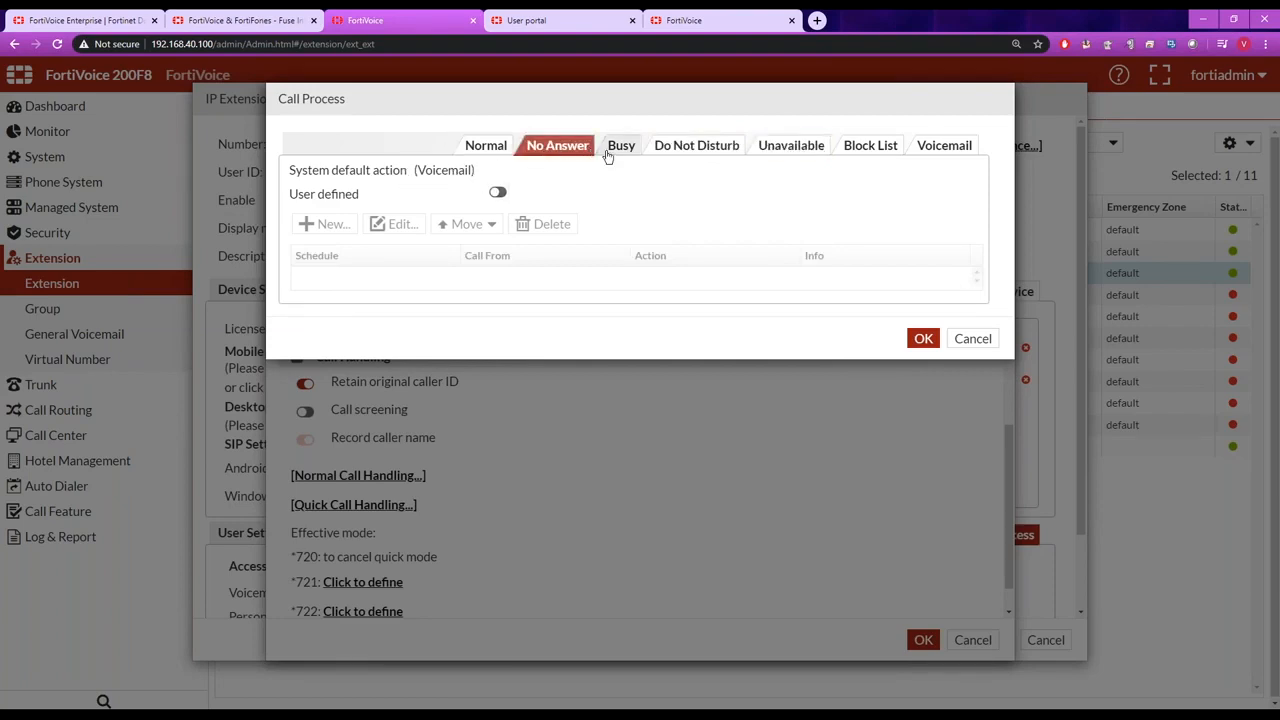
{"action": "left_click", "coordinate": [498, 194]}
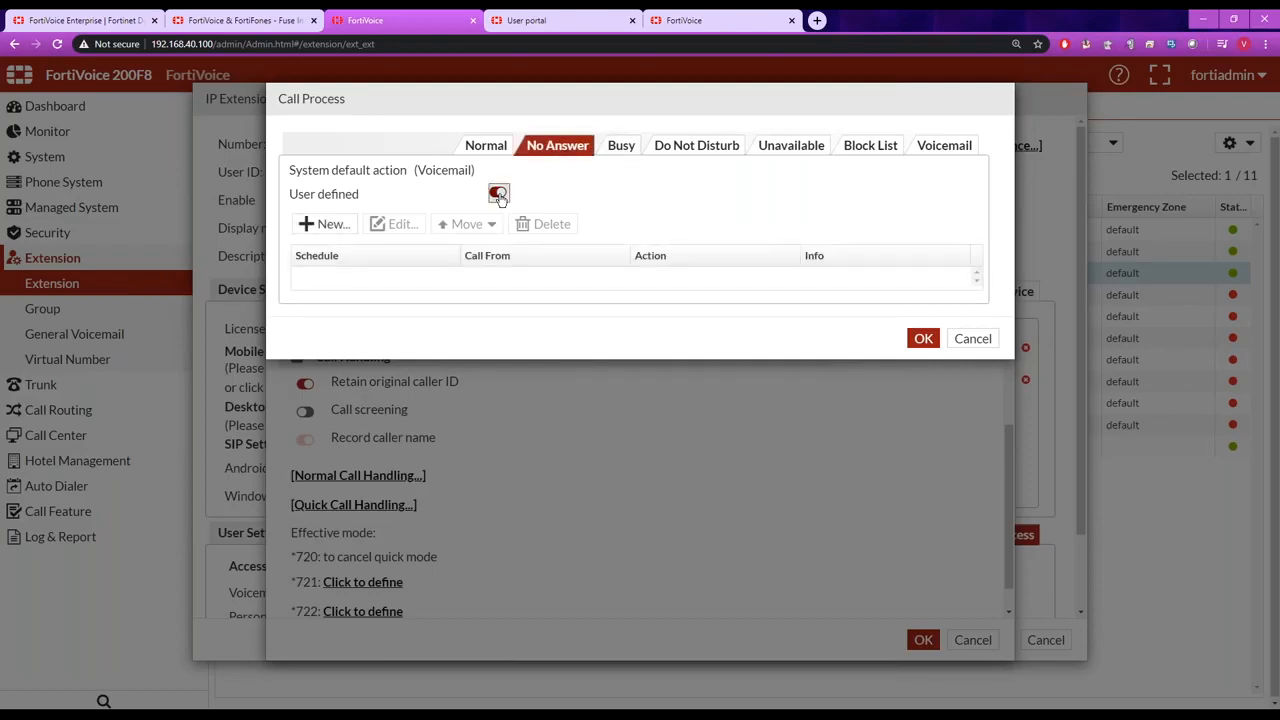
{"action": "left_click", "coordinate": [331, 225]}
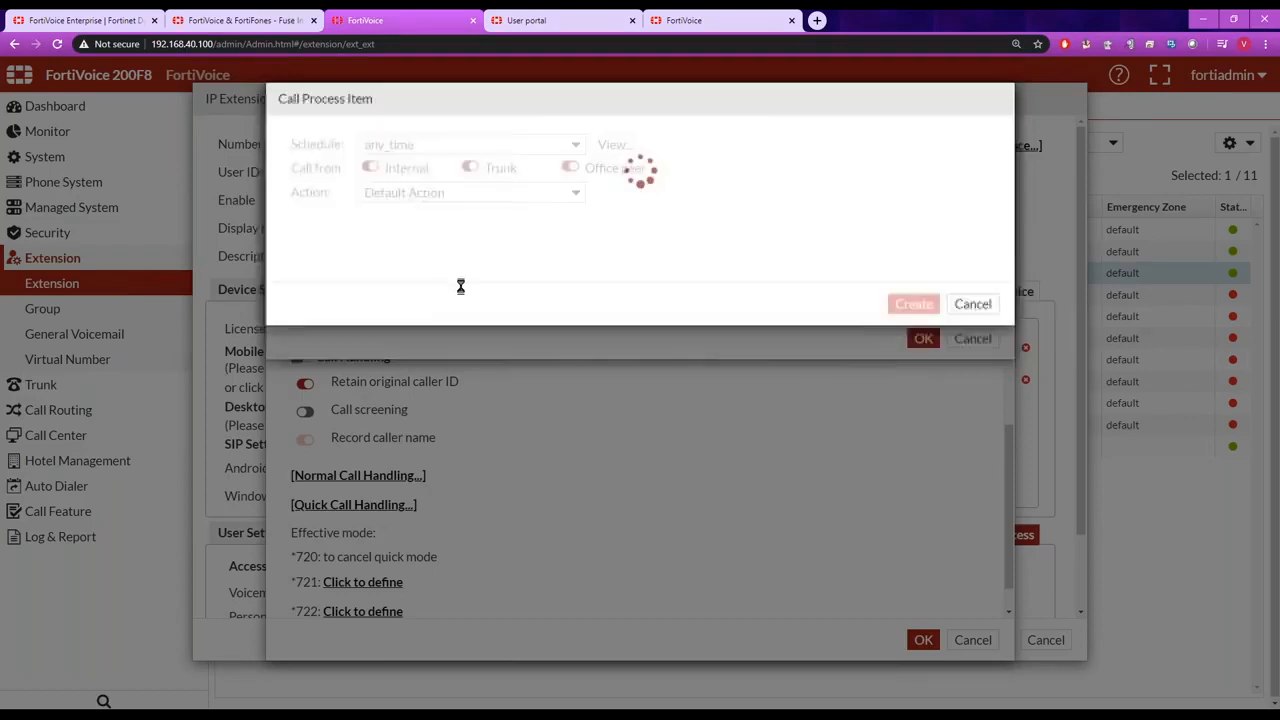
{"action": "left_click", "coordinate": [578, 199]}
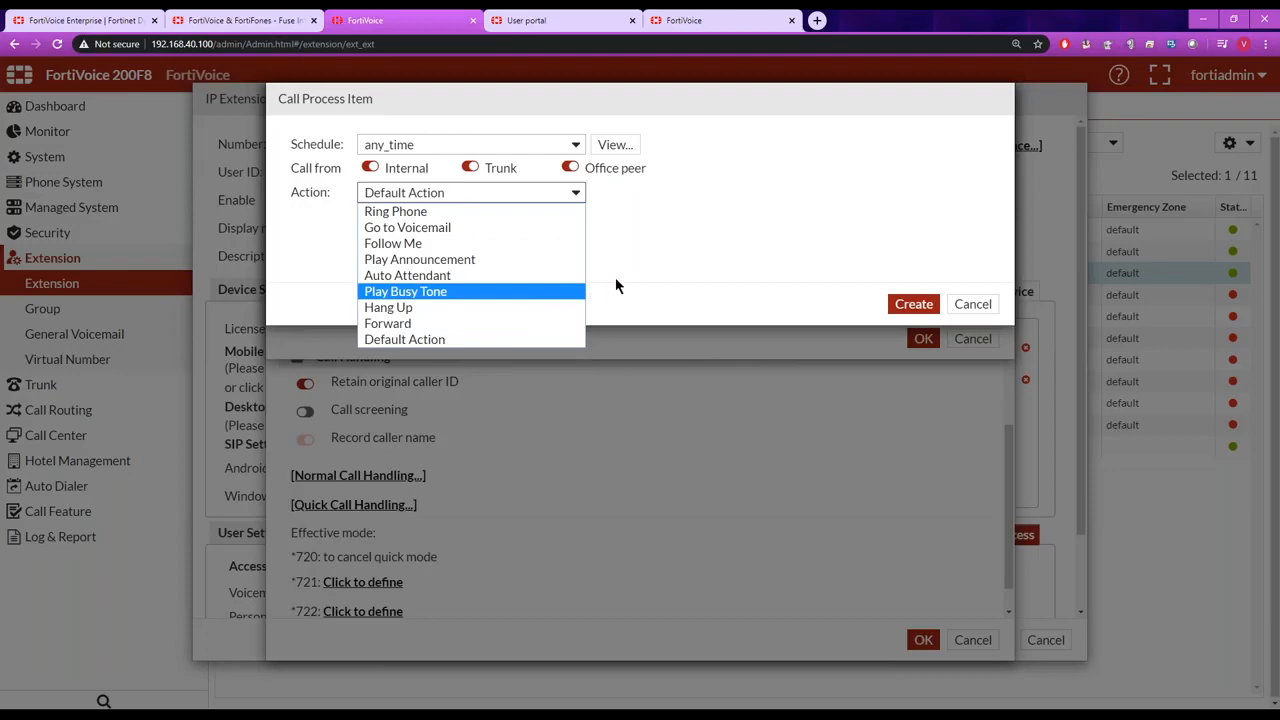
{"action": "left_click", "coordinate": [622, 235]}
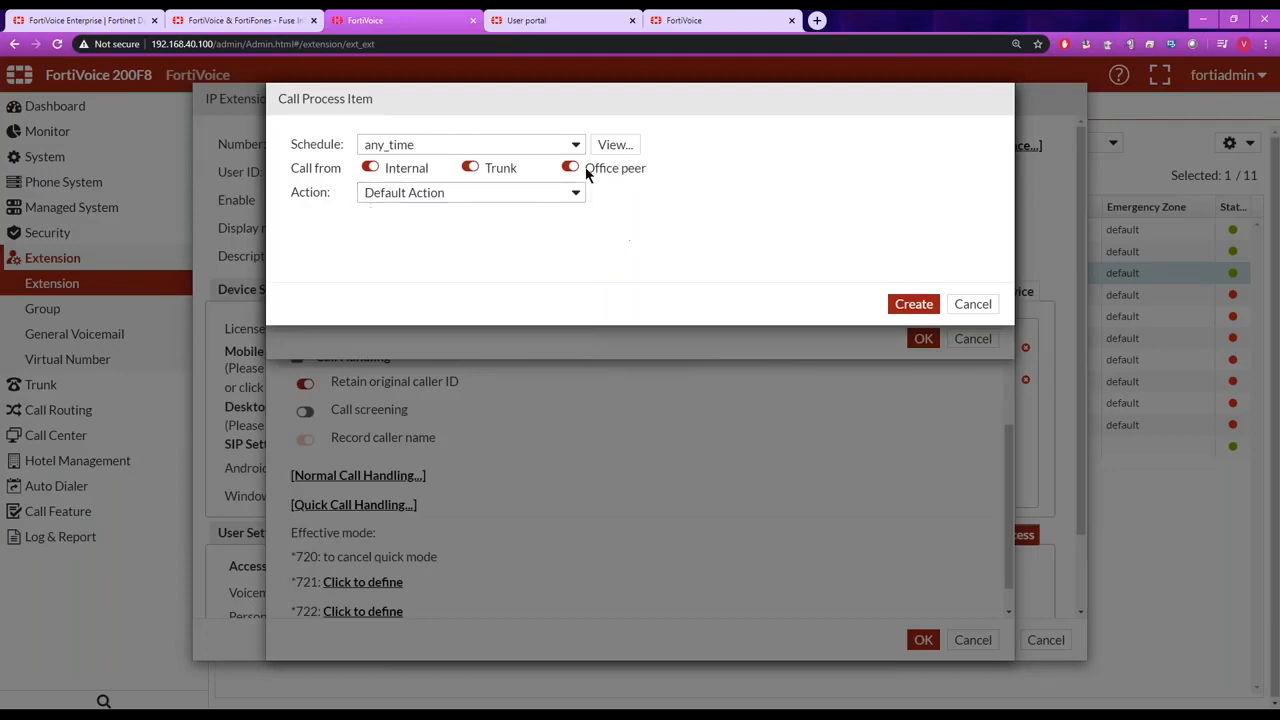
{"action": "left_click", "coordinate": [576, 146]}
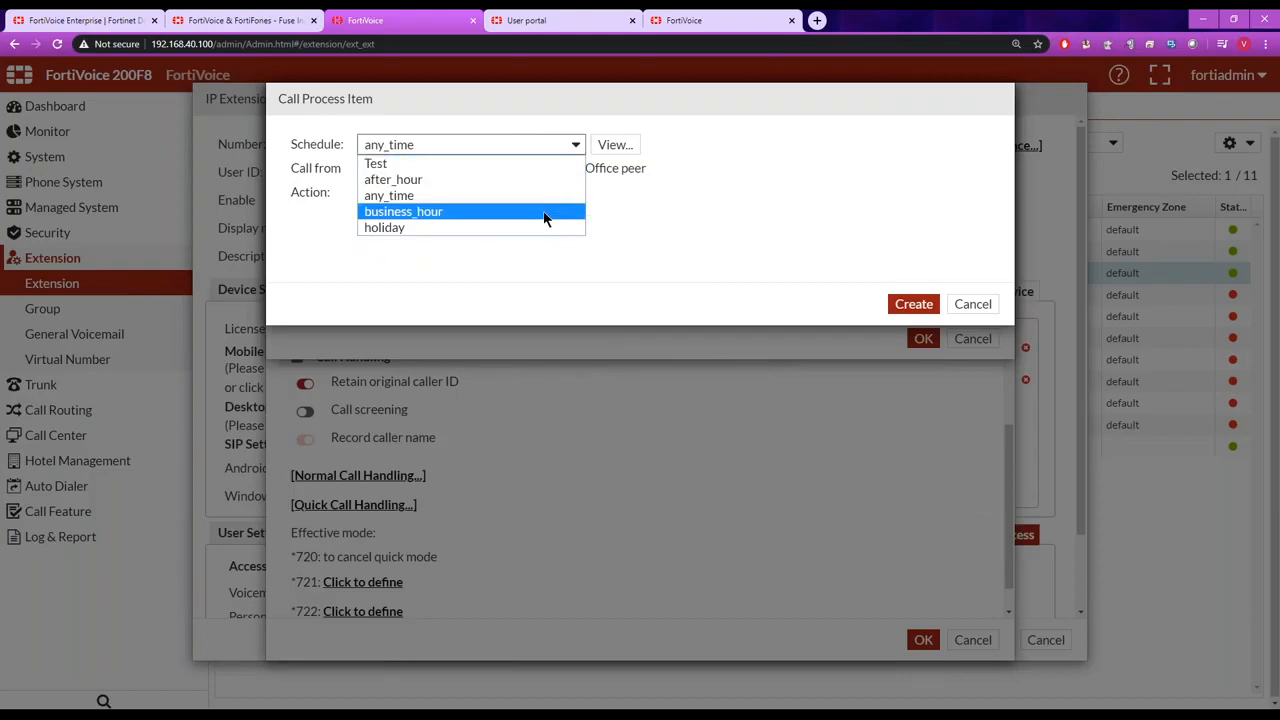
{"action": "left_click", "coordinate": [619, 207]}
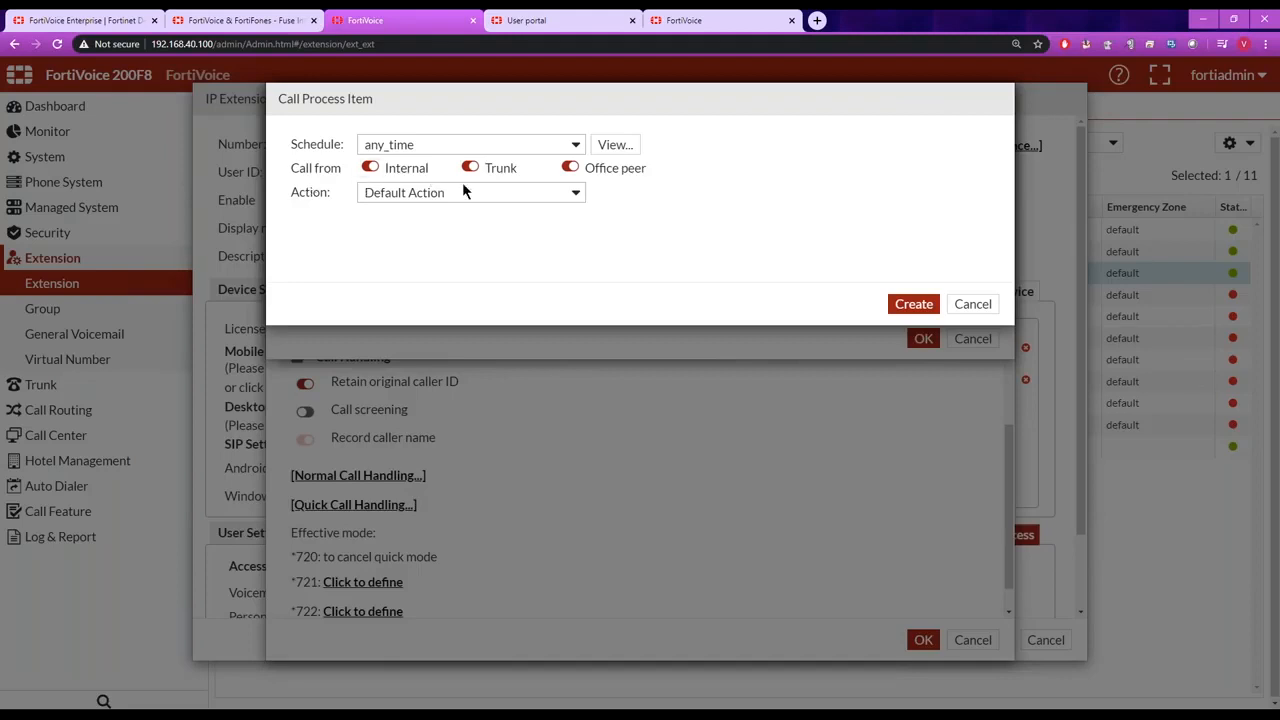
Try a no-answer rule sending trunk-only calls during business_hour to voicemail, and discard it together with the extension edits.
{"action": "left_click", "coordinate": [370, 167]}
{"action": "left_click", "coordinate": [567, 167]}
{"action": "left_click", "coordinate": [575, 144]}
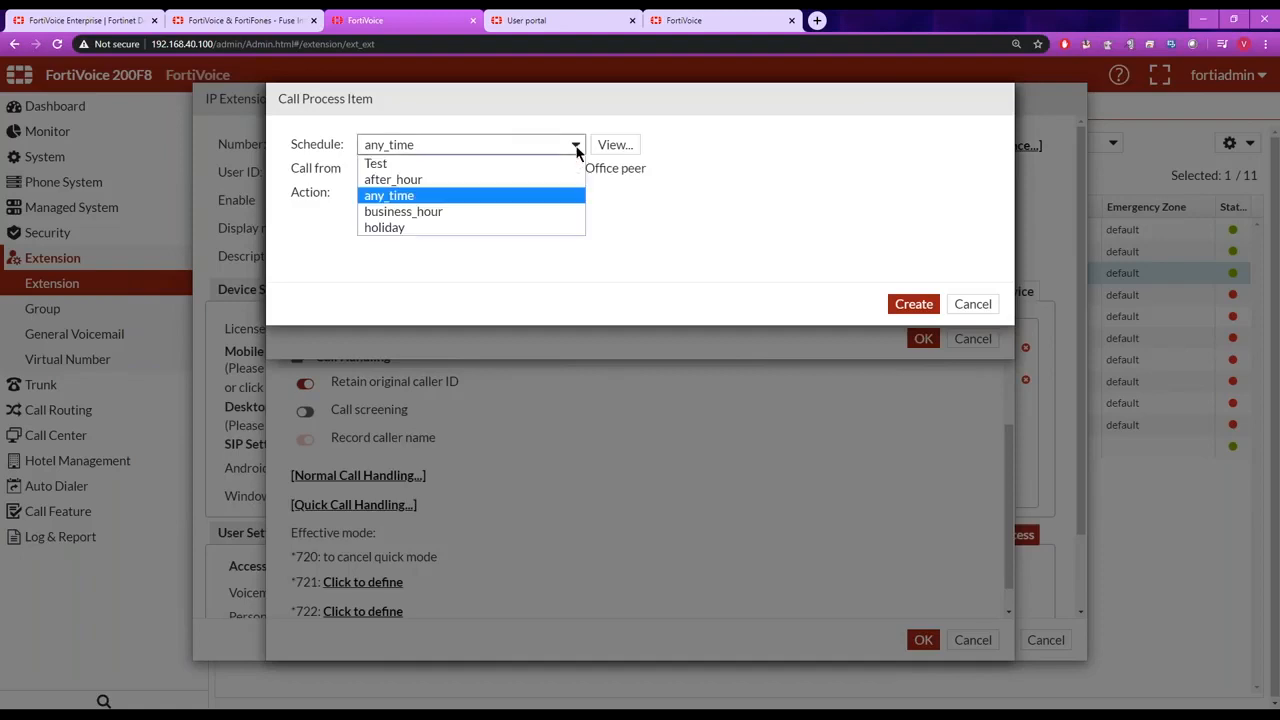
{"action": "left_click", "coordinate": [532, 211]}
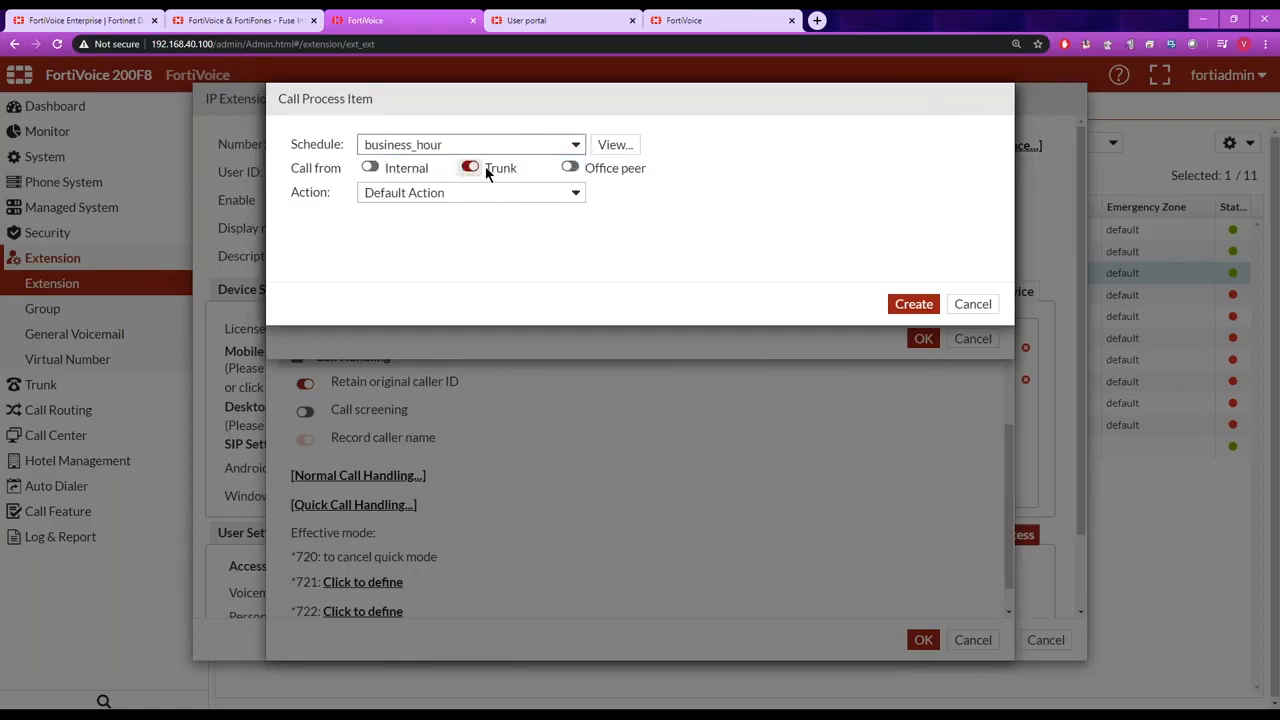
{"action": "left_click", "coordinate": [576, 195]}
{"action": "left_click", "coordinate": [552, 228]}
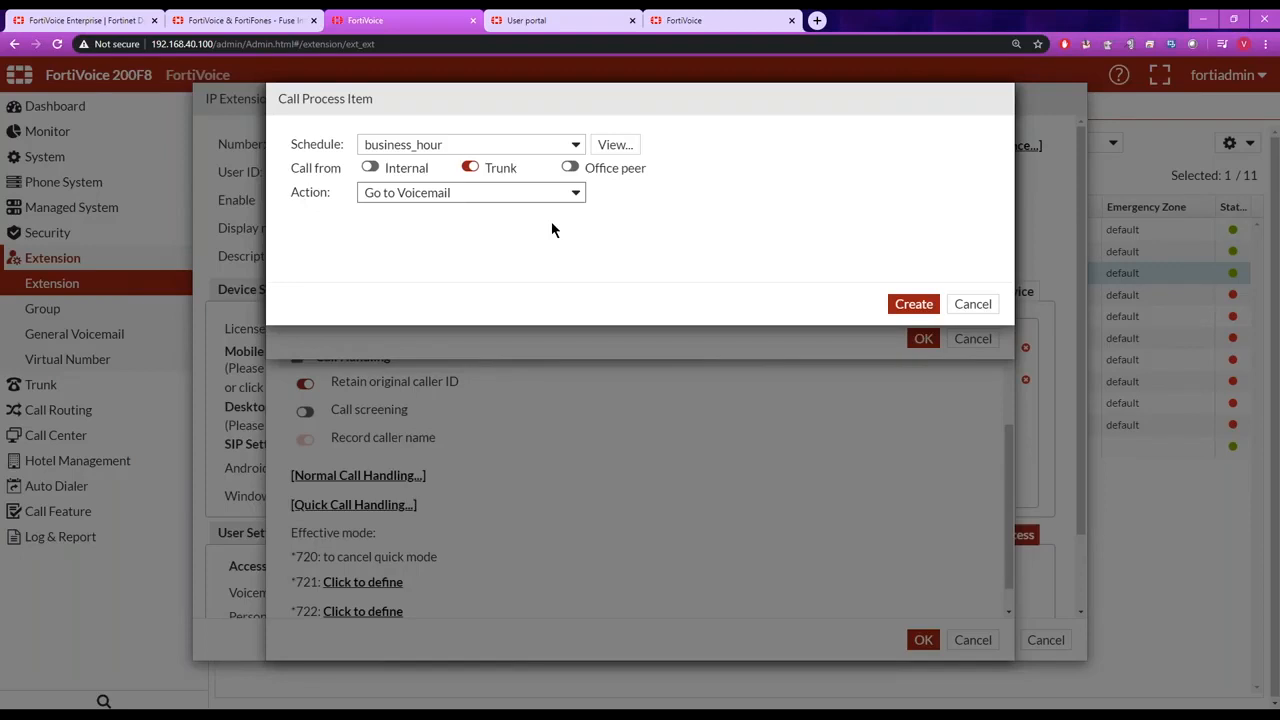
{"action": "left_click", "coordinate": [972, 304]}
{"action": "left_click", "coordinate": [972, 338]}
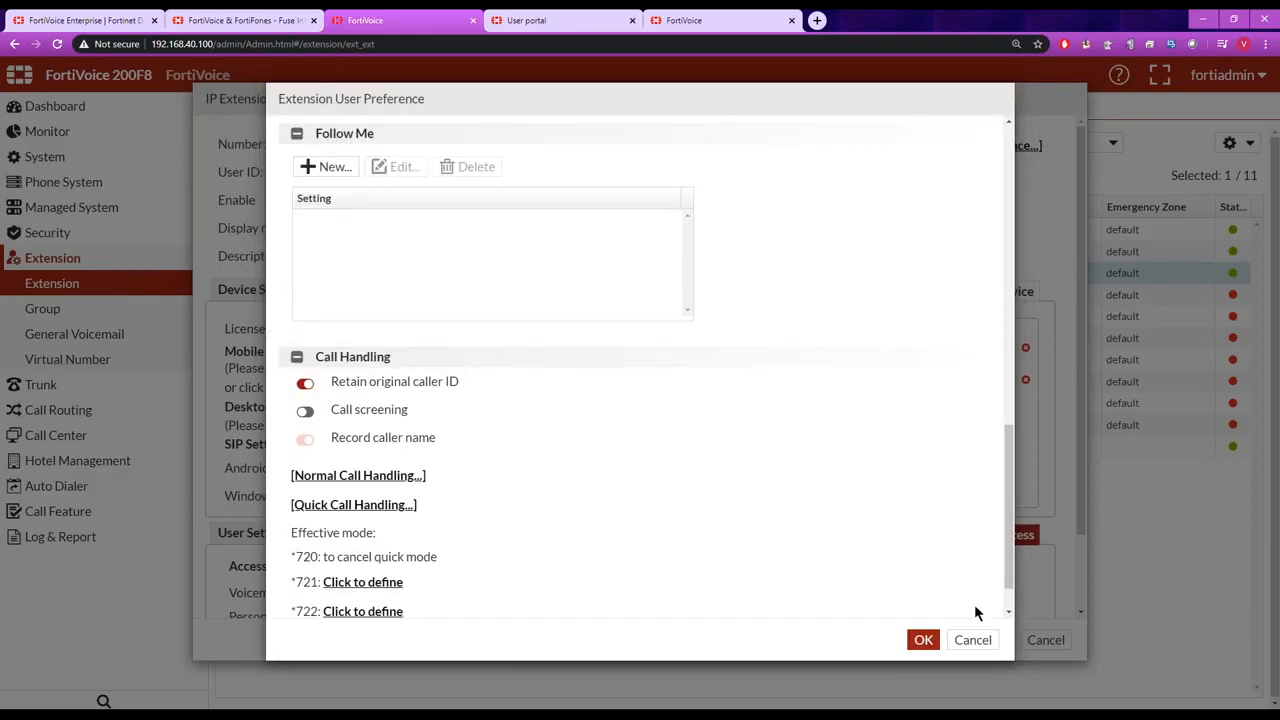
{"action": "left_click", "coordinate": [972, 640]}
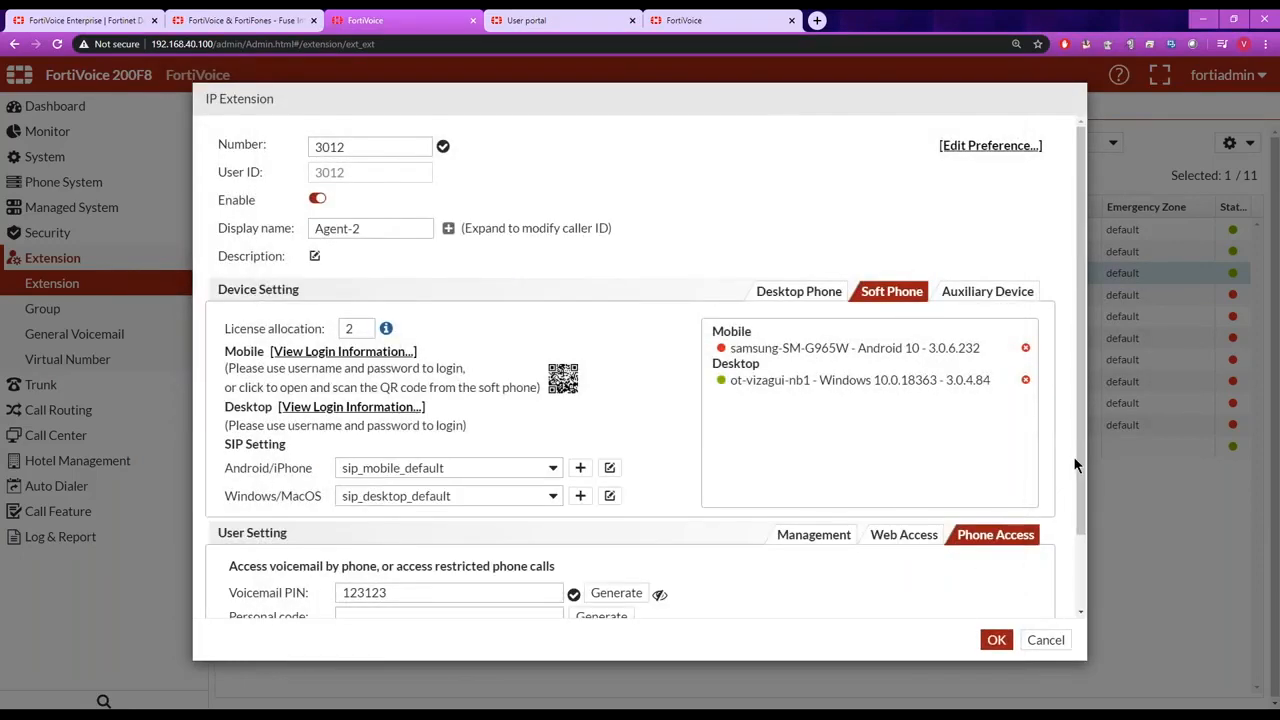
{"action": "left_click", "coordinate": [1046, 640]}
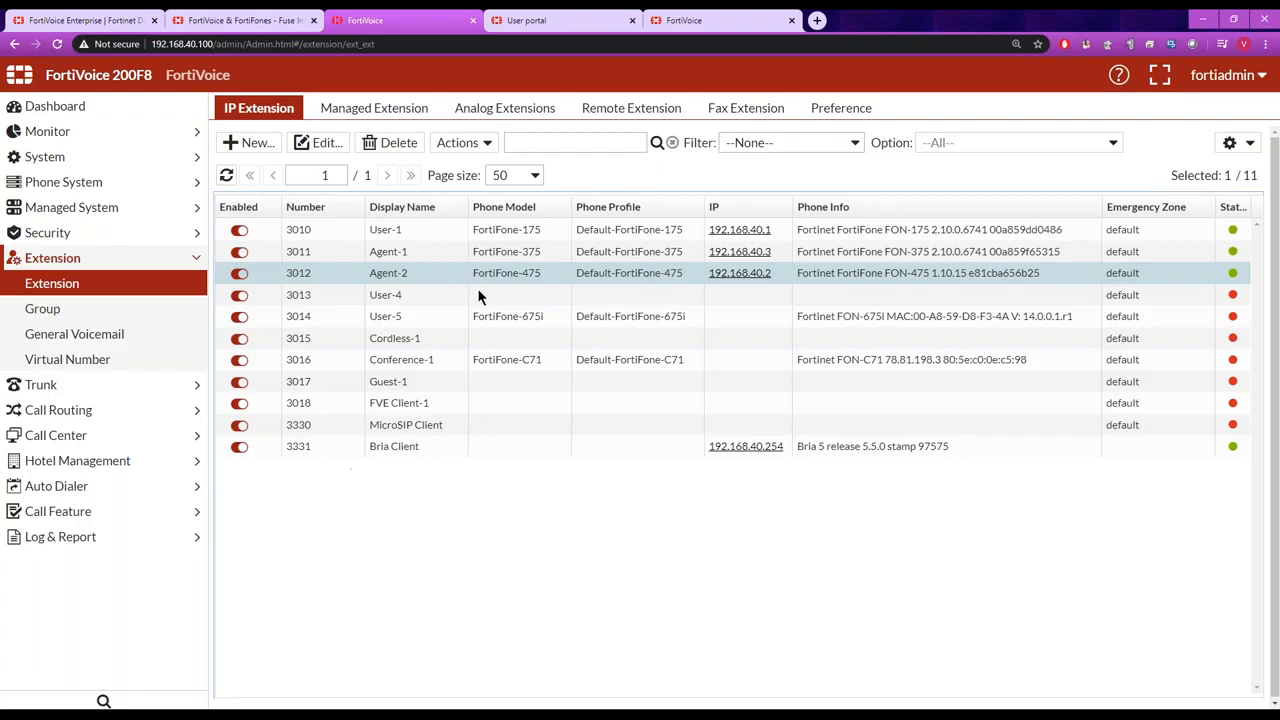
Show the auto provisioning settings in the system's advanced configuration.
{"action": "left_click", "coordinate": [75, 160]}
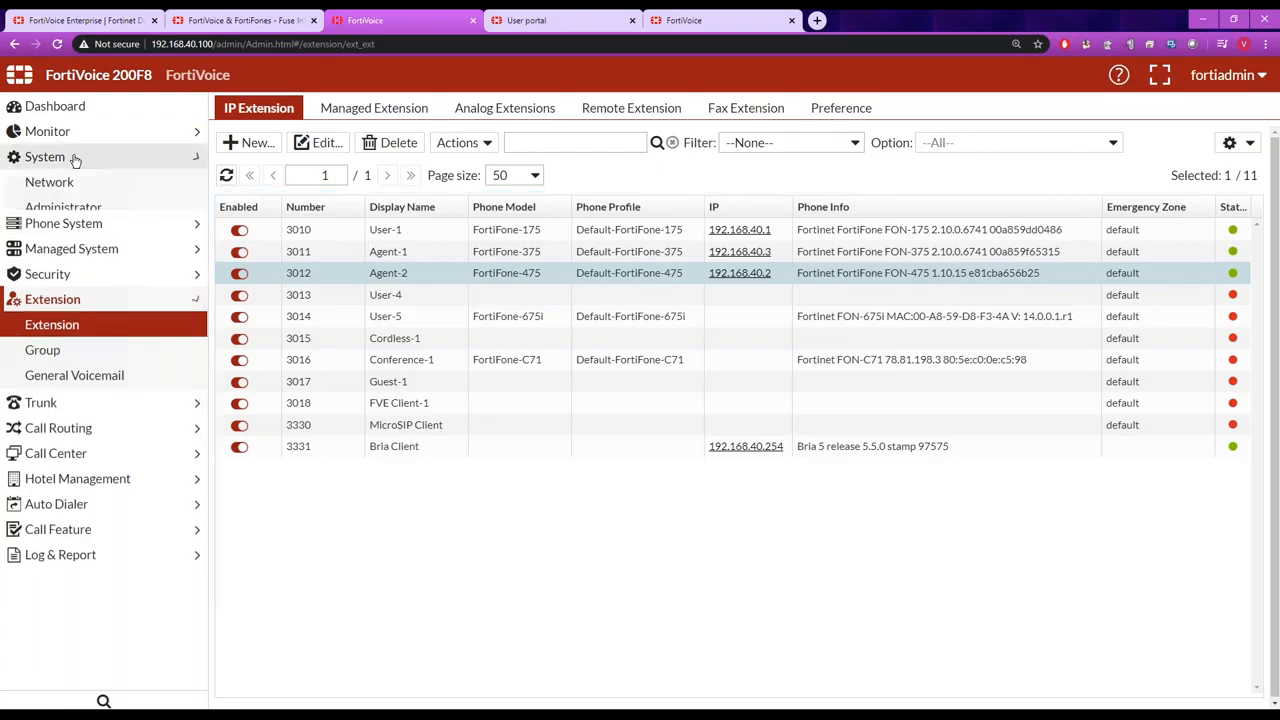
{"action": "left_click", "coordinate": [60, 283]}
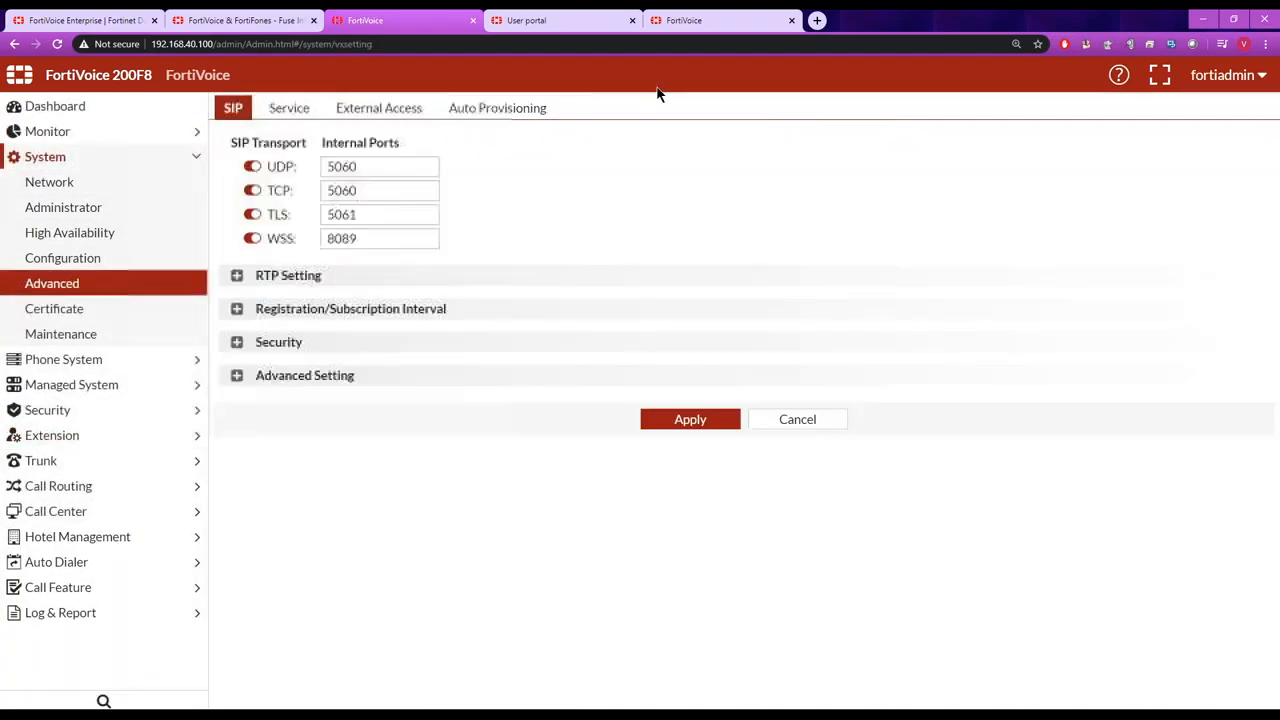
{"action": "left_click", "coordinate": [512, 112]}
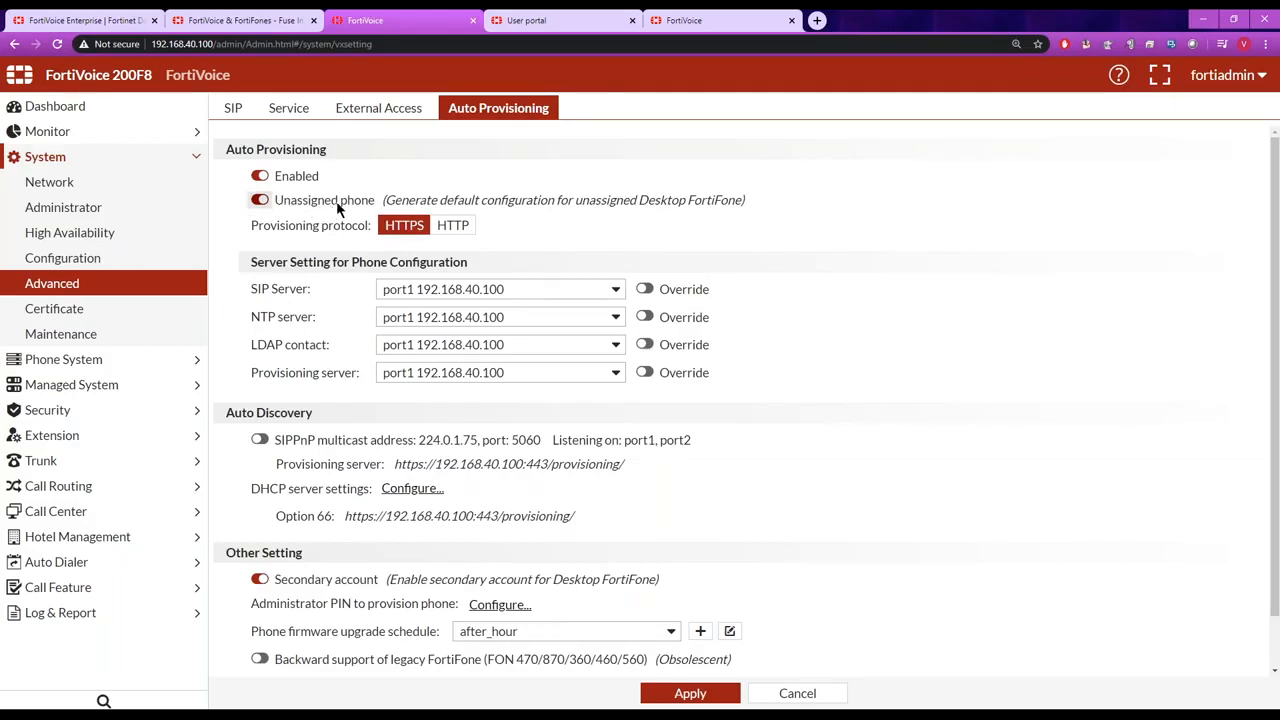
Show the monitored desktop FortiFones and examine the actions available for Agent-2's FortiFone-475.
{"action": "left_click", "coordinate": [119, 133]}
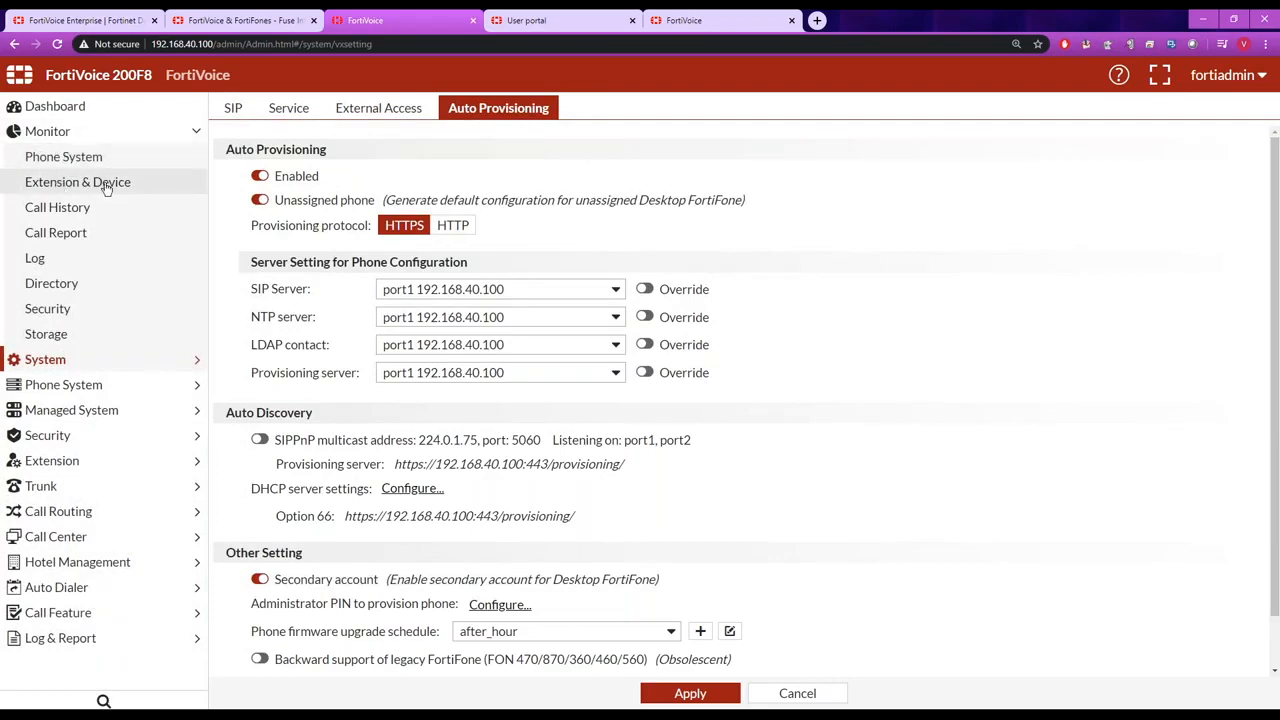
{"action": "left_click", "coordinate": [72, 188]}
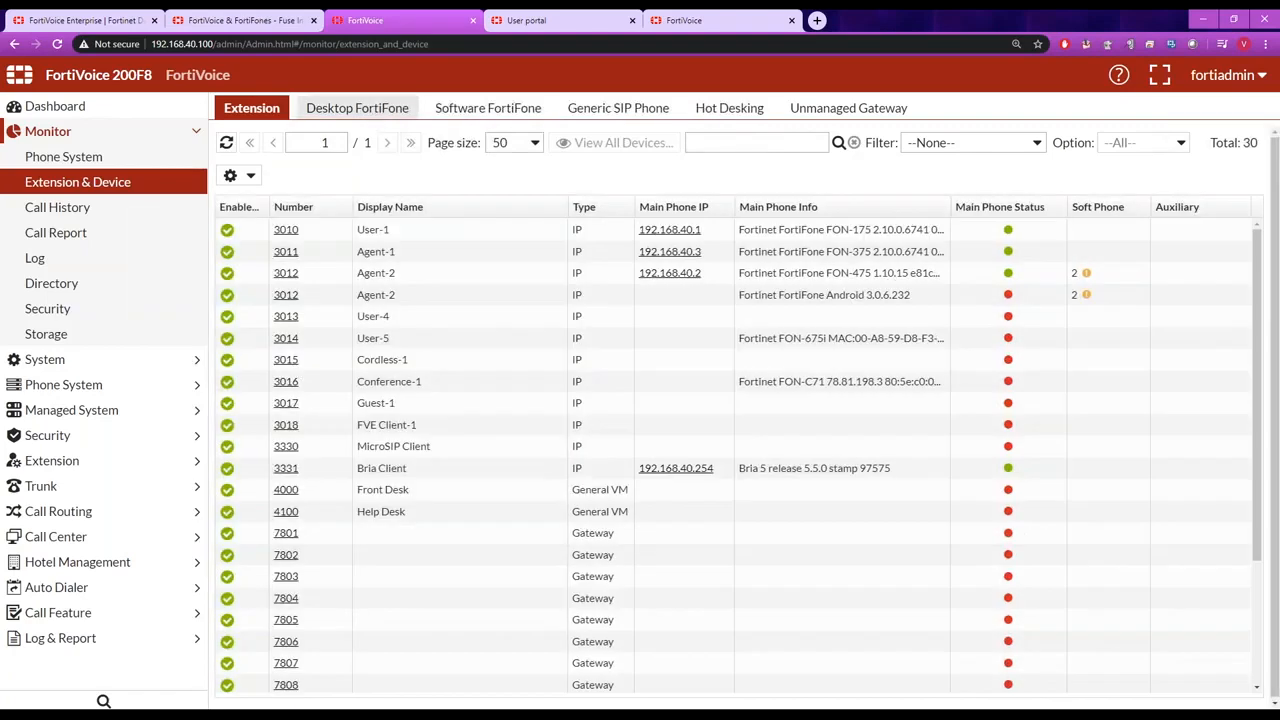
{"action": "left_click", "coordinate": [357, 108]}
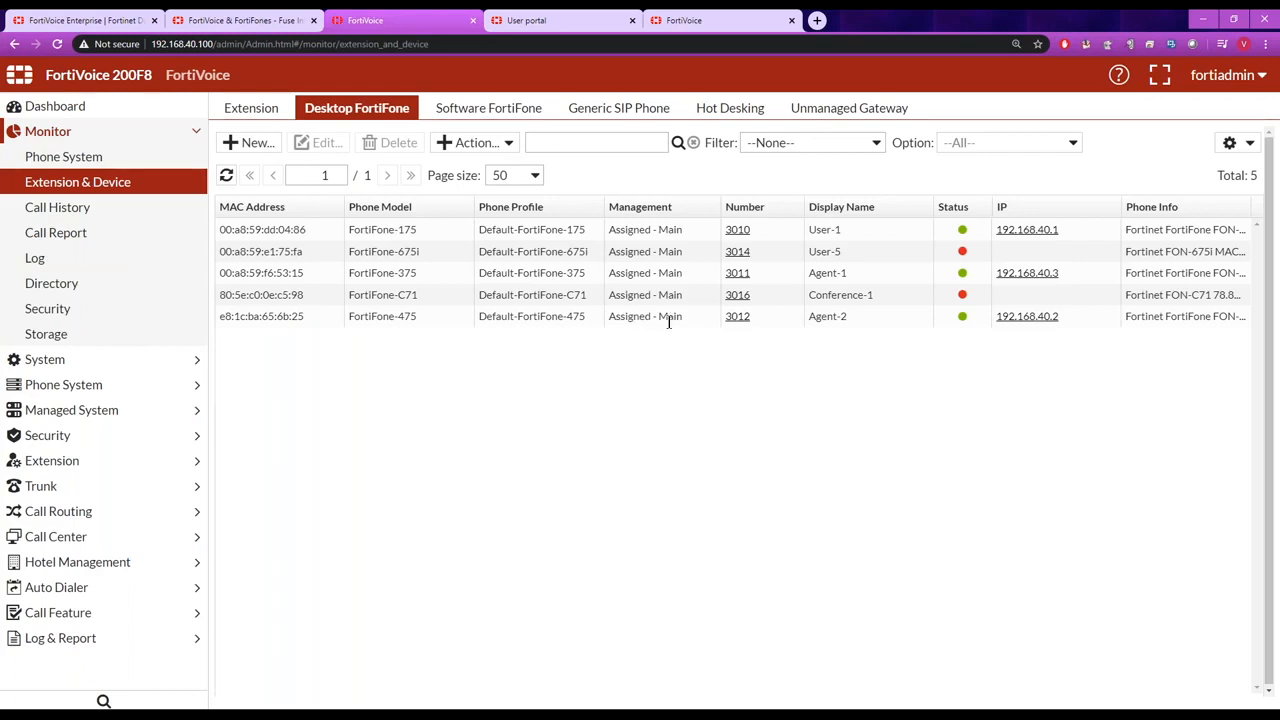
{"action": "left_click", "coordinate": [288, 316]}
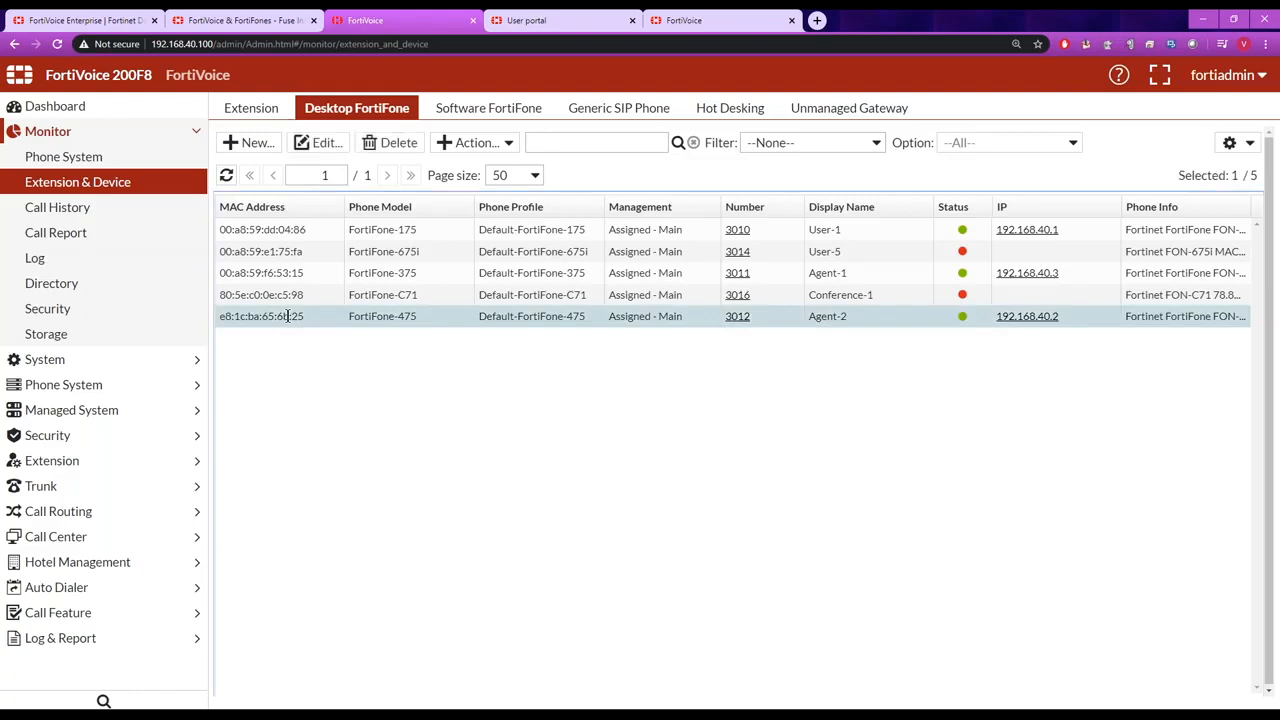
{"action": "left_click", "coordinate": [505, 145]}
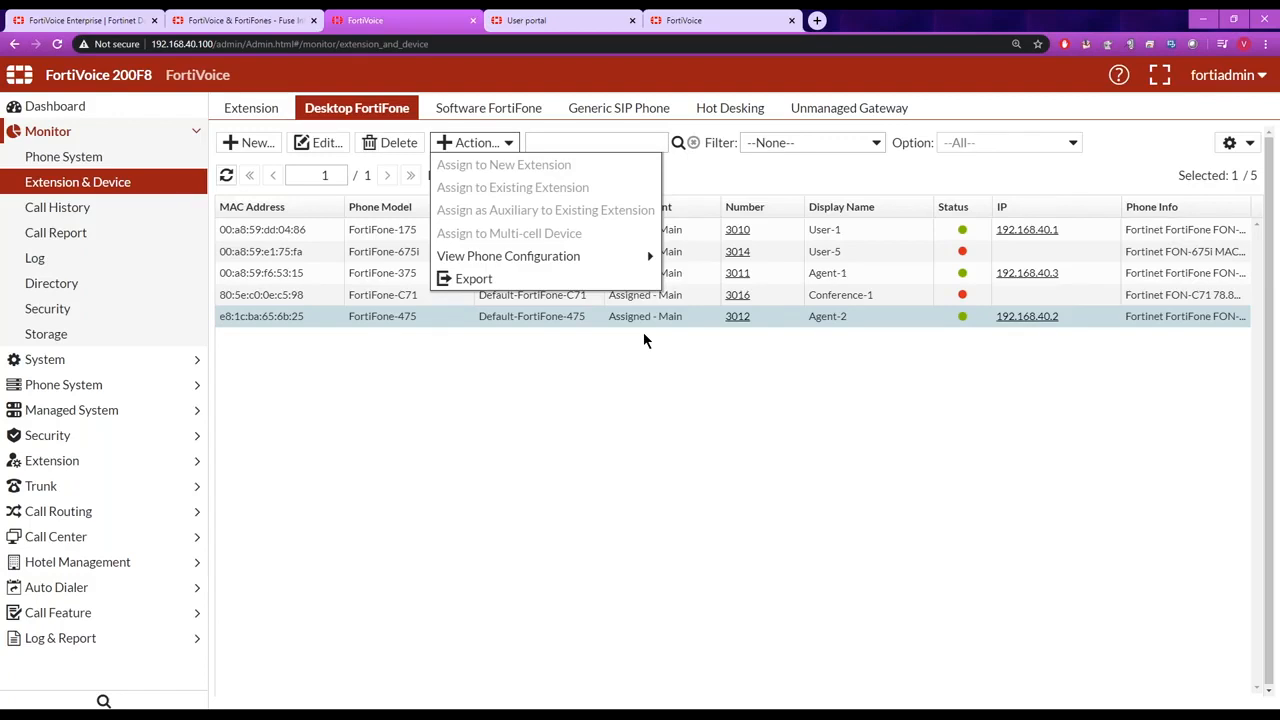
{"action": "left_click", "coordinate": [363, 480]}
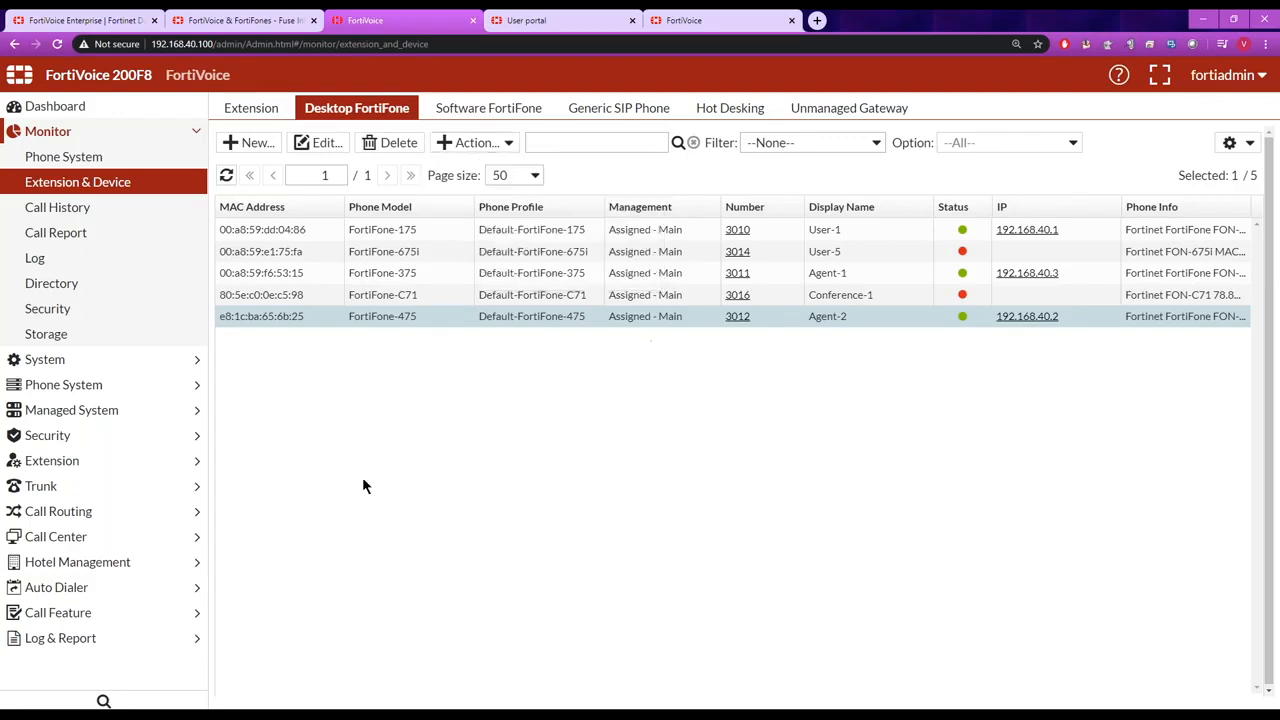
Show the vertical service feature codes and highlight *17 and *18 for configuring a phone to an extension.
{"action": "left_click", "coordinate": [195, 612]}
{"action": "left_click", "coordinate": [86, 612]}
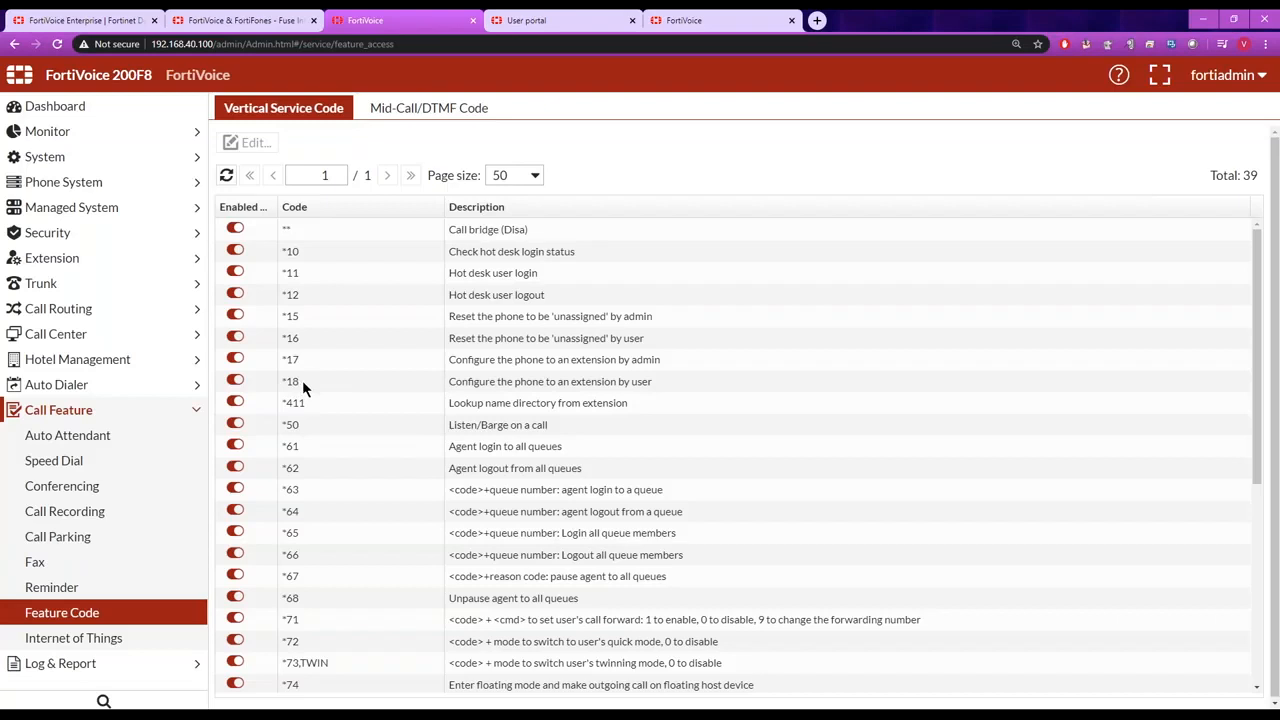
{"action": "left_click_drag", "start_coordinate": [302, 380], "coordinate": [283, 381]}
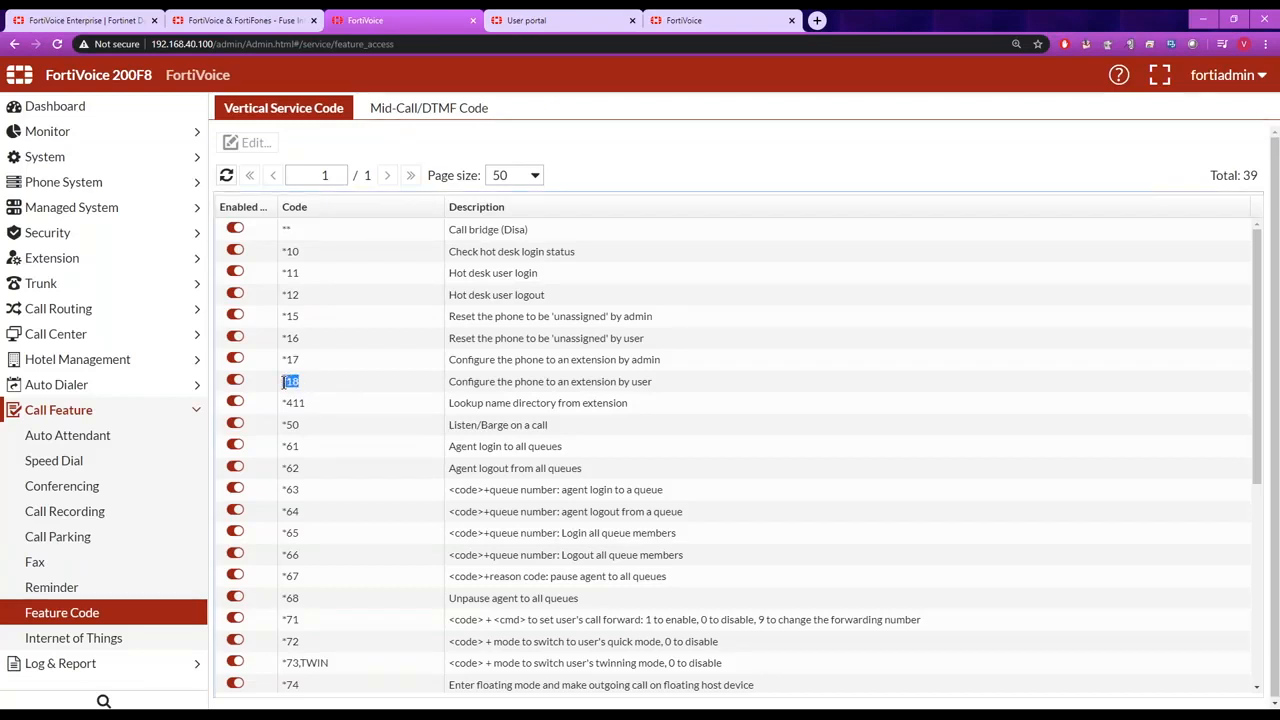
{"action": "left_click", "coordinate": [284, 381]}
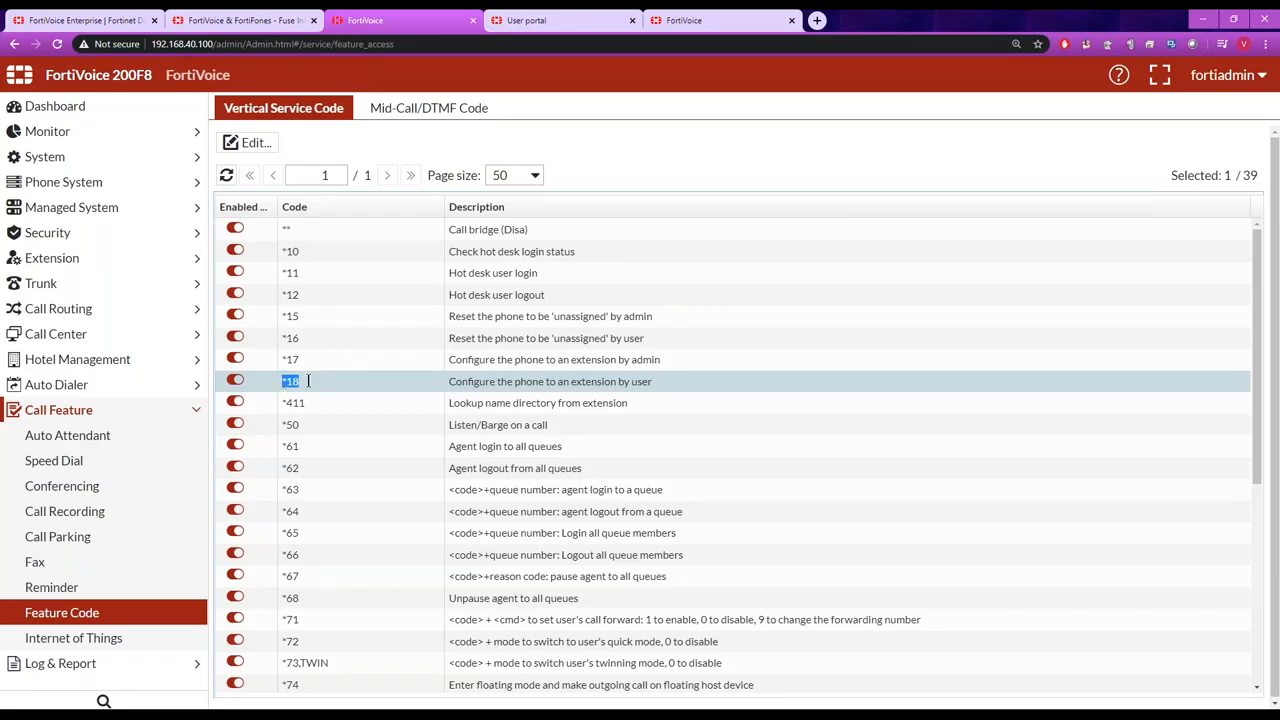
{"action": "left_click", "coordinate": [658, 386]}
{"action": "left_click_drag", "start_coordinate": [652, 381], "coordinate": [280, 357]}
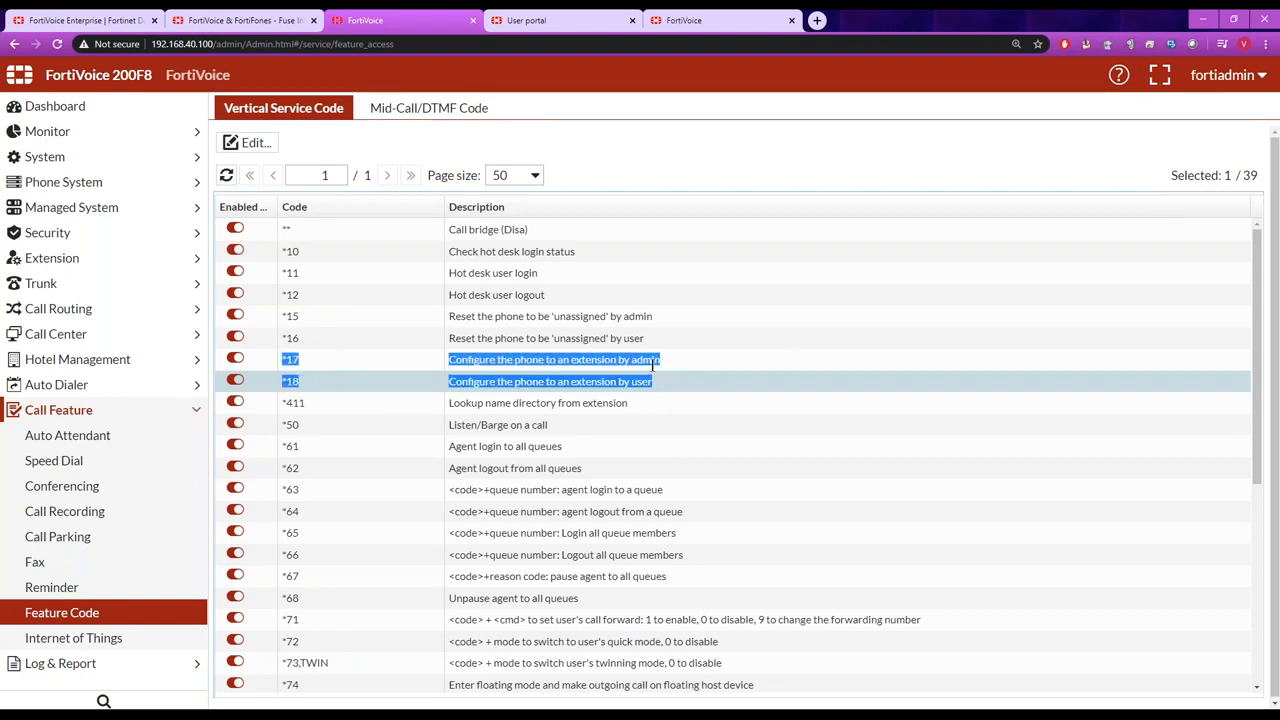
Open the Front_Desk ring group from the extension groups and examine its available ring modes.
{"action": "left_click", "coordinate": [765, 406]}
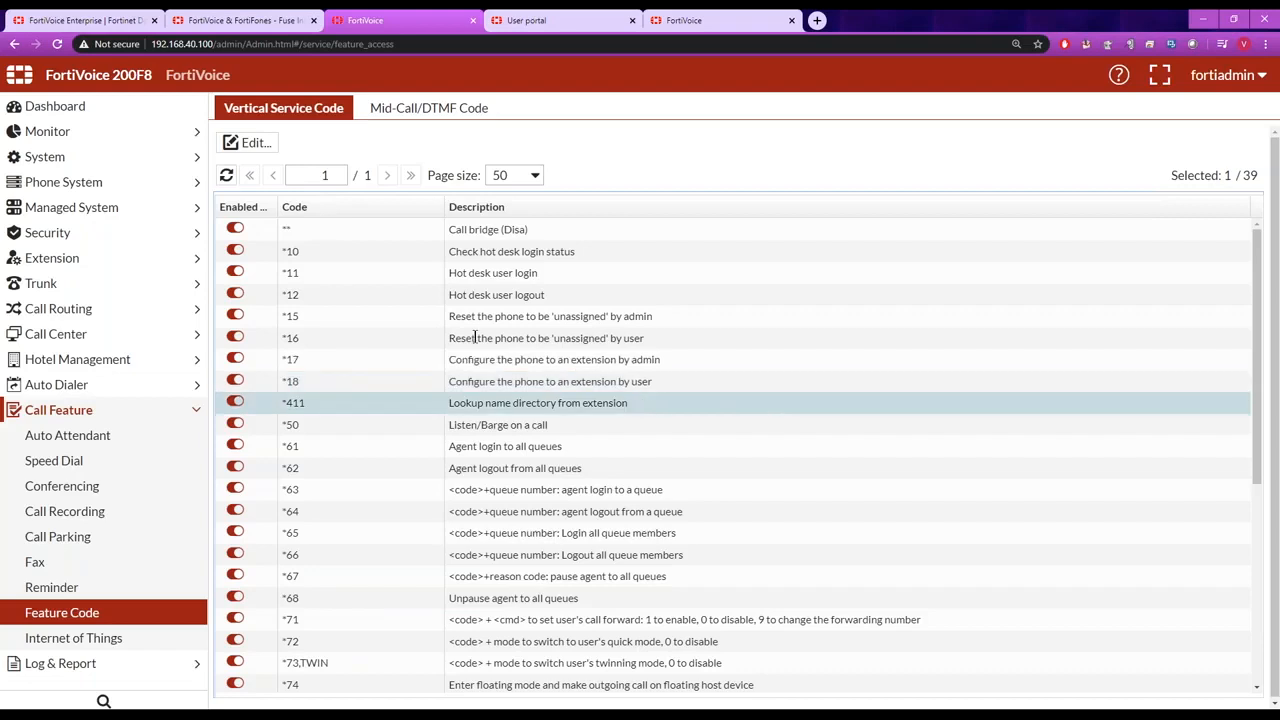
{"action": "left_click", "coordinate": [70, 261]}
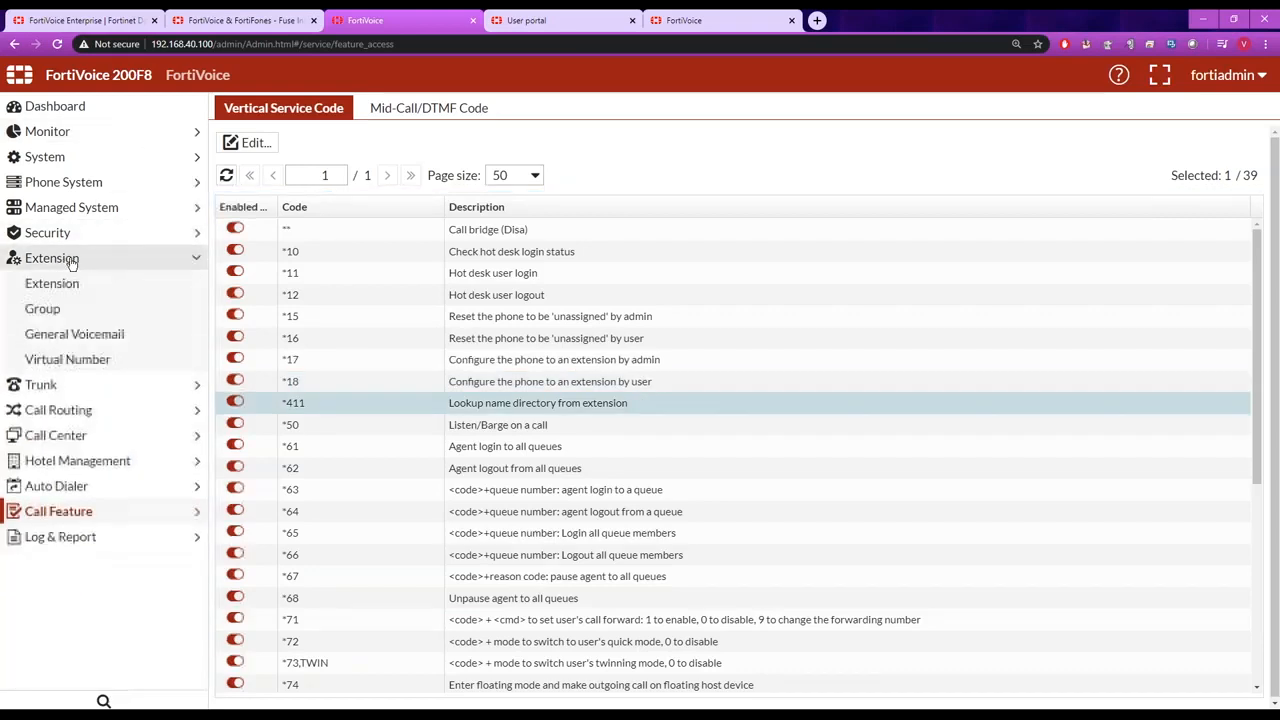
{"action": "left_click", "coordinate": [43, 310]}
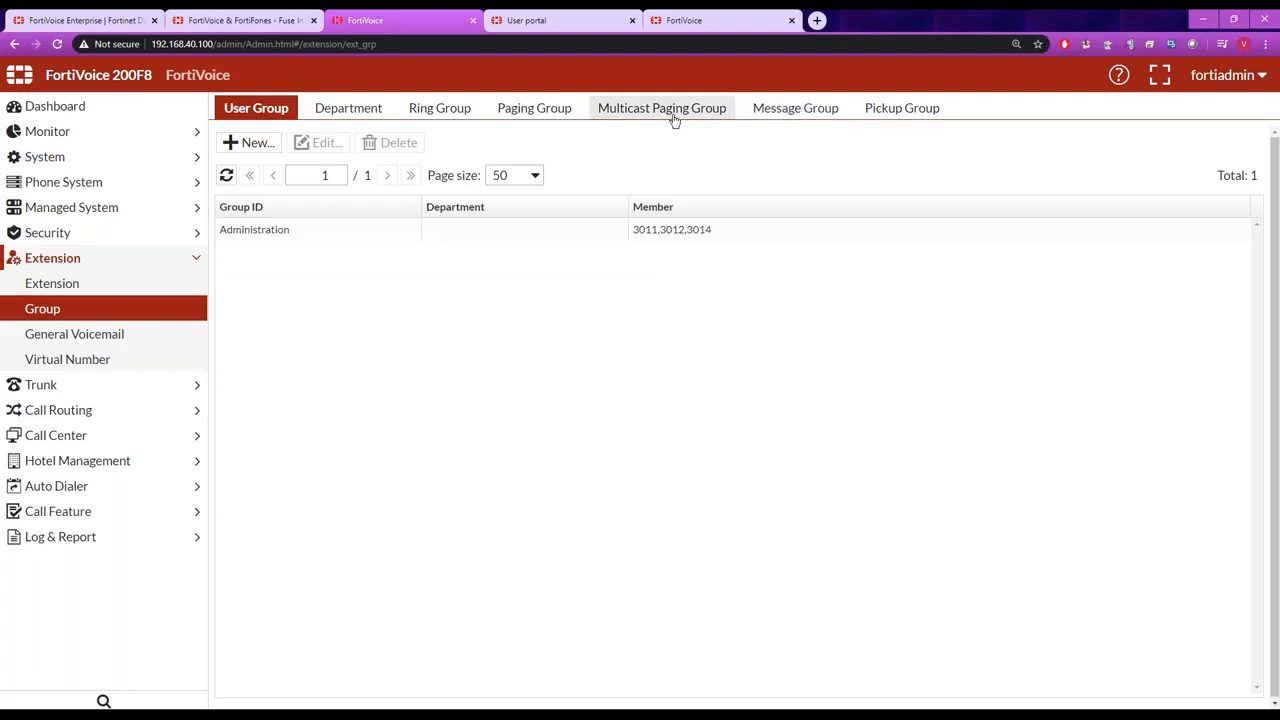
{"action": "left_click", "coordinate": [455, 116]}
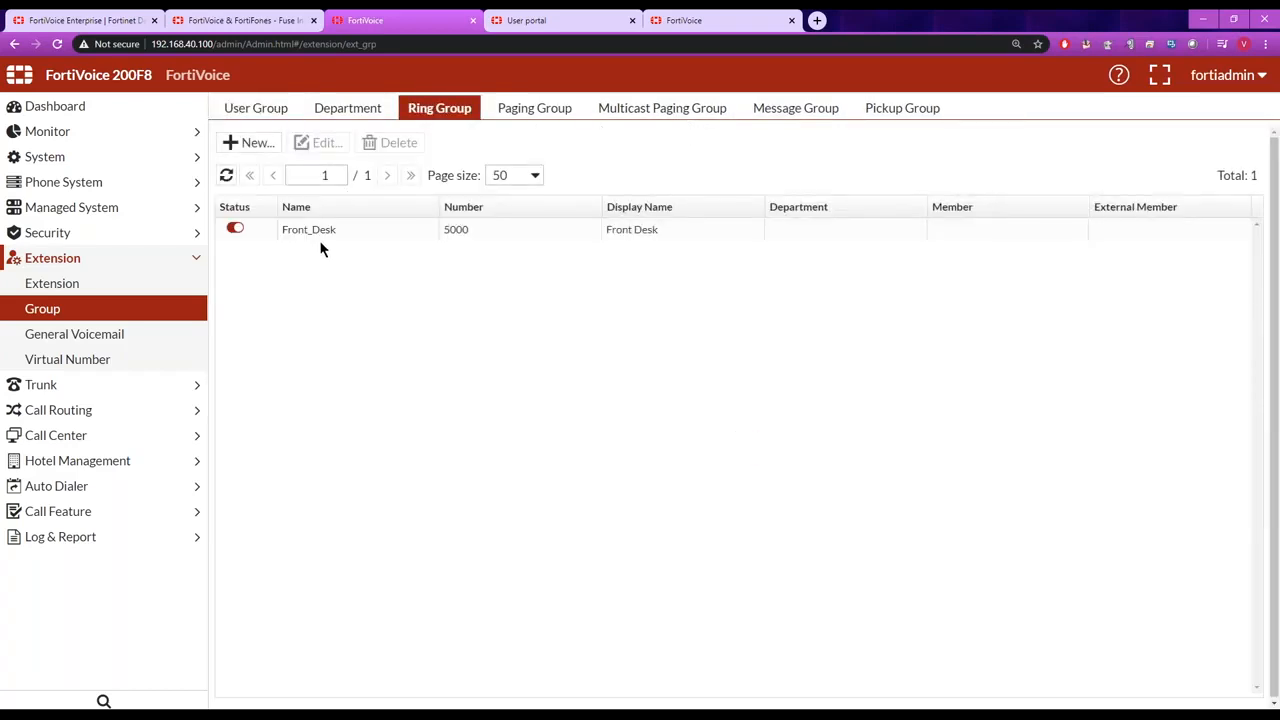
{"action": "double_click", "coordinate": [324, 228]}
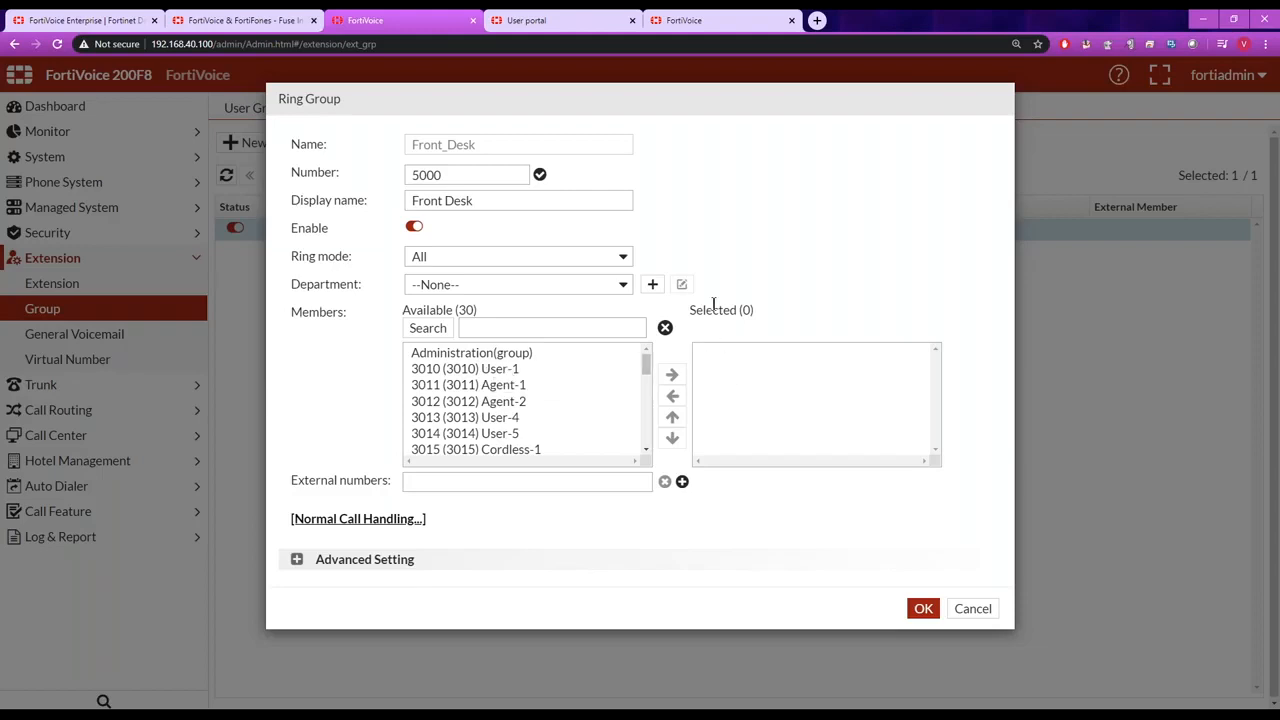
{"action": "left_click", "coordinate": [623, 257]}
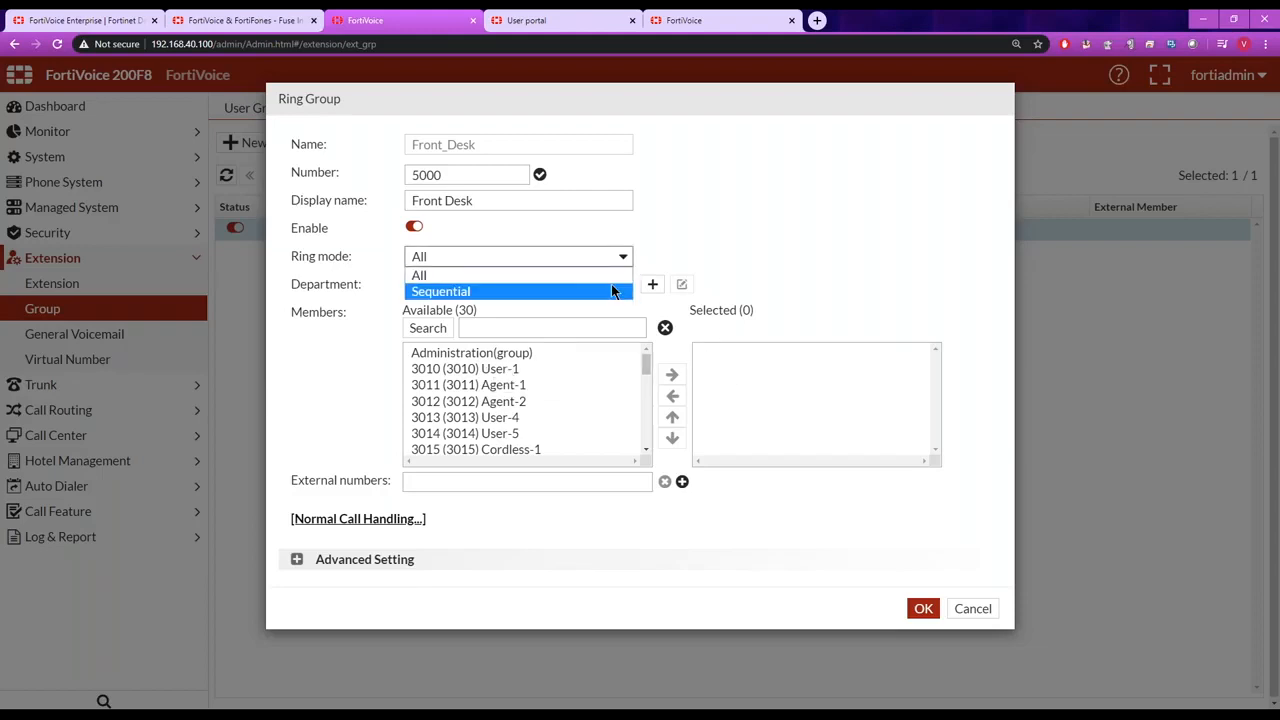
{"action": "left_click", "coordinate": [778, 266]}
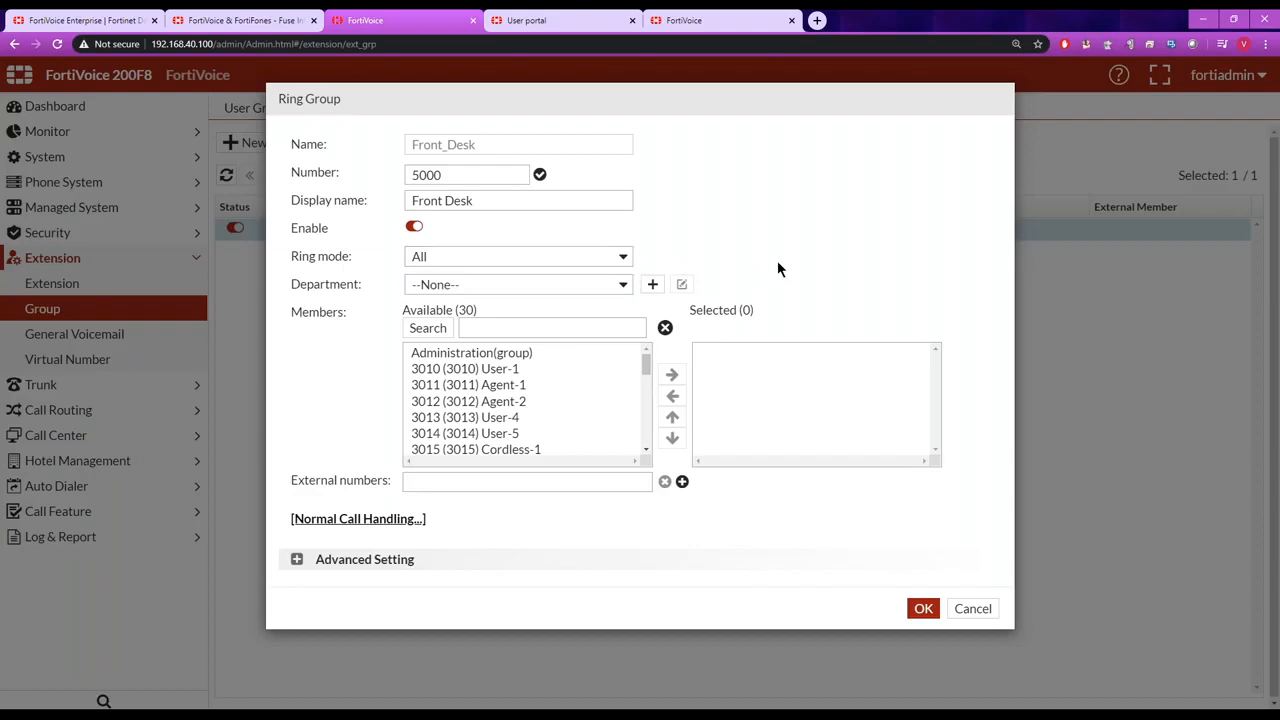
Examine the Front_Desk ring group's normal call handling conditions and the actions available for a user-defined phone-not-connected rule, discarding all changes.
{"action": "left_click", "coordinate": [393, 521]}
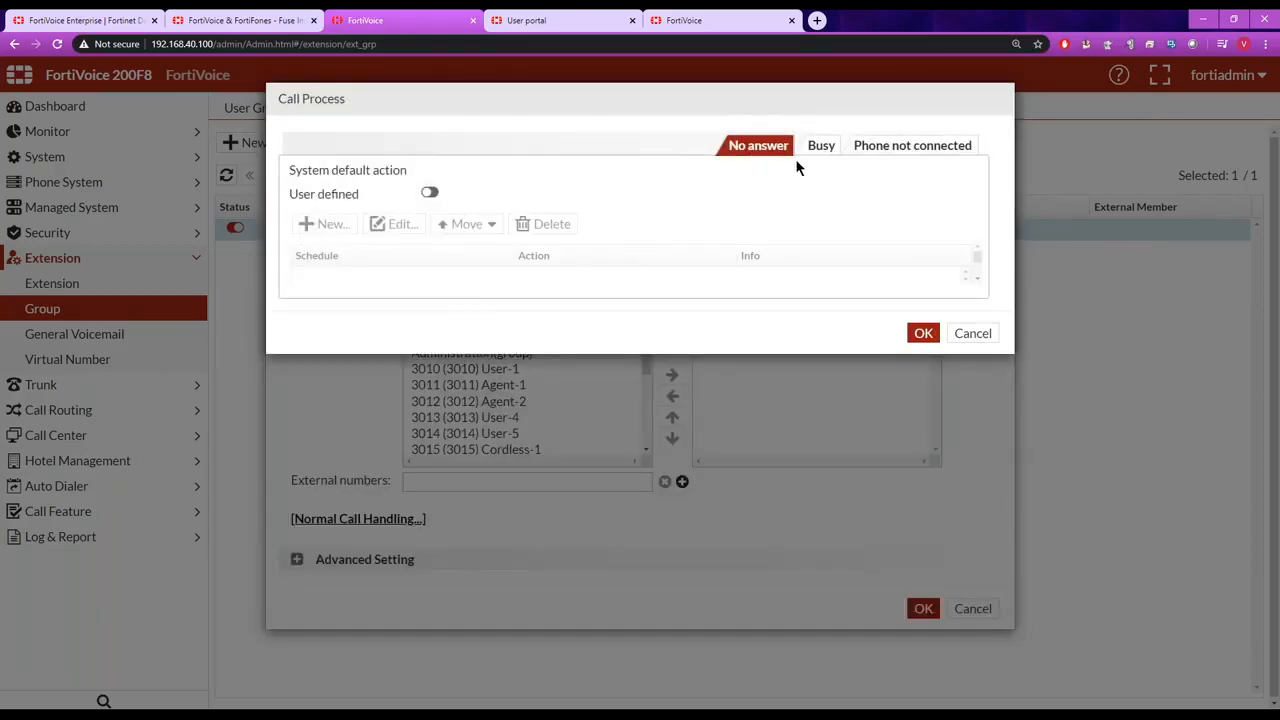
{"action": "left_click", "coordinate": [821, 148]}
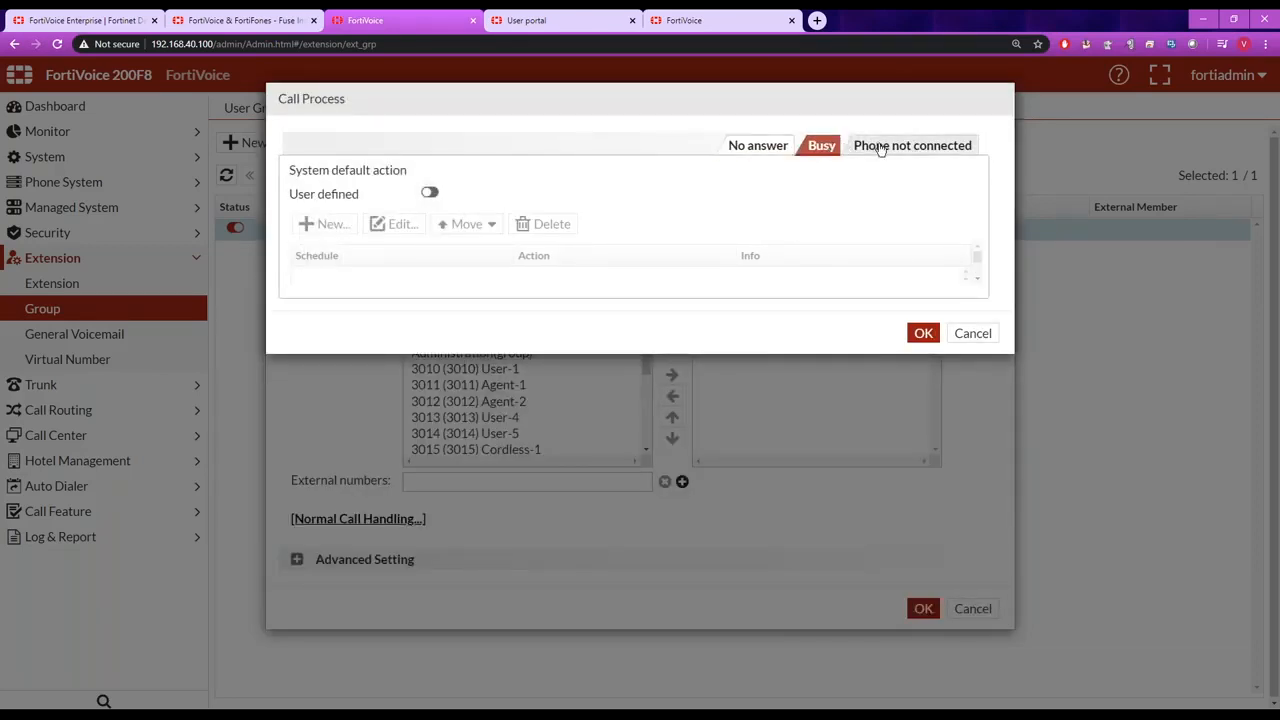
{"action": "left_click", "coordinate": [882, 148]}
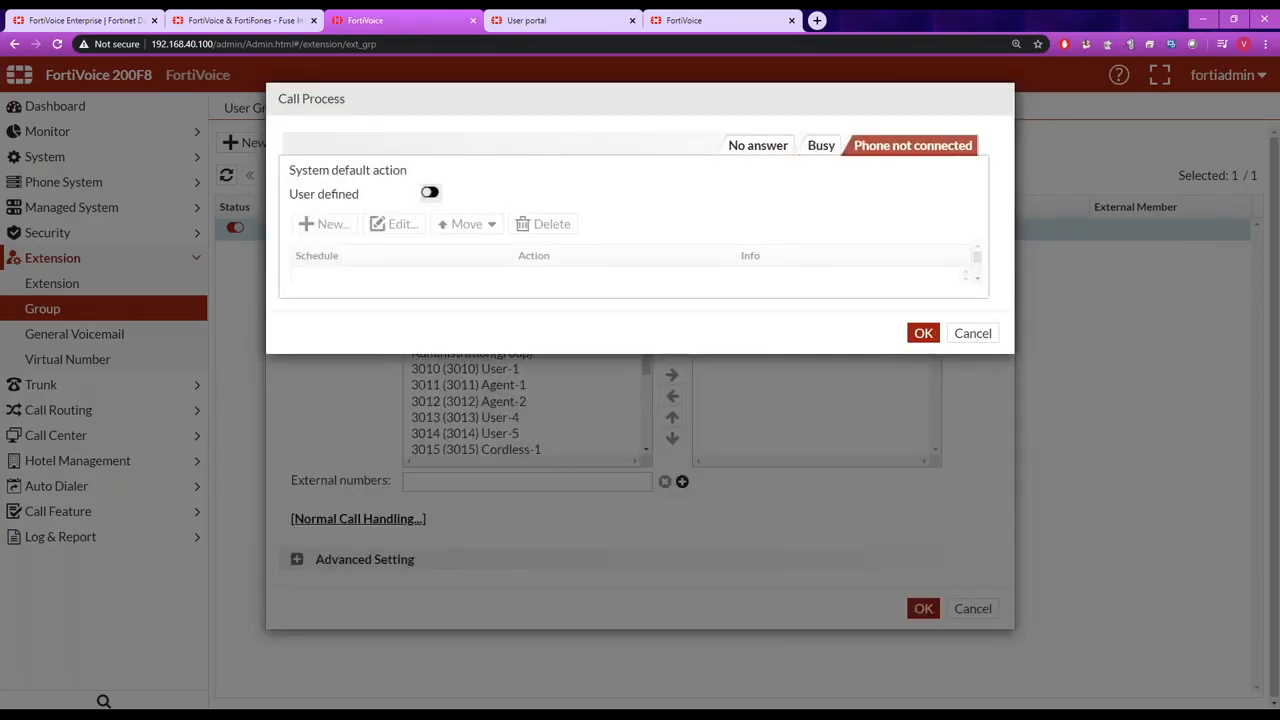
{"action": "left_click", "coordinate": [430, 192]}
{"action": "left_click", "coordinate": [340, 224]}
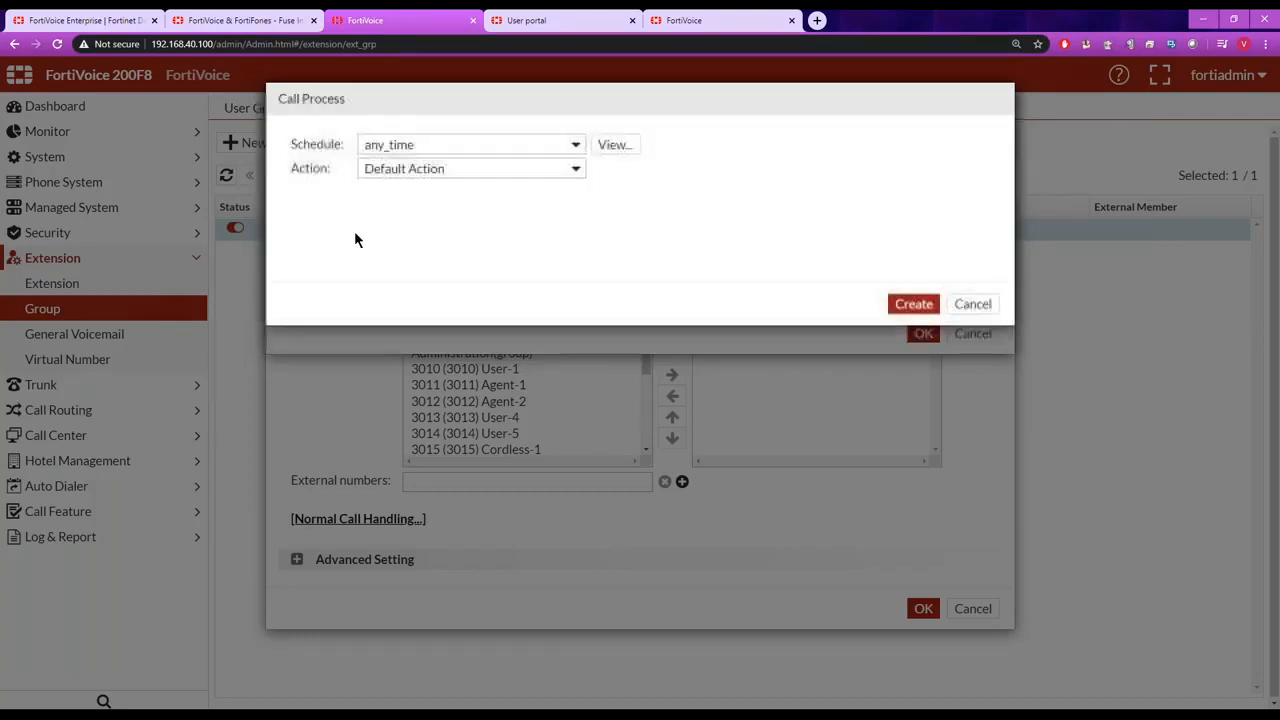
{"action": "left_click", "coordinate": [576, 169]}
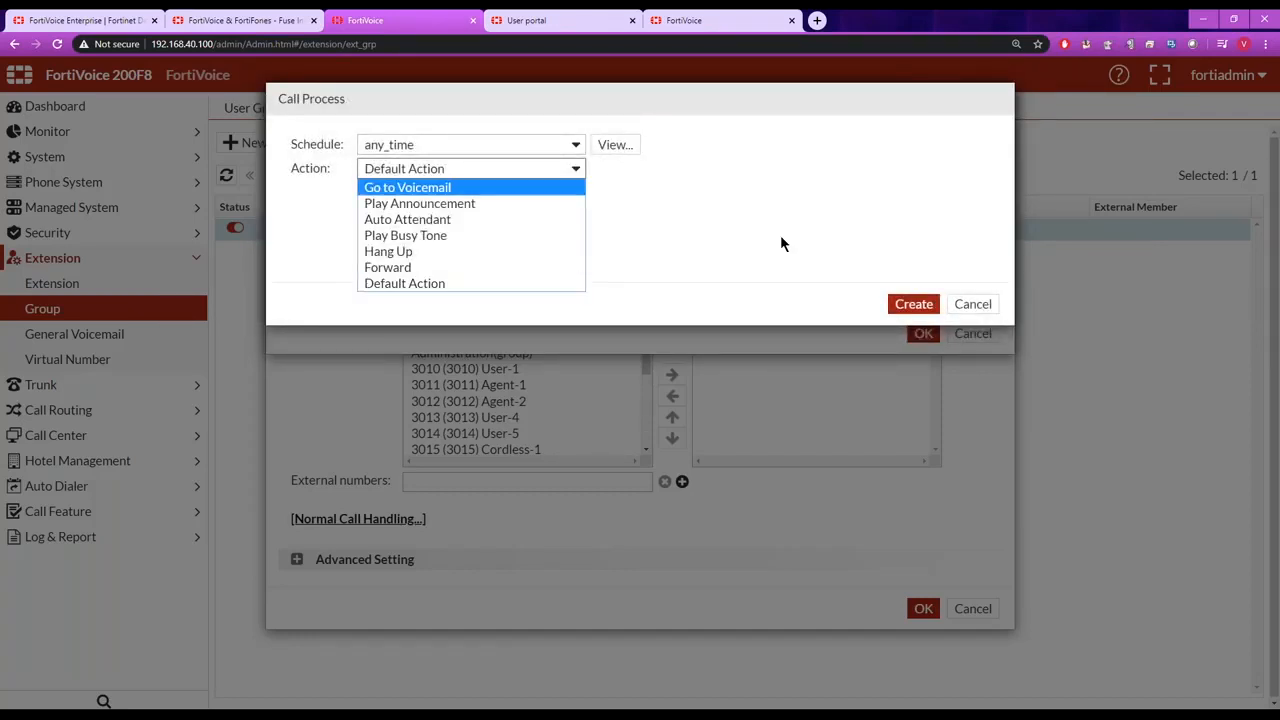
{"action": "left_click", "coordinate": [967, 306]}
{"action": "left_click", "coordinate": [972, 333]}
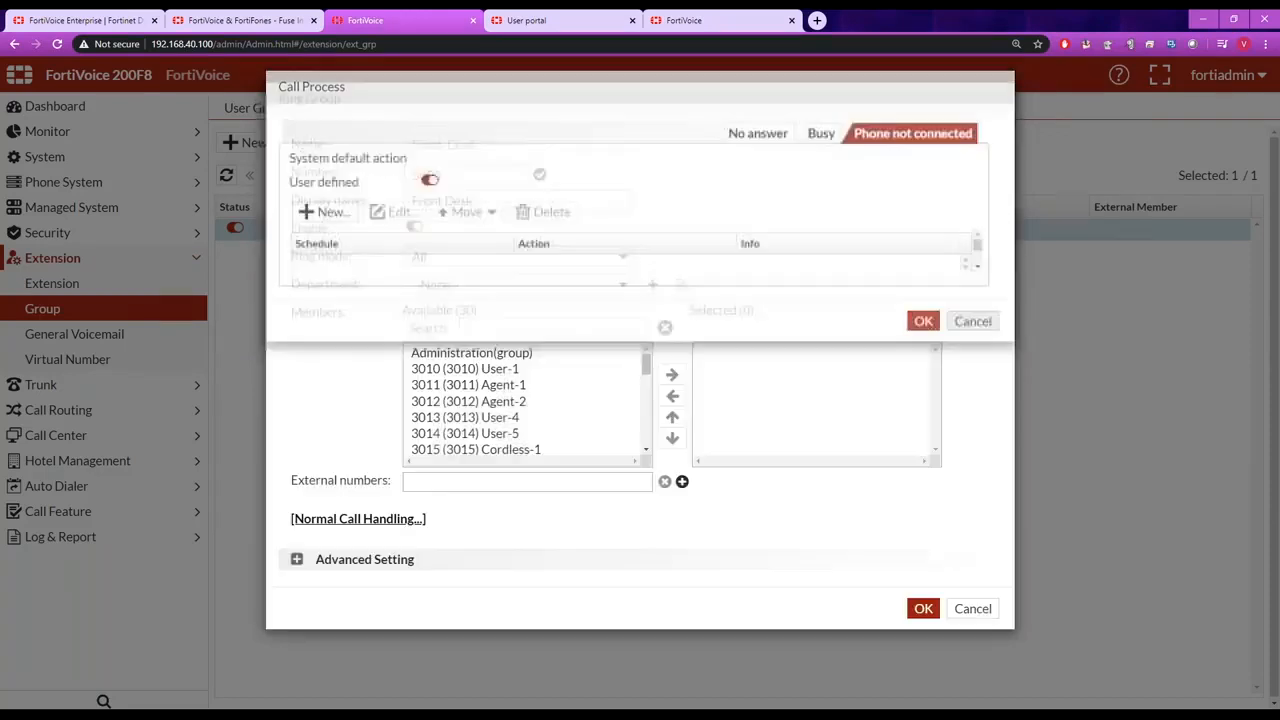
{"action": "left_click", "coordinate": [973, 609]}
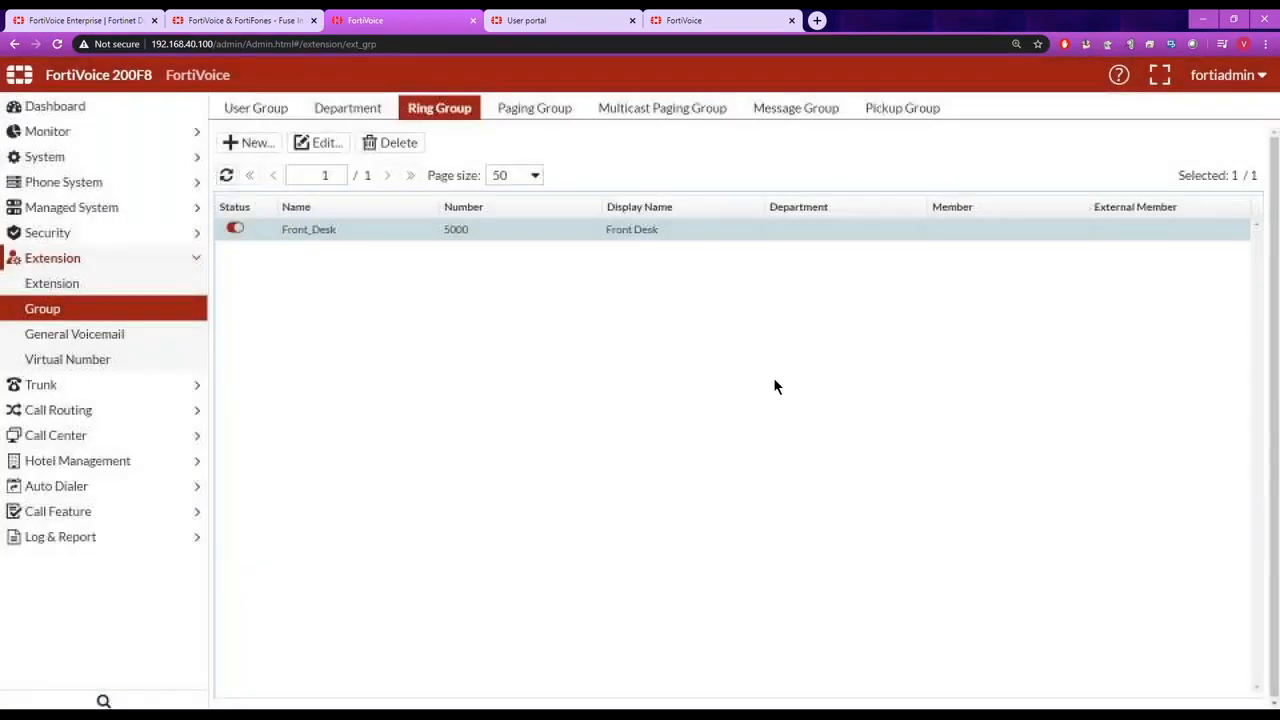
Examine the paging groups and the settings offered for a new paging group, without creating one.
{"action": "left_click", "coordinate": [541, 107]}
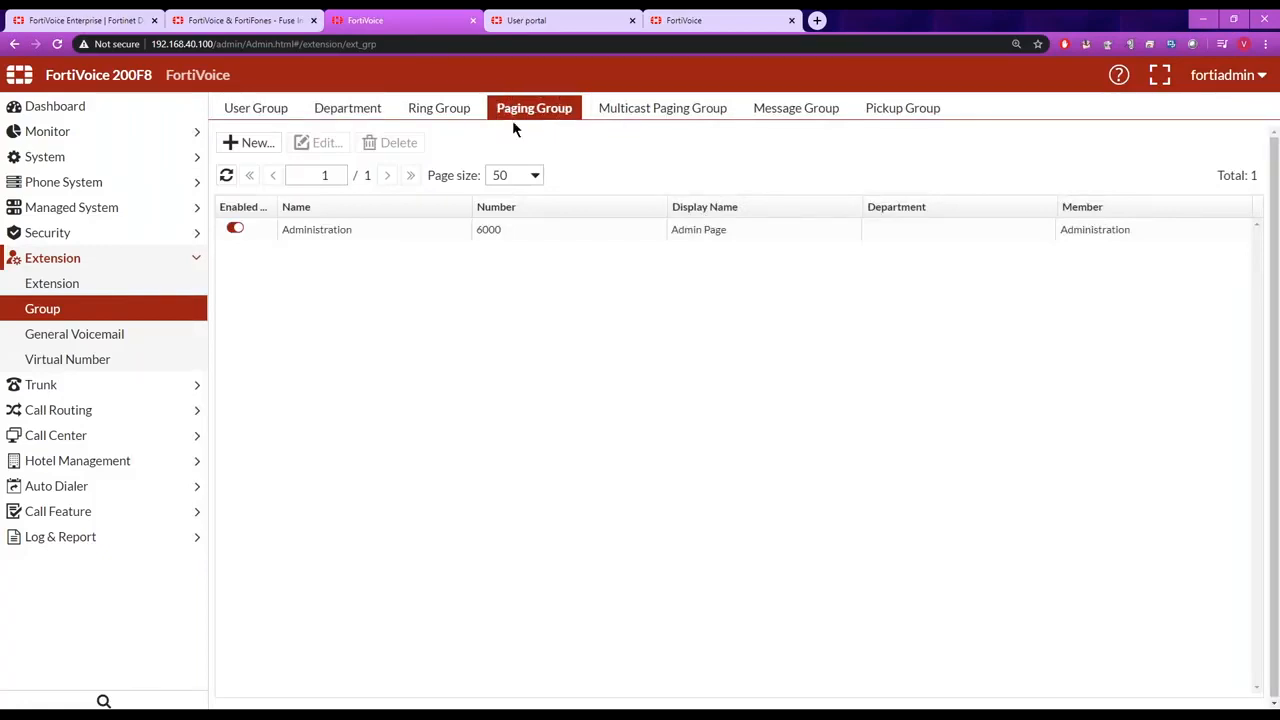
{"action": "left_click", "coordinate": [255, 143]}
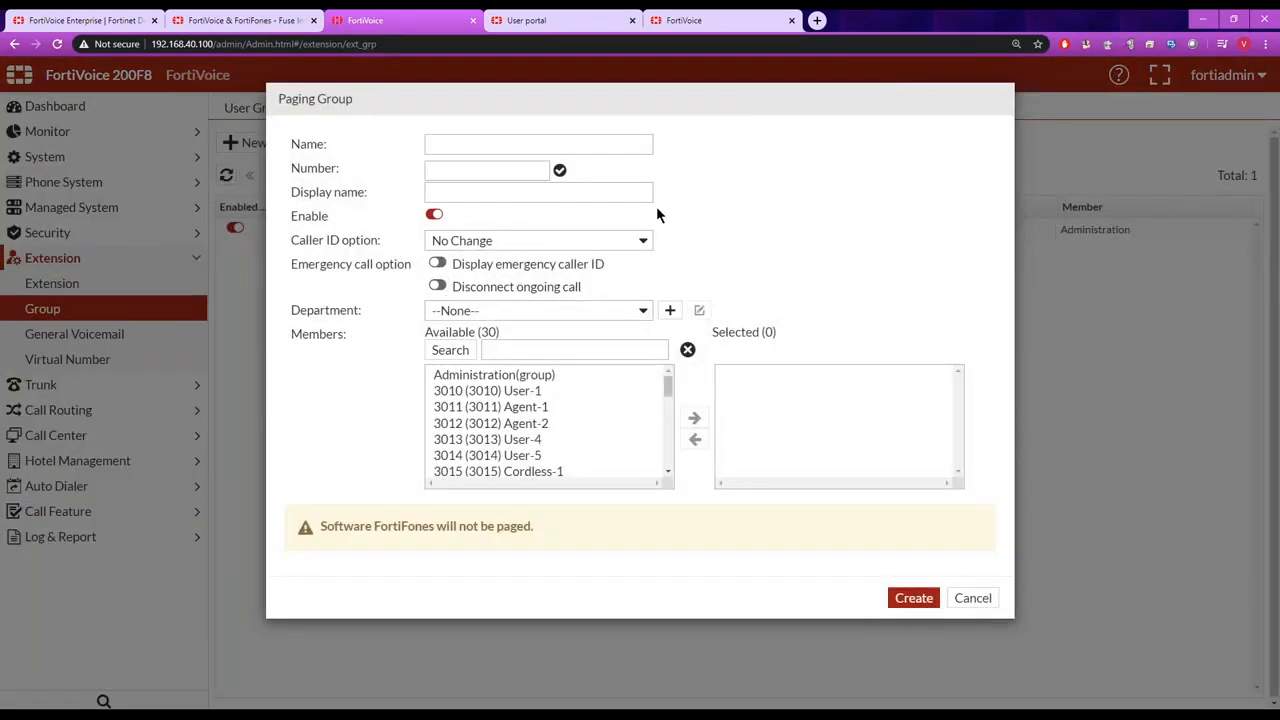
{"action": "left_click", "coordinate": [606, 148]}
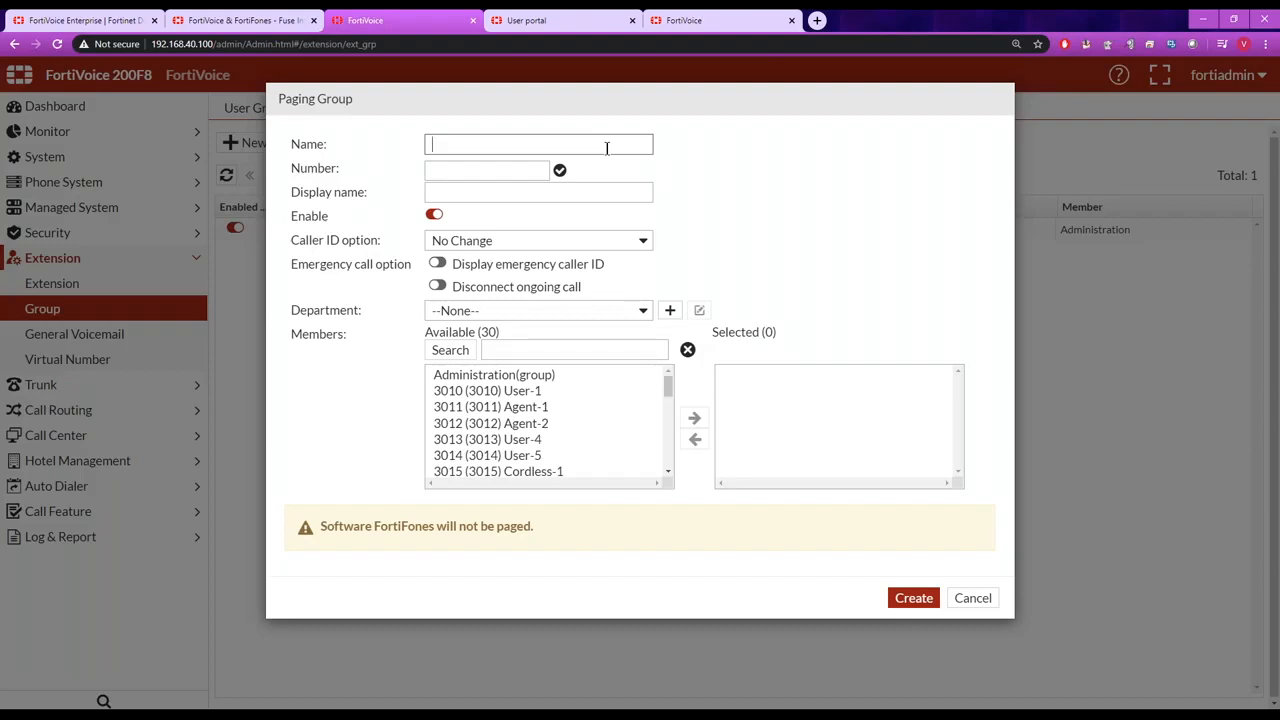
{"action": "left_click", "coordinate": [530, 395]}
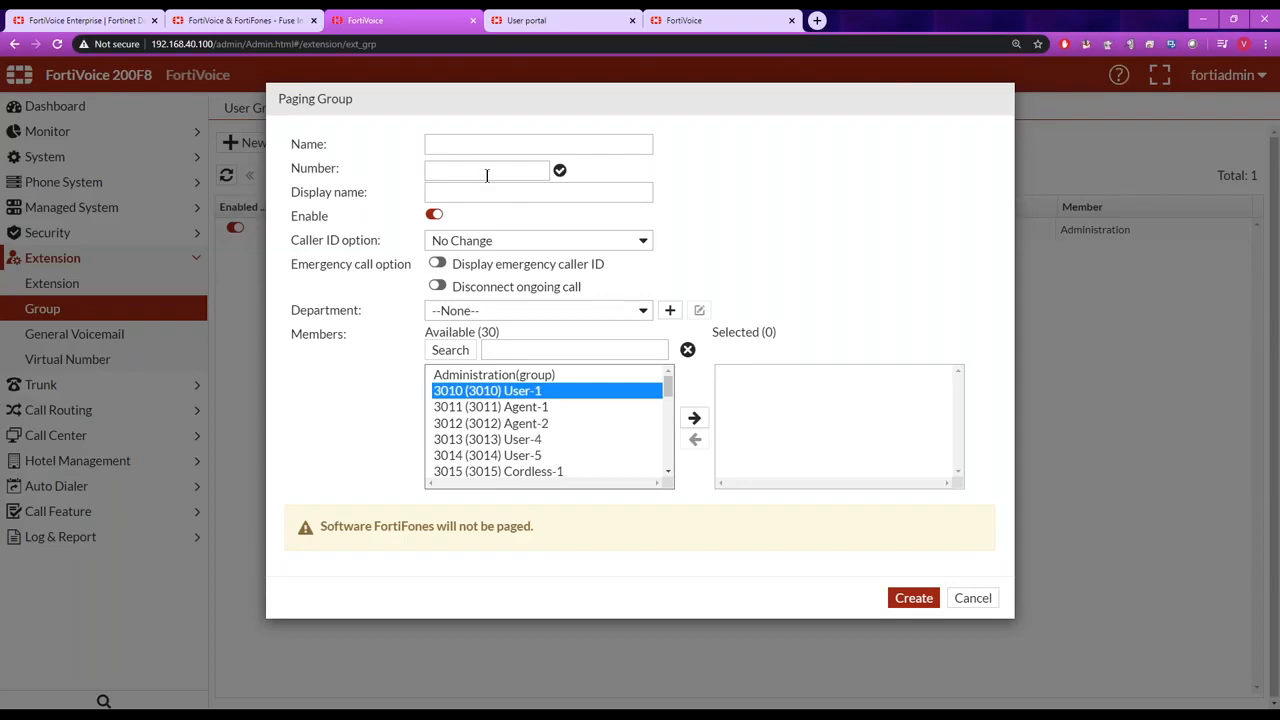
{"action": "left_click", "coordinate": [971, 598]}
Review the Administration paging group's number and try the option to disconnect ongoing calls, discarding the change.
{"action": "double_click", "coordinate": [444, 227]}
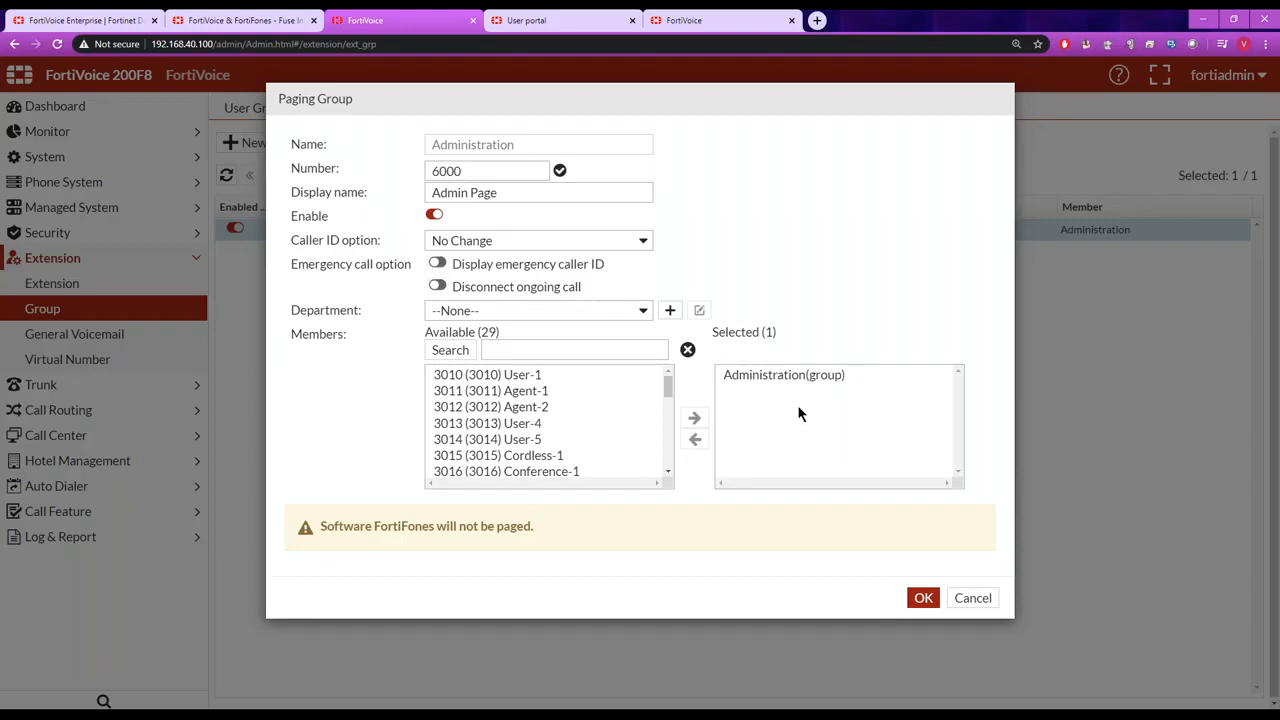
{"action": "left_click_drag", "start_coordinate": [474, 172], "coordinate": [415, 174]}
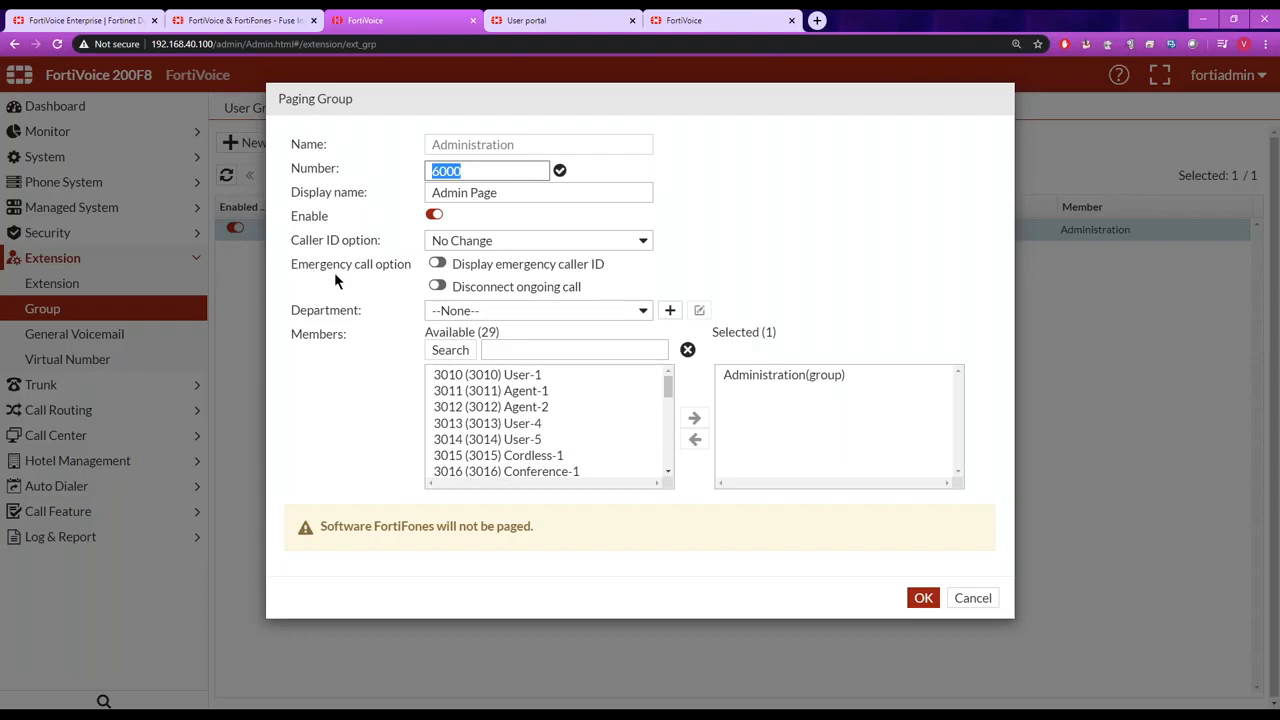
{"action": "left_click", "coordinate": [436, 287]}
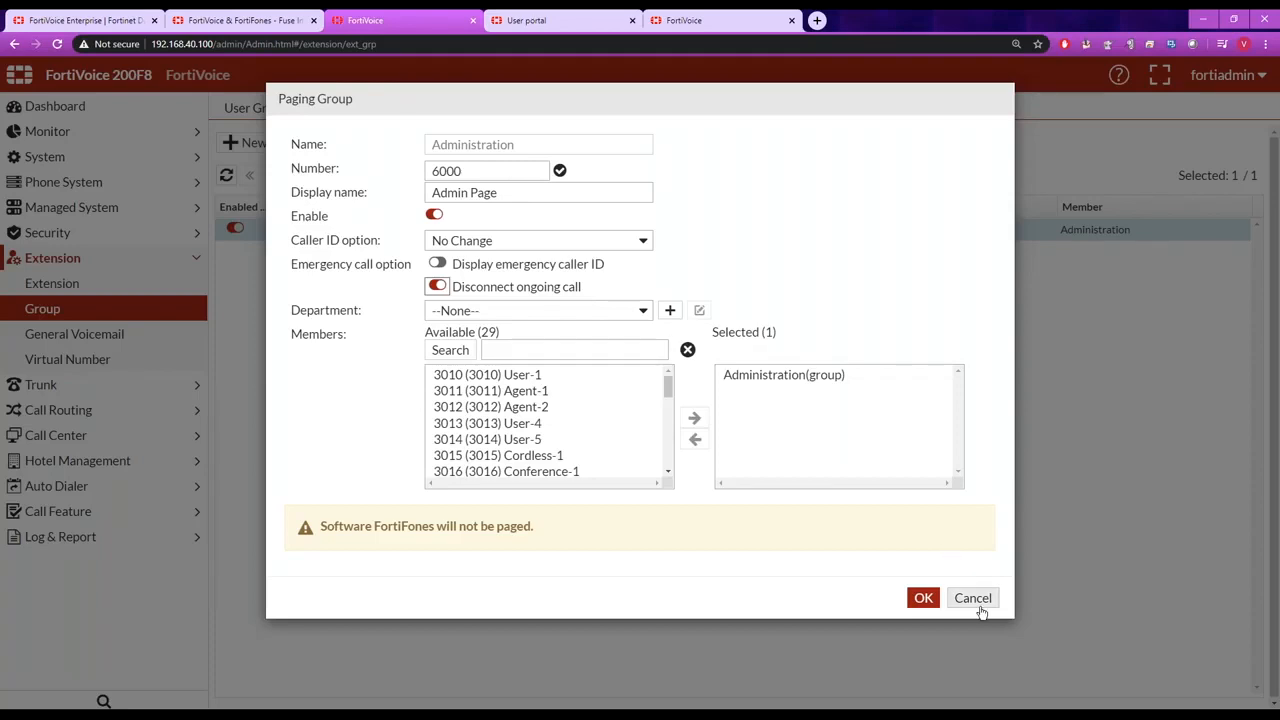
{"action": "left_click", "coordinate": [972, 597]}
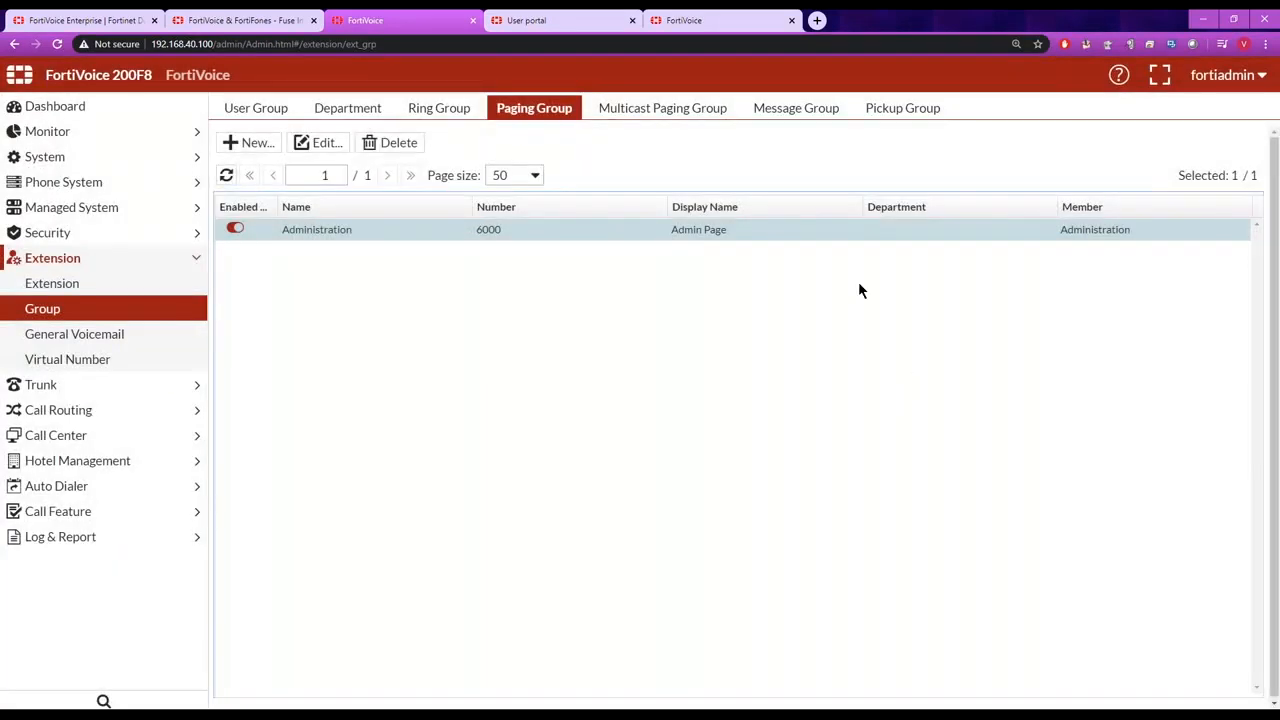
Open the Sales_Call_Pickup pickup group to show its members and pickup-by members.
{"action": "left_click", "coordinate": [902, 109]}
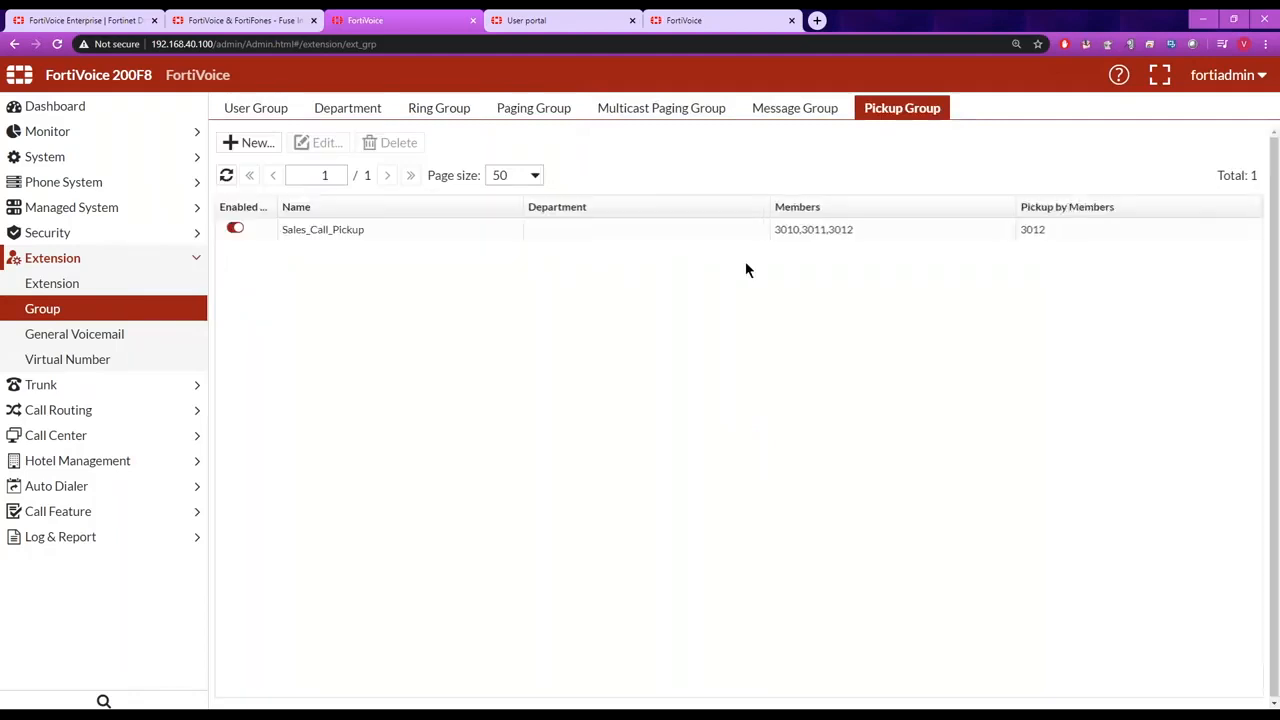
{"action": "double_click", "coordinate": [345, 229]}
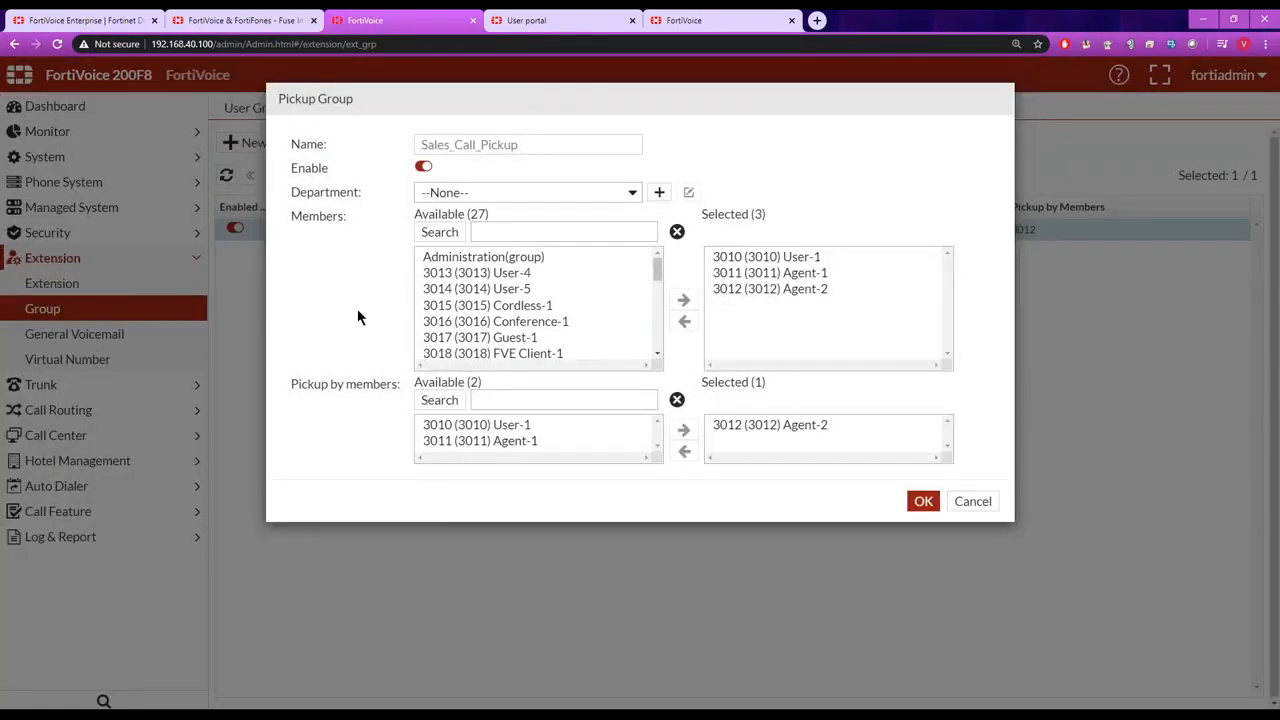
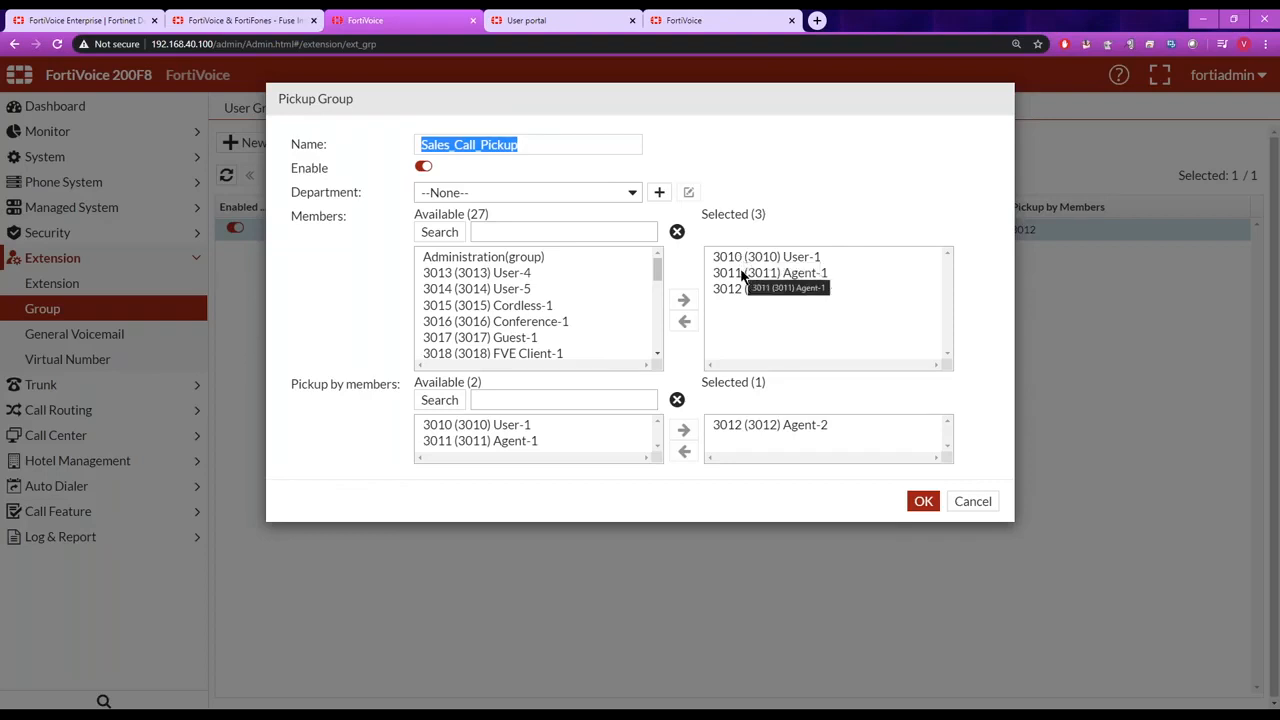
Close the pickup group unchanged and review the Front Desk general voicemail settings without changing them.
{"action": "left_click", "coordinate": [972, 502]}
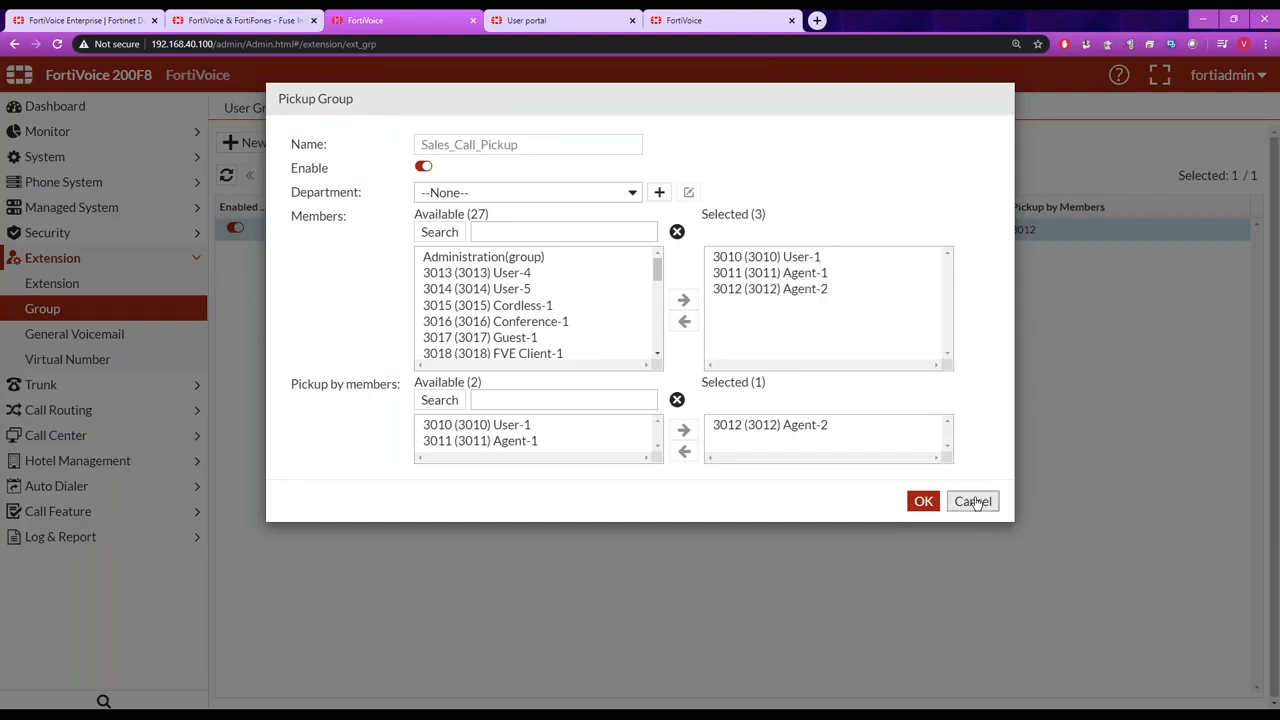
{"action": "left_click", "coordinate": [94, 336]}
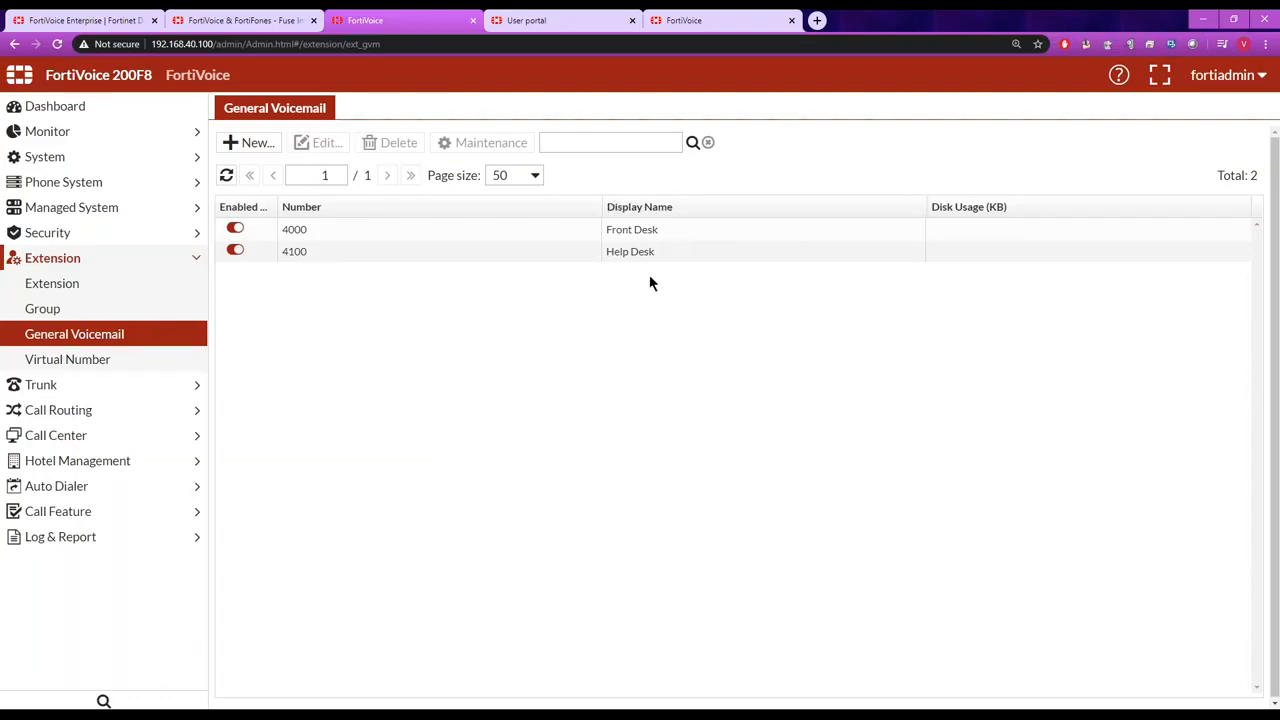
{"action": "double_click", "coordinate": [309, 230]}
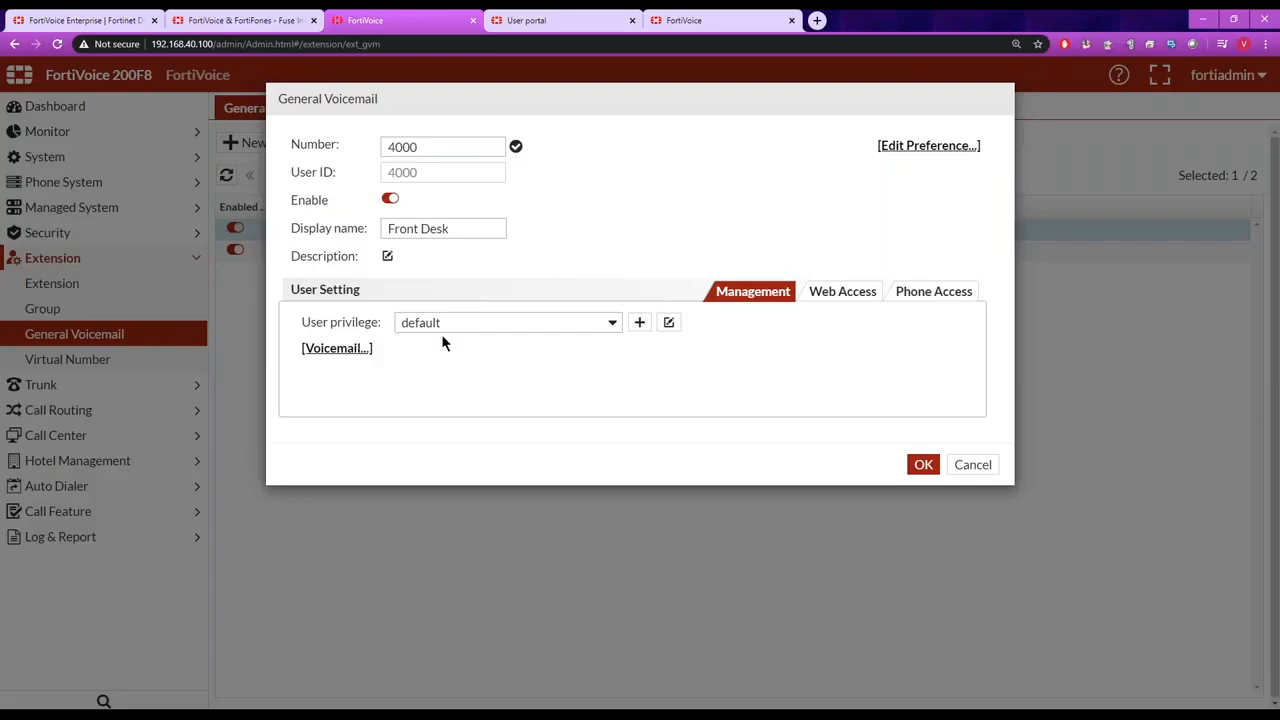
{"action": "left_click", "coordinate": [973, 465]}
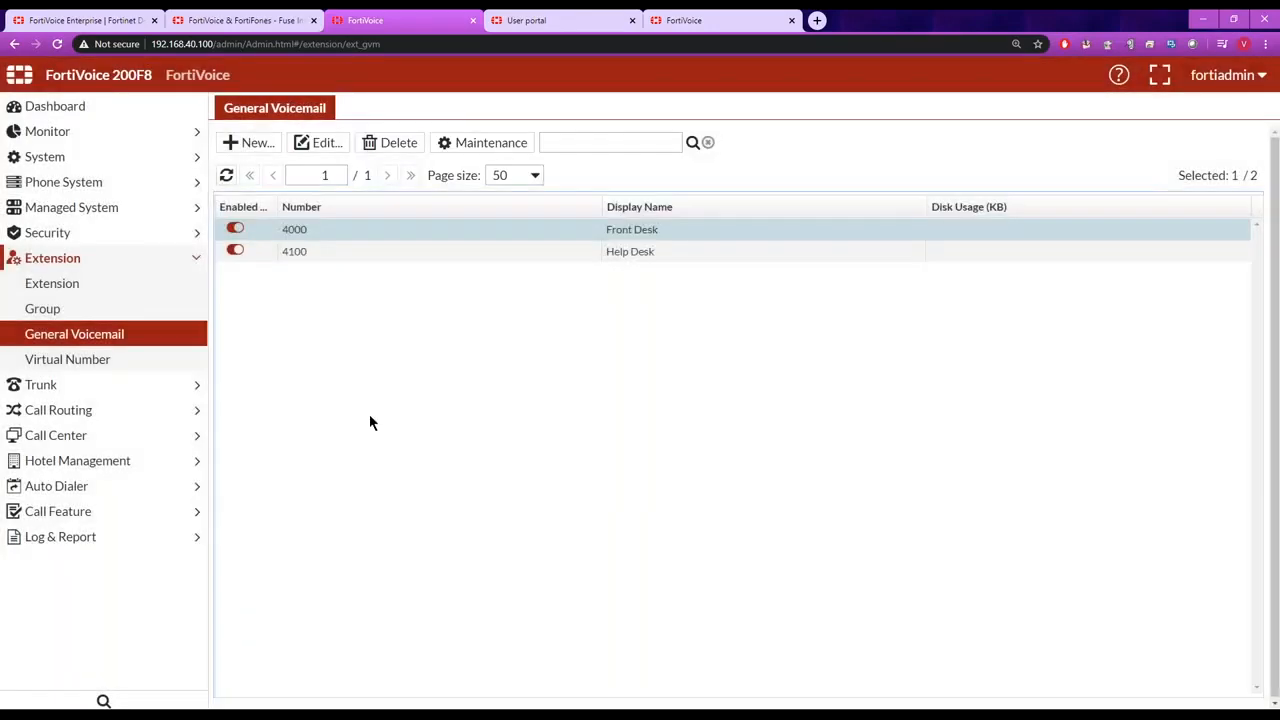
Open the Welcome_Greeting auto attendant and examine its available greetings, keeping Welcome_AA selected.
{"action": "left_click", "coordinate": [194, 512]}
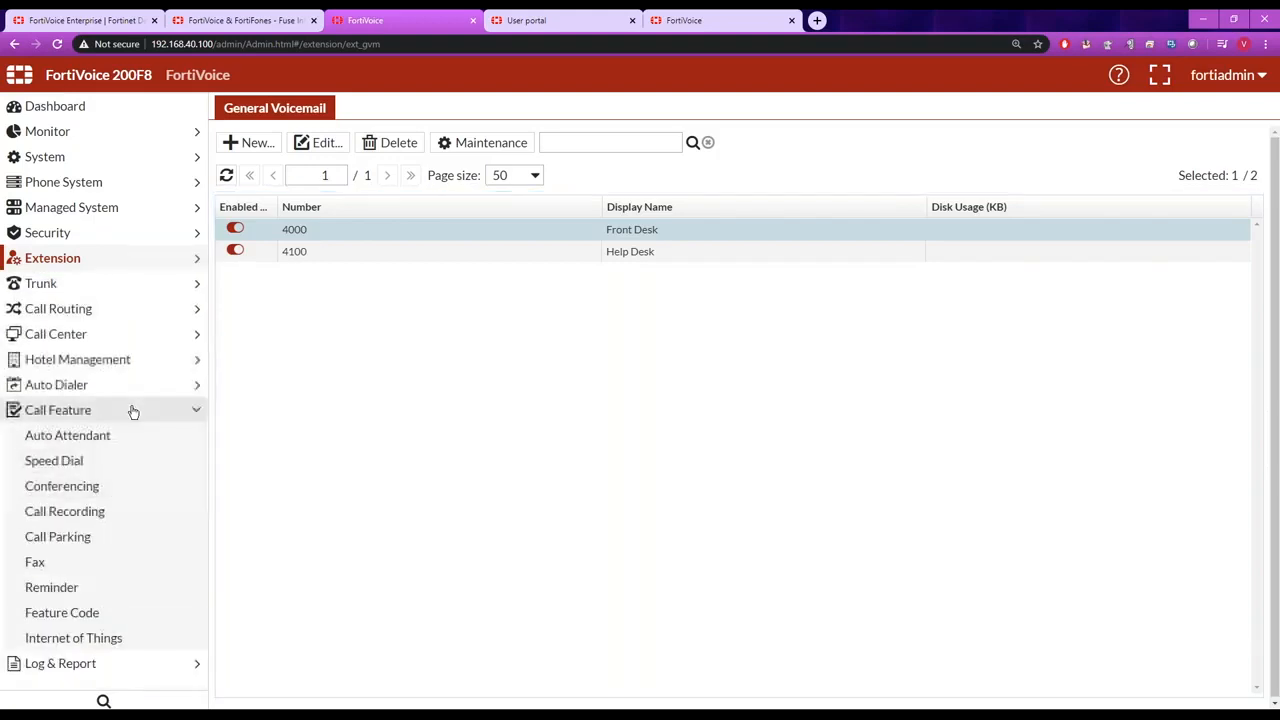
{"action": "left_click", "coordinate": [79, 438]}
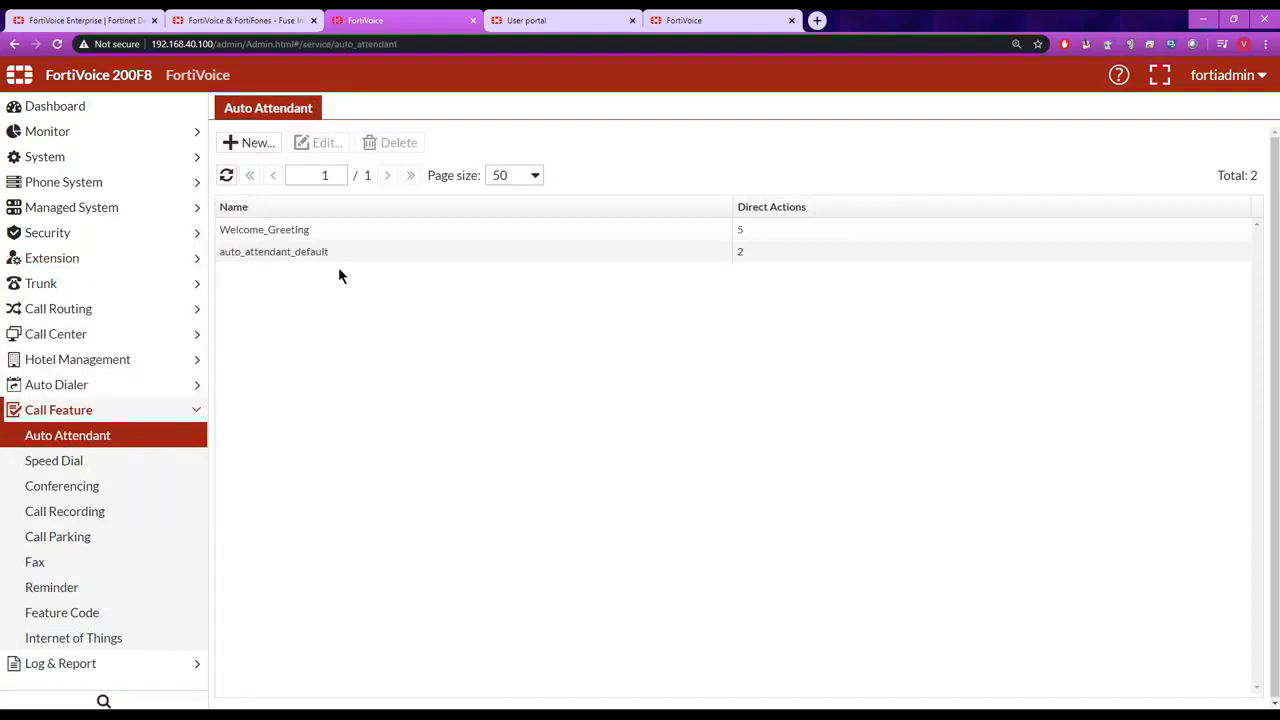
{"action": "double_click", "coordinate": [303, 230]}
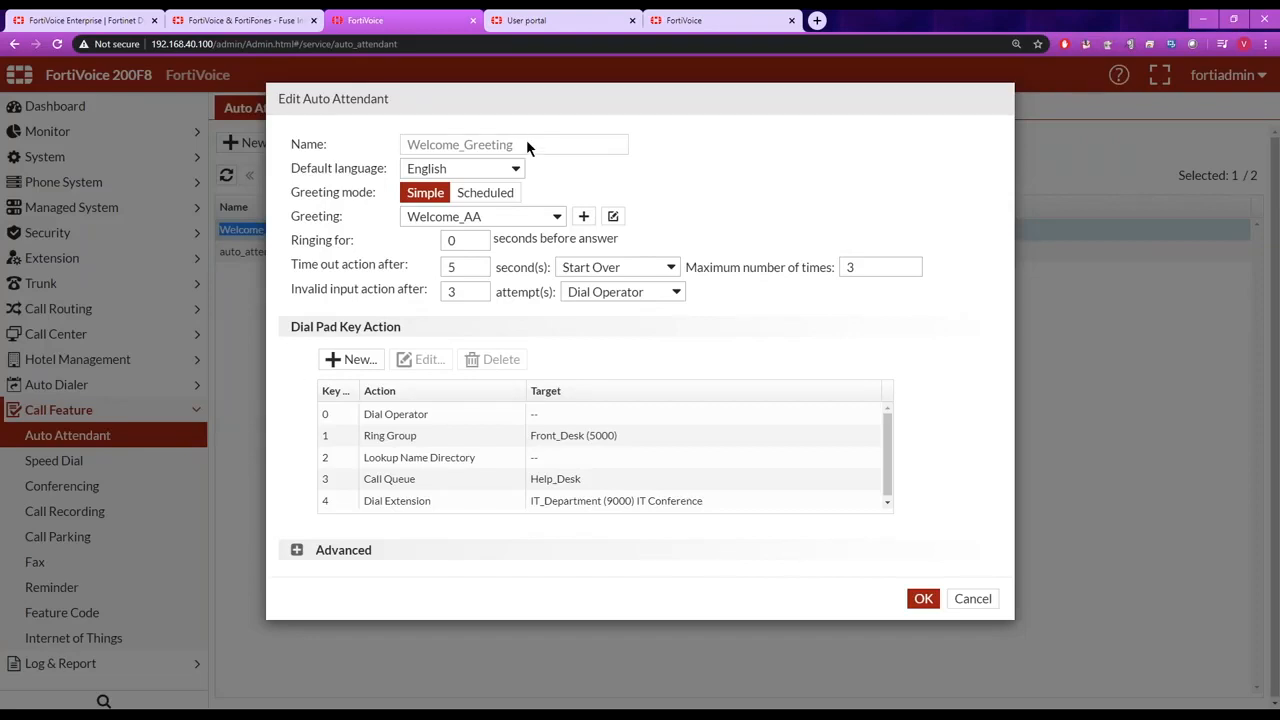
{"action": "left_click", "coordinate": [558, 217]}
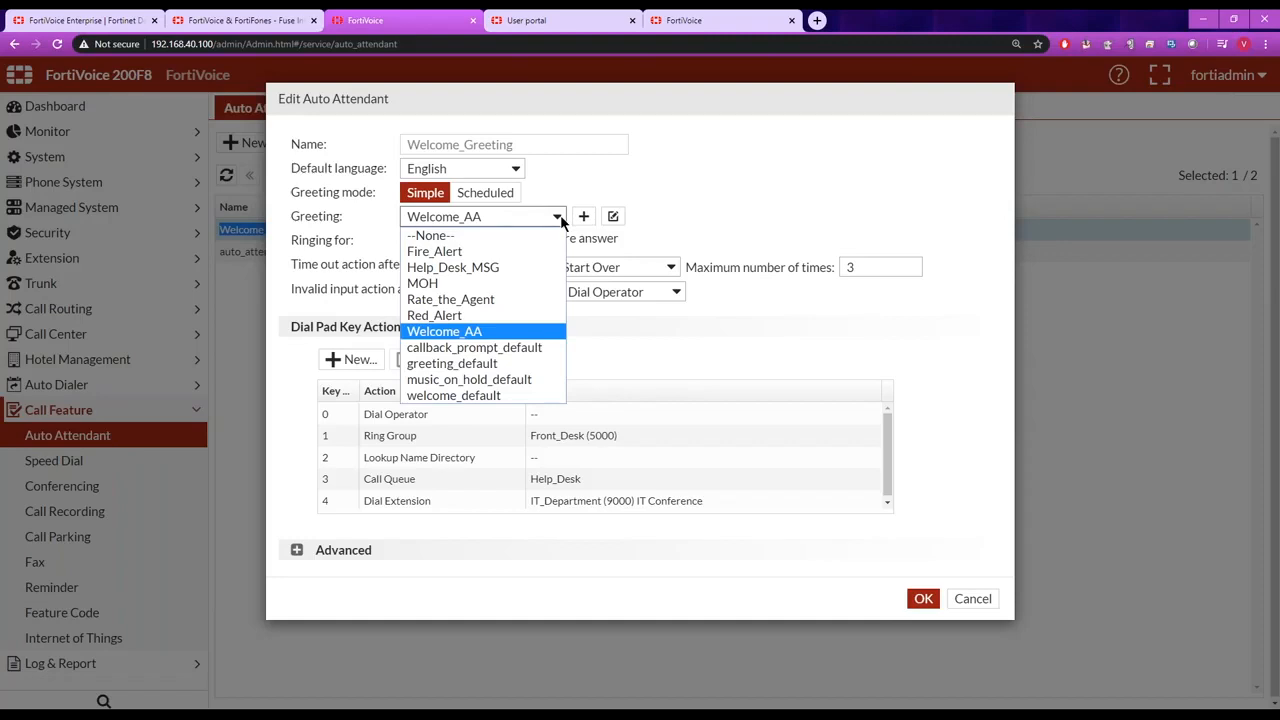
{"action": "left_click", "coordinate": [510, 332]}
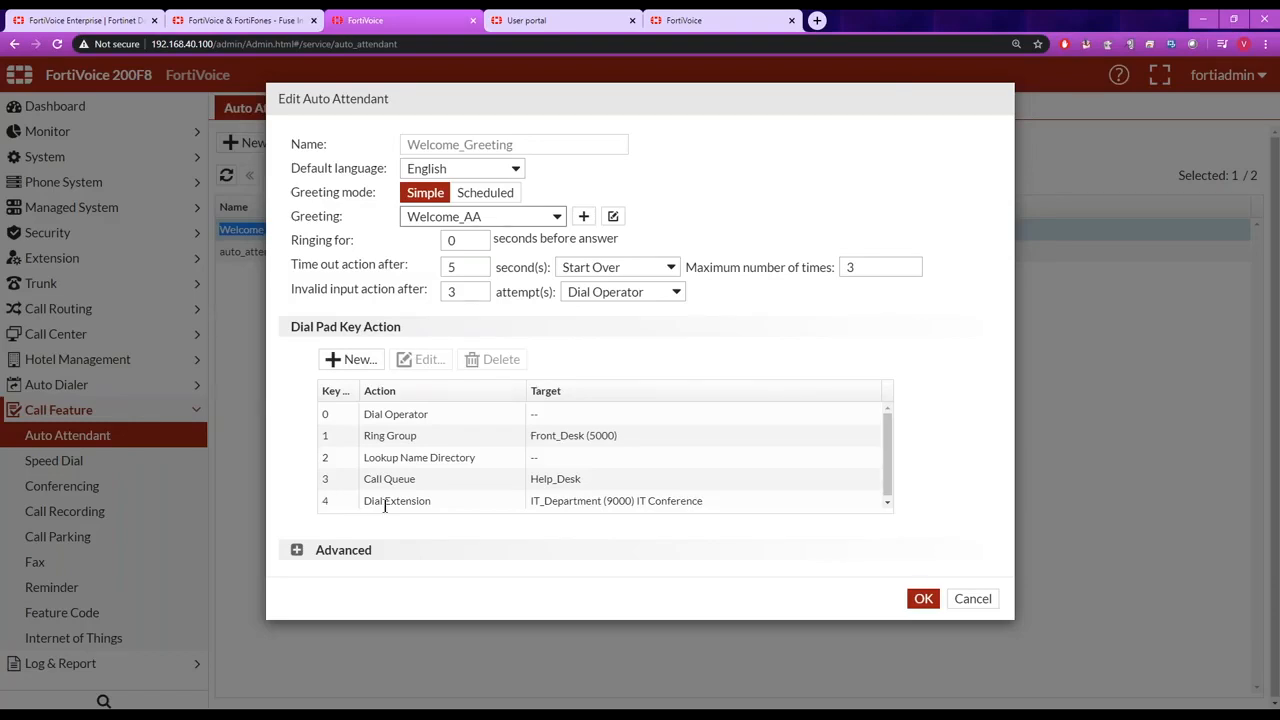
Examine the actions available for a new dial pad action on key 6 in Welcome_Greeting, discarding everything.
{"action": "left_click", "coordinate": [362, 360]}
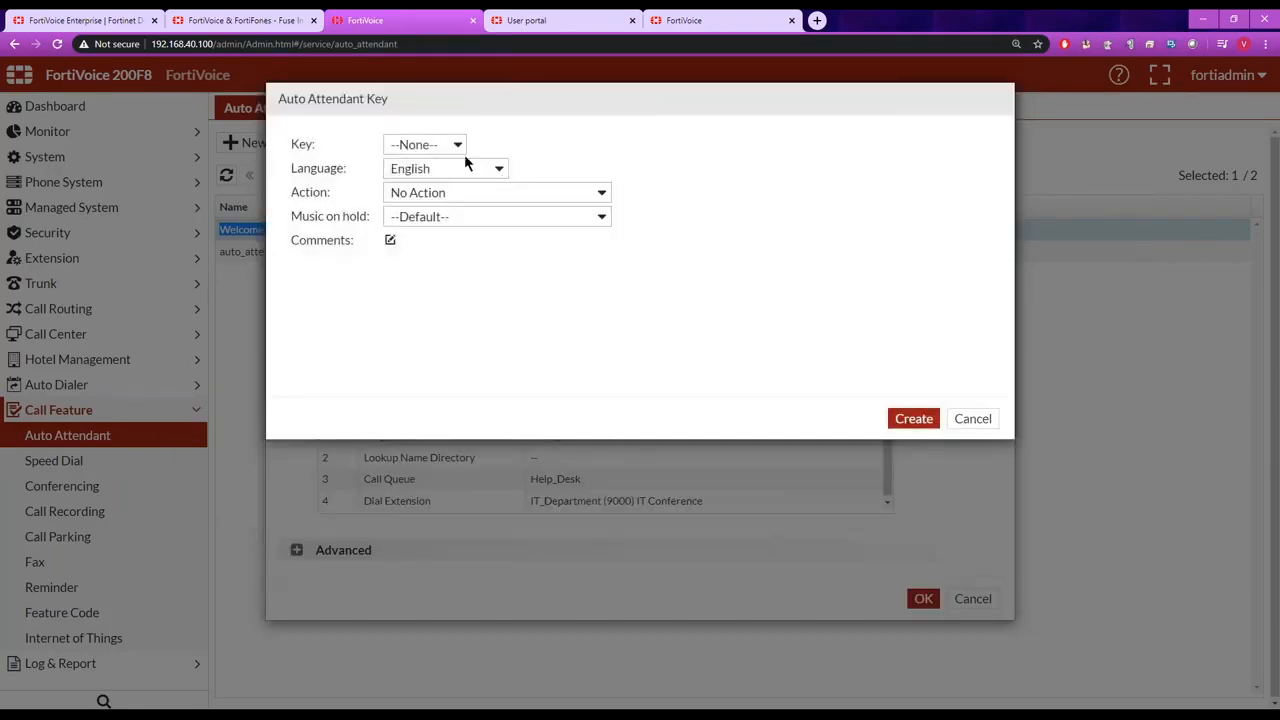
{"action": "left_click", "coordinate": [458, 146]}
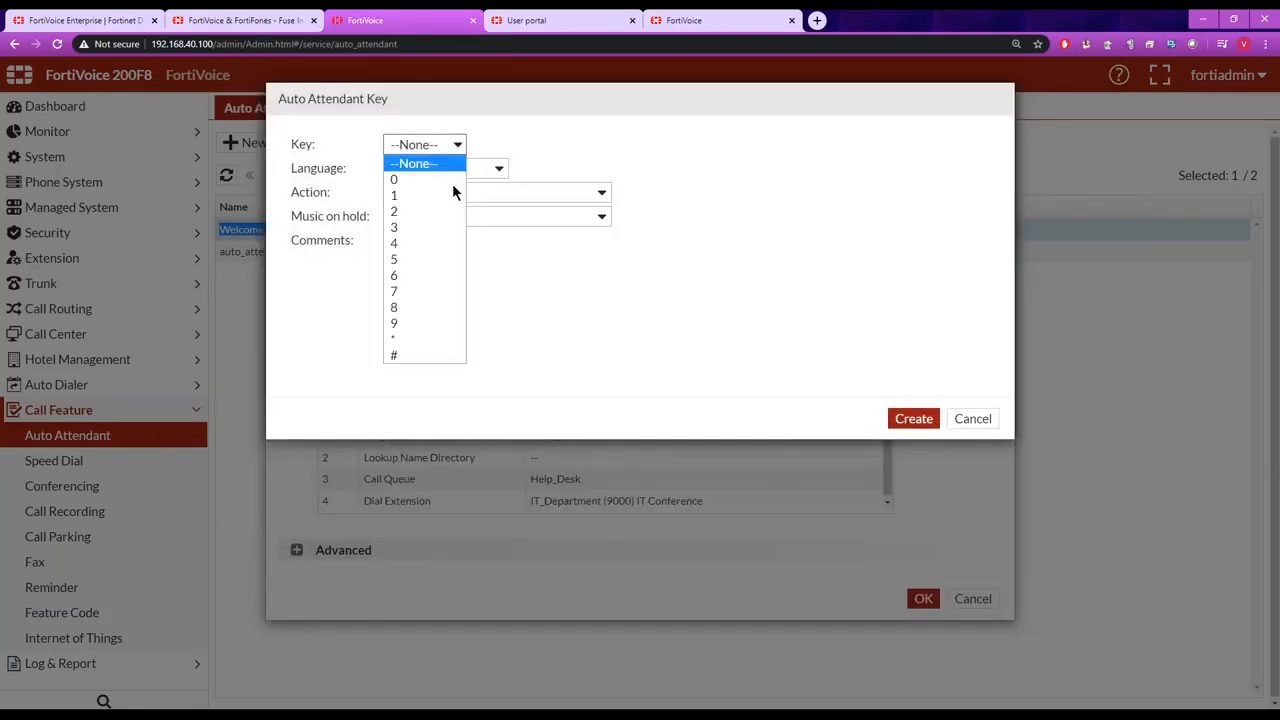
{"action": "left_click", "coordinate": [443, 276]}
{"action": "left_click", "coordinate": [494, 193]}
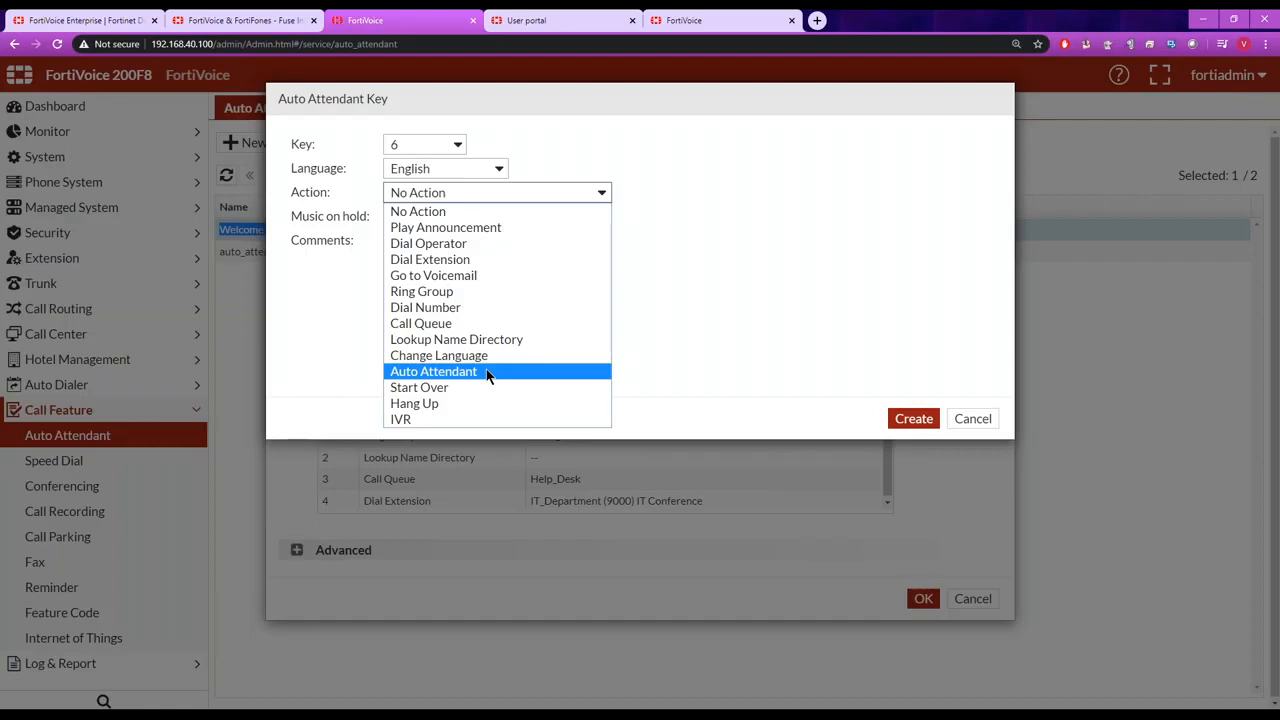
{"action": "left_click", "coordinate": [971, 420]}
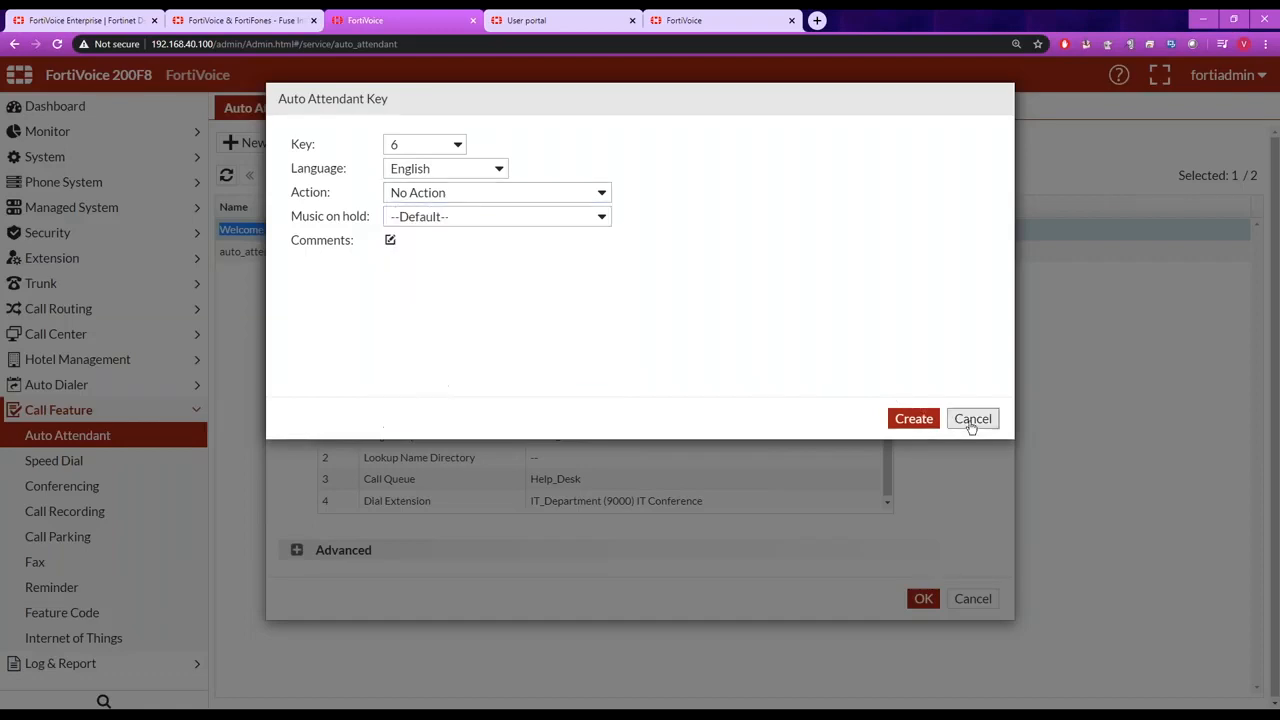
{"action": "left_click", "coordinate": [971, 420]}
{"action": "left_click", "coordinate": [972, 598]}
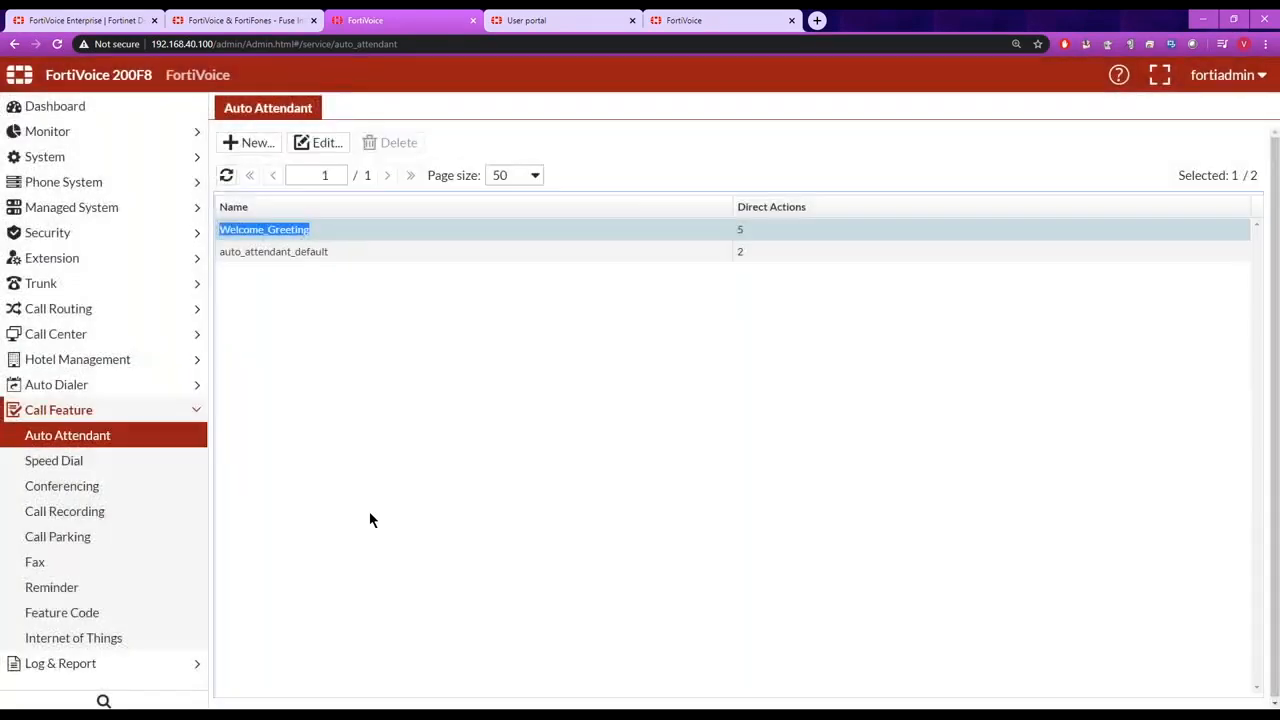
Review the user conferencing settings and the number and name of the IT Conference under admin conferencing.
{"action": "left_click", "coordinate": [89, 487]}
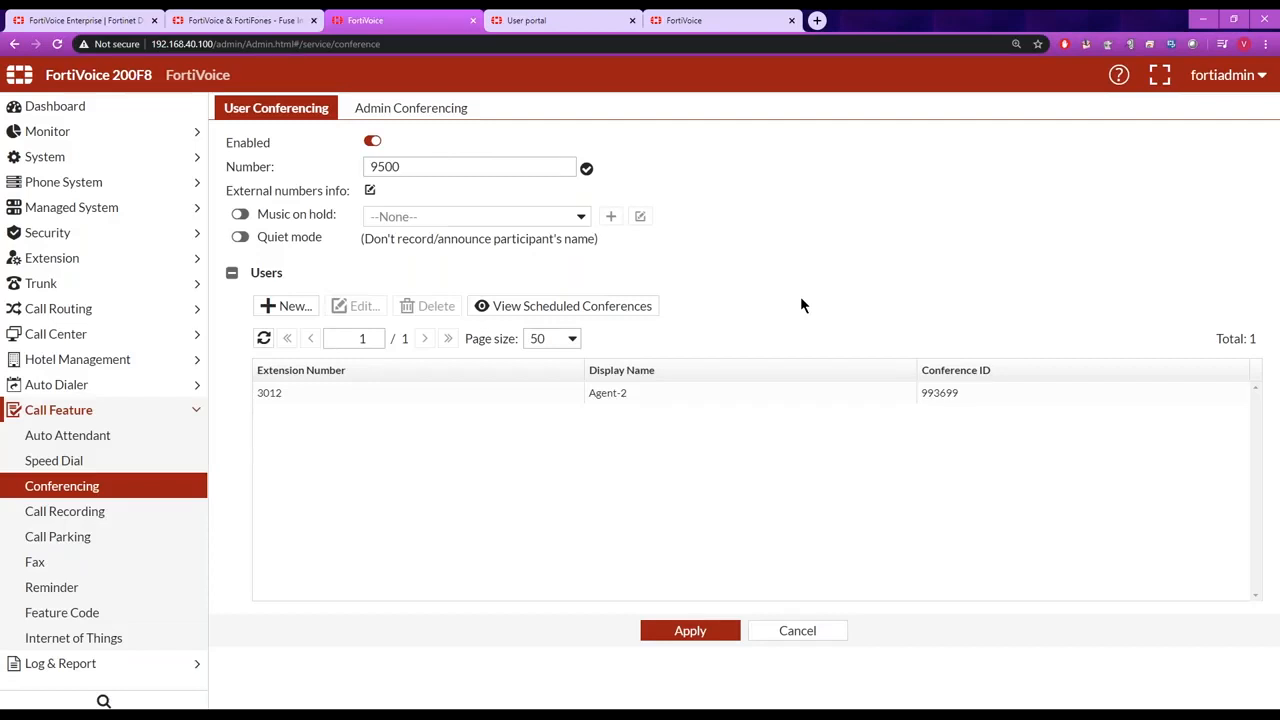
{"action": "left_click", "coordinate": [416, 112]}
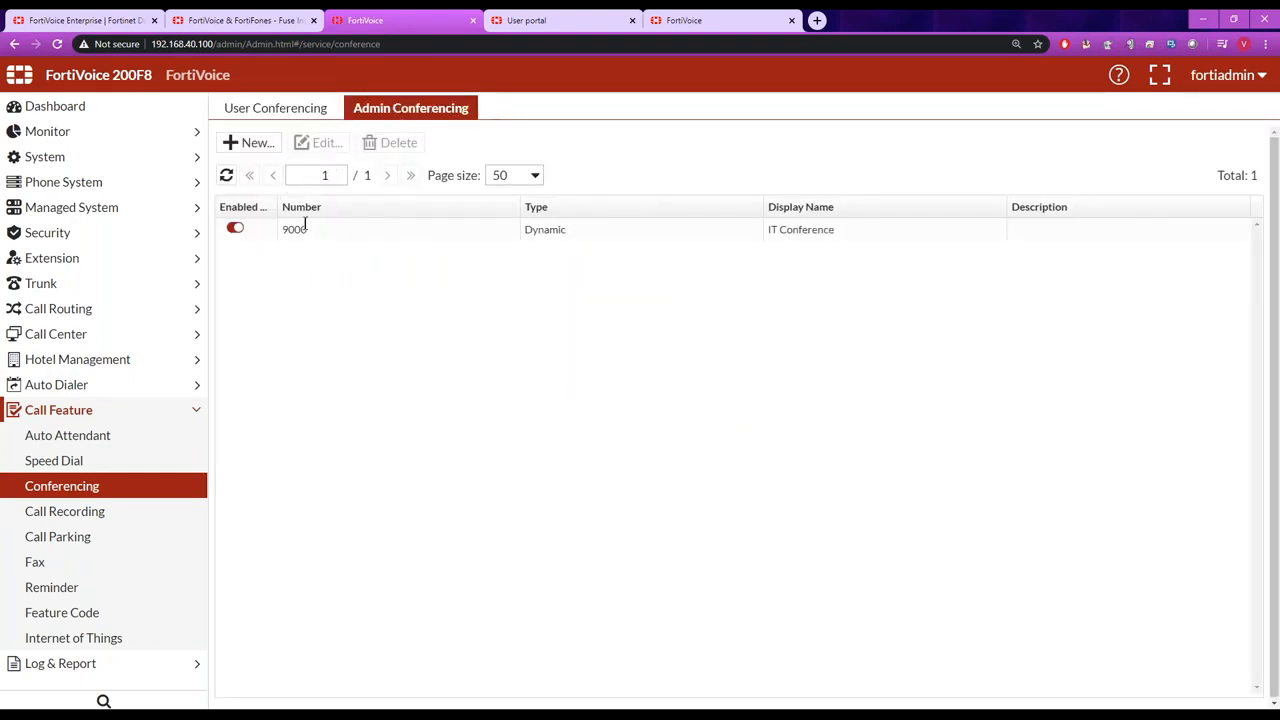
{"action": "double_click", "coordinate": [305, 229]}
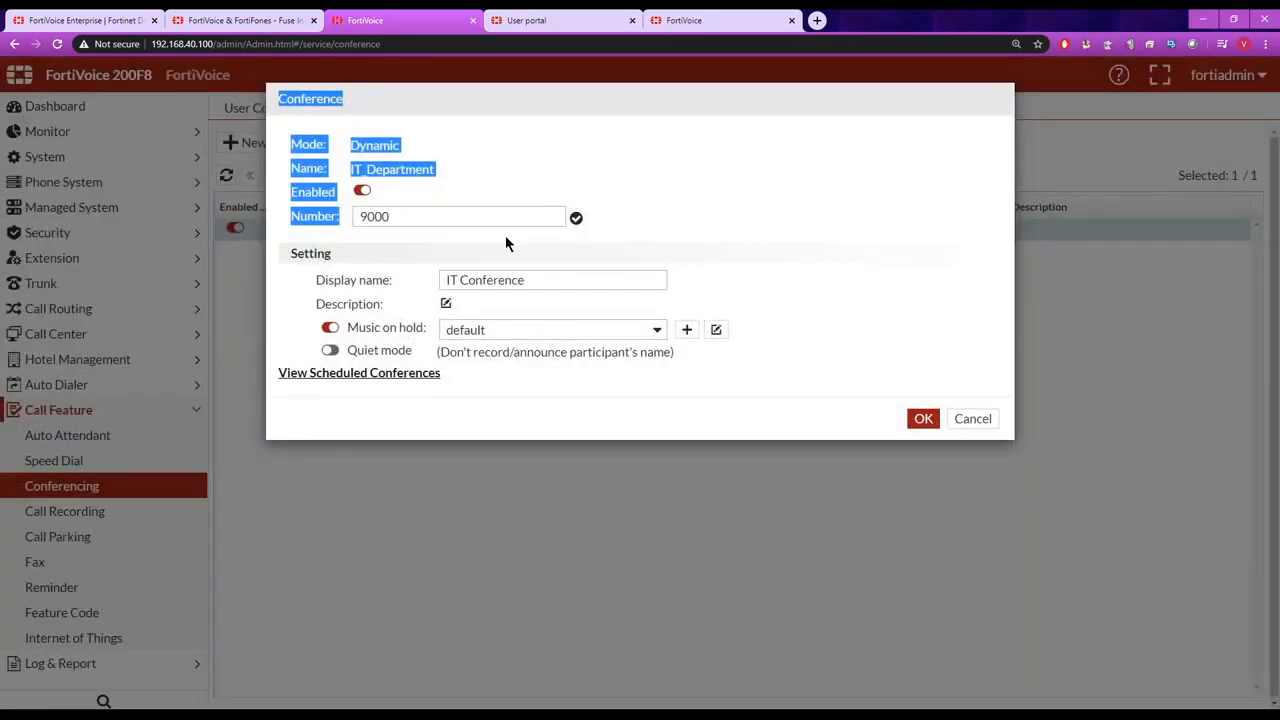
{"action": "left_click", "coordinate": [725, 228]}
{"action": "left_click_drag", "start_coordinate": [481, 216], "coordinate": [312, 222]}
{"action": "left_click_drag", "start_coordinate": [434, 171], "coordinate": [353, 172]}
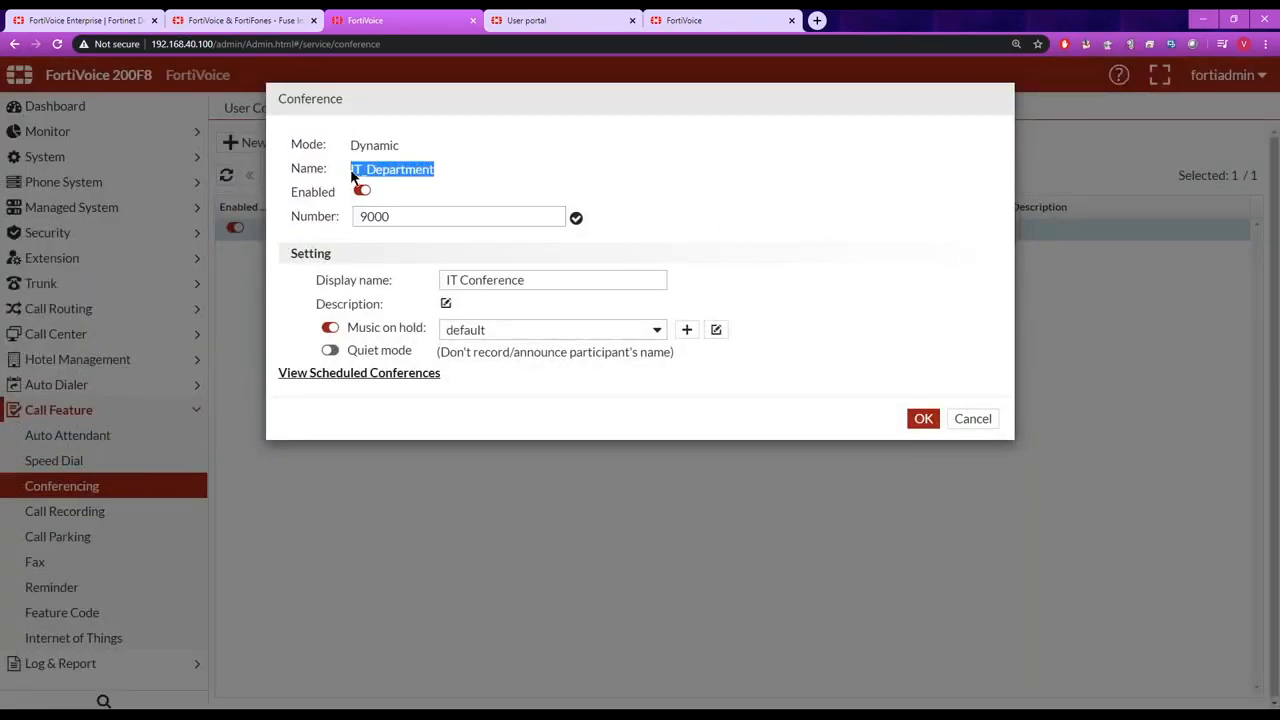
Open the 9:00 Team Call of March 18 from the scheduled conferences and review its attendee and organizer PIN fields.
{"action": "left_click", "coordinate": [380, 373]}
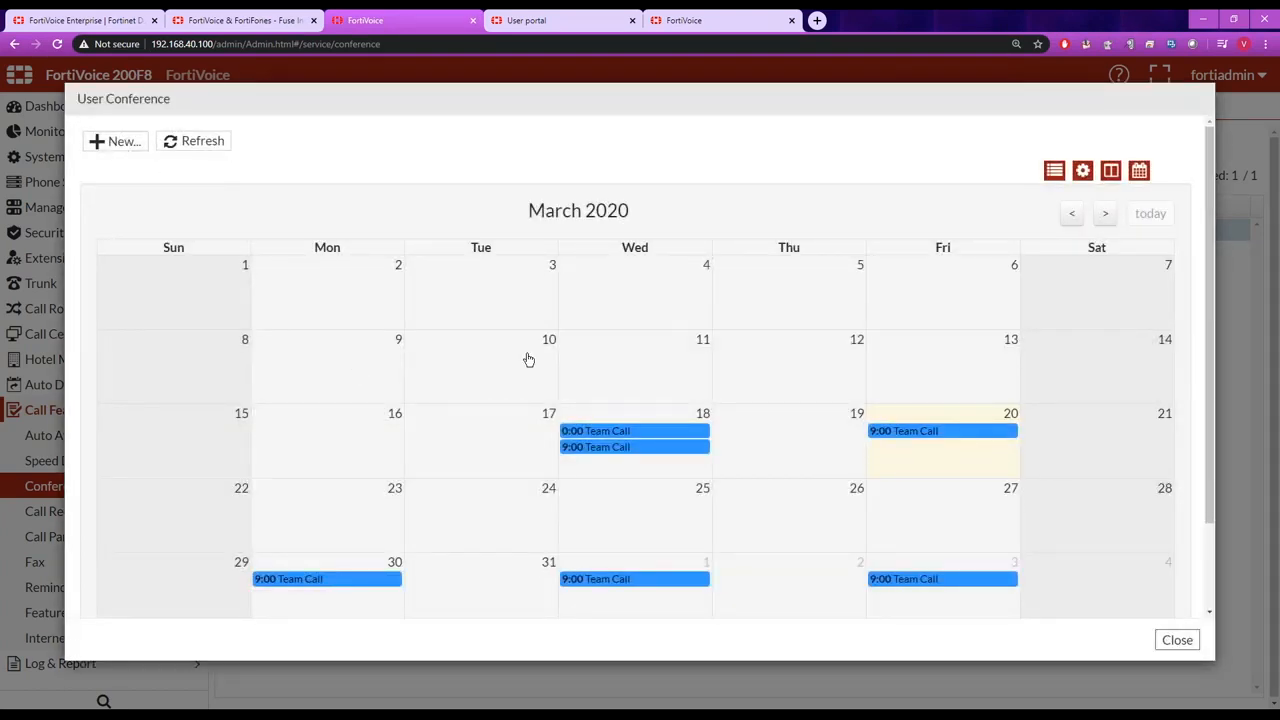
{"action": "left_click", "coordinate": [620, 450]}
{"action": "left_click_drag", "start_coordinate": [480, 144], "coordinate": [346, 194]}
{"action": "left_click", "coordinate": [430, 192]}
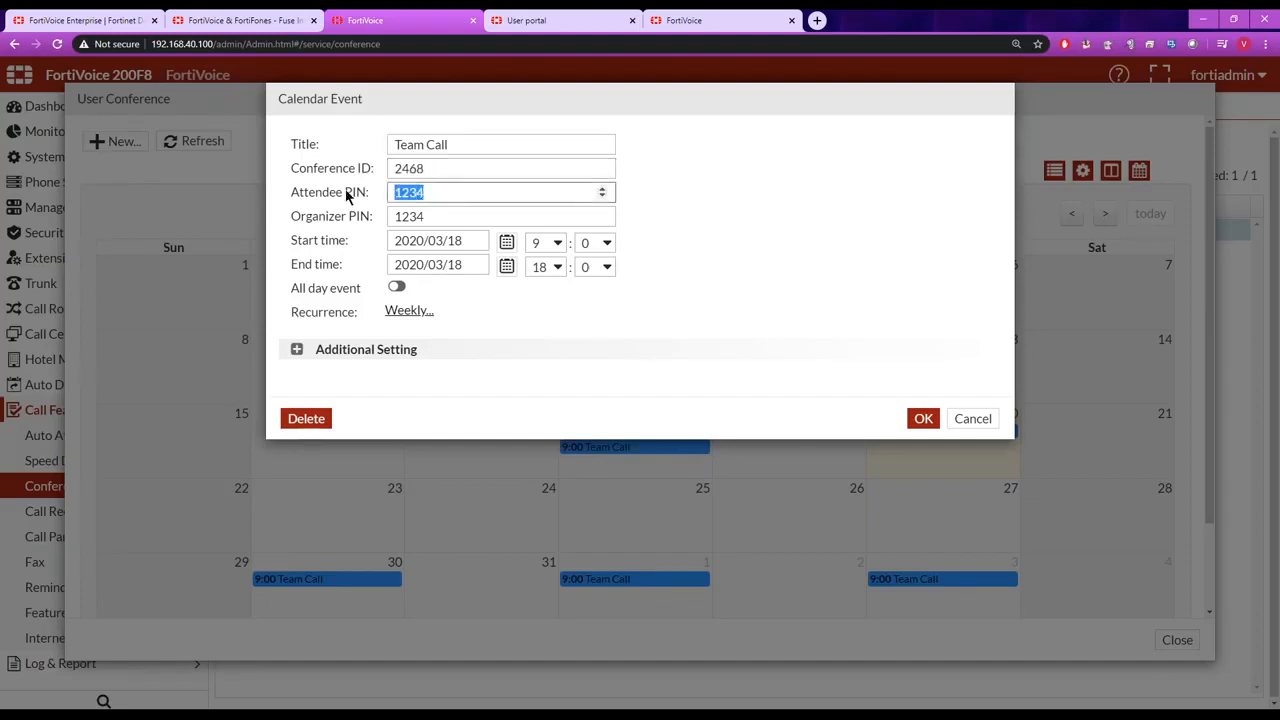
{"action": "left_click_drag", "start_coordinate": [444, 219], "coordinate": [370, 219]}
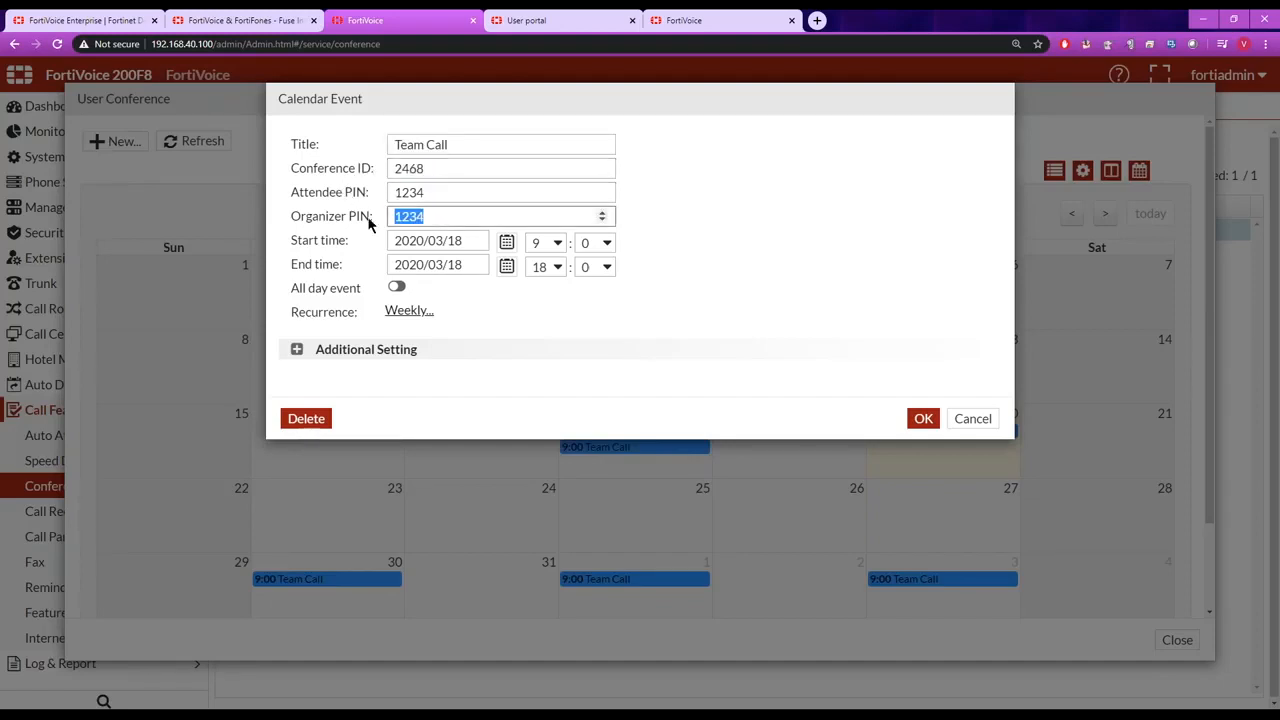
Examine the Team Call's recurrence, additional settings and new attendee fields, closing the event, calendar and conference without changes.
{"action": "left_click", "coordinate": [409, 311]}
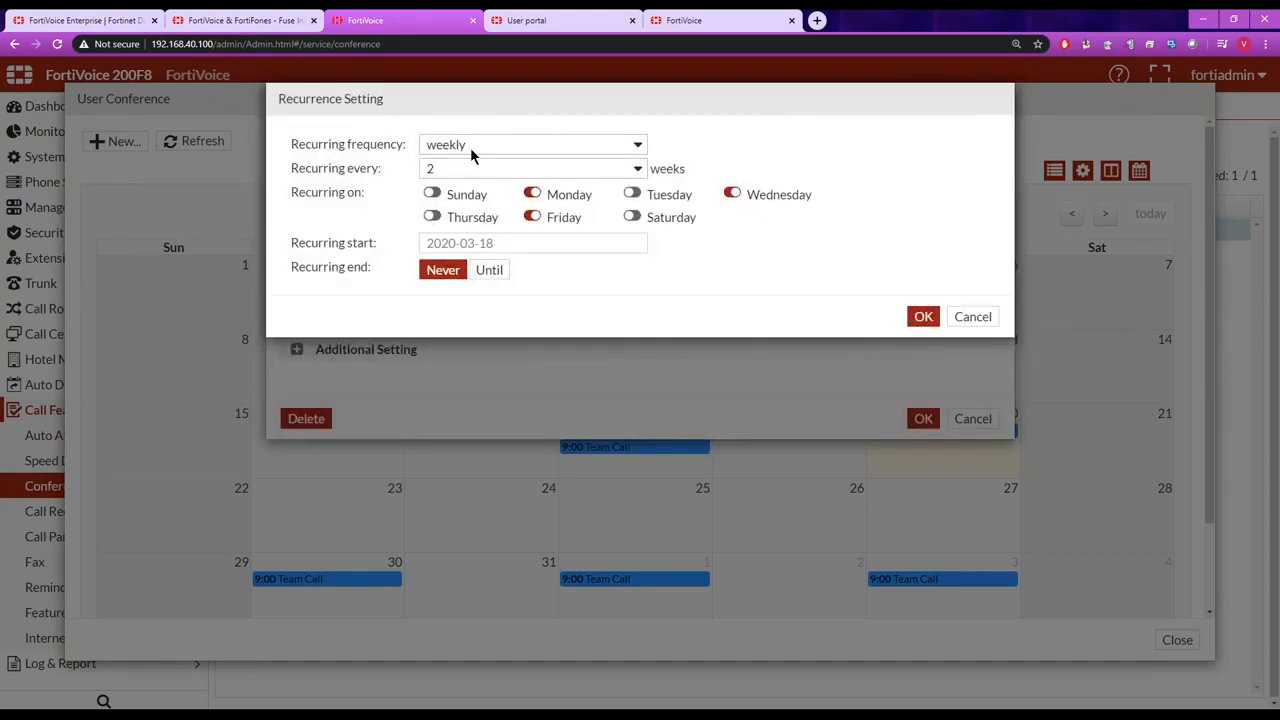
{"action": "left_click", "coordinate": [972, 316]}
{"action": "left_click", "coordinate": [297, 350]}
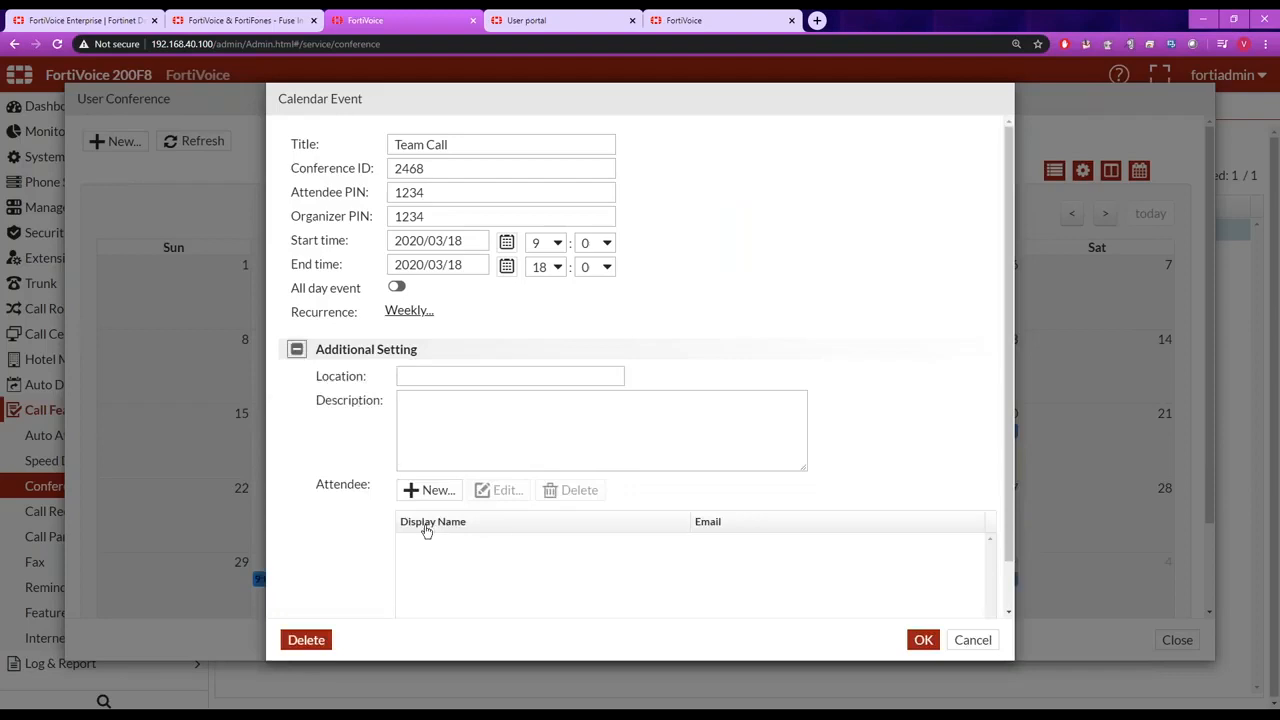
{"action": "left_click", "coordinate": [425, 490]}
{"action": "left_click", "coordinate": [609, 143]}
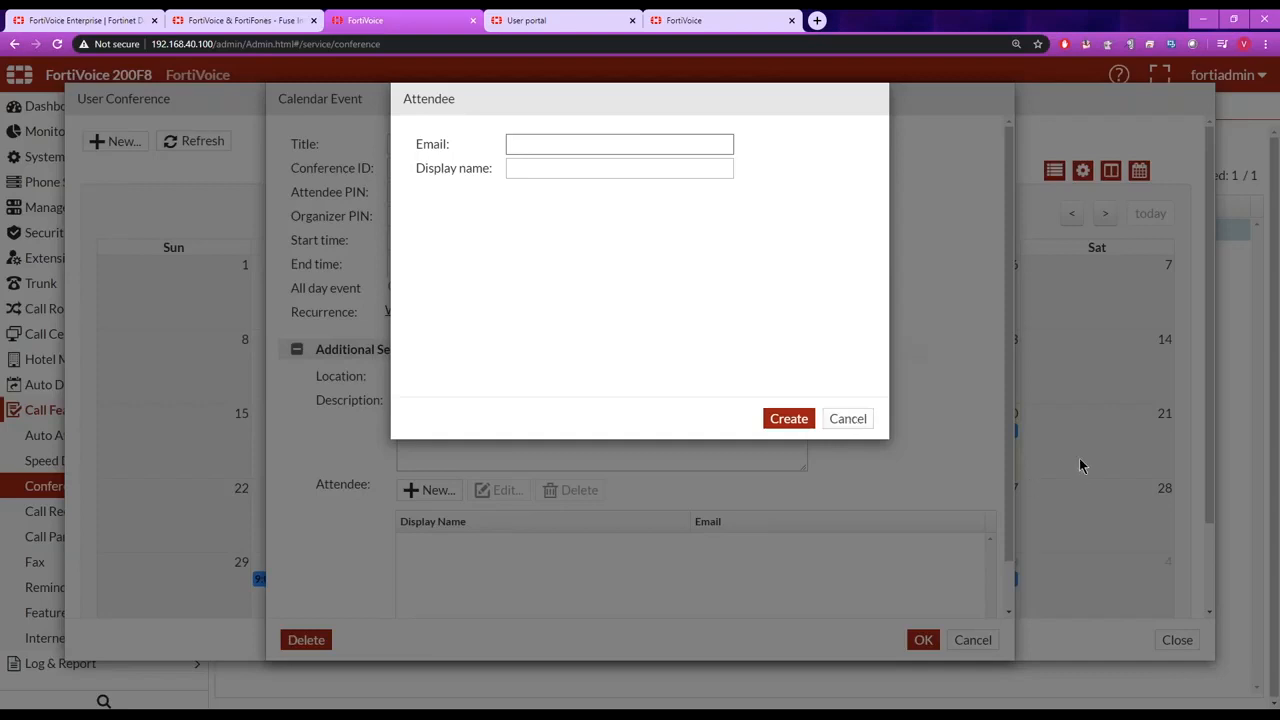
{"action": "left_click", "coordinate": [868, 424]}
{"action": "left_click", "coordinate": [975, 636]}
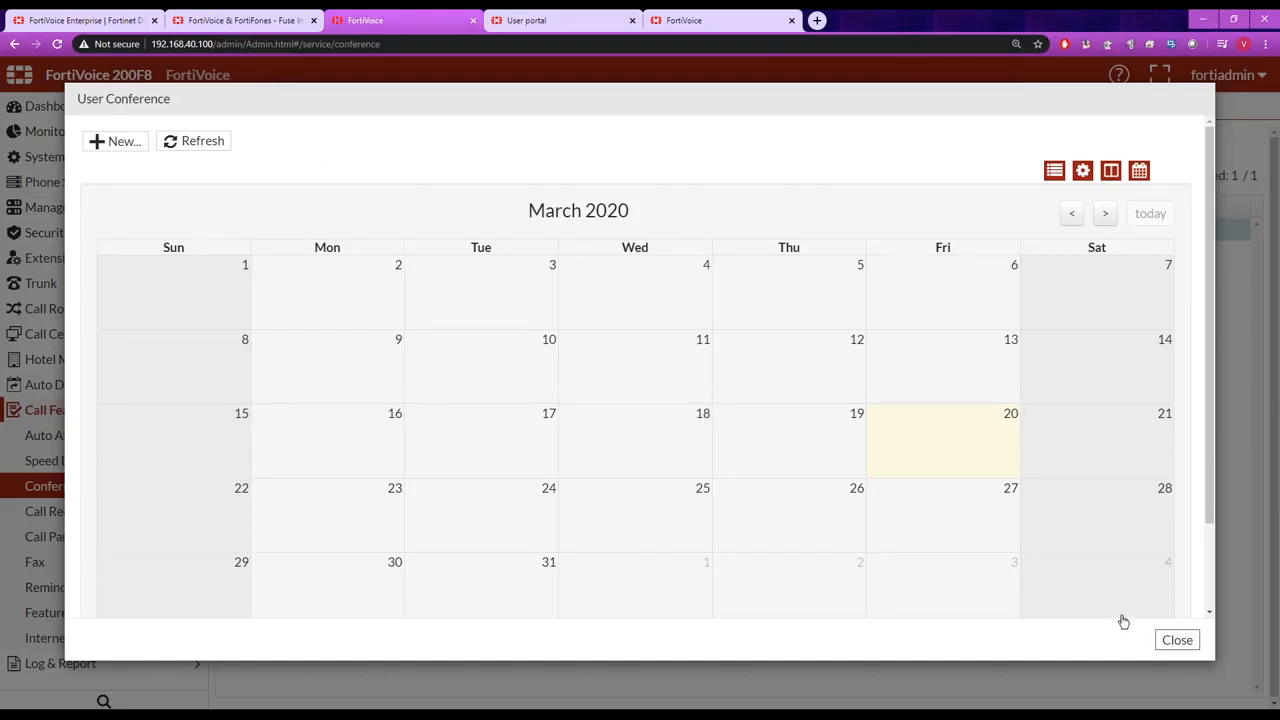
{"action": "left_click", "coordinate": [1177, 640]}
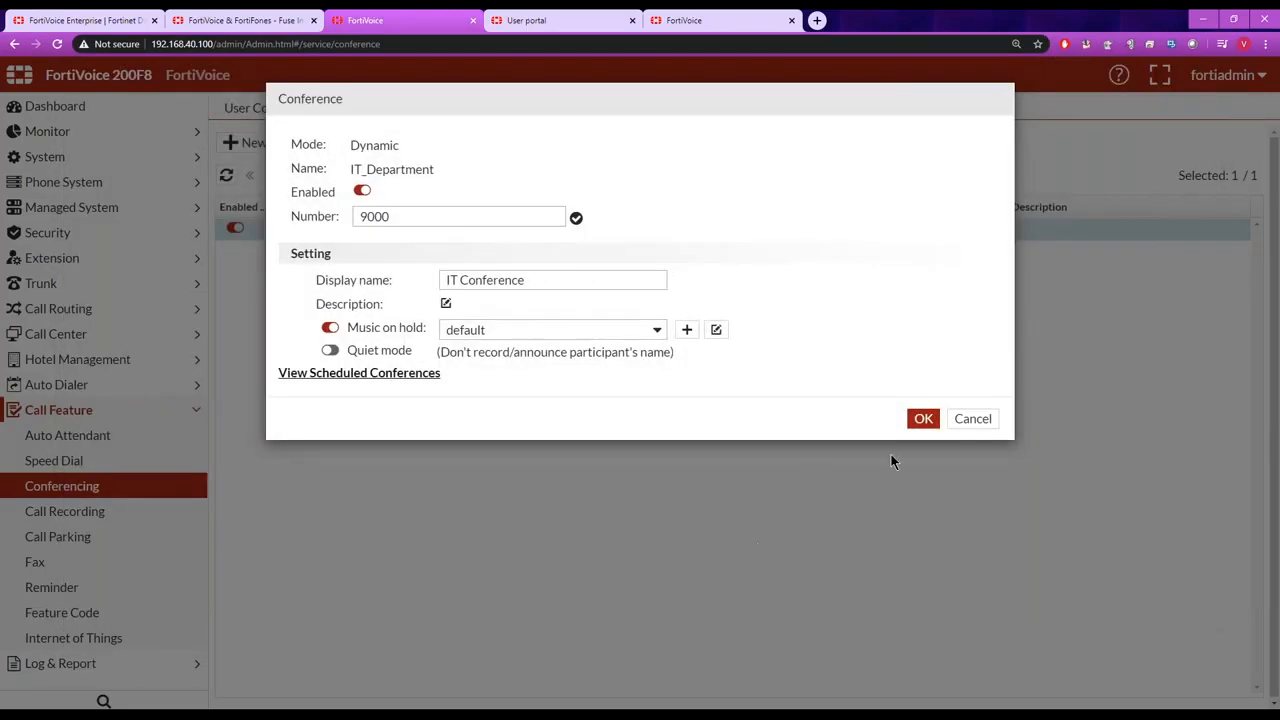
{"action": "left_click", "coordinate": [970, 422]}
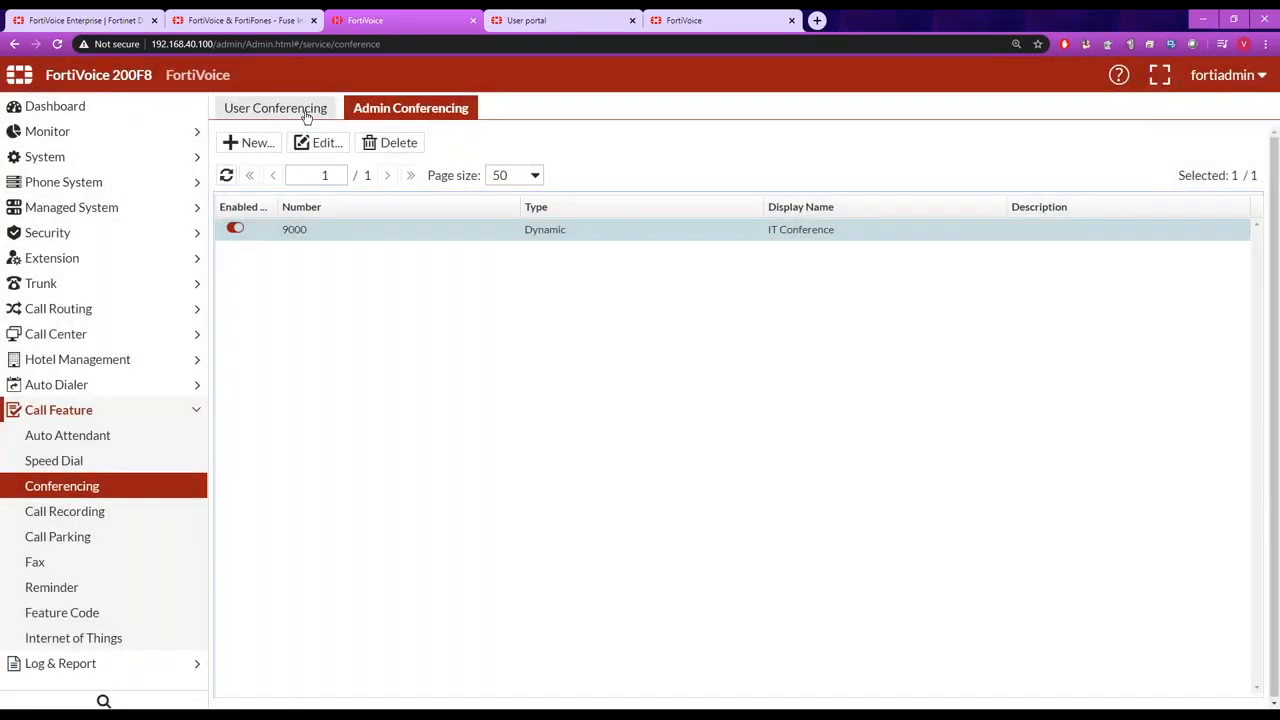
Select Agent-2 among the user conferencing users and switch to the user portal to view its Conference calendar.
{"action": "left_click", "coordinate": [300, 108]}
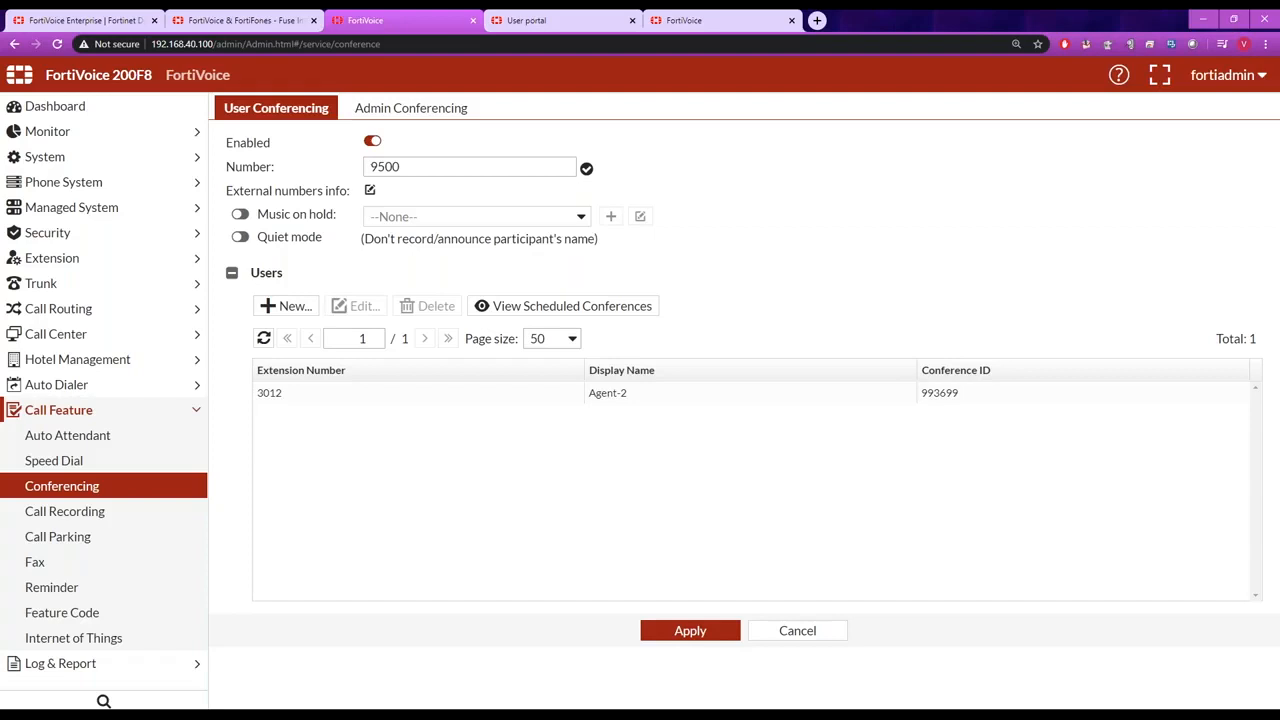
{"action": "left_click", "coordinate": [294, 396]}
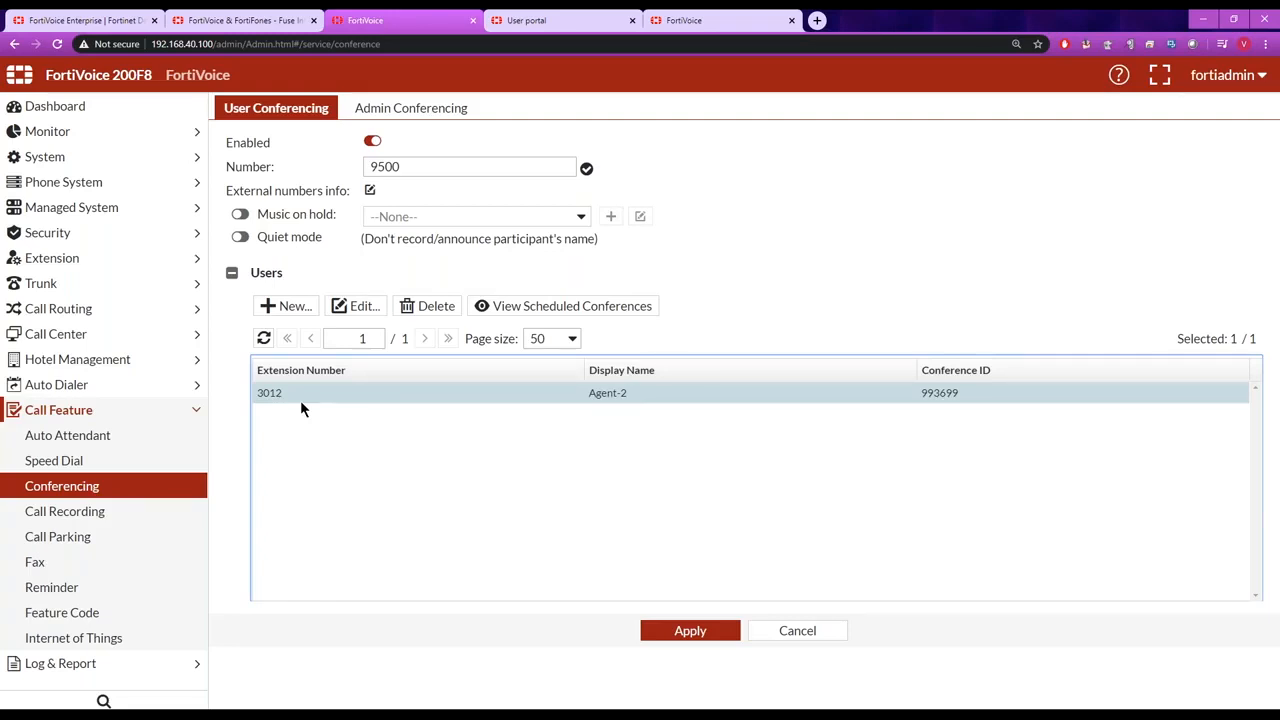
{"action": "left_click", "coordinate": [558, 20]}
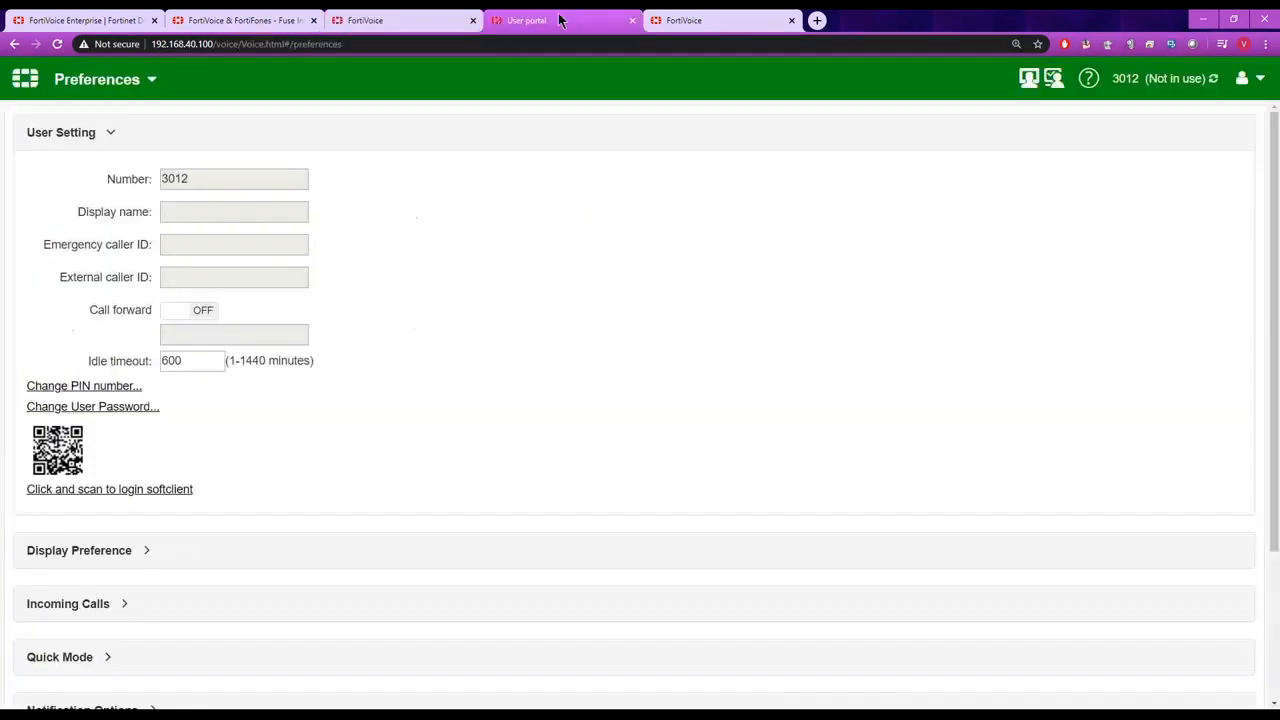
{"action": "left_click", "coordinate": [1249, 78]}
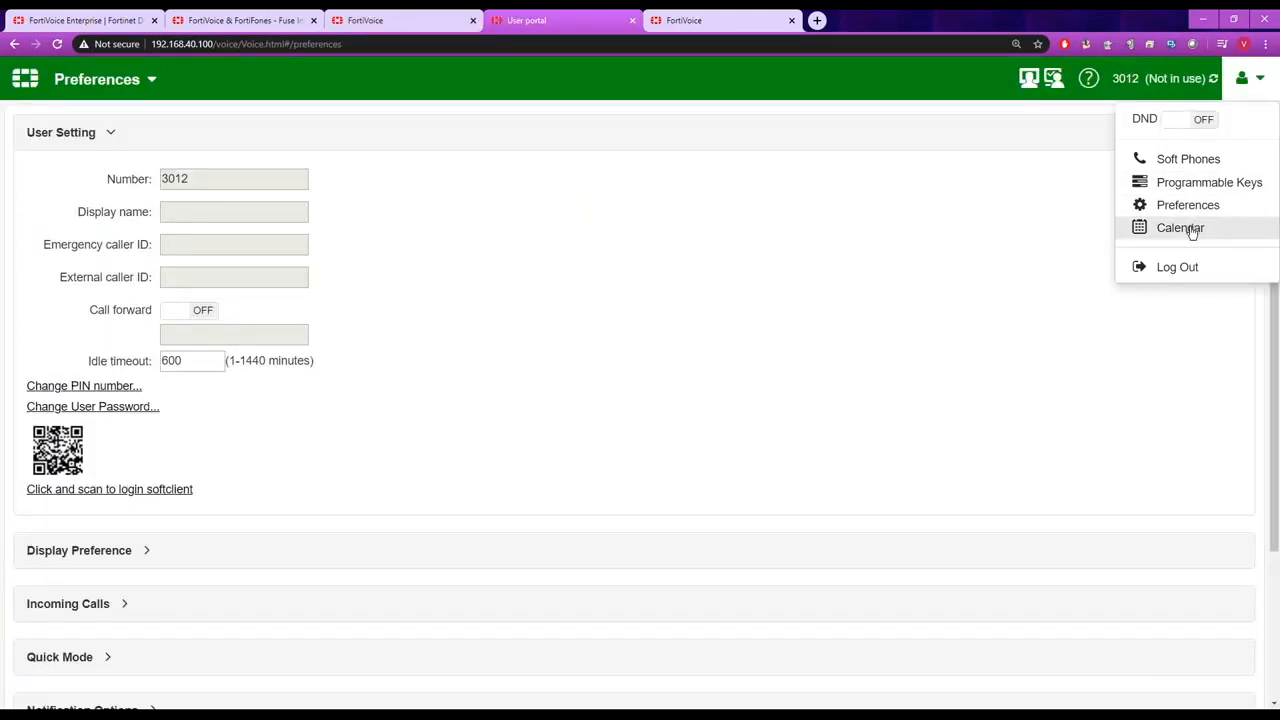
{"action": "left_click", "coordinate": [1150, 228]}
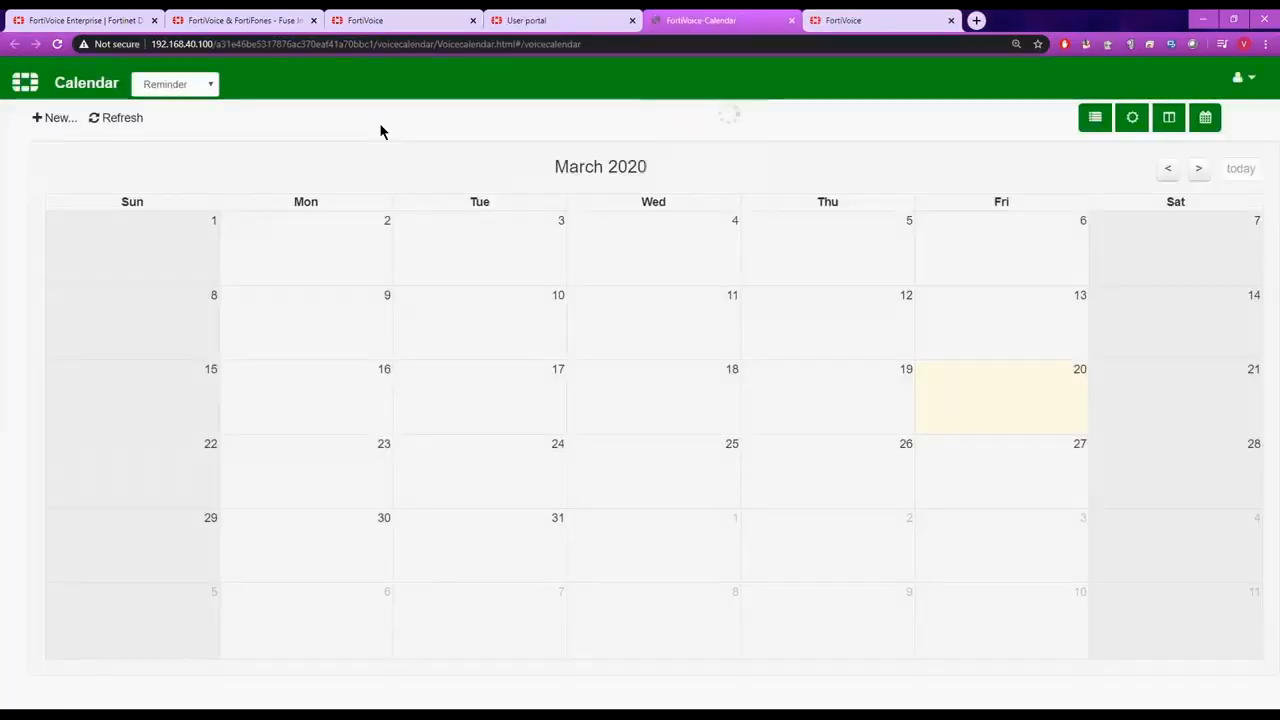
{"action": "left_click", "coordinate": [212, 87]}
{"action": "left_click", "coordinate": [200, 117]}
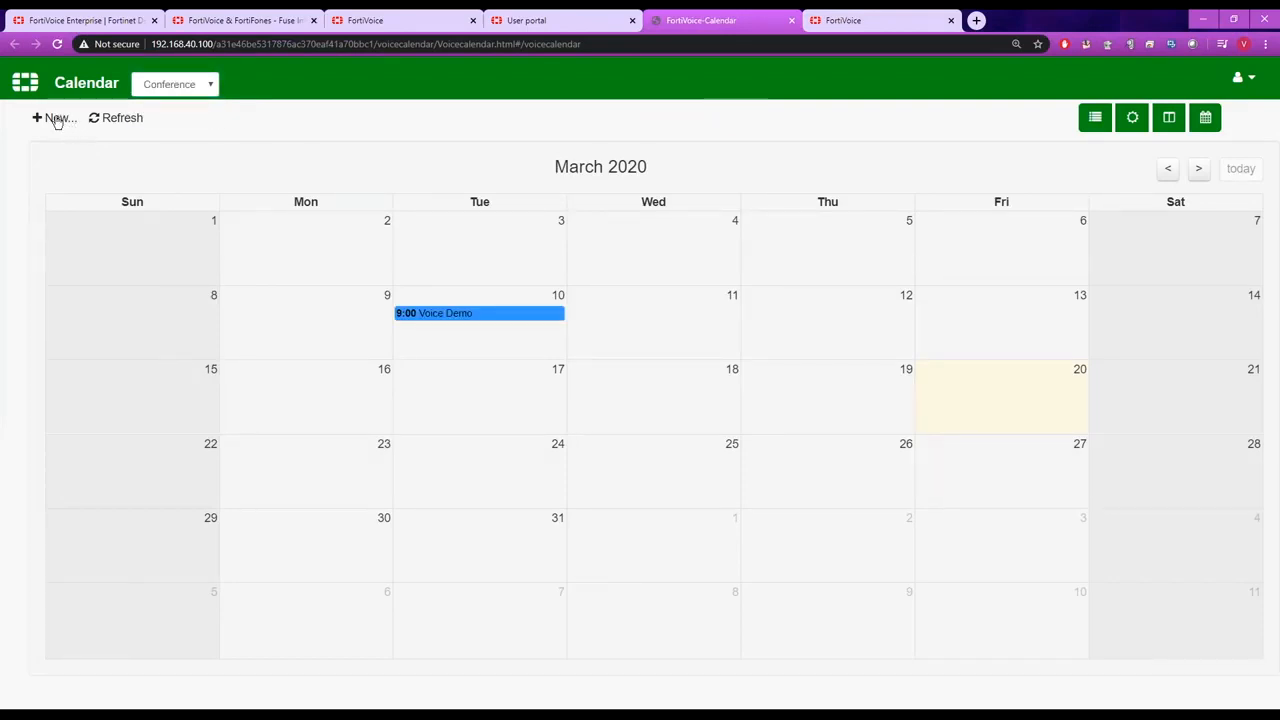
Start a new conference event and review its title, conference ID, attendee PIN and organizer PIN fields.
{"action": "left_click", "coordinate": [57, 119]}
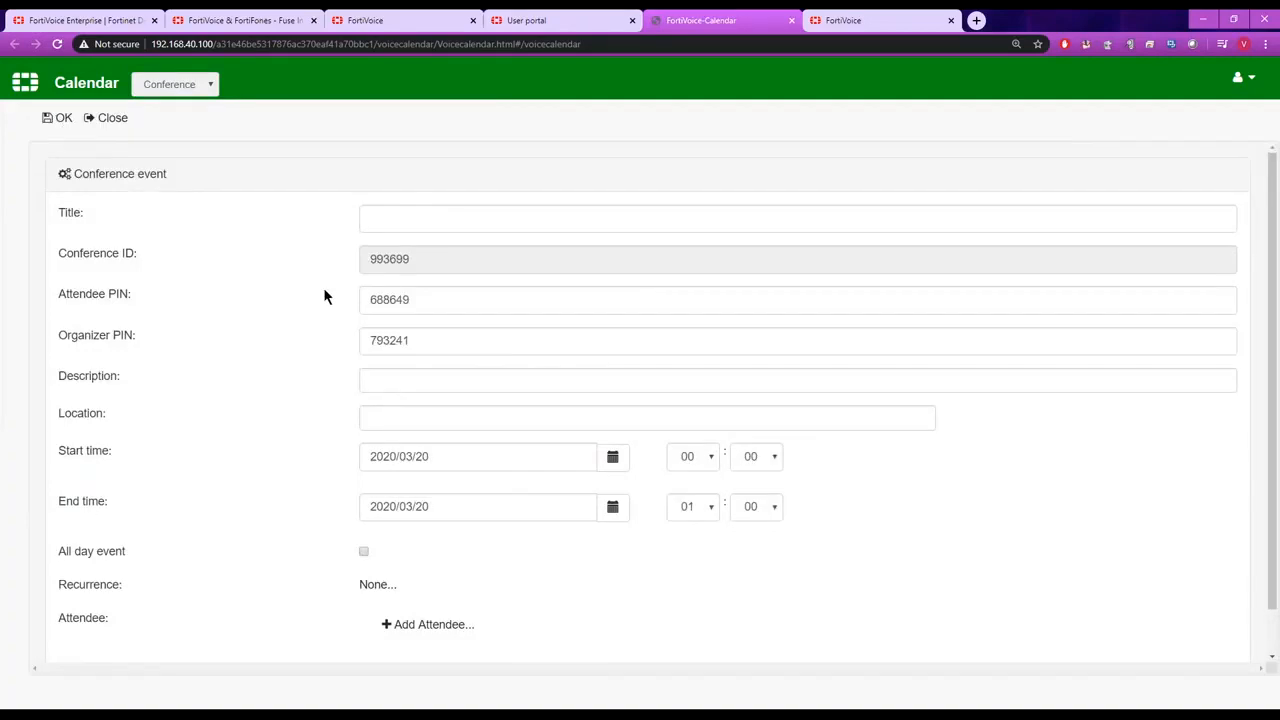
{"action": "left_click", "coordinate": [419, 226]}
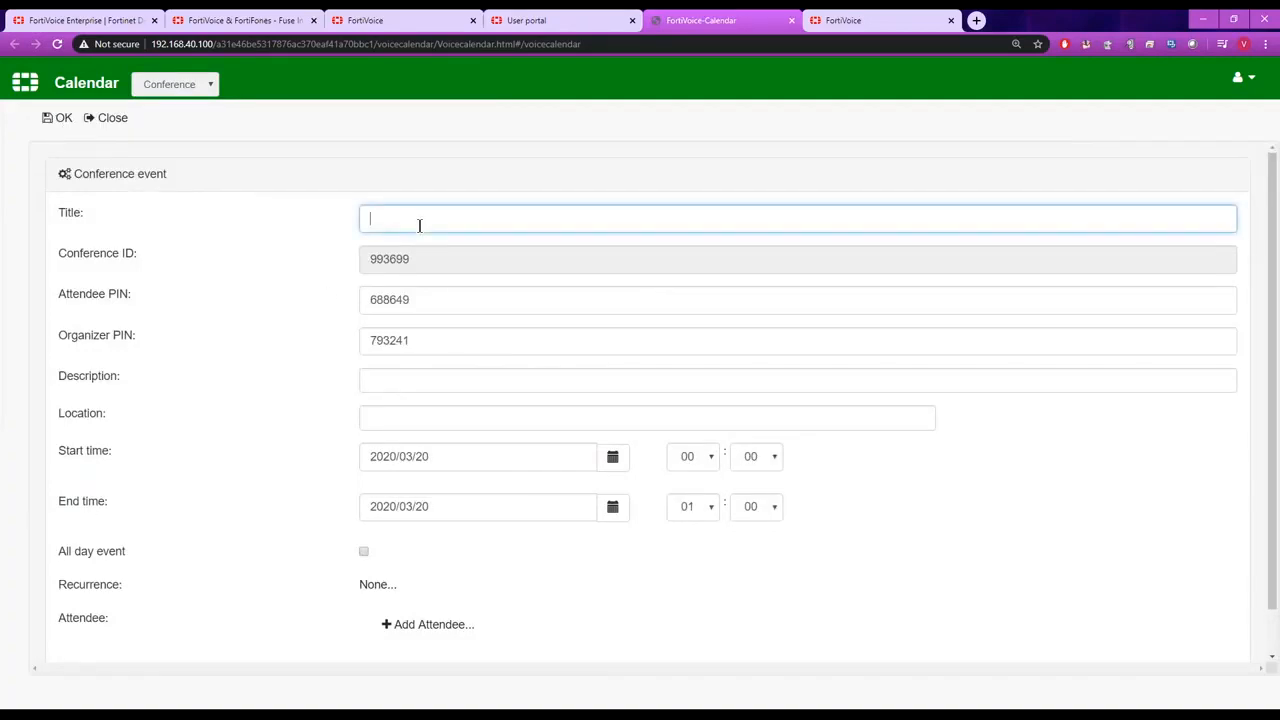
{"action": "left_click_drag", "start_coordinate": [417, 258], "coordinate": [334, 263]}
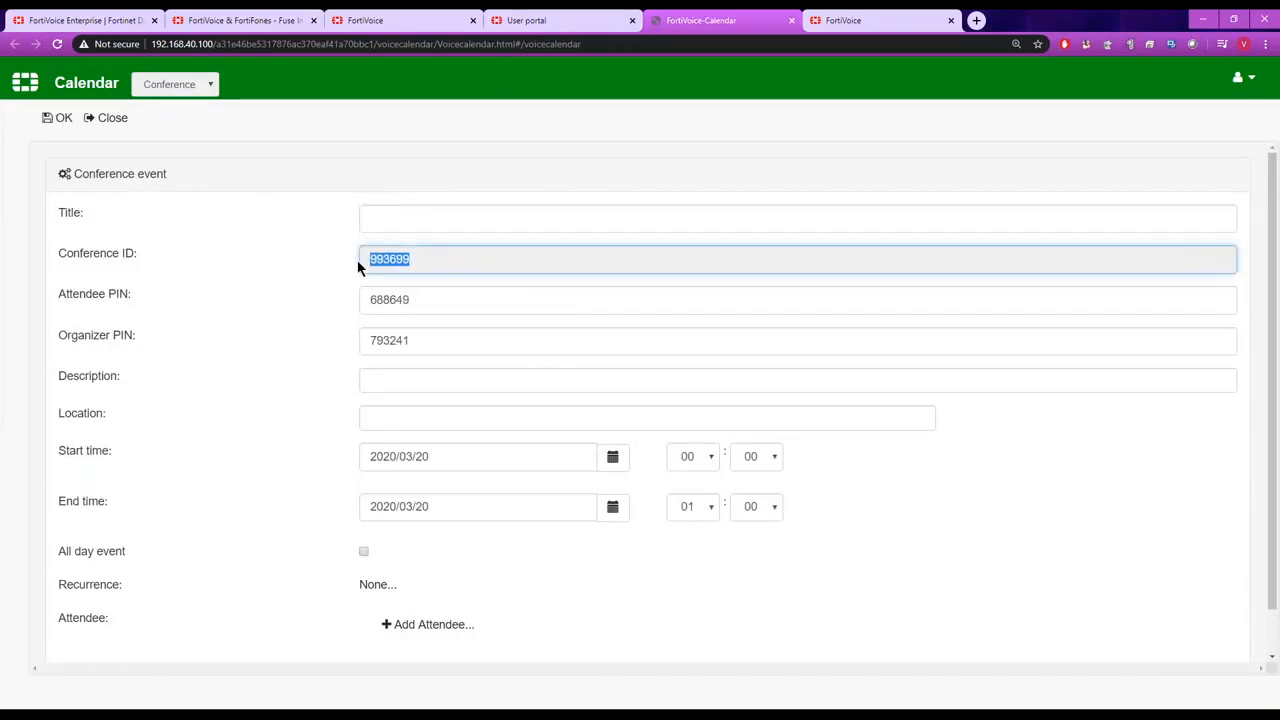
{"action": "left_click_drag", "start_coordinate": [420, 297], "coordinate": [345, 294]}
{"action": "left_click_drag", "start_coordinate": [414, 339], "coordinate": [336, 353]}
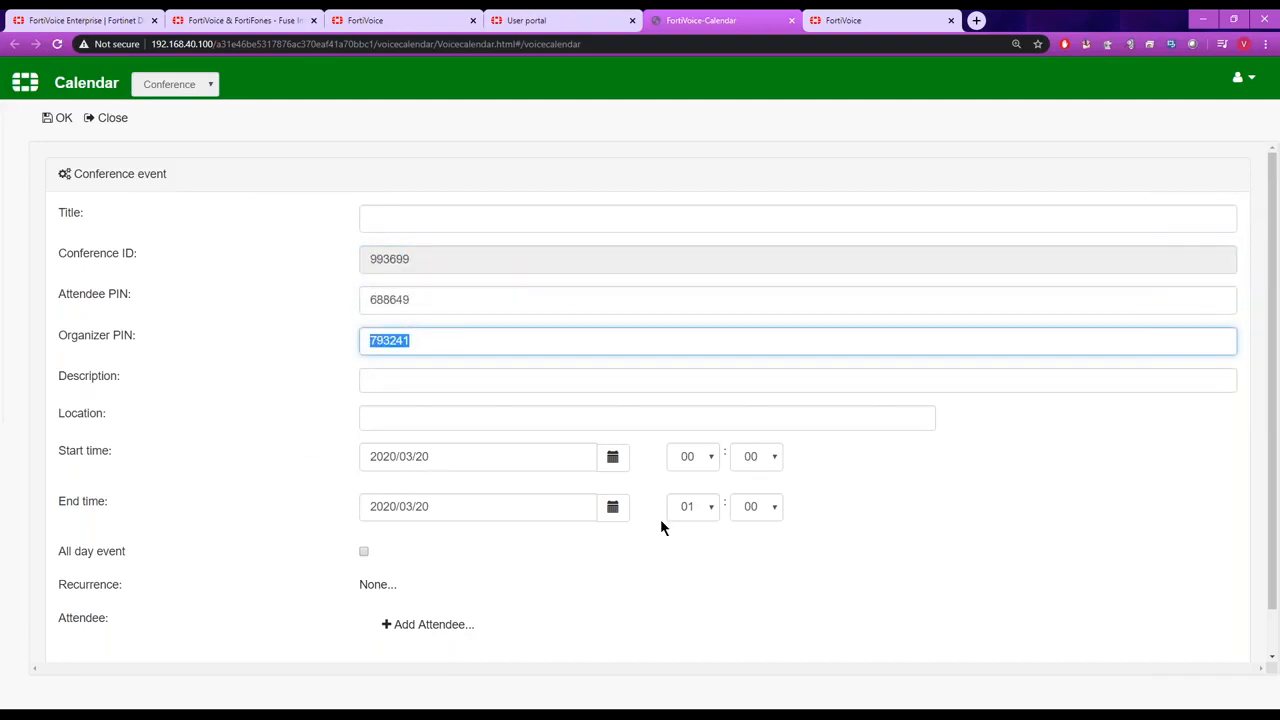
View the email and display name fields for adding an attendee, then close the form and the calendar without saving.
{"action": "left_click", "coordinate": [430, 628]}
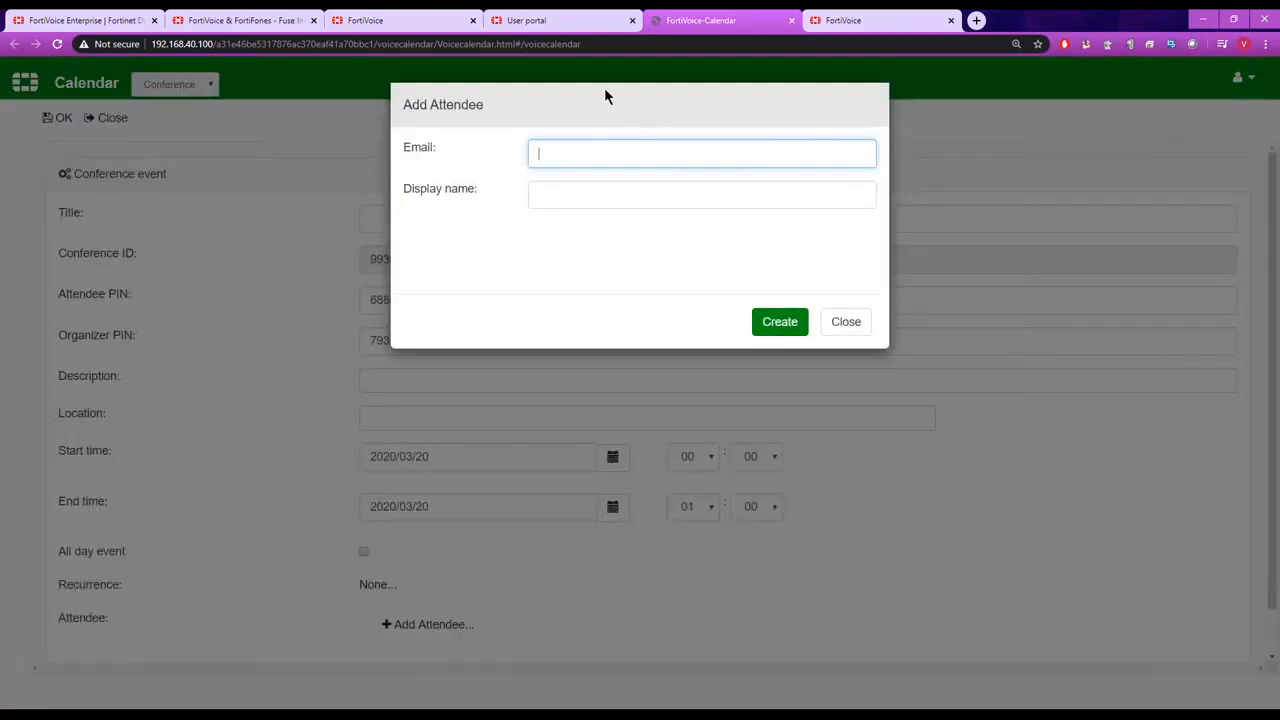
{"action": "left_click", "coordinate": [855, 331]}
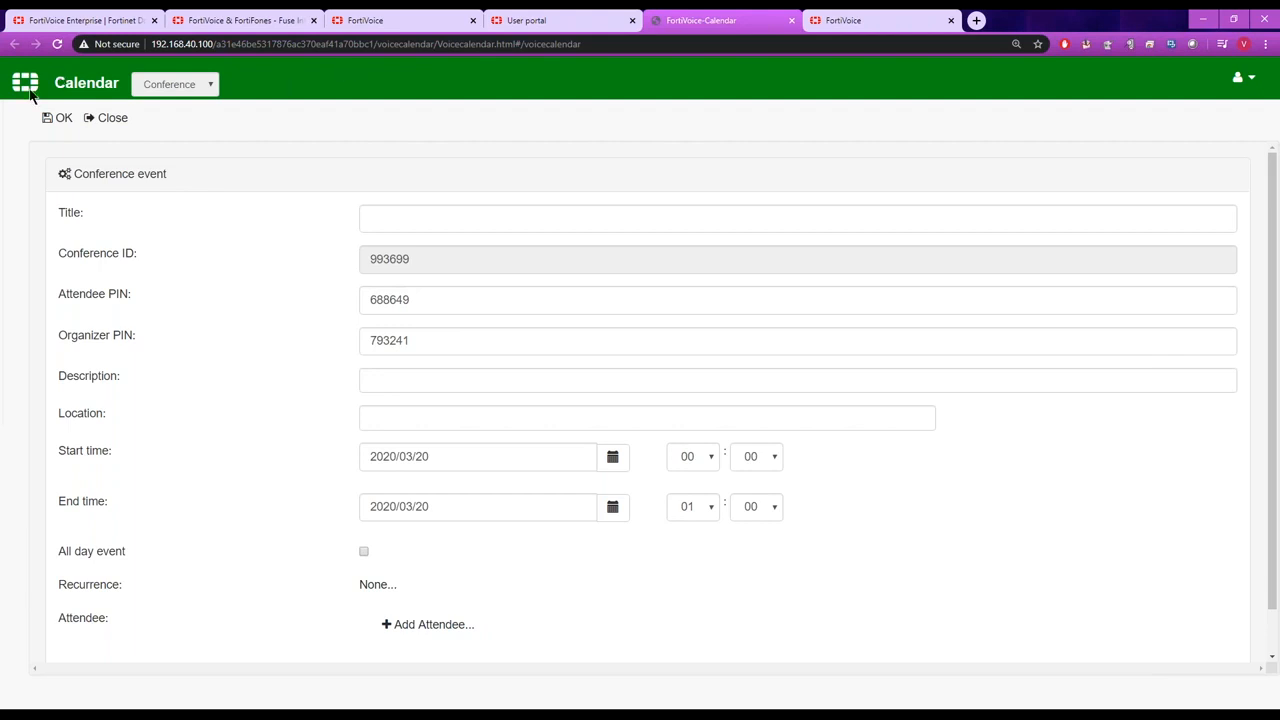
{"action": "left_click", "coordinate": [795, 20]}
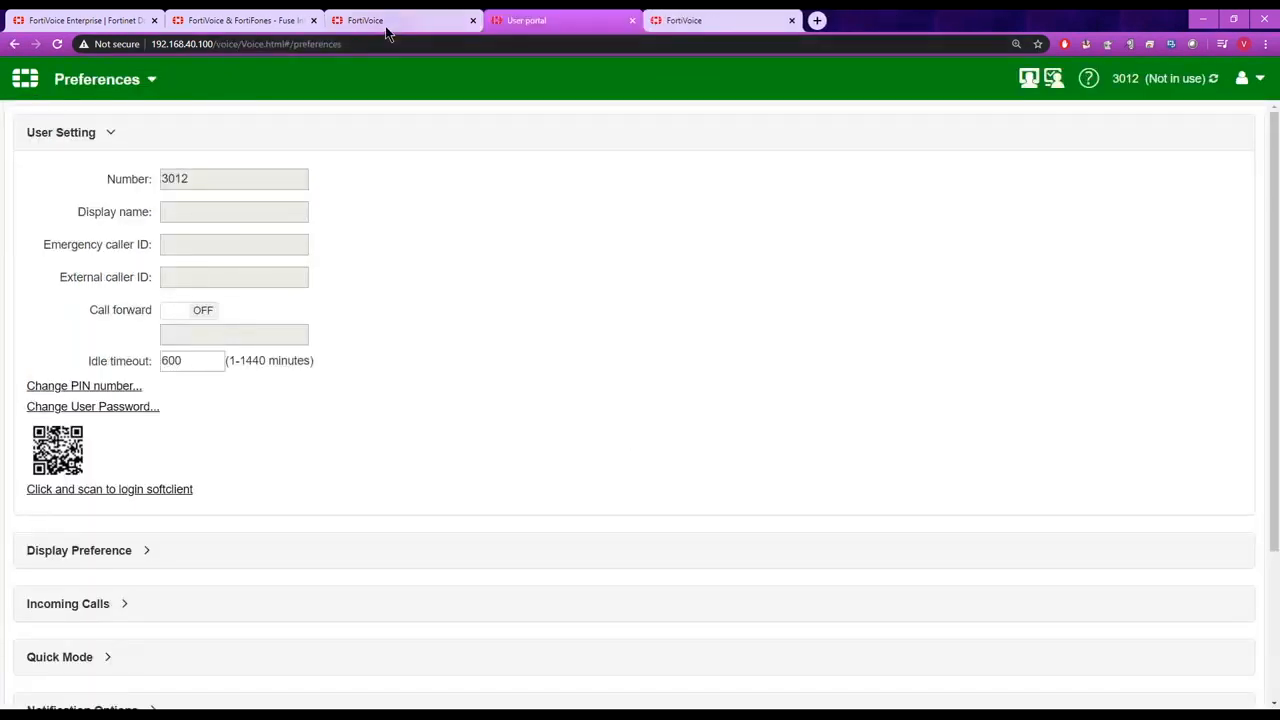
Return to the admin interface and review the Record_All call recording policy's rule types and number patterns, leaving it unchanged.
{"action": "left_click", "coordinate": [386, 20]}
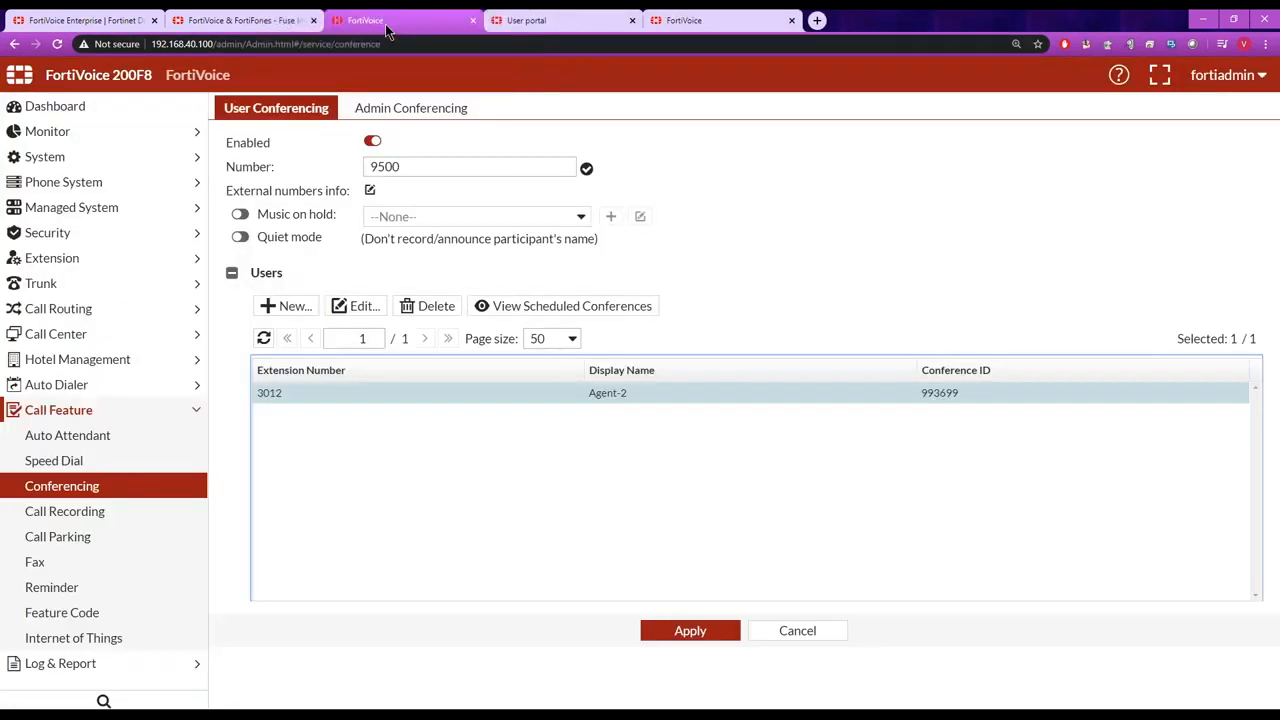
{"action": "left_click", "coordinate": [90, 513]}
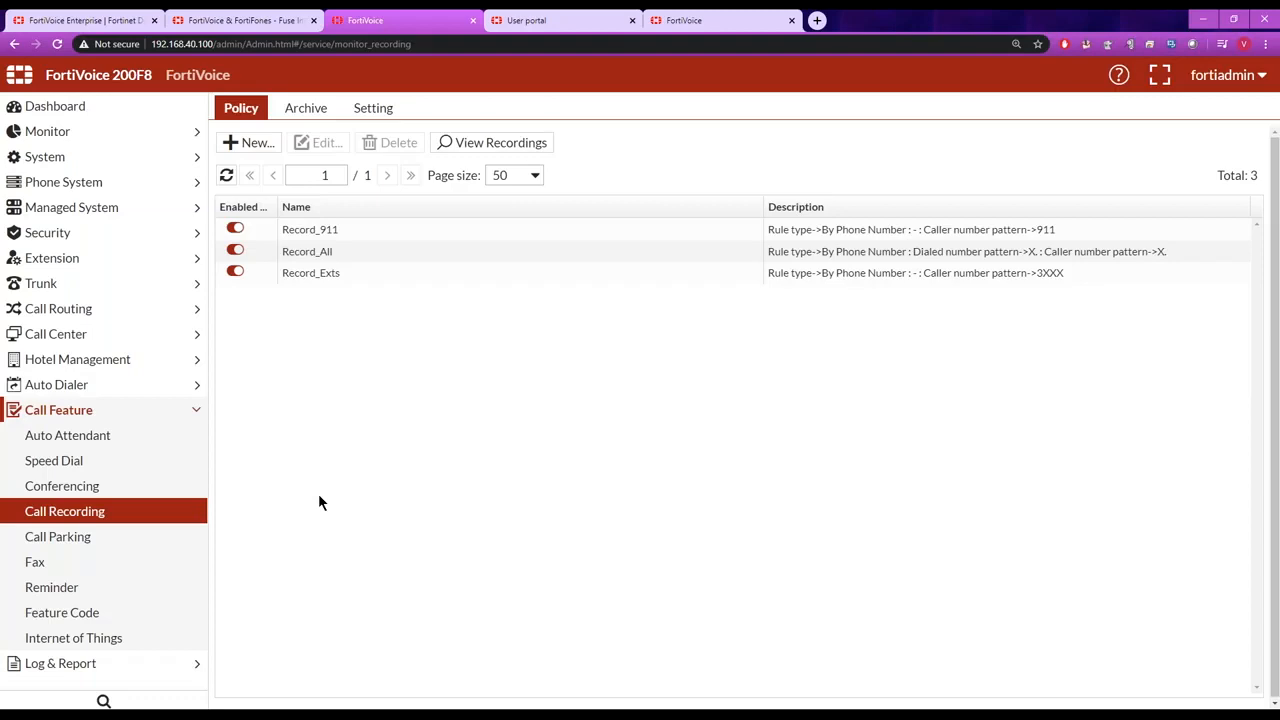
{"action": "double_click", "coordinate": [318, 251]}
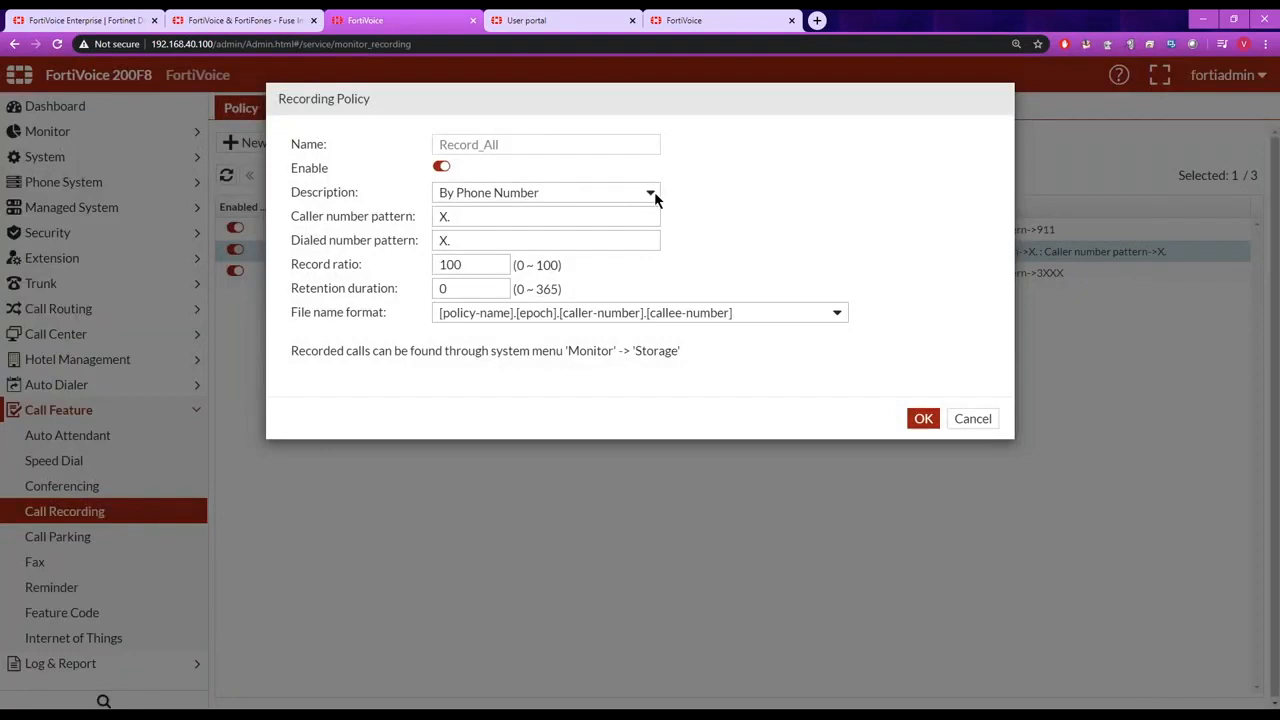
{"action": "left_click", "coordinate": [650, 193]}
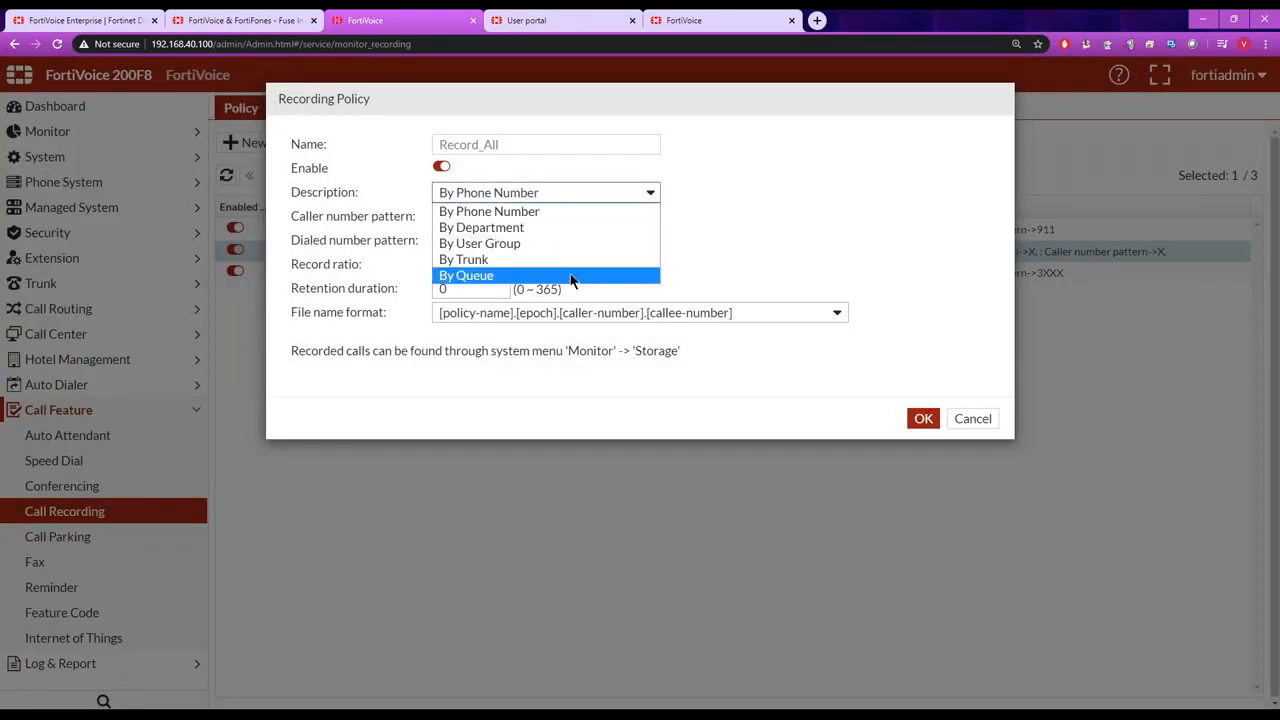
{"action": "left_click", "coordinate": [712, 258]}
{"action": "left_click_drag", "start_coordinate": [514, 145], "coordinate": [430, 148]}
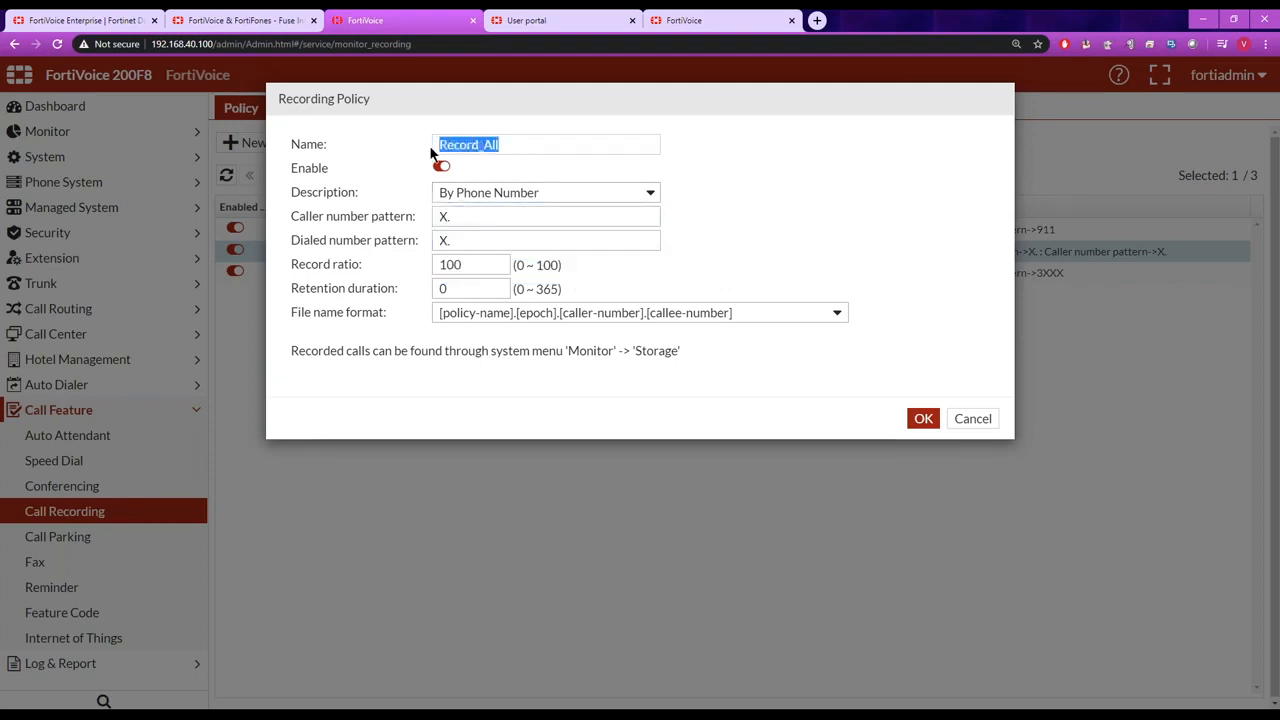
{"action": "left_click", "coordinate": [412, 222]}
{"action": "left_click", "coordinate": [453, 240]}
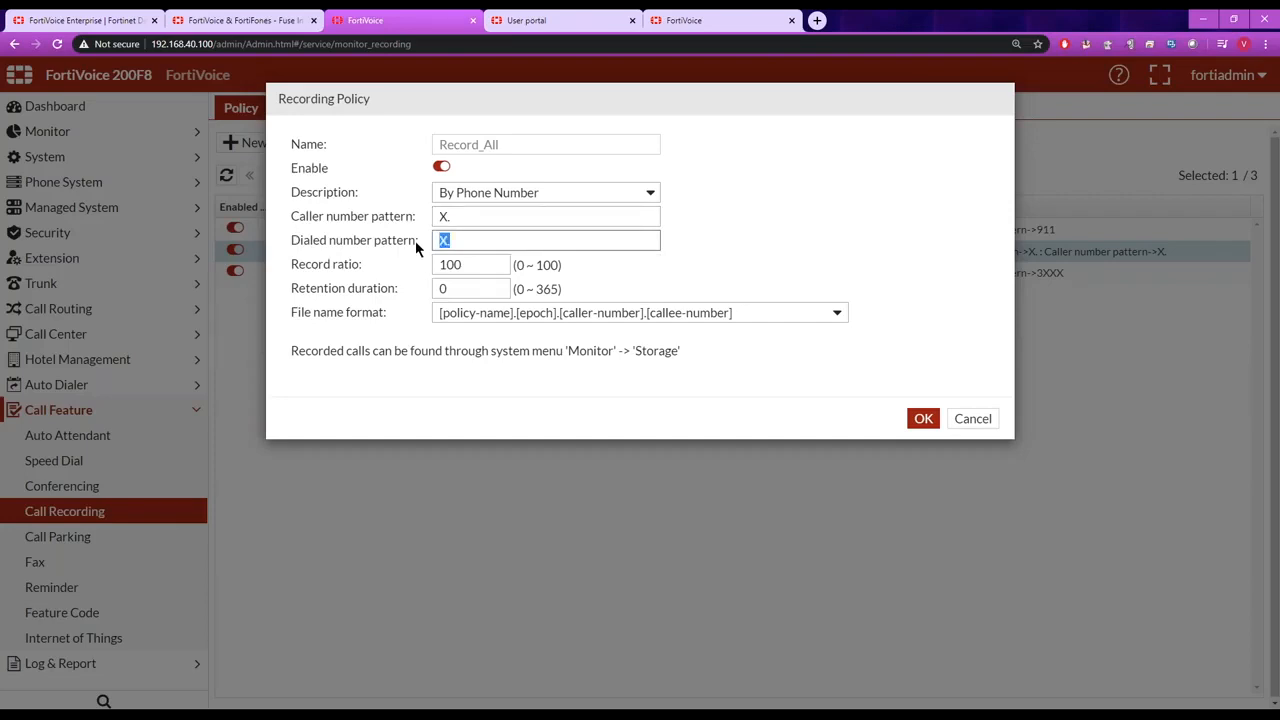
{"action": "left_click", "coordinate": [971, 420]}
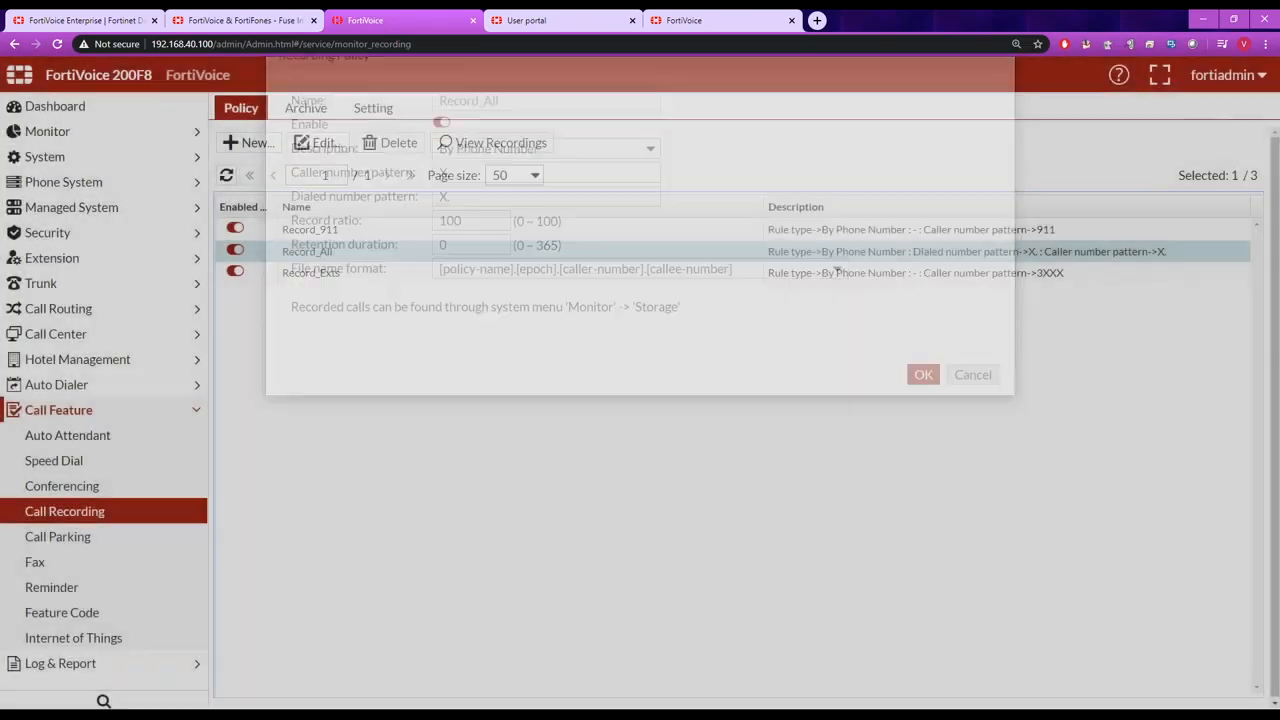
Examine the caller number patterns of the Record_911 and Record_Exts recording policies.
{"action": "left_click_drag", "start_coordinate": [1055, 229], "coordinate": [1036, 229]}
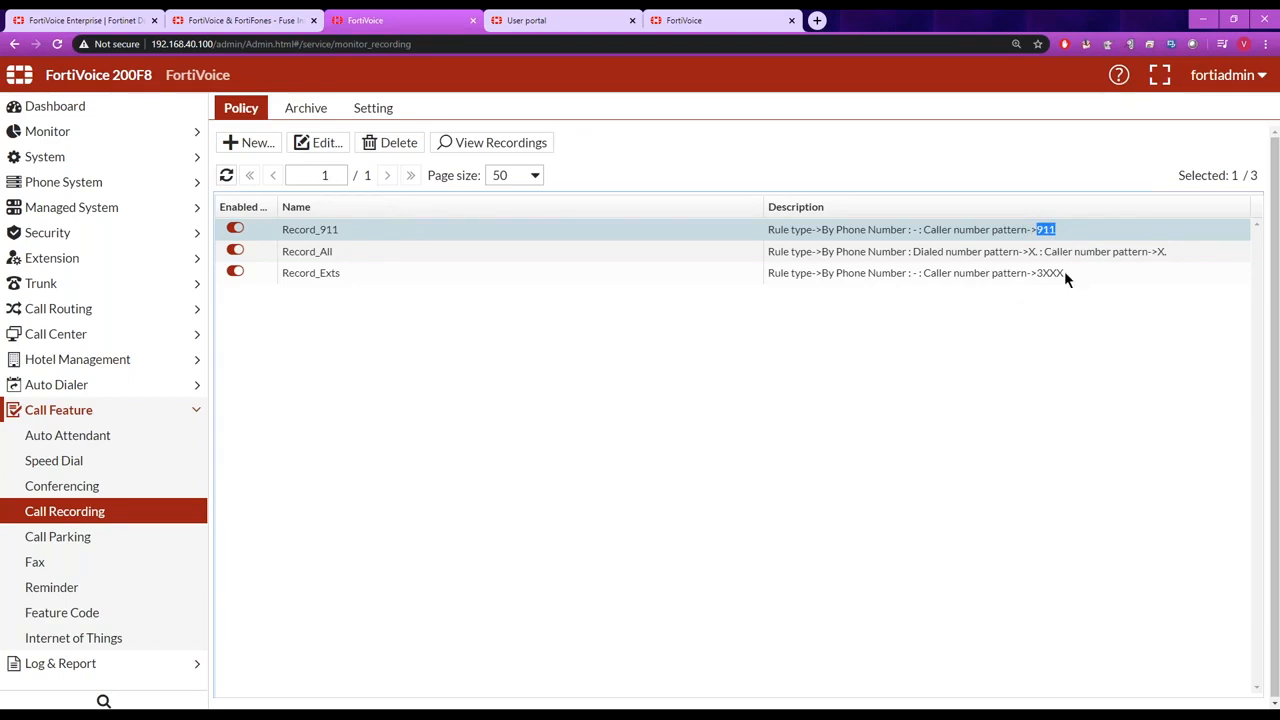
{"action": "left_click_drag", "start_coordinate": [1064, 271], "coordinate": [1038, 273]}
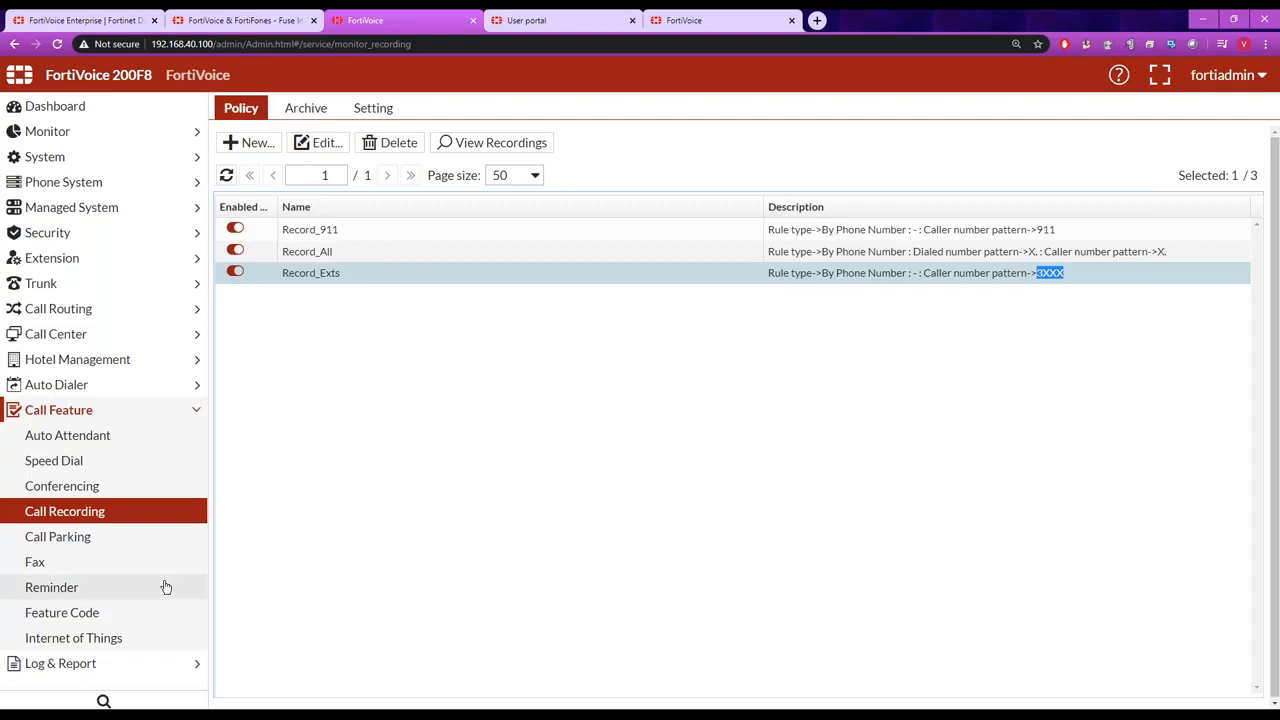
{"action": "left_click", "coordinate": [50, 566]}
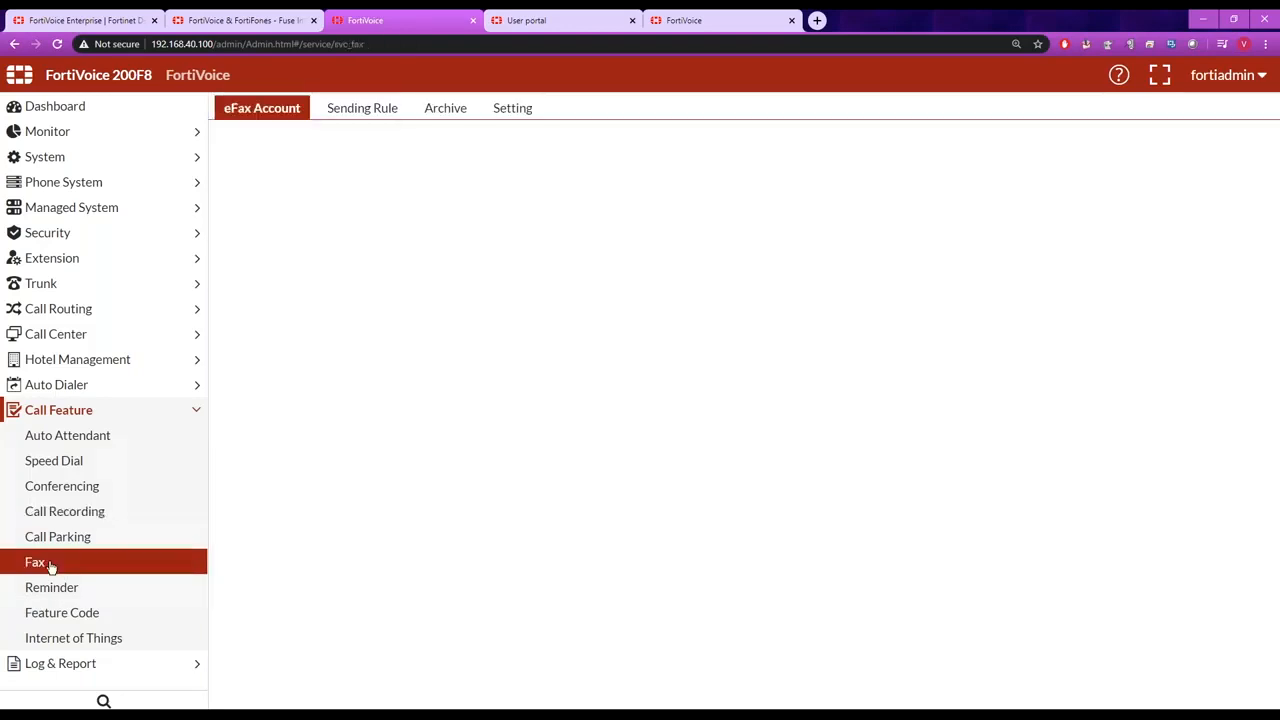
{"action": "left_click", "coordinate": [63, 511]}
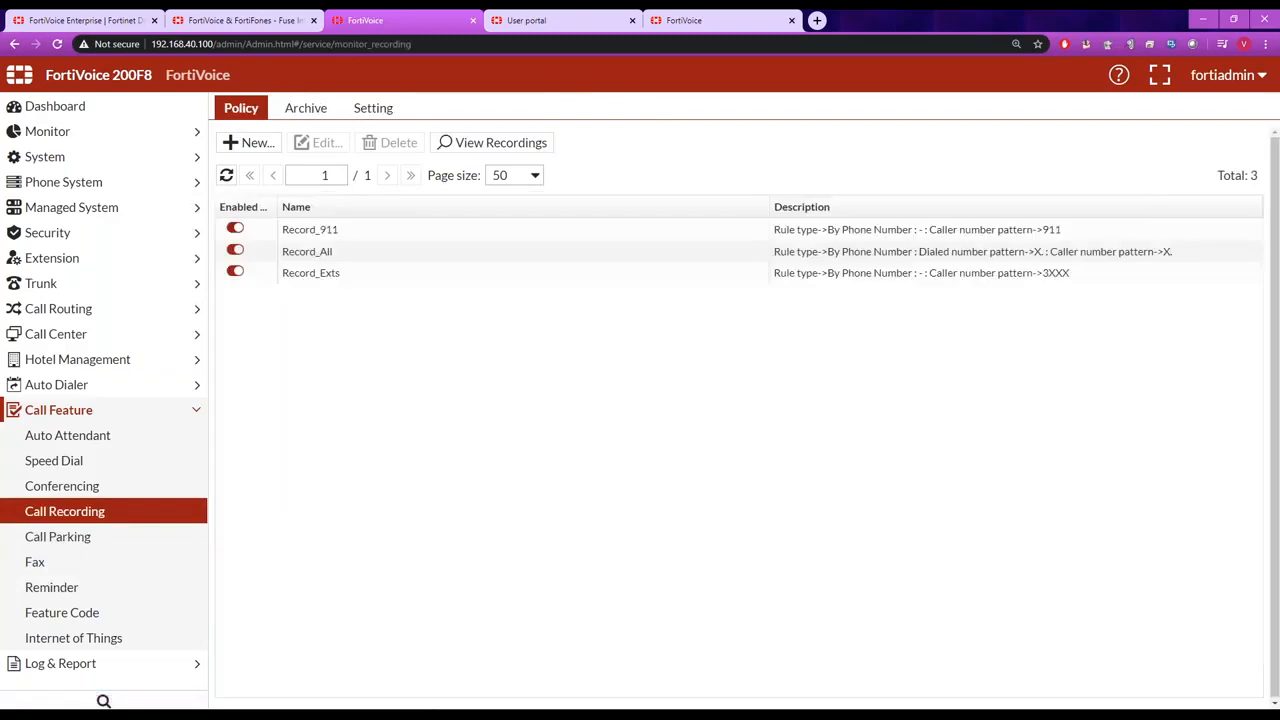
Preview the remote destination in the call recording archive settings and view its protocol choices without applying.
{"action": "left_click", "coordinate": [306, 109]}
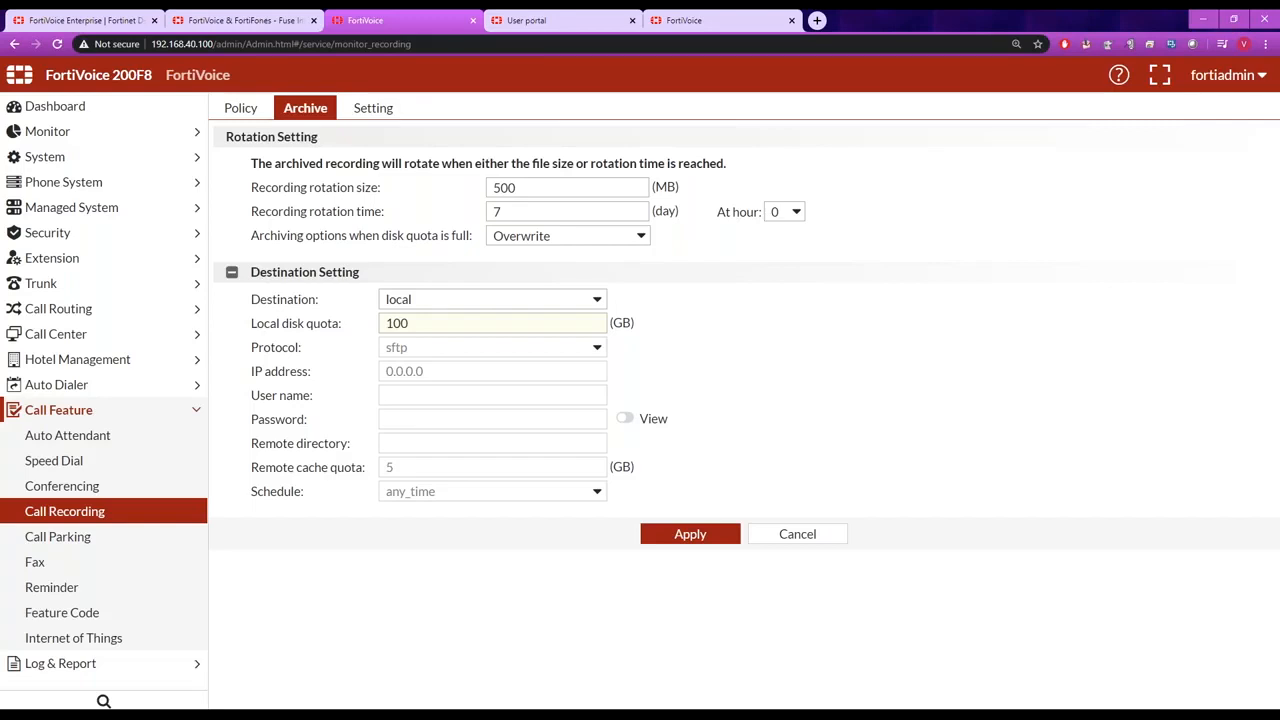
{"action": "left_click", "coordinate": [579, 299]}
{"action": "left_click", "coordinate": [572, 333]}
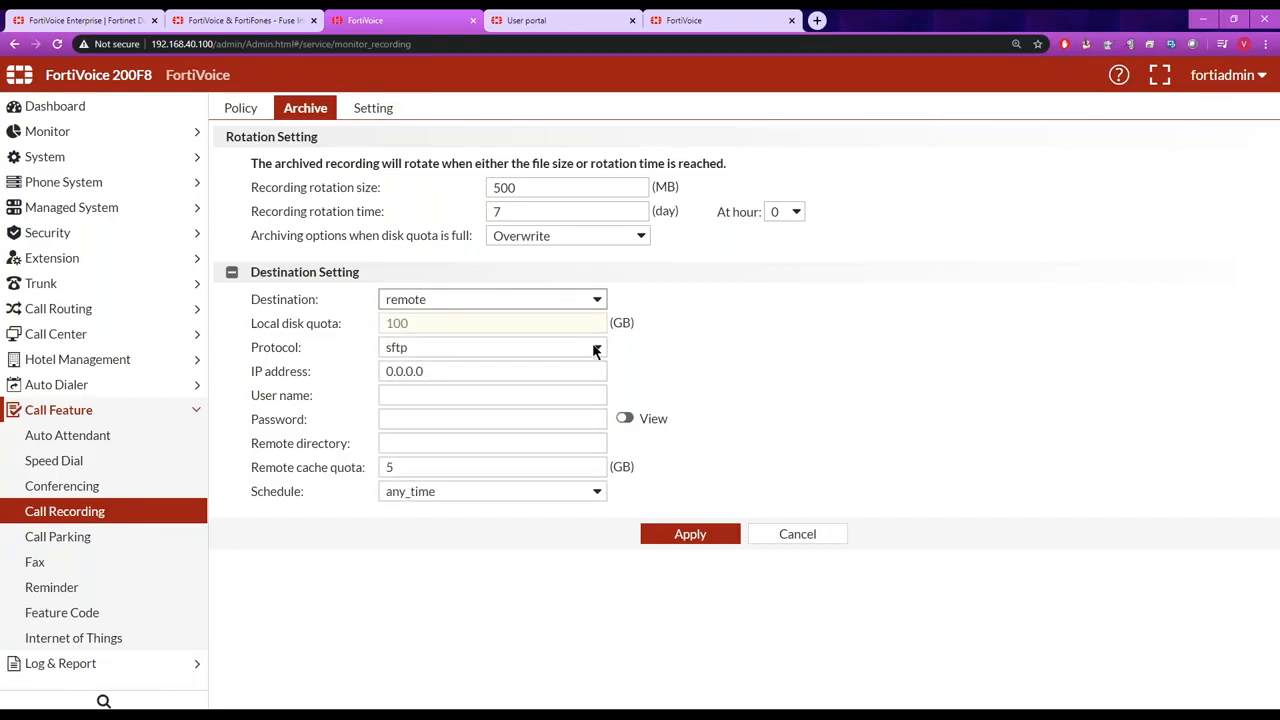
{"action": "left_click", "coordinate": [595, 350]}
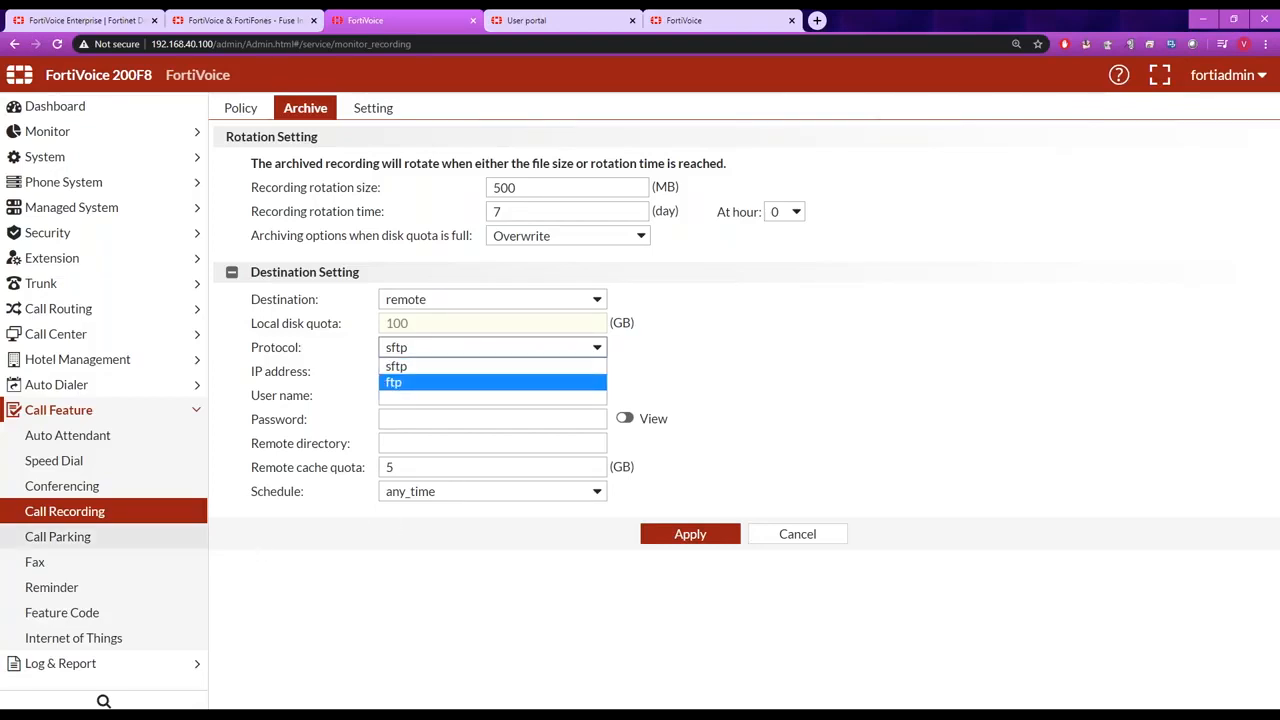
Open the Front_Desk eFax account and review its number, external numbers and selected fax monitors.
{"action": "left_click", "coordinate": [98, 563]}
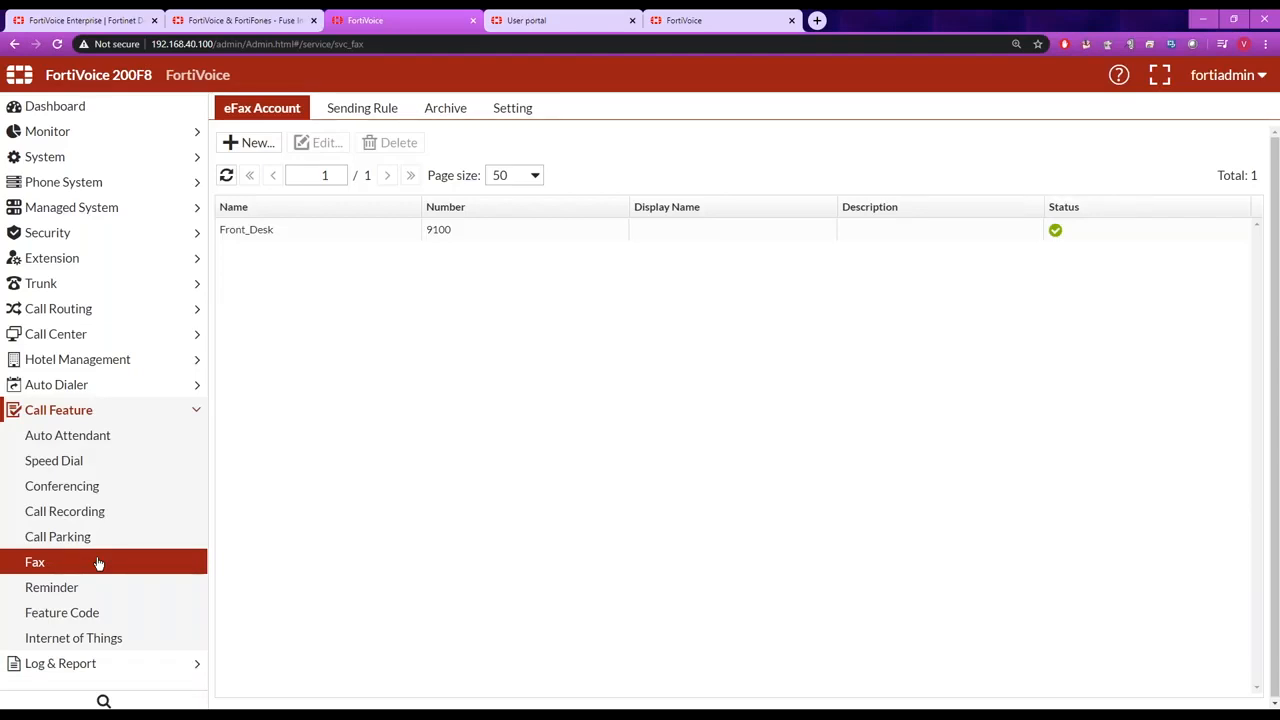
{"action": "left_click", "coordinate": [298, 233]}
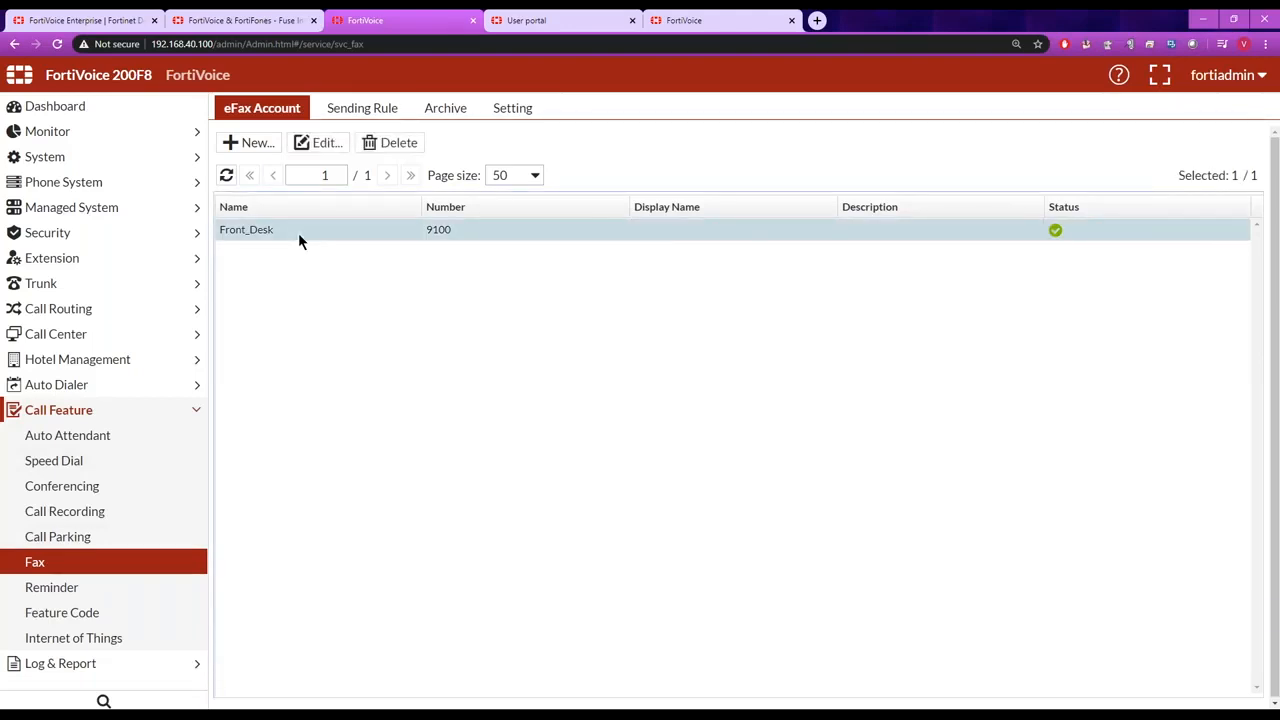
{"action": "double_click", "coordinate": [298, 233]}
{"action": "left_click", "coordinate": [456, 192]}
{"action": "double_click", "coordinate": [456, 192]}
{"action": "left_click", "coordinate": [297, 298]}
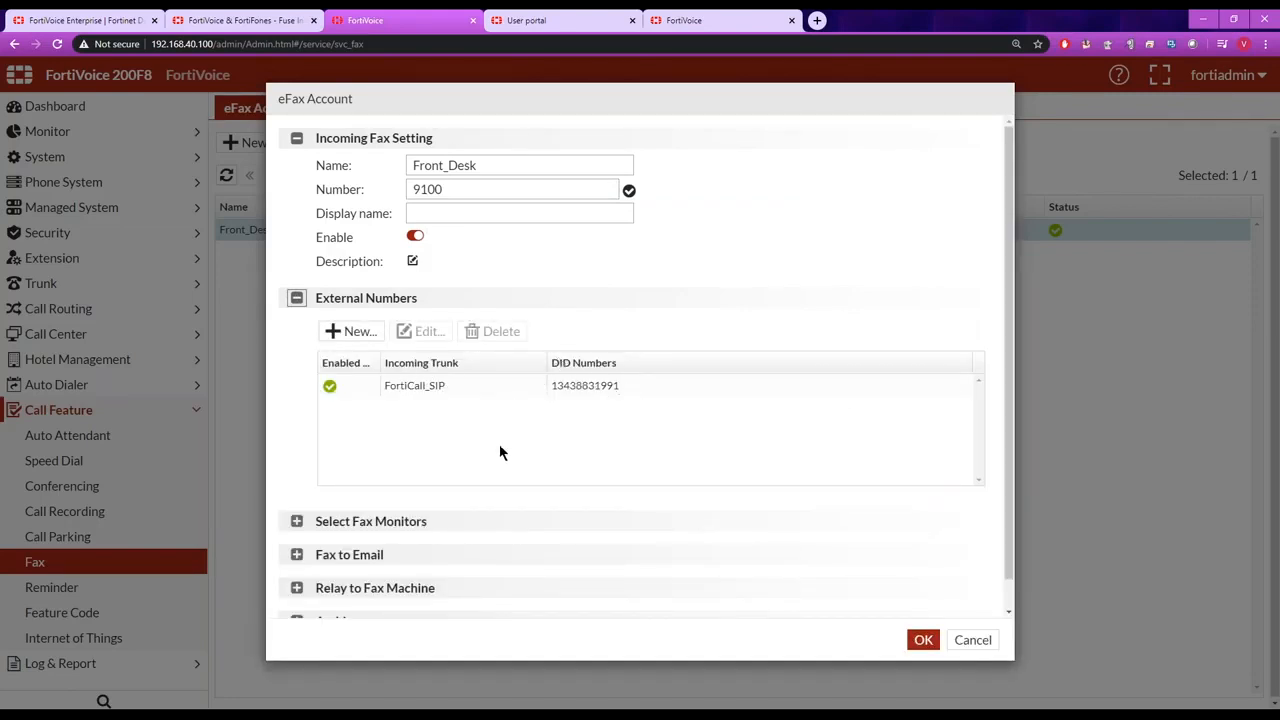
{"action": "left_click", "coordinate": [296, 521]}
{"action": "left_click_drag", "start_coordinate": [1010, 420], "coordinate": [1012, 492]}
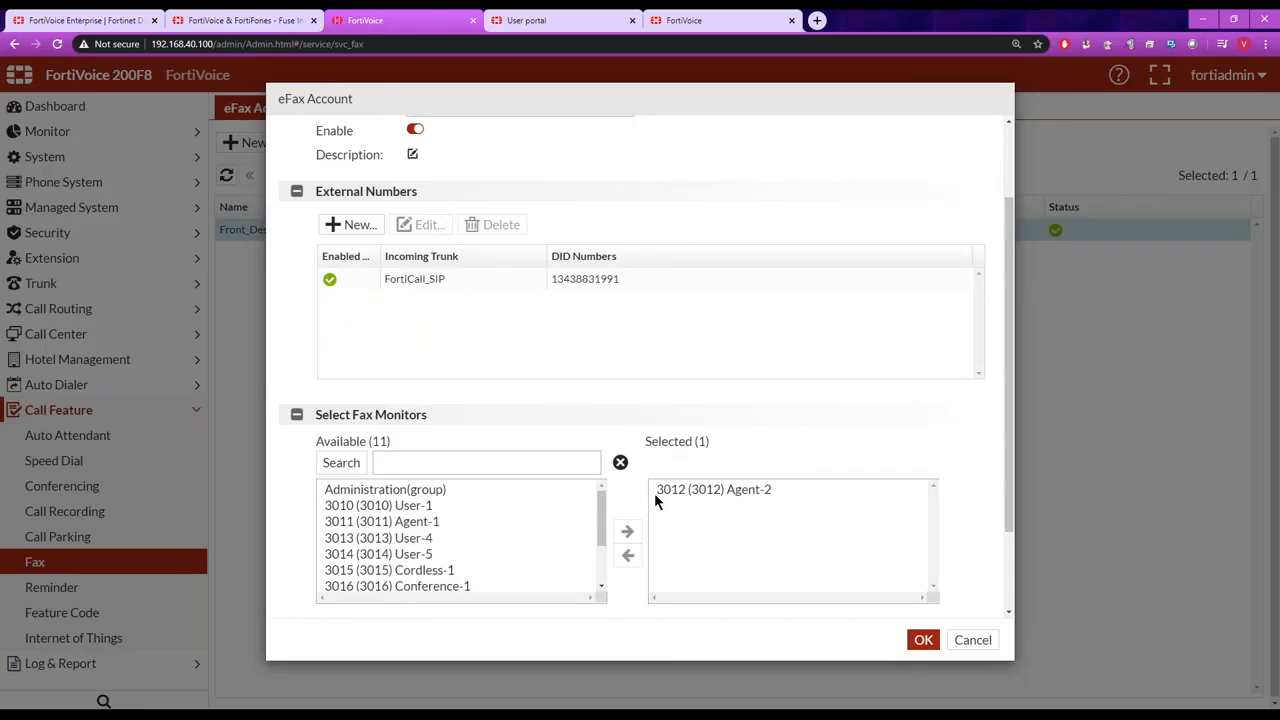
Switch to the user portal and view the monitored faxes of the Front_Desk eFax account.
{"action": "left_click", "coordinate": [552, 20]}
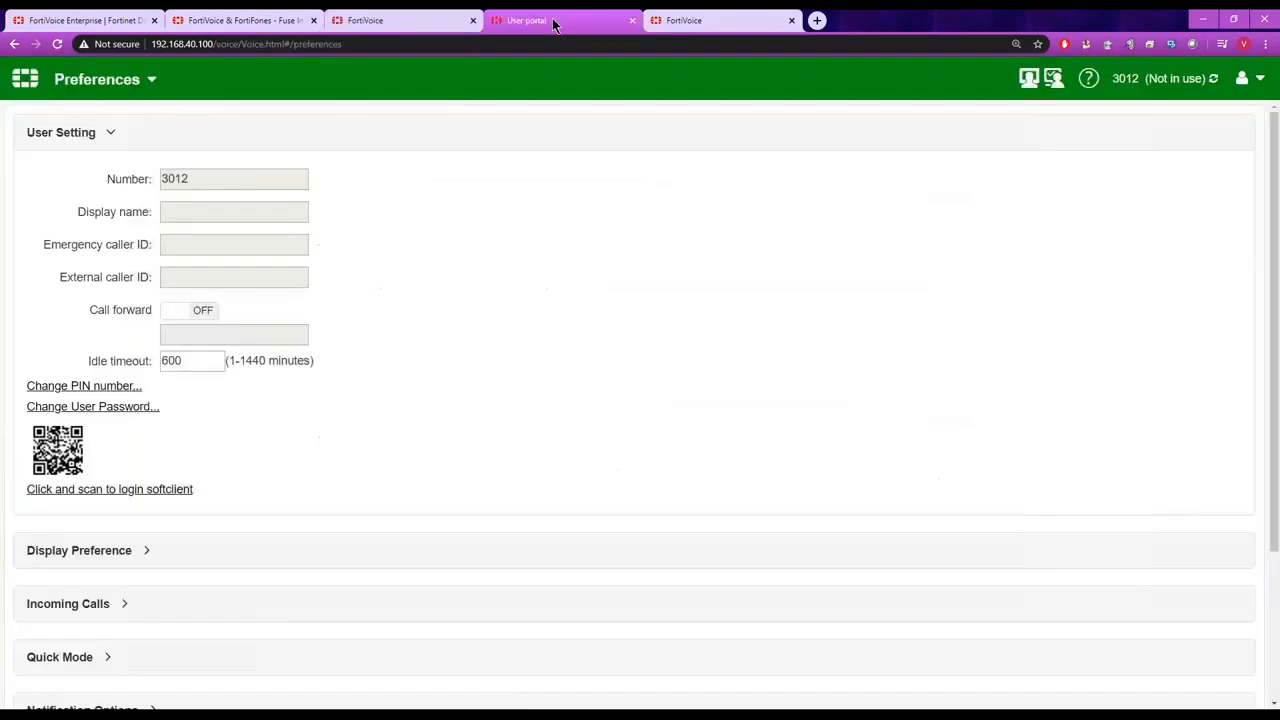
{"action": "left_click", "coordinate": [25, 79]}
{"action": "left_click", "coordinate": [821, 390]}
{"action": "left_click", "coordinate": [182, 82]}
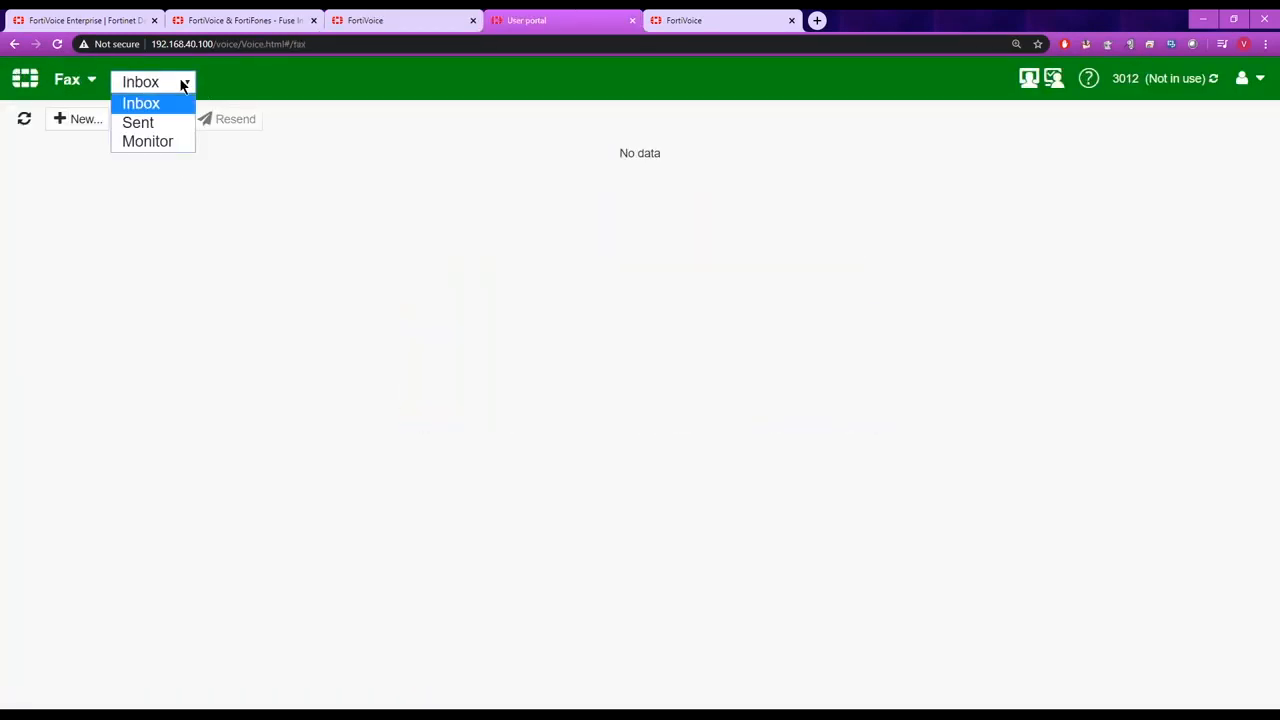
{"action": "left_click", "coordinate": [166, 141]}
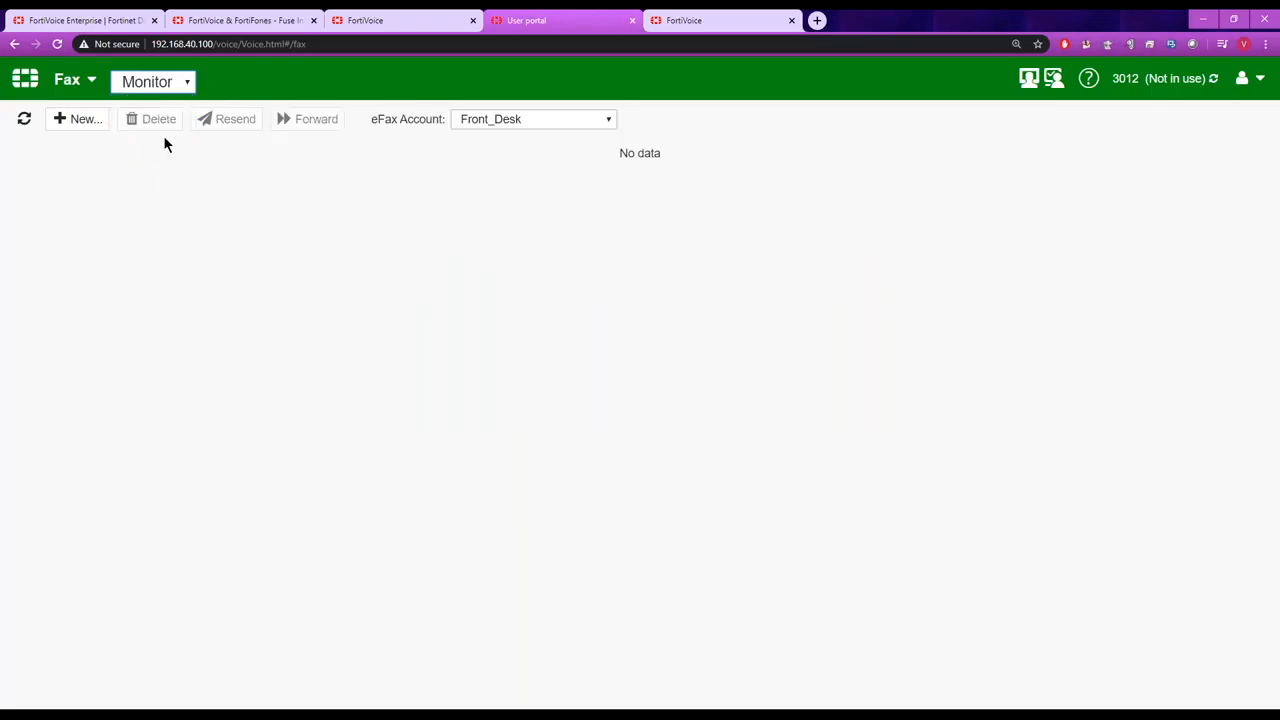
{"action": "left_click", "coordinate": [527, 119]}
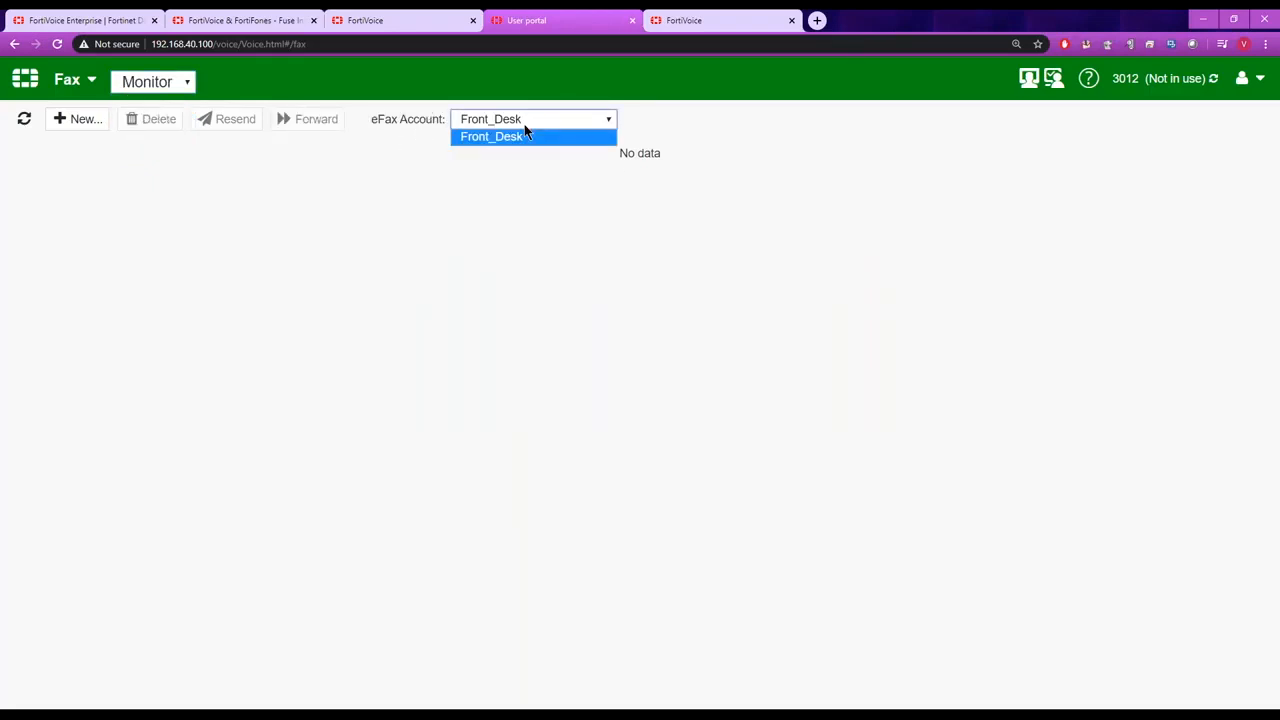
{"action": "left_click", "coordinate": [426, 153]}
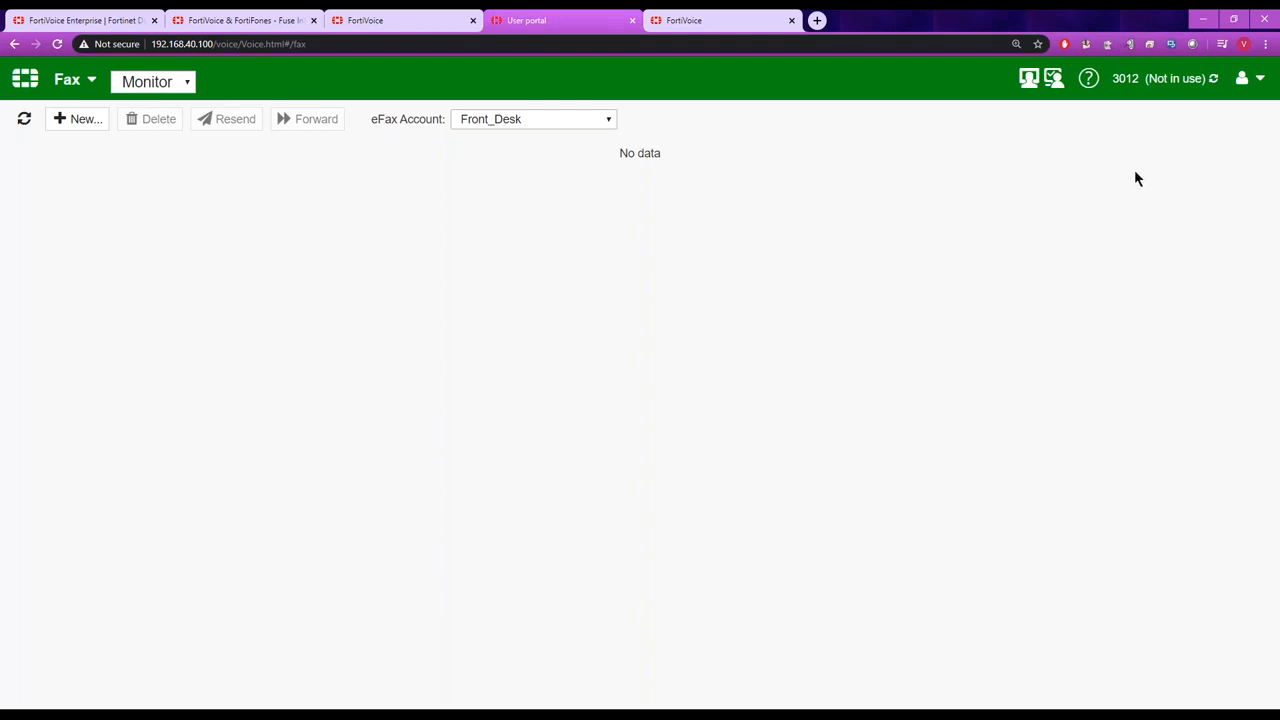
Review the recipient and attachment fields of a new fax and cancel it without sending.
{"action": "left_click", "coordinate": [59, 121]}
{"action": "left_click", "coordinate": [381, 144]}
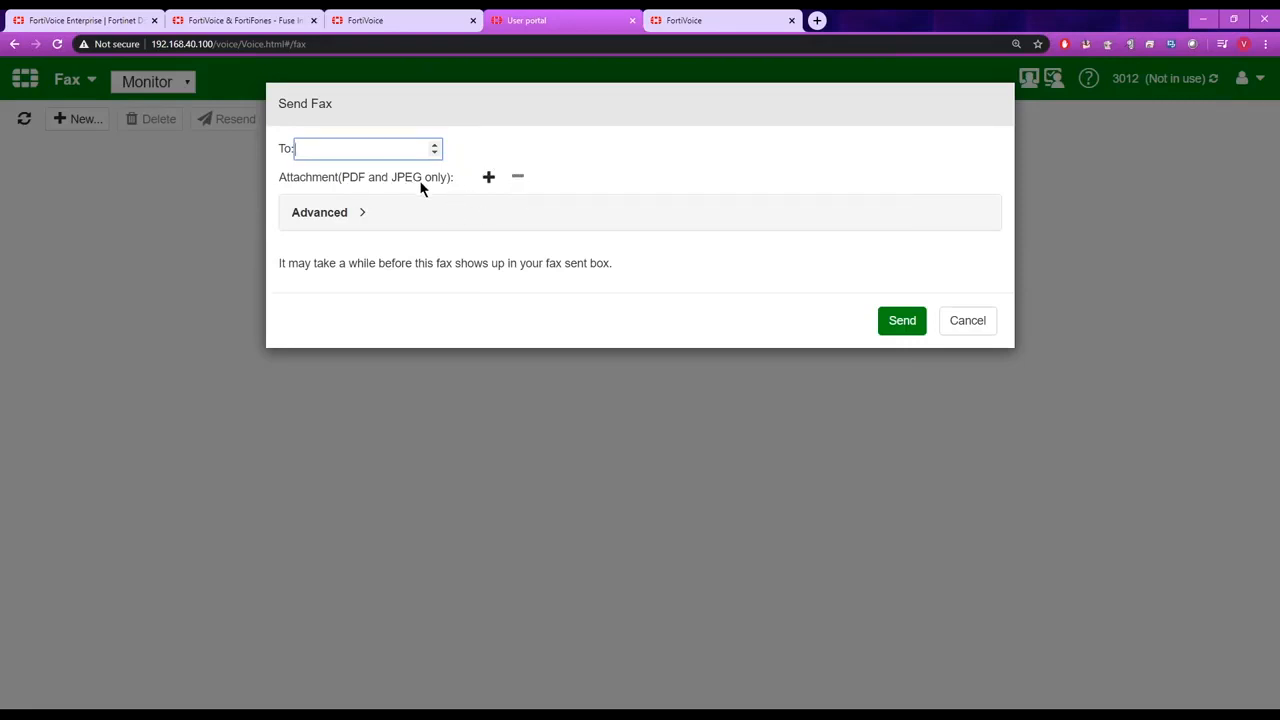
{"action": "left_click", "coordinate": [966, 321]}
Return to the Front_Desk eFax account in the admin interface and examine its Fax to Email settings and email address field.
{"action": "left_click", "coordinate": [412, 22]}
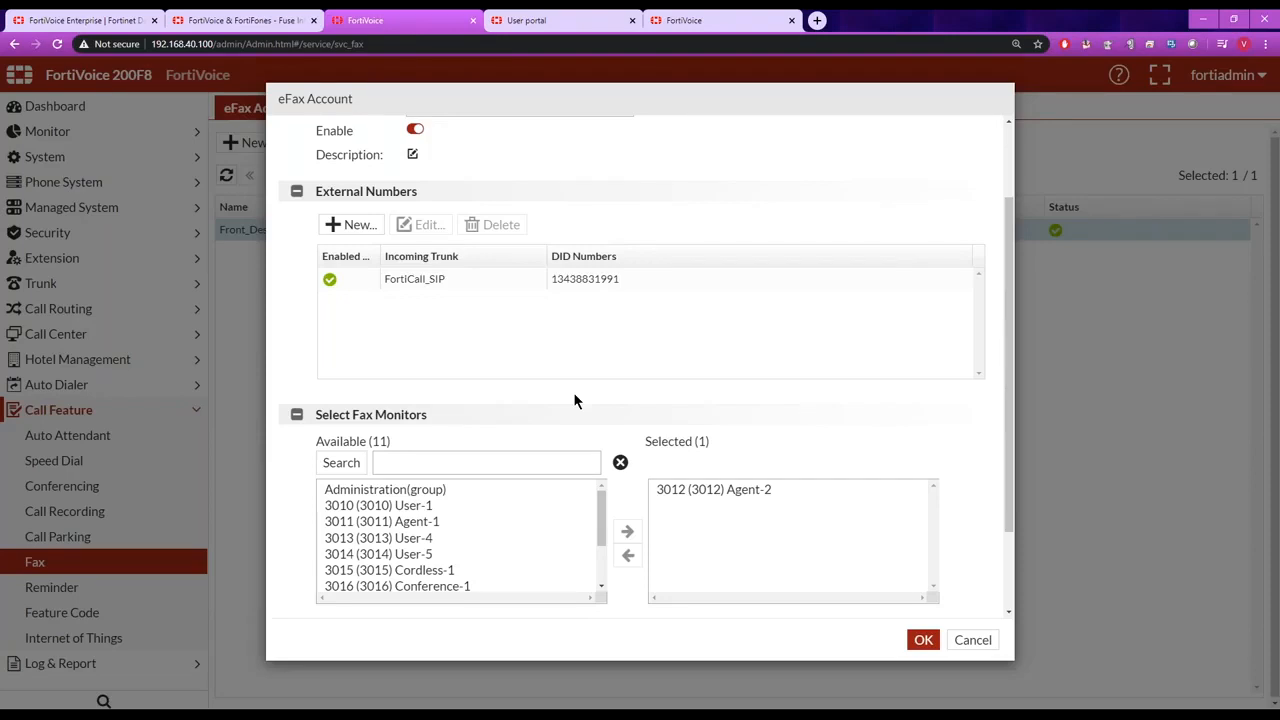
{"action": "mouse_move", "coordinate": [1006, 357]}
{"action": "left_mouse_down"}
{"action": "mouse_move", "coordinate": [1009, 376]}
{"action": "mouse_move", "coordinate": [1008, 355]}
{"action": "left_mouse_up"}
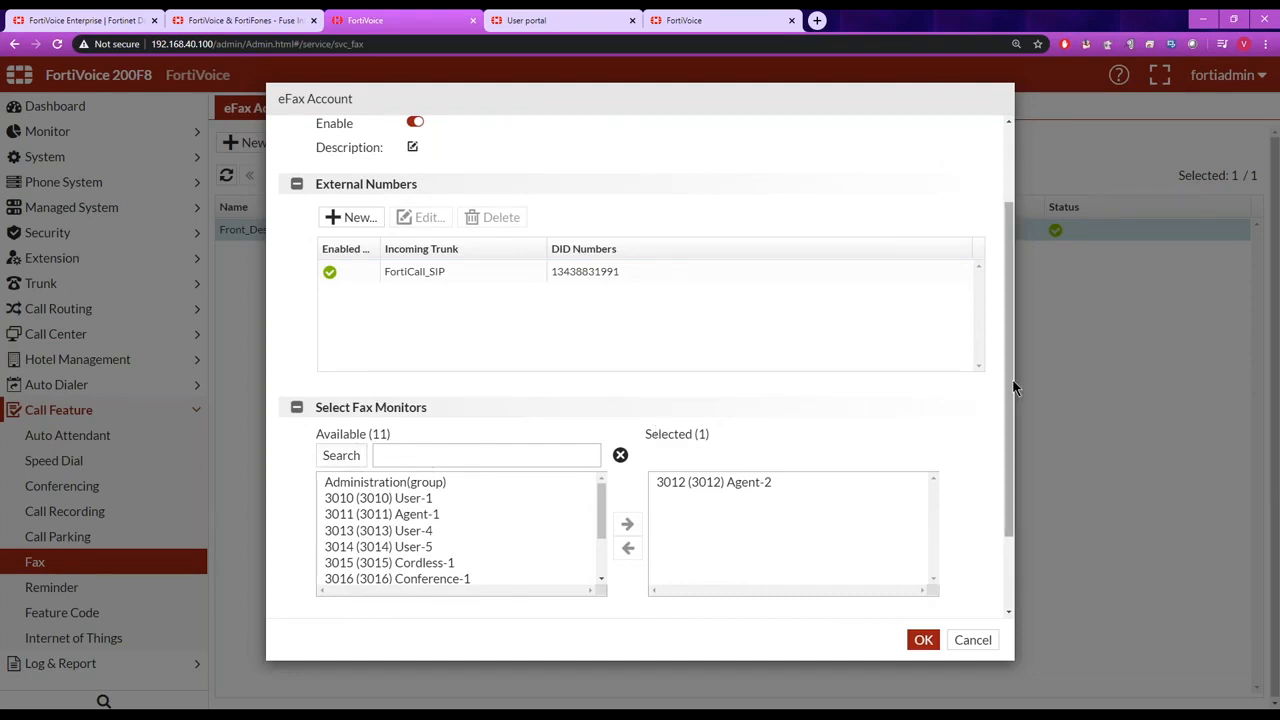
{"action": "scroll", "coordinate": [1006, 392], "scroll_direction": "down", "scroll_amount": 2}
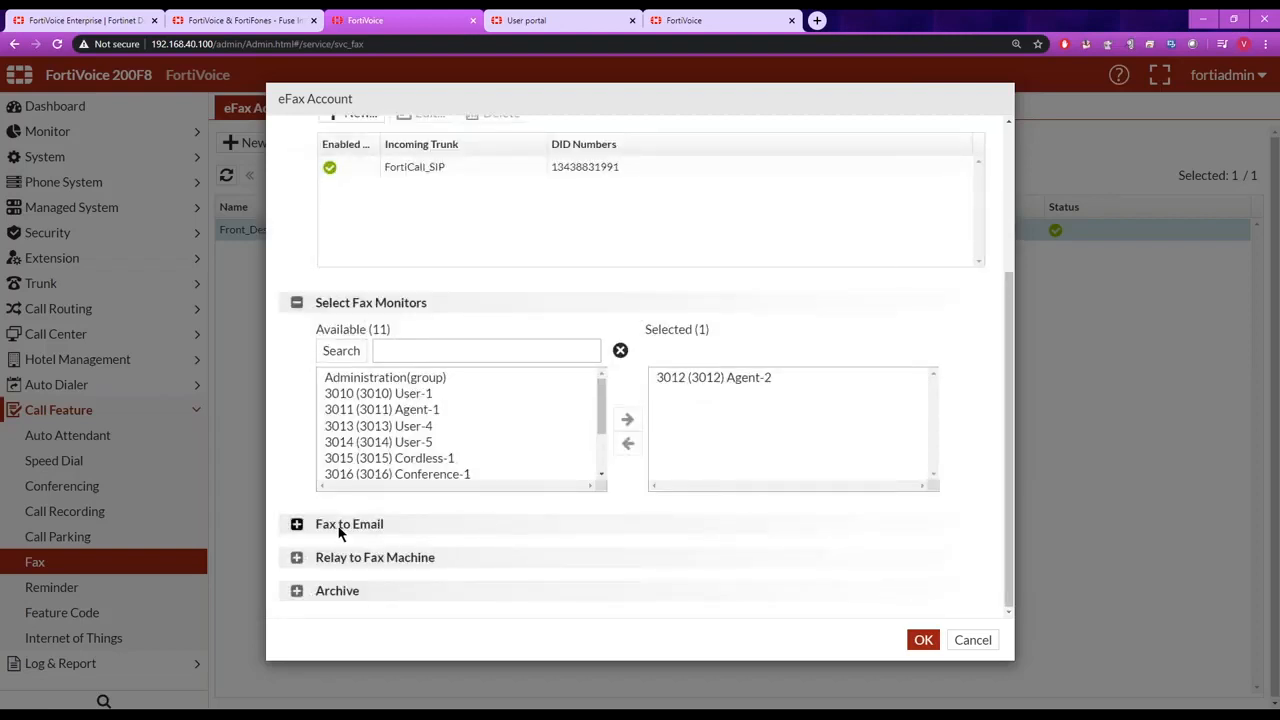
{"action": "left_click", "coordinate": [297, 525]}
{"action": "left_click", "coordinate": [410, 587]}
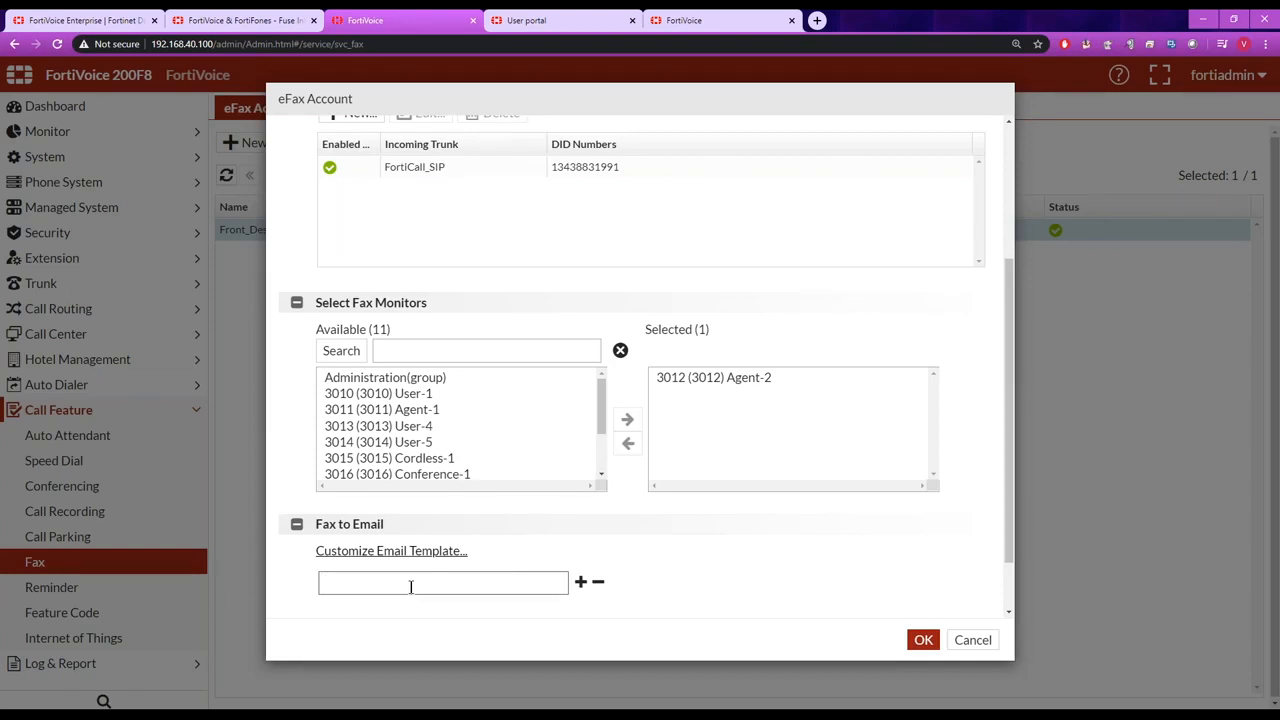
Expand the Relay to Fax Machine options of the Front_Desk eFax account, review them, and close the account without saving.
{"action": "left_click_drag", "start_coordinate": [1006, 527], "coordinate": [1006, 576]}
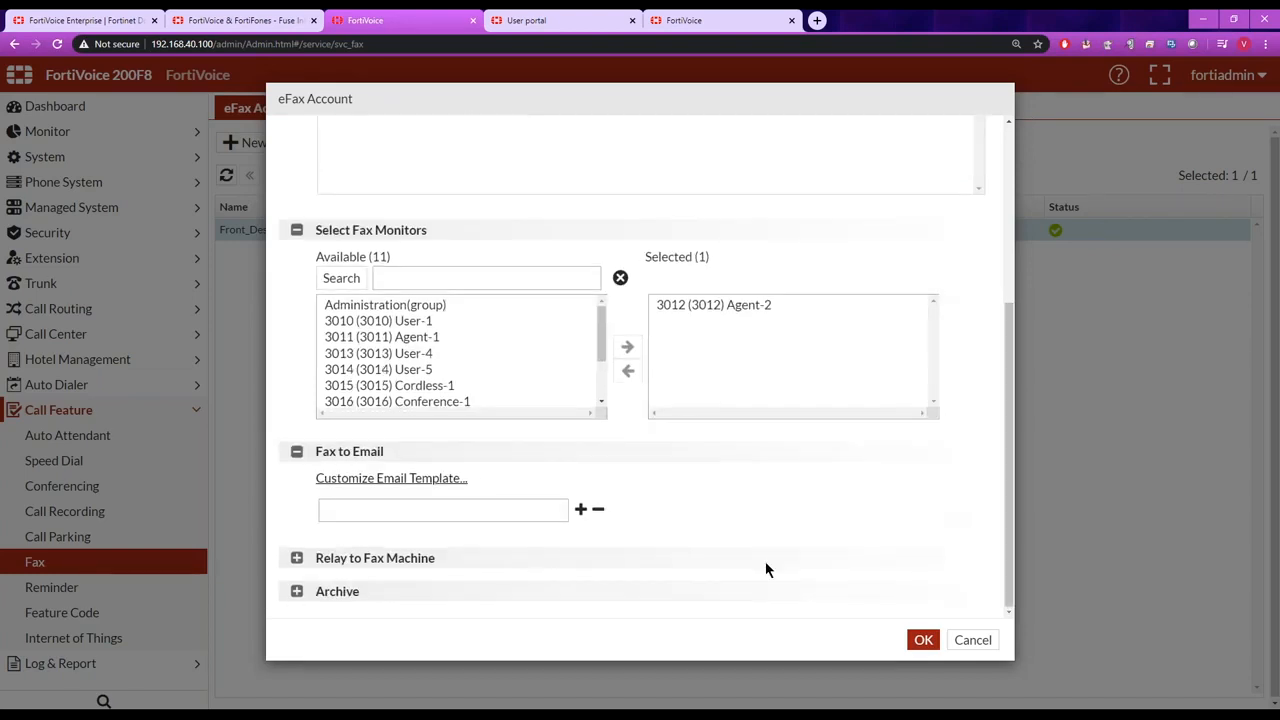
{"action": "left_click", "coordinate": [297, 560]}
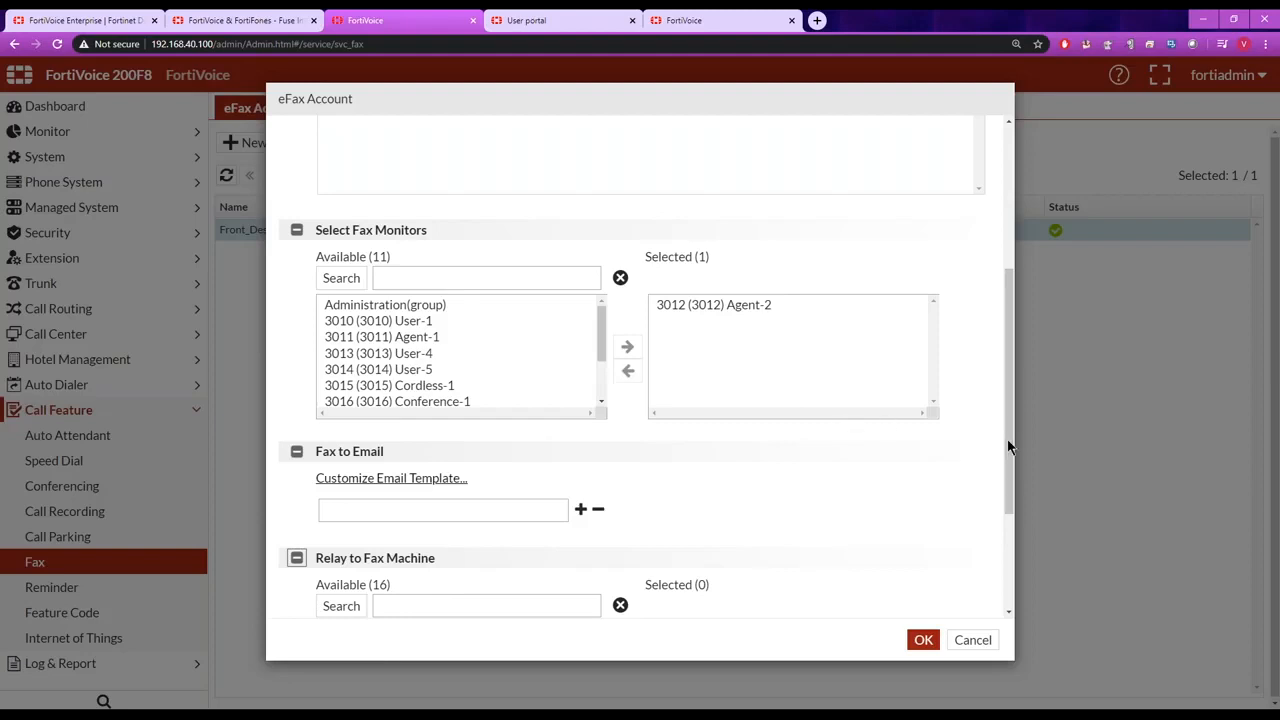
{"action": "left_click_drag", "start_coordinate": [1010, 447], "coordinate": [1015, 287]}
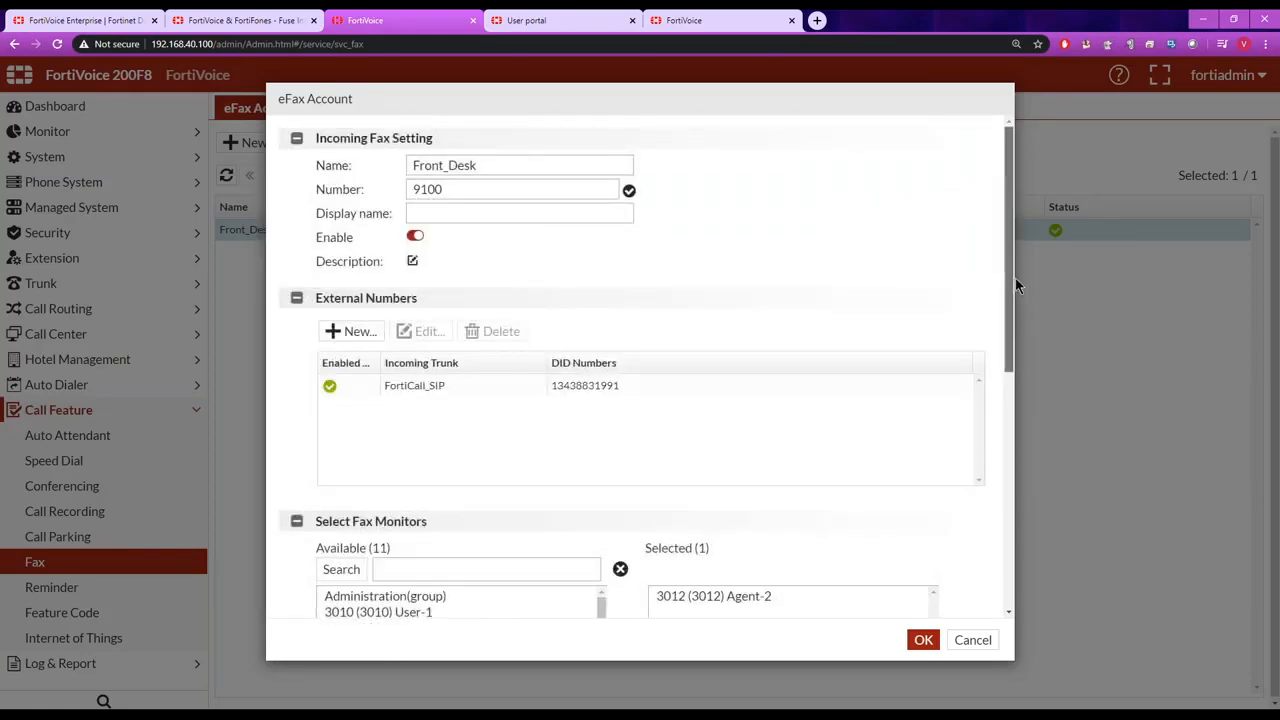
{"action": "left_click", "coordinate": [971, 640]}
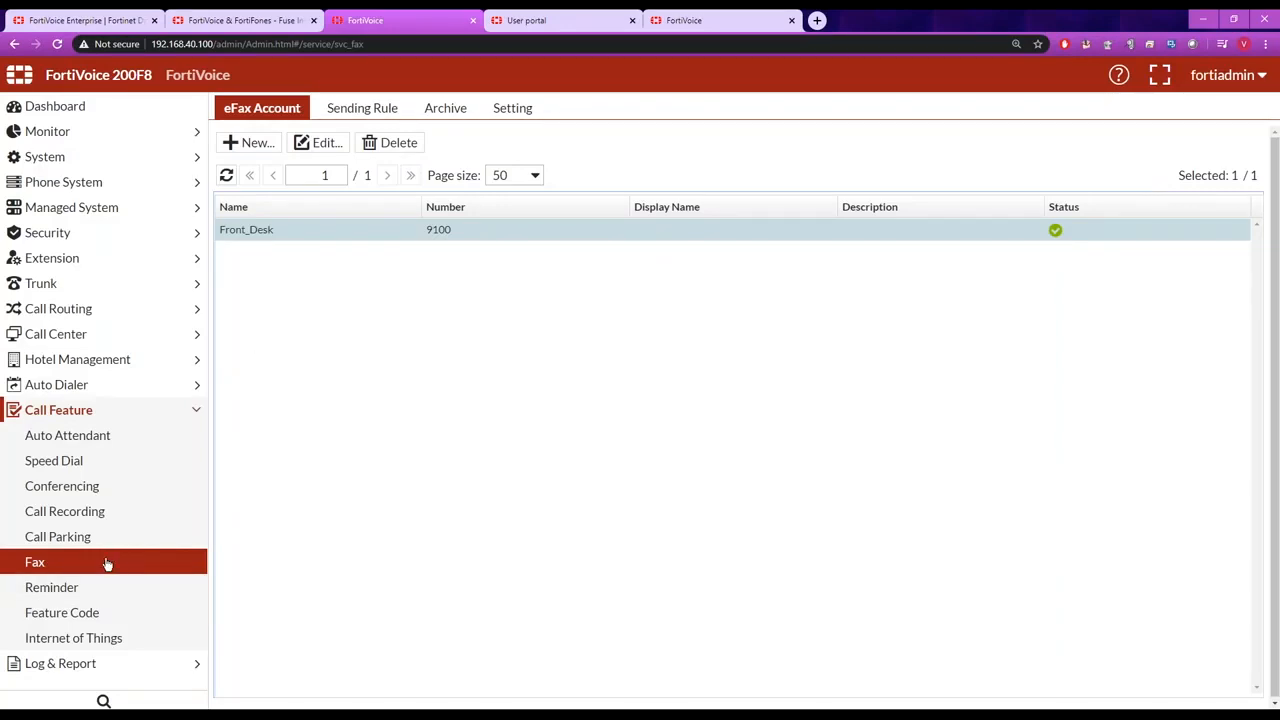
Review the managed FXO, FXS and PRI gateway lists, comparing the analog trunk and analog device gateways.
{"action": "left_click", "coordinate": [114, 210]}
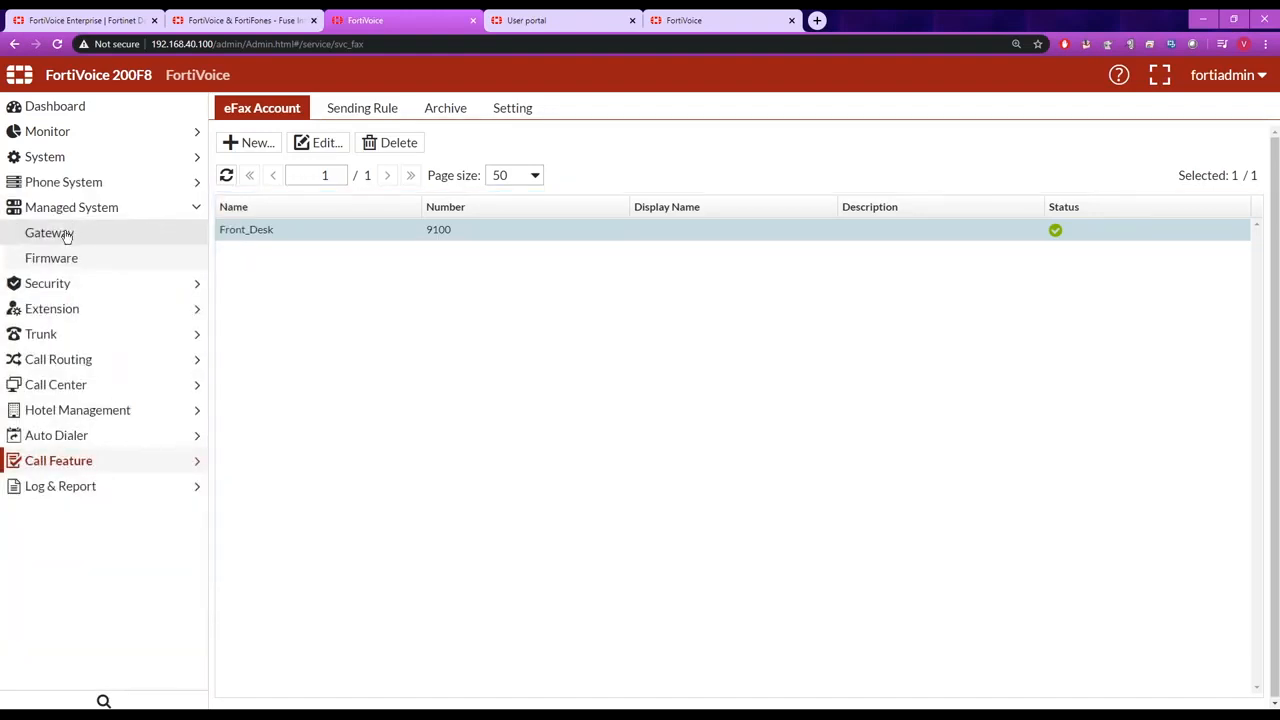
{"action": "left_click", "coordinate": [67, 236]}
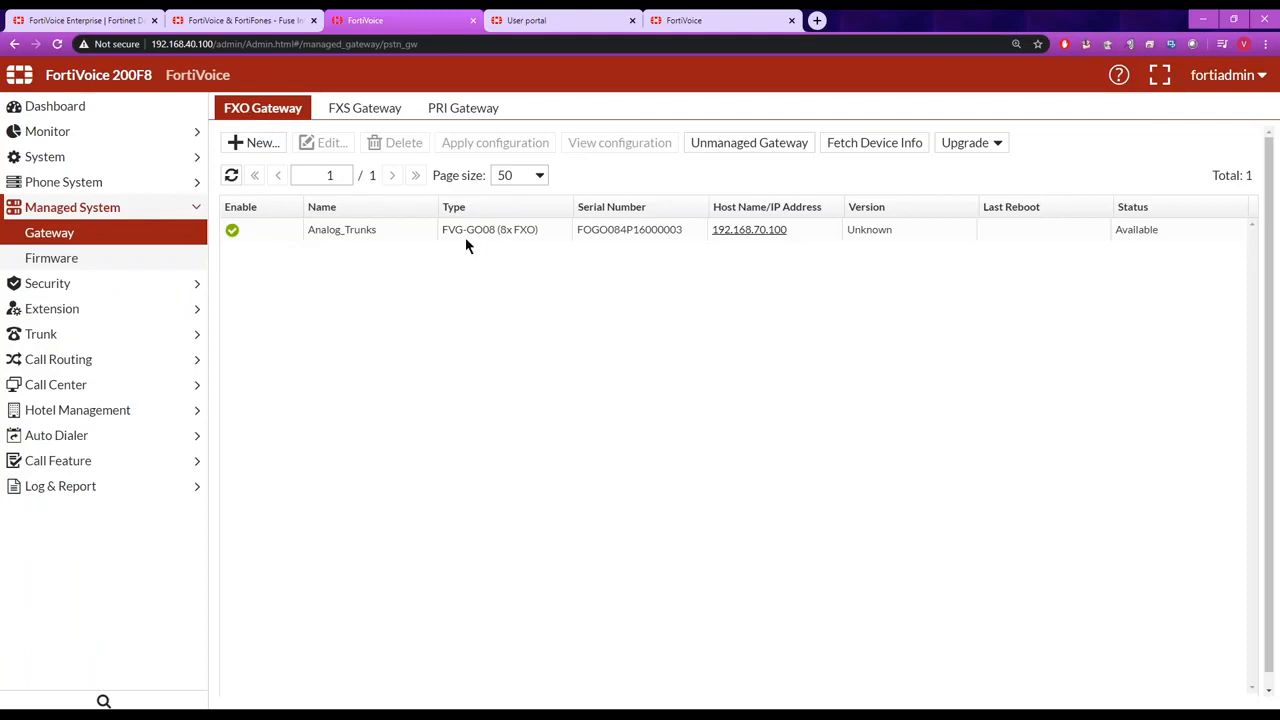
{"action": "left_click", "coordinate": [378, 110]}
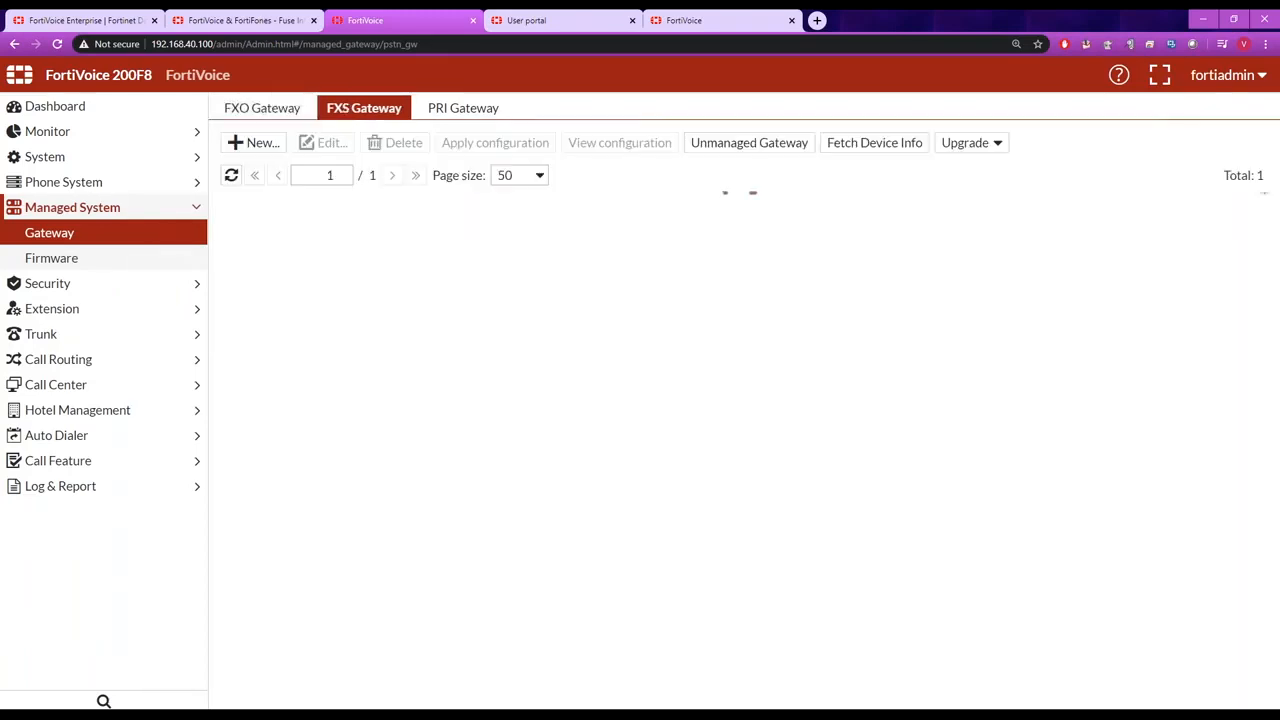
{"action": "left_click", "coordinate": [461, 107]}
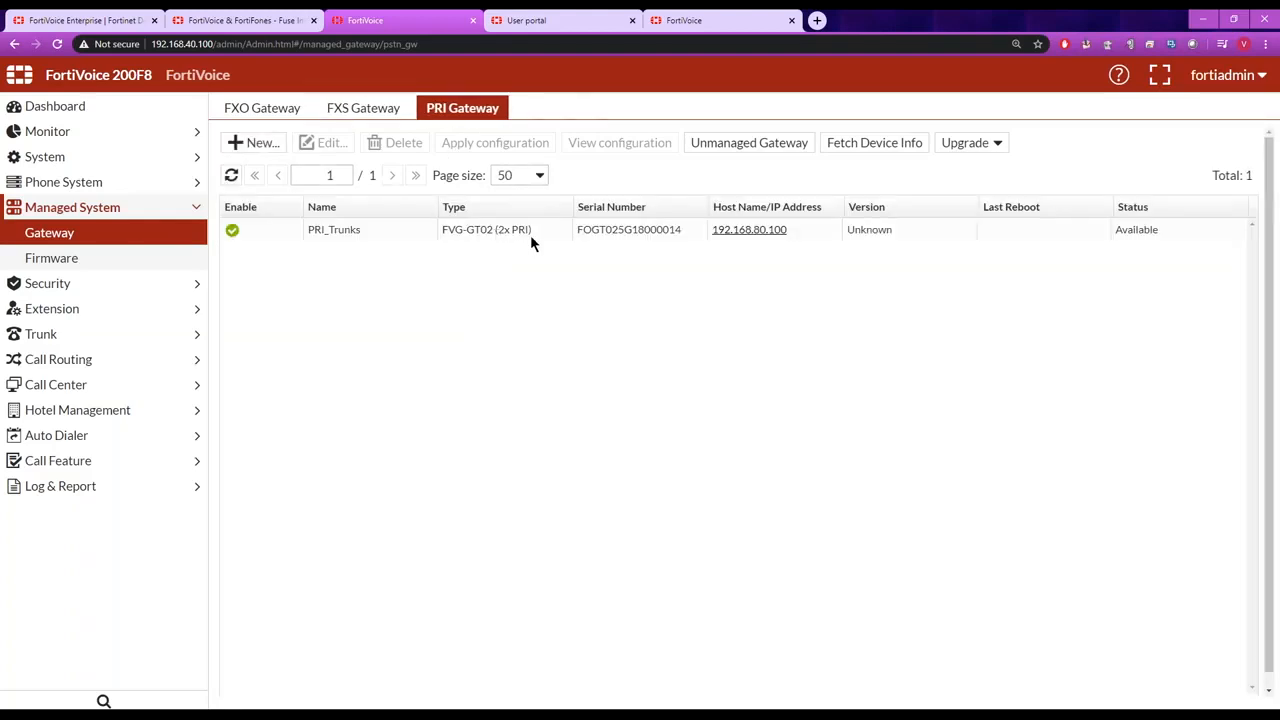
{"action": "left_click", "coordinate": [277, 104]}
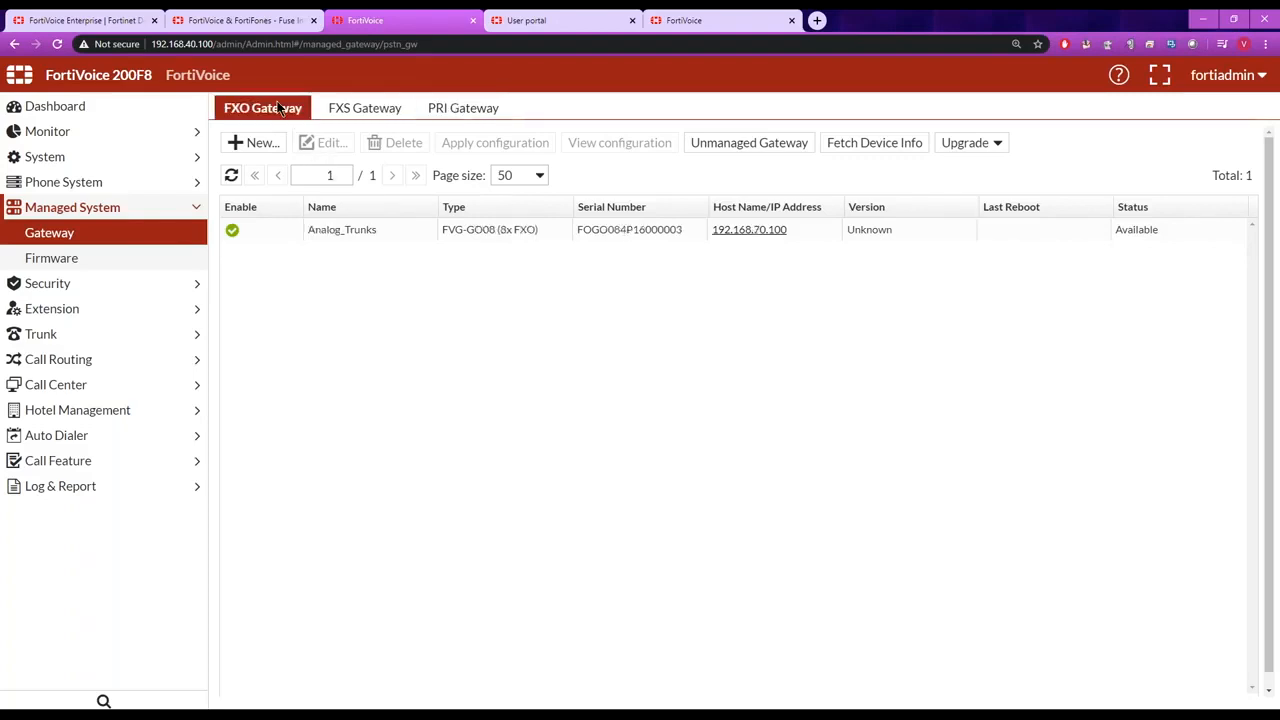
{"action": "left_click", "coordinate": [357, 112]}
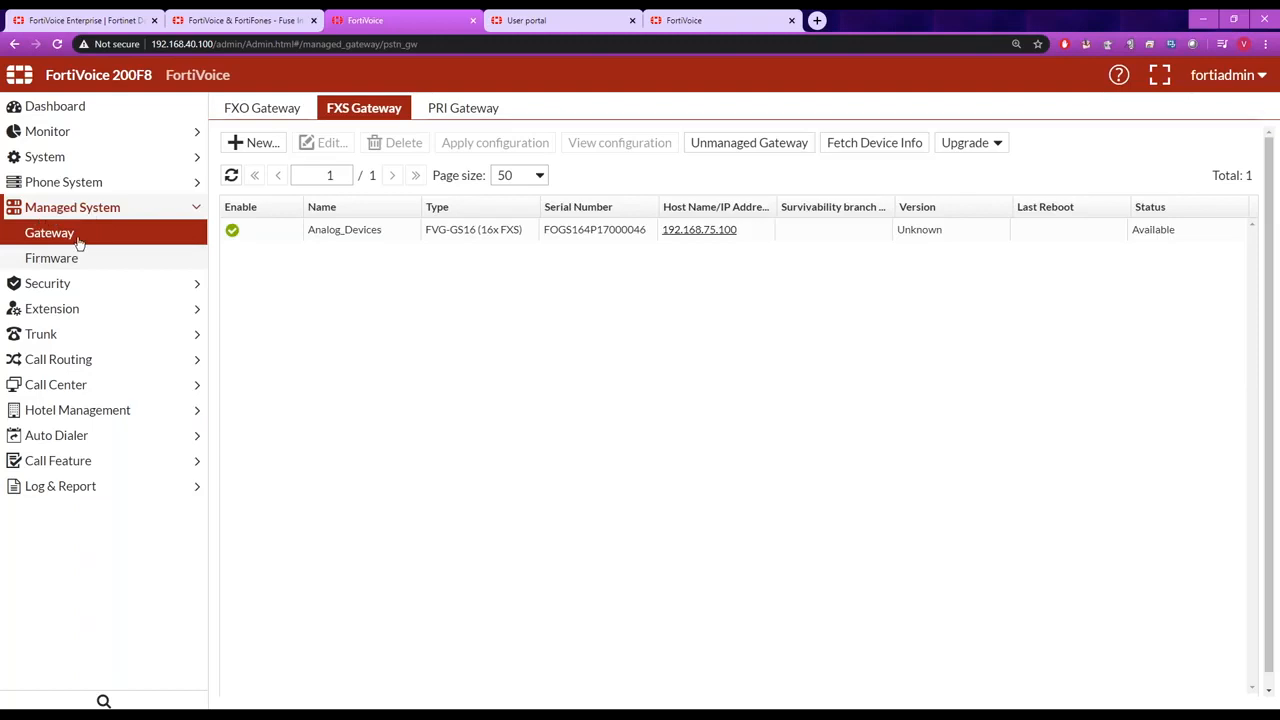
{"action": "left_click", "coordinate": [266, 112]}
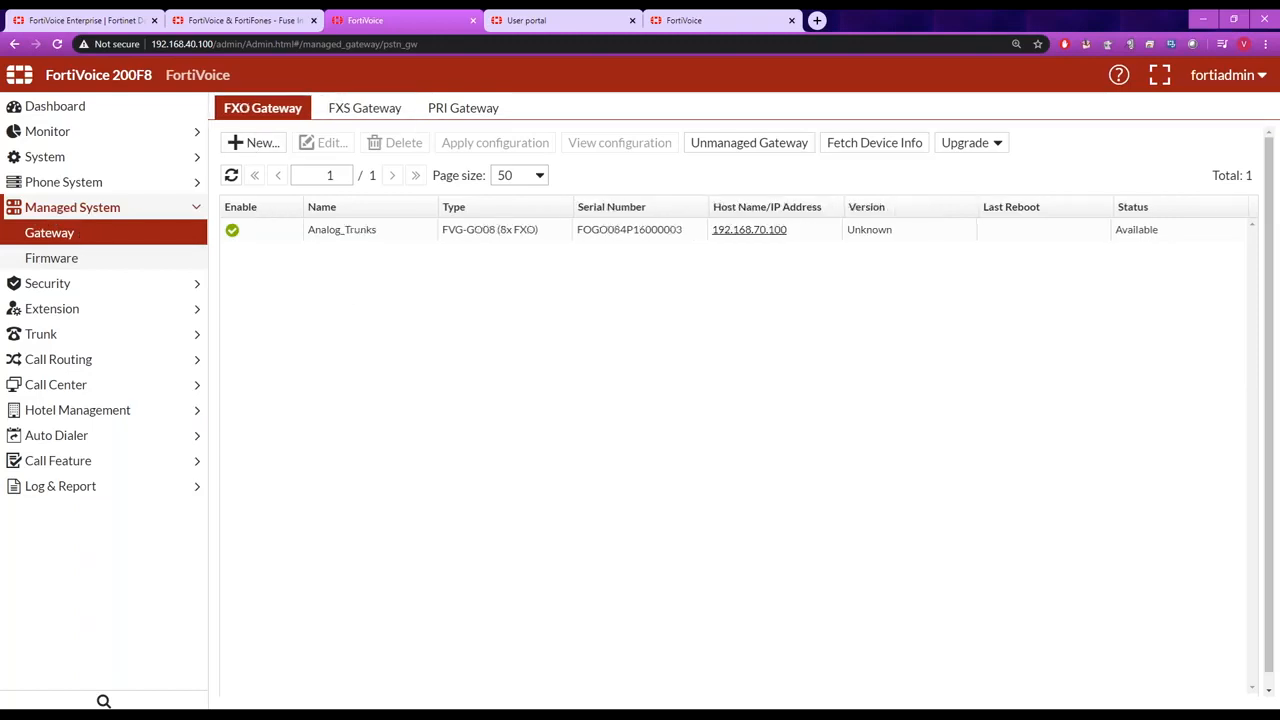
{"action": "left_click", "coordinate": [380, 107]}
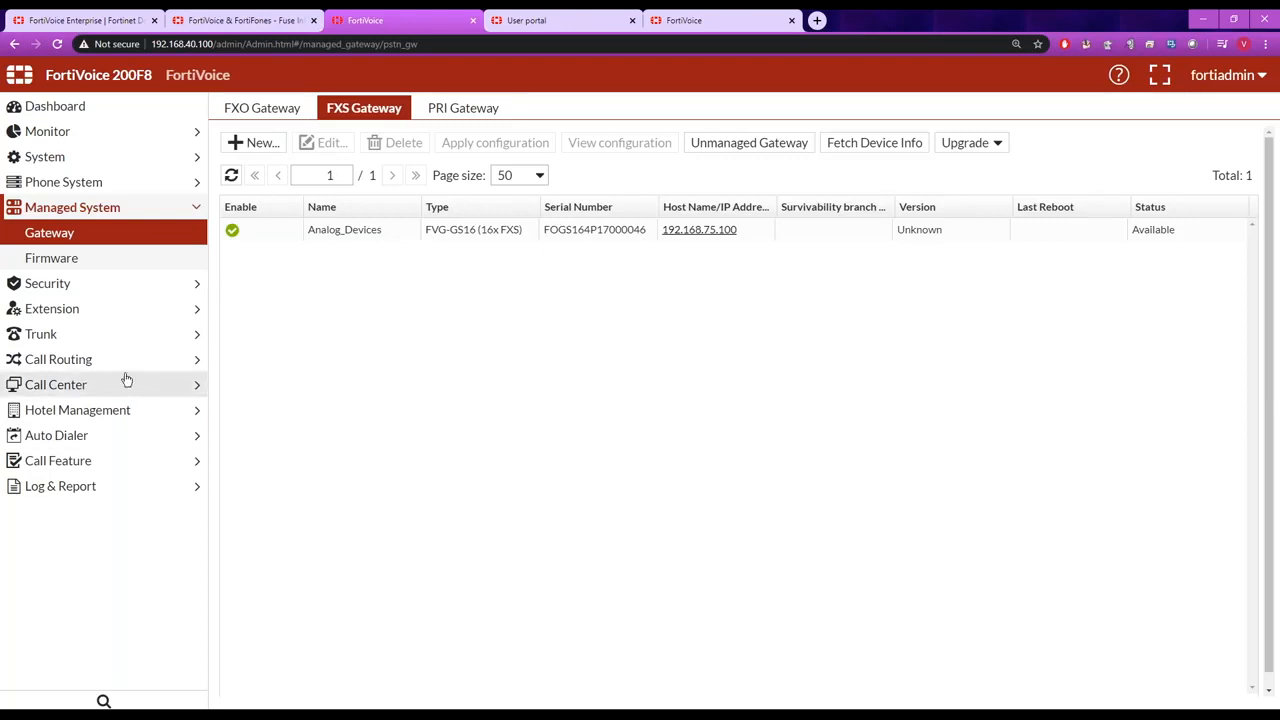
Open the FortiCall_SIP VoIP trunk and review its name and general SIP settings.
{"action": "left_click", "coordinate": [94, 334]}
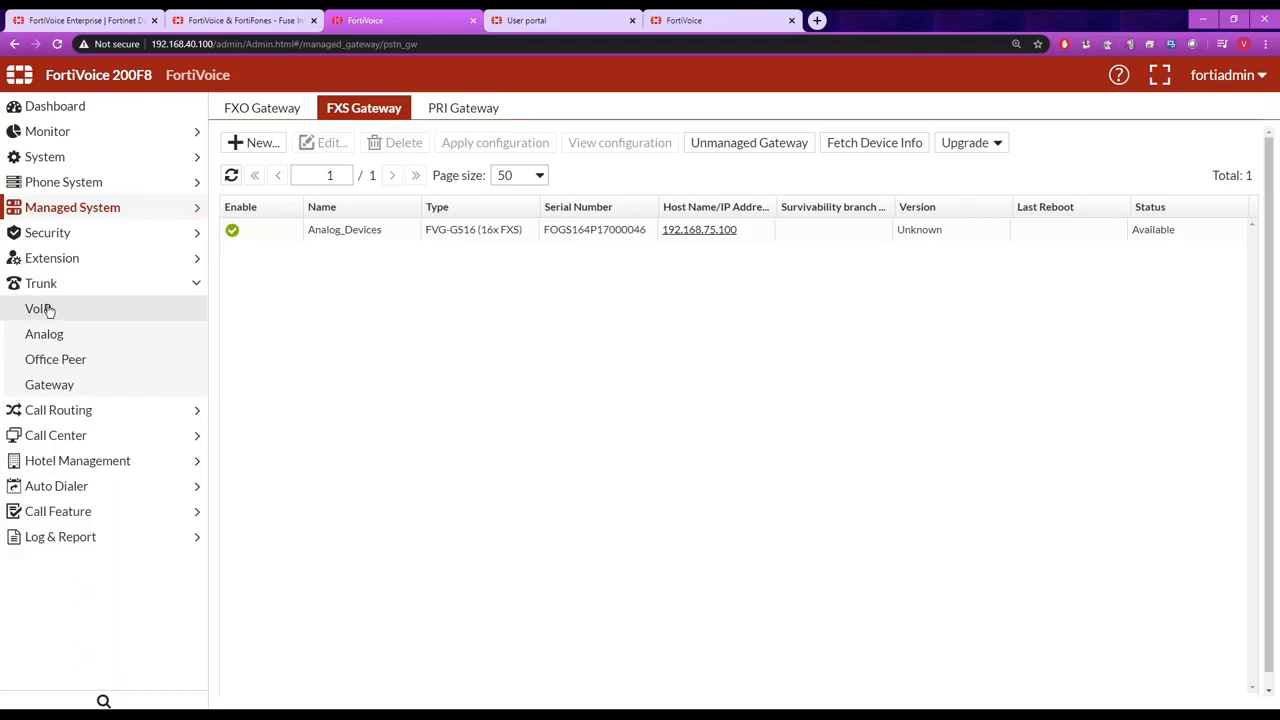
{"action": "left_click", "coordinate": [40, 309]}
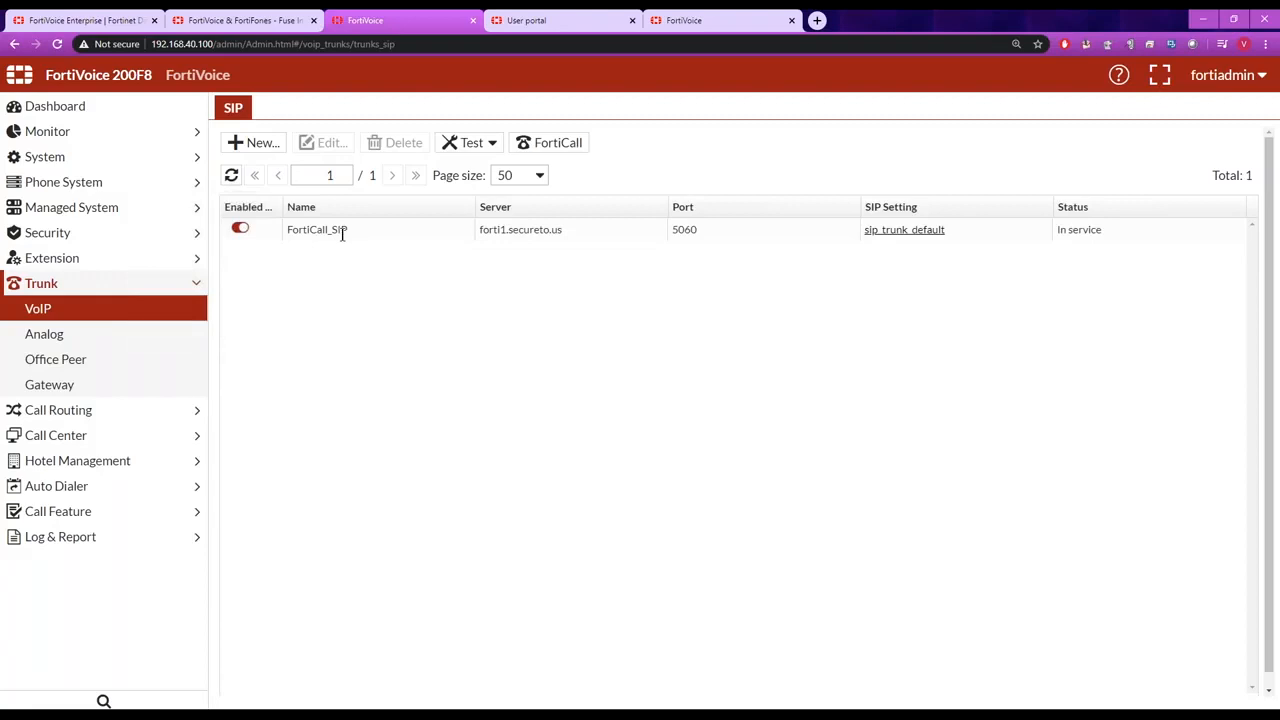
{"action": "double_click", "coordinate": [346, 230]}
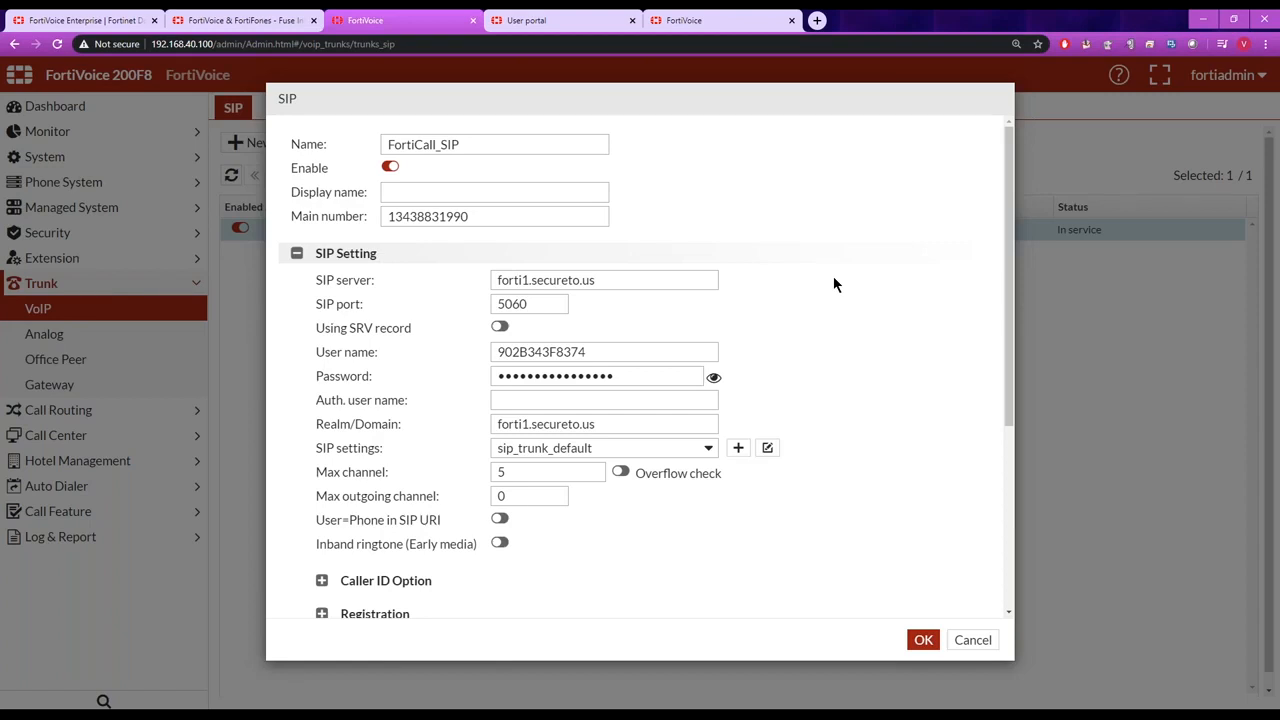
{"action": "left_click_drag", "start_coordinate": [514, 146], "coordinate": [347, 148]}
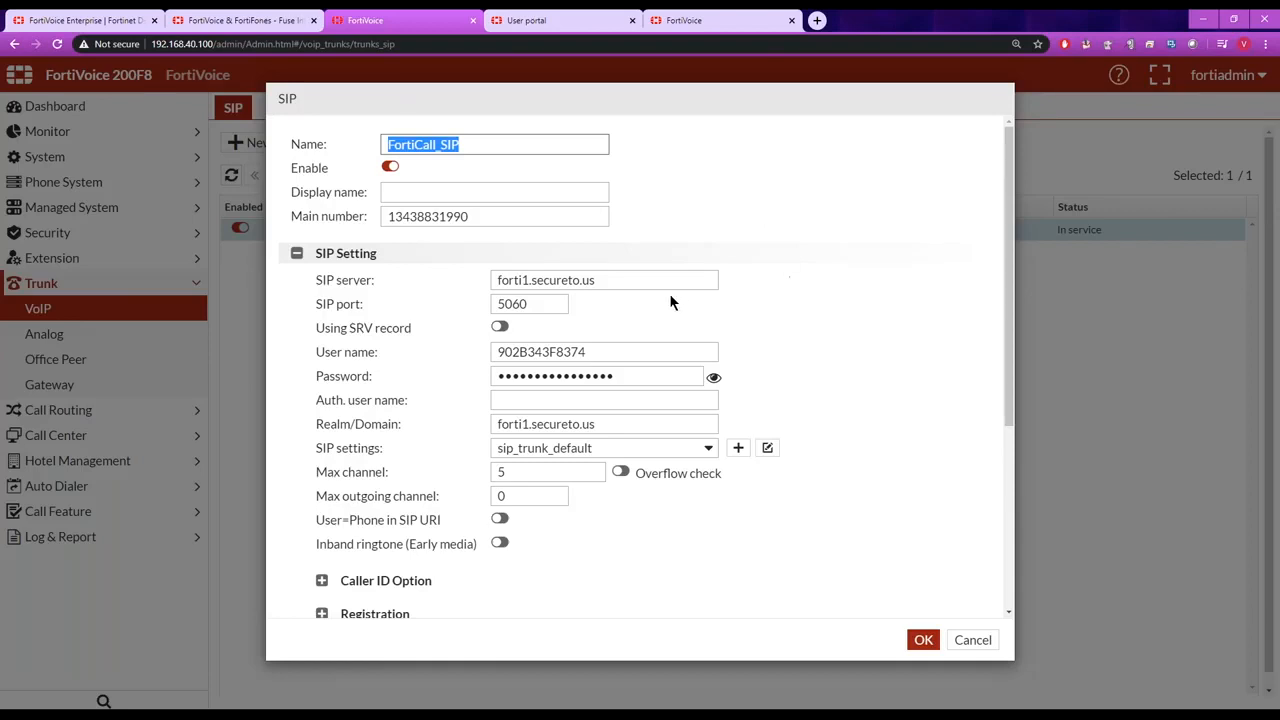
{"action": "left_click", "coordinate": [788, 309]}
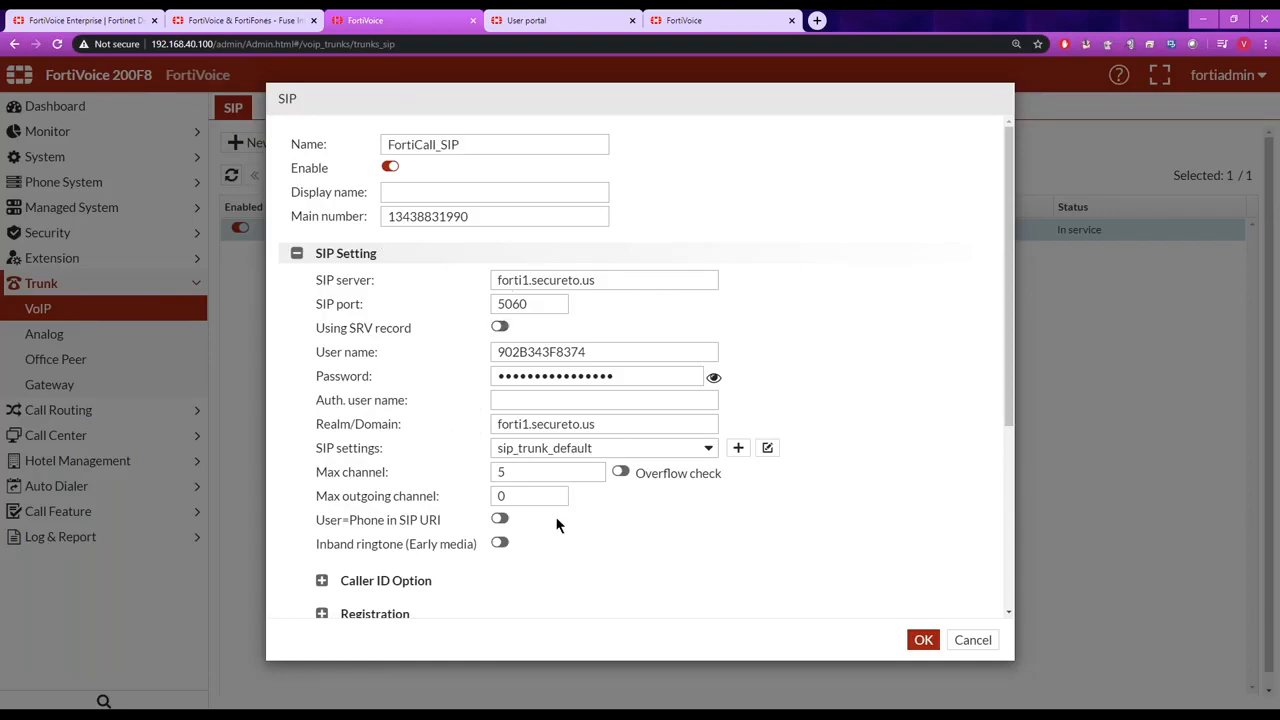
Examine the trunk's password, user name and SIP server fields, and close it without saving.
{"action": "double_click", "coordinate": [628, 375]}
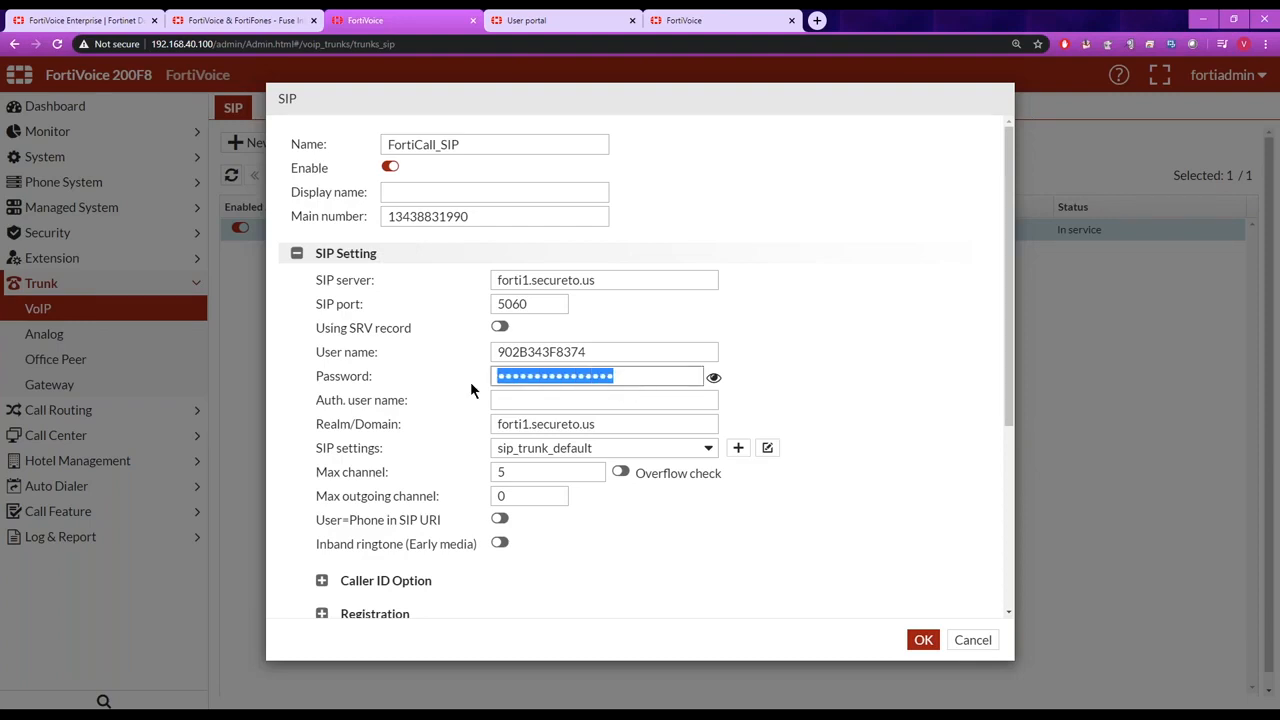
{"action": "left_click_drag", "start_coordinate": [575, 356], "coordinate": [445, 367]}
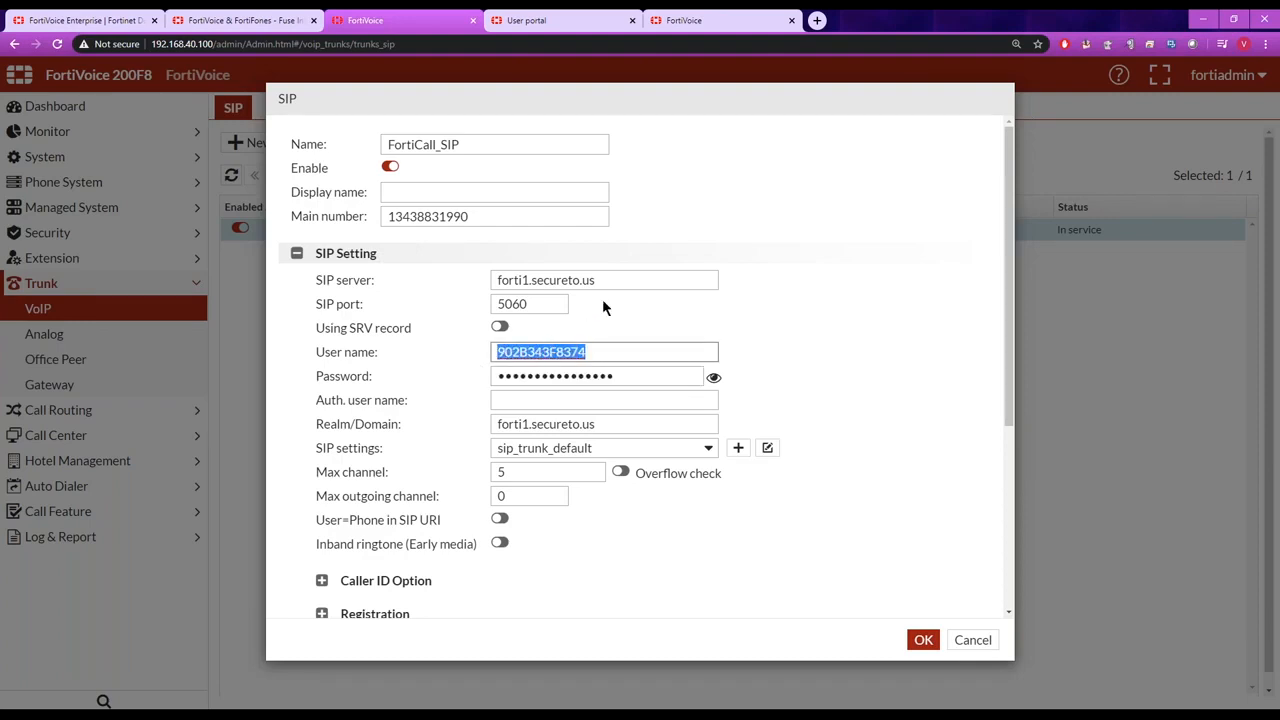
{"action": "left_click_drag", "start_coordinate": [612, 280], "coordinate": [458, 280]}
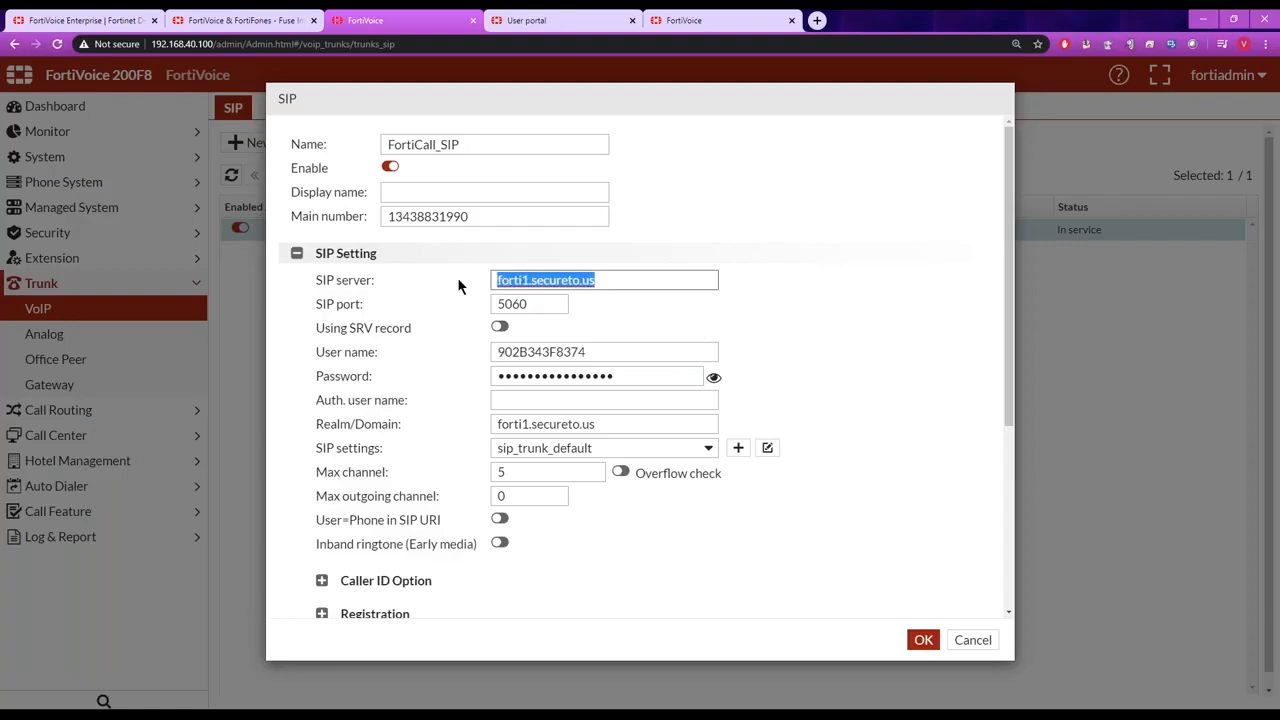
{"action": "left_click", "coordinate": [790, 371]}
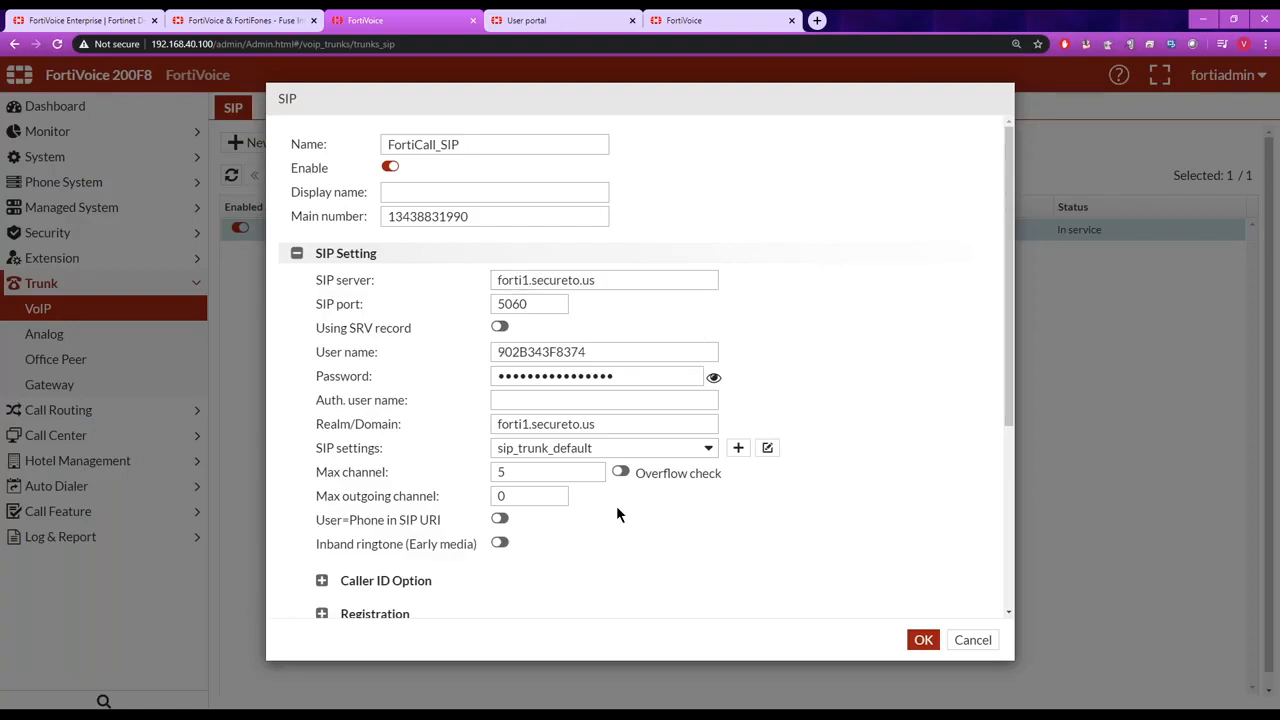
{"action": "left_click", "coordinate": [972, 640]}
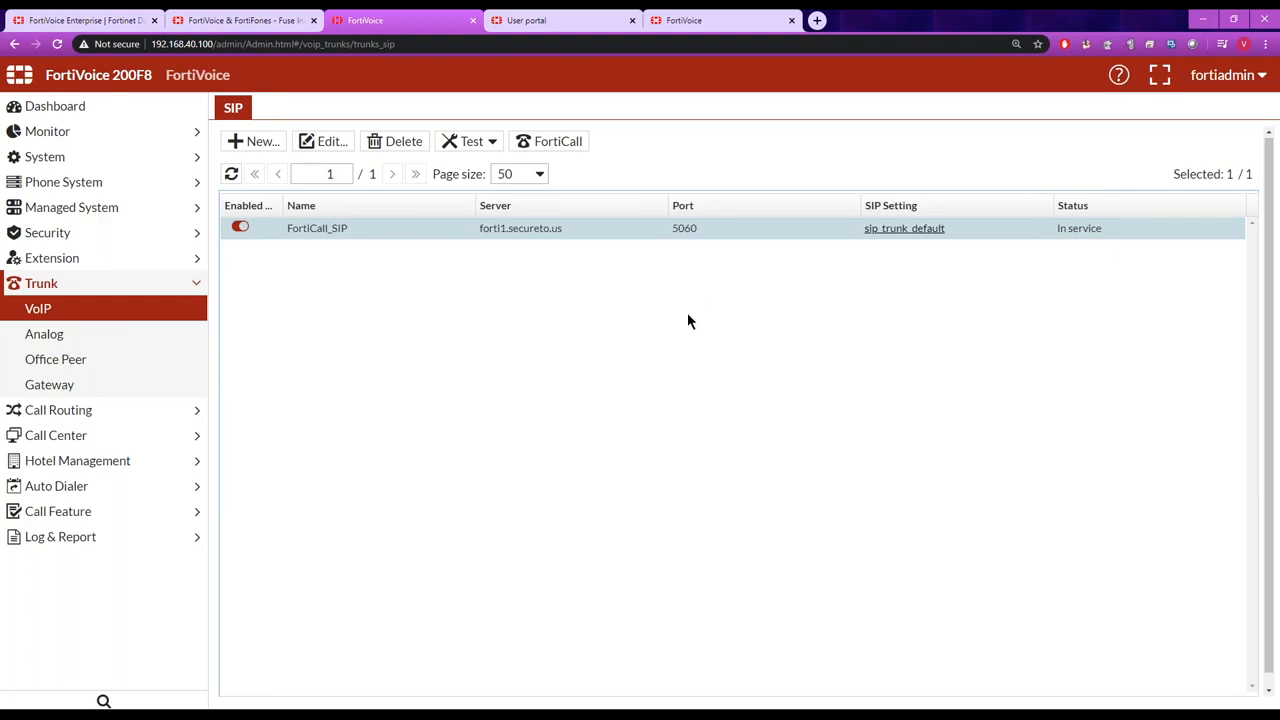
Open the incoming_default inbound call routing rule and review its source trunk and call handling.
{"action": "left_click", "coordinate": [184, 414]}
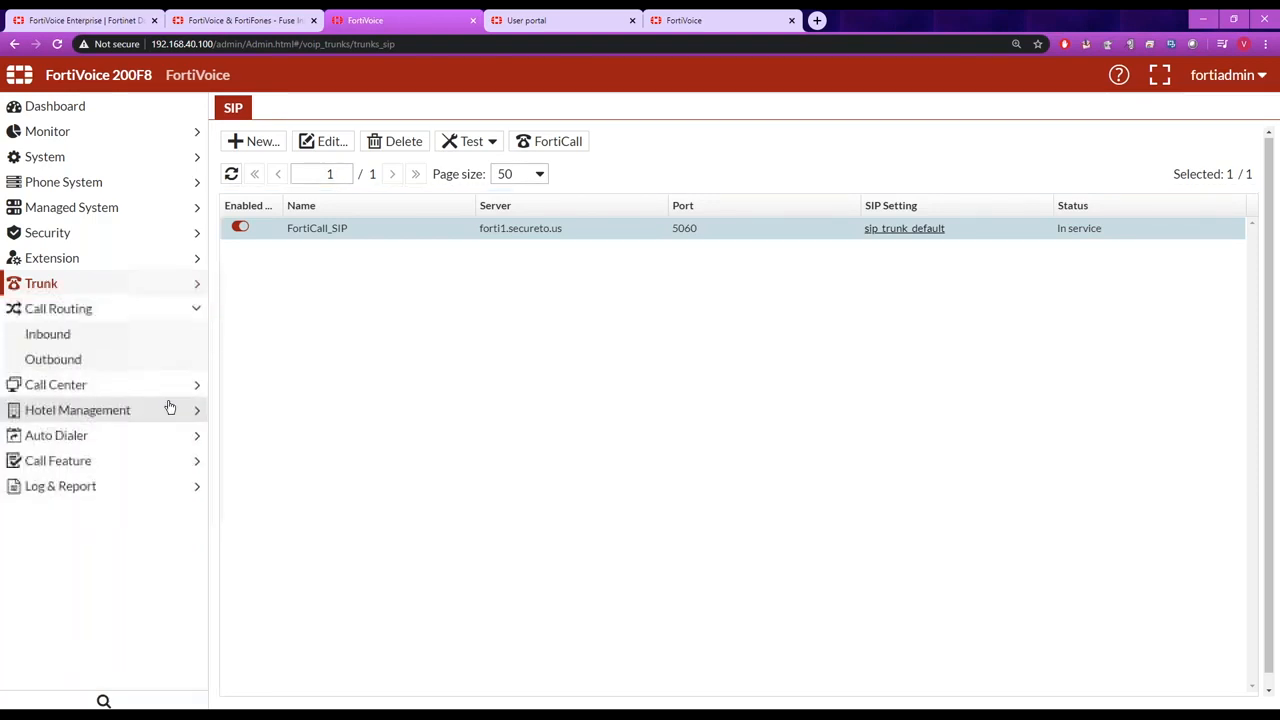
{"action": "left_click", "coordinate": [63, 337]}
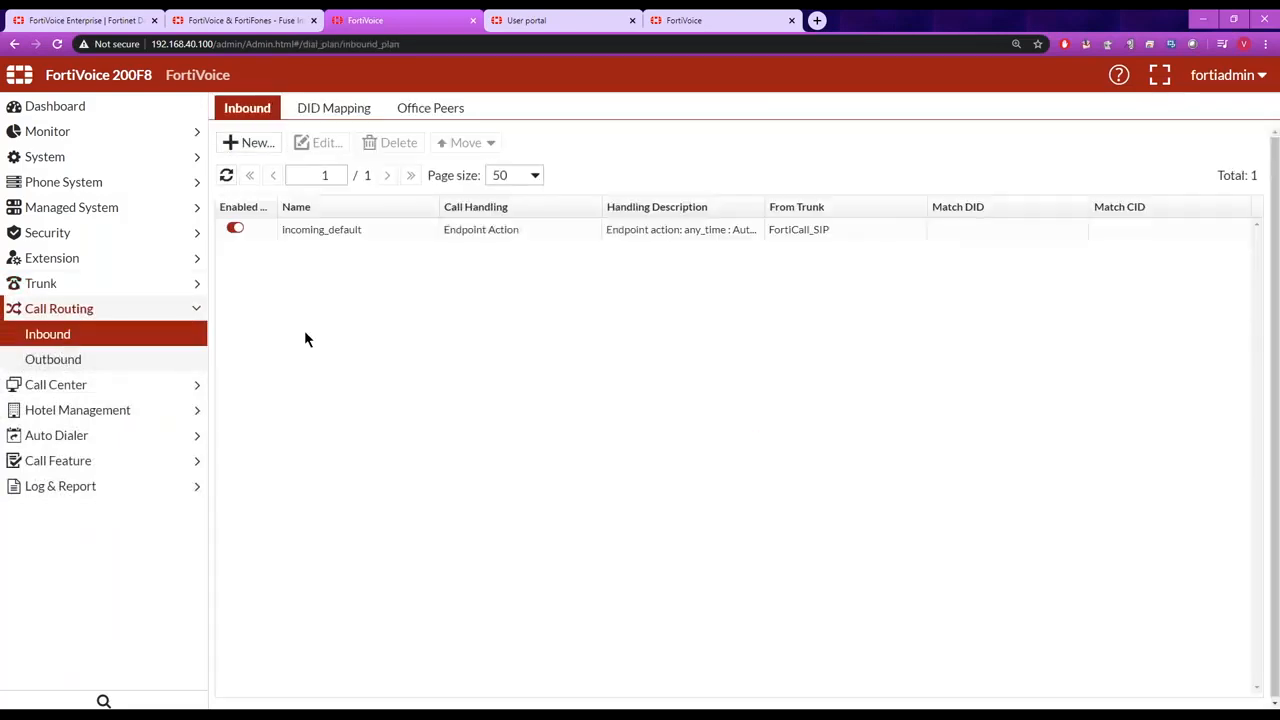
{"action": "double_click", "coordinate": [338, 230]}
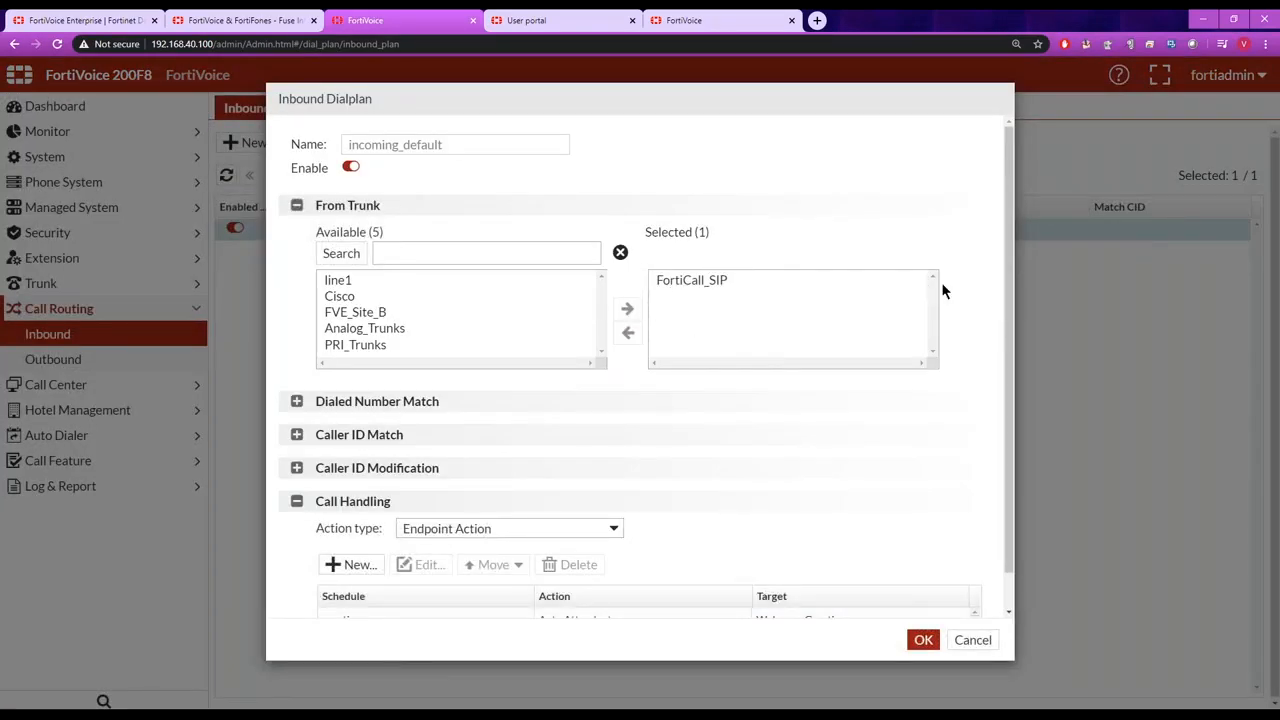
{"action": "scroll", "coordinate": [1004, 420], "scroll_direction": "down", "scroll_amount": 2}
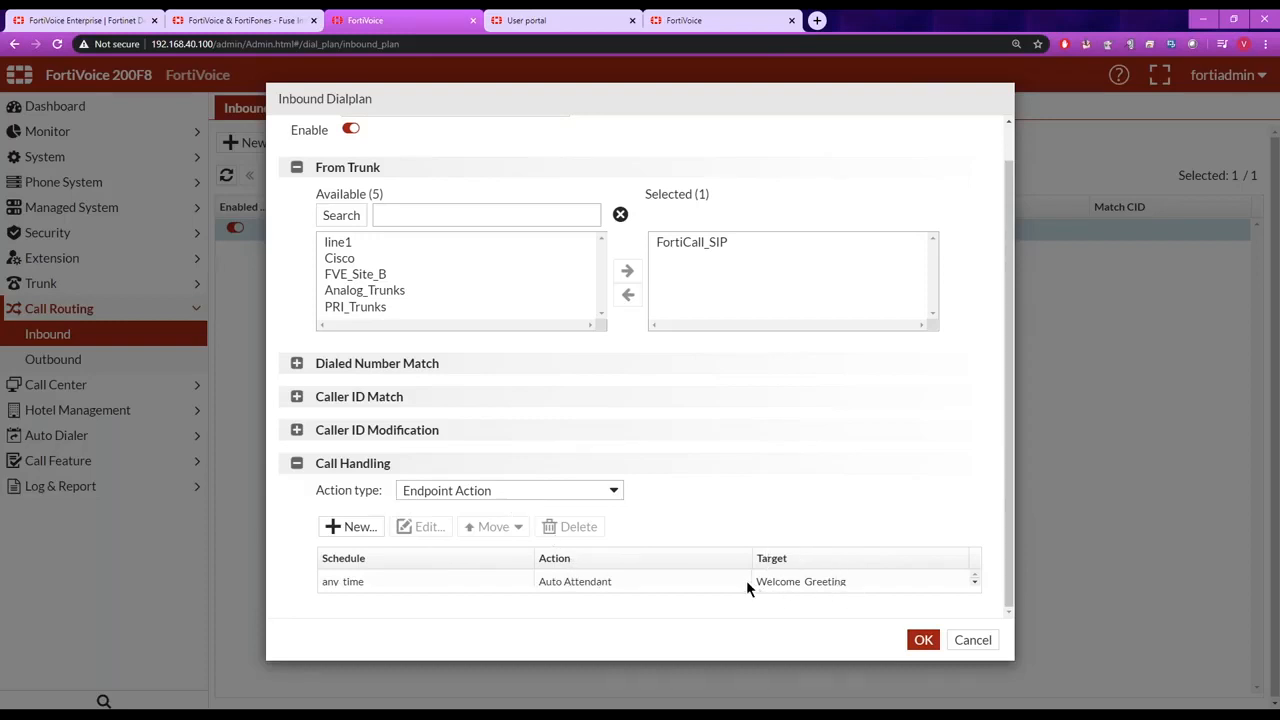
View the available actions for the any_time call handling entry, and cancel both it and the inbound dial plan.
{"action": "left_click", "coordinate": [600, 583]}
{"action": "left_click", "coordinate": [421, 526]}
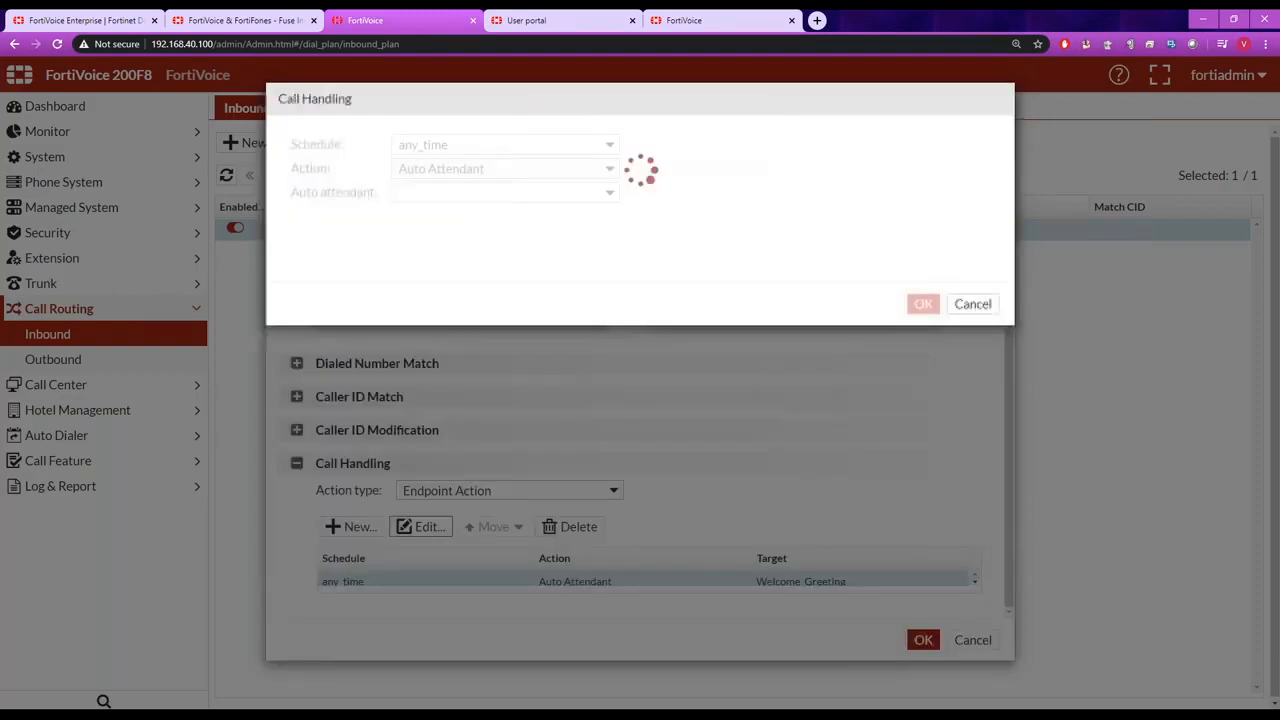
{"action": "left_click", "coordinate": [607, 170]}
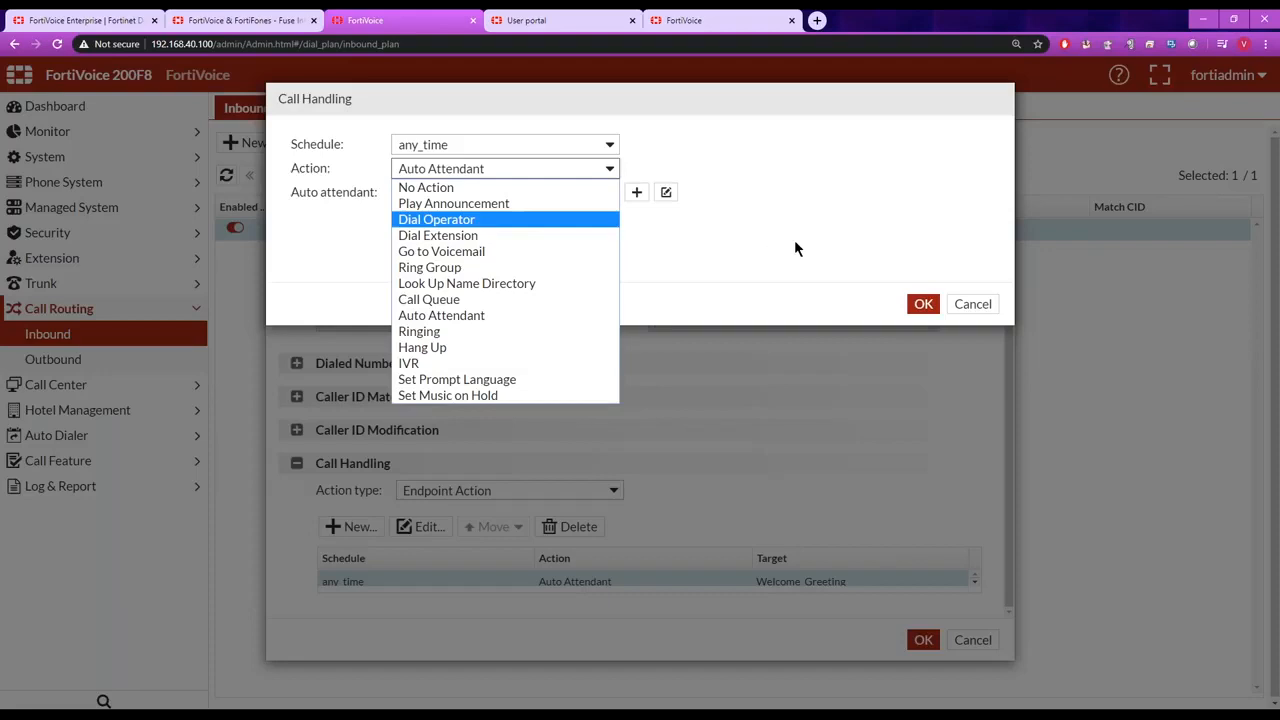
{"action": "left_click", "coordinate": [983, 304]}
{"action": "left_click", "coordinate": [983, 304]}
{"action": "left_click", "coordinate": [972, 640]}
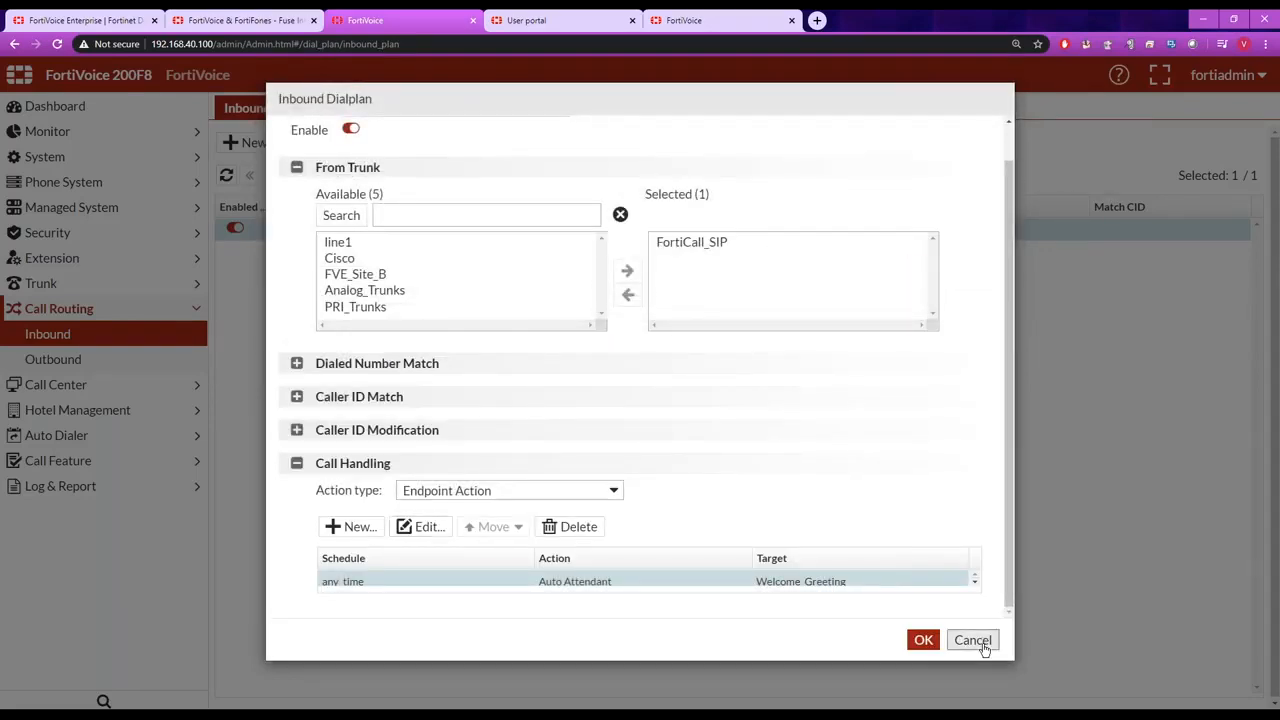
Open the DID_rule mapping, examine the DID number and extension in its number mapping, and close it without saving.
{"action": "left_click", "coordinate": [340, 110]}
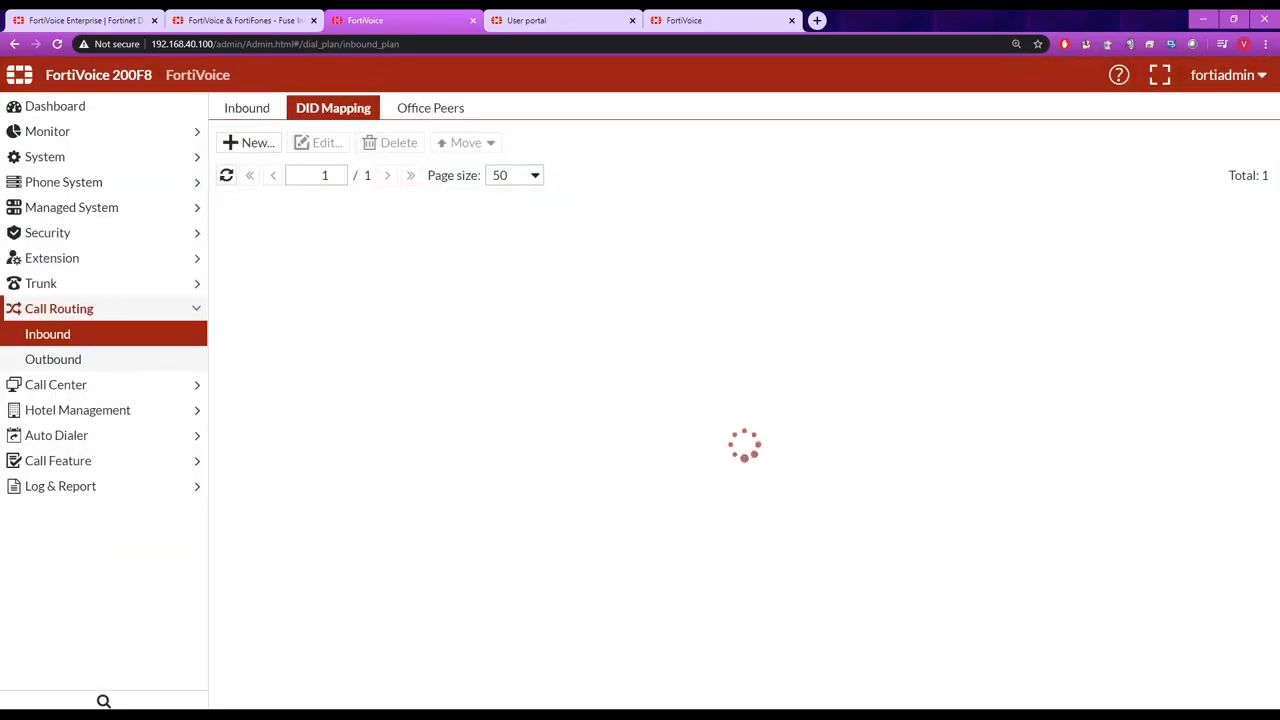
{"action": "double_click", "coordinate": [321, 229]}
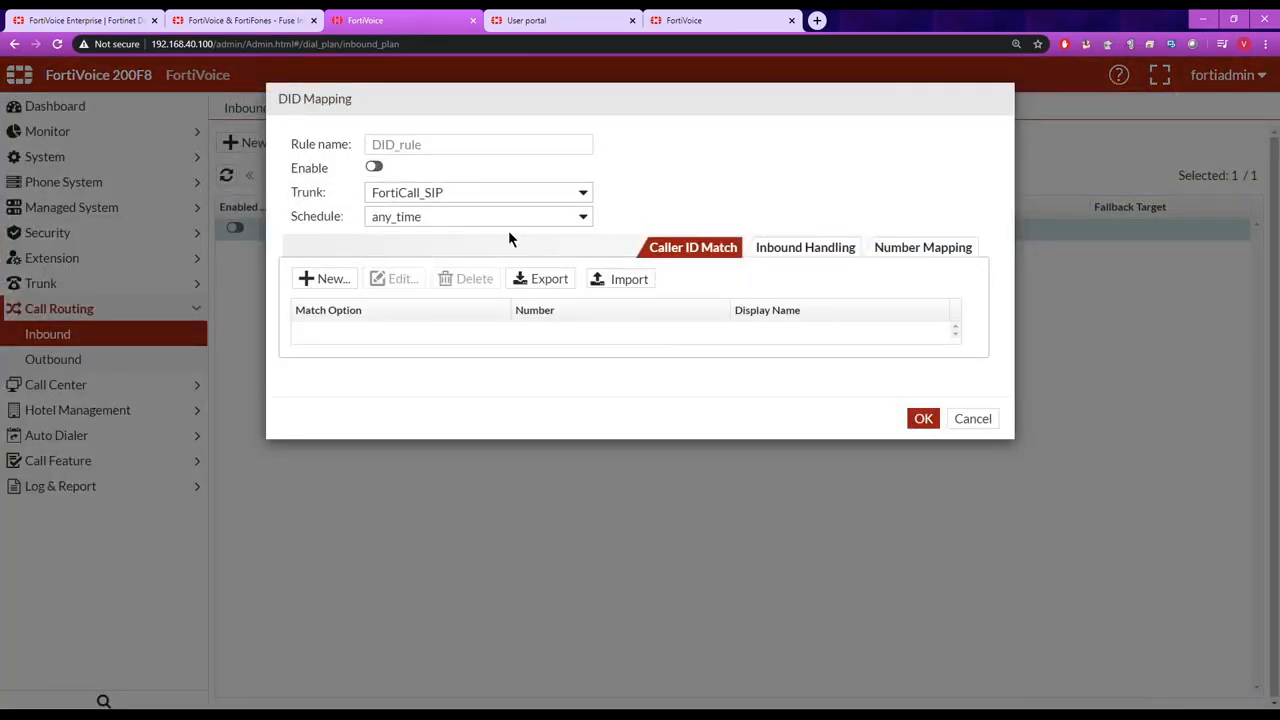
{"action": "left_click", "coordinate": [931, 250]}
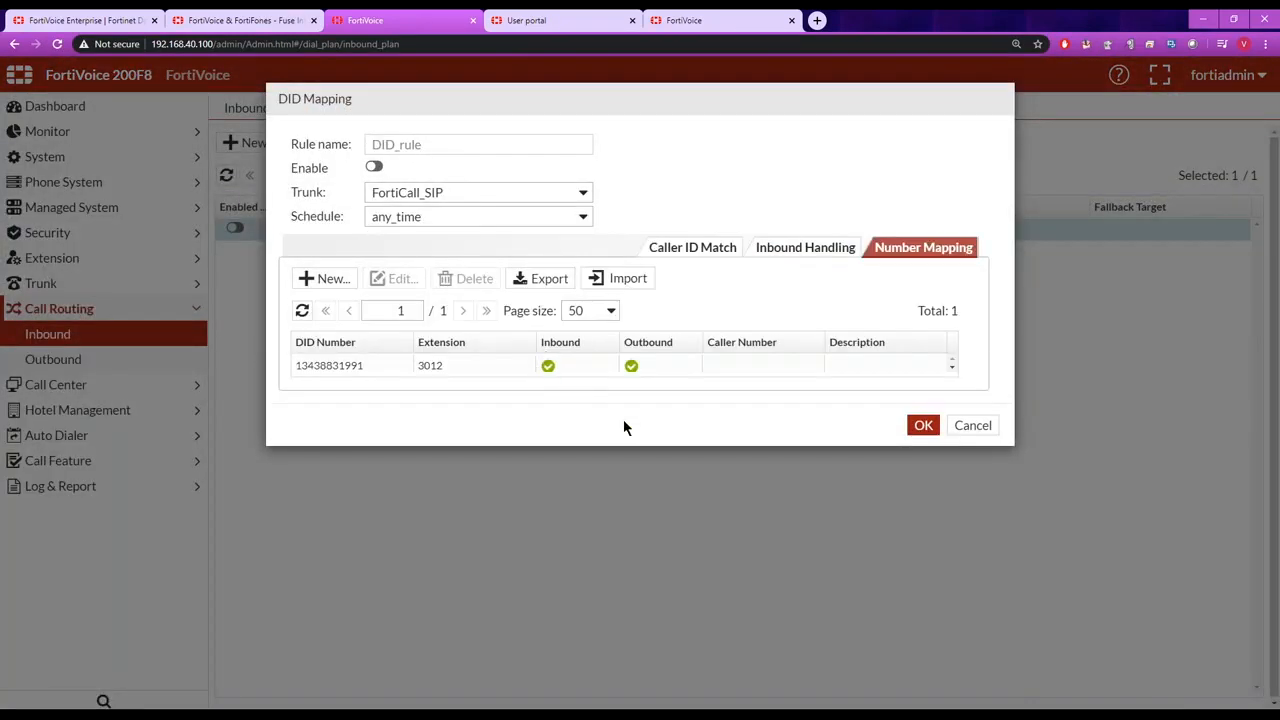
{"action": "left_click", "coordinate": [953, 368]}
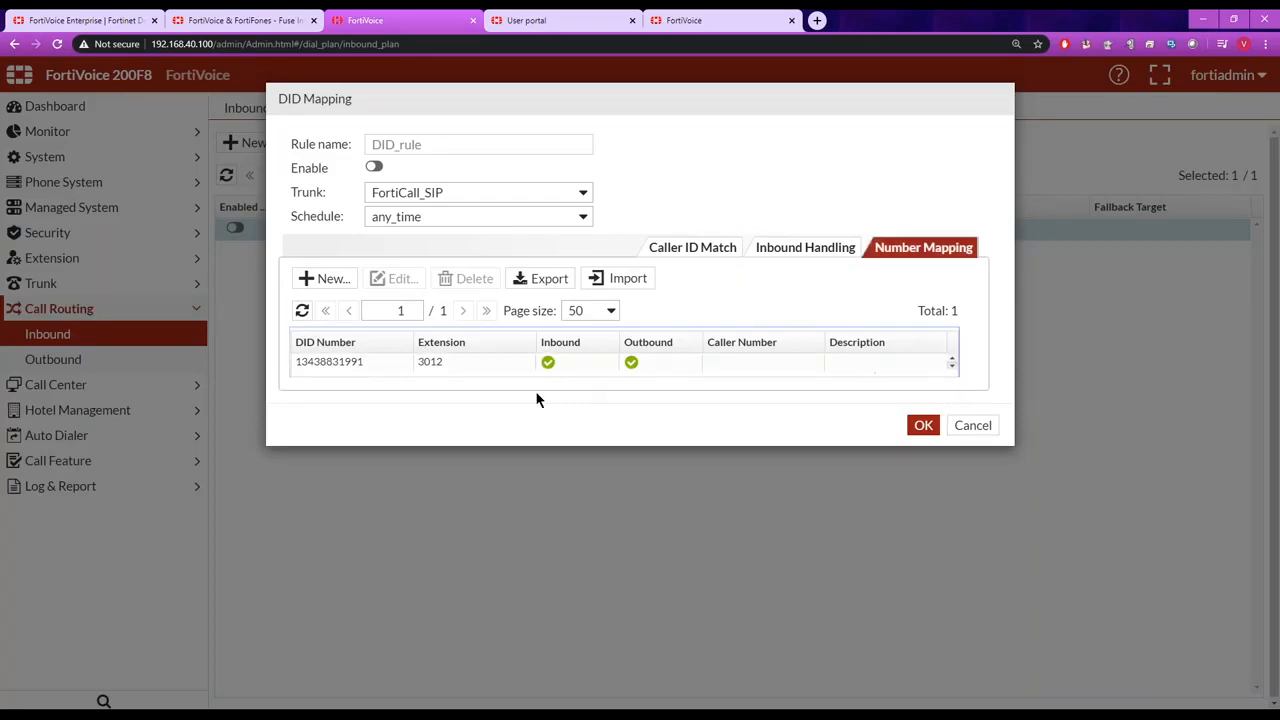
{"action": "left_click_drag", "start_coordinate": [368, 368], "coordinate": [294, 368]}
{"action": "left_click_drag", "start_coordinate": [444, 367], "coordinate": [418, 367]}
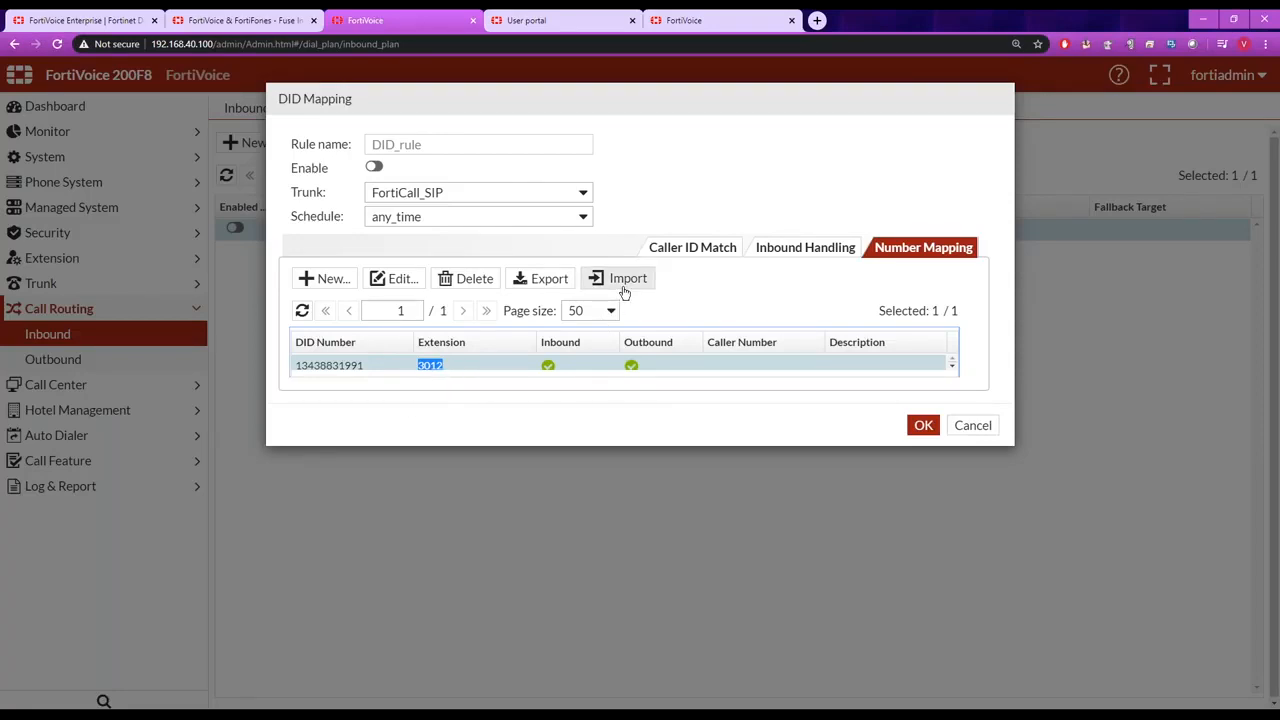
{"action": "left_click", "coordinate": [972, 425]}
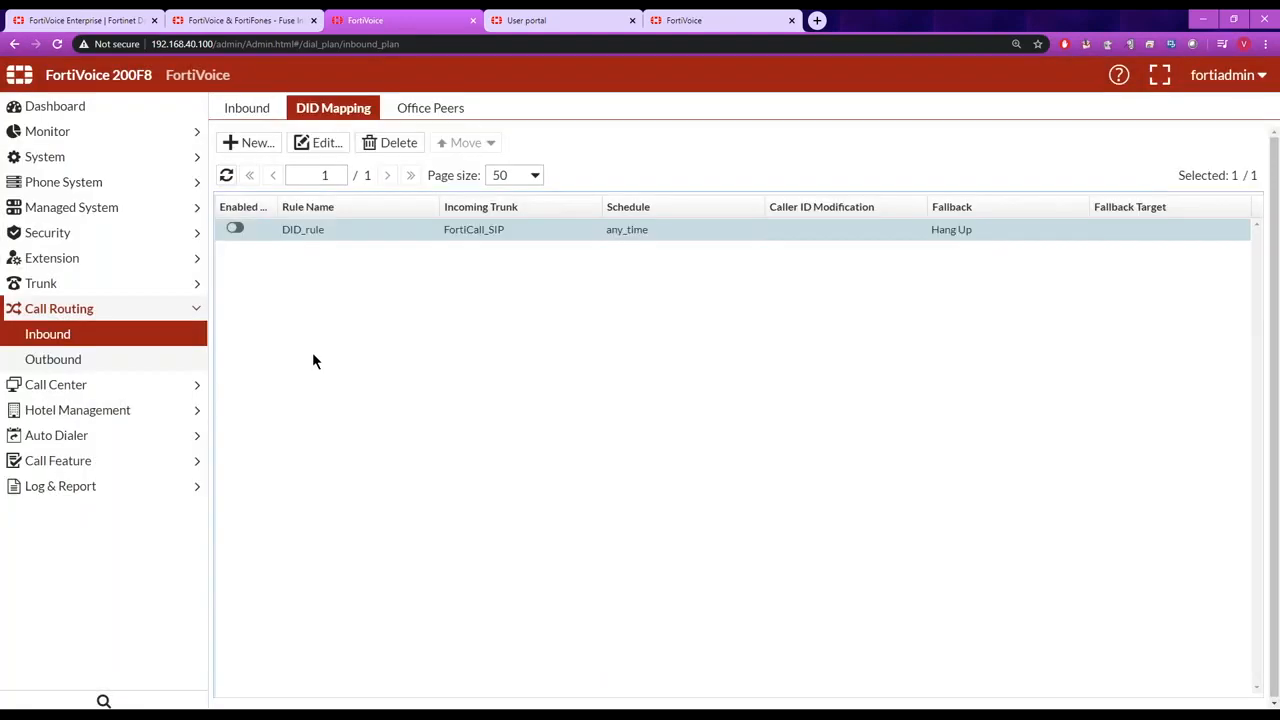
Open the outgoing_default outbound rule, examine its dialed number match patterns and call handling, and close it without saving.
{"action": "left_click", "coordinate": [88, 362]}
{"action": "double_click", "coordinate": [345, 251]}
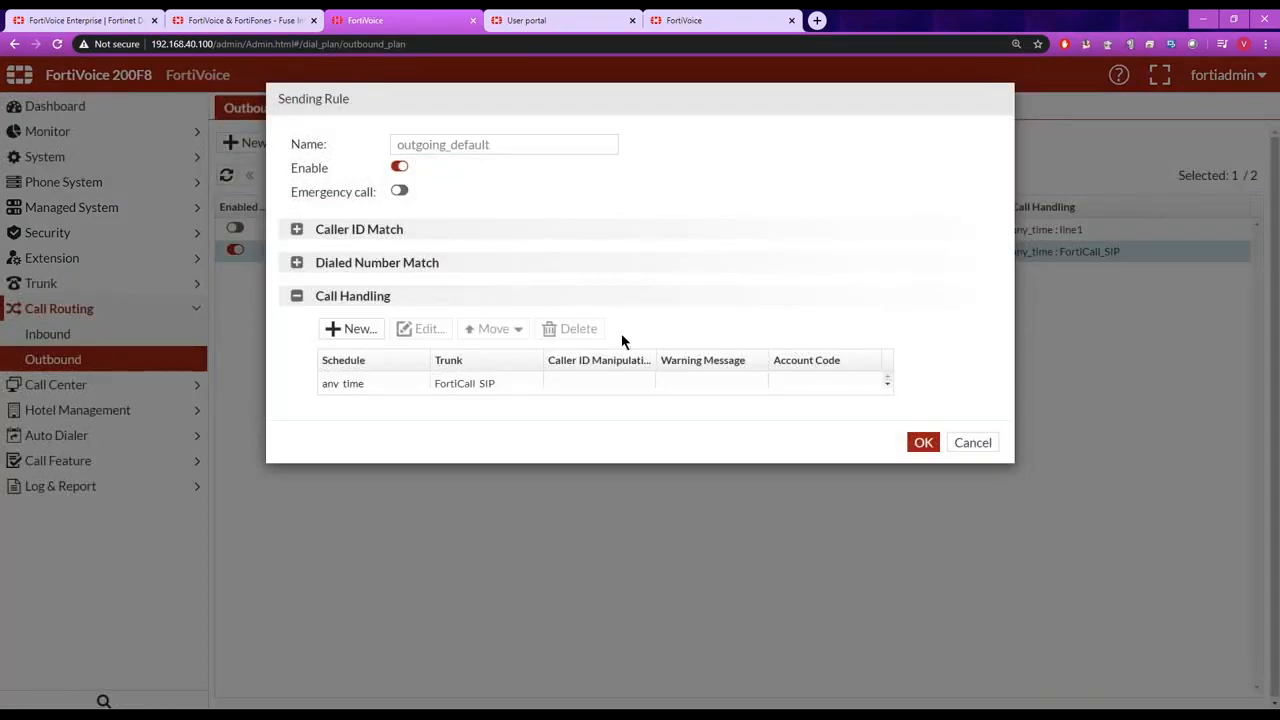
{"action": "left_click", "coordinate": [297, 262]}
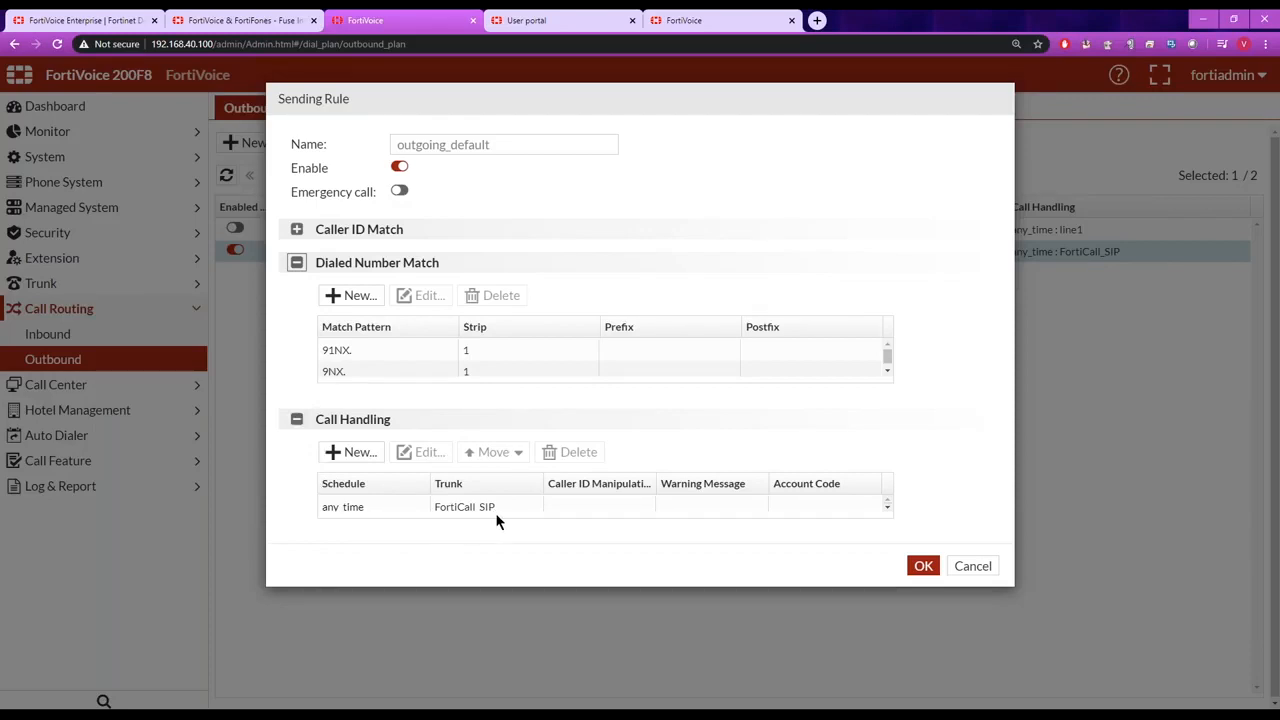
{"action": "left_click", "coordinate": [972, 566]}
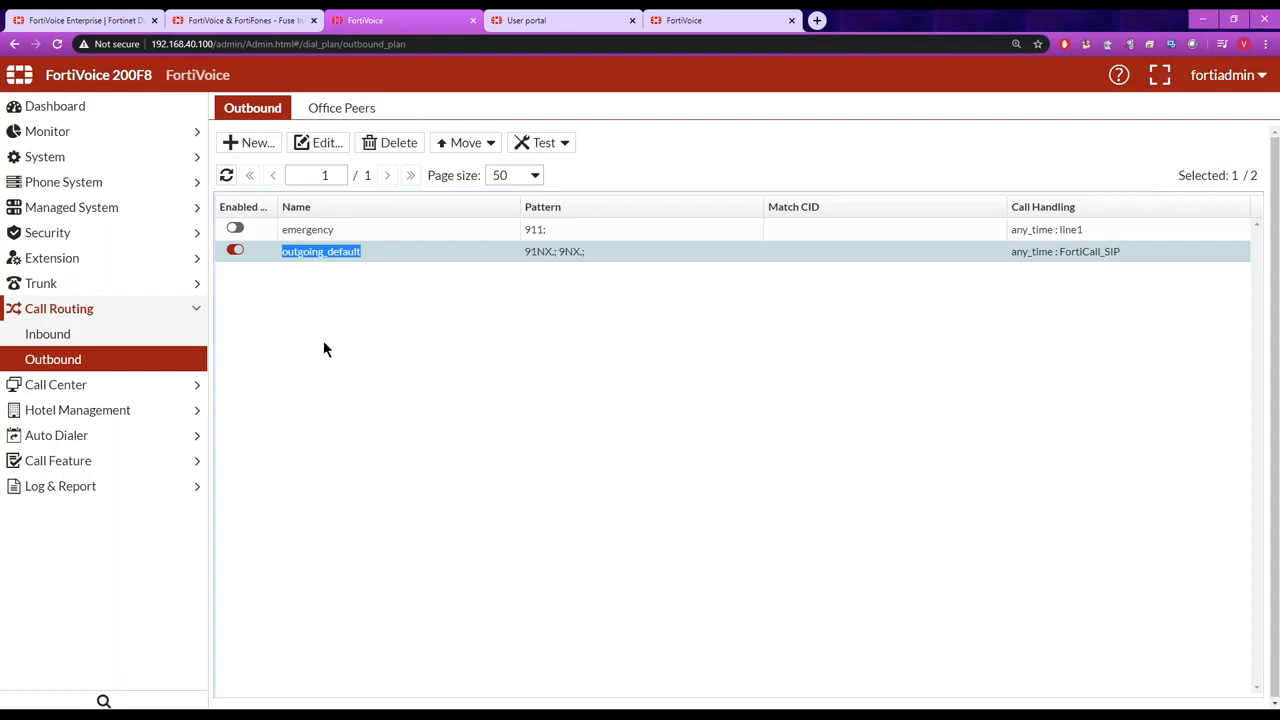
Review the office peer trunks, highlighting the FVE_Site_B and Cisco entries.
{"action": "left_click", "coordinate": [113, 289]}
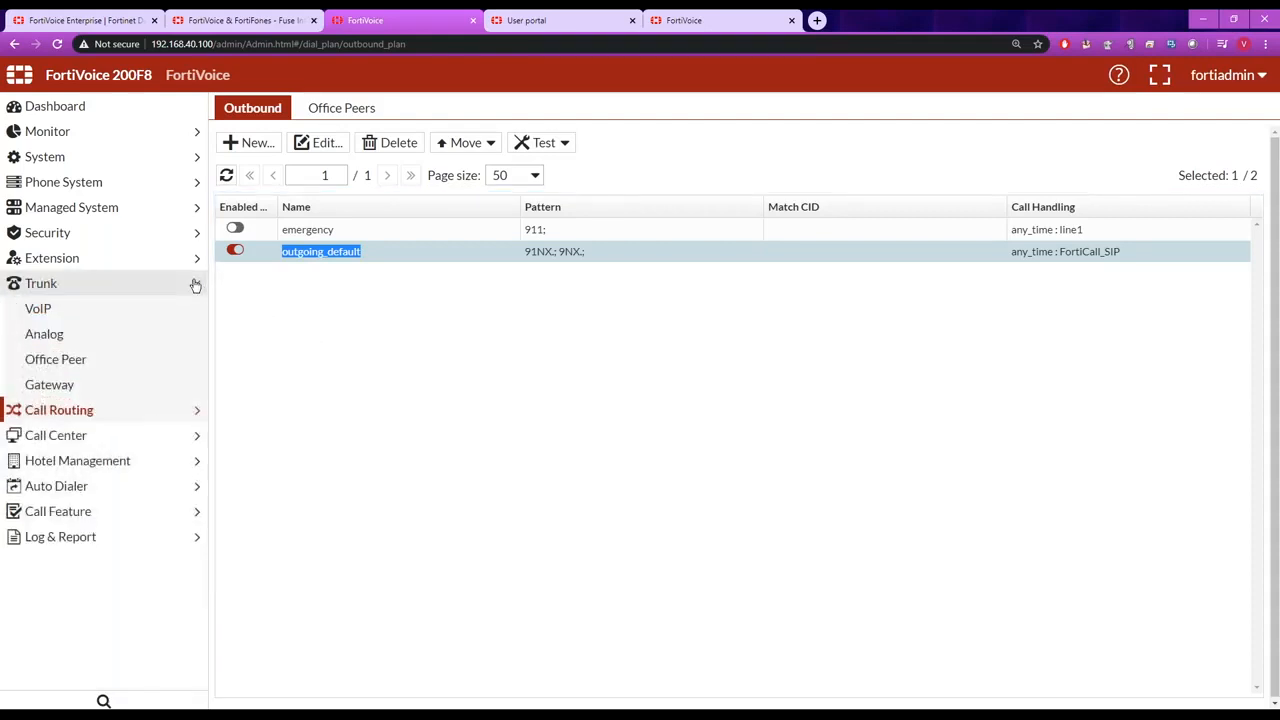
{"action": "left_click", "coordinate": [57, 362]}
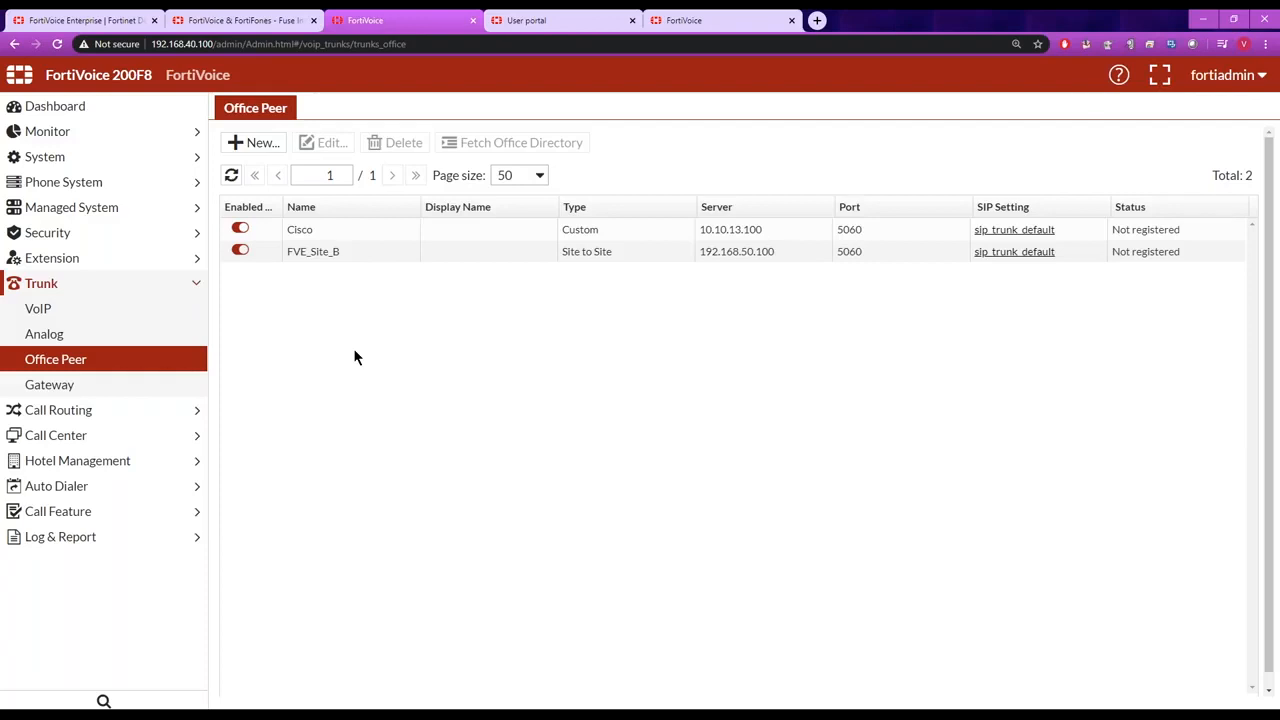
{"action": "left_click", "coordinate": [341, 251]}
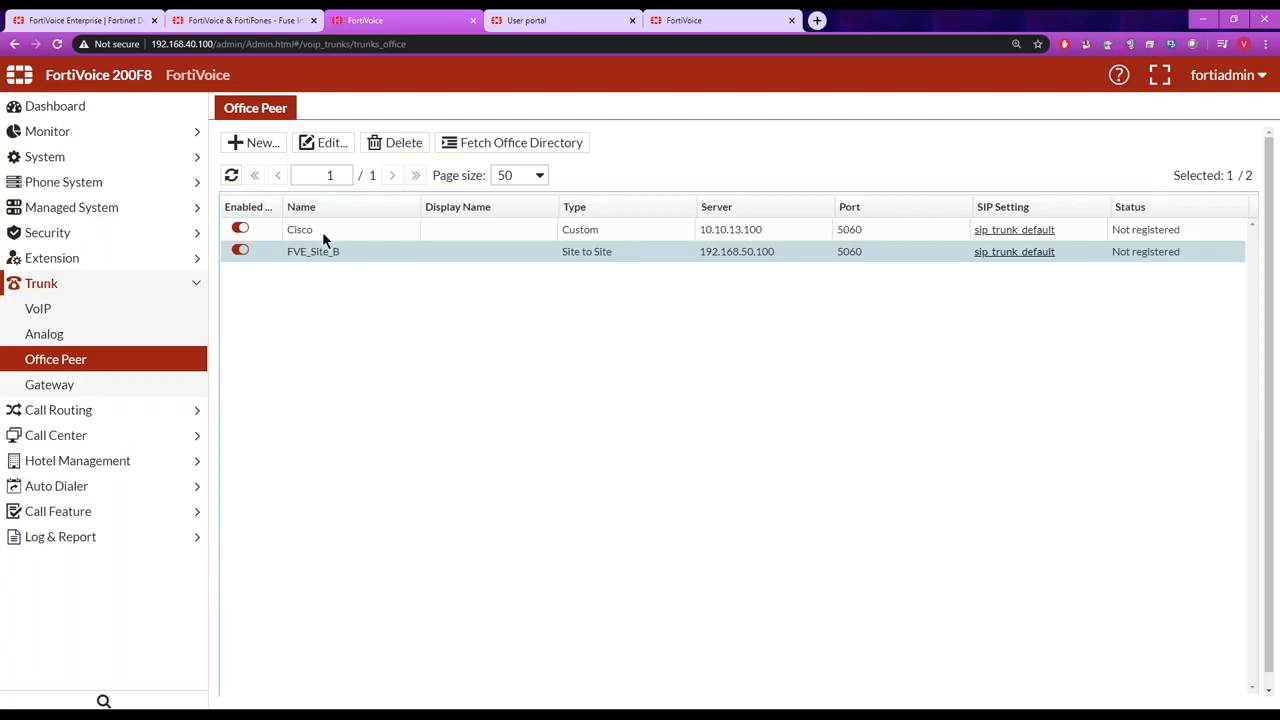
{"action": "left_click", "coordinate": [323, 229]}
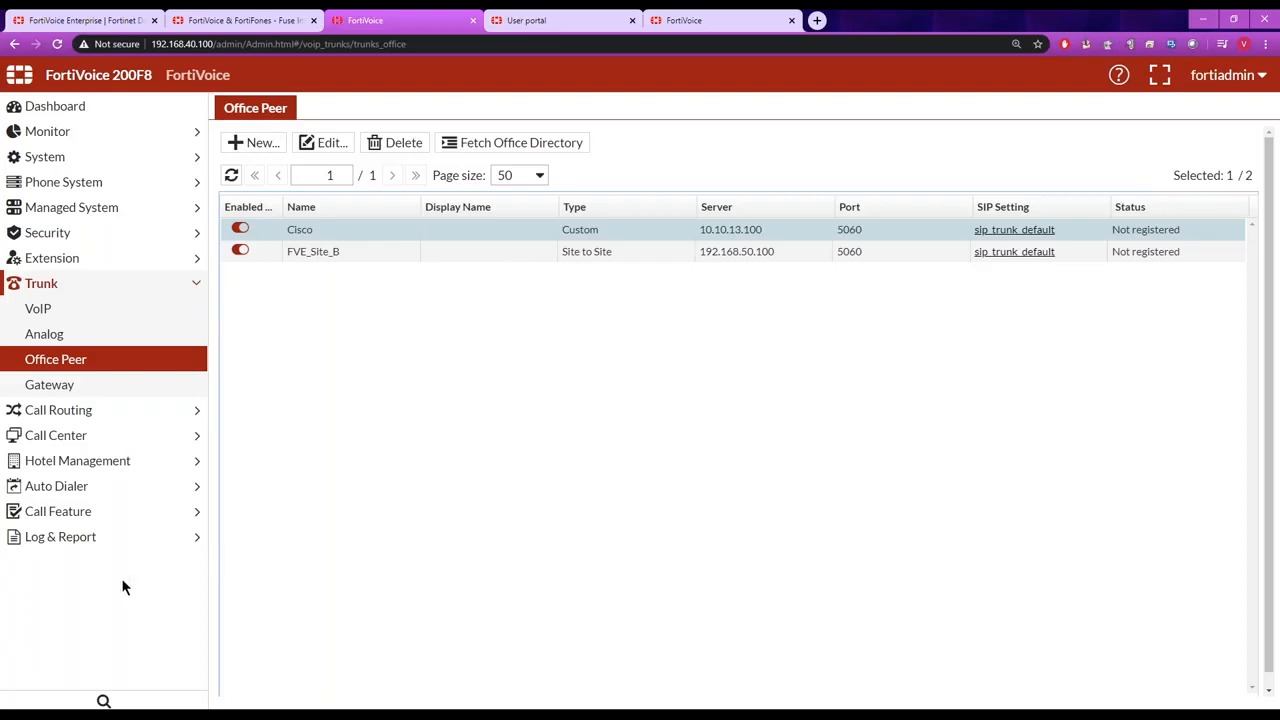
Start a new network traffic capture and add 3011 (Agent-1) and the FortiCall_SIP trunk to its selected SIP connections.
{"action": "left_click", "coordinate": [193, 159]}
{"action": "left_click", "coordinate": [72, 182]}
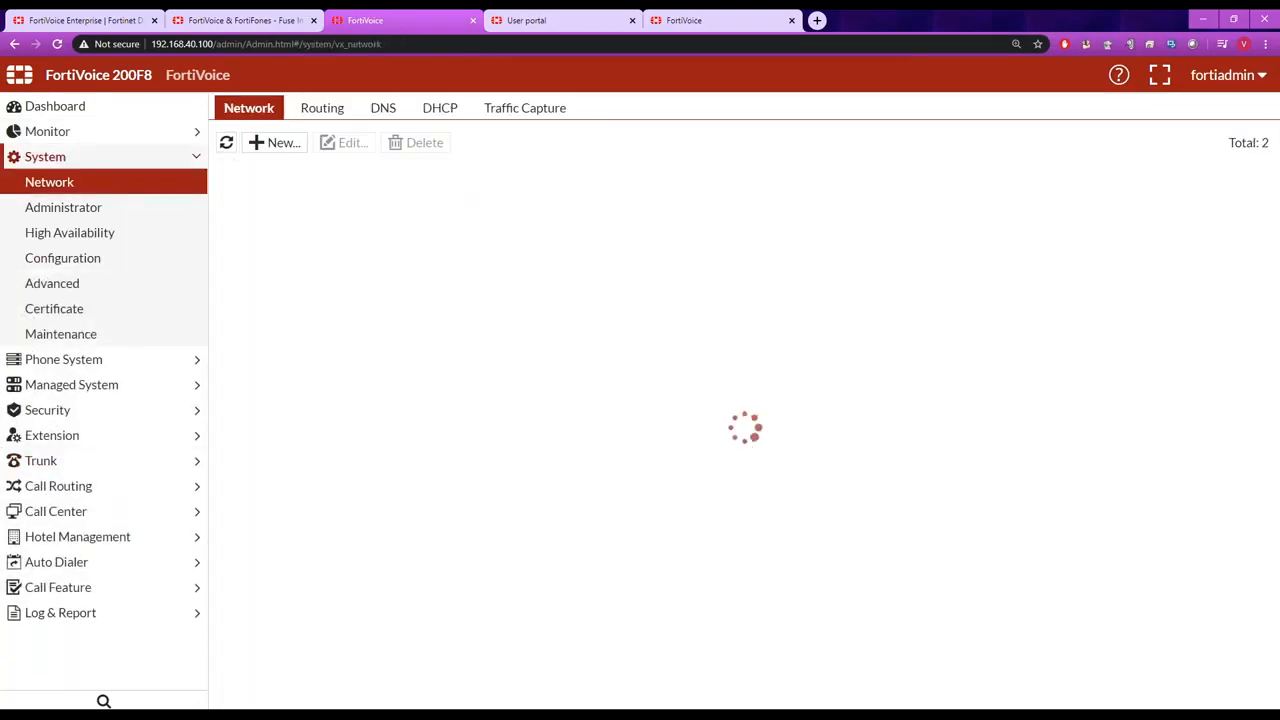
{"action": "left_click", "coordinate": [526, 112]}
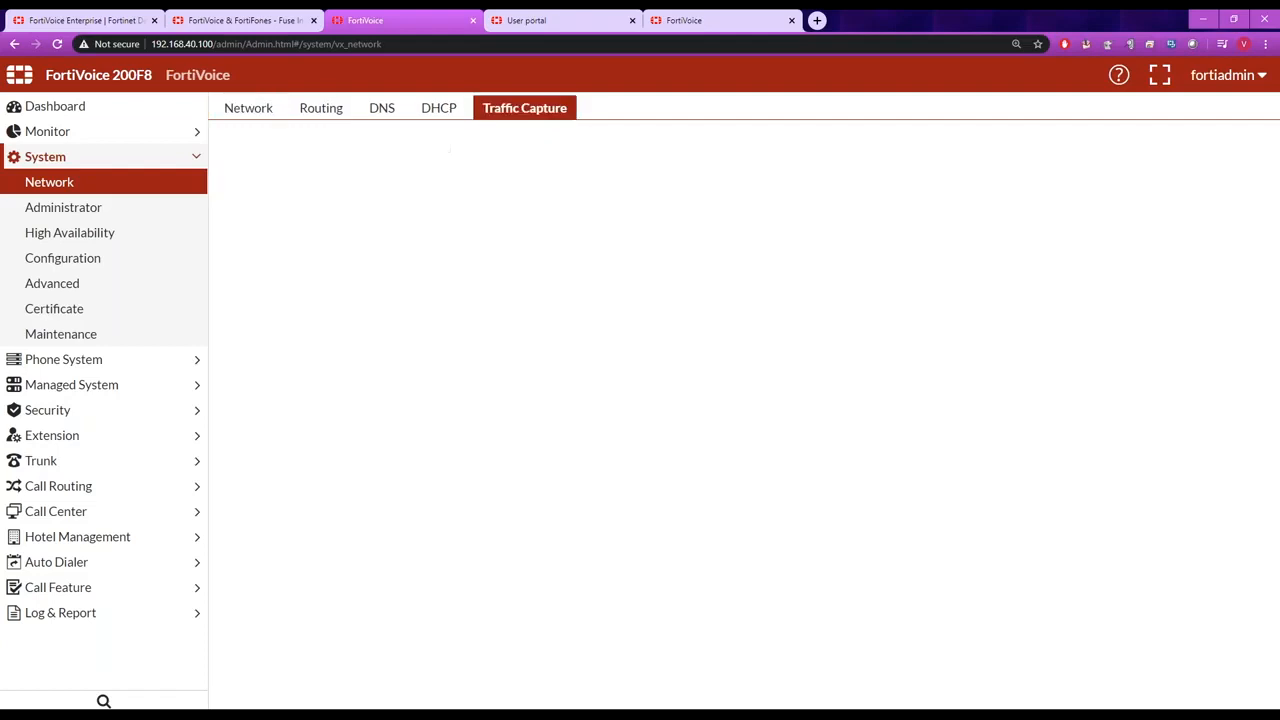
{"action": "left_click", "coordinate": [251, 147]}
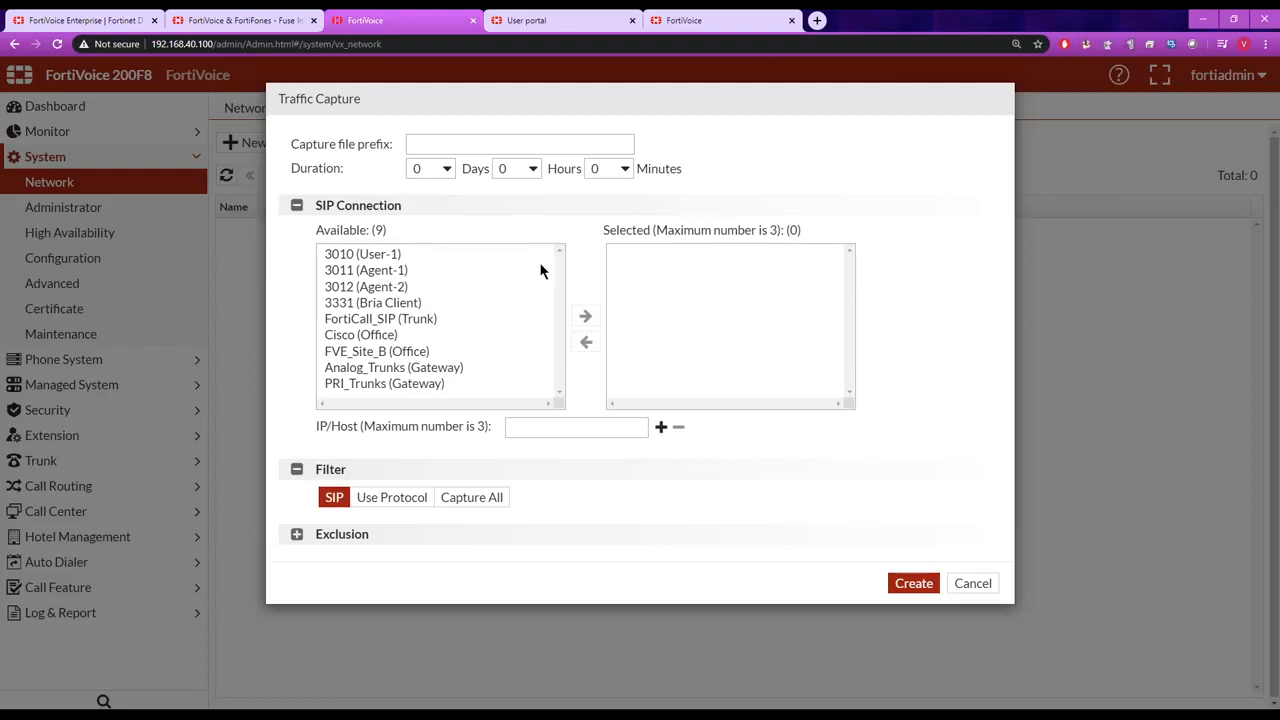
{"action": "left_click", "coordinate": [384, 272]}
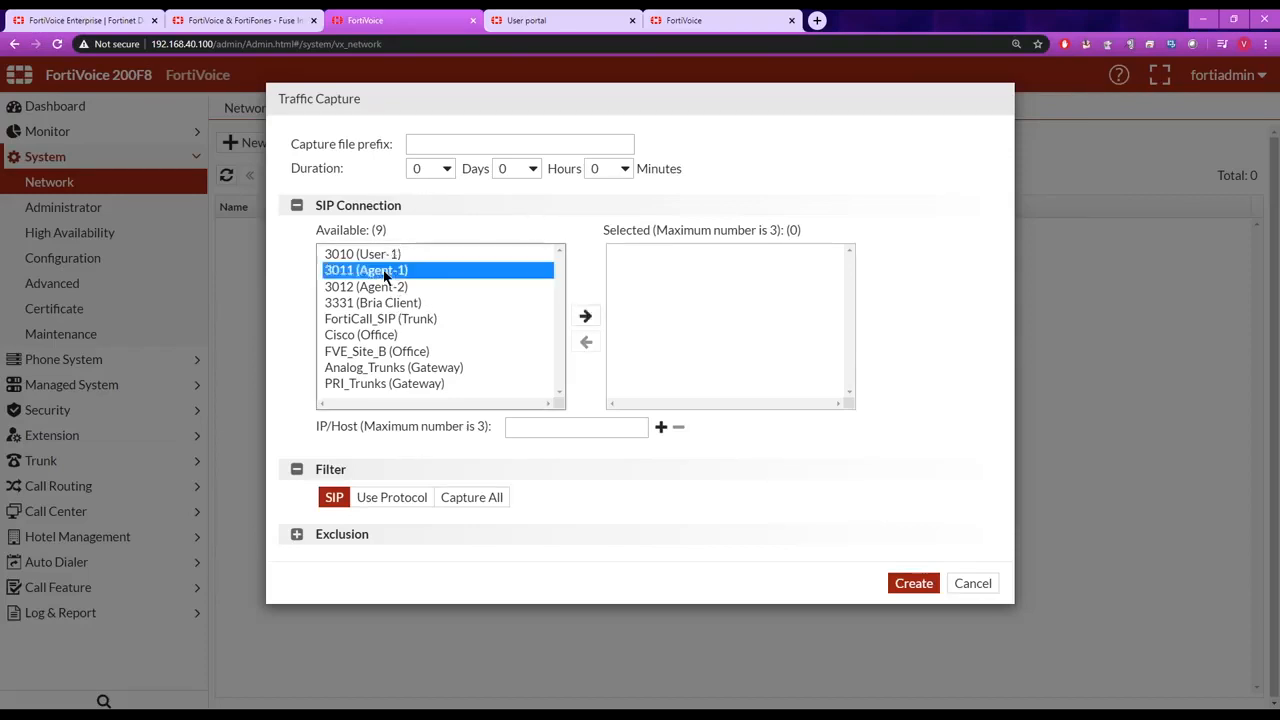
{"action": "left_click", "coordinate": [586, 316]}
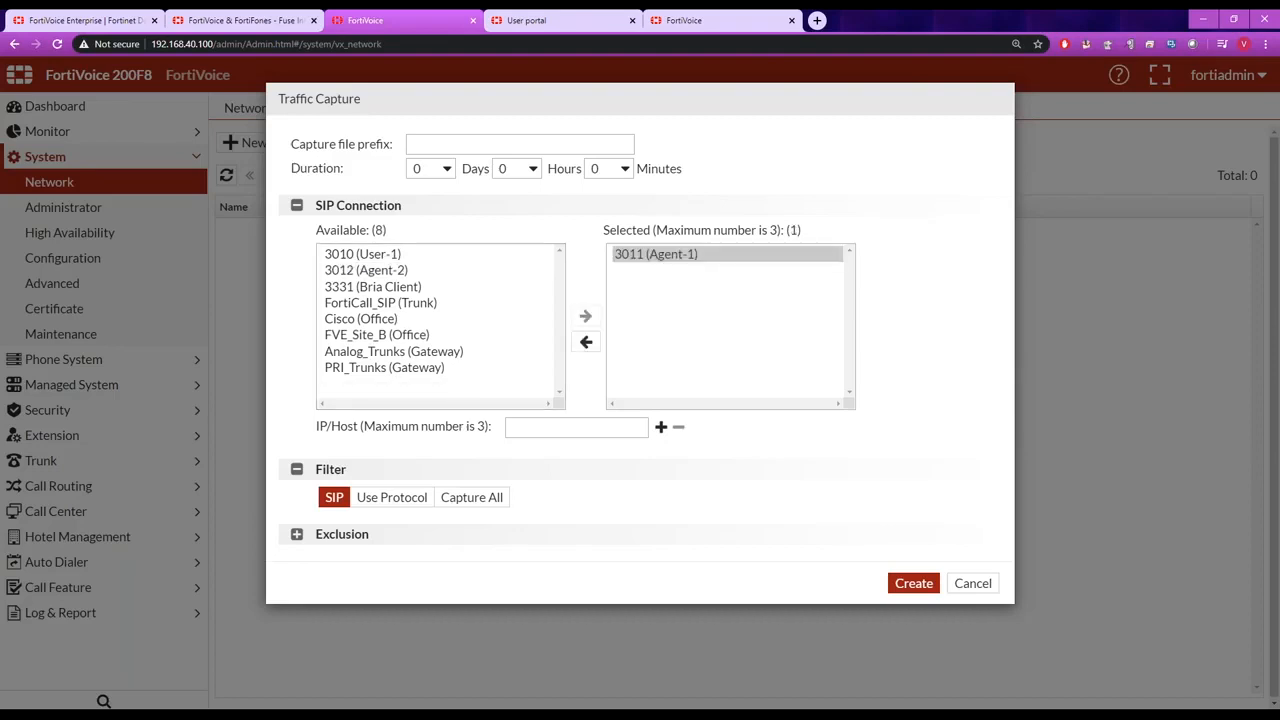
{"action": "left_click", "coordinate": [443, 303]}
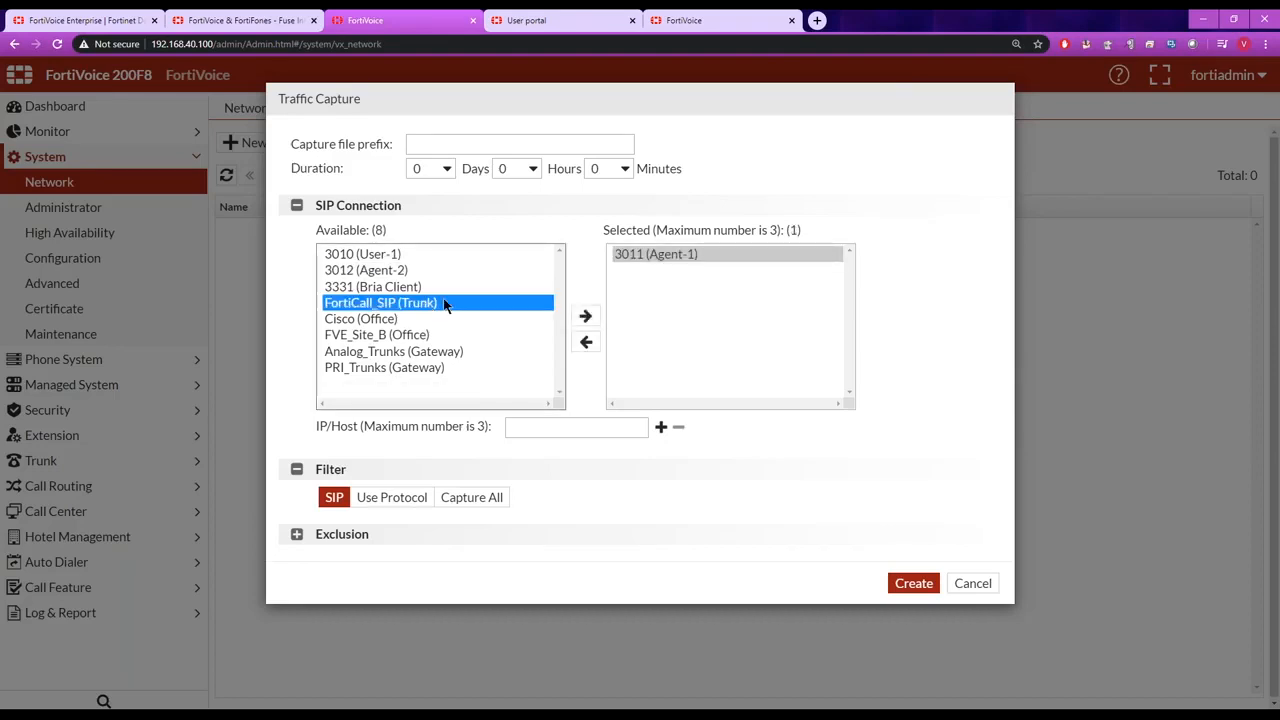
{"action": "left_click", "coordinate": [586, 316]}
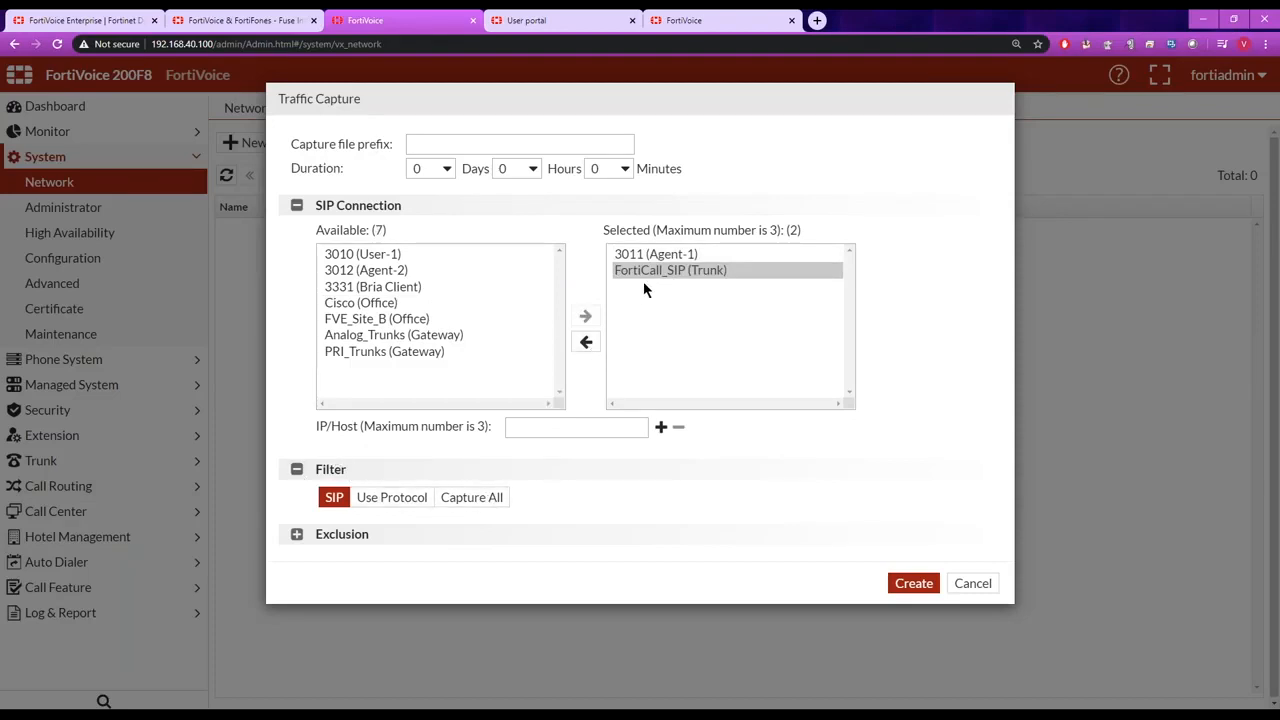
Remove both selected SIP connections, set the capture filter to Capture All, and cancel the traffic capture.
{"action": "left_click", "coordinate": [586, 342]}
{"action": "left_click", "coordinate": [644, 255]}
{"action": "left_click", "coordinate": [586, 343]}
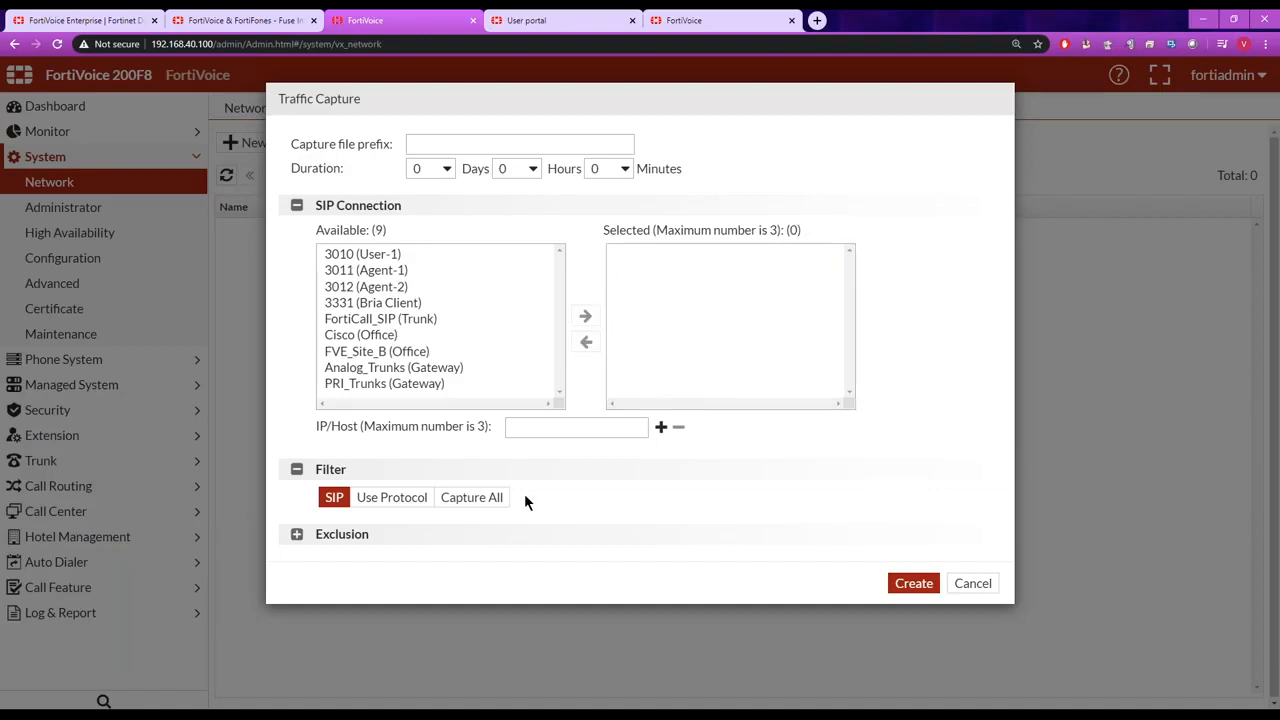
{"action": "left_click", "coordinate": [476, 500]}
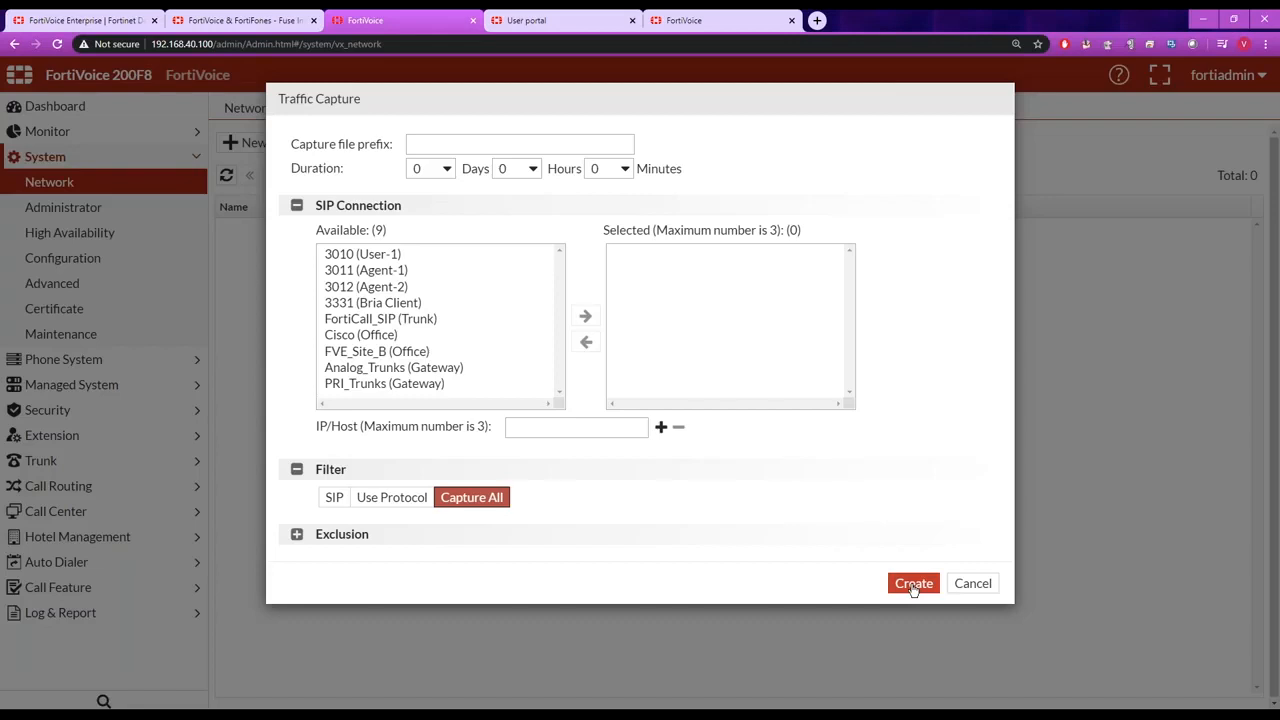
{"action": "left_click", "coordinate": [971, 585]}
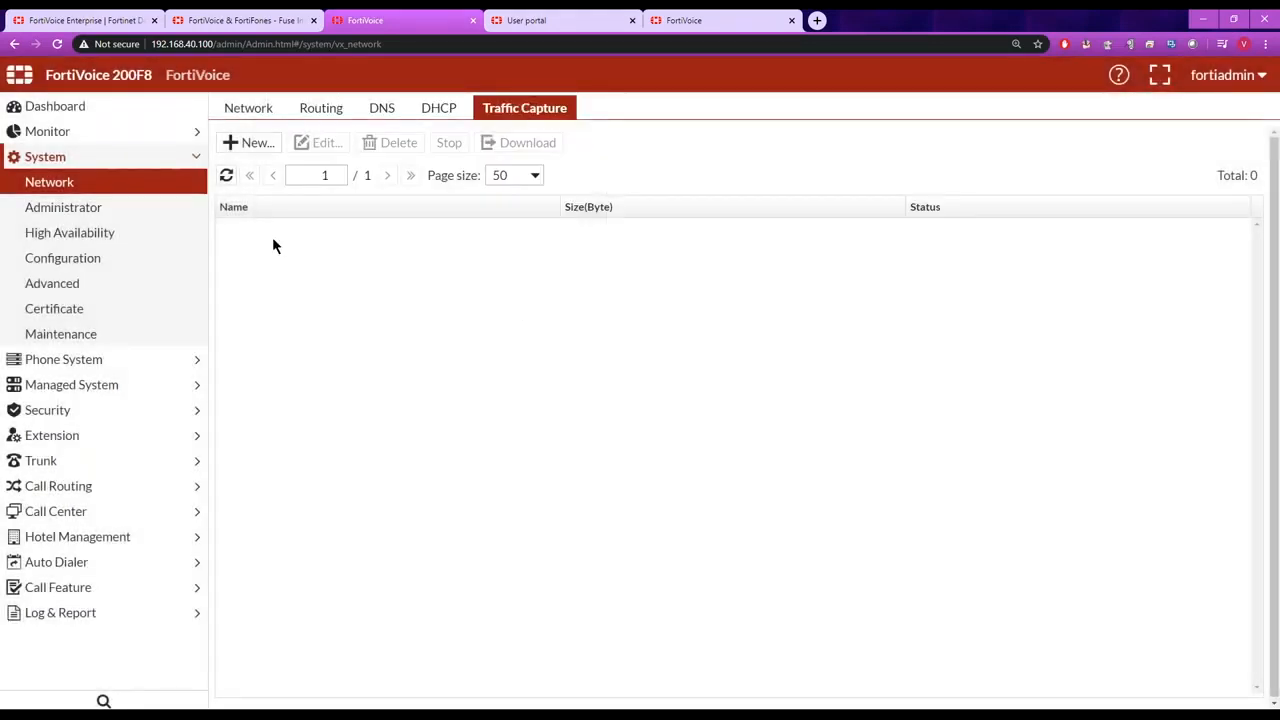
{"action": "left_click", "coordinate": [114, 135]}
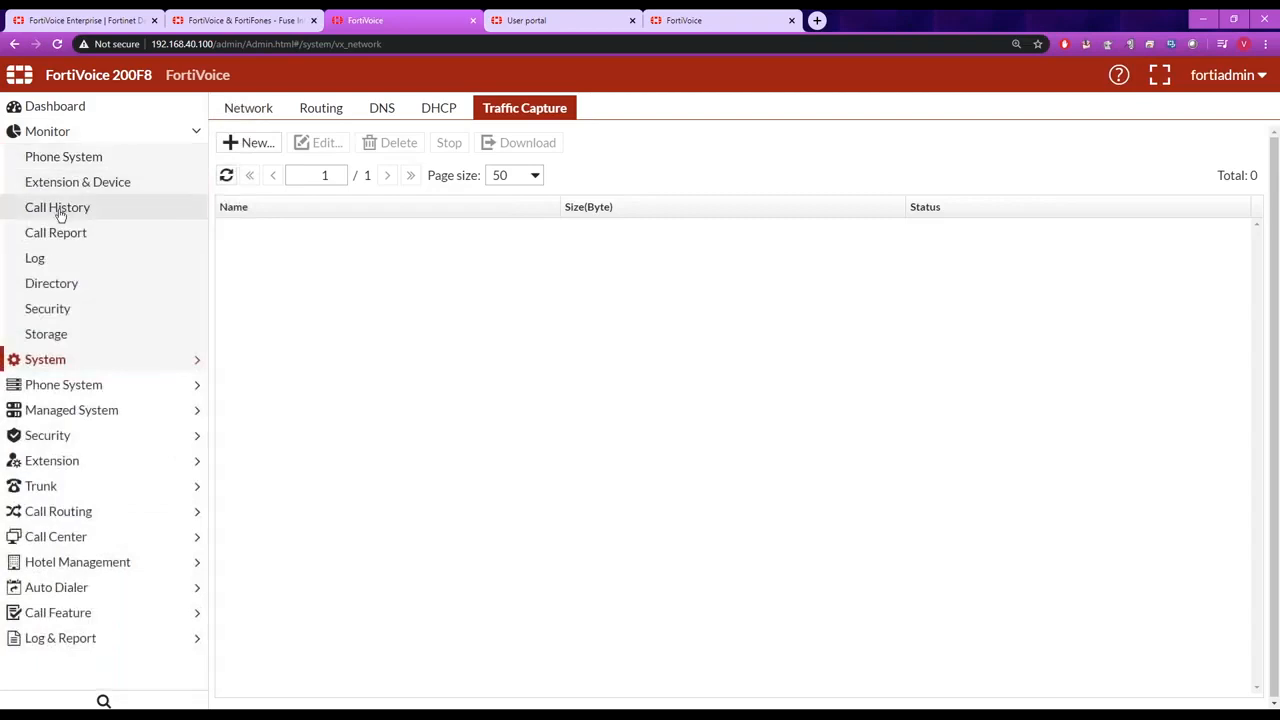
{"action": "left_click", "coordinate": [59, 212]}
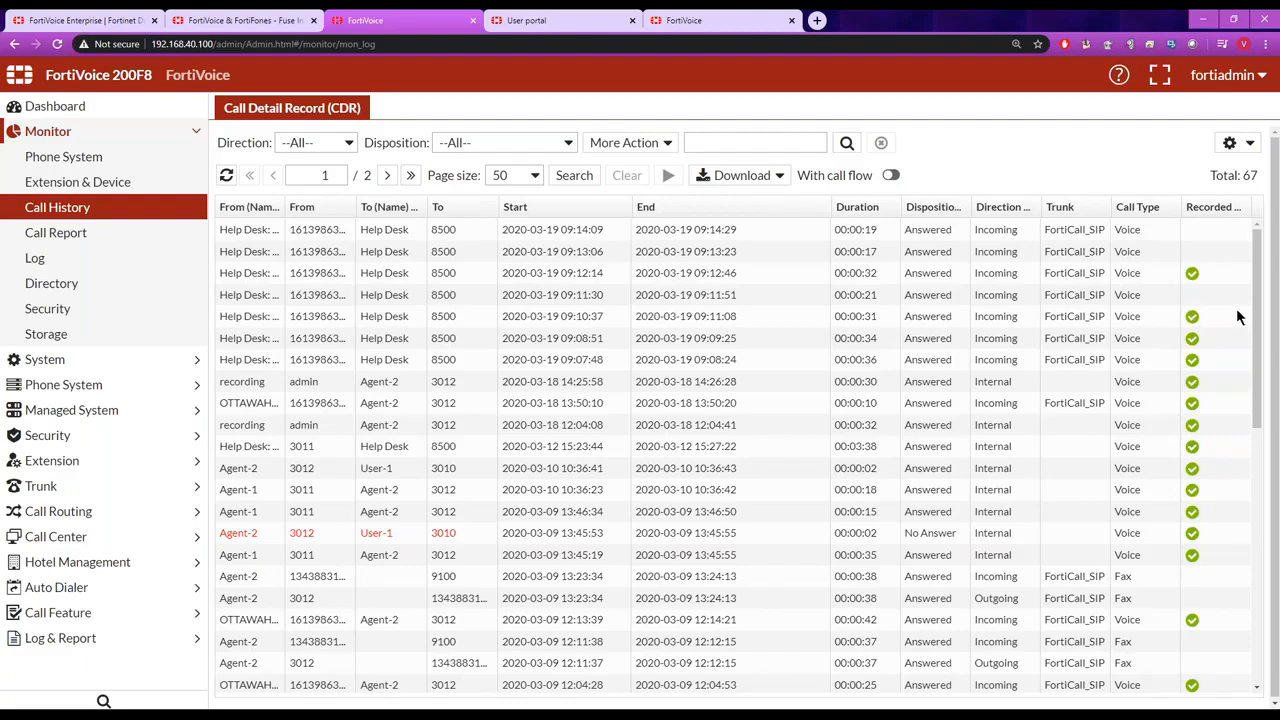
{"action": "left_click", "coordinate": [1192, 274]}
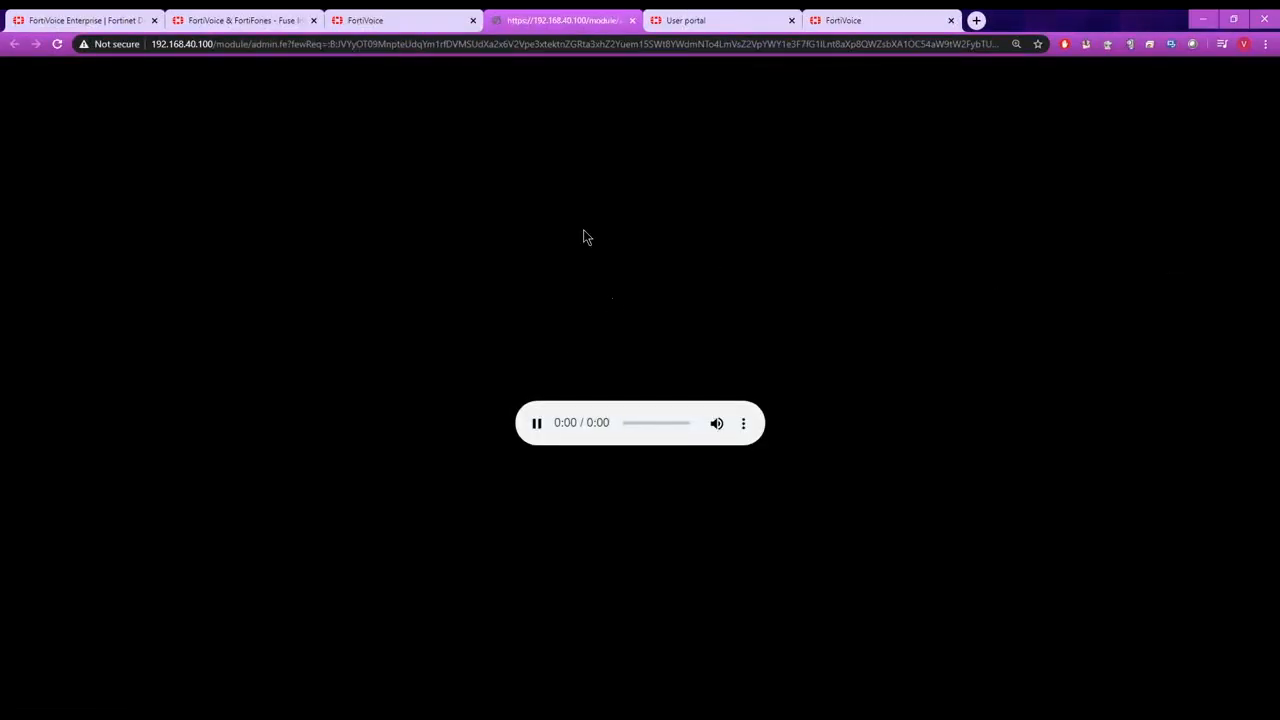
{"action": "left_click", "coordinate": [632, 20]}
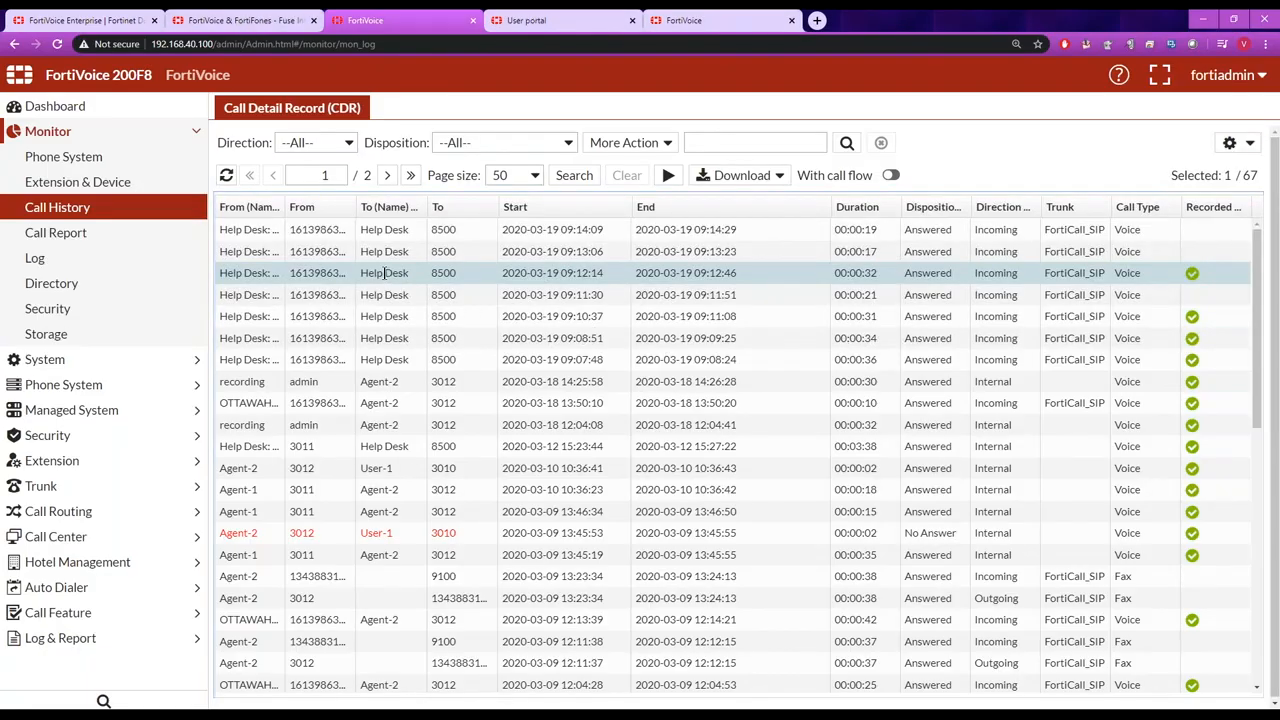
Examine the detail information and call flow in that Help Desk call's record, and close the record.
{"action": "double_click", "coordinate": [252, 273]}
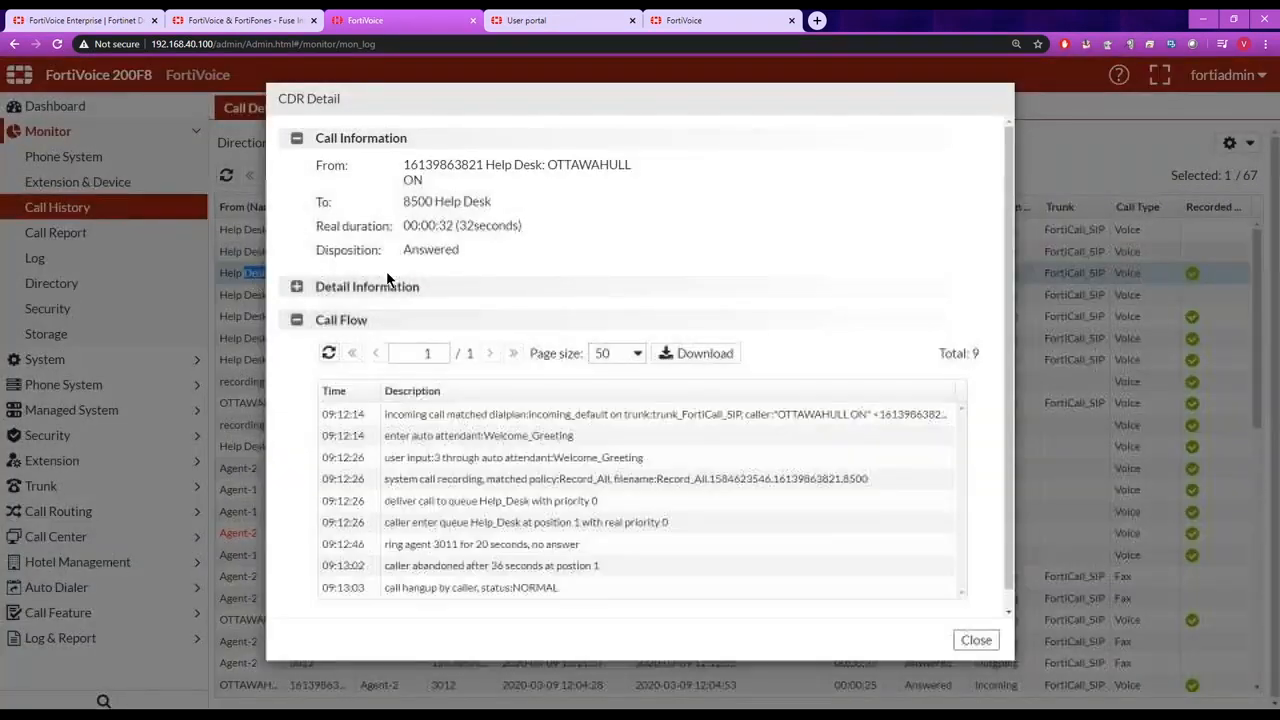
{"action": "left_click", "coordinate": [297, 287]}
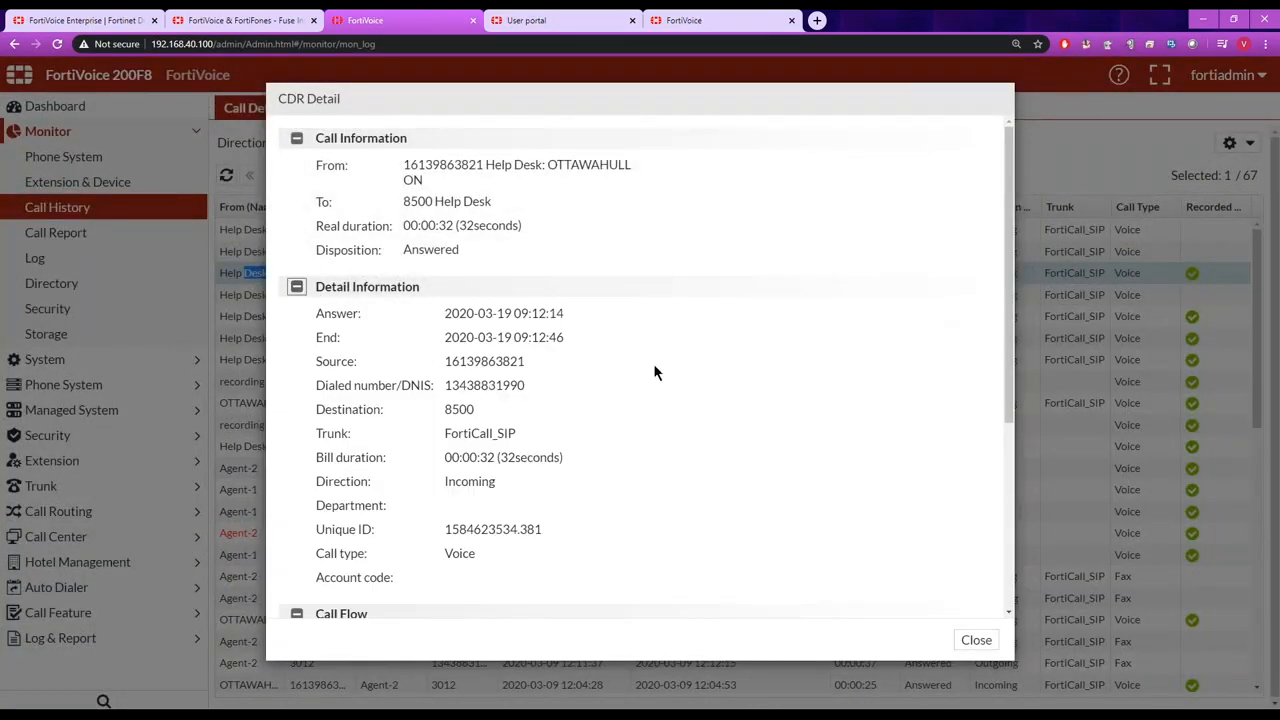
{"action": "left_click_drag", "start_coordinate": [1007, 257], "coordinate": [1009, 432]}
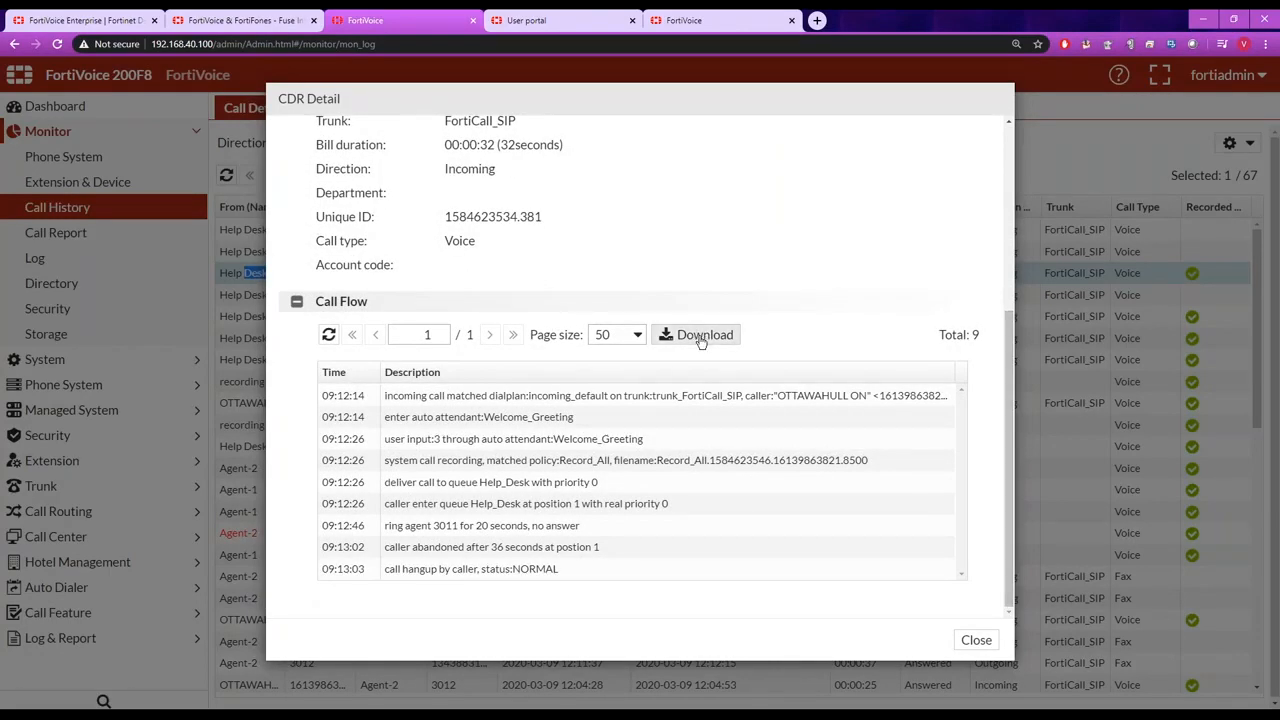
{"action": "left_click", "coordinate": [977, 641]}
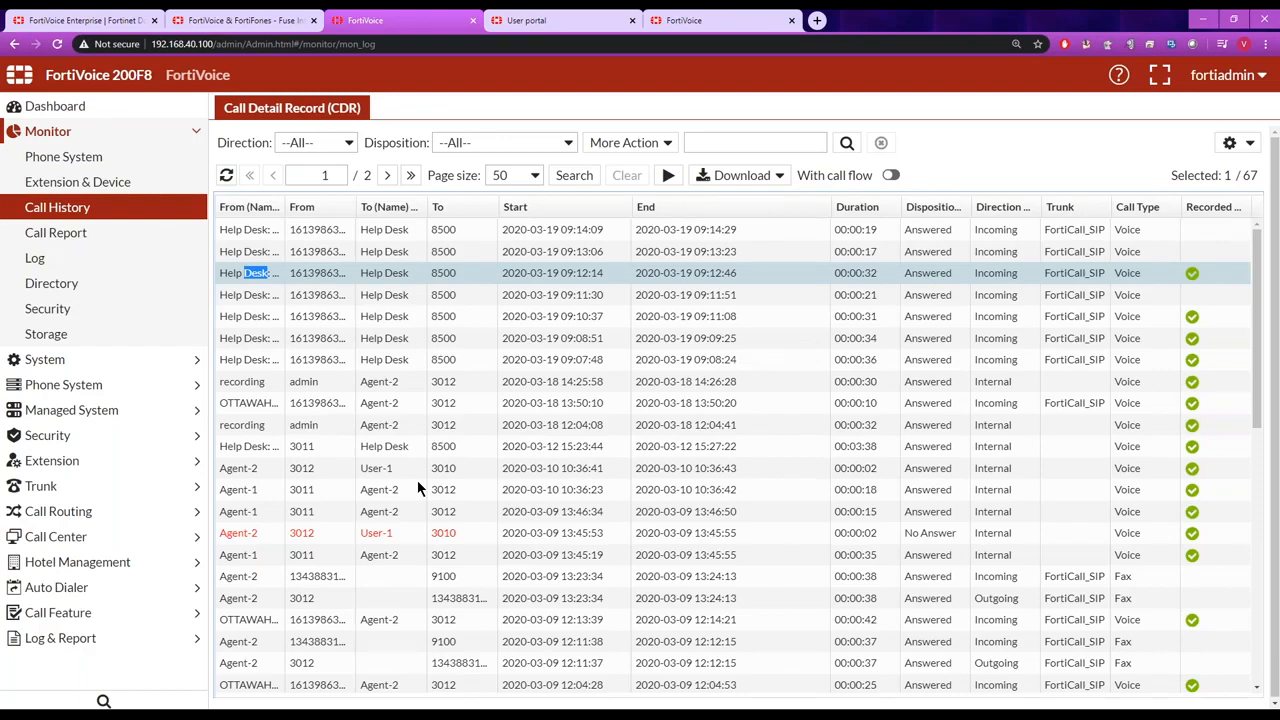
Review the system, generic, voice, fax and queue logs, checking the generic log's type options, and return to the system log.
{"action": "left_click", "coordinate": [36, 264]}
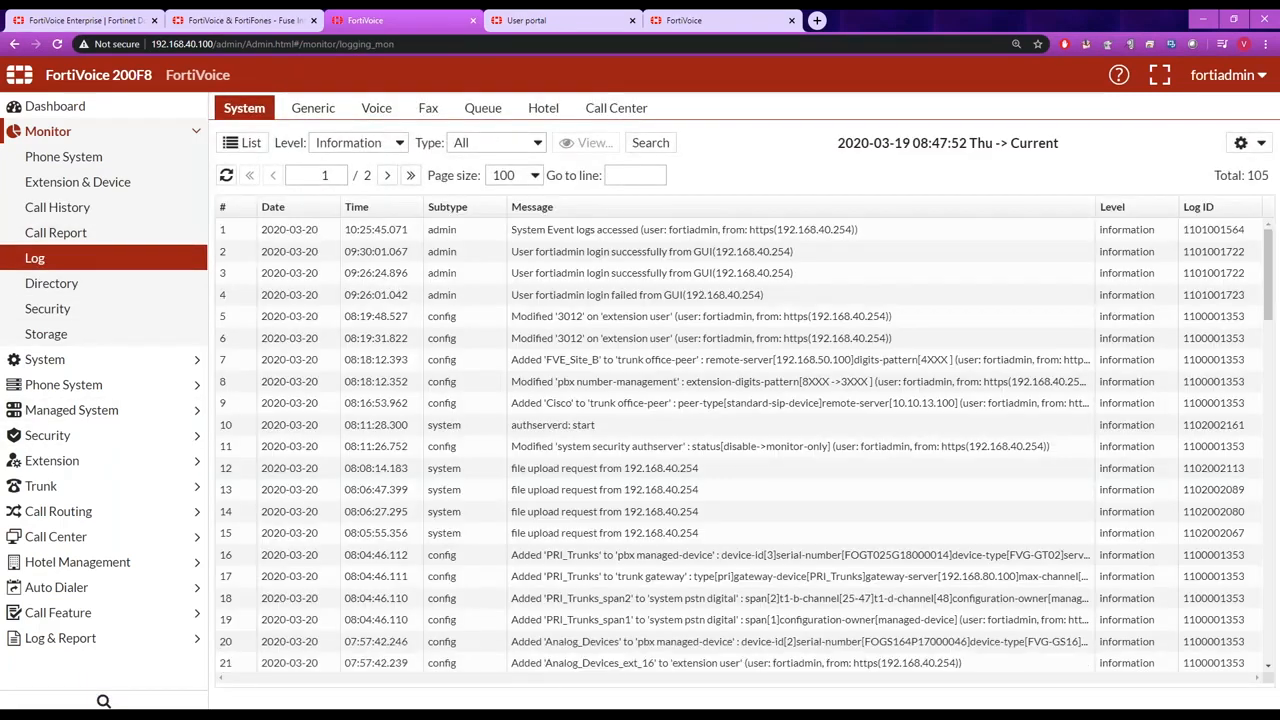
{"action": "left_click", "coordinate": [313, 112]}
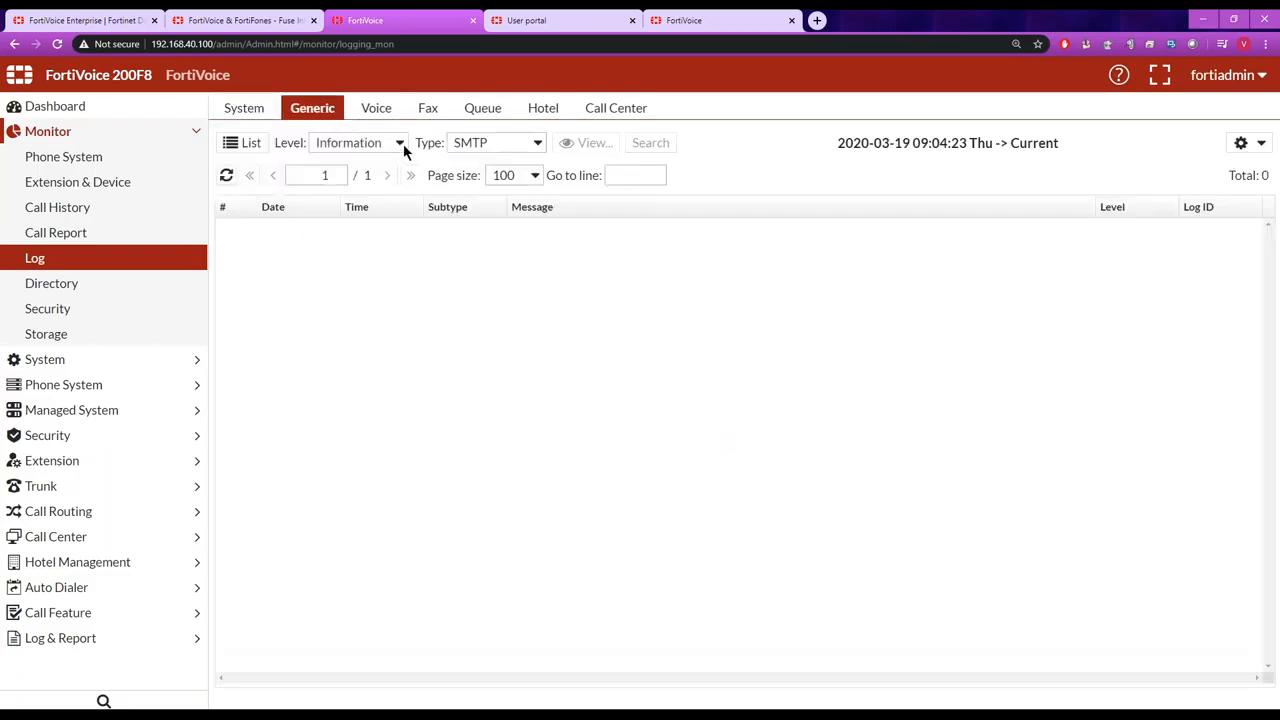
{"action": "left_click", "coordinate": [540, 146]}
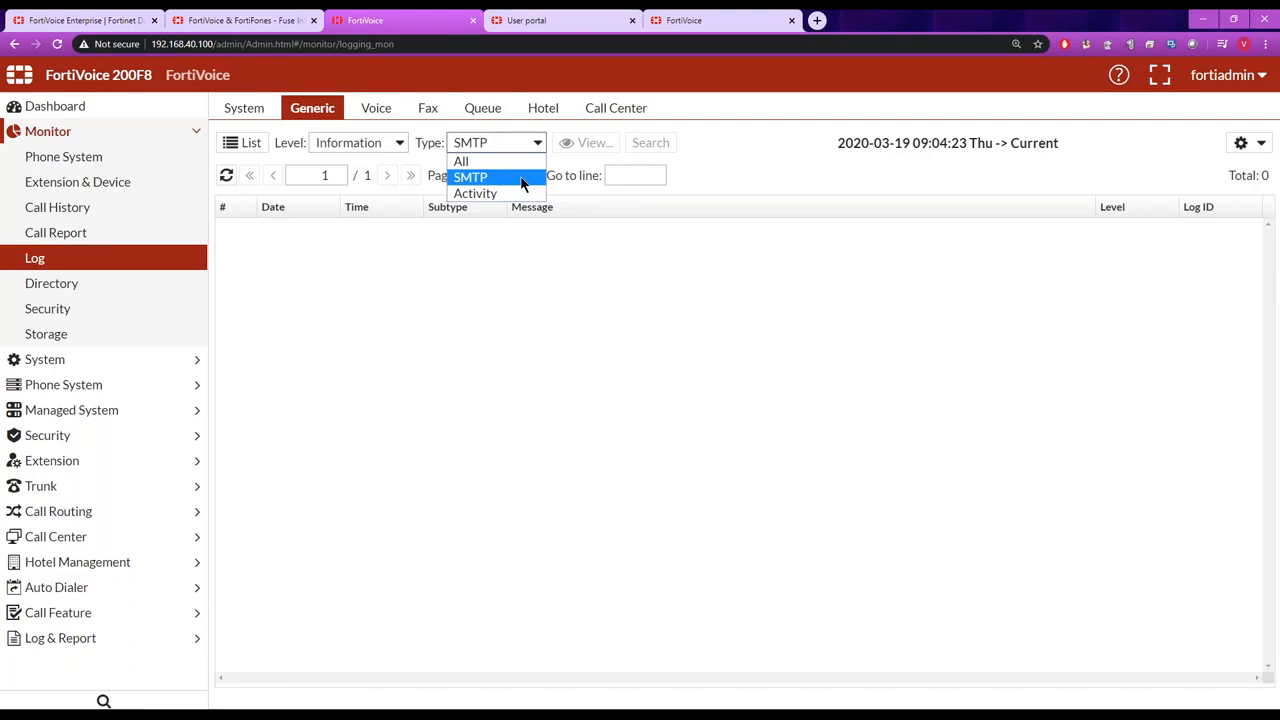
{"action": "left_click", "coordinate": [521, 180]}
{"action": "left_click", "coordinate": [376, 110]}
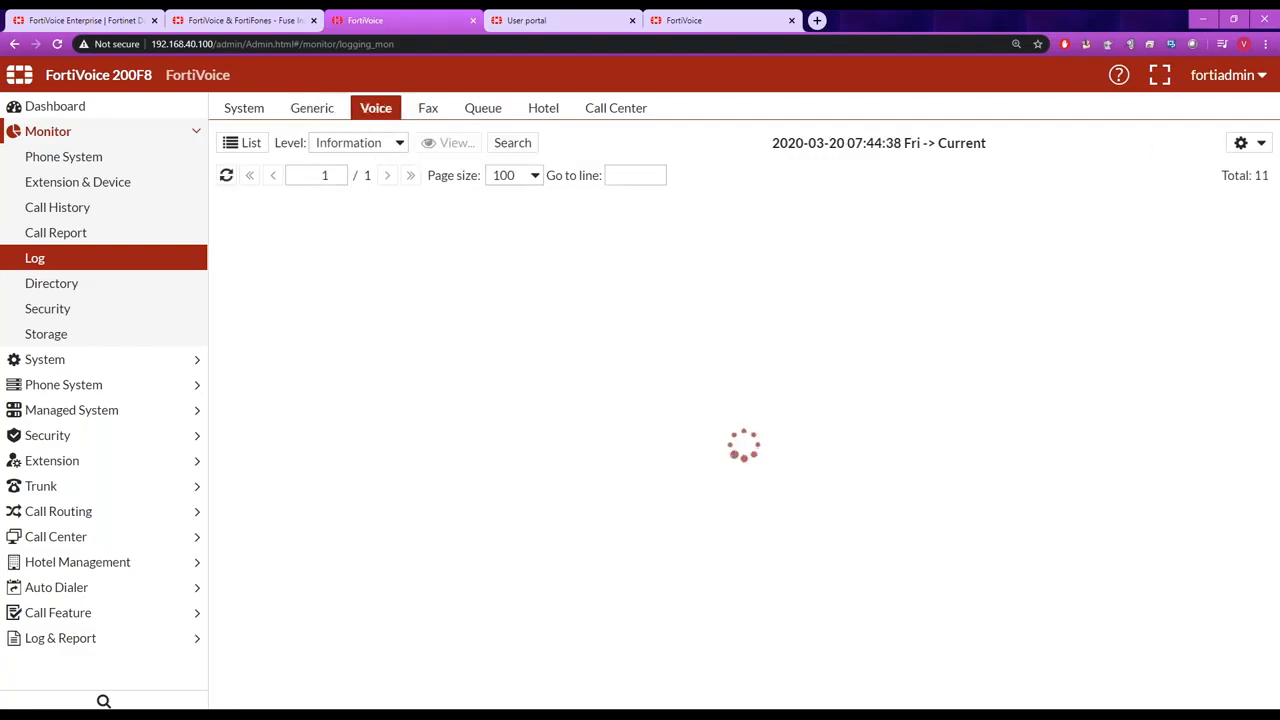
{"action": "left_click", "coordinate": [428, 110]}
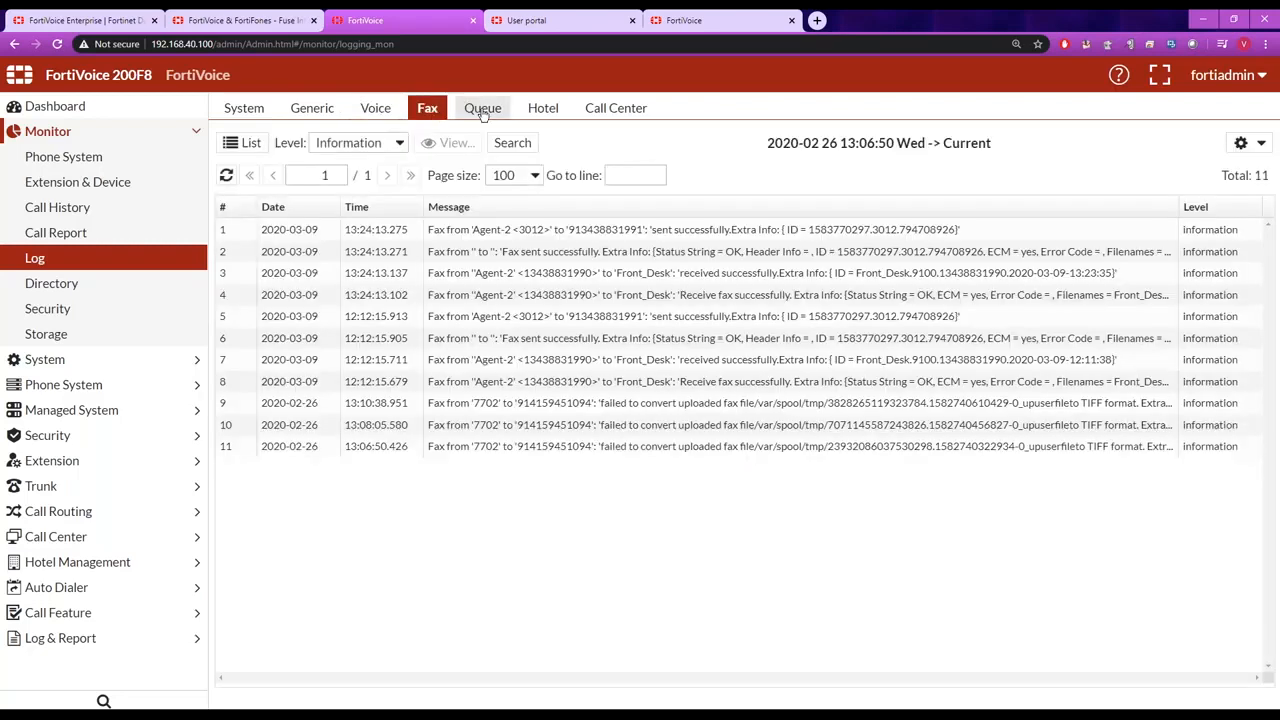
{"action": "left_click", "coordinate": [483, 110]}
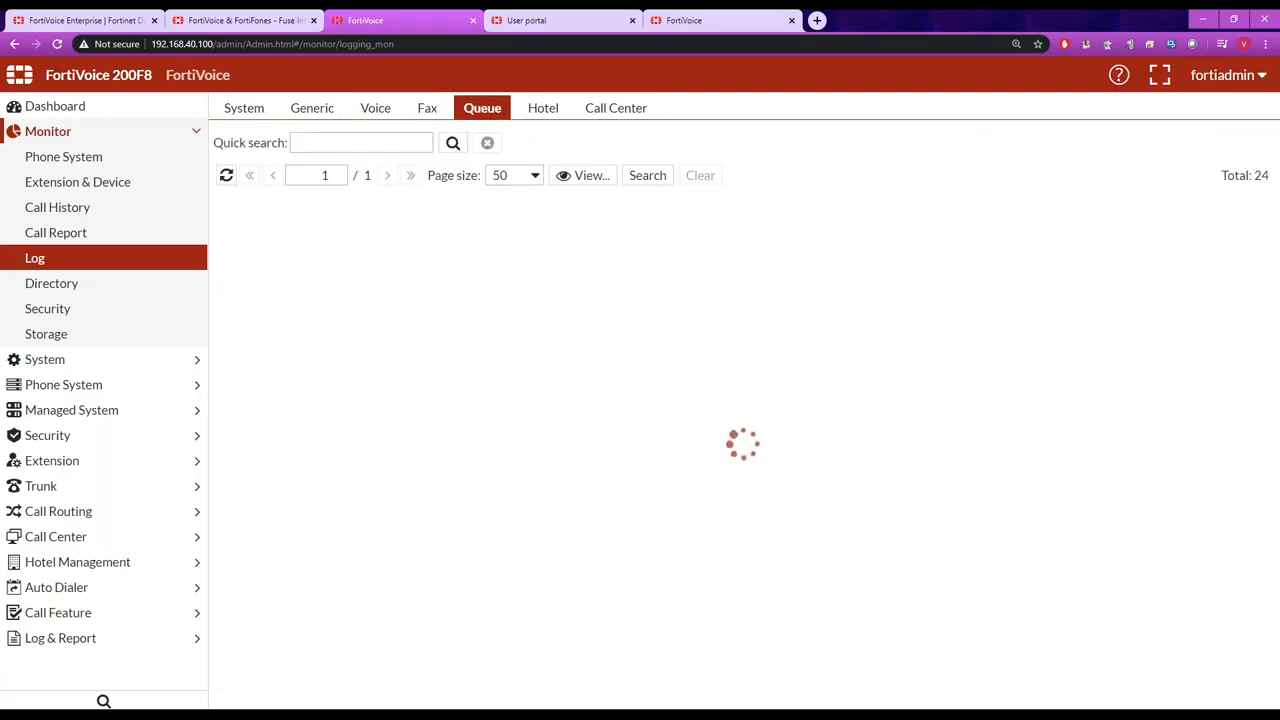
{"action": "left_click", "coordinate": [197, 262]}
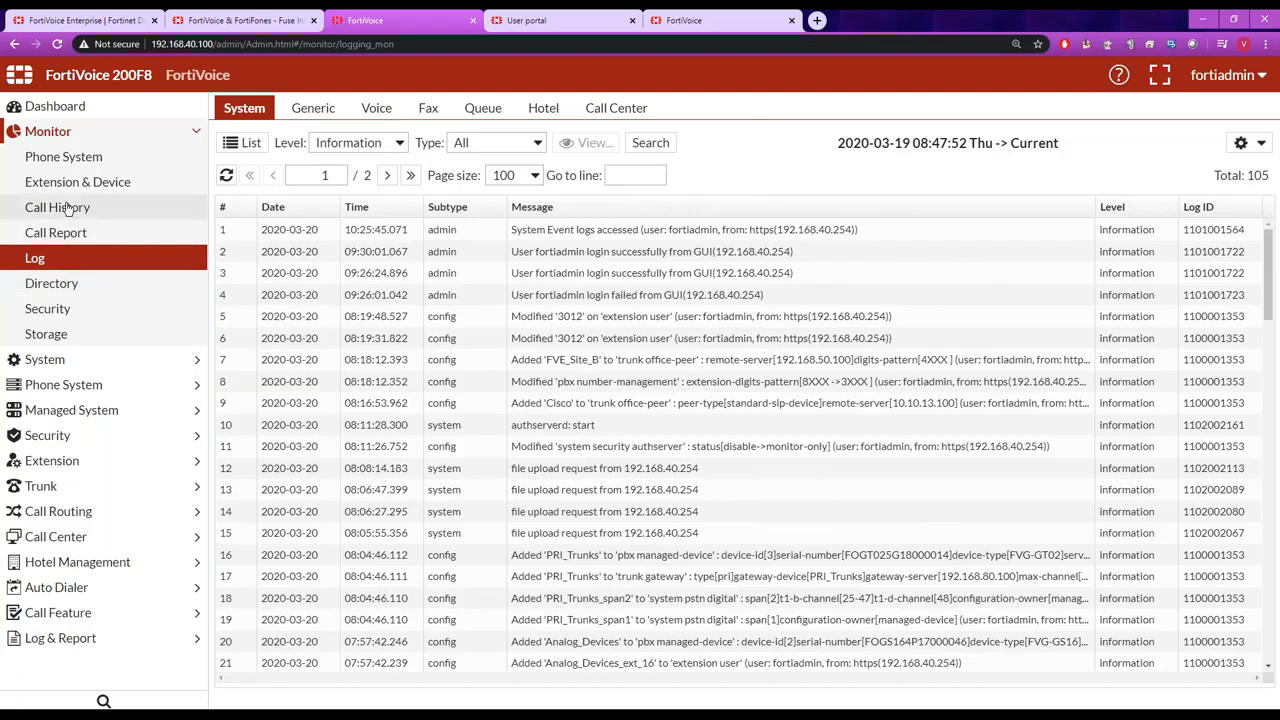
{"action": "left_click", "coordinate": [51, 337]}
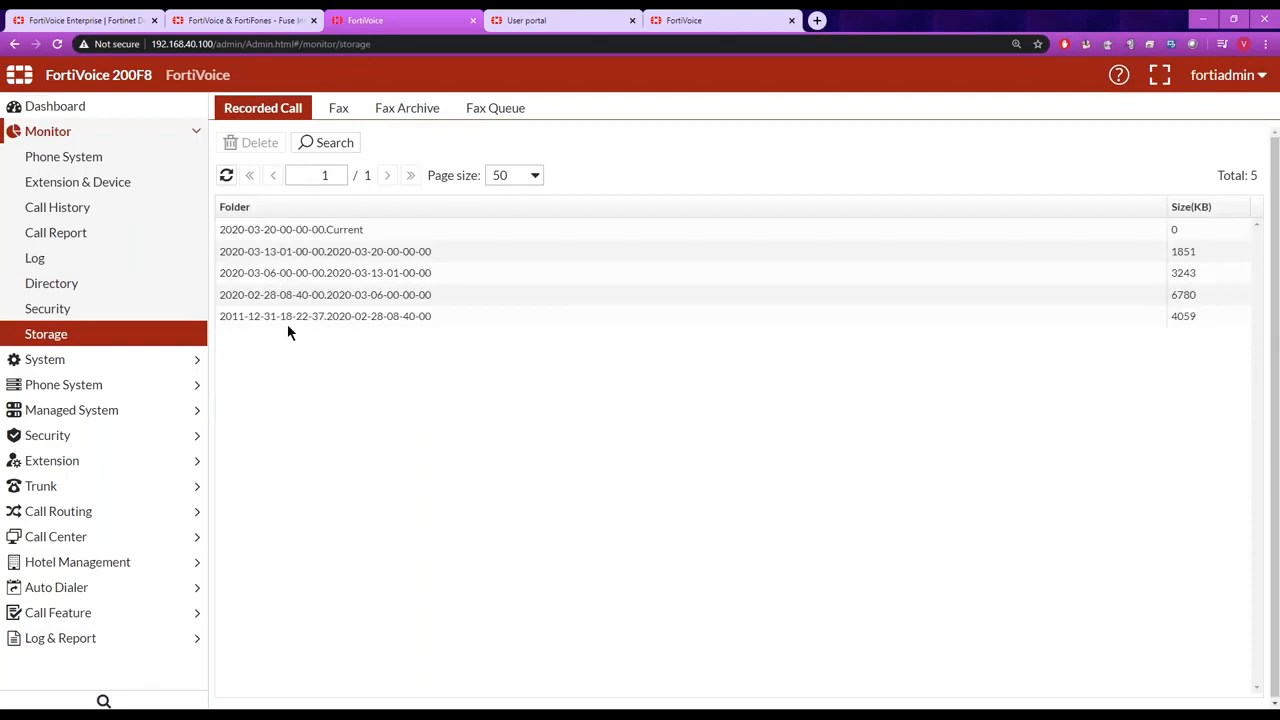
{"action": "double_click", "coordinate": [325, 251]}
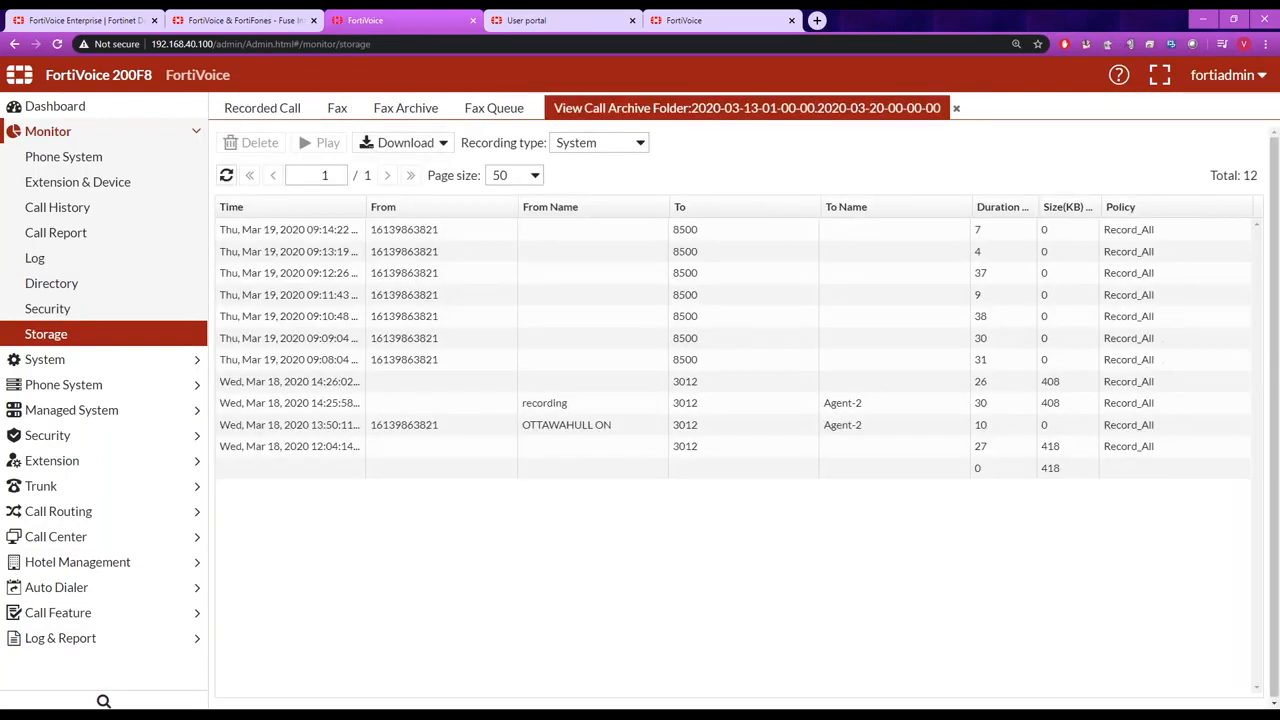
{"action": "left_click", "coordinate": [340, 232]}
{"action": "left_click", "coordinate": [338, 251]}
{"action": "left_click", "coordinate": [337, 272]}
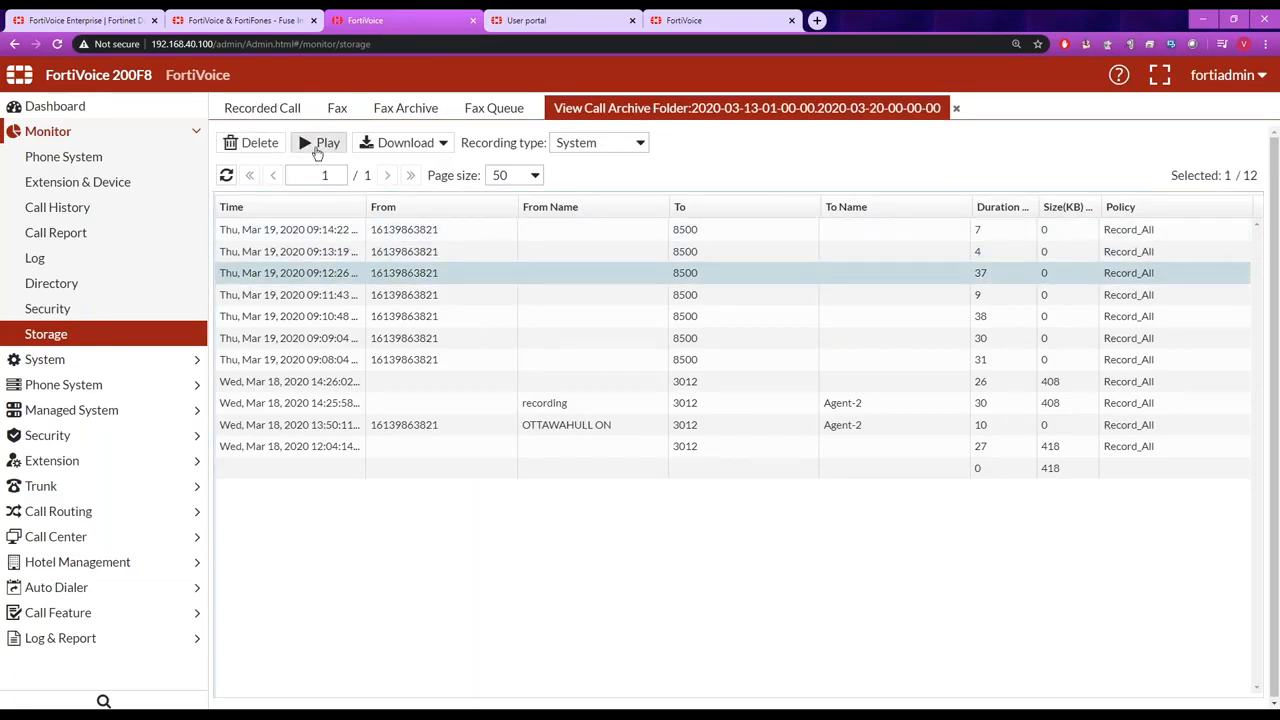
Close the recorded call folder, examine the criteria for a new archived recording search, and leave the search without creating it.
{"action": "left_click", "coordinate": [956, 108]}
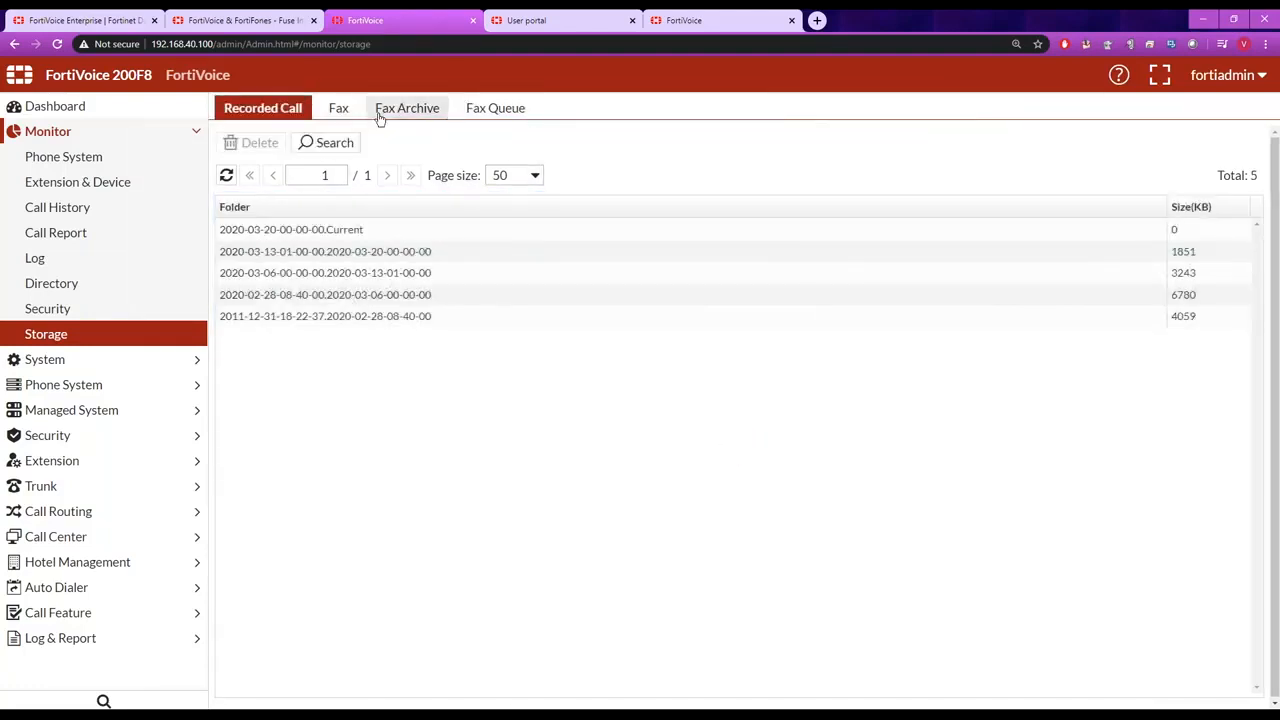
{"action": "left_click", "coordinate": [334, 146]}
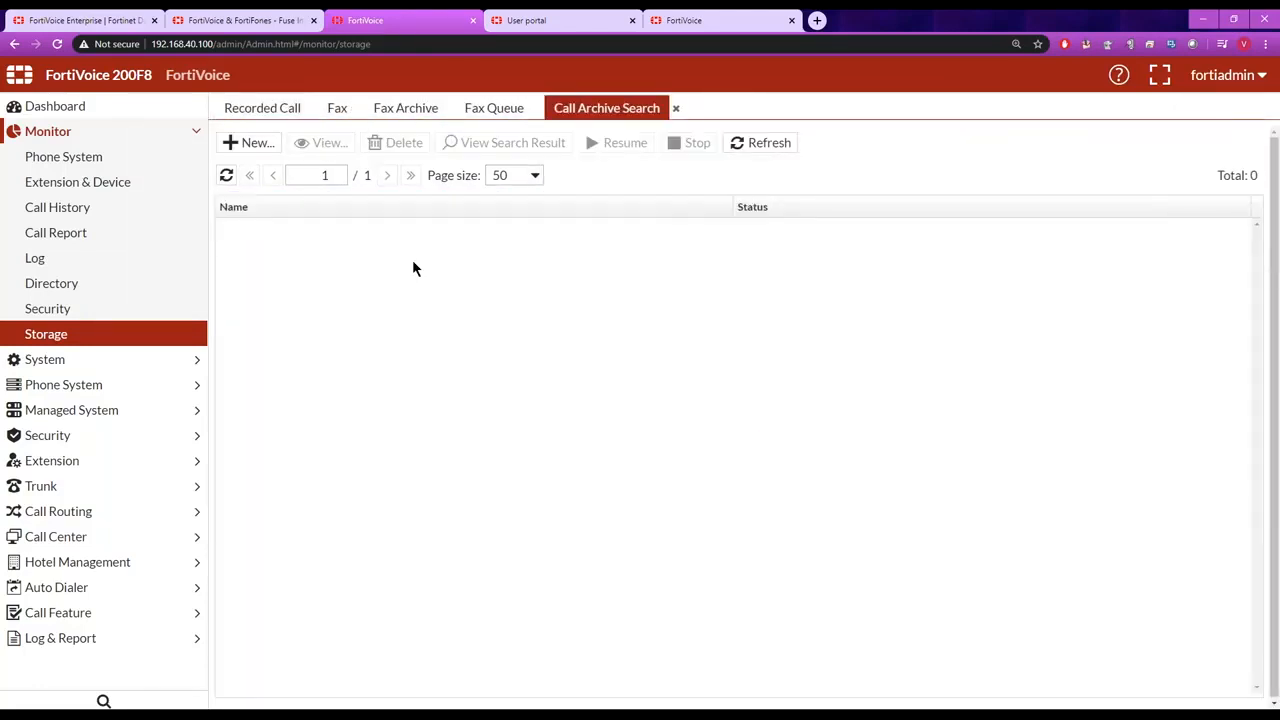
{"action": "left_click", "coordinate": [248, 143]}
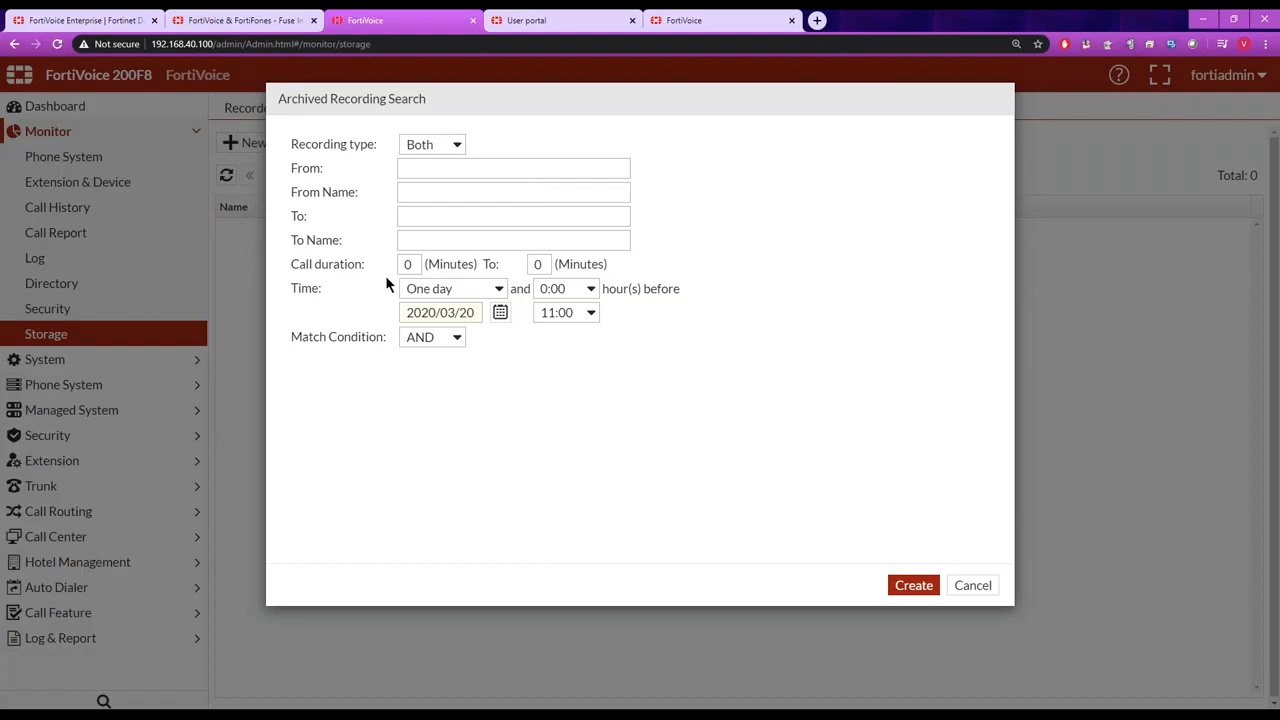
{"action": "left_click", "coordinate": [980, 584]}
{"action": "left_click", "coordinate": [676, 109]}
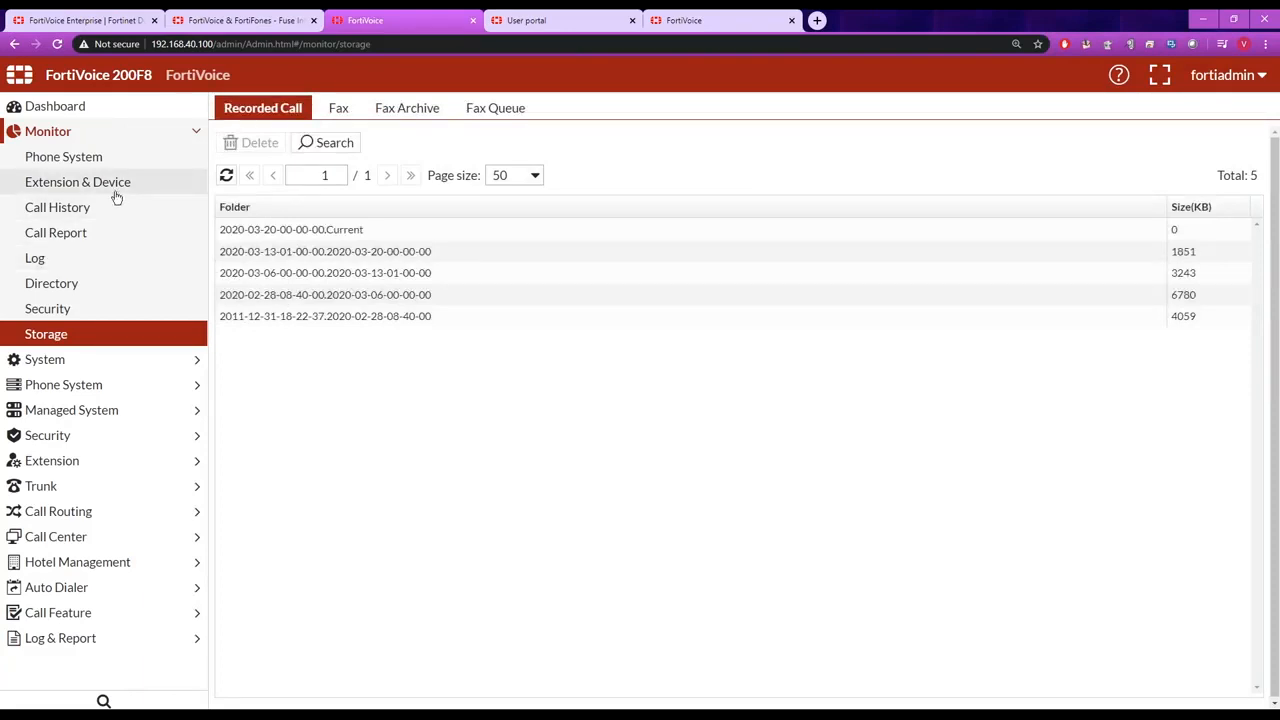
Check the call history and the generated call reports, and open the call report configuration under Log & Report.
{"action": "left_click", "coordinate": [88, 208]}
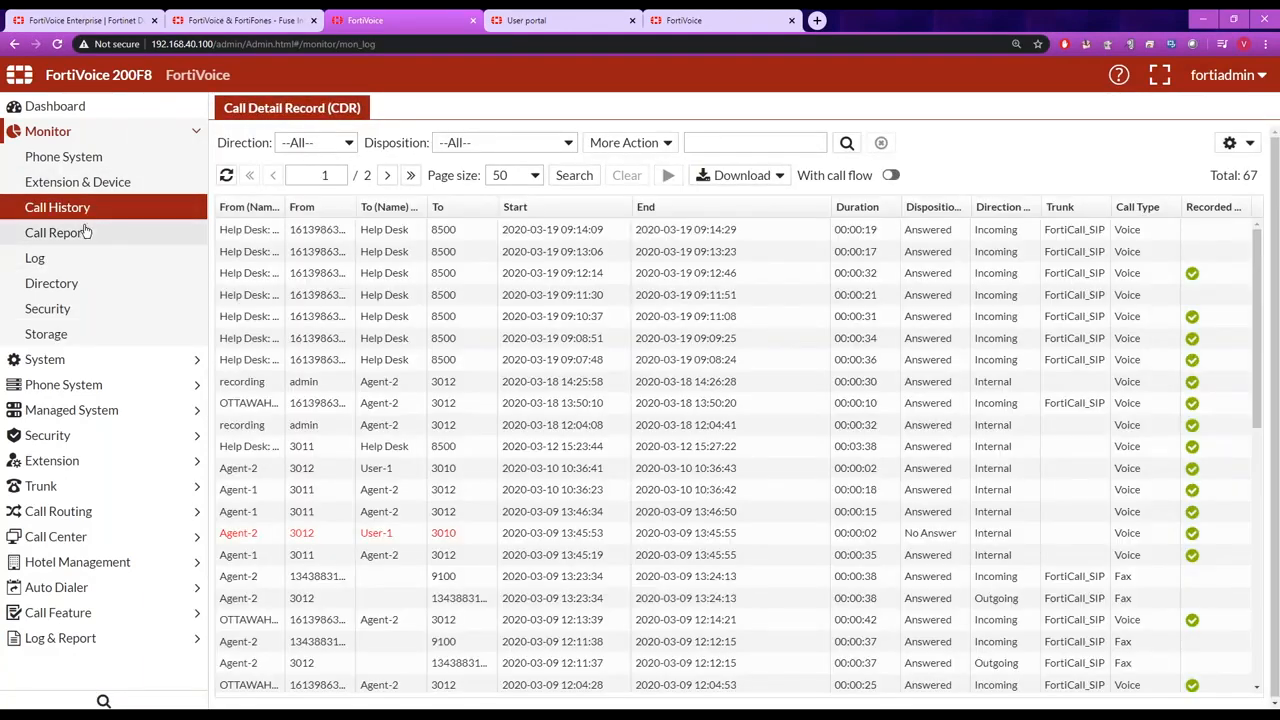
{"action": "left_click", "coordinate": [86, 232]}
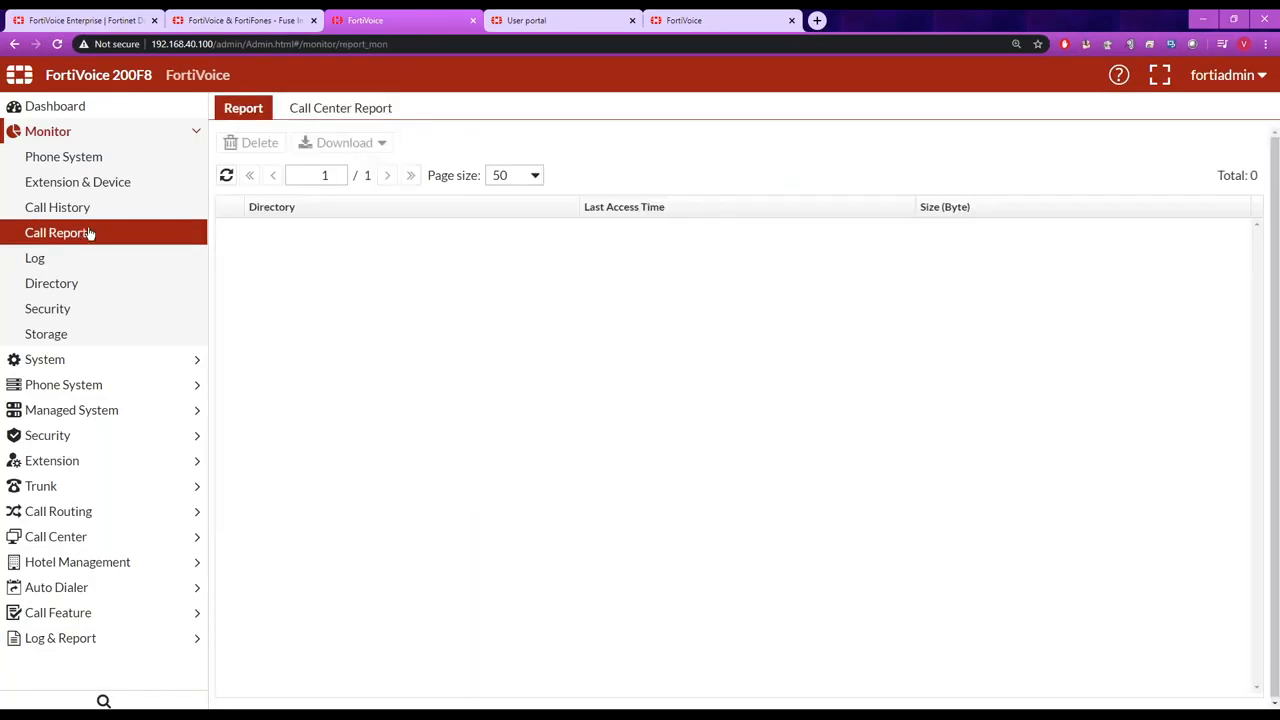
{"action": "left_click", "coordinate": [194, 639]}
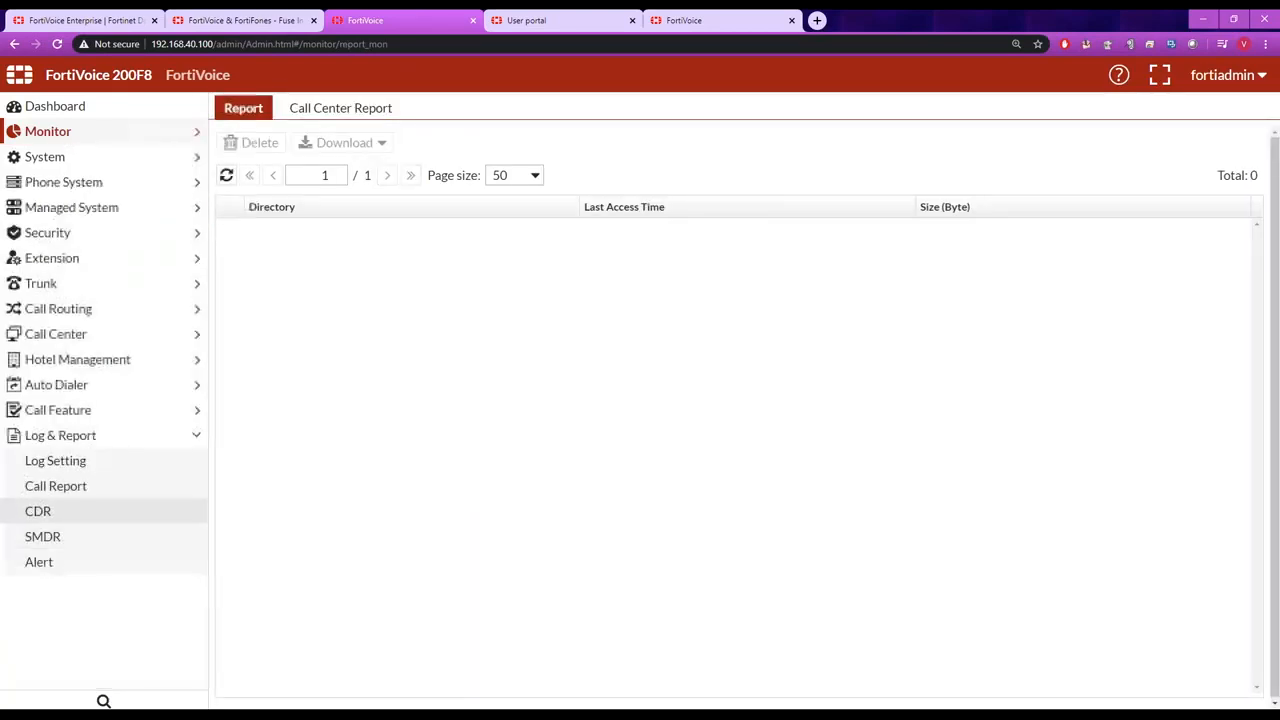
{"action": "left_click", "coordinate": [71, 489]}
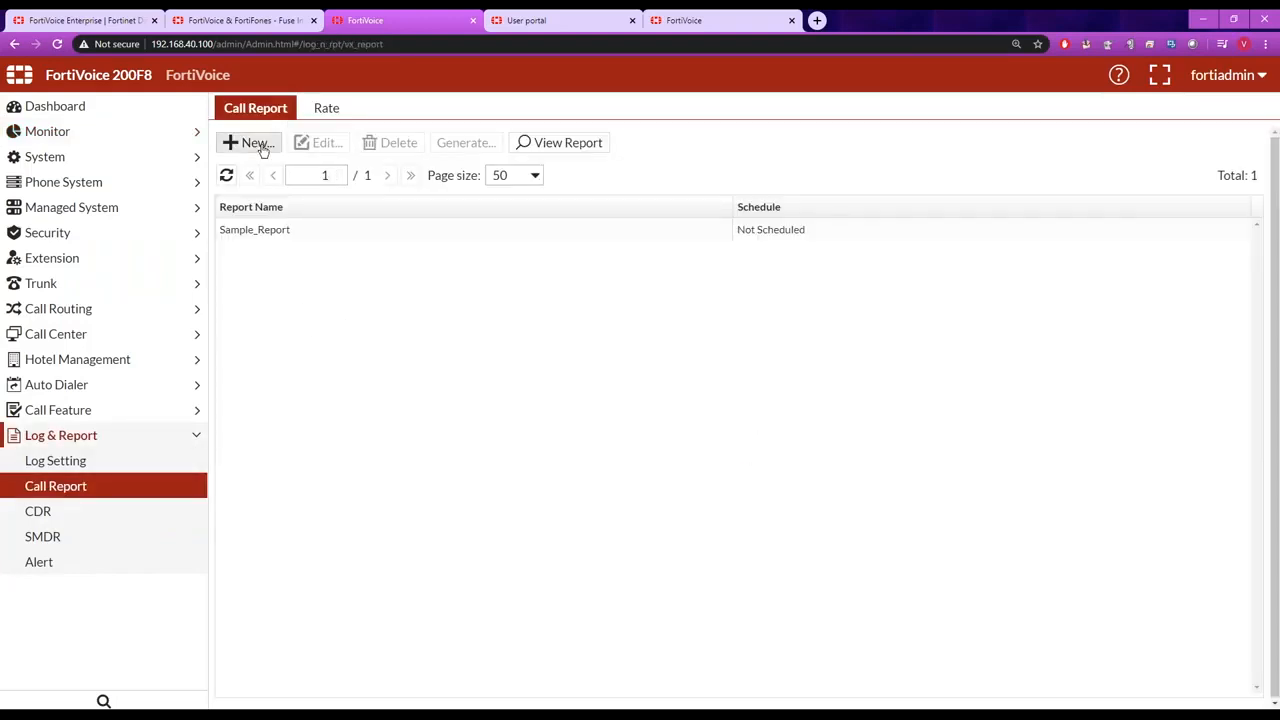
Start a new call report with a new query, and check the subcategory options of the Extensions category.
{"action": "left_click", "coordinate": [257, 143]}
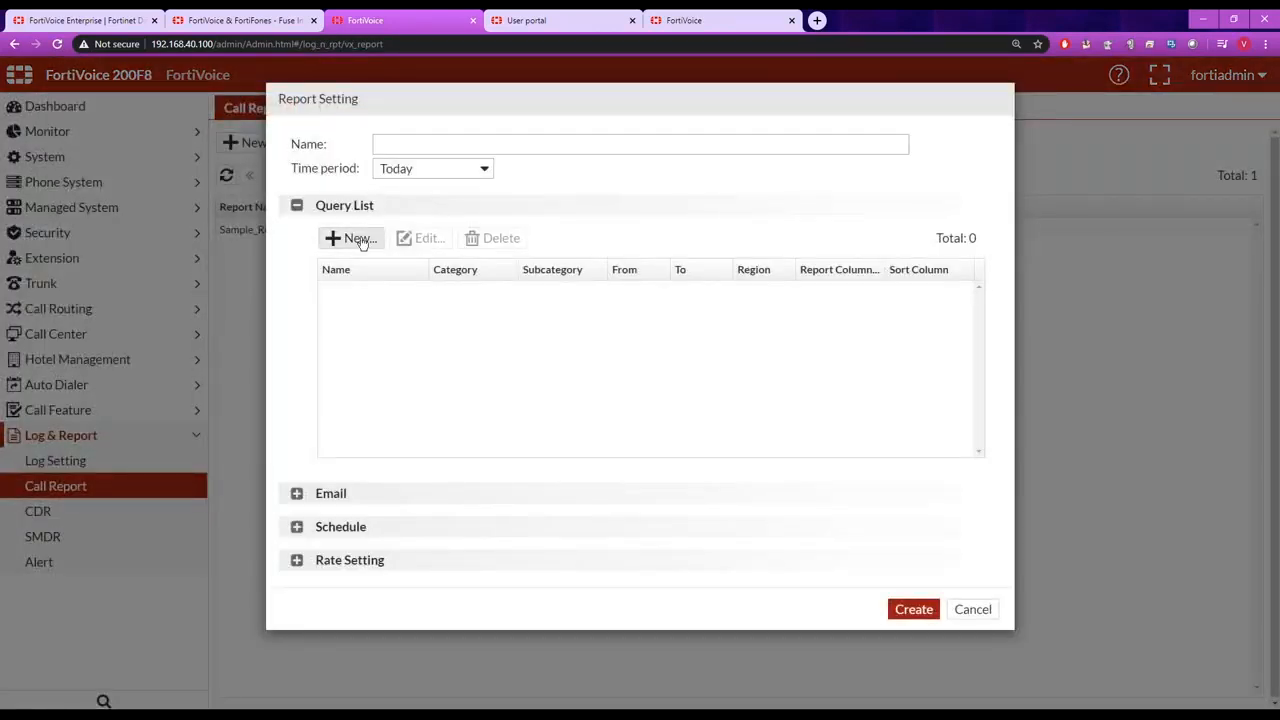
{"action": "left_click", "coordinate": [360, 242]}
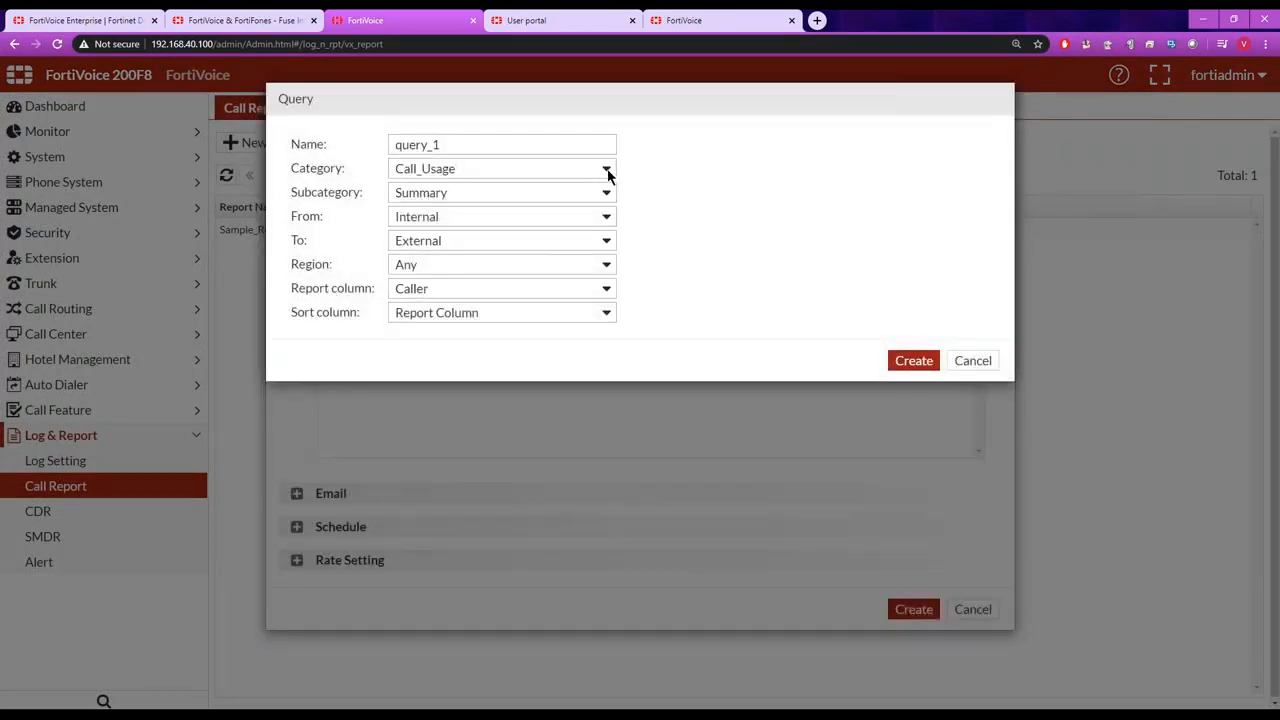
{"action": "left_click", "coordinate": [606, 170]}
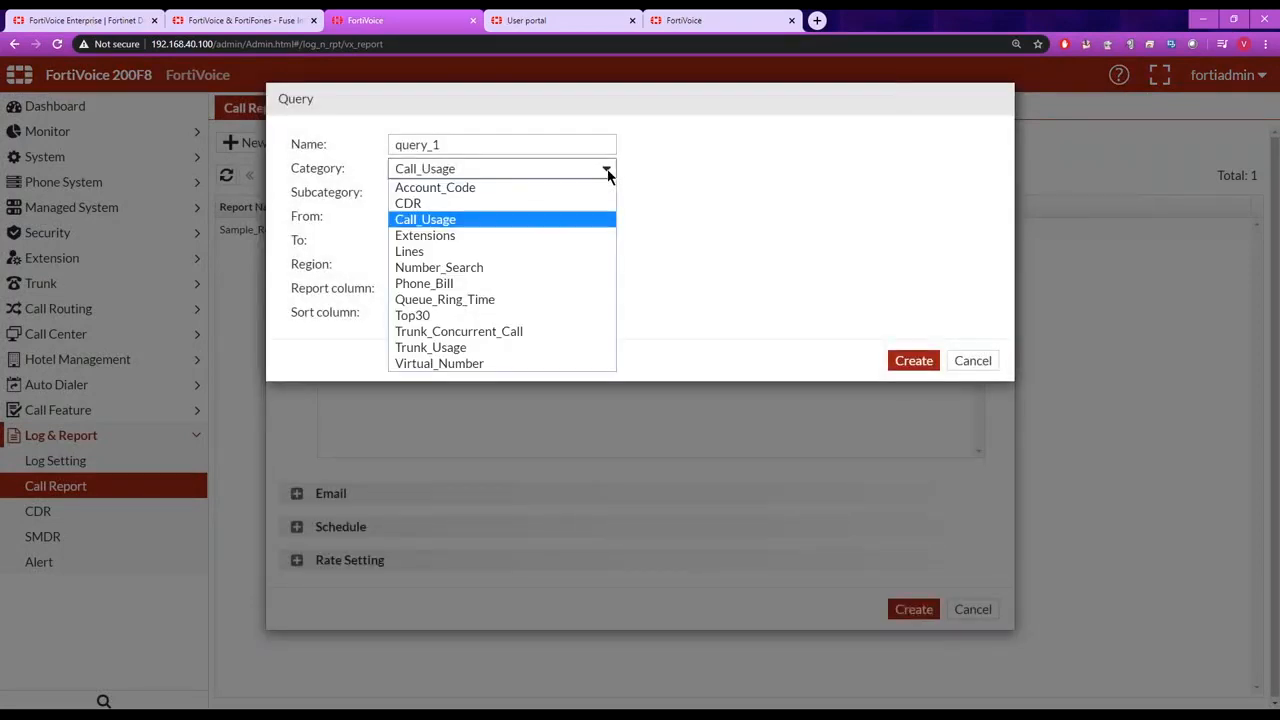
{"action": "left_click", "coordinate": [549, 236]}
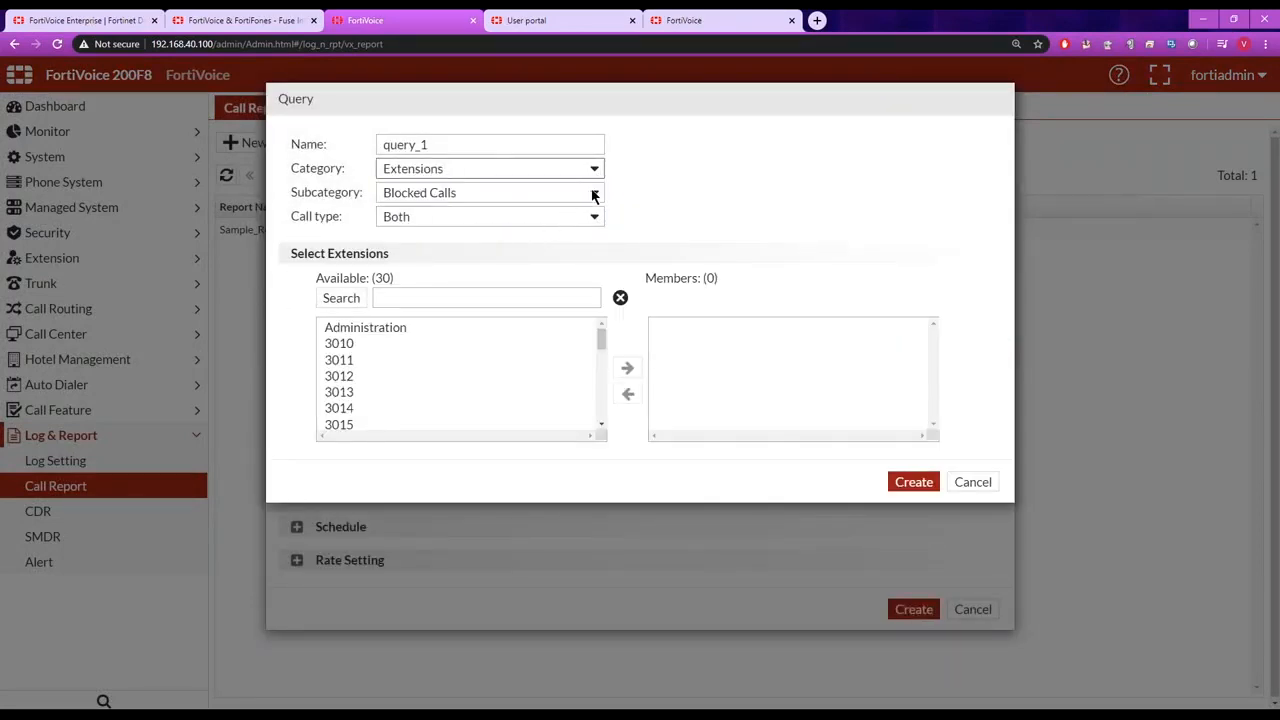
{"action": "left_click", "coordinate": [593, 196]}
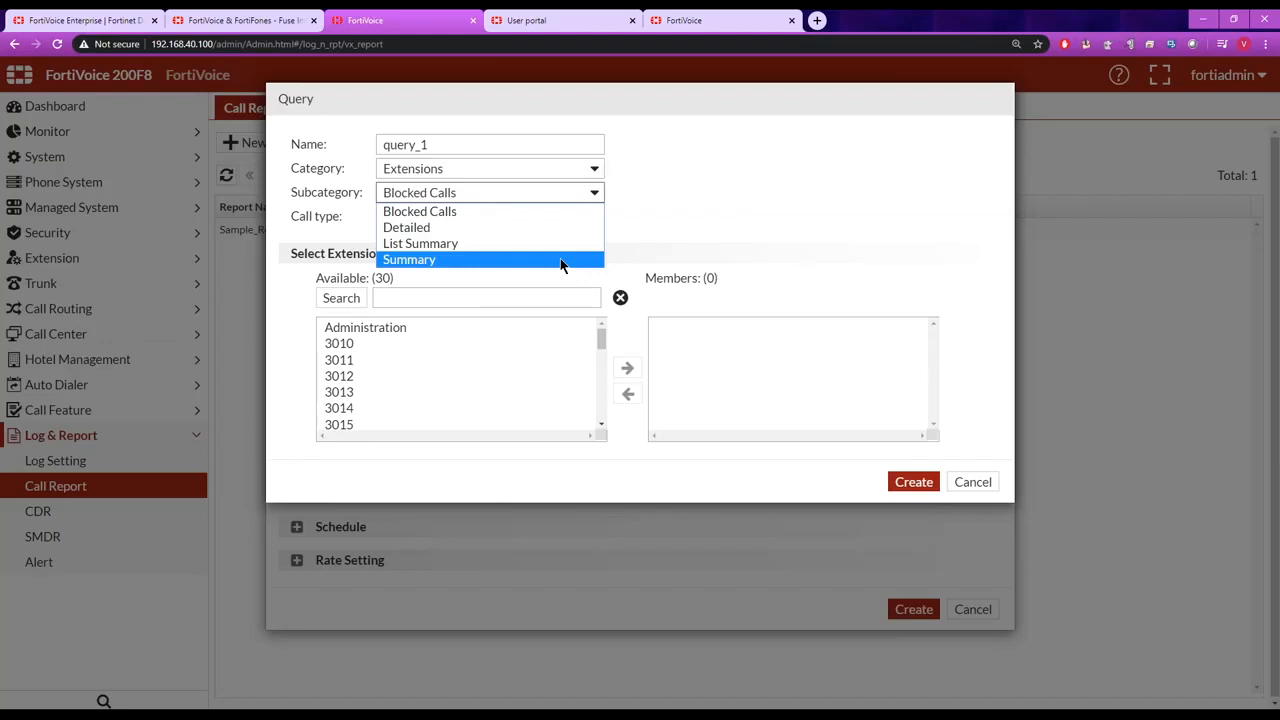
Switch the query to the Number_Search category and check its match type options.
{"action": "left_click", "coordinate": [598, 168]}
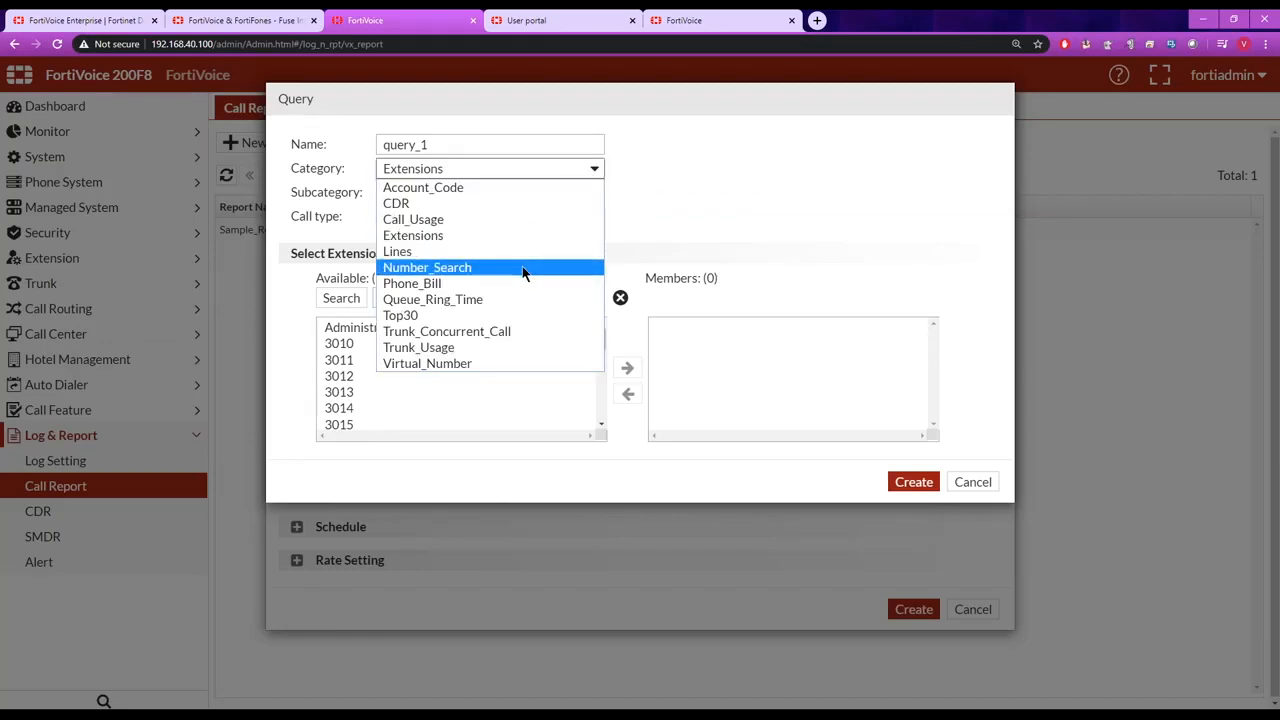
{"action": "left_click", "coordinate": [522, 268]}
{"action": "left_click", "coordinate": [590, 194]}
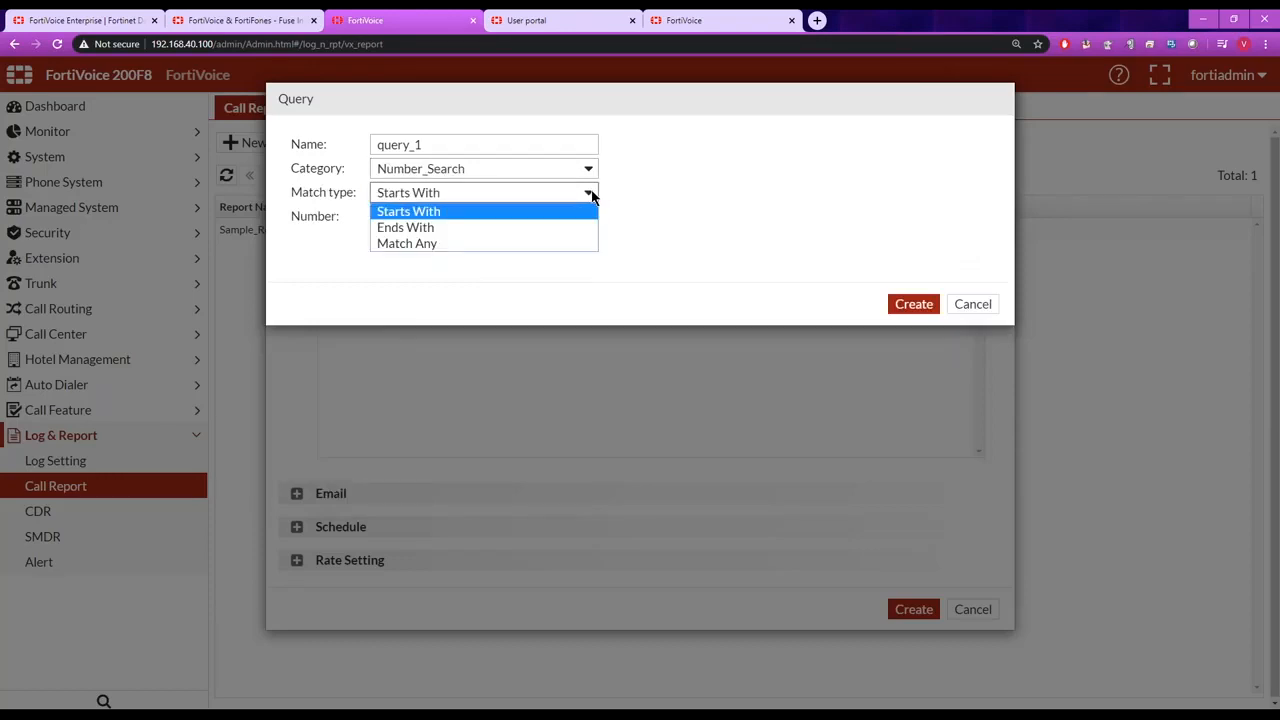
Switch the query to the Top30 category, check its subcategories and the remaining categories, and cancel the query.
{"action": "left_click", "coordinate": [590, 170]}
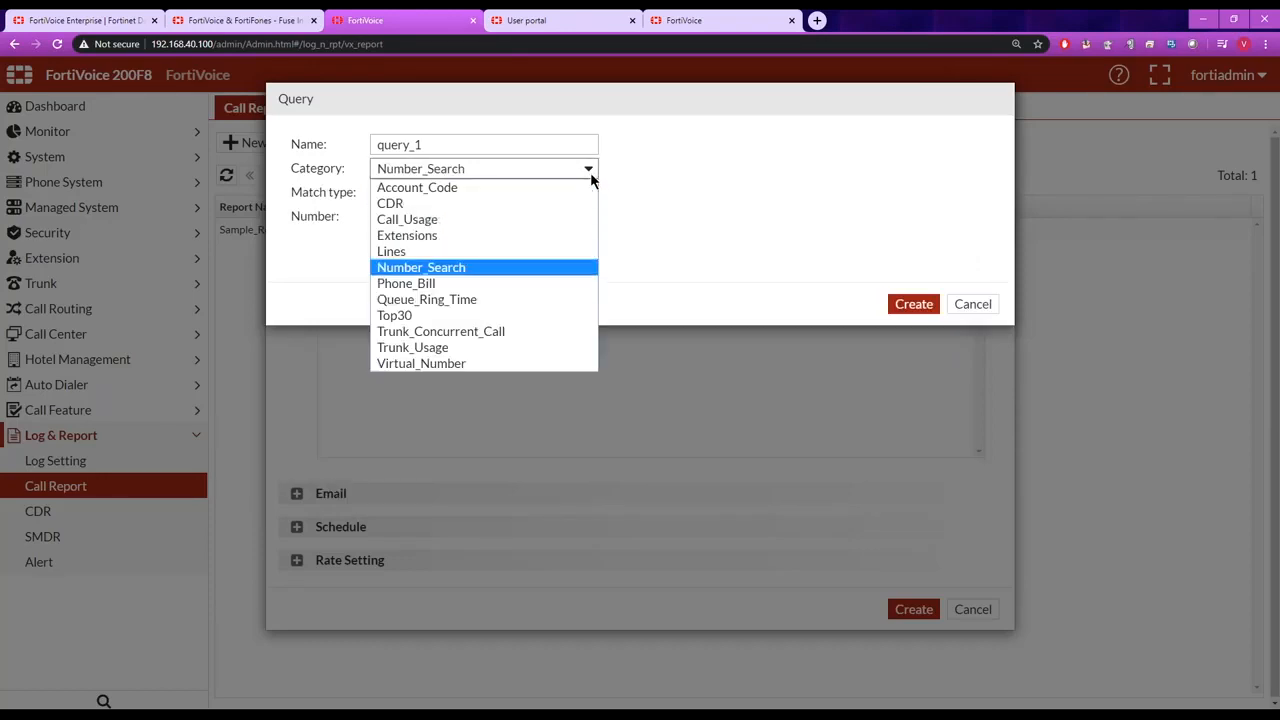
{"action": "left_click", "coordinate": [557, 316]}
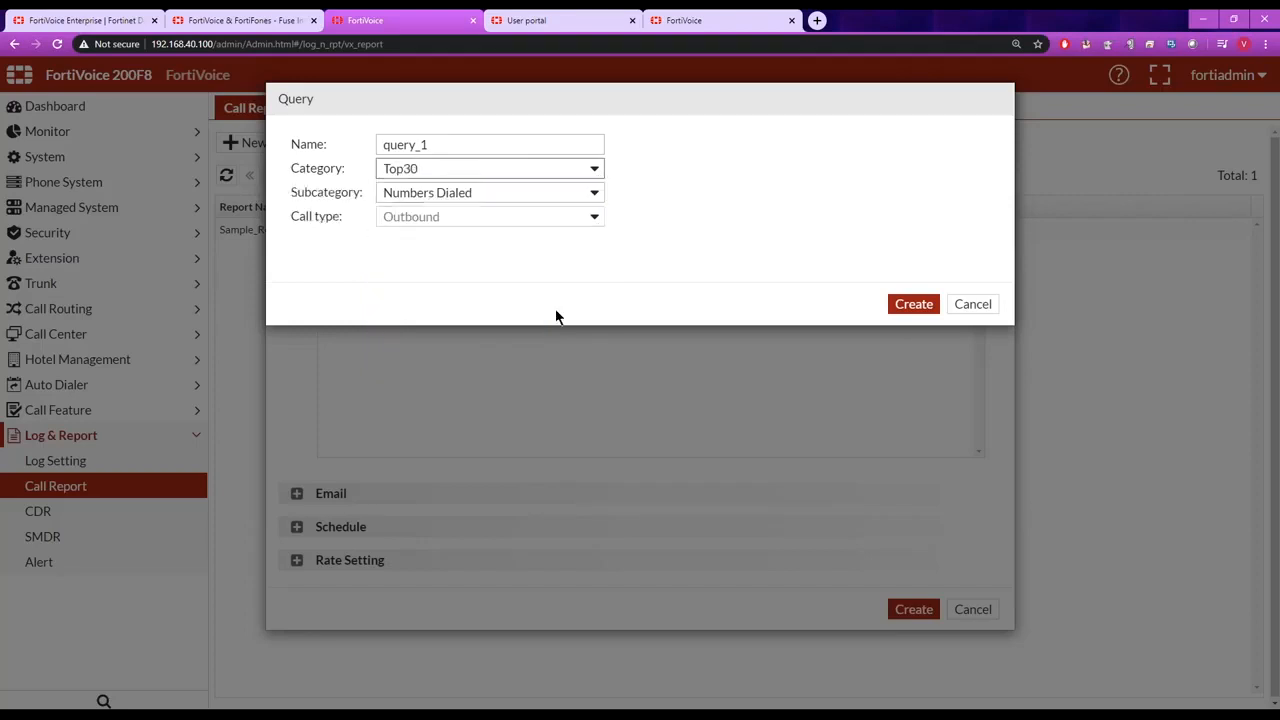
{"action": "left_click", "coordinate": [599, 195]}
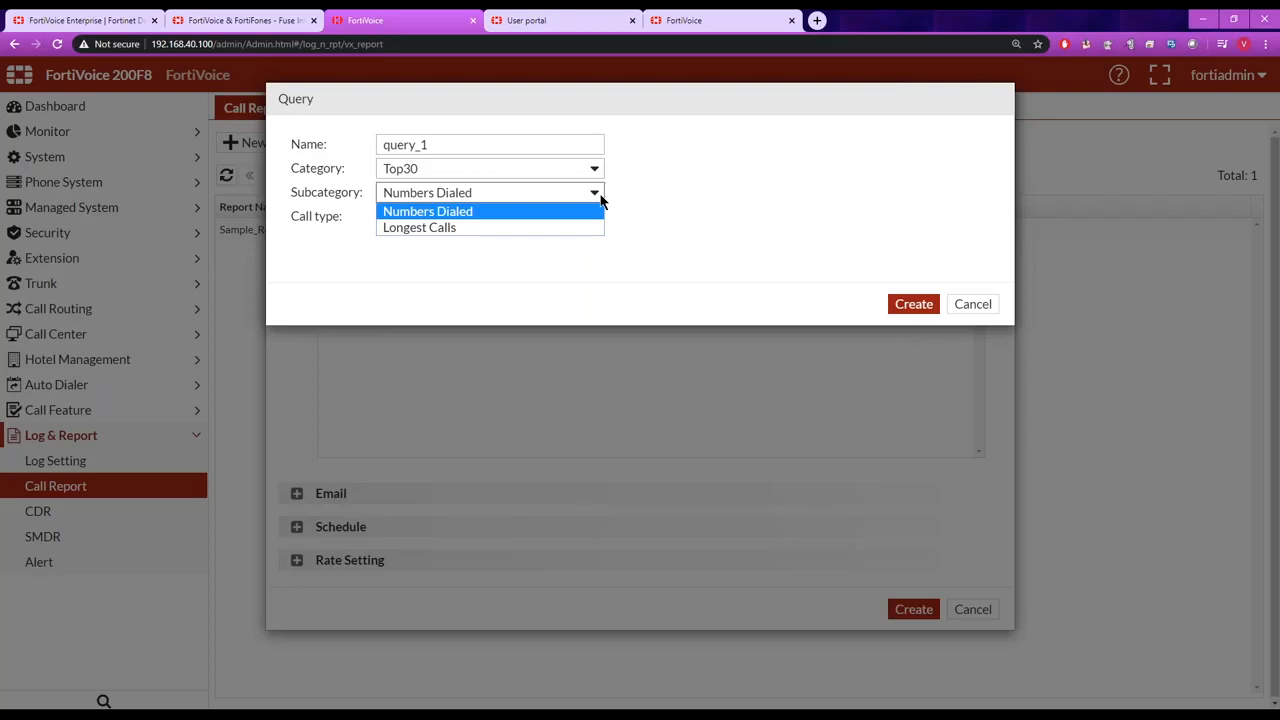
{"action": "left_click", "coordinate": [598, 174]}
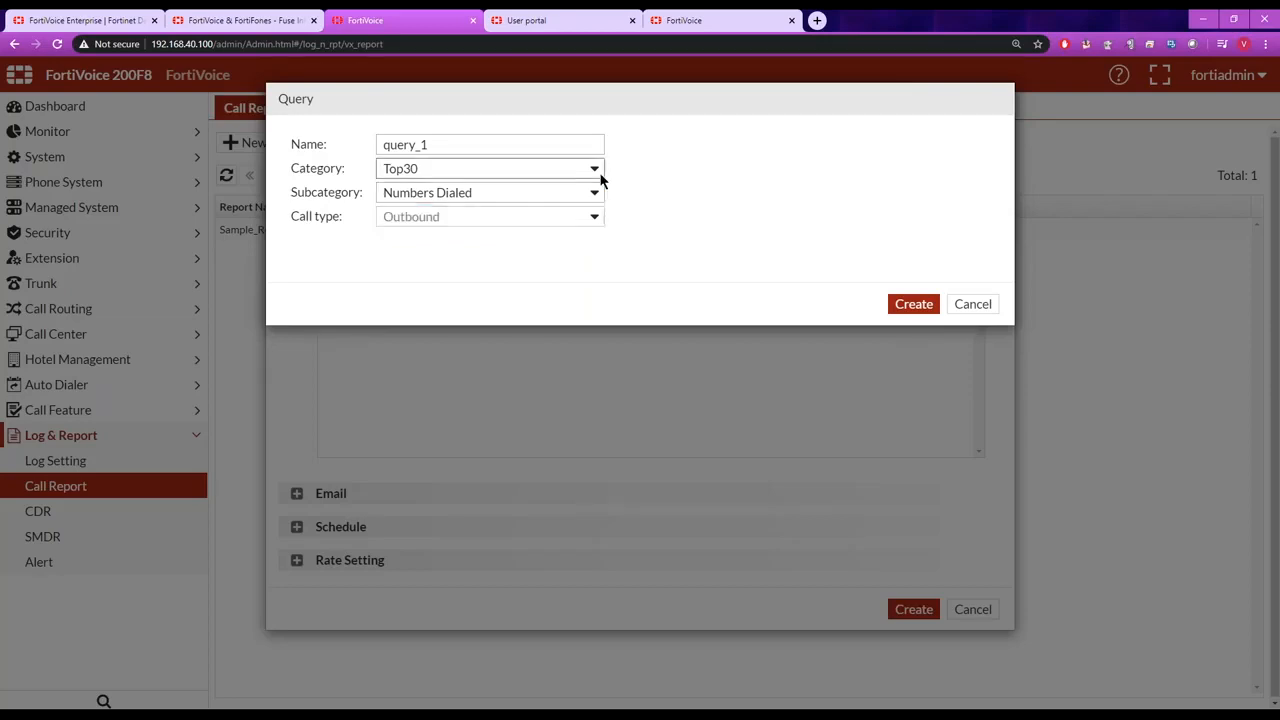
{"action": "left_click", "coordinate": [598, 174]}
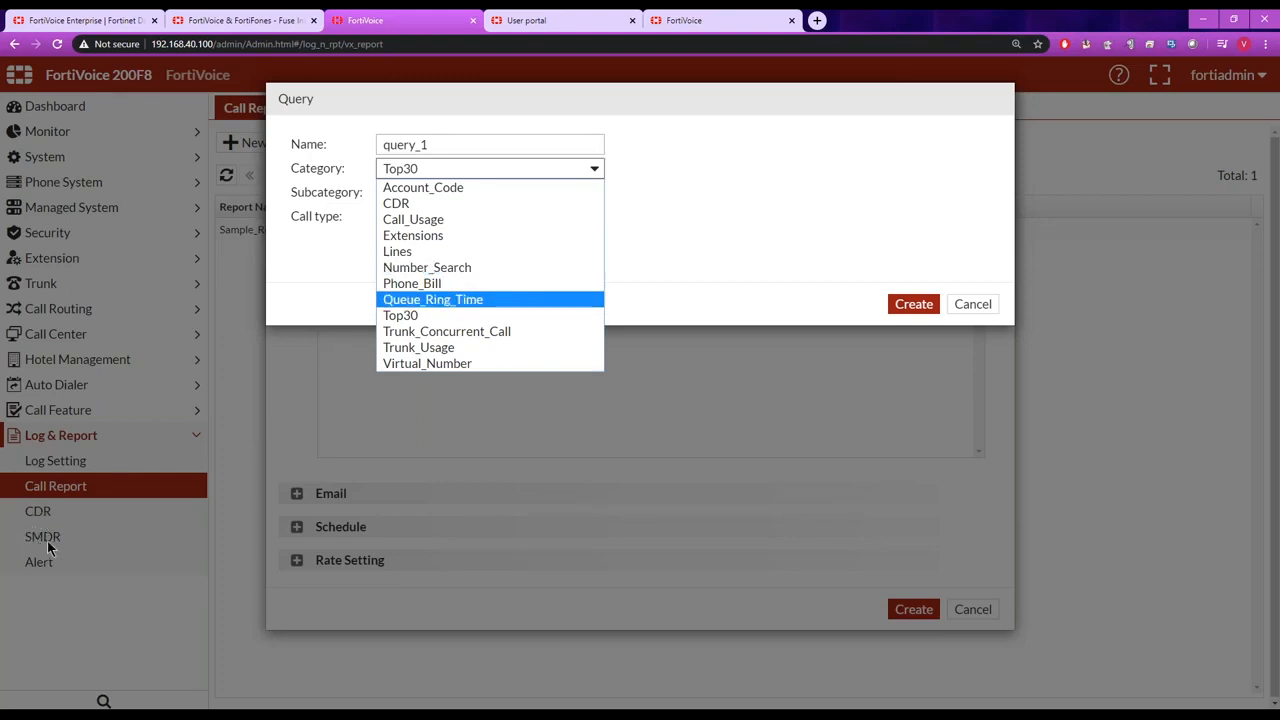
{"action": "left_click", "coordinate": [795, 284]}
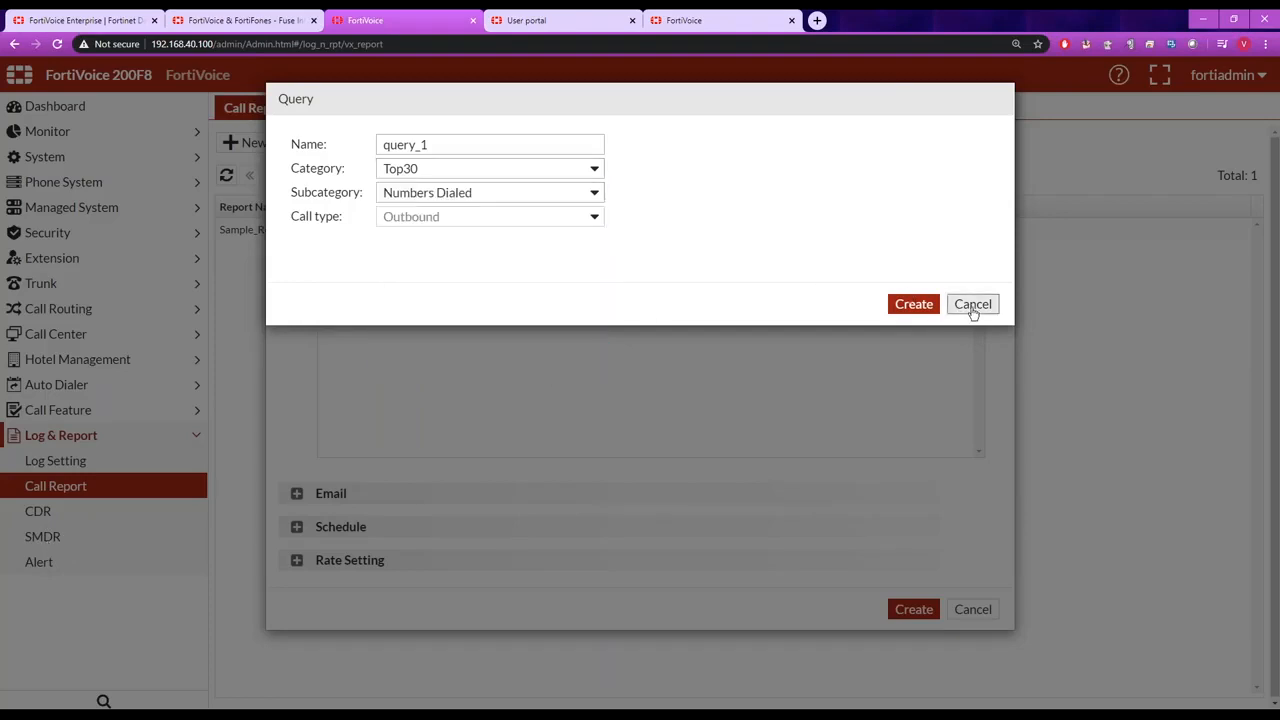
{"action": "left_click", "coordinate": [972, 304]}
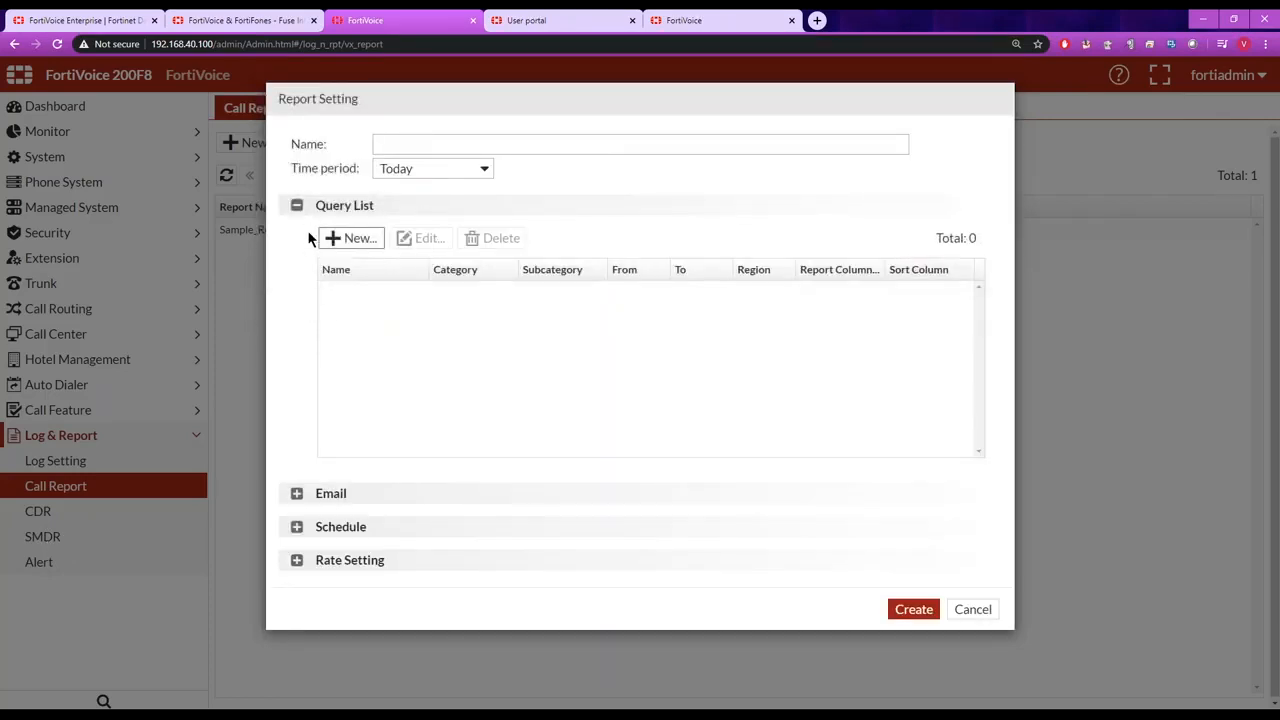
Review the new report's time period options and its email format and address settings.
{"action": "left_click", "coordinate": [484, 170]}
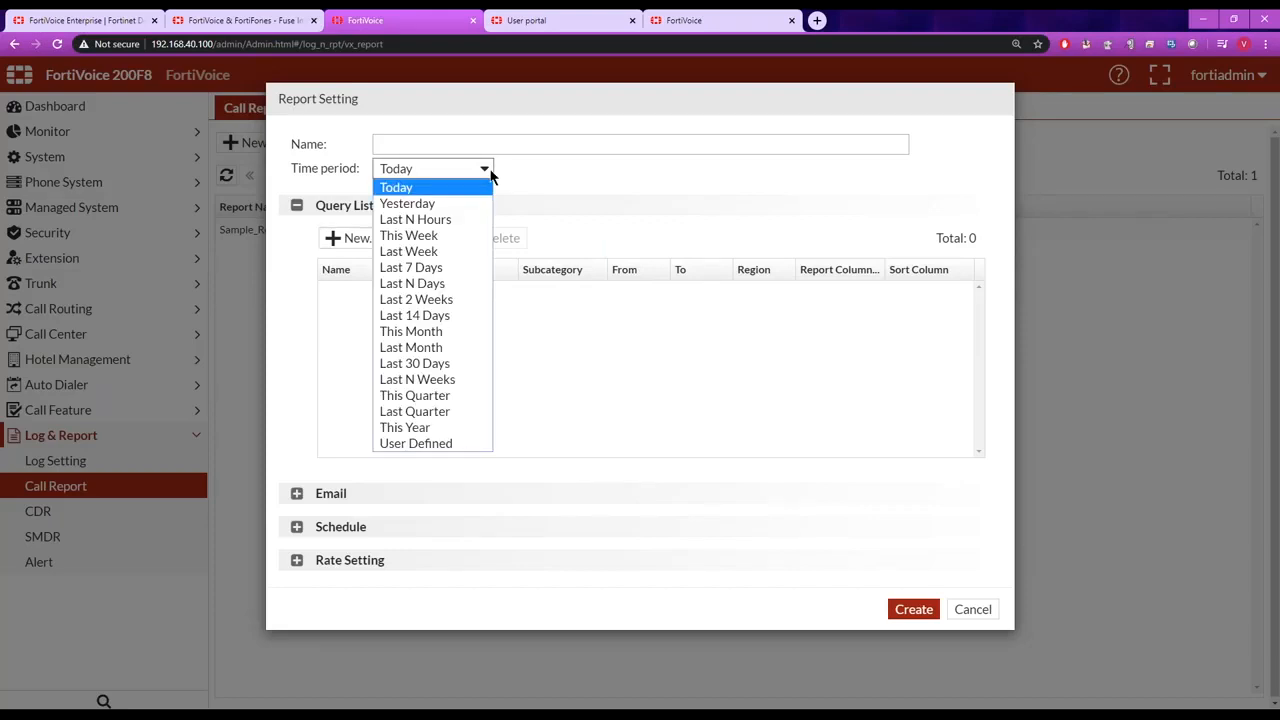
{"action": "left_click", "coordinate": [543, 189]}
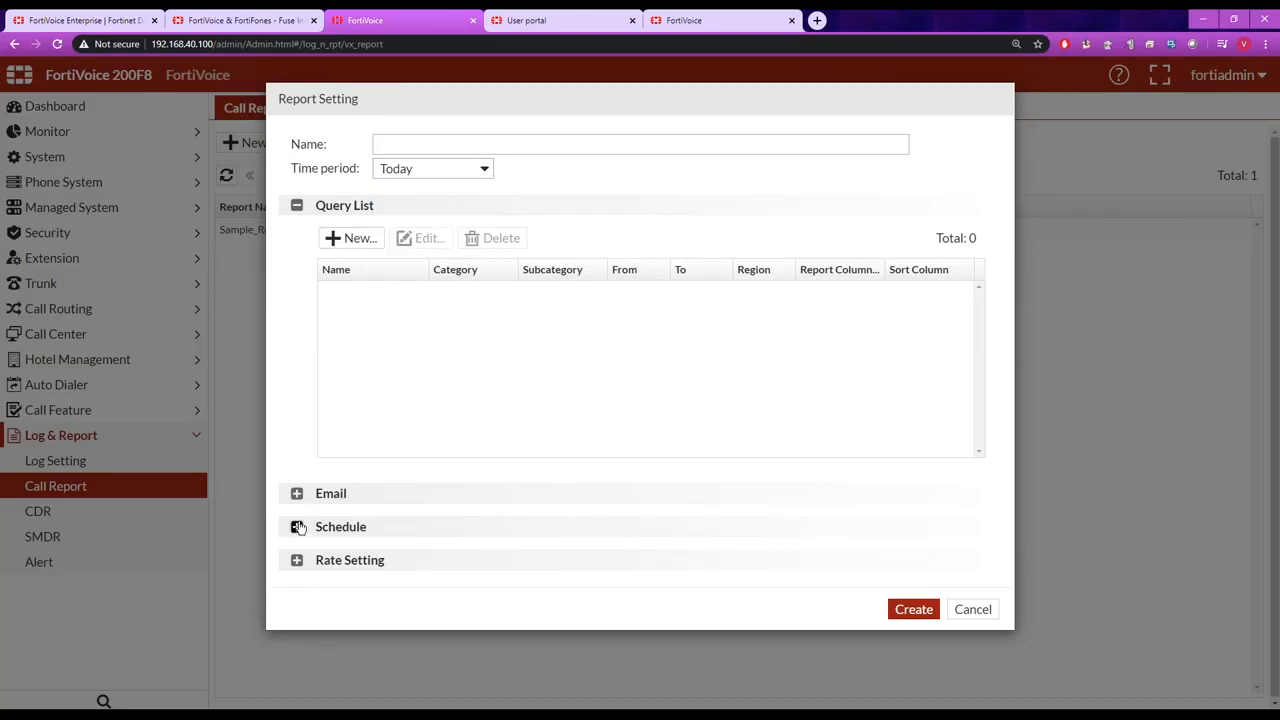
{"action": "left_click", "coordinate": [296, 493]}
{"action": "left_click", "coordinate": [476, 566]}
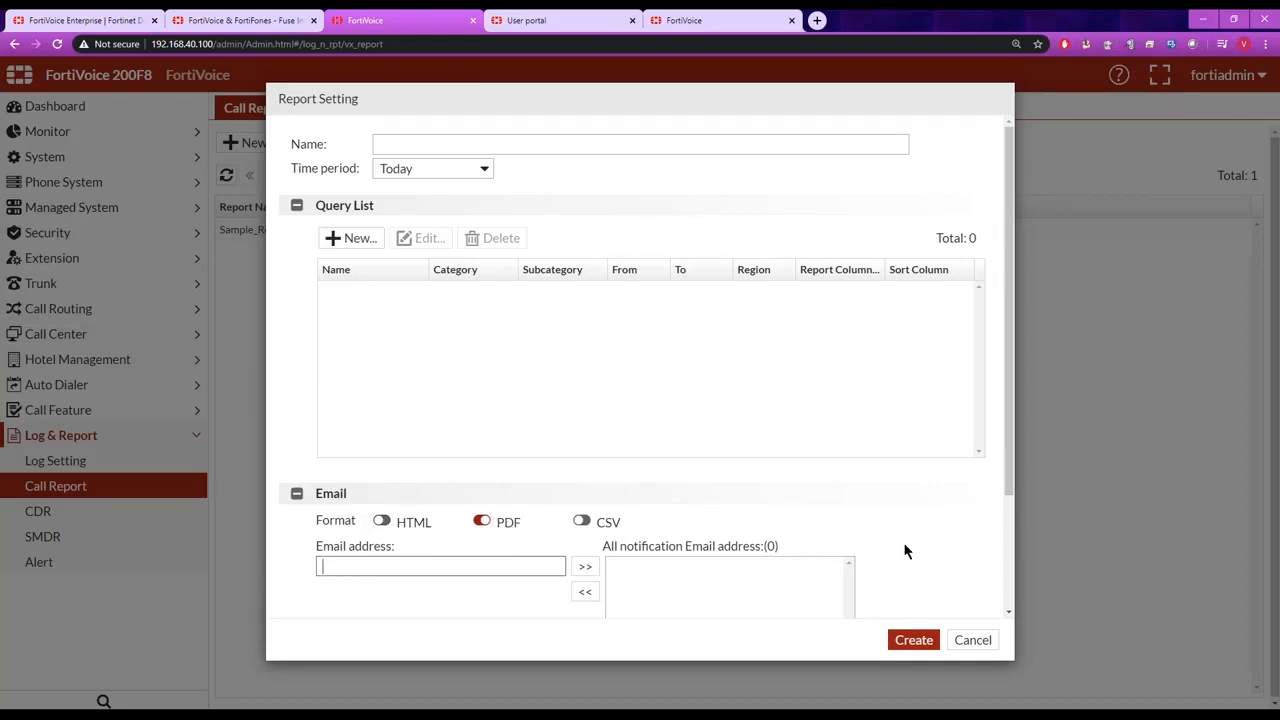
{"action": "left_click_drag", "start_coordinate": [1009, 448], "coordinate": [993, 592]}
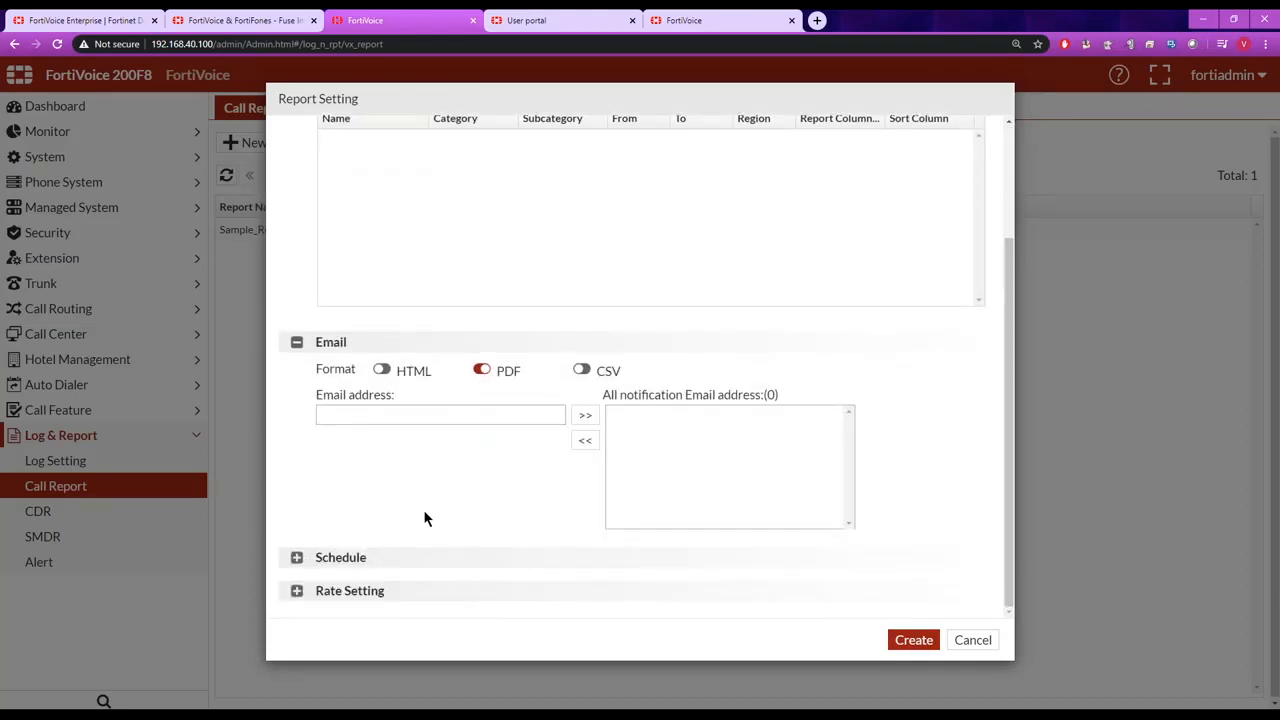
Check the report's schedule type options, cancel the new report, and select Sample_Report in the report list.
{"action": "left_click", "coordinate": [296, 557]}
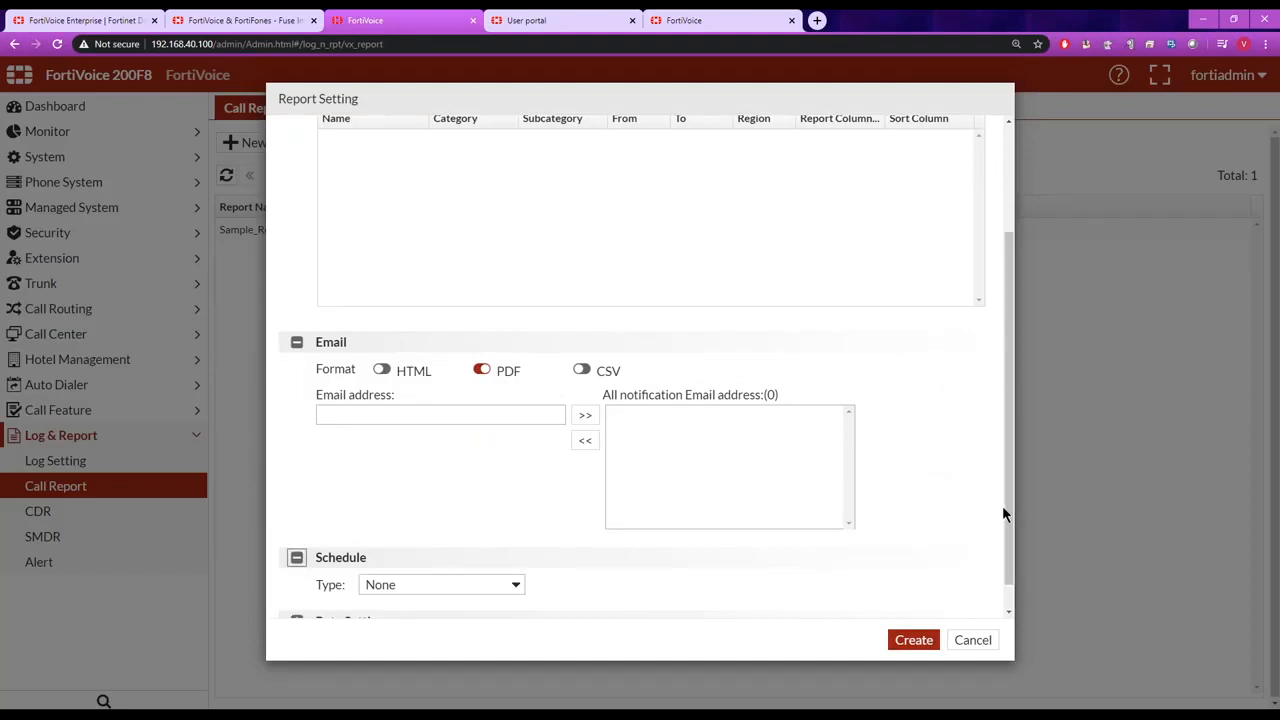
{"action": "left_click_drag", "start_coordinate": [1006, 514], "coordinate": [960, 603]}
{"action": "left_click", "coordinate": [519, 557]}
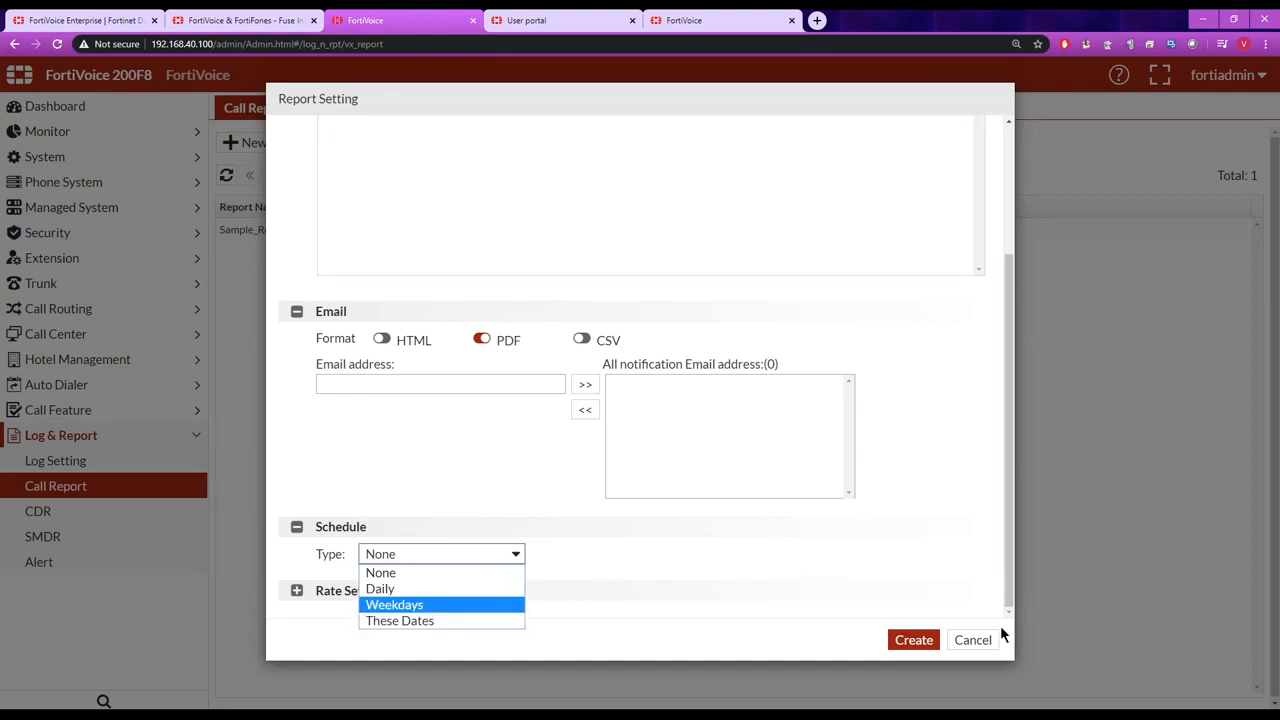
{"action": "left_click", "coordinate": [971, 640]}
{"action": "left_click", "coordinate": [971, 640]}
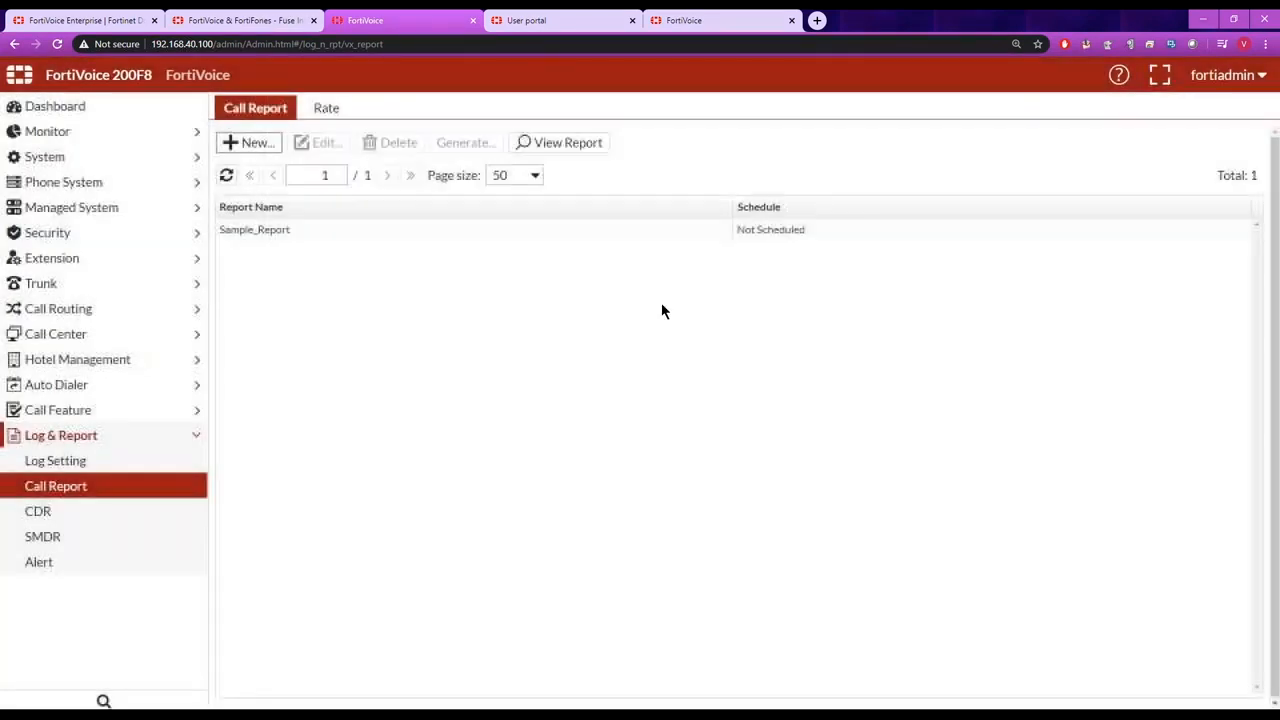
{"action": "left_click", "coordinate": [294, 229]}
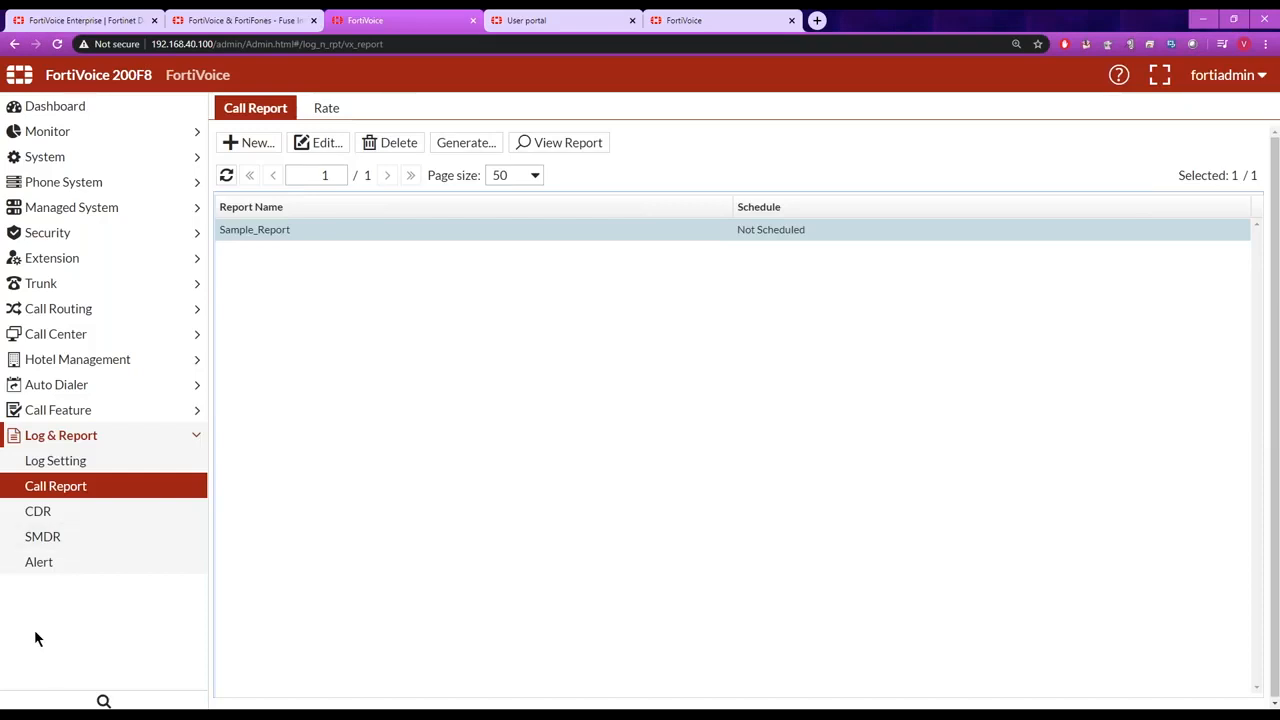
In the alert categories, enable the SIP trunk/office peer connectivity alert and add FortiCall_SIP as a member.
{"action": "left_click", "coordinate": [43, 565]}
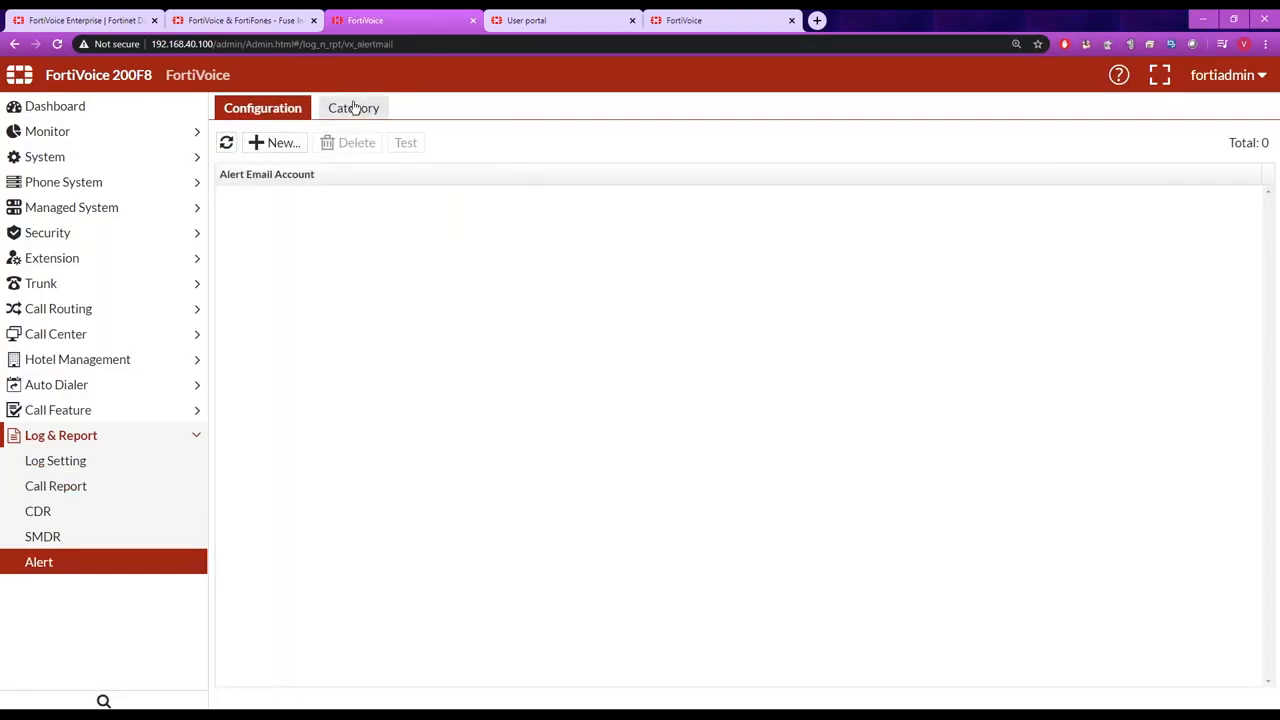
{"action": "left_click", "coordinate": [354, 108]}
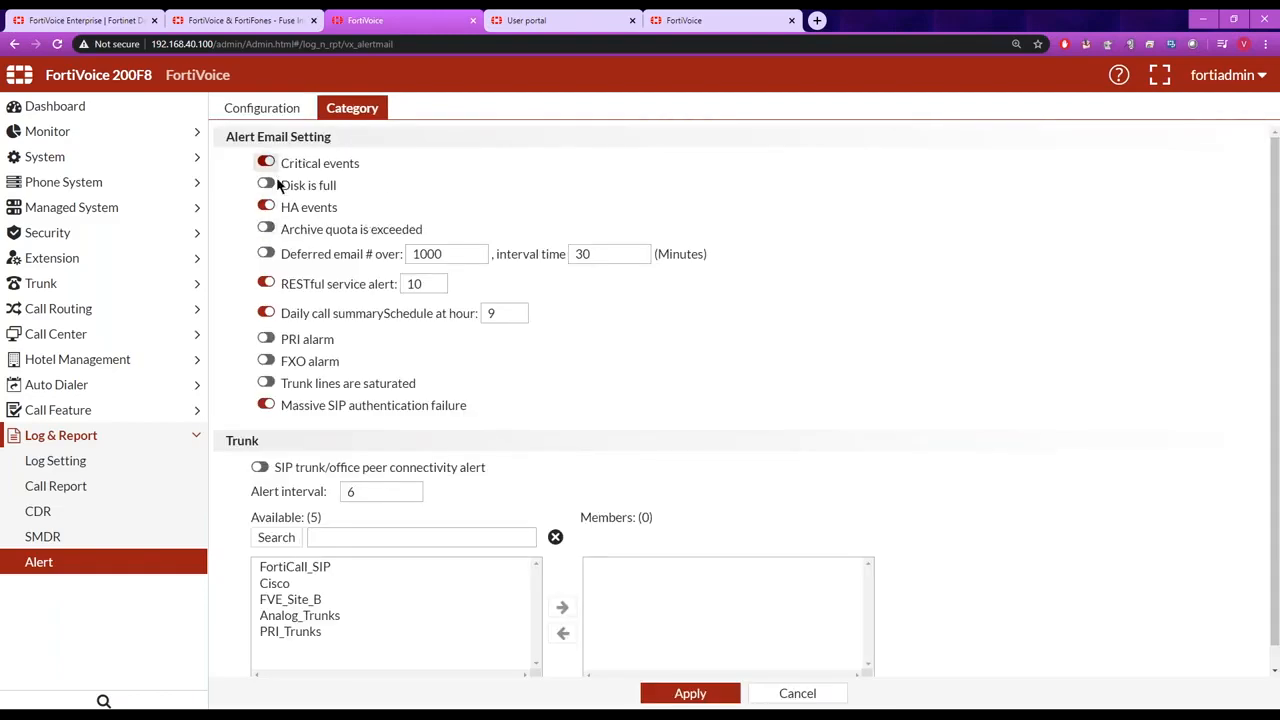
{"action": "left_click", "coordinate": [260, 467]}
{"action": "left_click", "coordinate": [295, 566]}
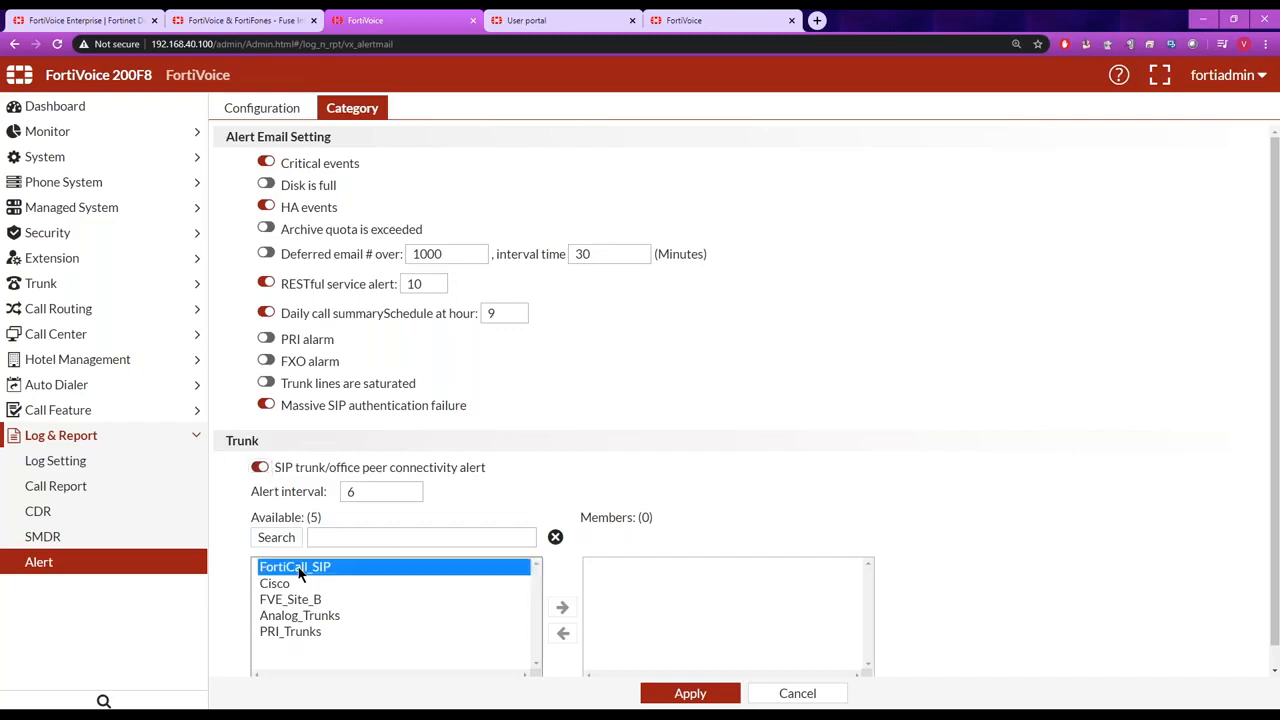
{"action": "left_click", "coordinate": [561, 608]}
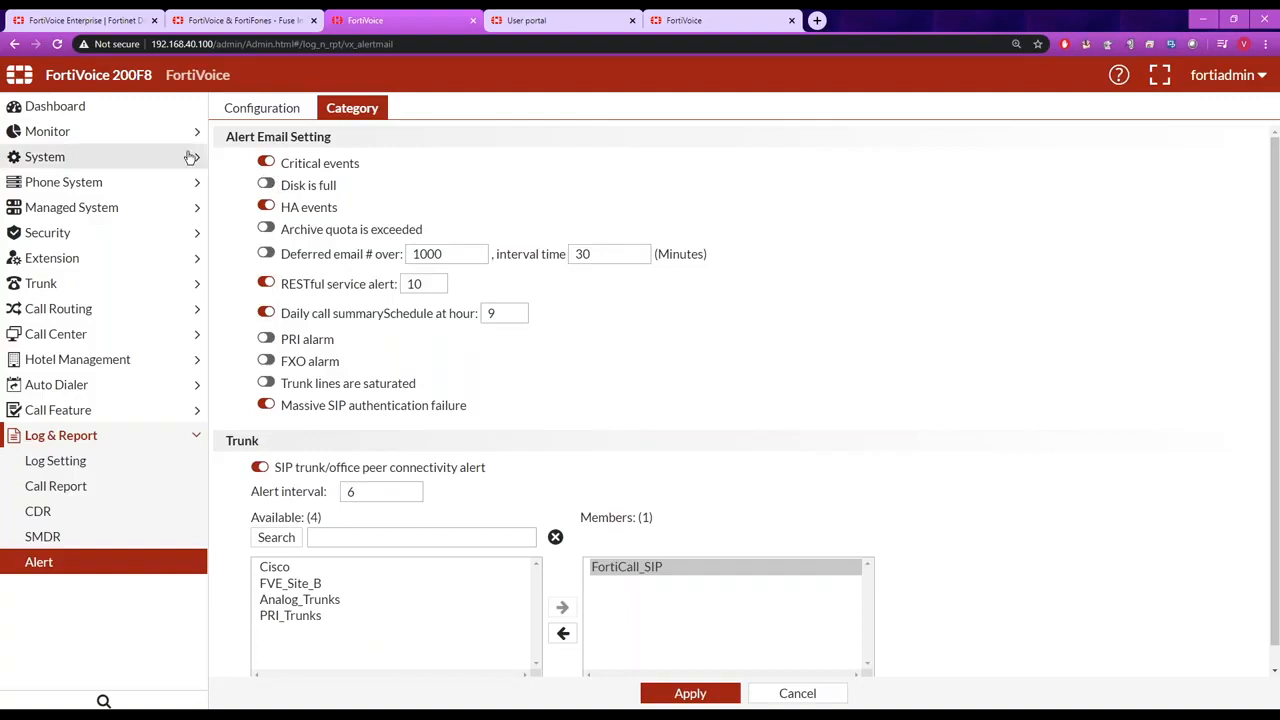
Open the managed FortiFone firmware list, check the firmware upload form, and cancel the upload.
{"action": "left_click", "coordinate": [101, 209]}
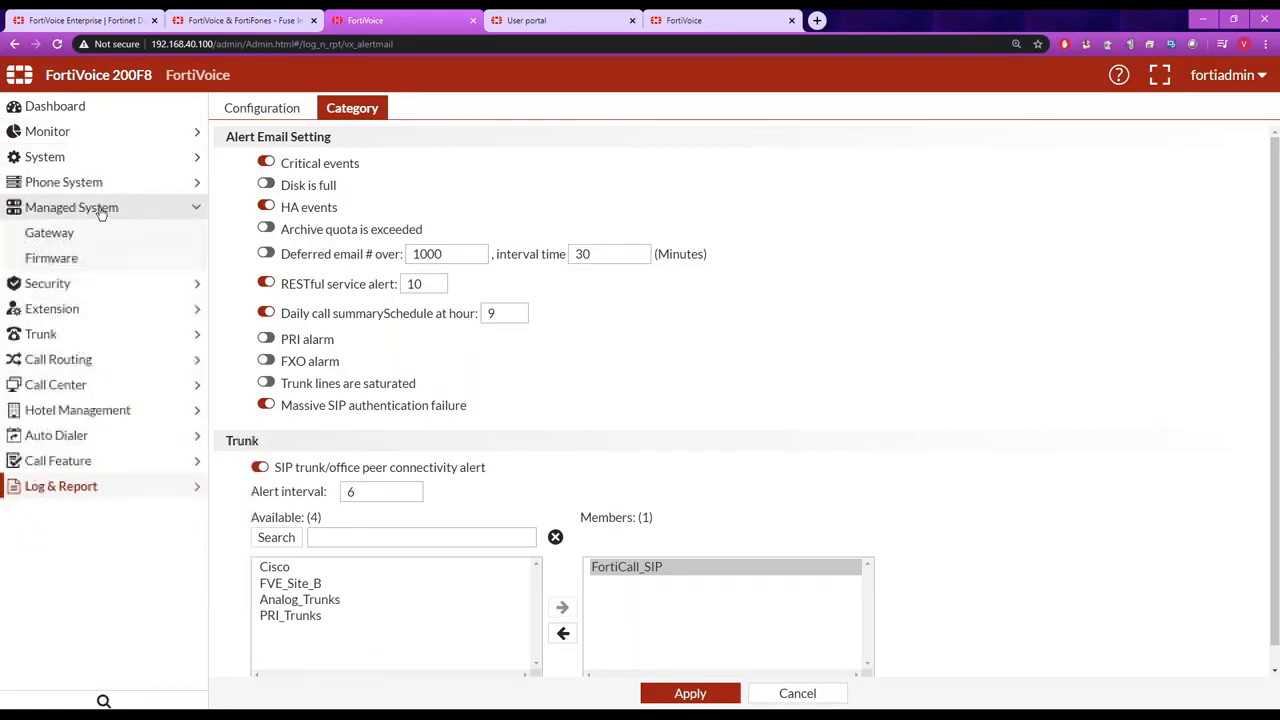
{"action": "left_click", "coordinate": [63, 260]}
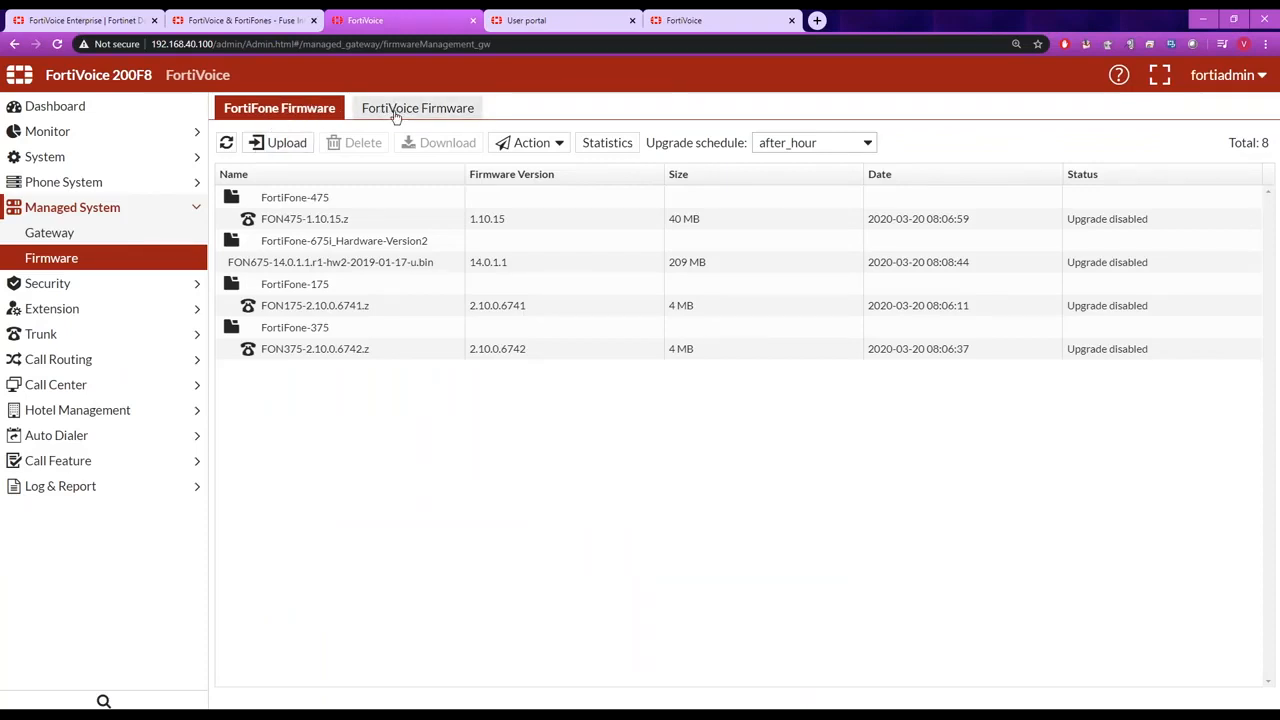
{"action": "left_click", "coordinate": [288, 144]}
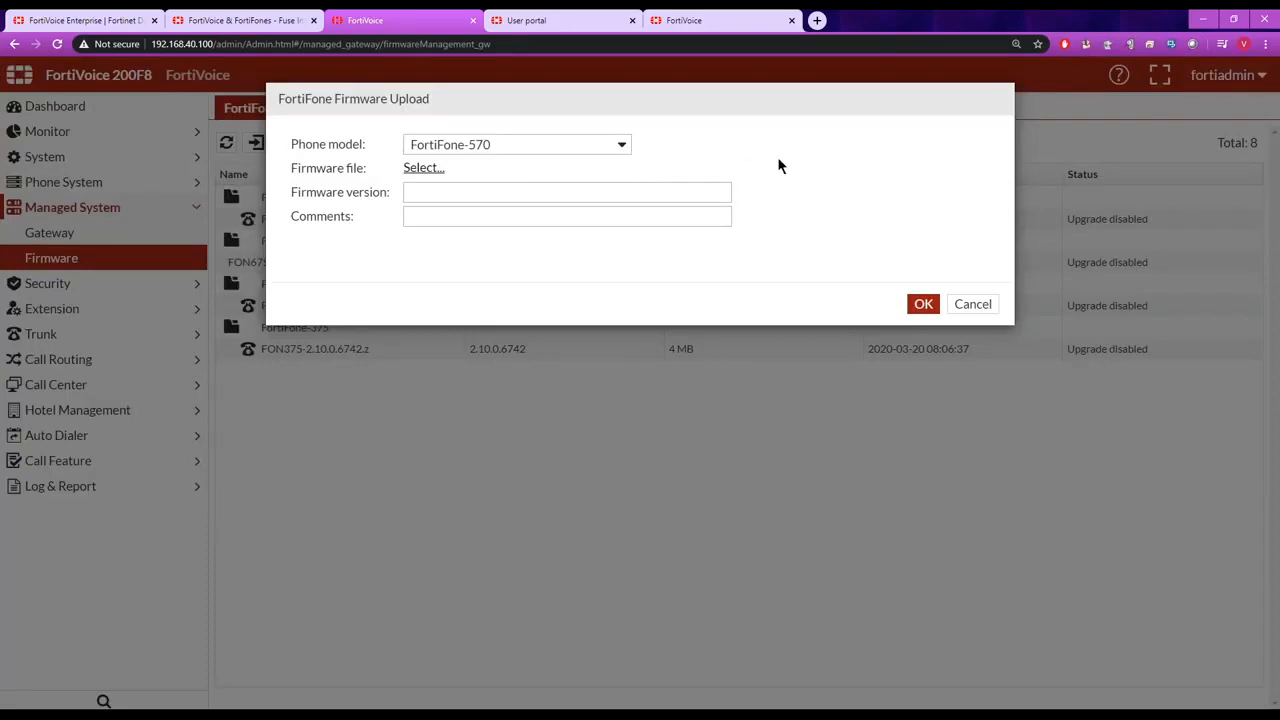
{"action": "left_click", "coordinate": [972, 304]}
Select FON475-1.10.15.z, check the upgrade schedule options, and start a scheduled upgrade but cancel it at the warning.
{"action": "left_click", "coordinate": [338, 216]}
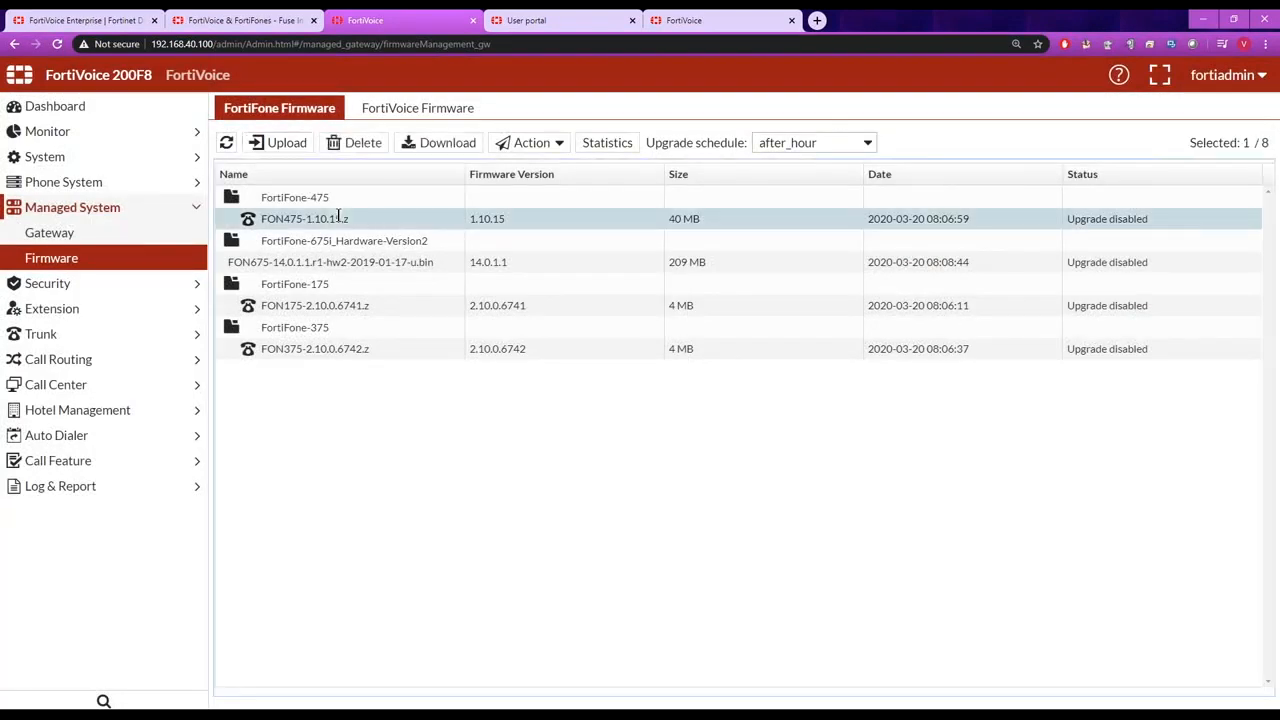
{"action": "left_click", "coordinate": [868, 143]}
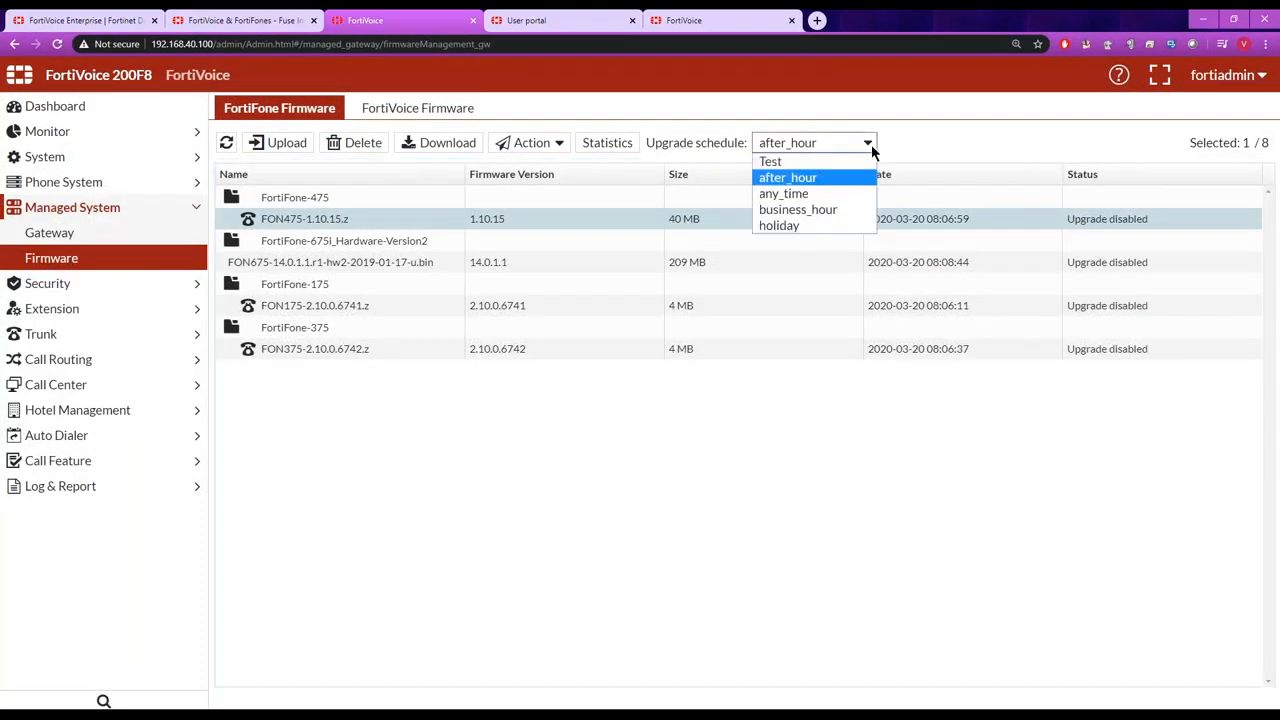
{"action": "left_click", "coordinate": [872, 140]}
{"action": "left_click", "coordinate": [530, 143]}
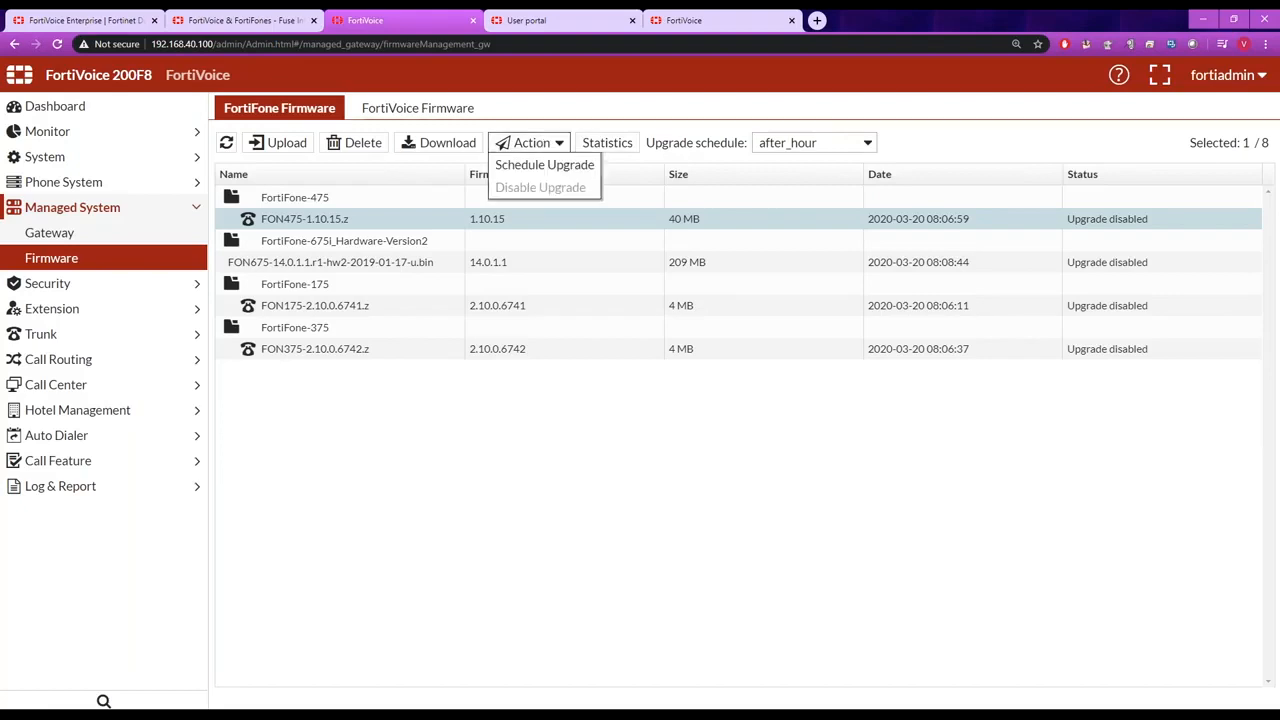
{"action": "left_click", "coordinate": [555, 168]}
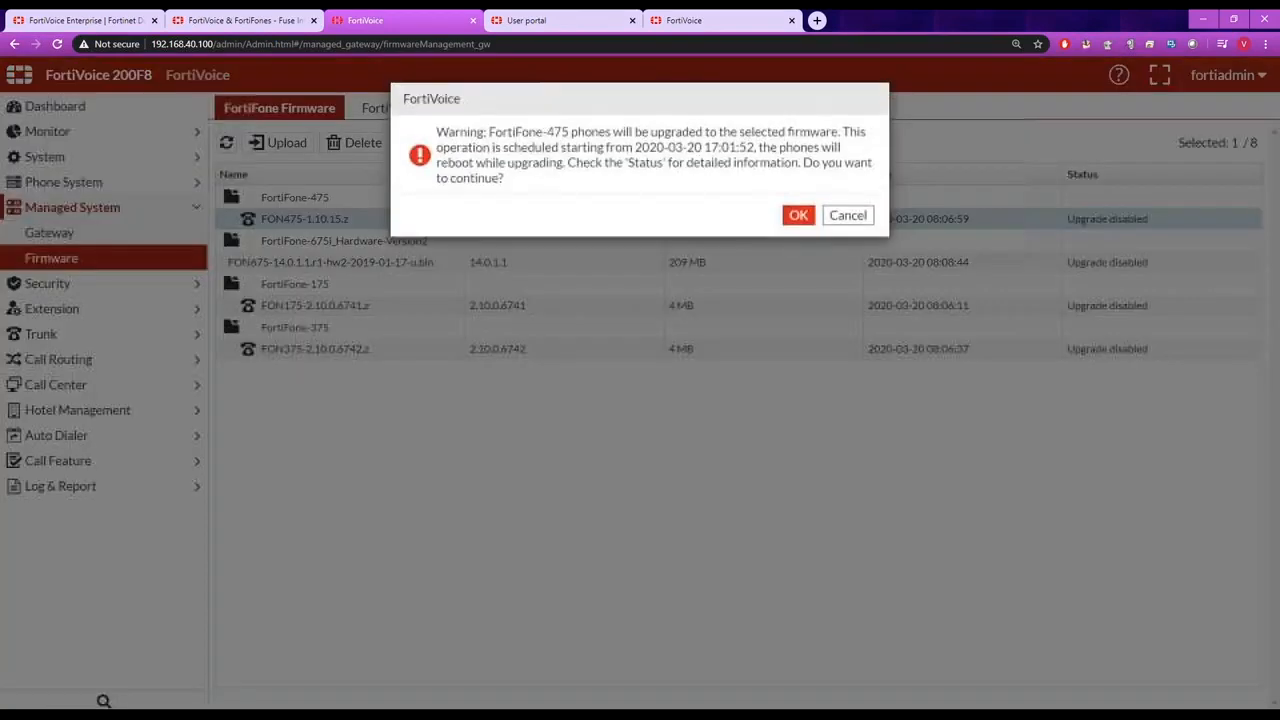
{"action": "left_click", "coordinate": [836, 215]}
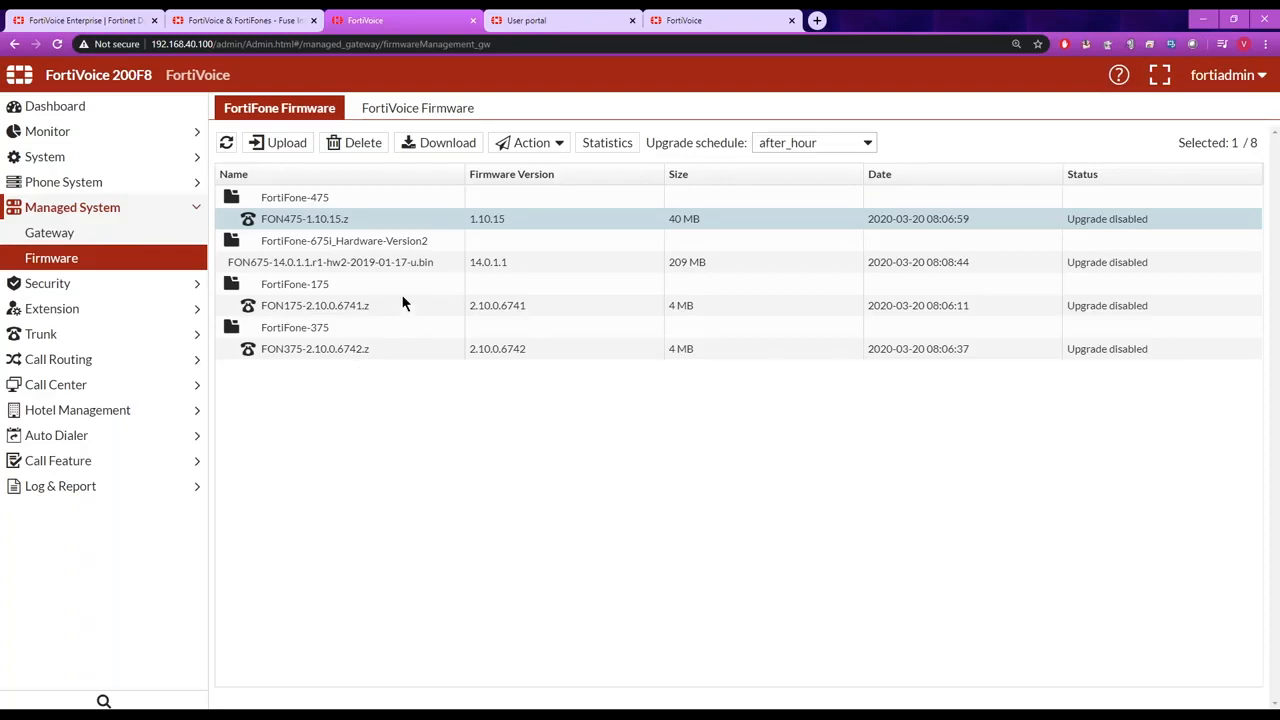
In the managed FortiVoice firmware list, select the 200F8 entry and check its upgrade timing options.
{"action": "left_click", "coordinate": [425, 112]}
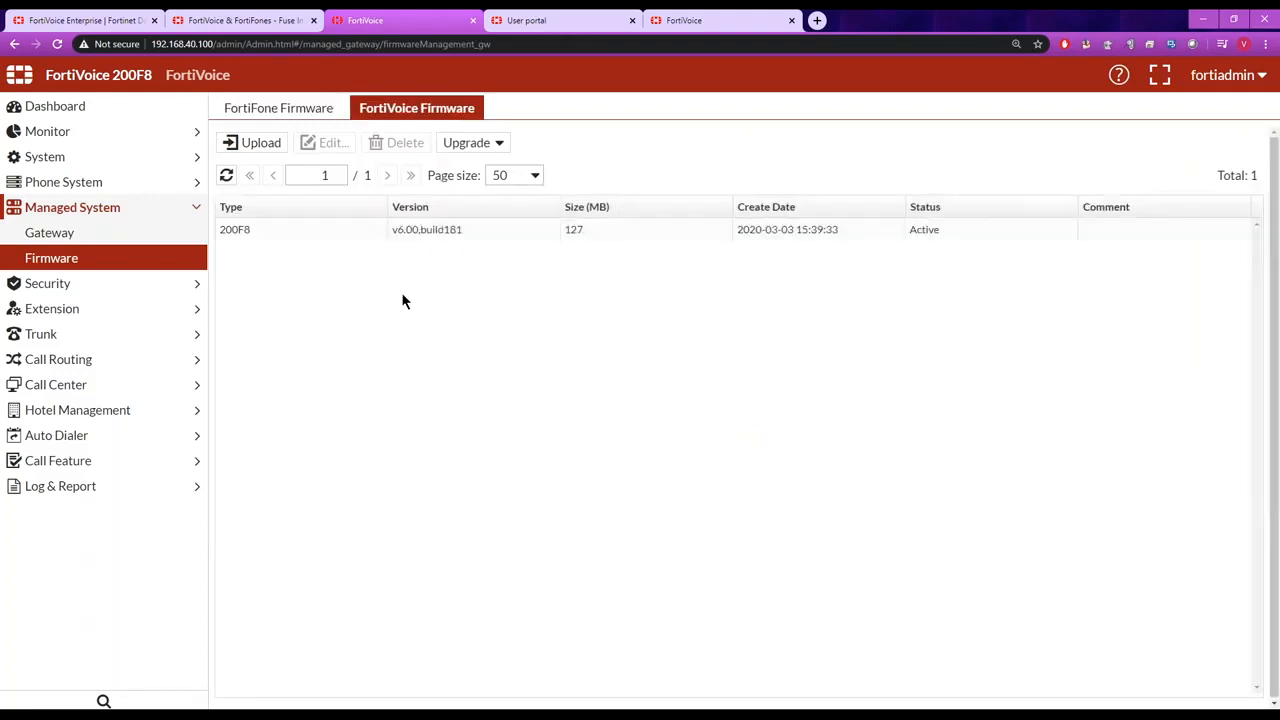
{"action": "left_click", "coordinate": [341, 234]}
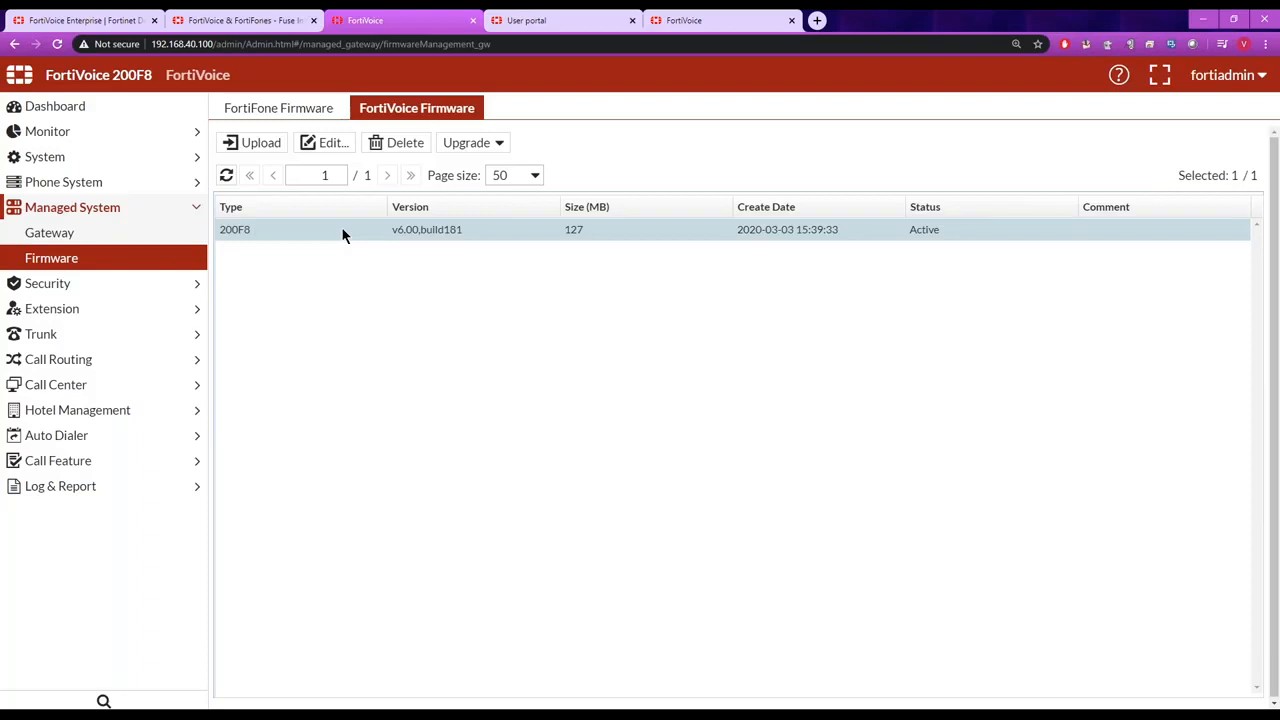
{"action": "left_click", "coordinate": [499, 148]}
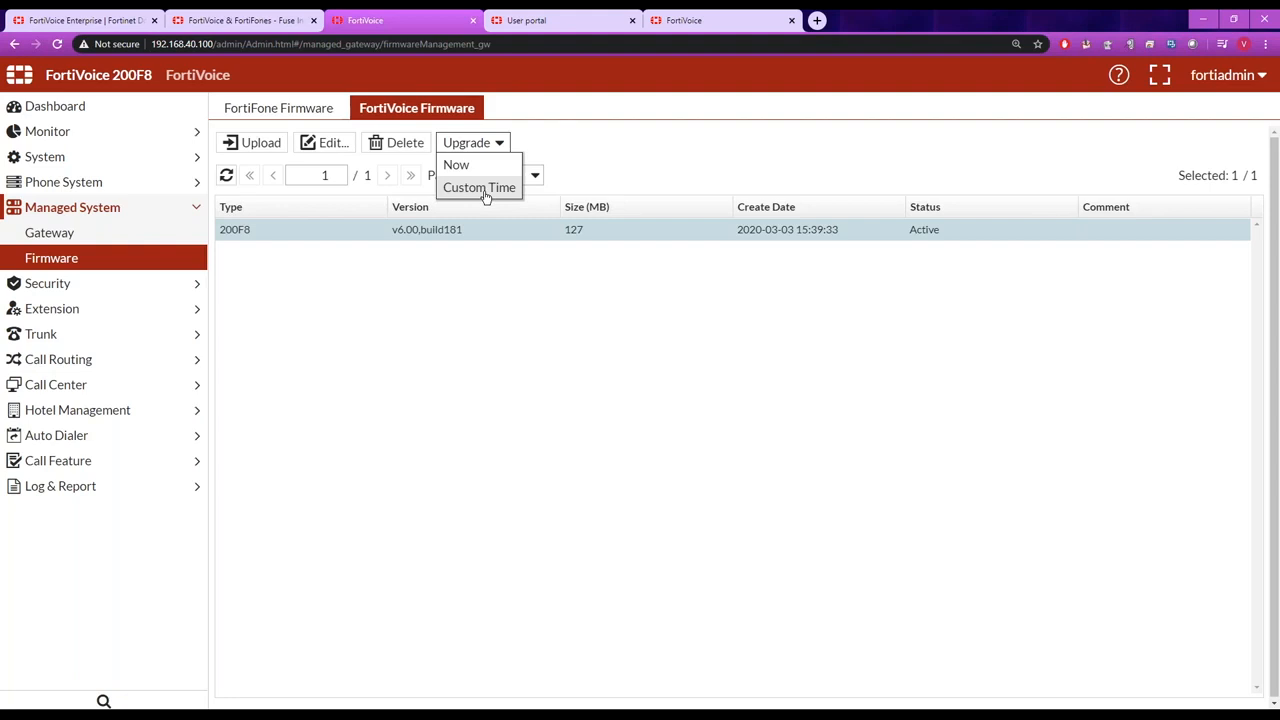
{"action": "left_click", "coordinate": [474, 332]}
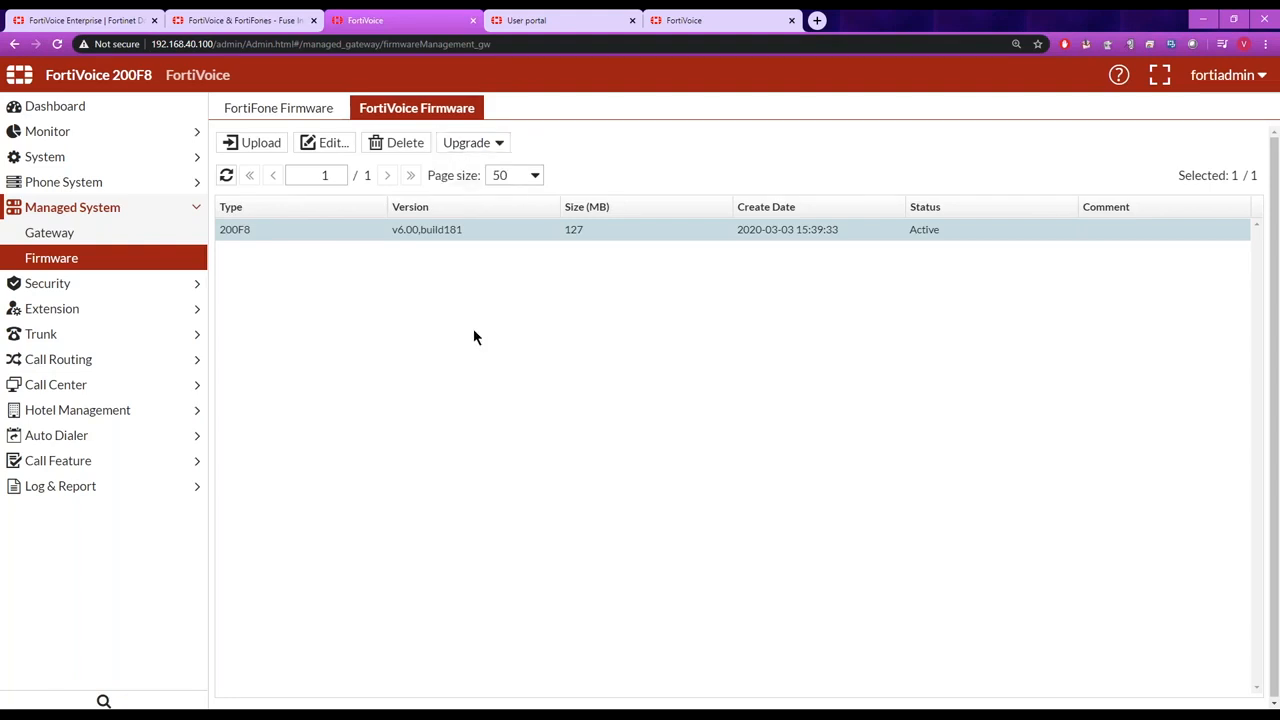
Review the intrusion detection exempt IP list and settings, and the password/PIN policy under Security.
{"action": "left_click", "coordinate": [200, 286]}
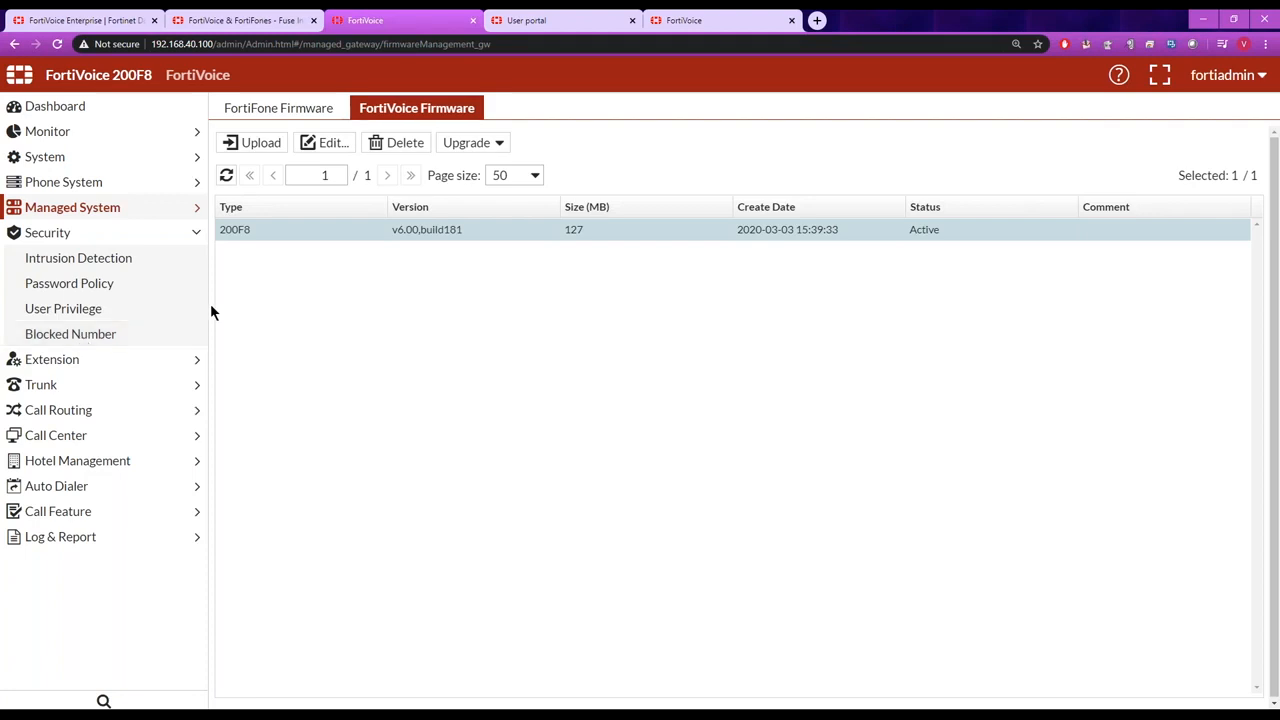
{"action": "left_click", "coordinate": [91, 258]}
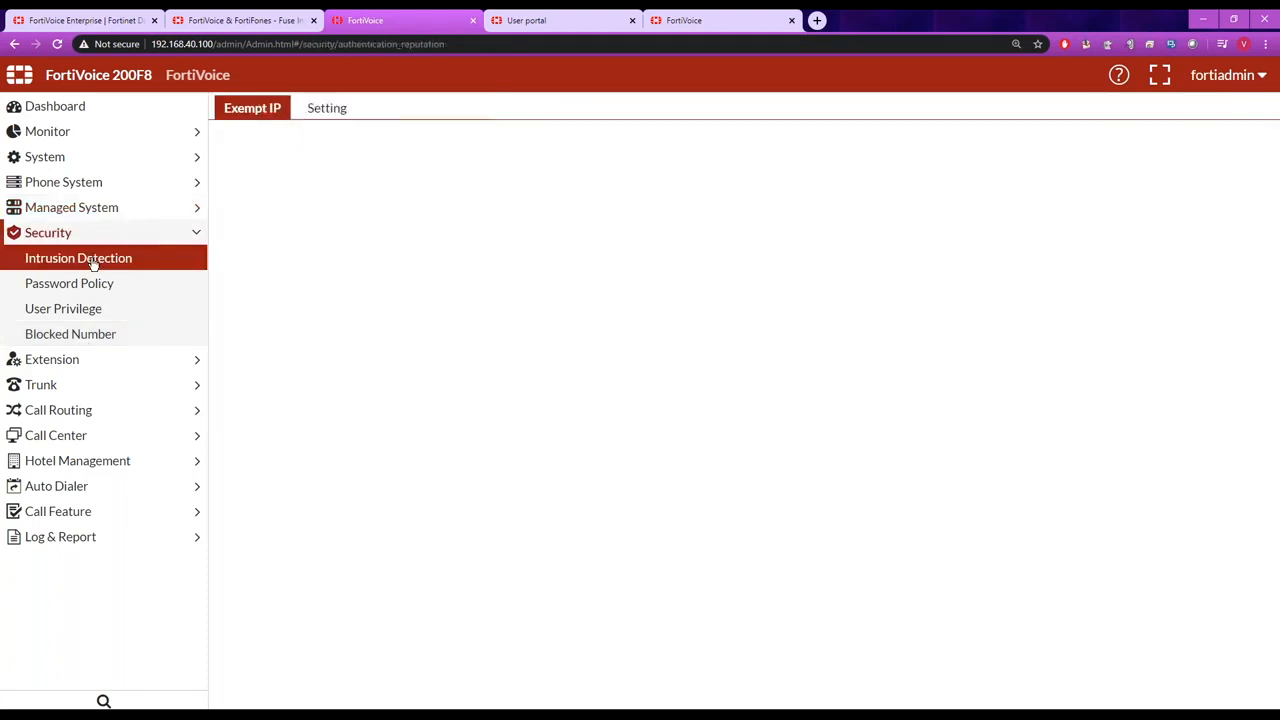
{"action": "left_click", "coordinate": [330, 109]}
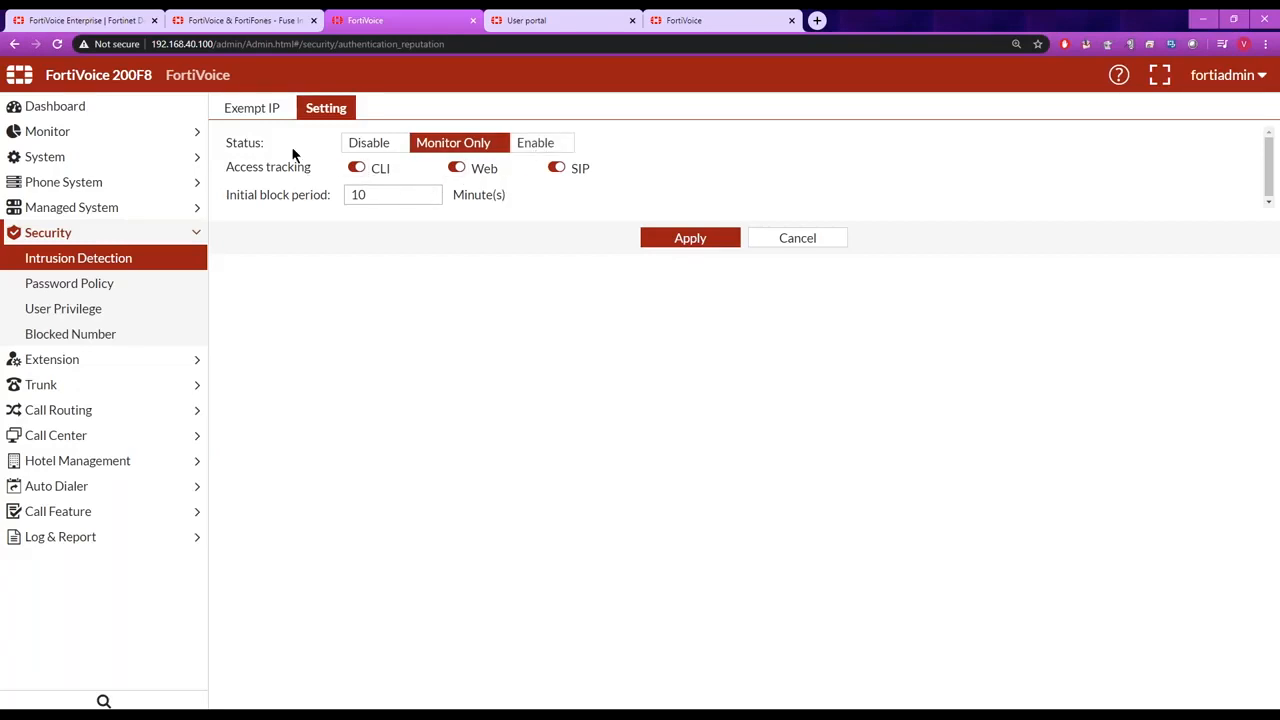
{"action": "left_click", "coordinate": [83, 284]}
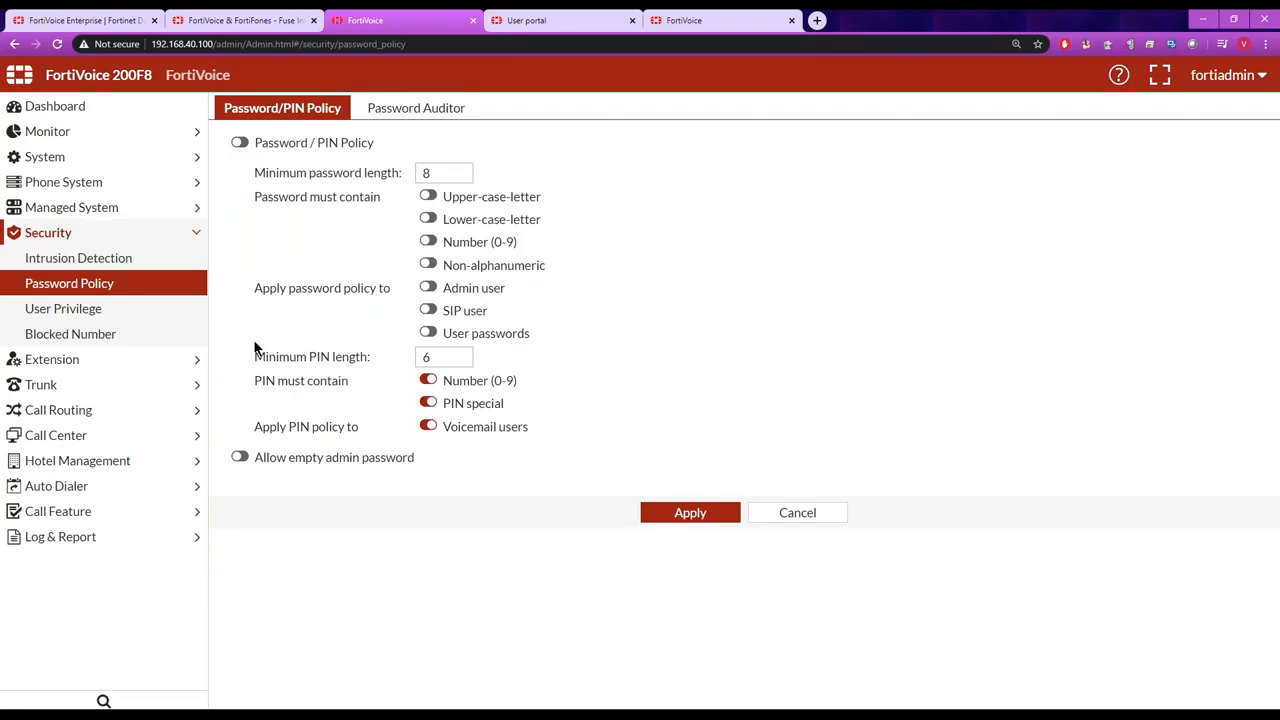
Check the form for adding a blocked number, cancel it, and return to the dashboard.
{"action": "left_click", "coordinate": [94, 334]}
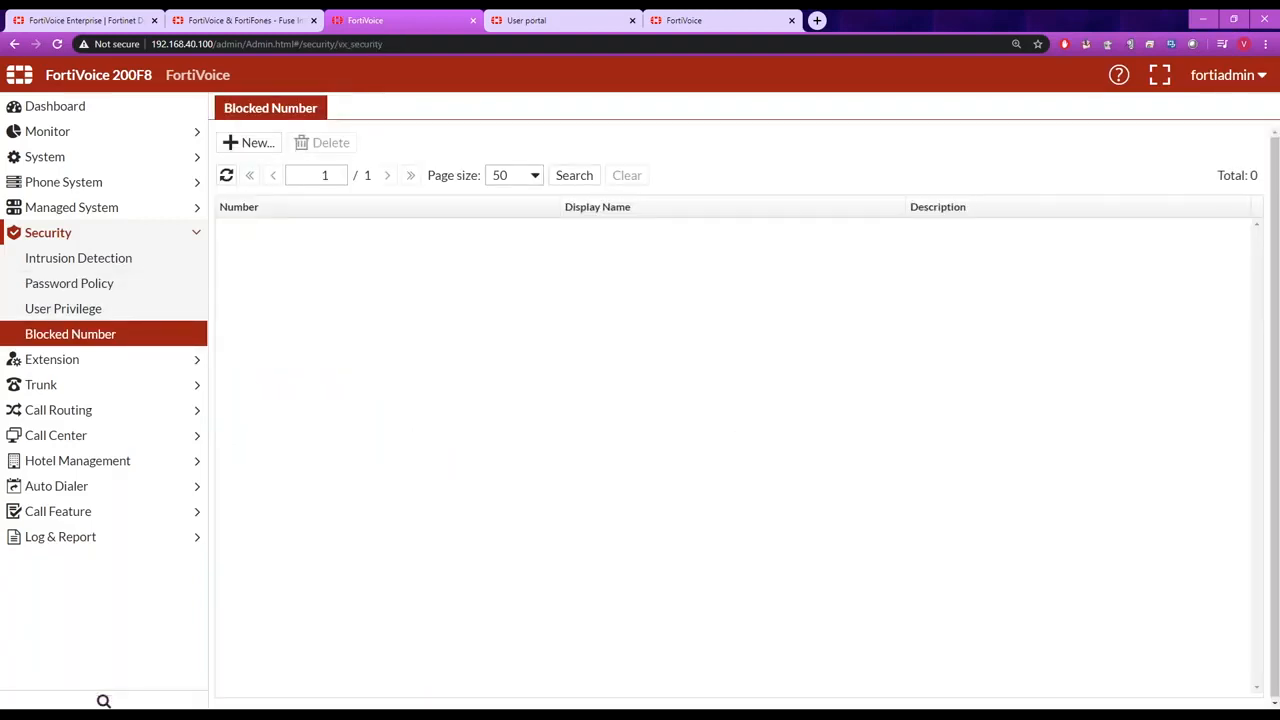
{"action": "left_click", "coordinate": [257, 144]}
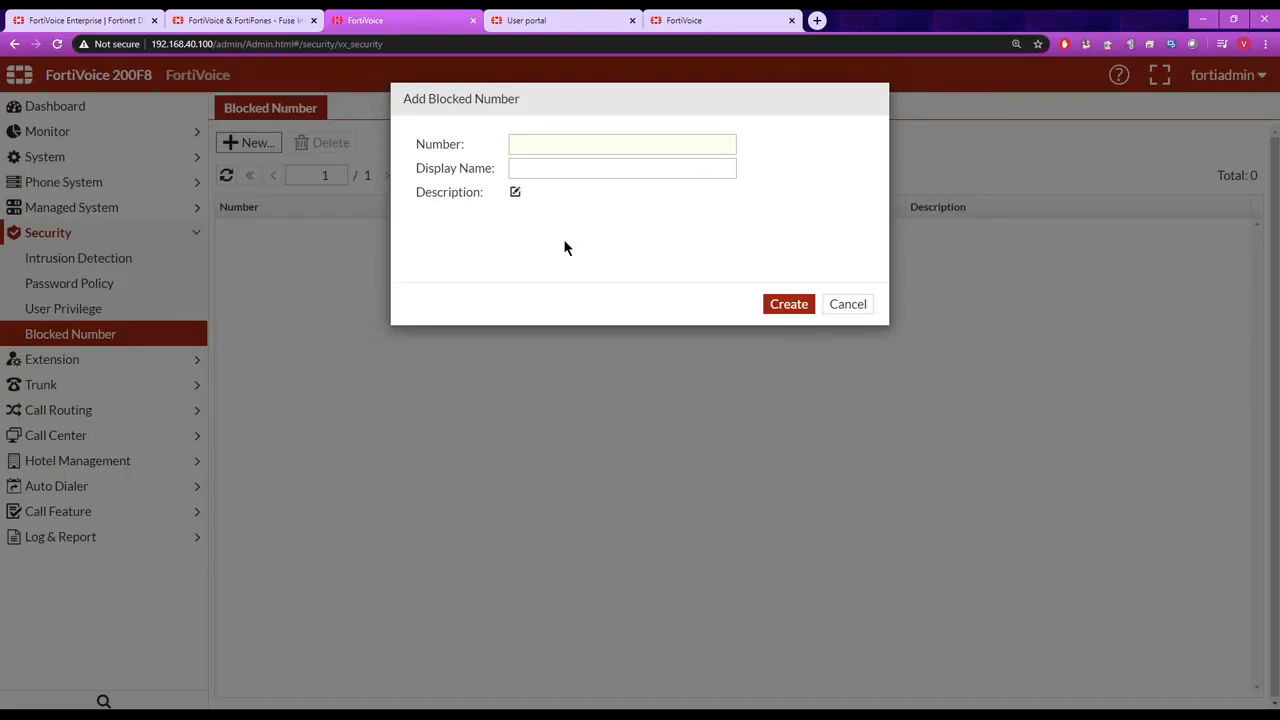
{"action": "left_click", "coordinate": [847, 304]}
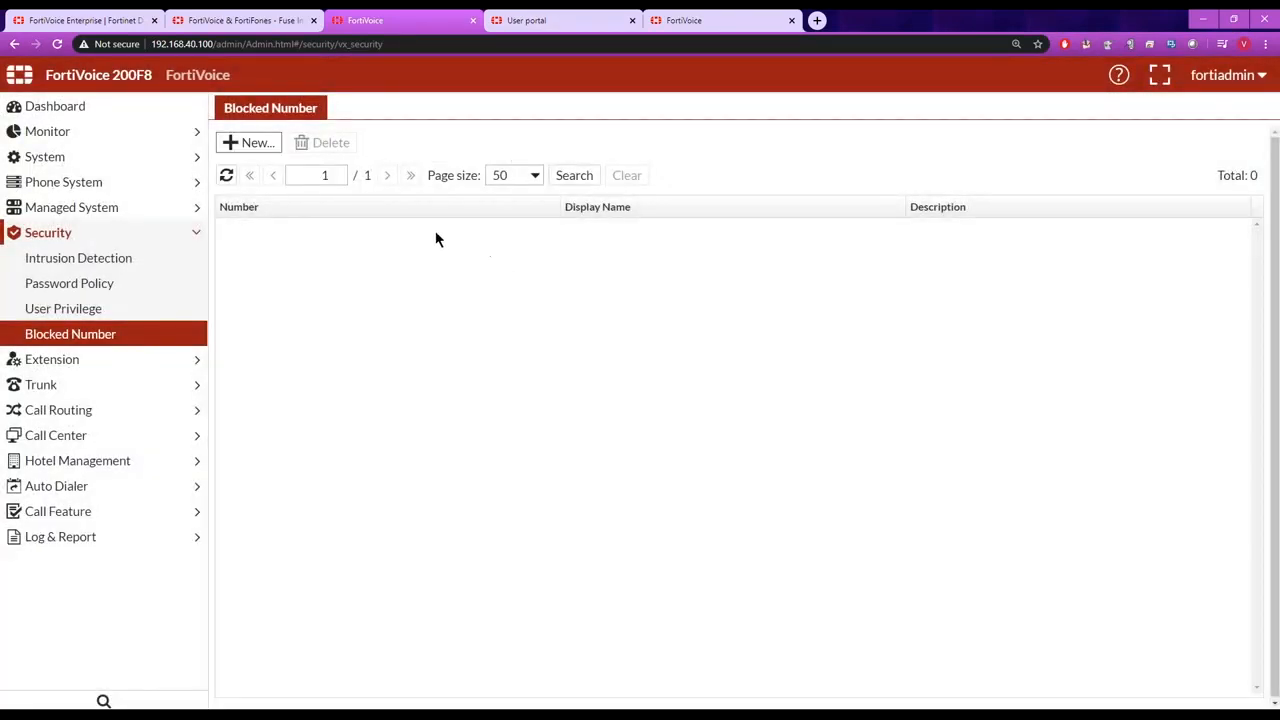
{"action": "left_click", "coordinate": [89, 114]}
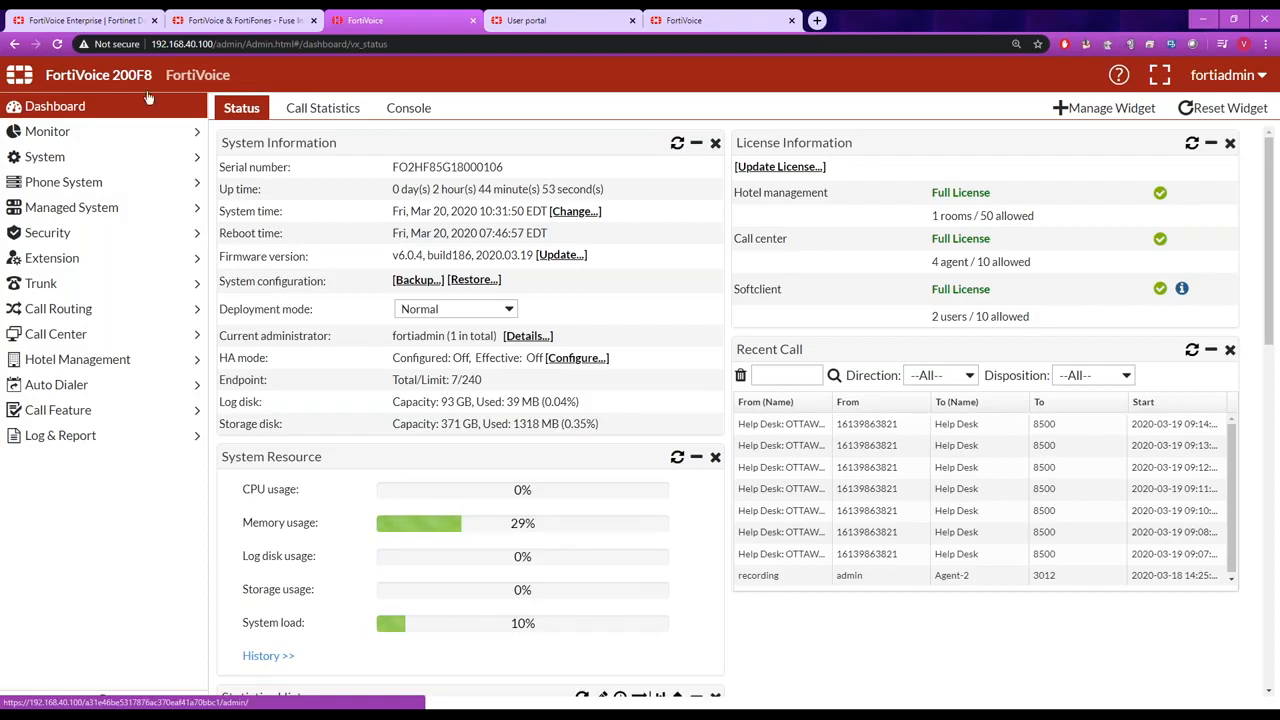
Switch to the Fortinet Document Library, highlight its docs.fortinet.com address, and look over the FortiVoice Enterprise 6.0 guides.
{"action": "left_click", "coordinate": [101, 26]}
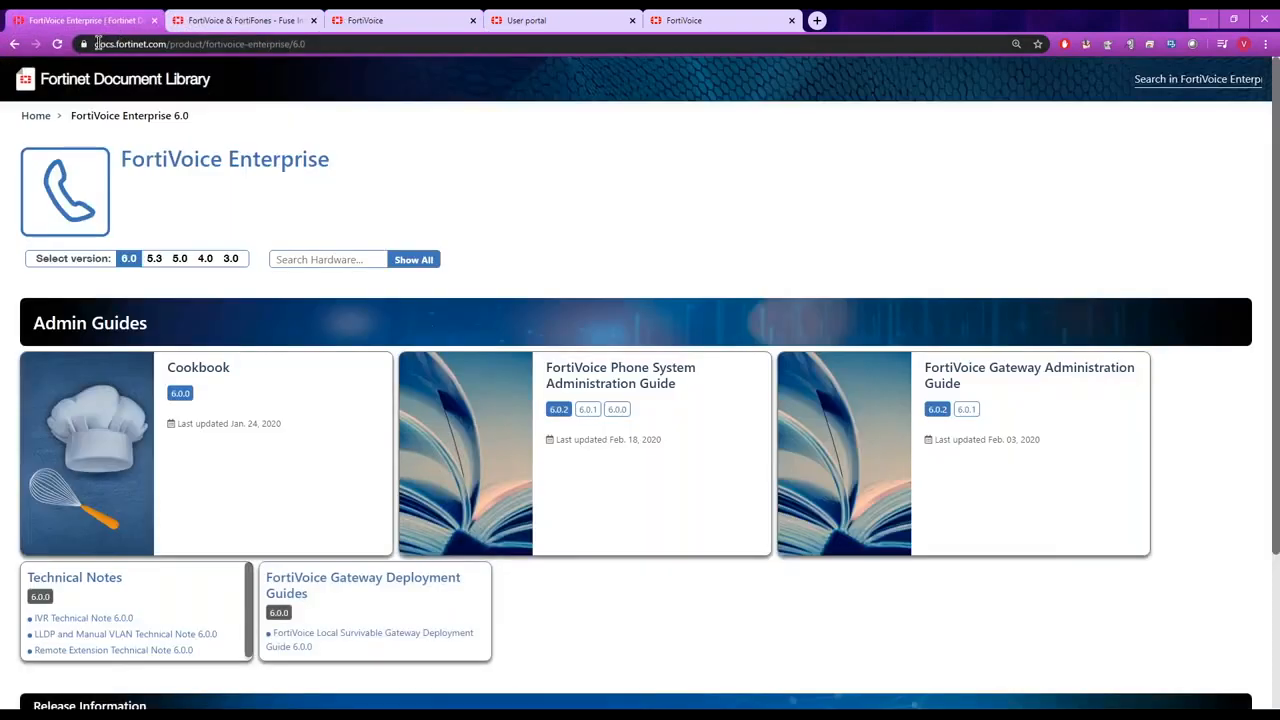
{"action": "left_click_drag", "start_coordinate": [95, 44], "coordinate": [166, 44]}
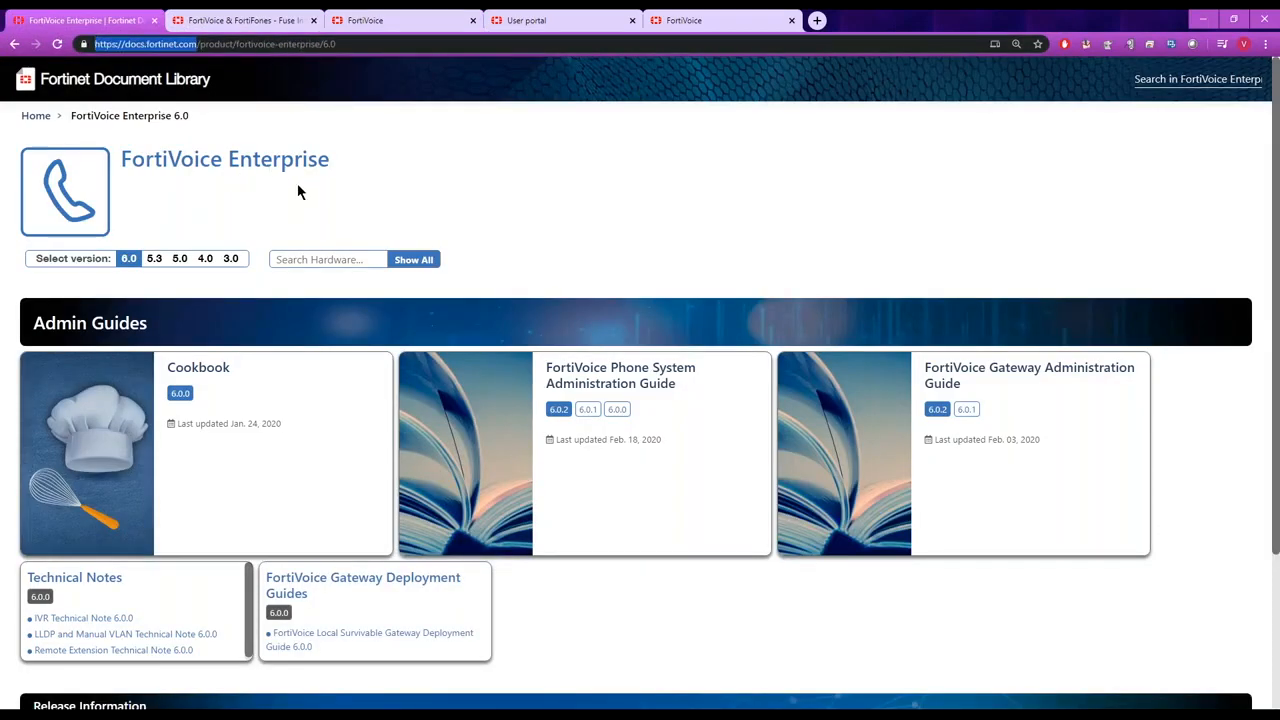
{"action": "left_click_drag", "start_coordinate": [1276, 258], "coordinate": [1276, 297]}
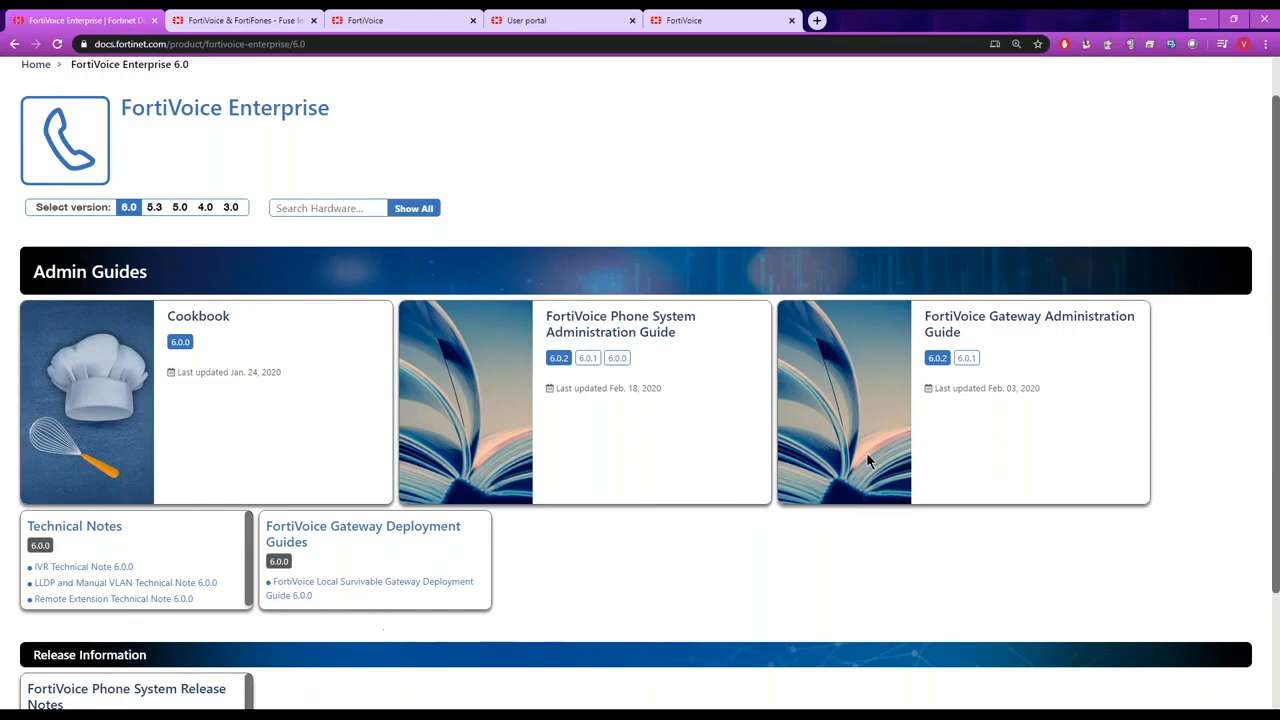
Open the Cookbook, browse its extensions, call features and call center topics, and view the recipe on auto provisioning FortiFone devices on different subnets.
{"action": "left_click", "coordinate": [213, 321]}
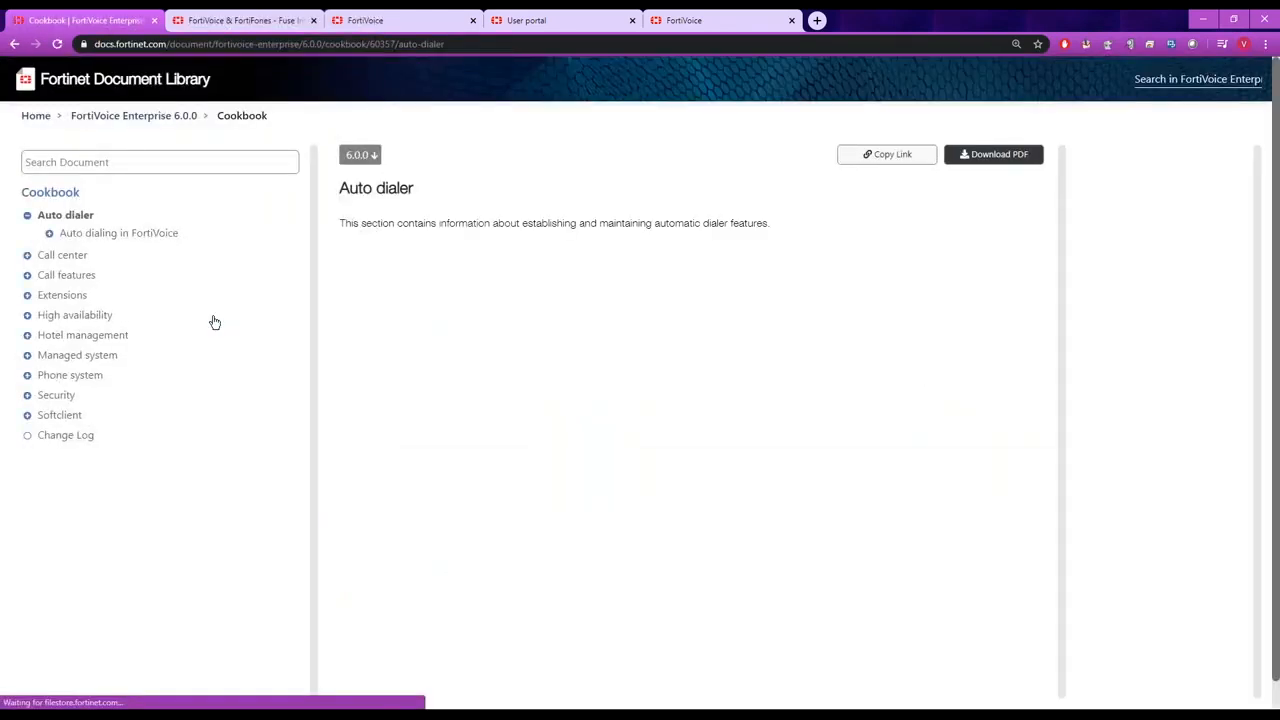
{"action": "left_click", "coordinate": [27, 295]}
{"action": "left_click", "coordinate": [27, 276]}
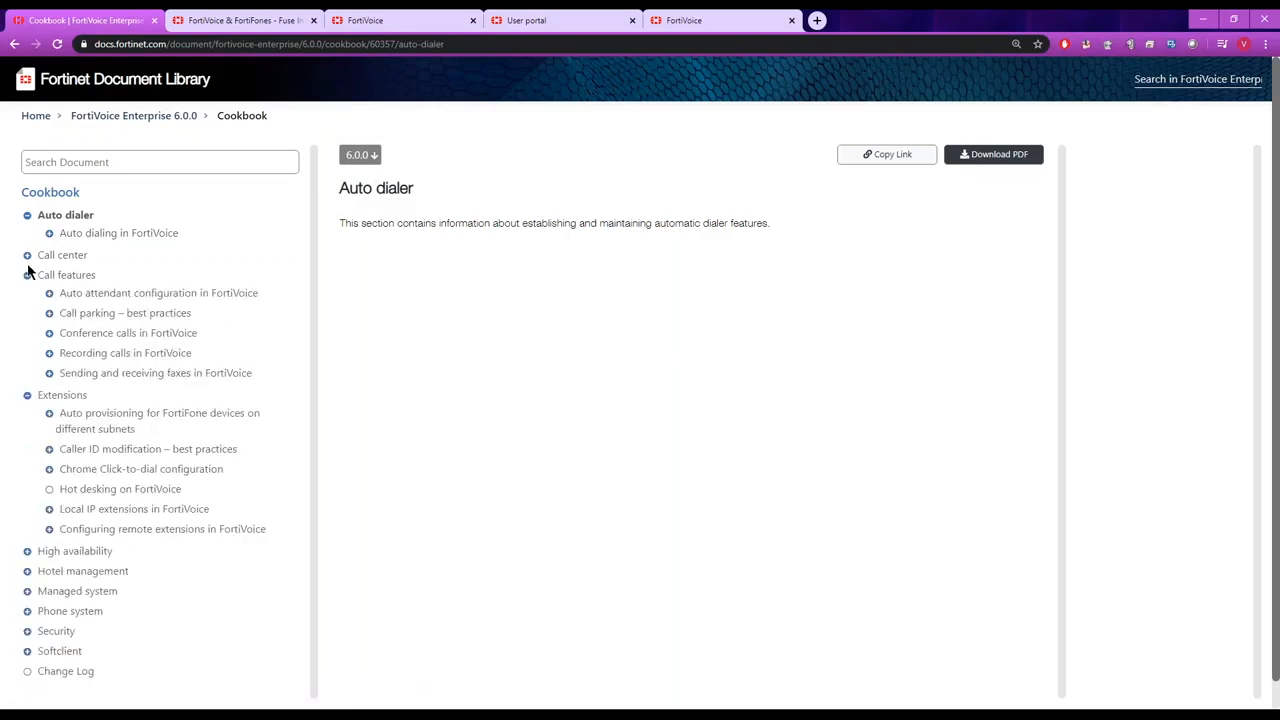
{"action": "left_click", "coordinate": [27, 257]}
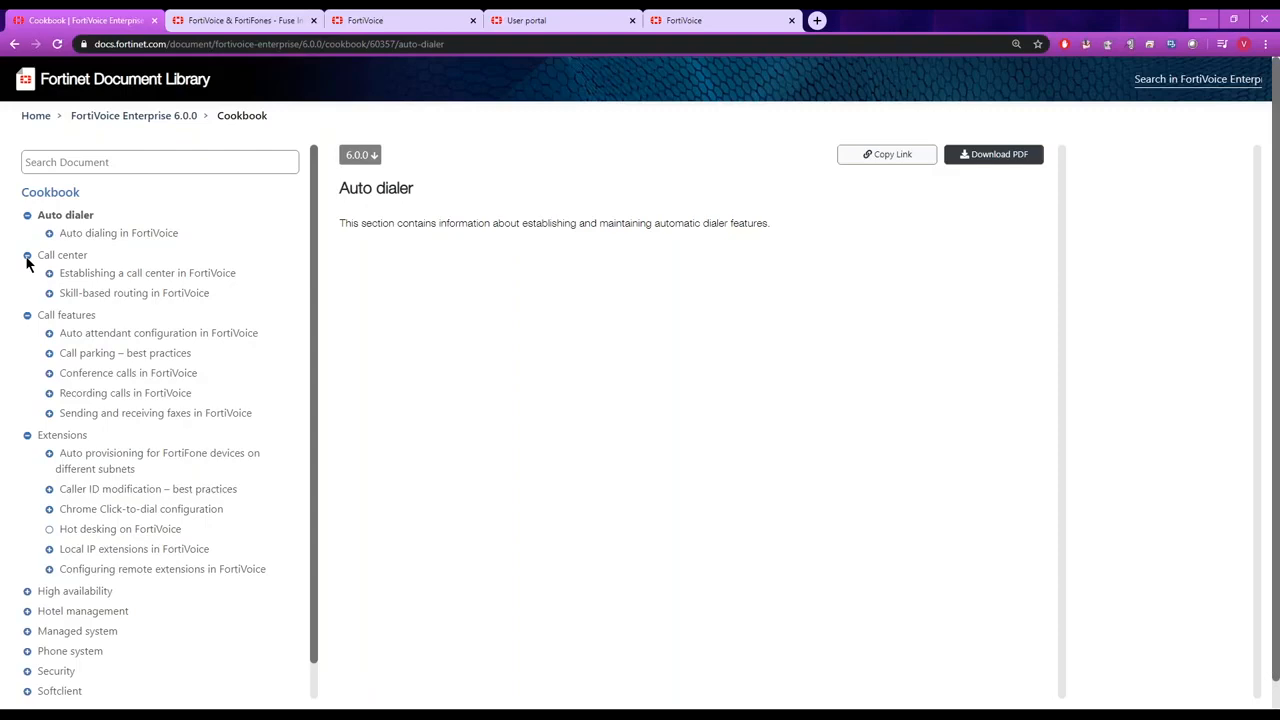
{"action": "left_click", "coordinate": [27, 257]}
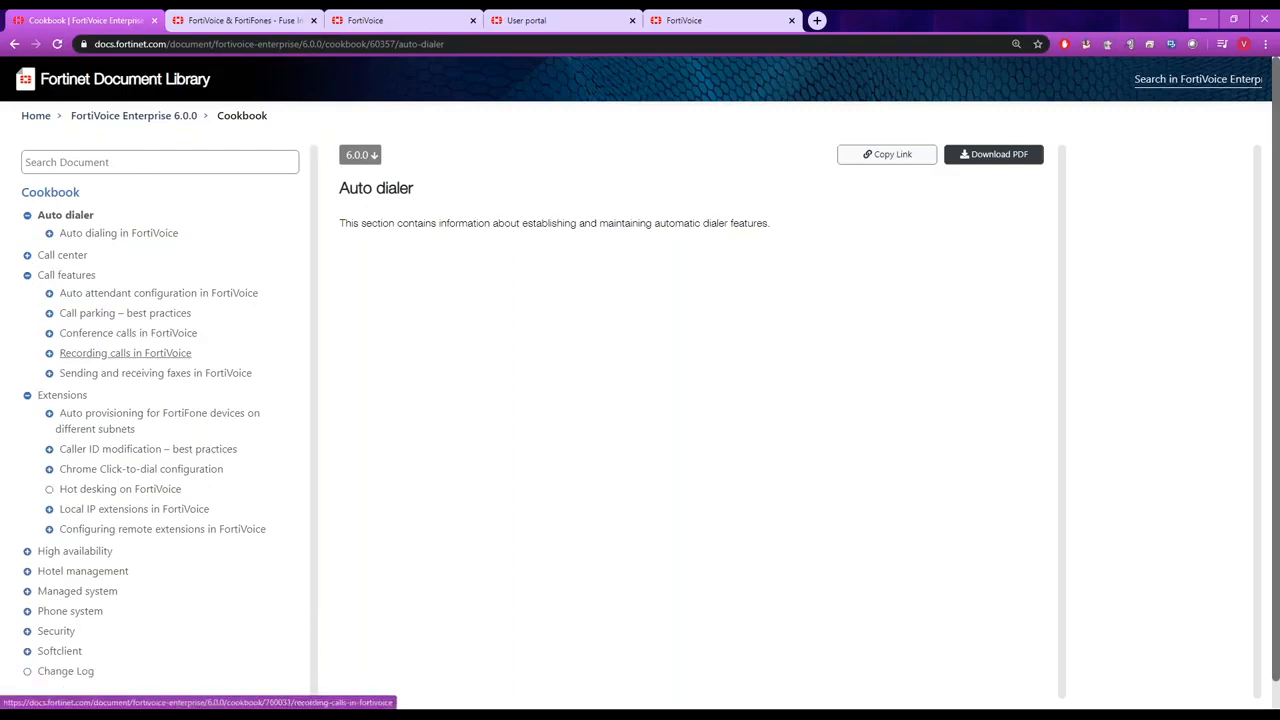
{"action": "left_click", "coordinate": [118, 420]}
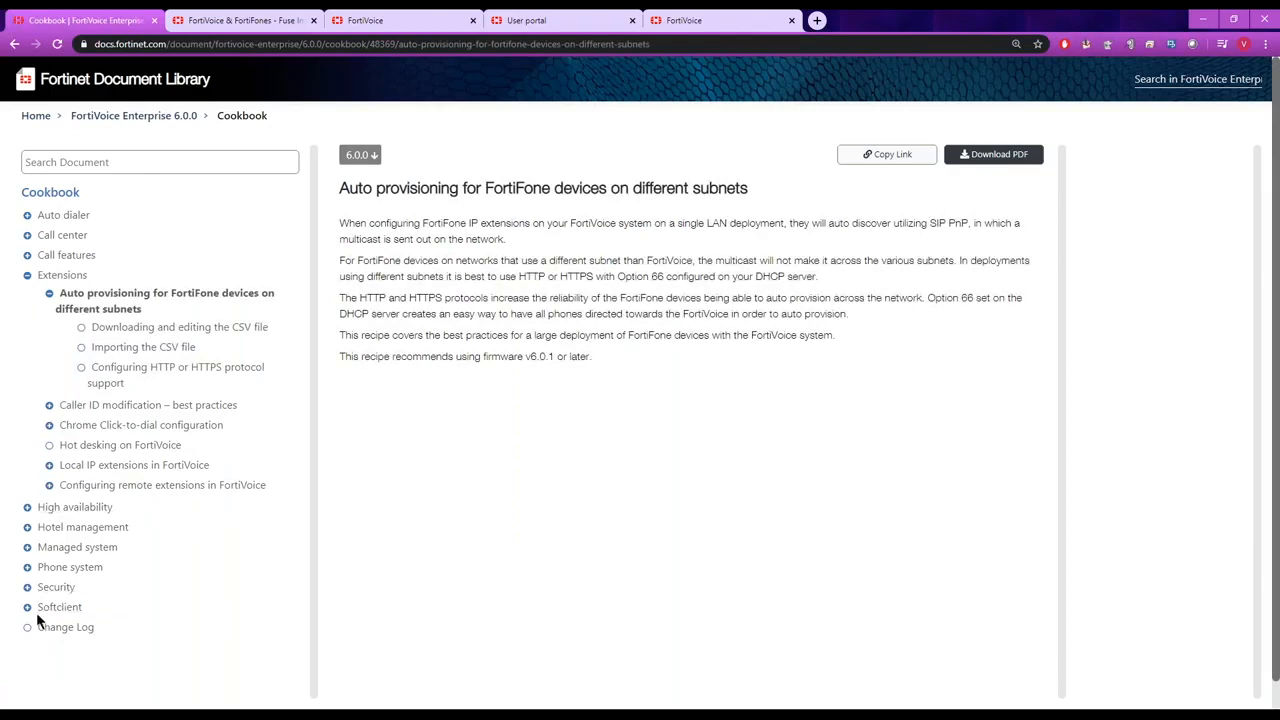
View the FortiFone softclient best practices recipe with its FortiVoice and FortiGate configuration pages, and switch back to the FortiVoice dashboard.
{"action": "left_click", "coordinate": [27, 607]}
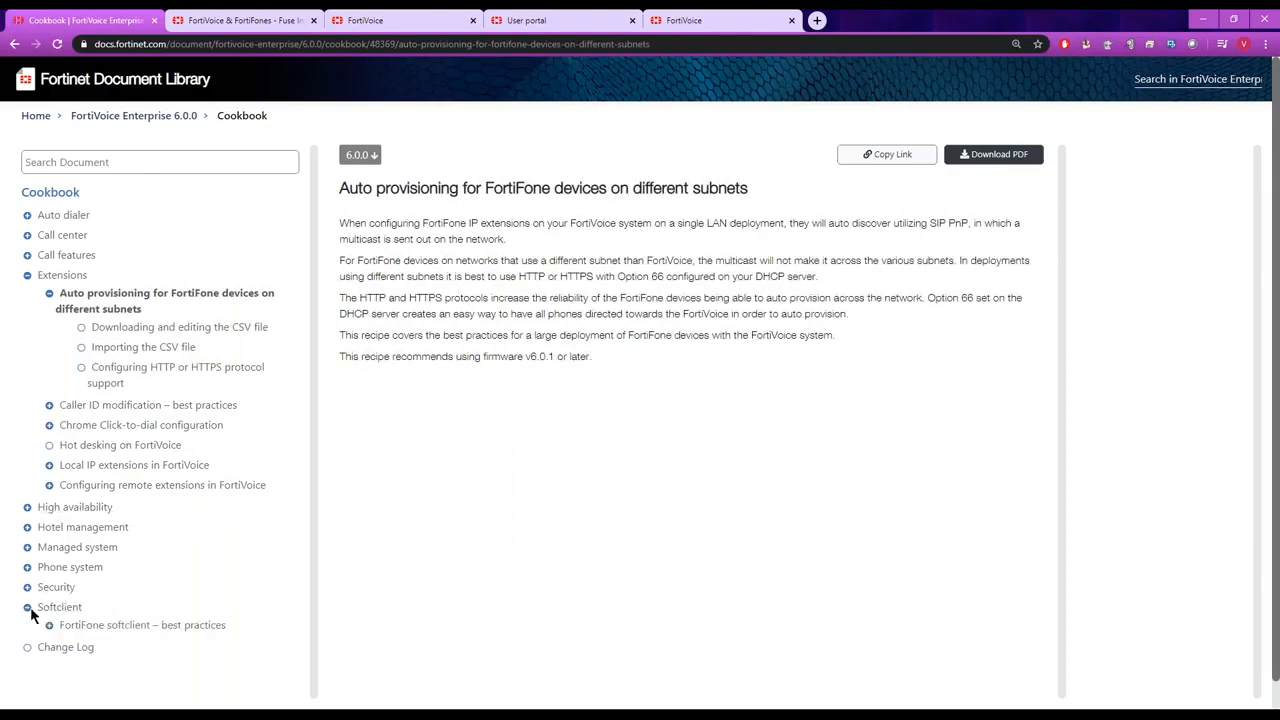
{"action": "left_click", "coordinate": [112, 628]}
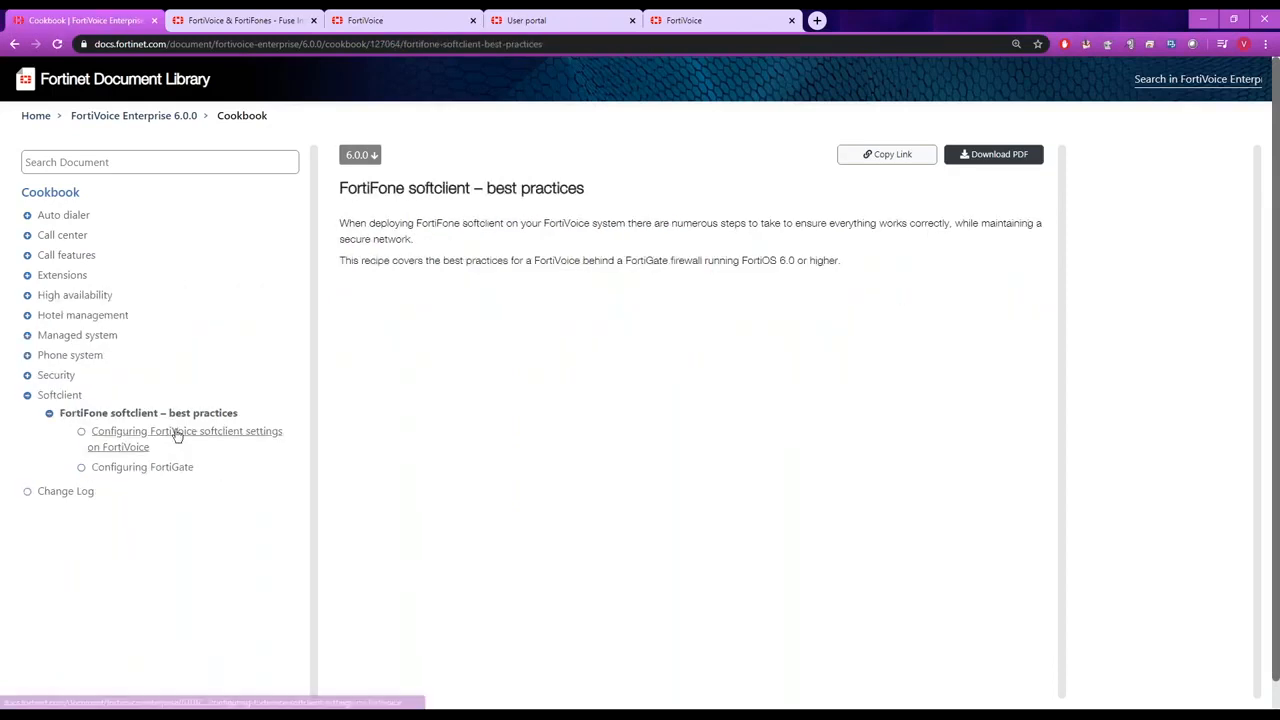
{"action": "left_click", "coordinate": [177, 435]}
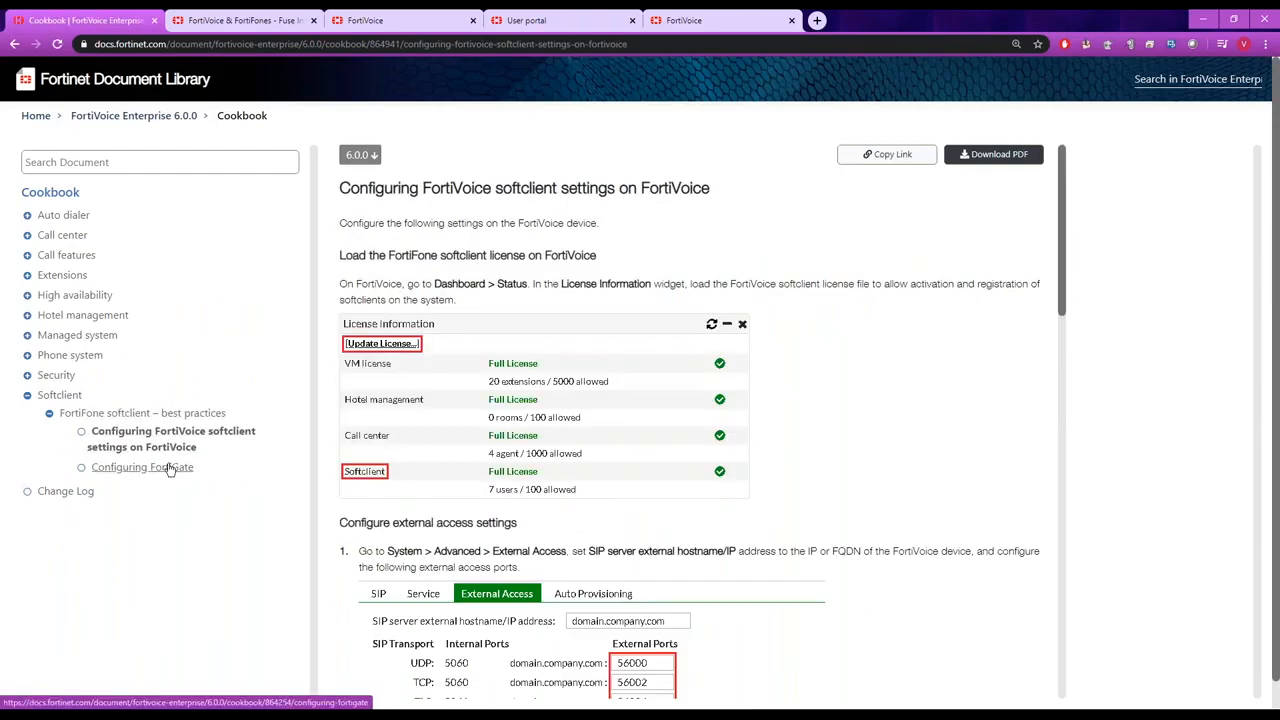
{"action": "left_click", "coordinate": [170, 470]}
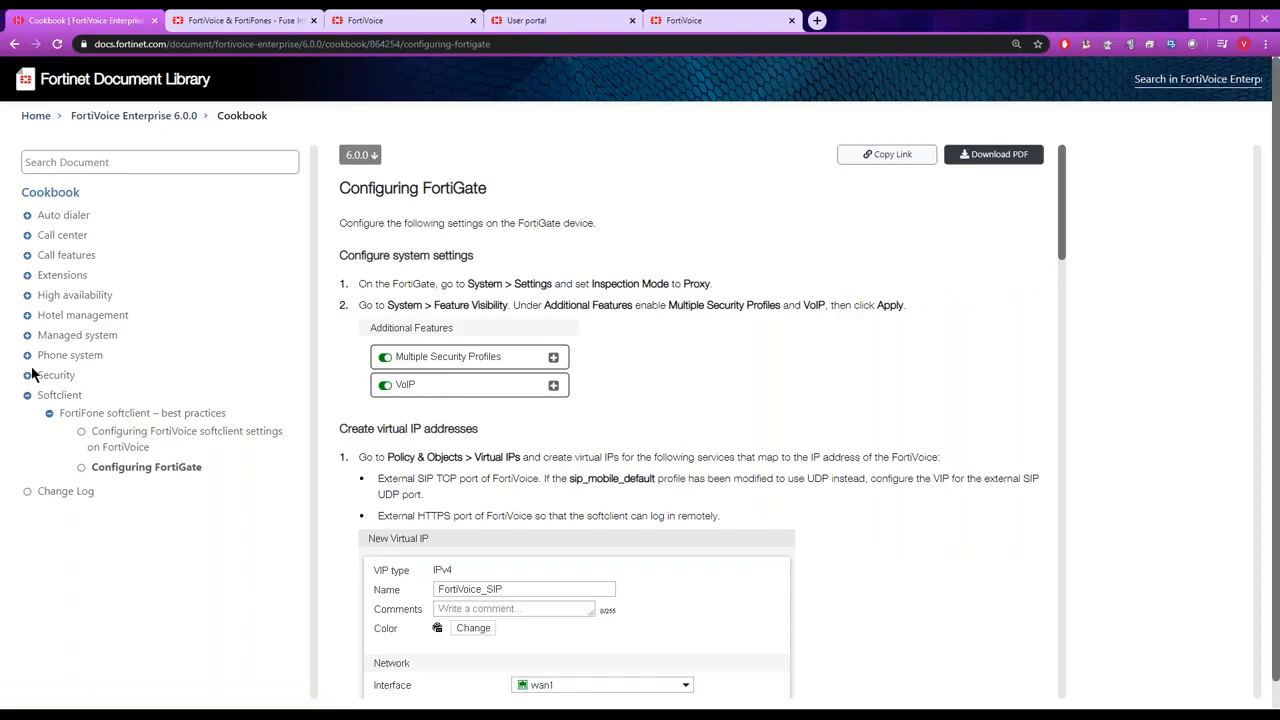
{"action": "left_click", "coordinate": [400, 22]}
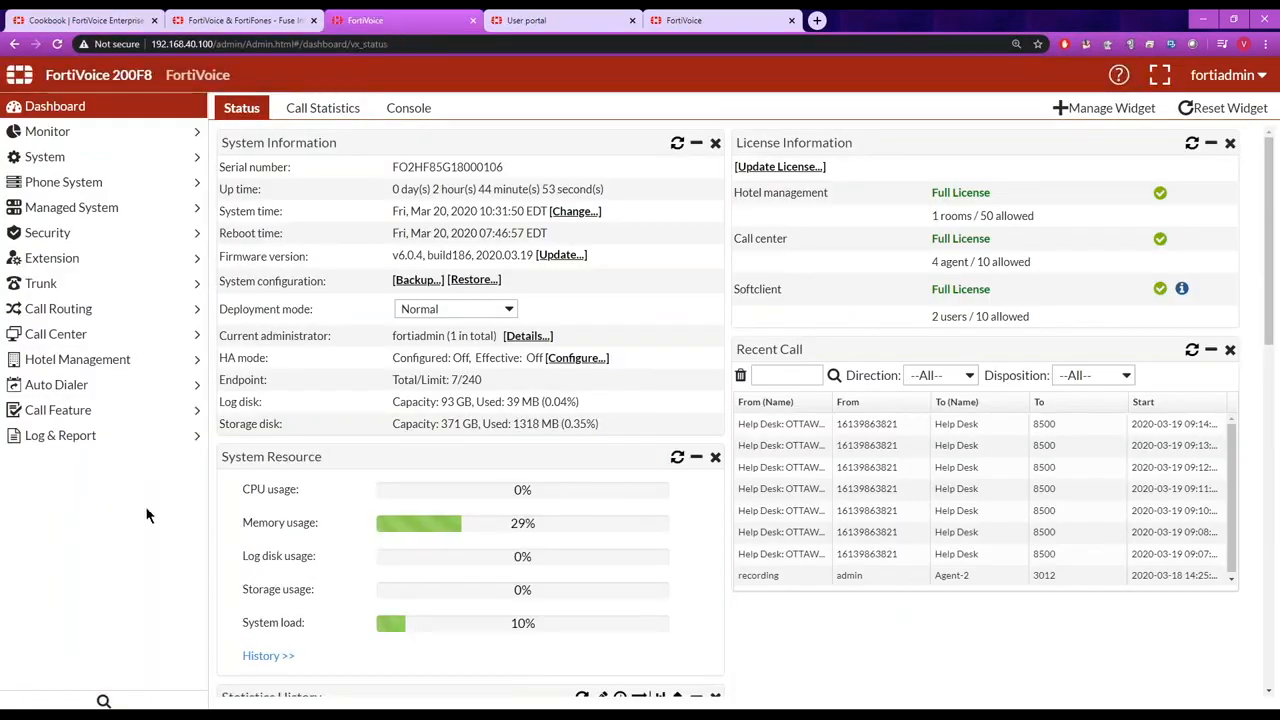